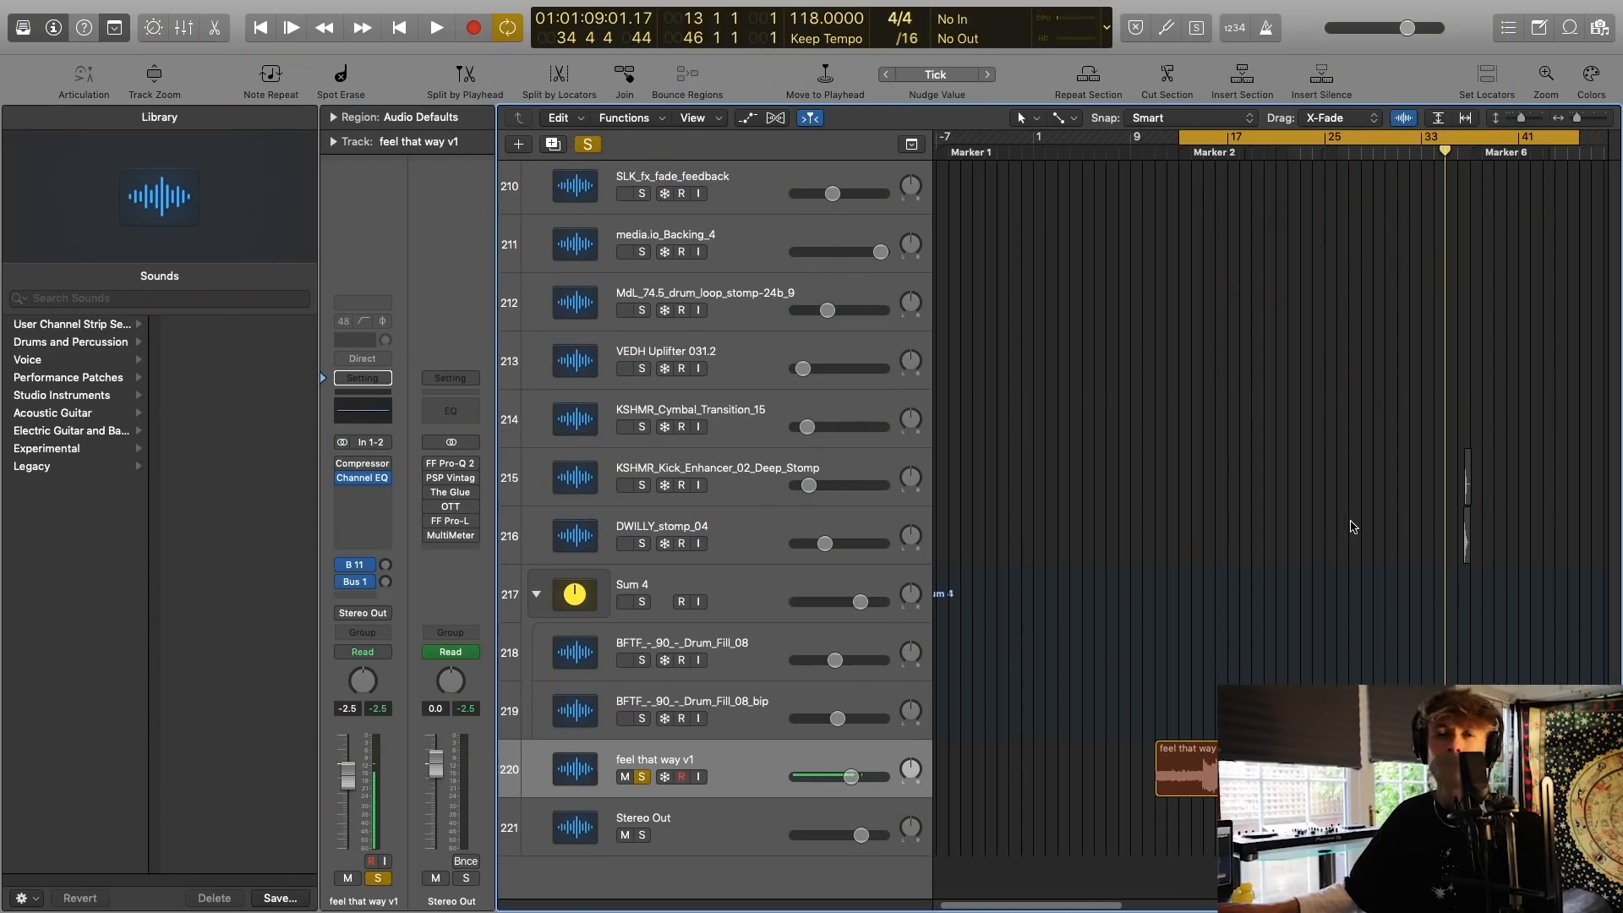
Solo the two ellis chords tracks with regions starting at bar 13 (tracks 74 and 75) and play them.
scroll(1353, 526, right, 1)
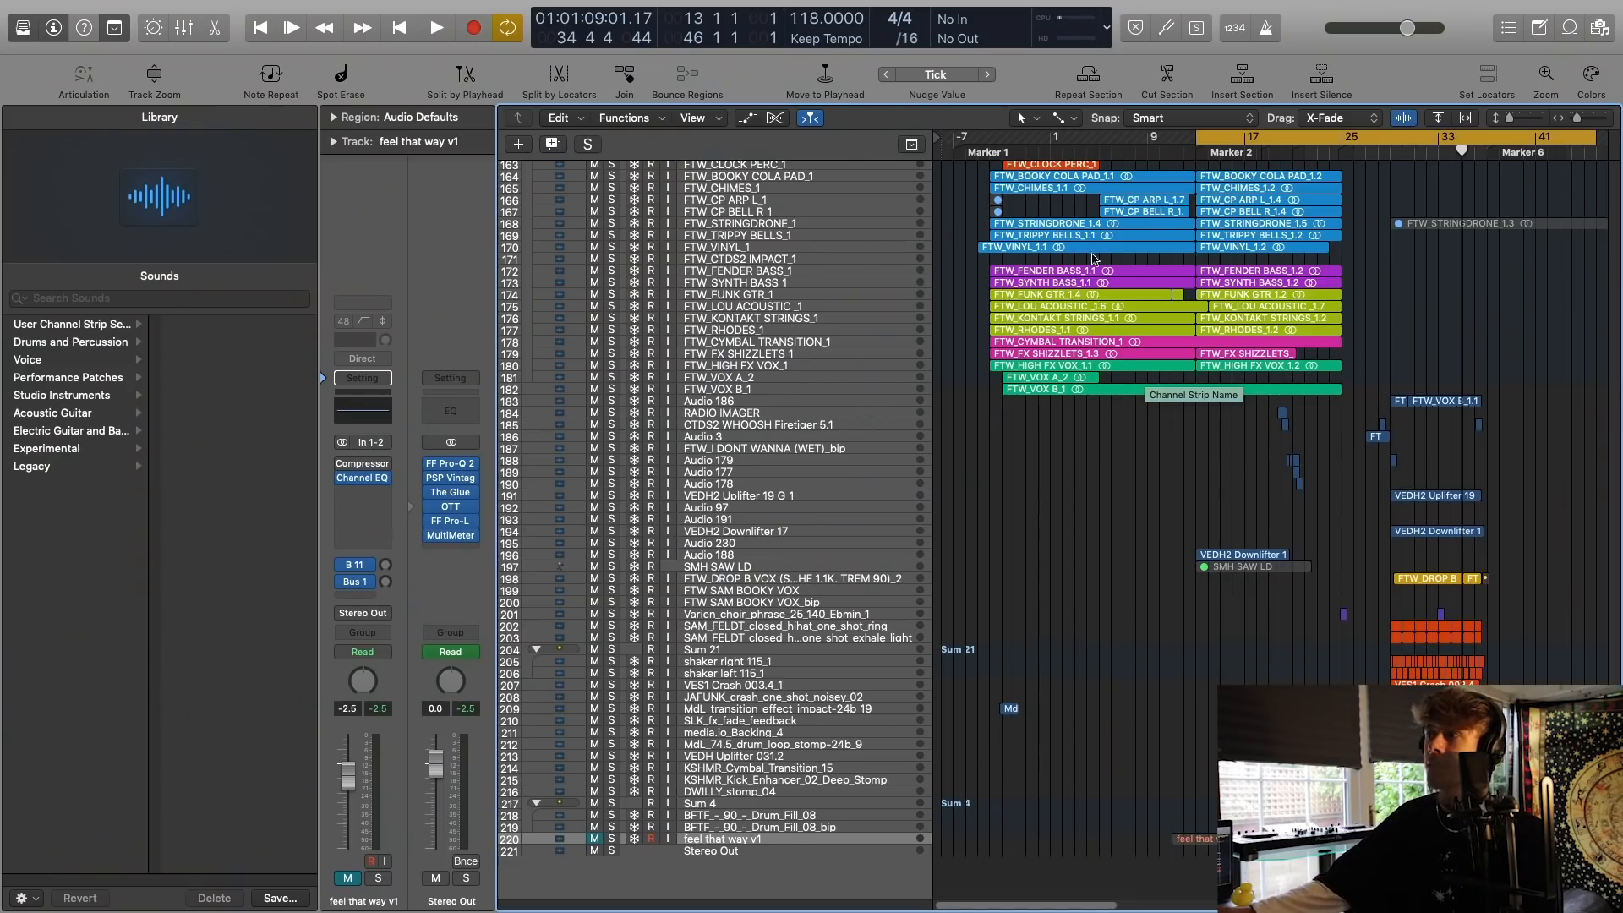
scroll(1092, 257, up, 20)
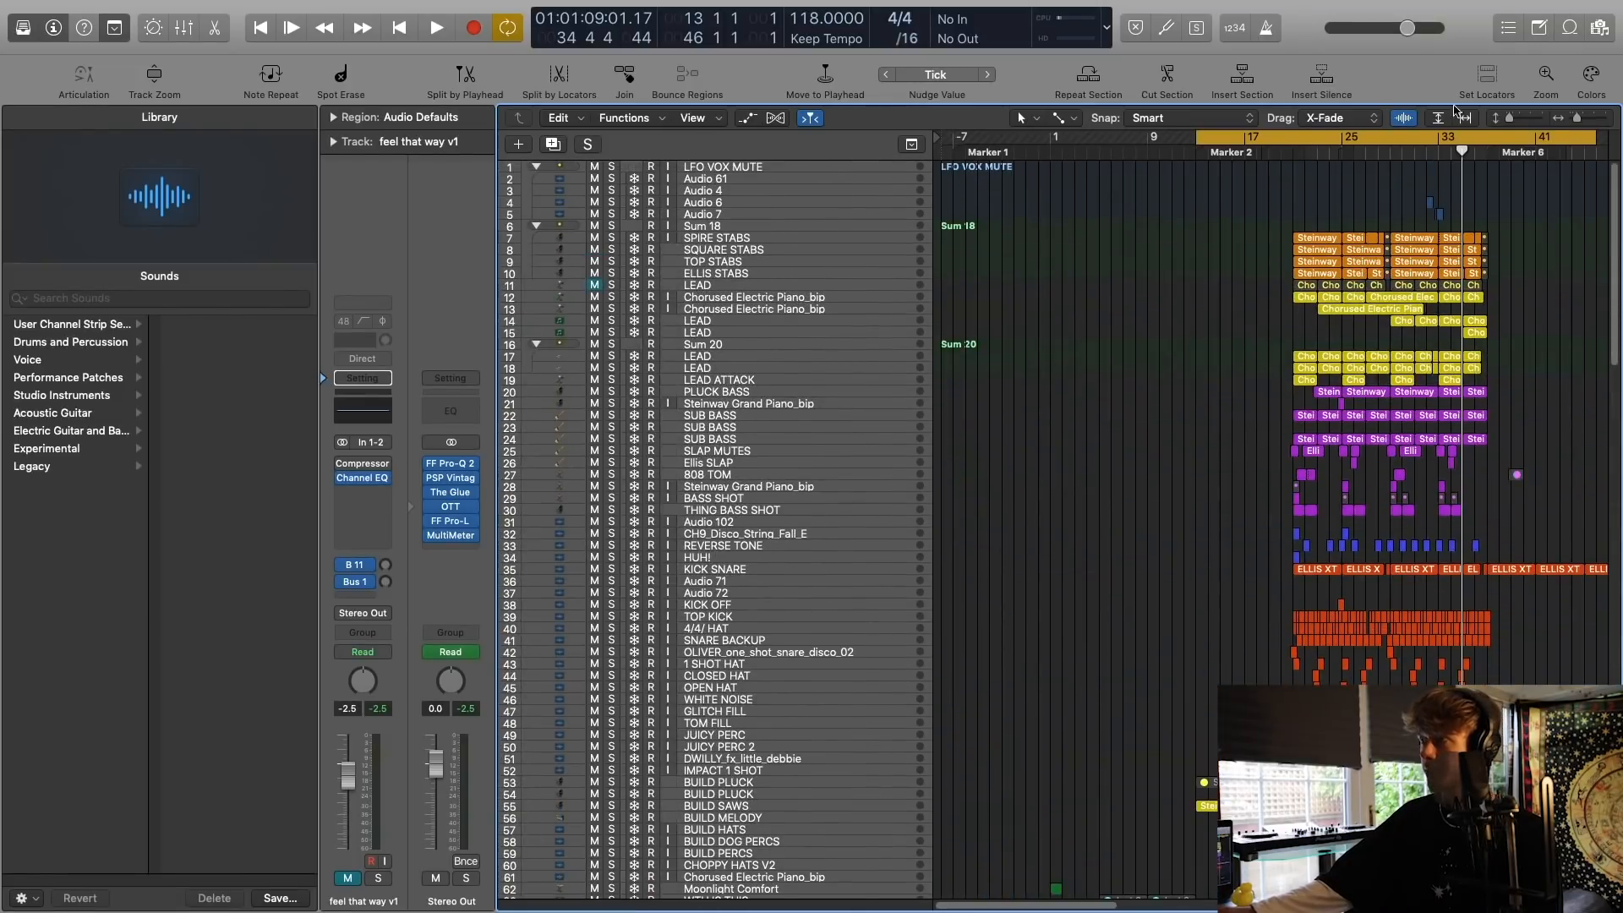
drag(1577, 118, 1580, 117)
scroll(1231, 351, left, 10)
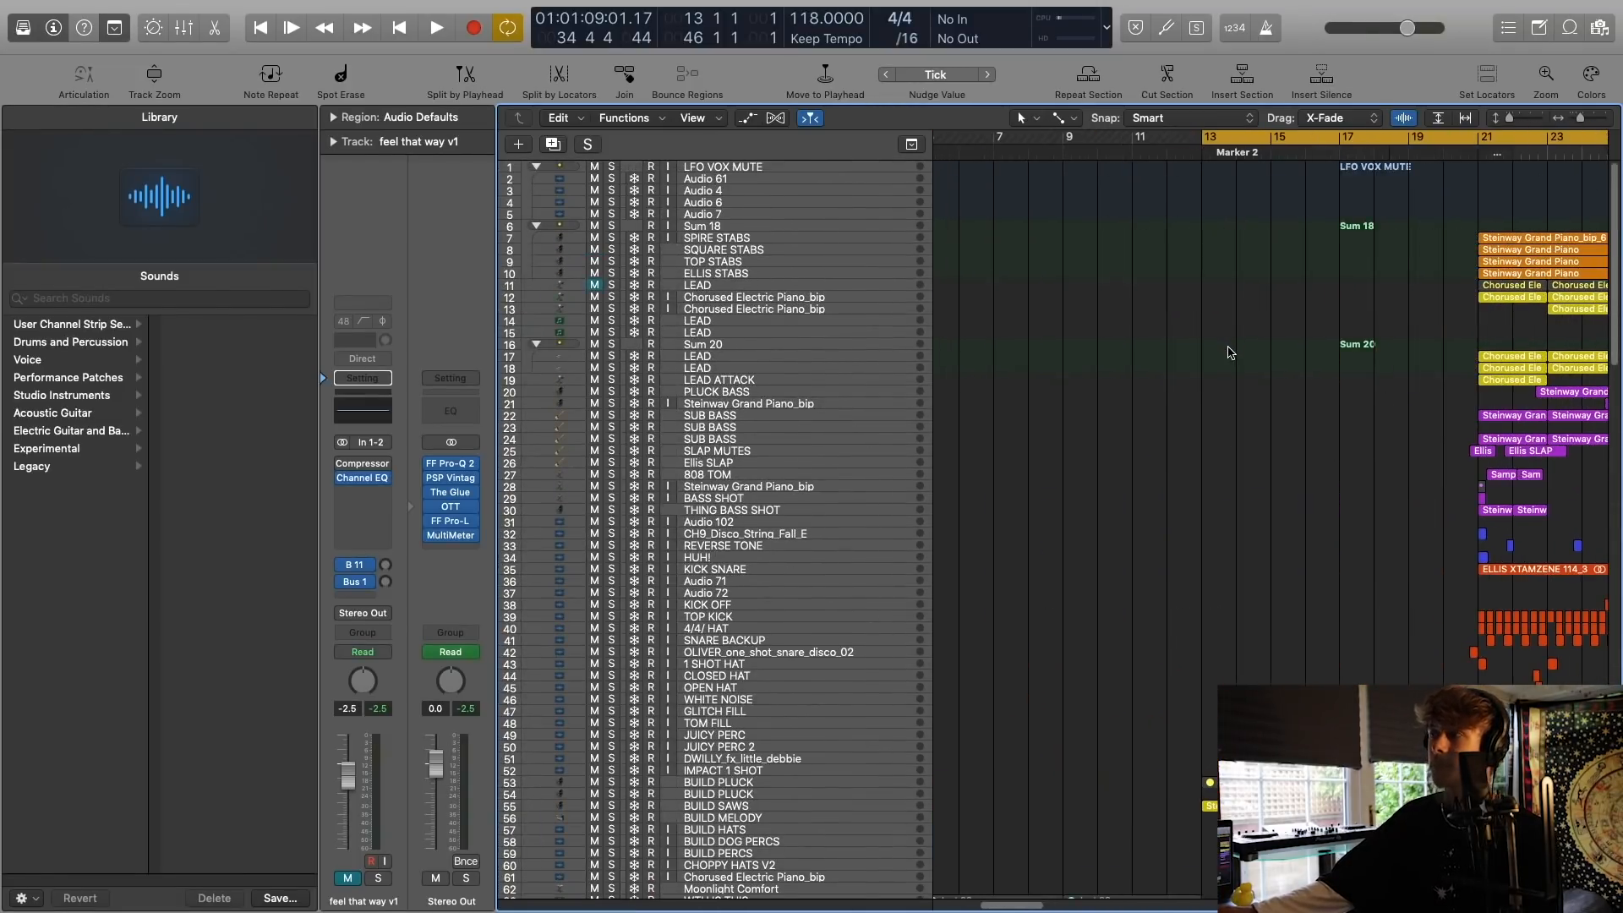
scroll(1231, 359, down, 12)
scroll(1230, 359, down, 8)
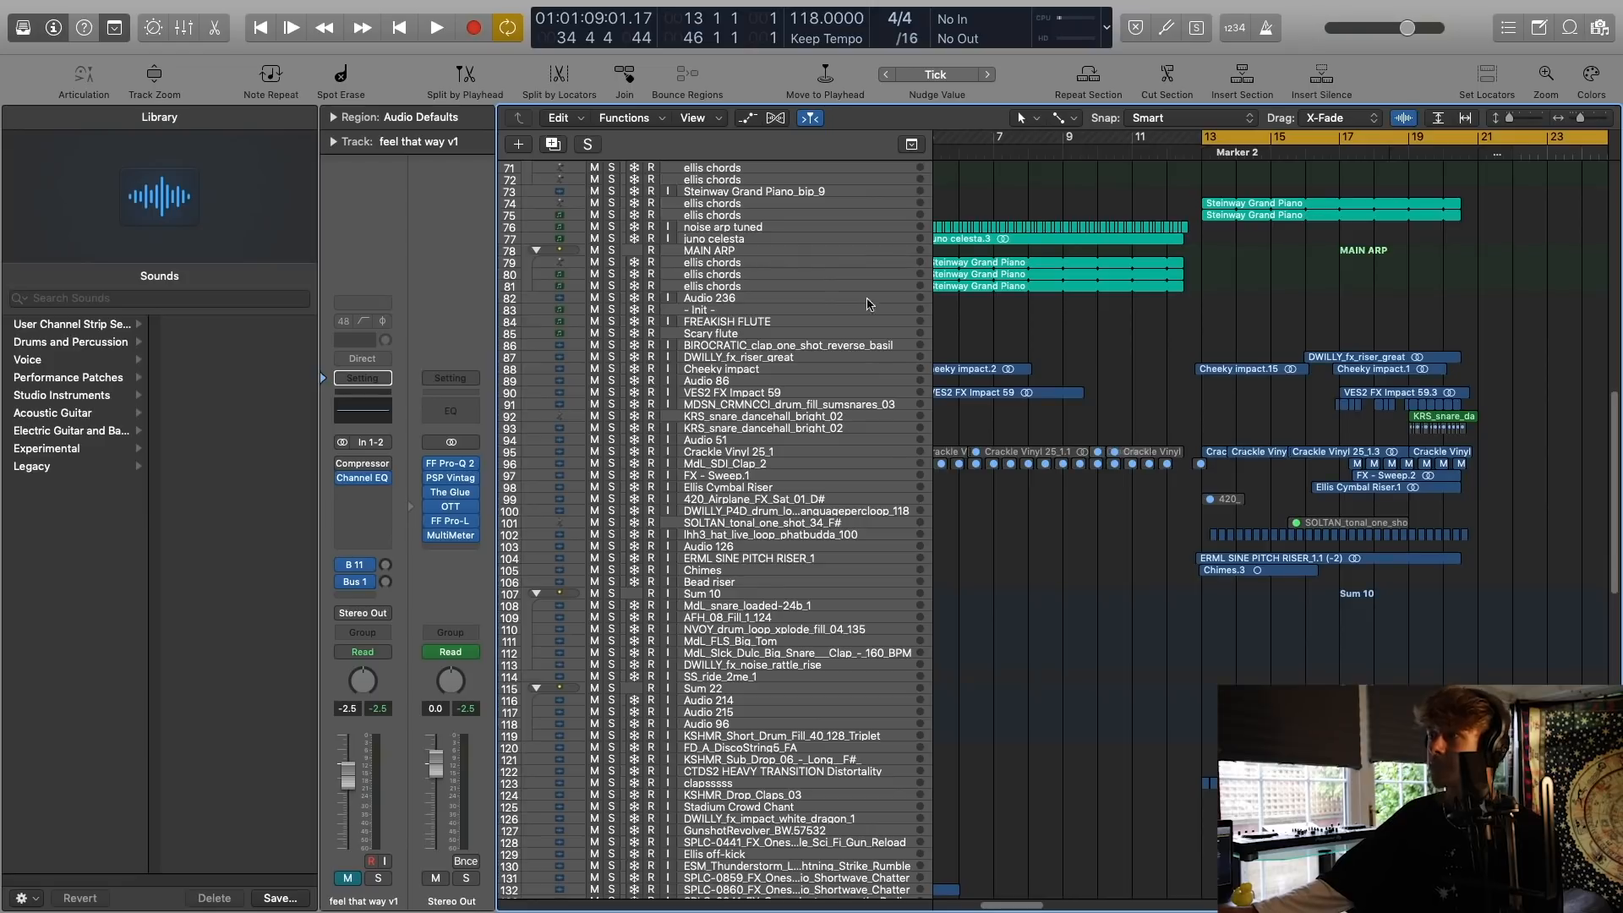
drag(610, 205, 612, 216)
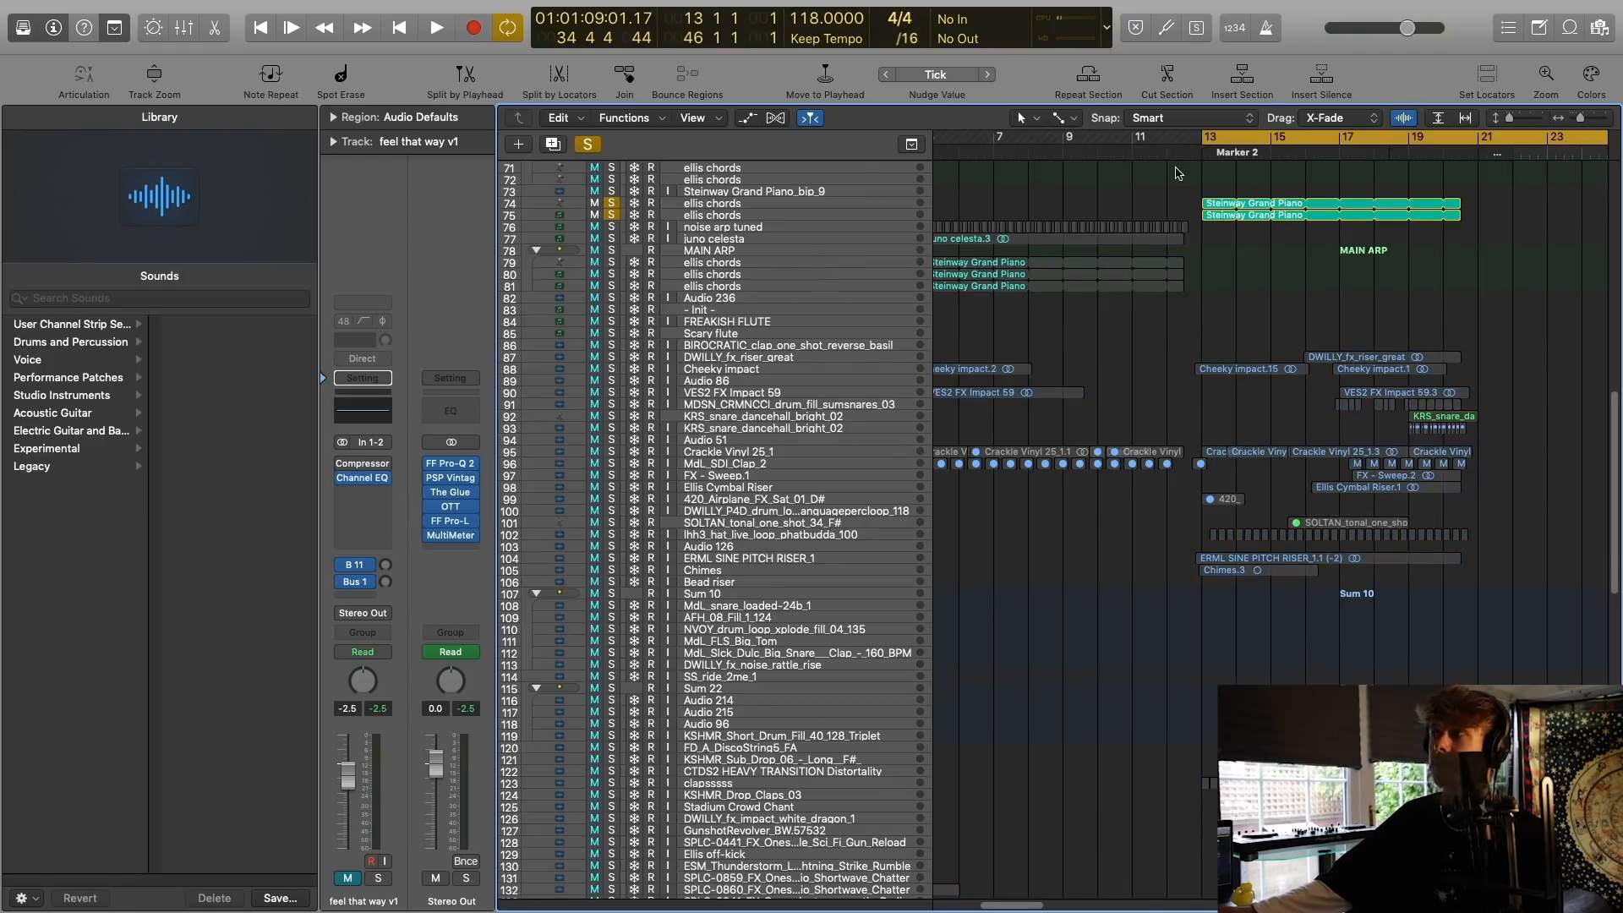
key(space)
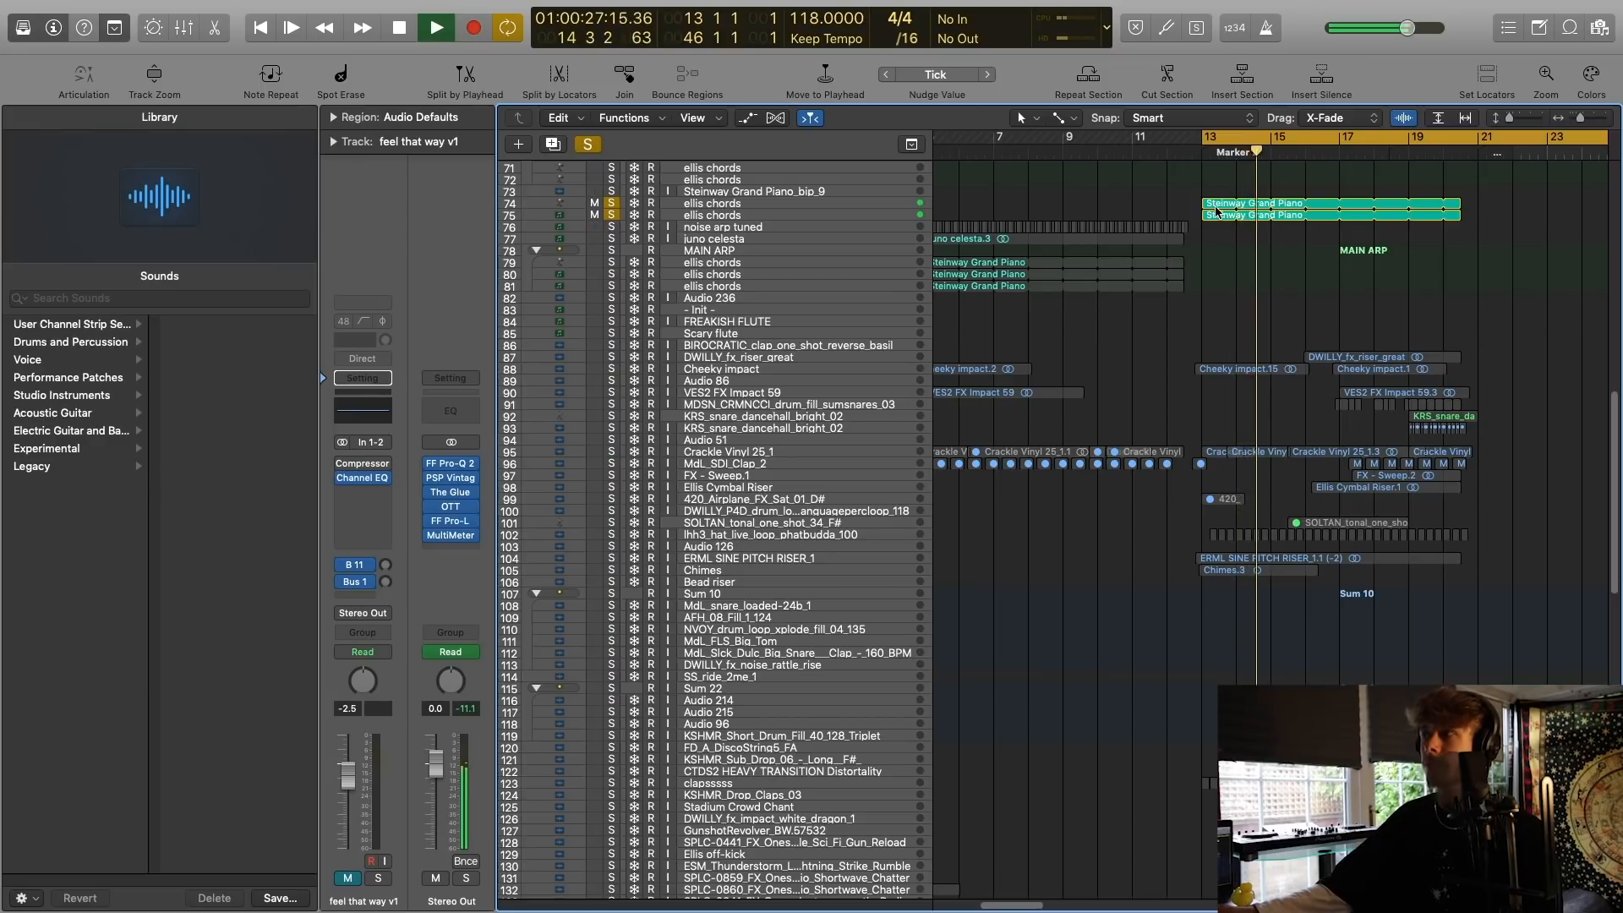
Set the cycle range from bar -7 to bar 12 and audition the MAIN ARP stack in solo.
scroll(1056, 165, left, 8)
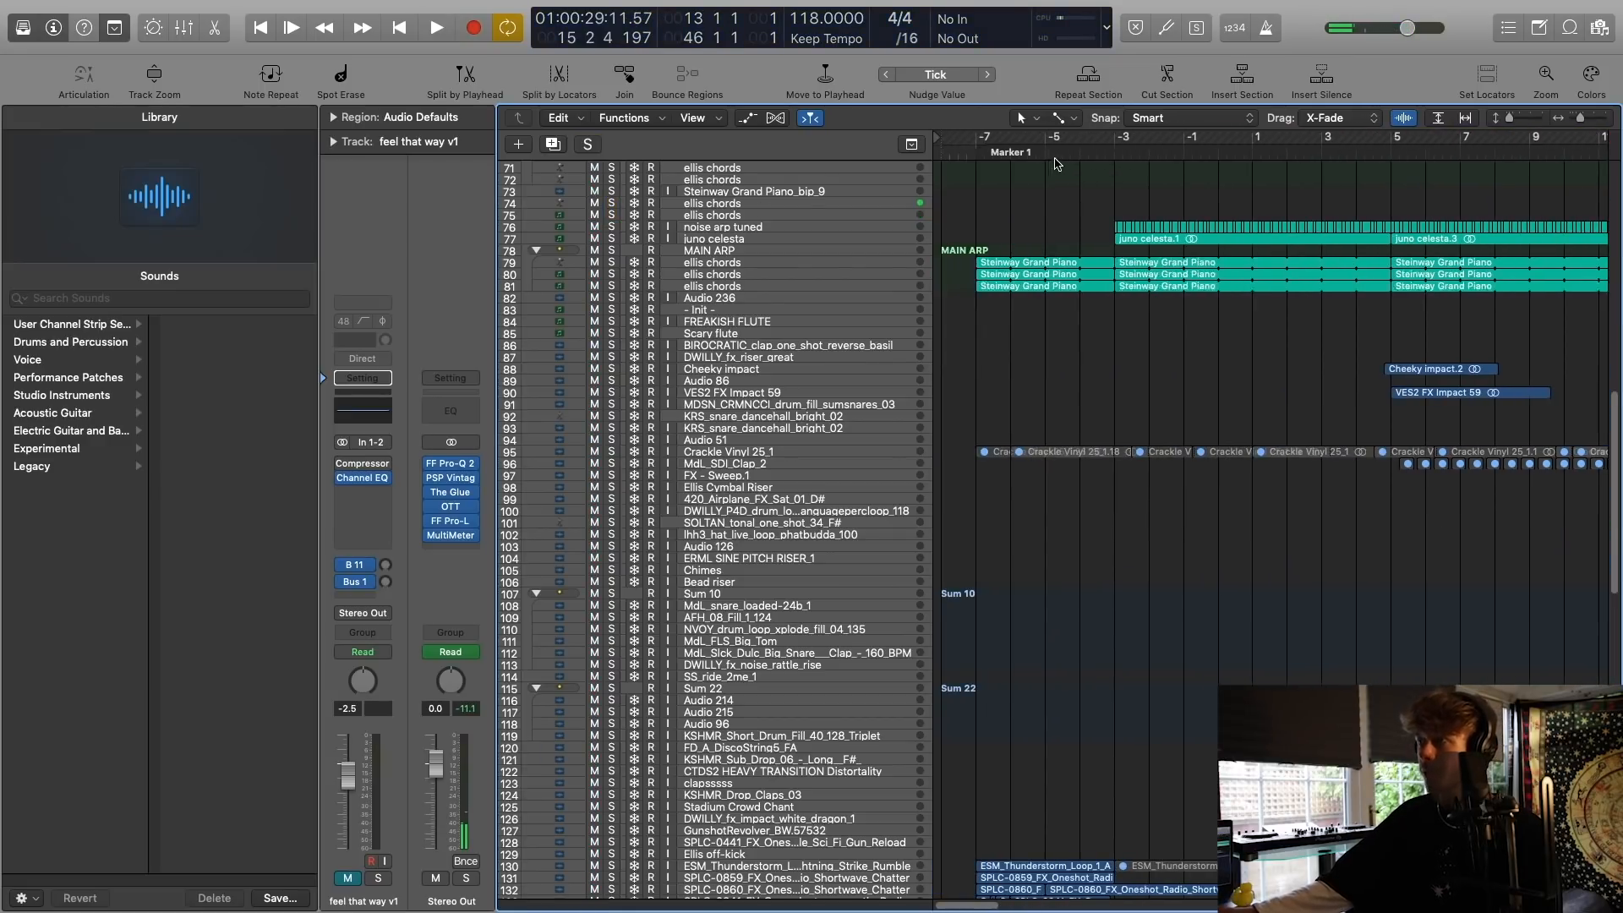
drag(983, 138, 1616, 139)
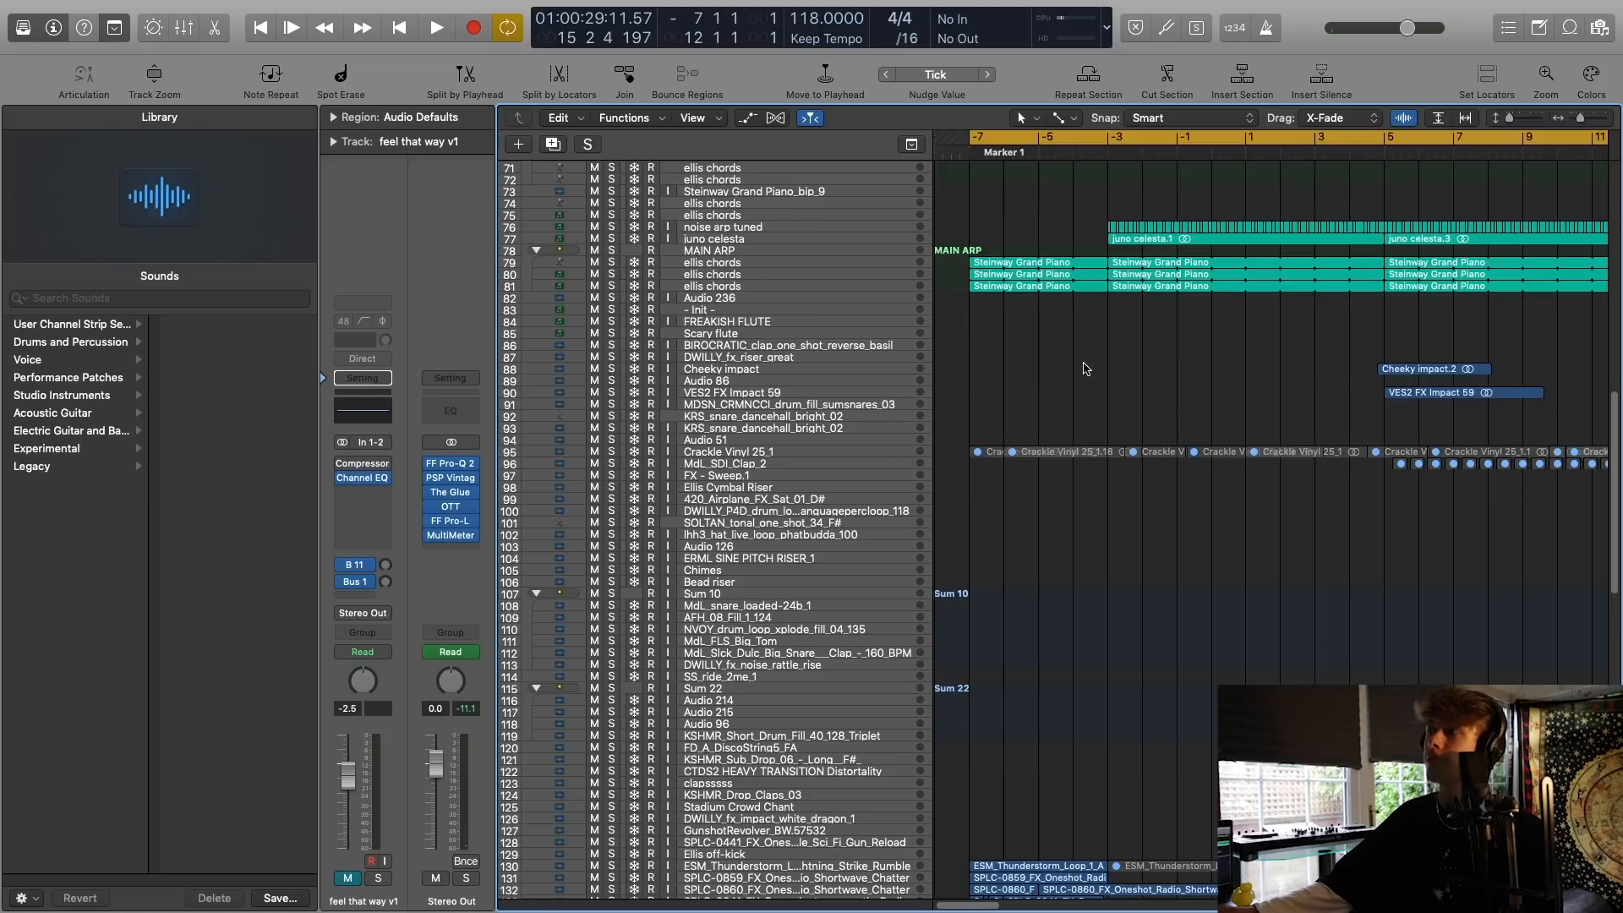
click(714, 251)
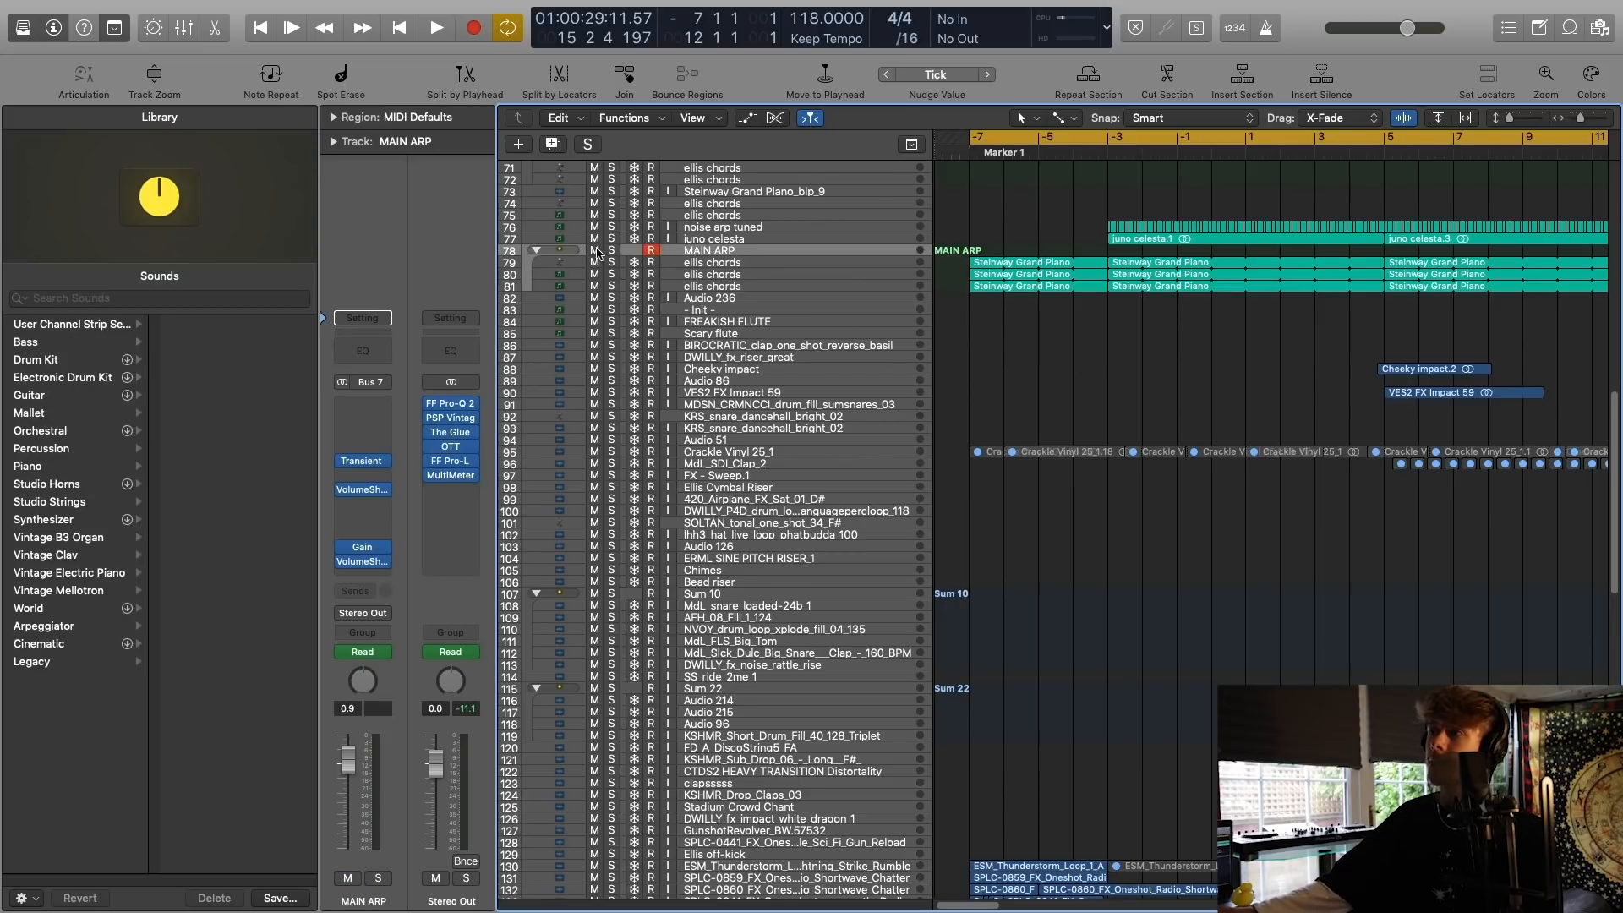
click(610, 250)
scroll(1082, 275, up, 5)
key(space)
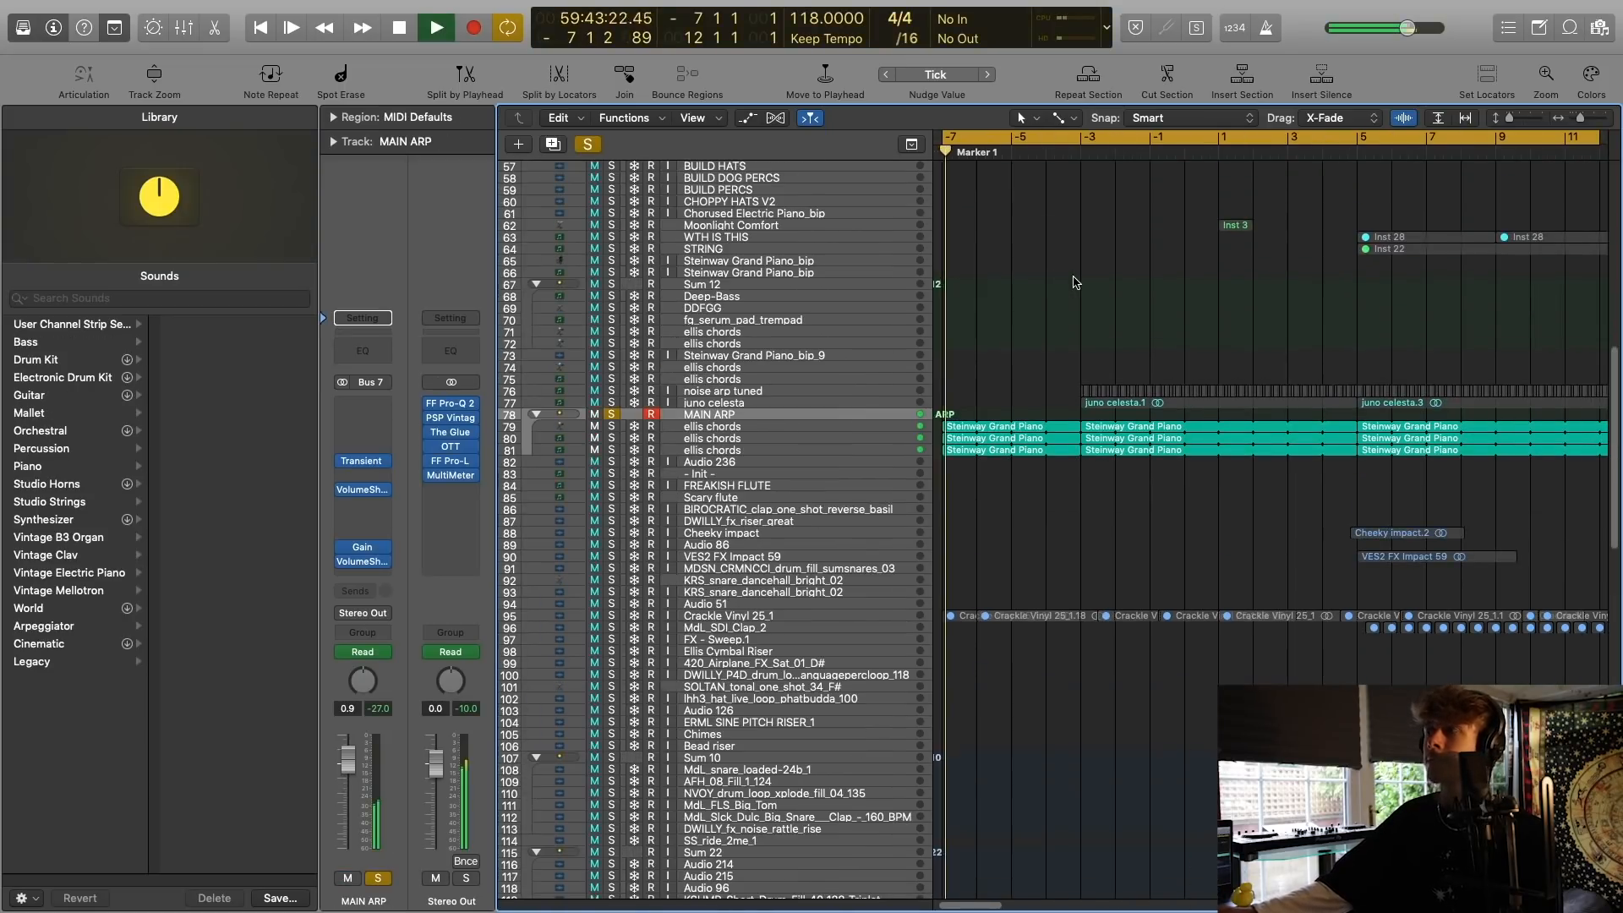
key(space)
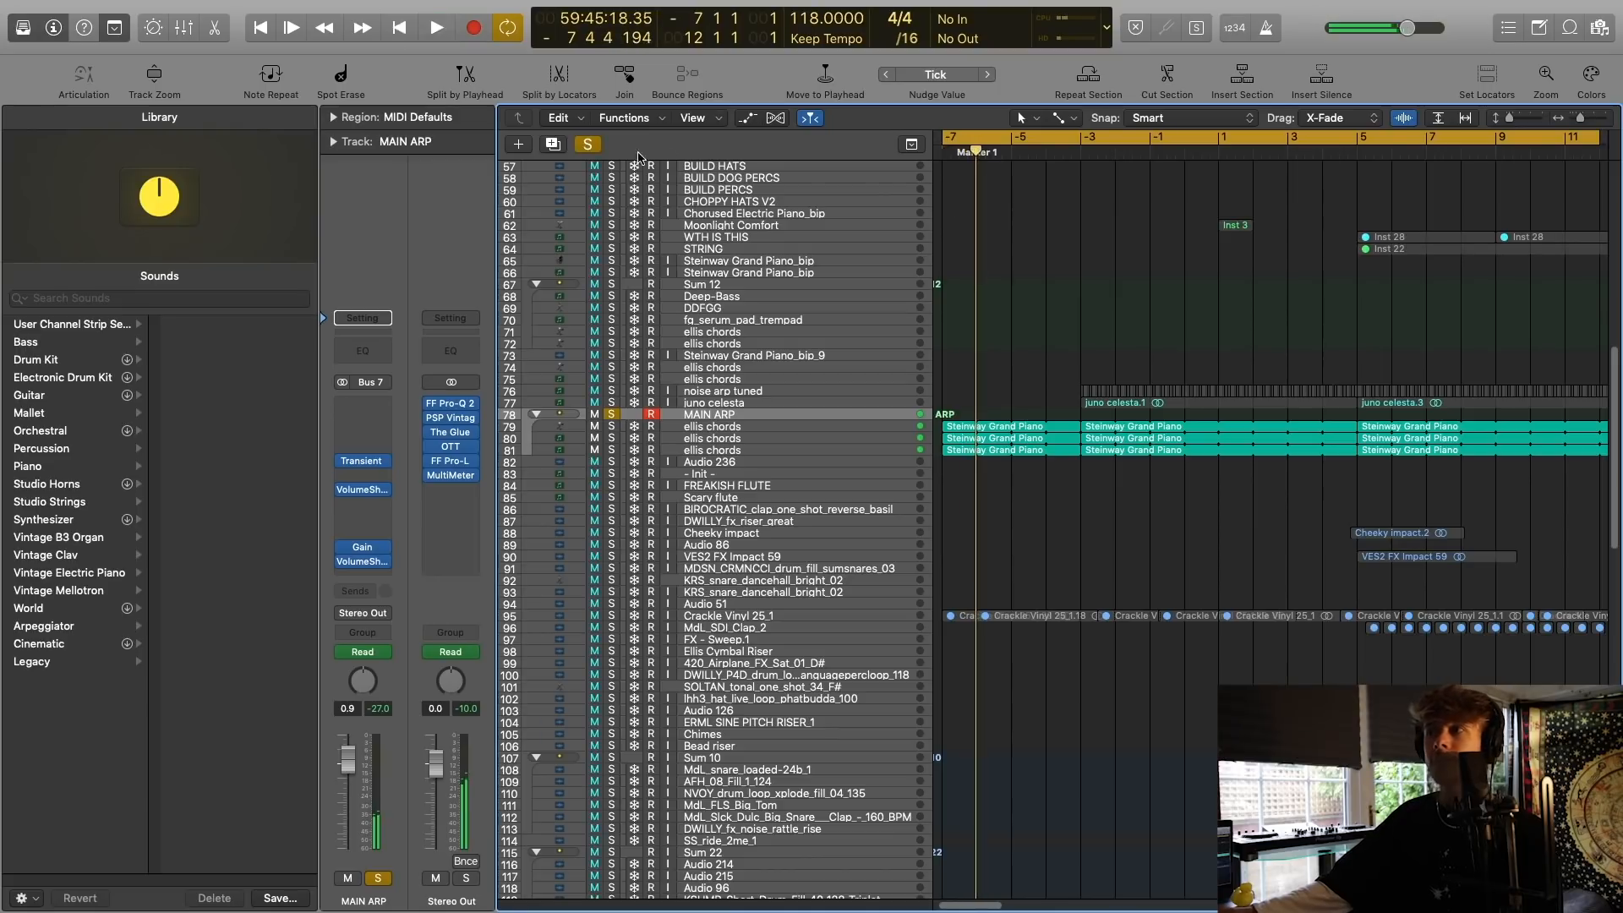
Audition the first two ellis chords layers of MAIN ARP one at a time, inspecting the second layer's Kontakt 5 instrument.
click(582, 149)
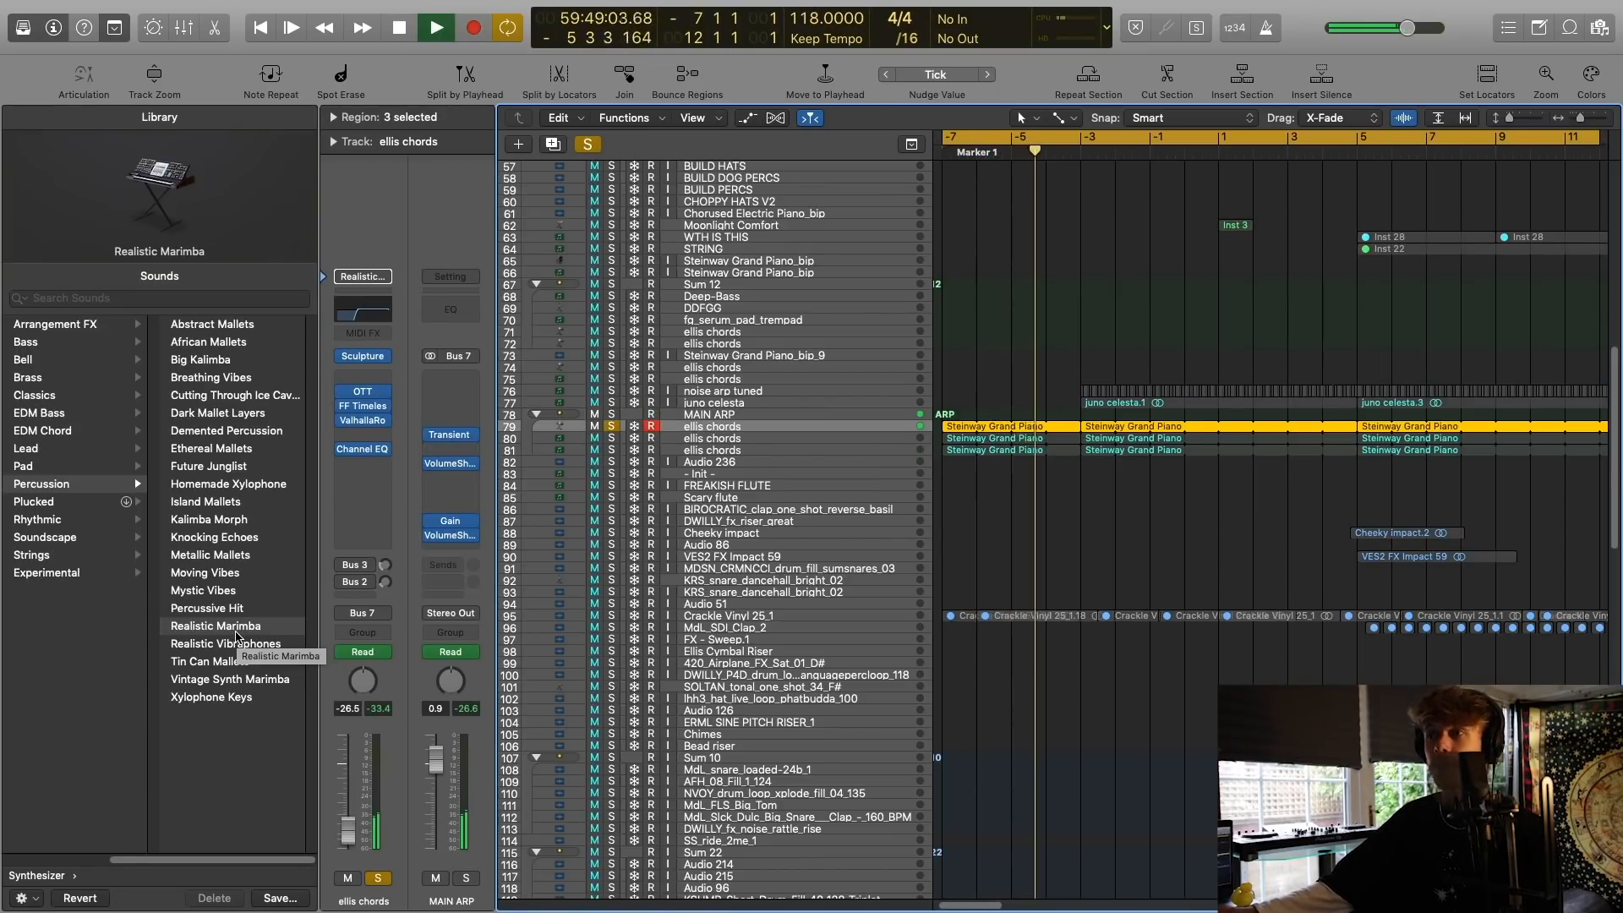
key(space)
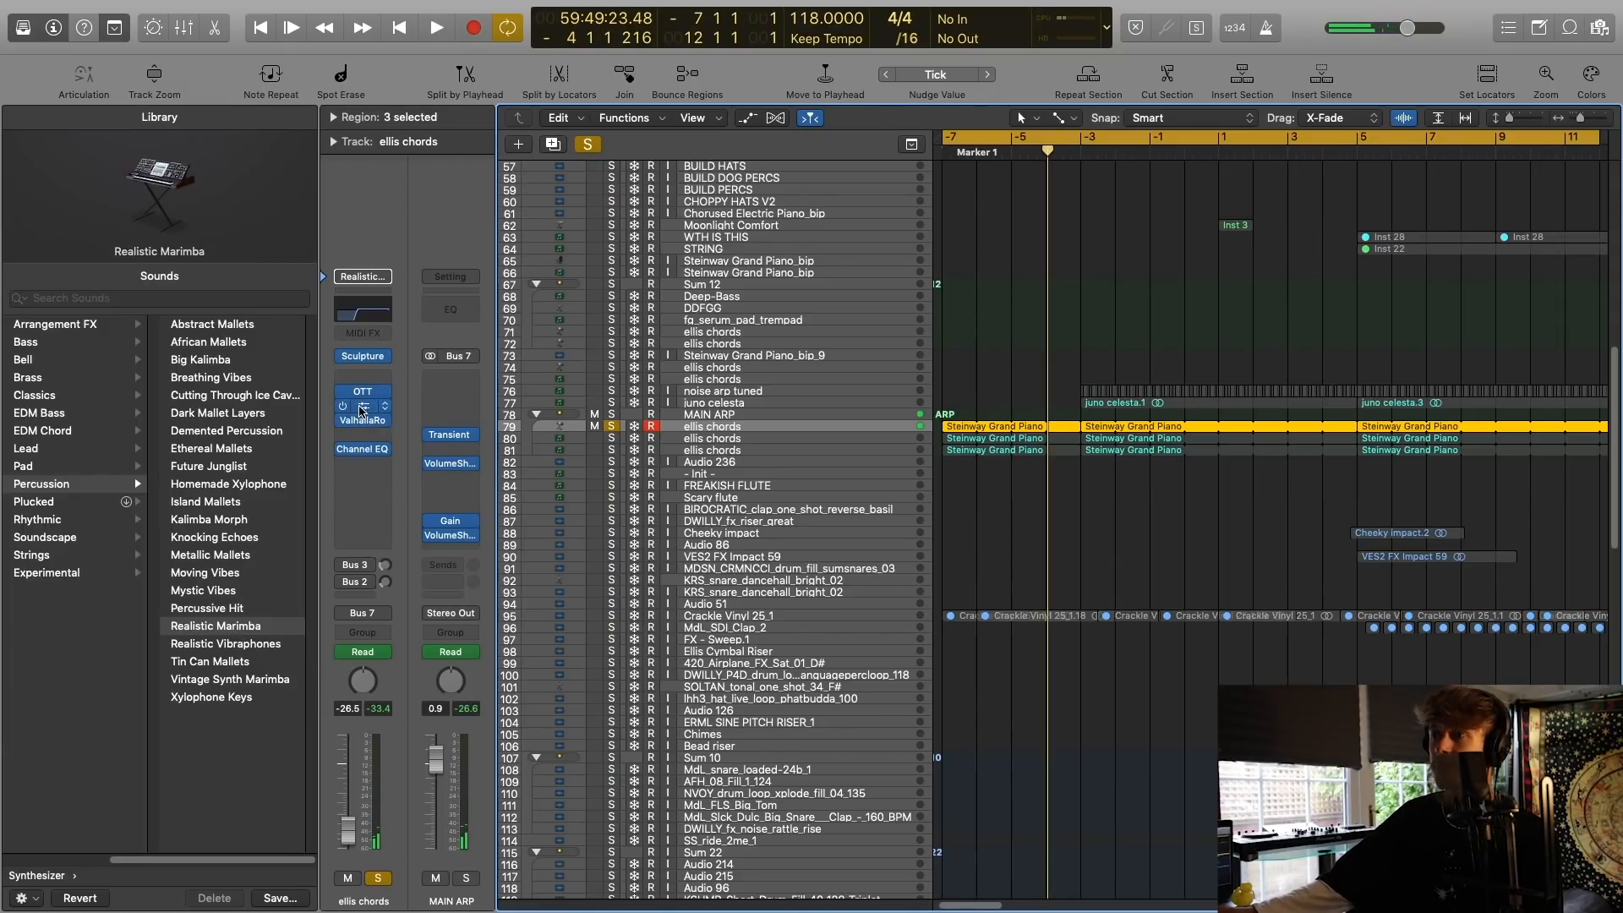
key(Down)
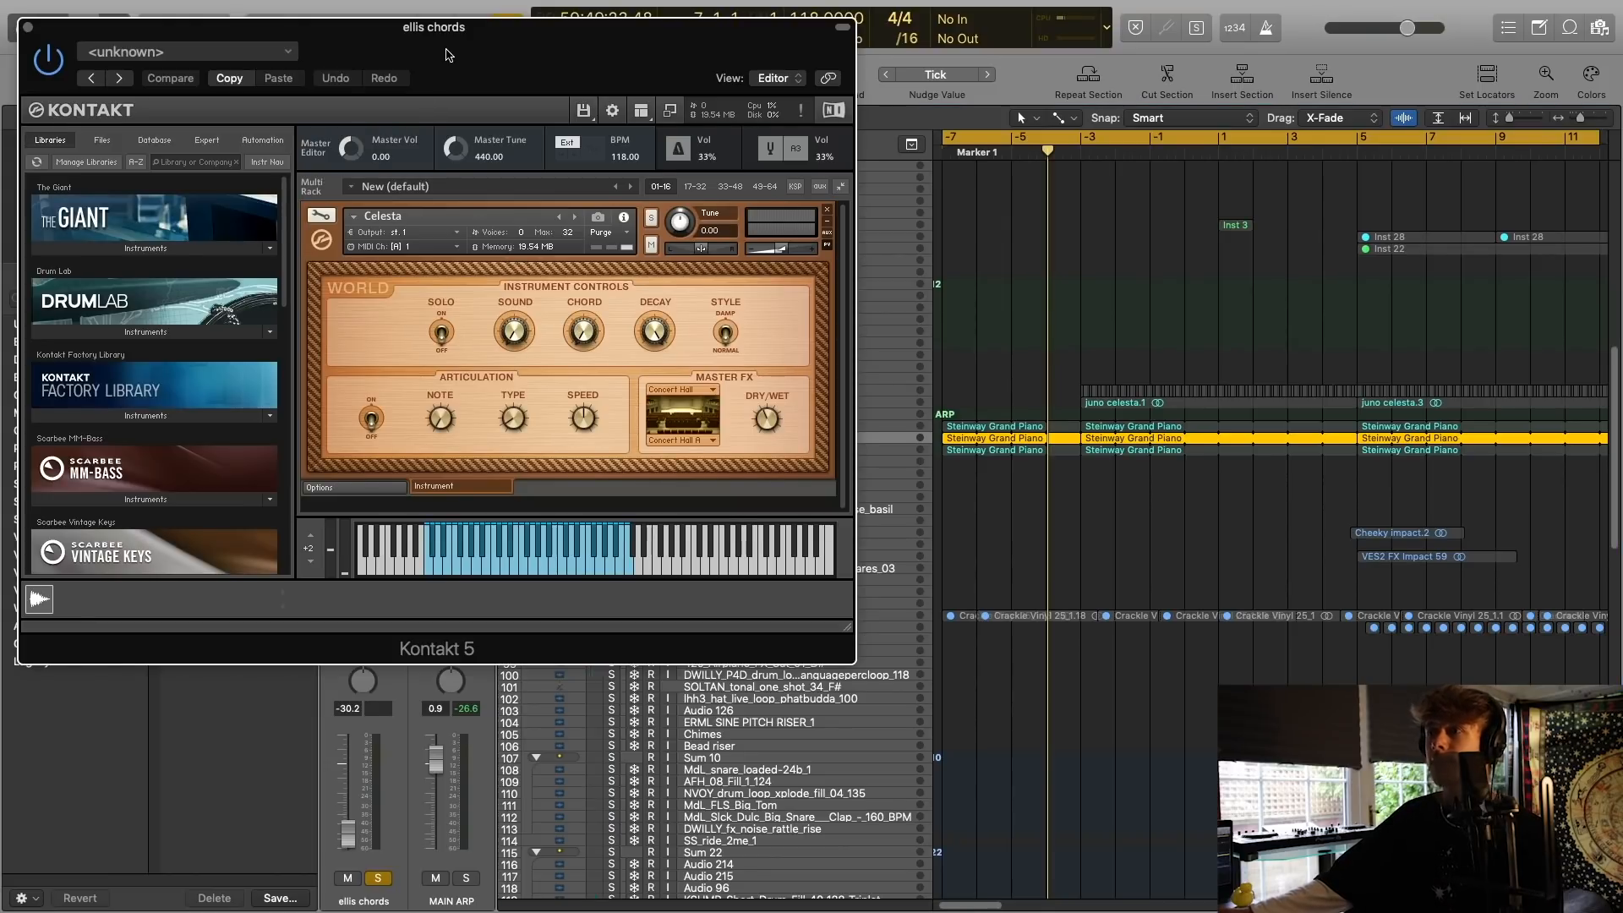
drag(447, 54, 1185, 280)
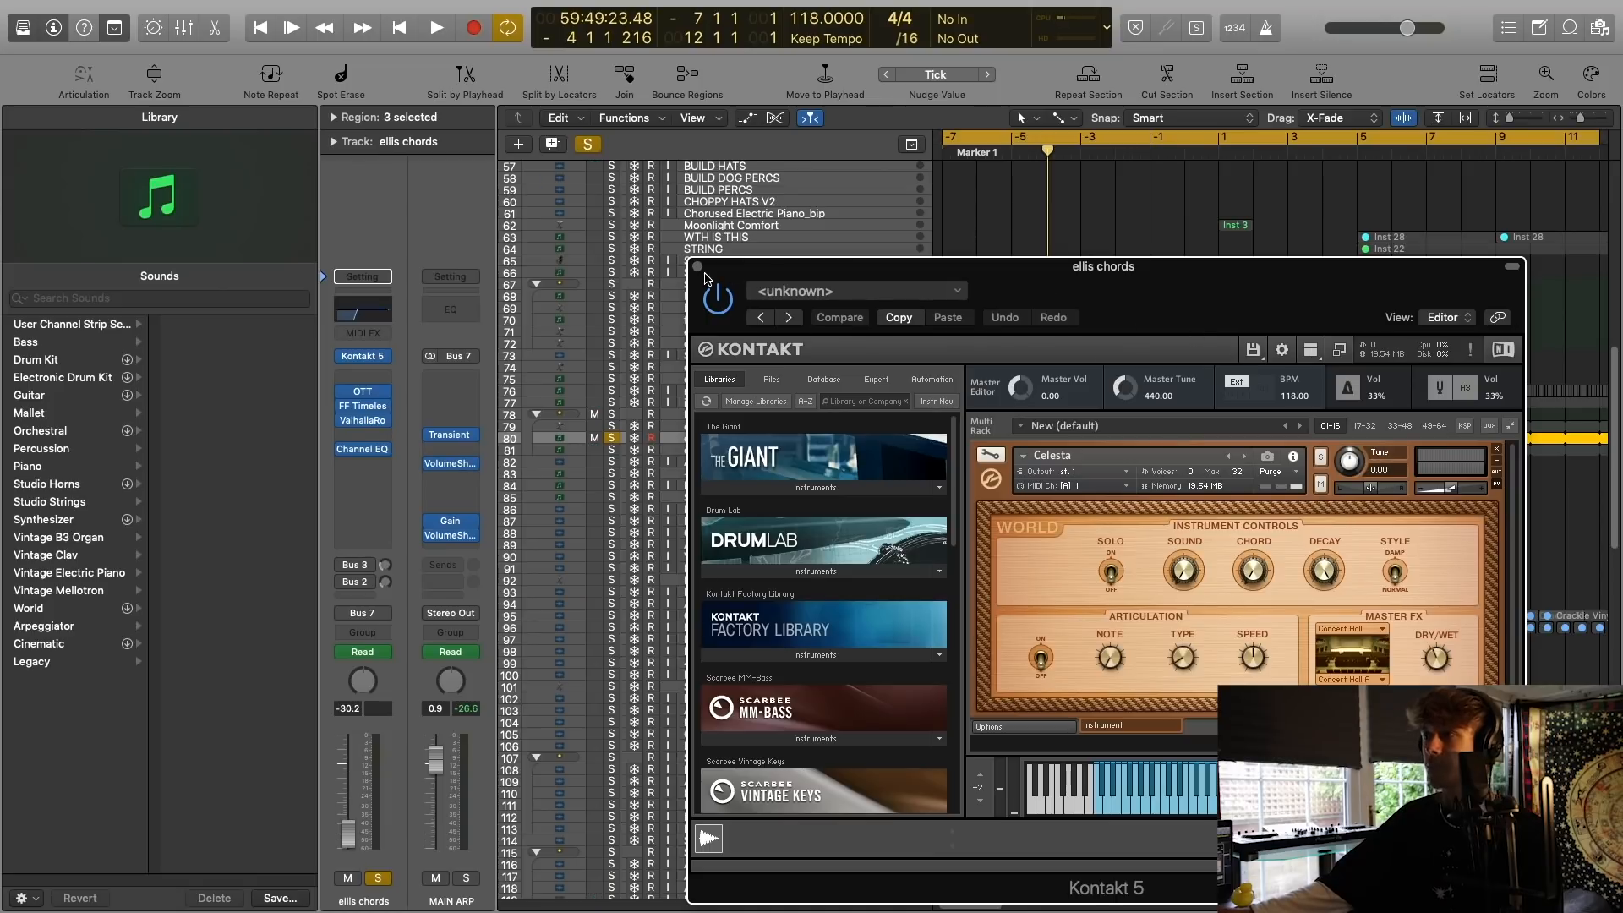
click(698, 267)
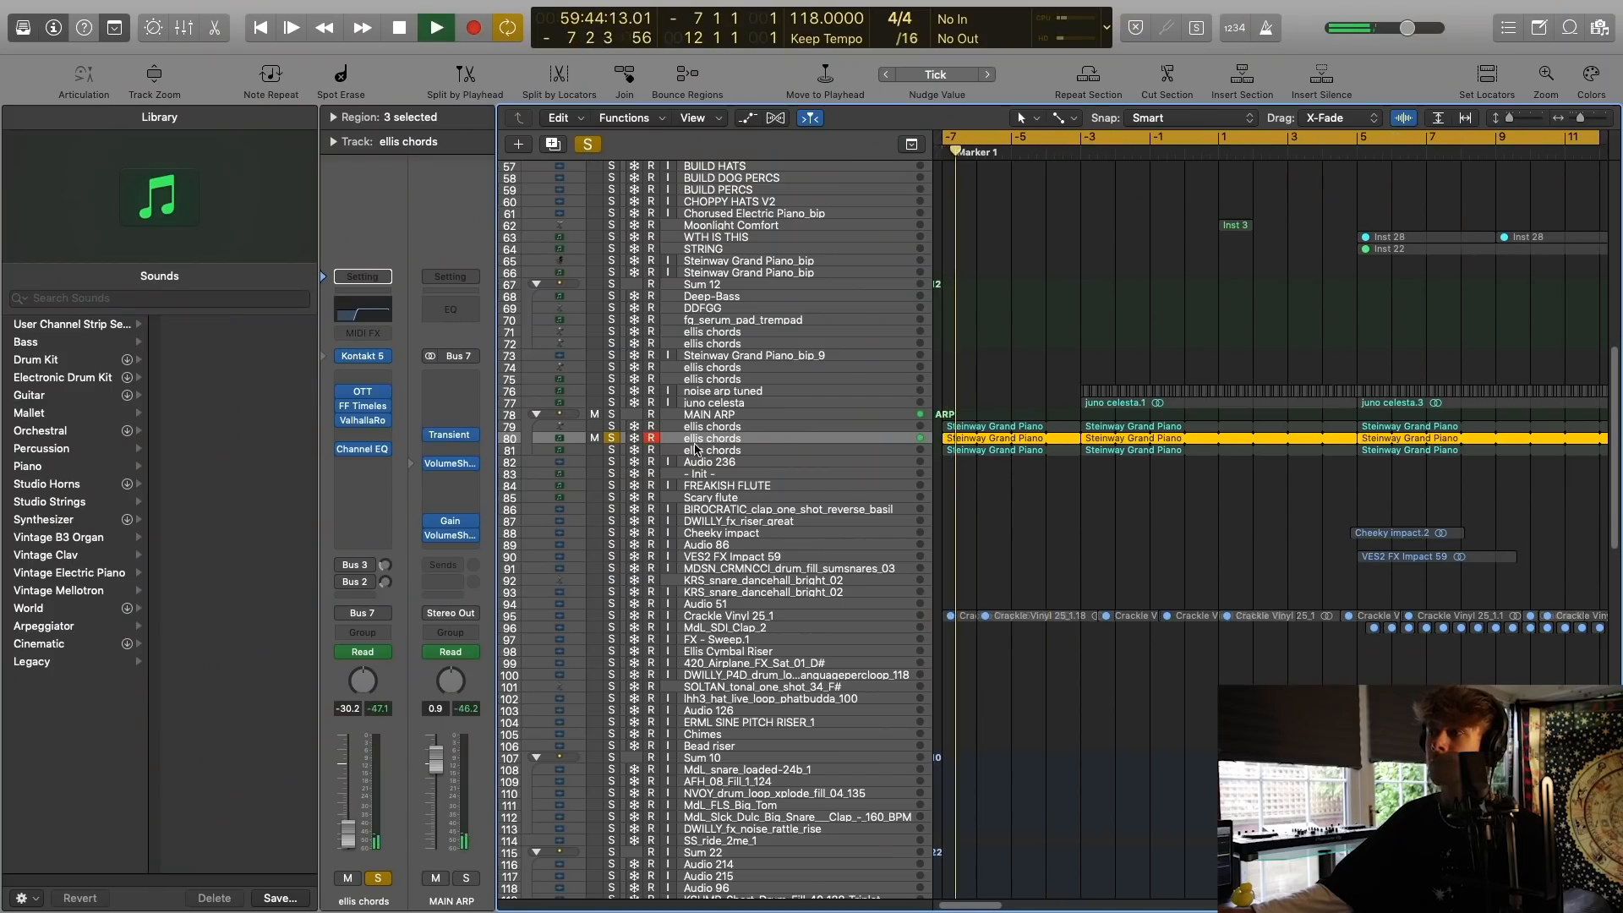
key(space)
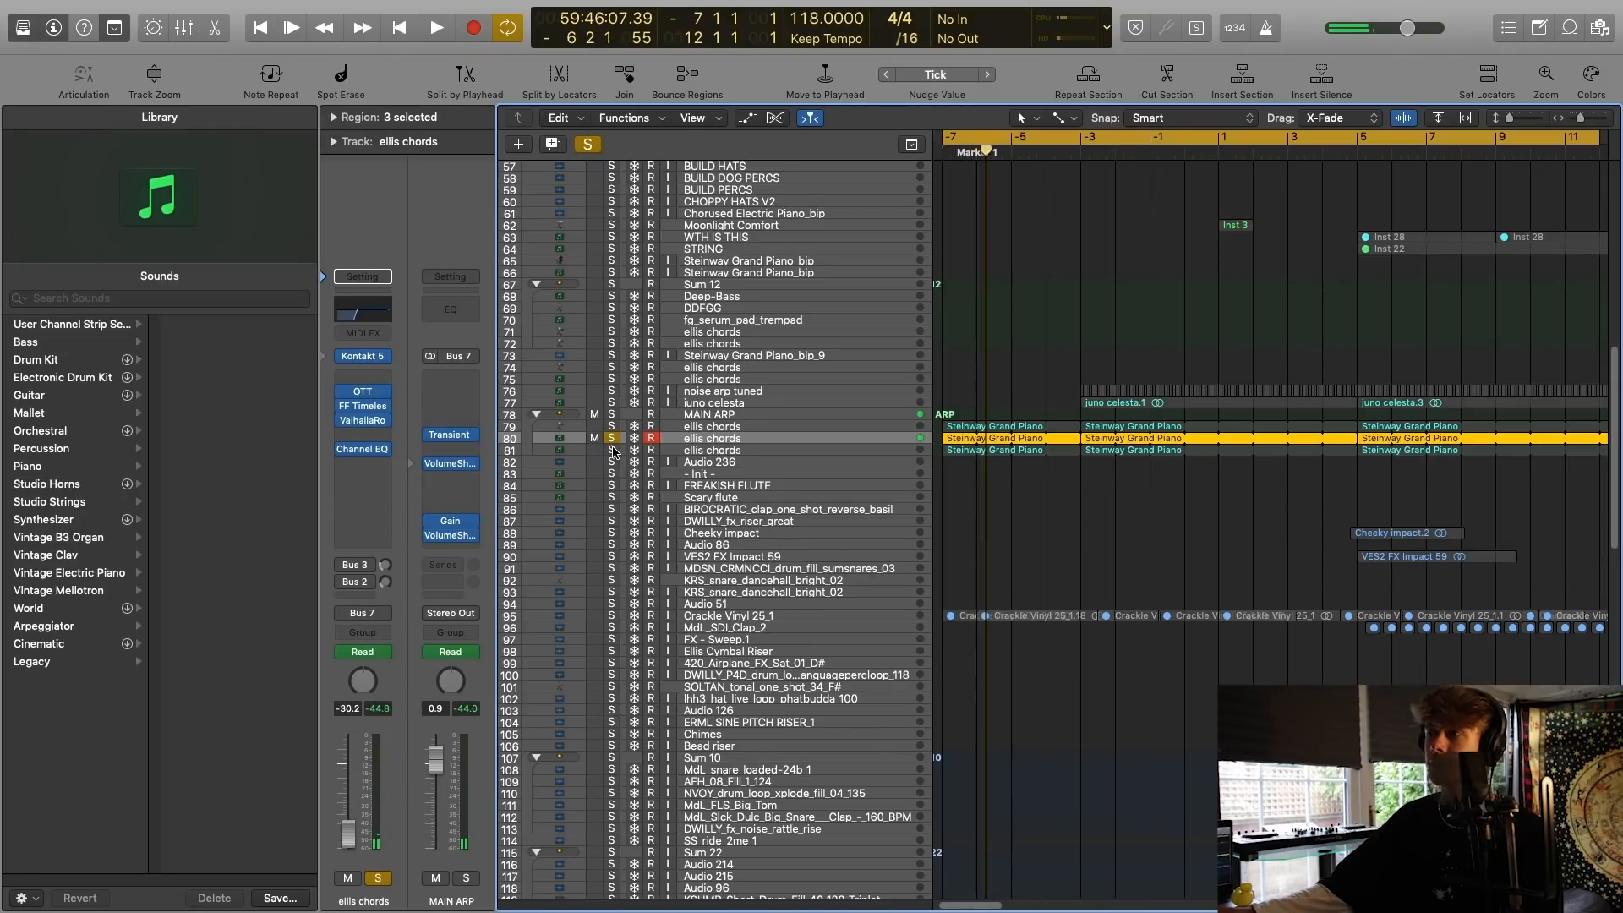
Solo the third ellis chords layer of MAIN ARP and inspect its Kontakt 5 instrument.
click(604, 452)
scroll(935, 378, left, 2)
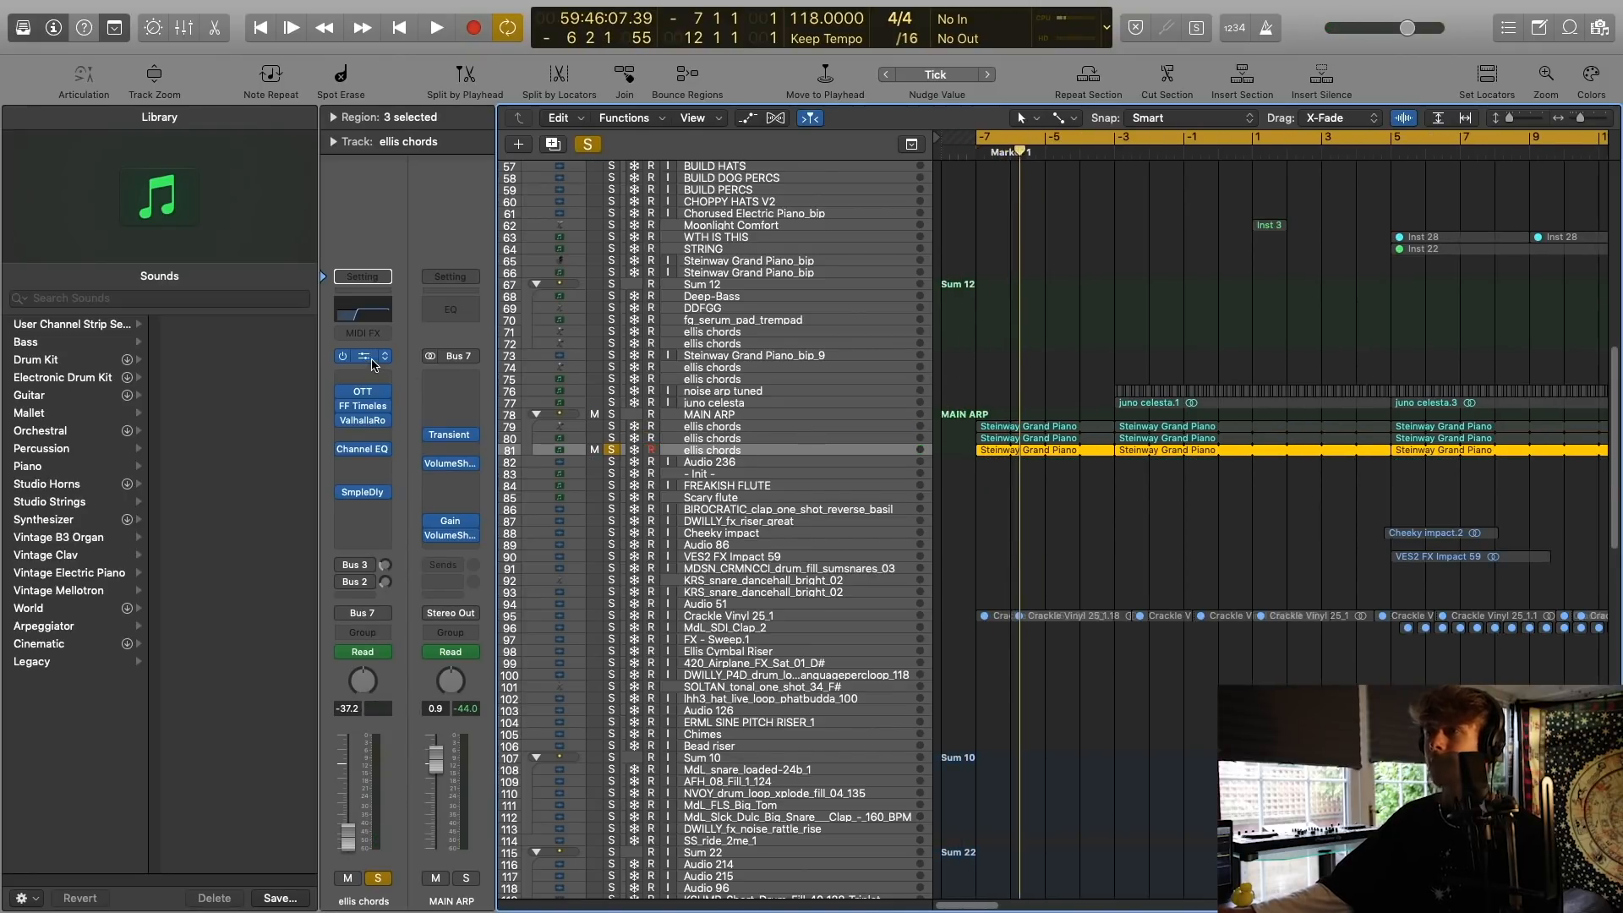
click(372, 360)
drag(422, 44, 803, 197)
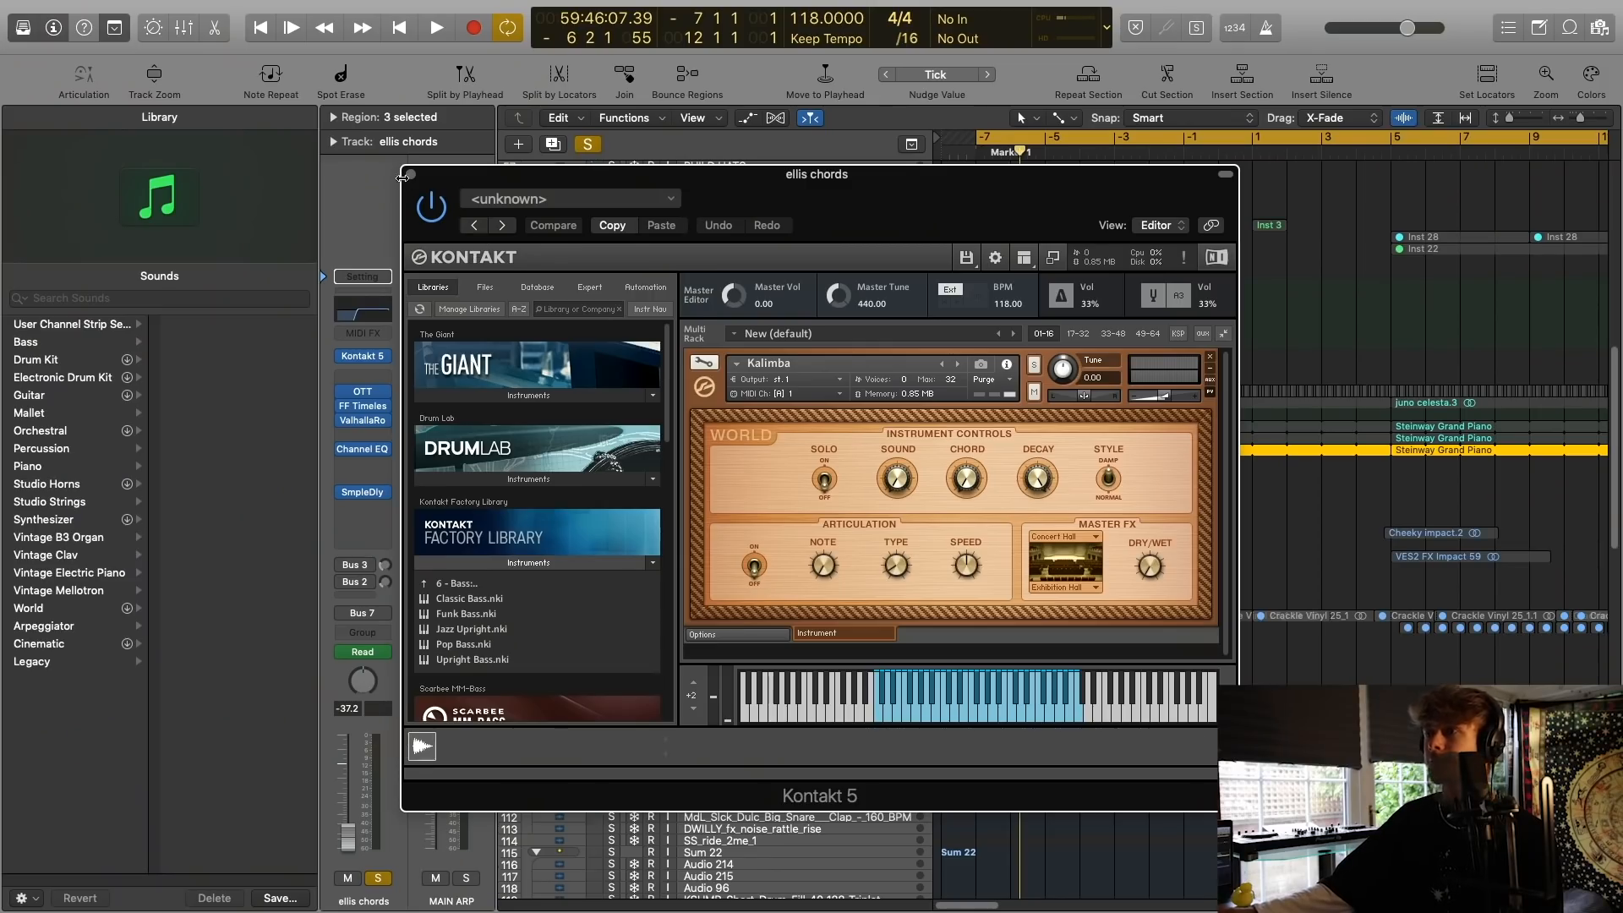
click(409, 174)
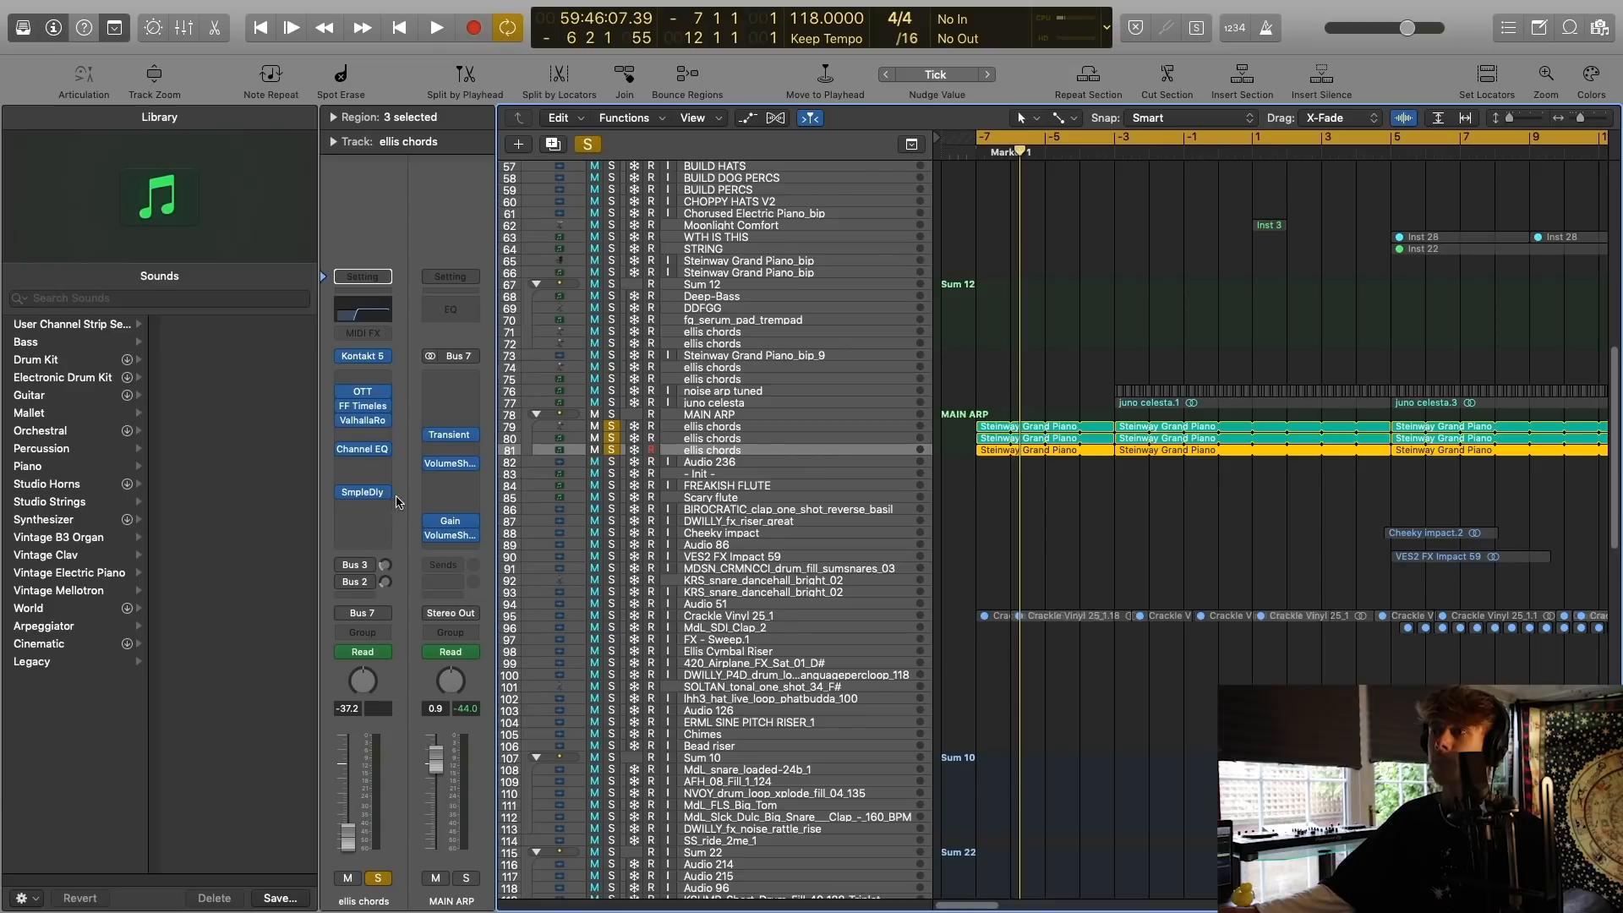
Inspect the Sample Delay on the third ellis chords layer and play all three soloed layers together.
click(366, 493)
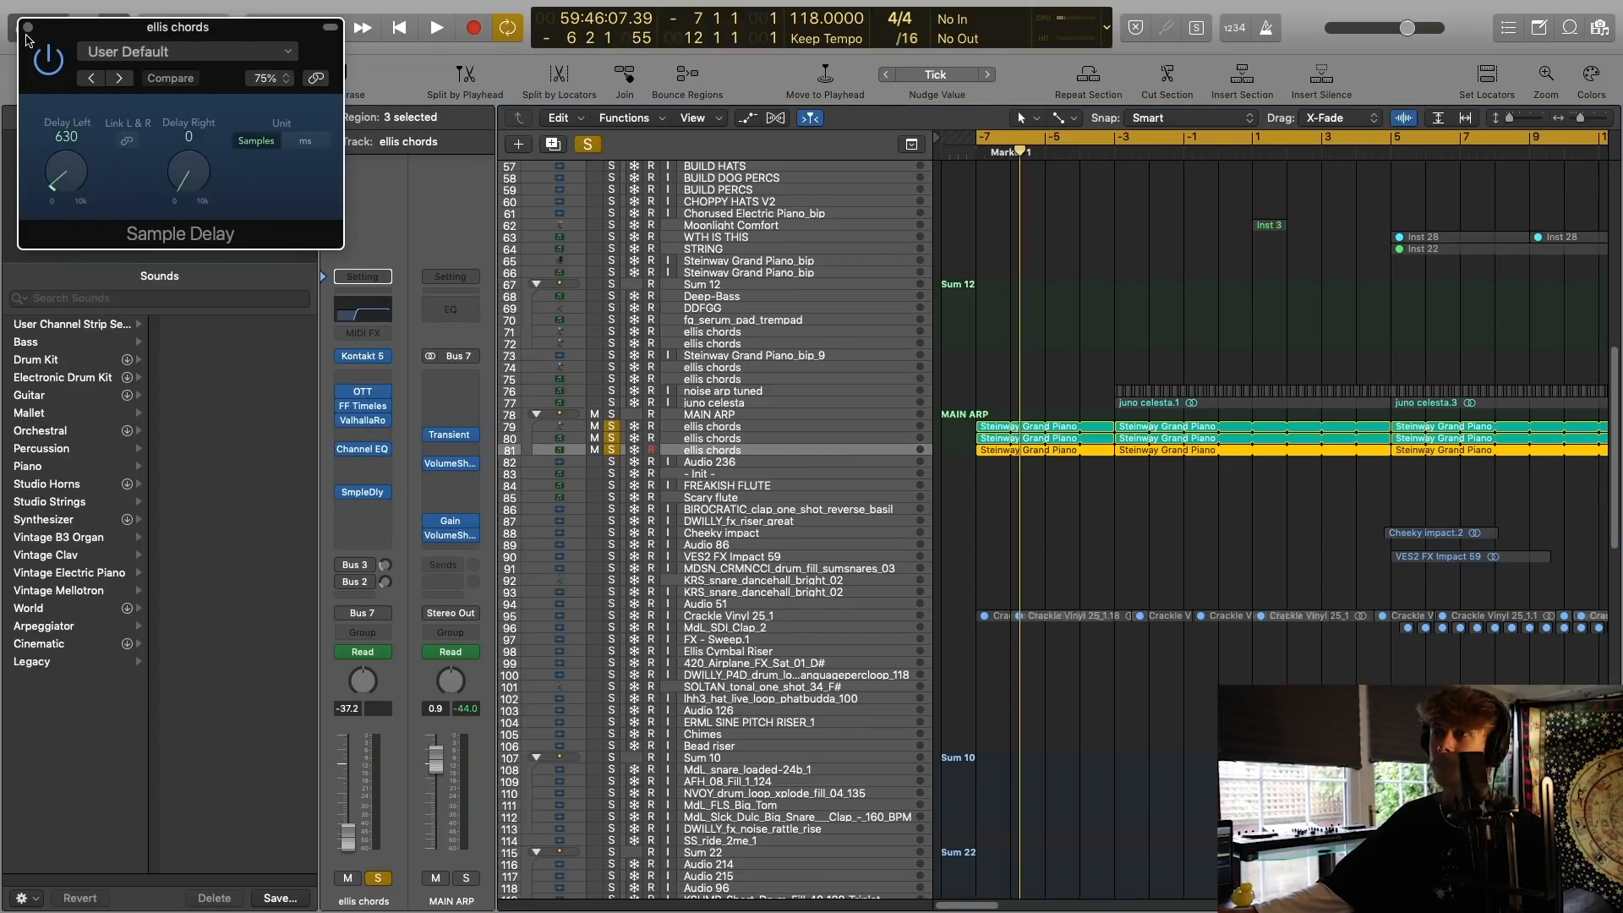
click(28, 30)
key(space)
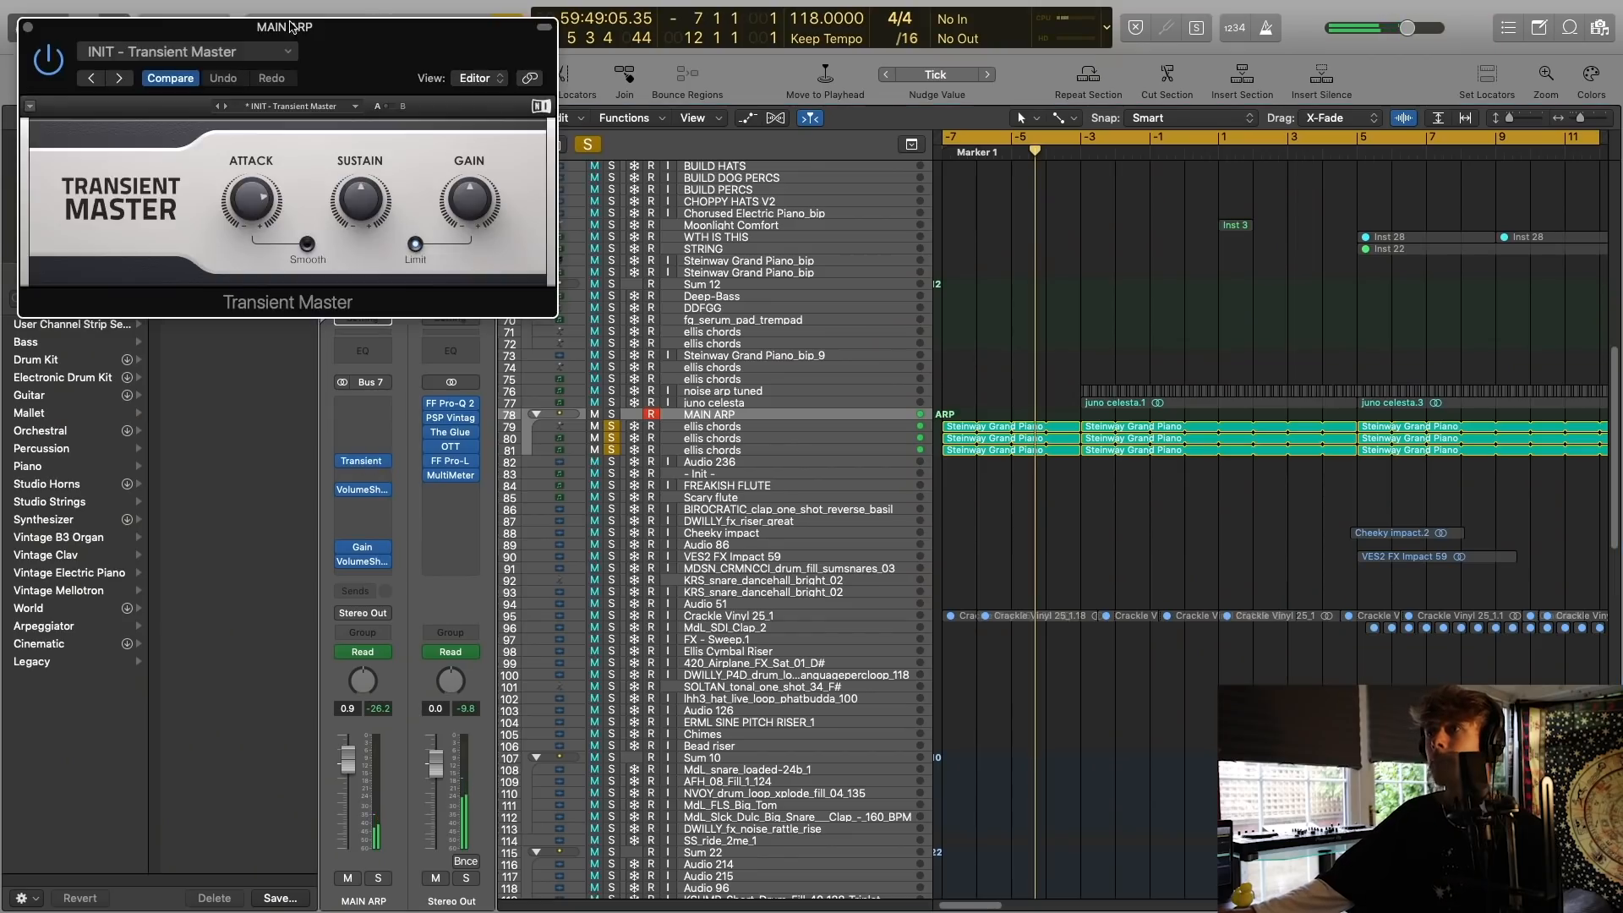
Inspect the Transient Master on the MAIN ARP stack and clear all solos.
drag(290, 26, 1000, 336)
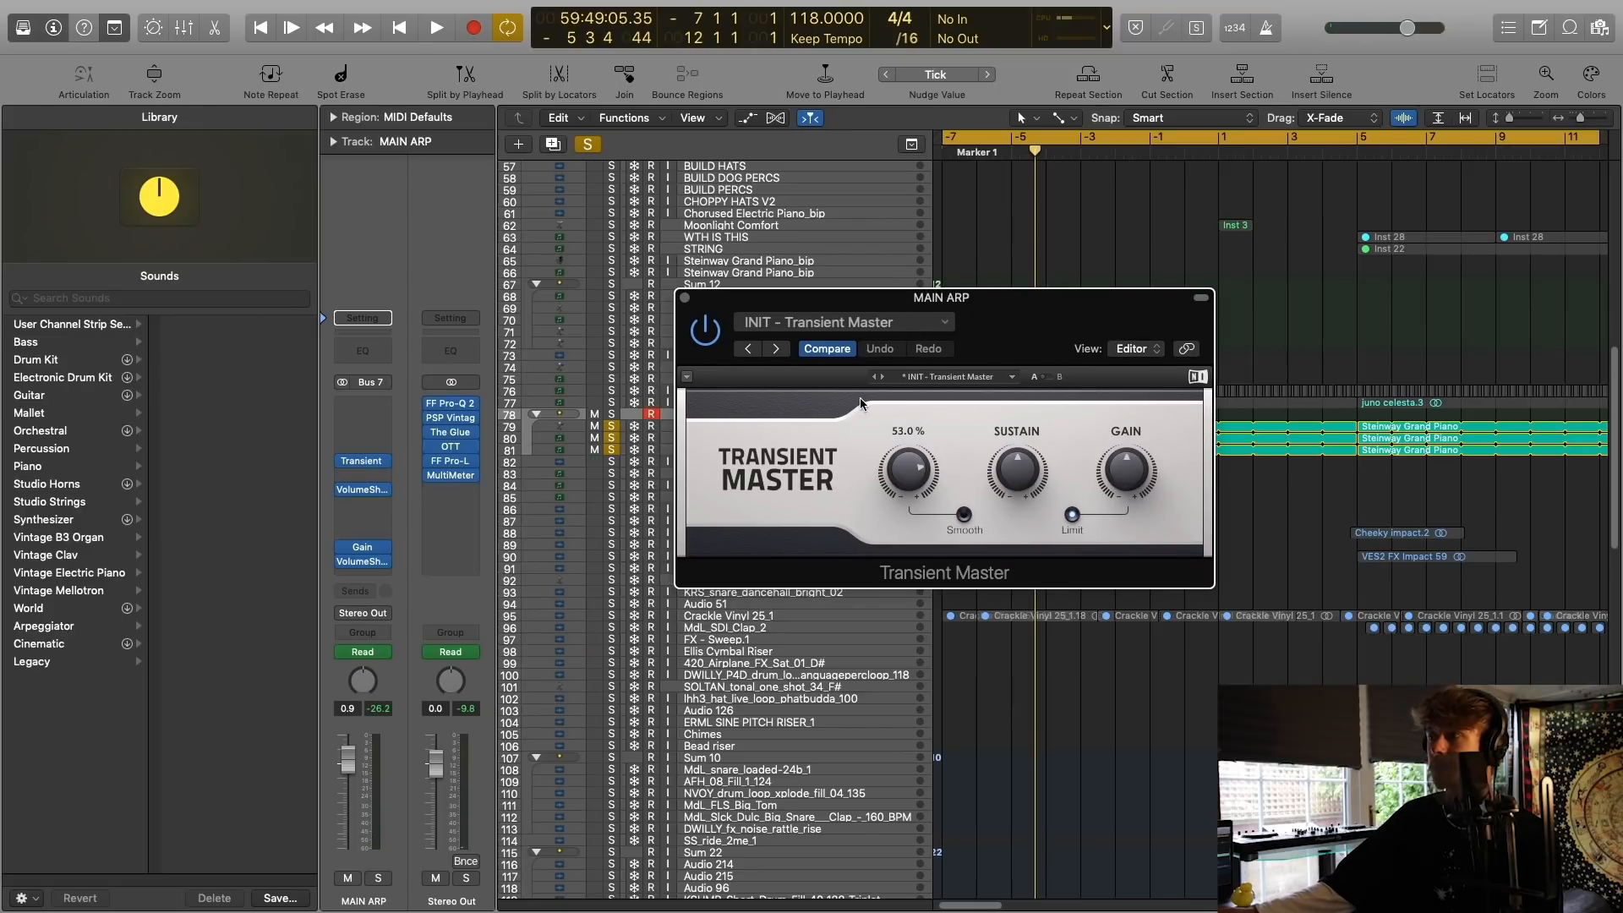
click(684, 299)
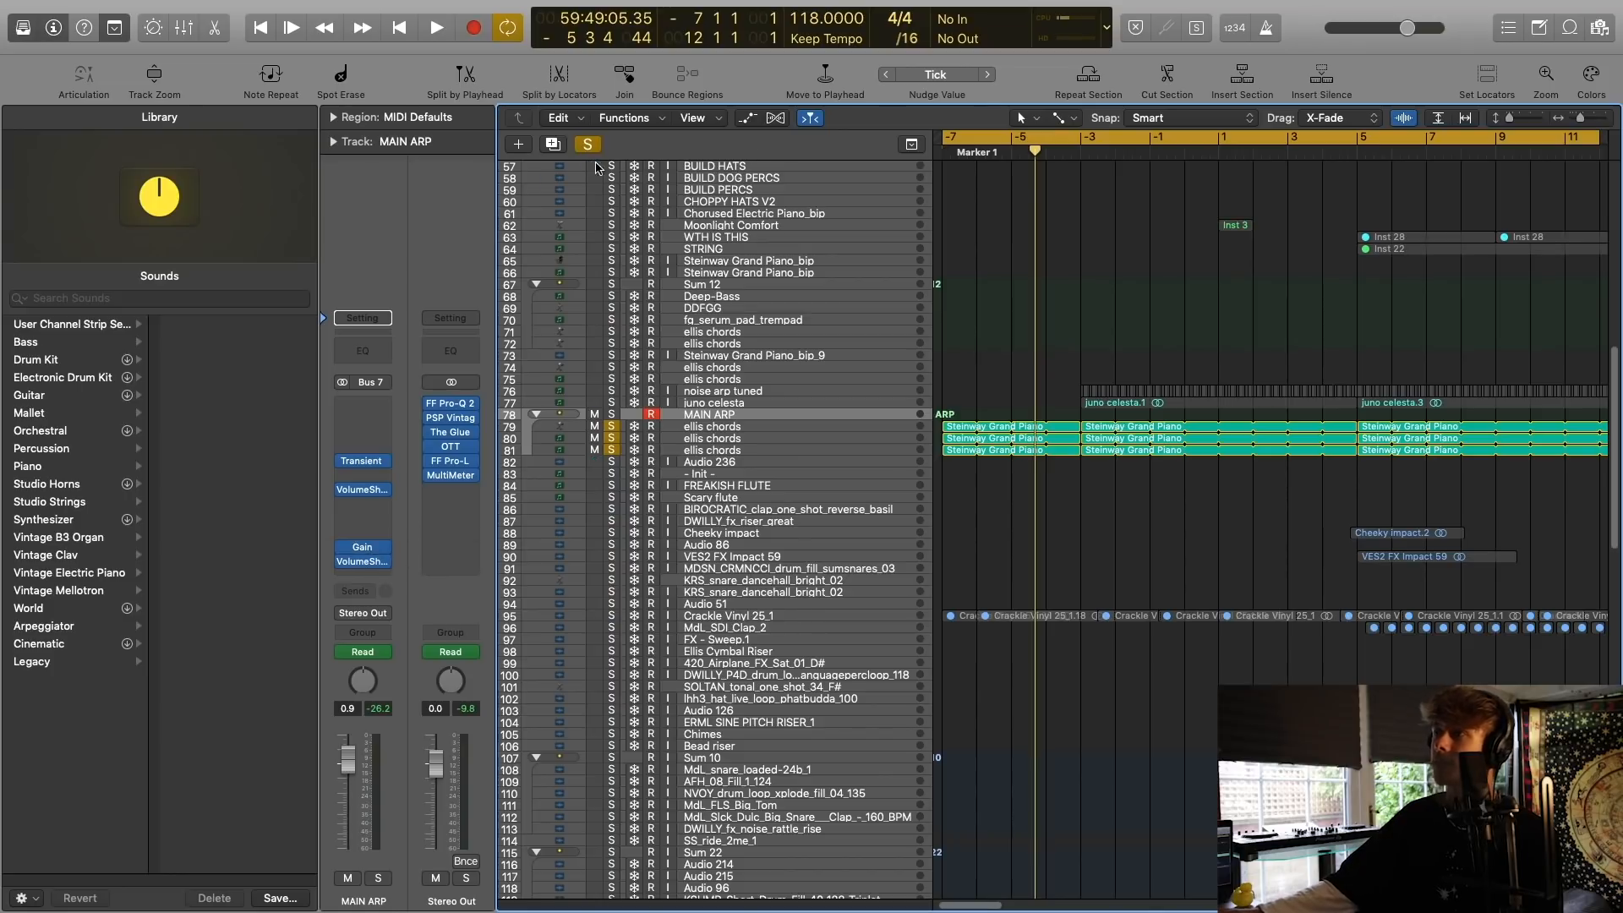
click(587, 148)
Solo the juno celesta track and play it from the start of its first region at bar -3.
key(space)
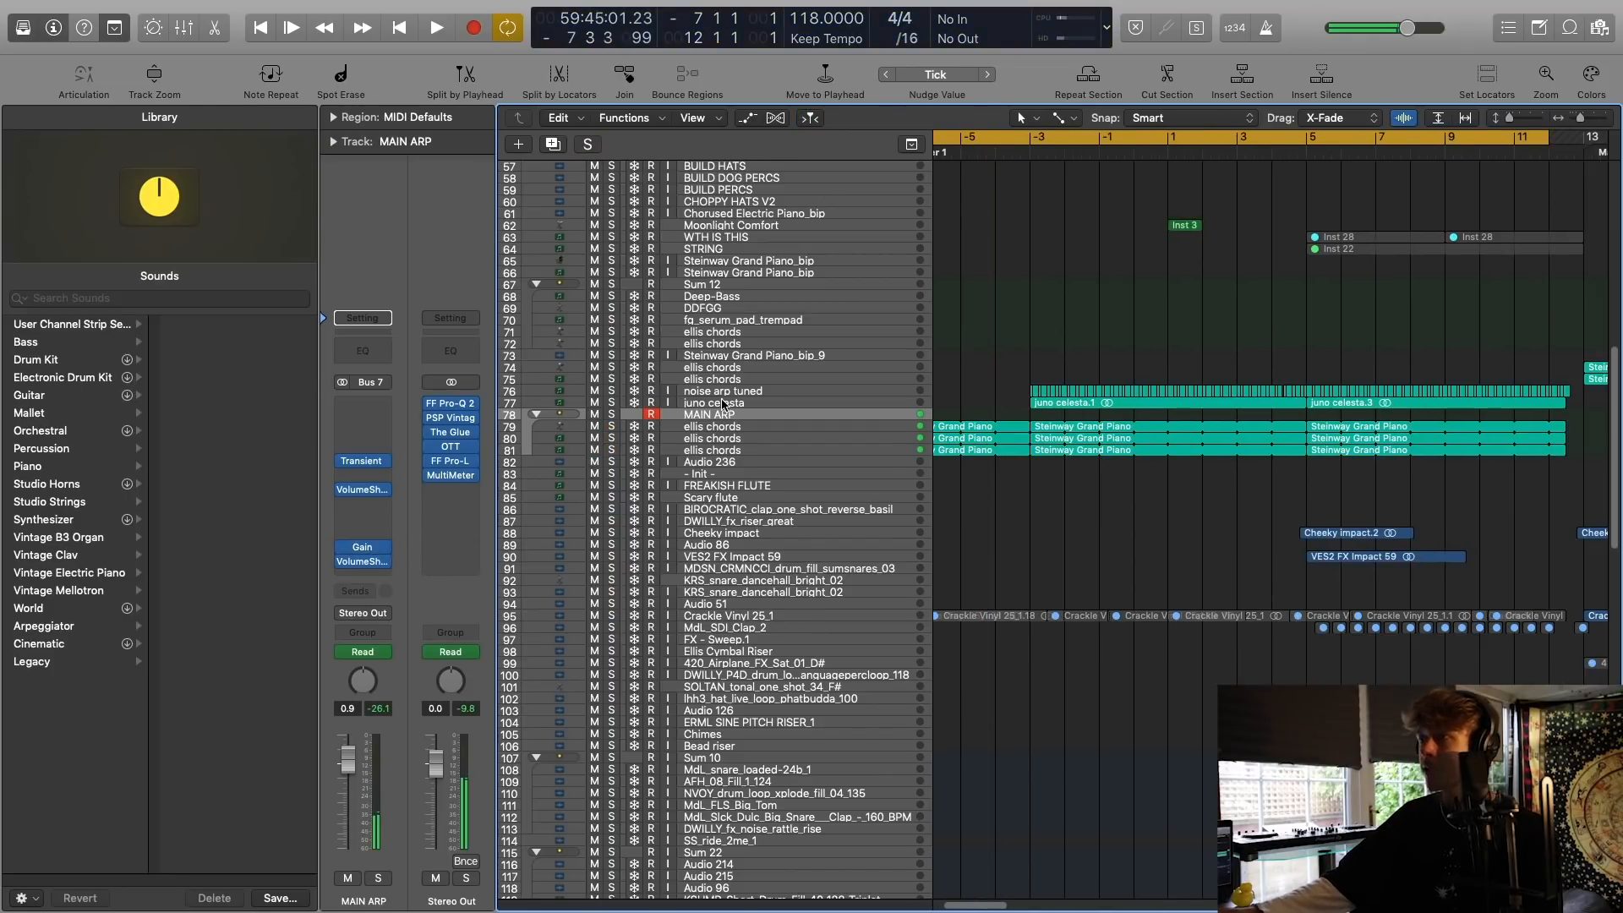
click(717, 402)
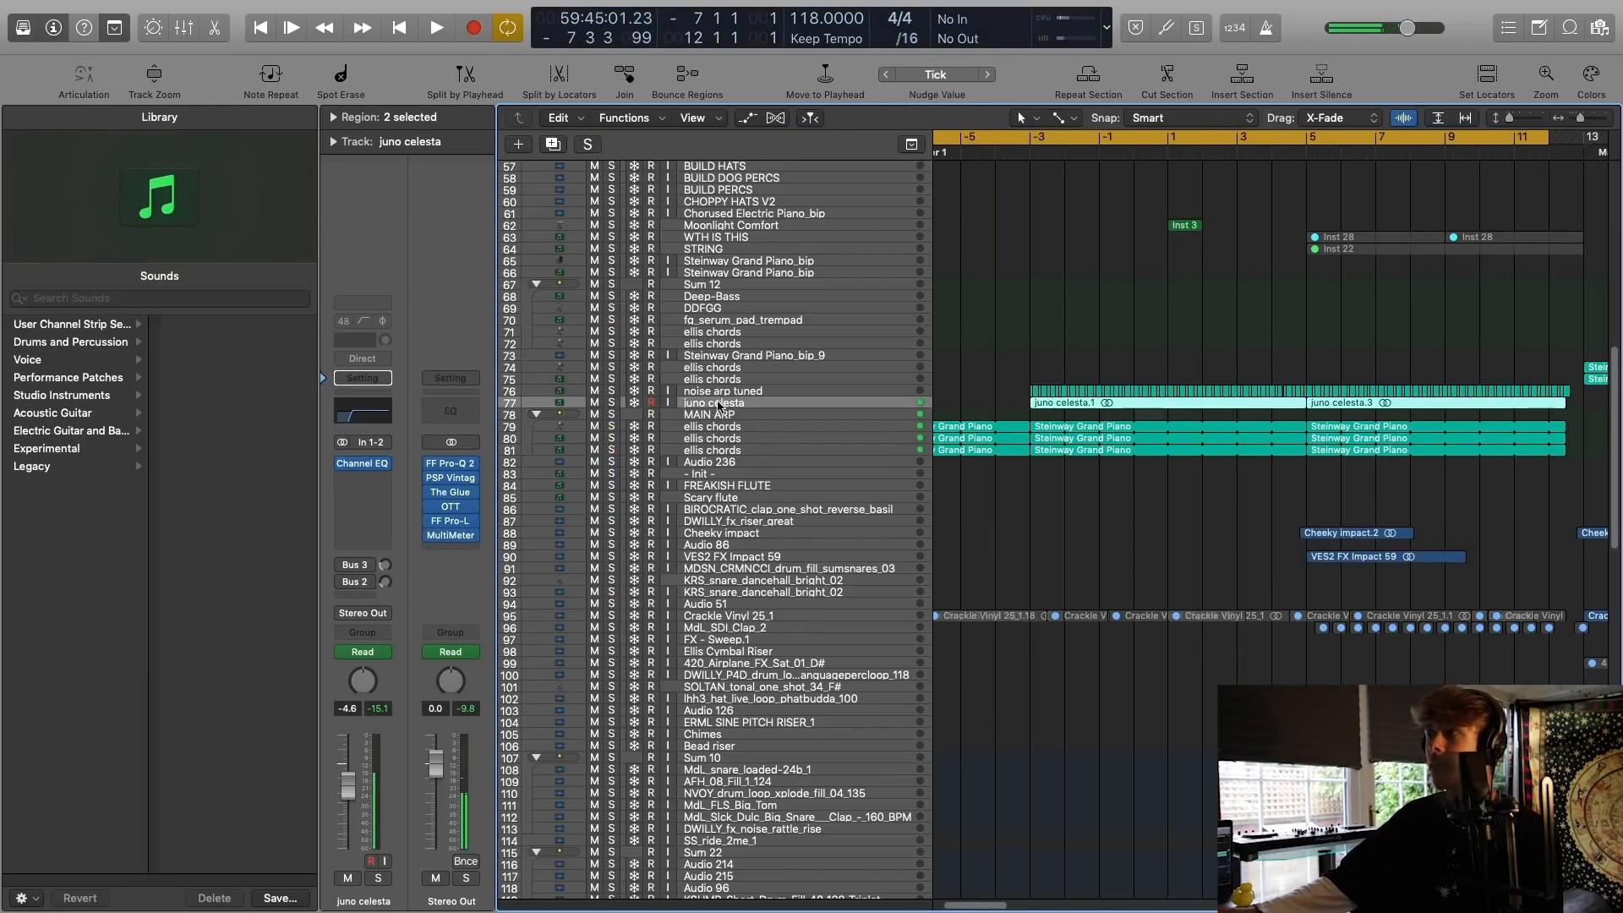
scroll(890, 344, left, 2)
scroll(890, 343, left, 1)
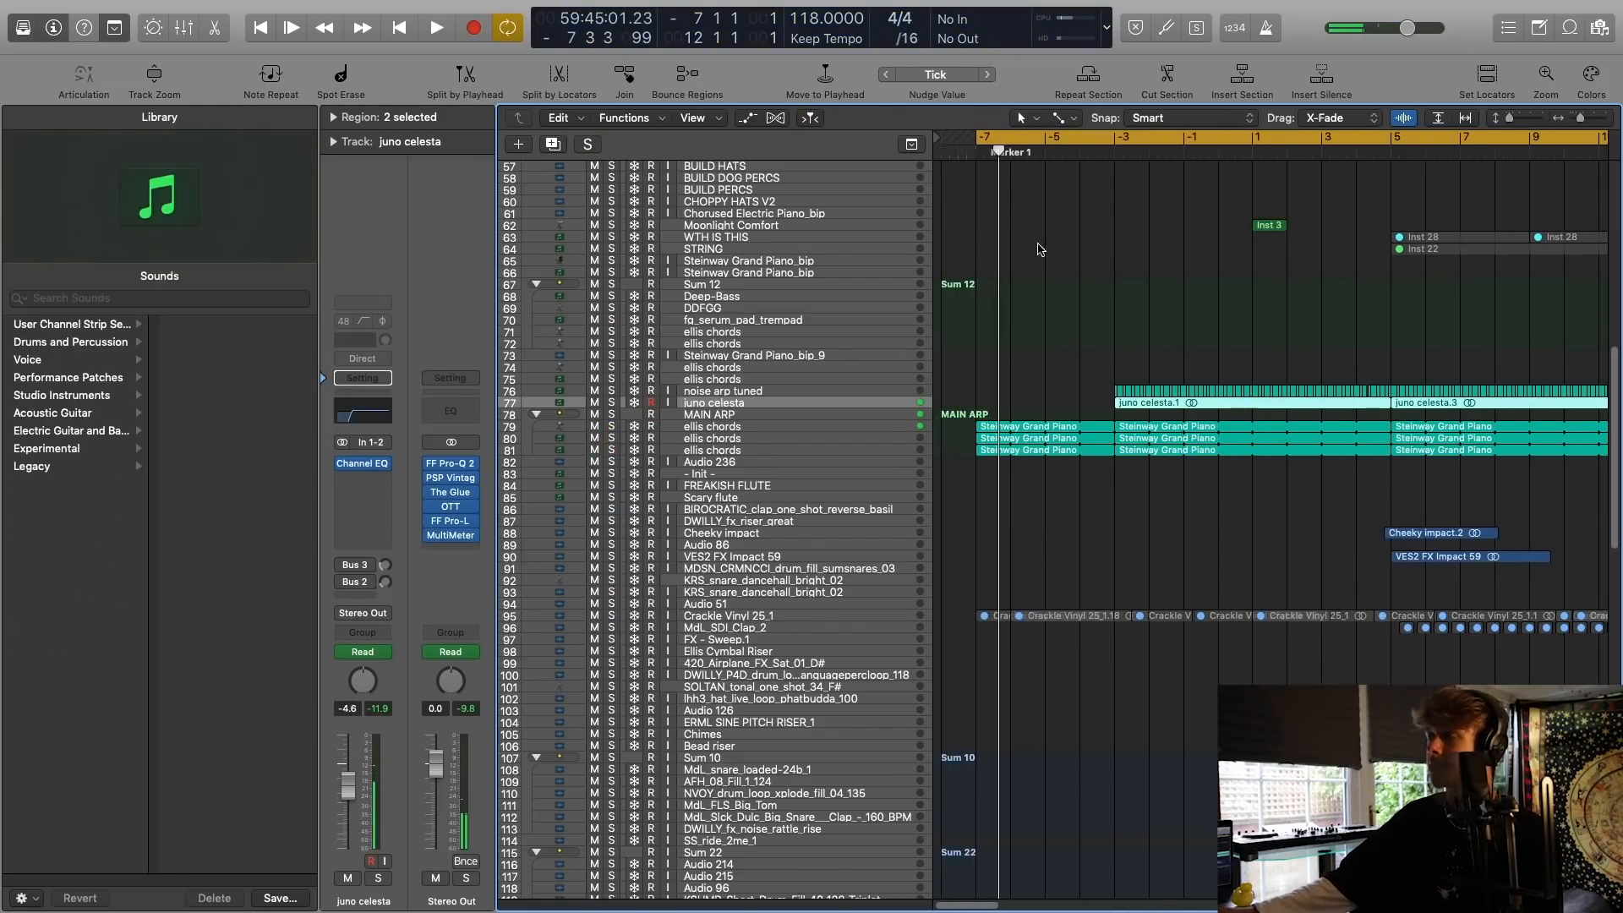
click(611, 403)
click(1093, 153)
key(space)
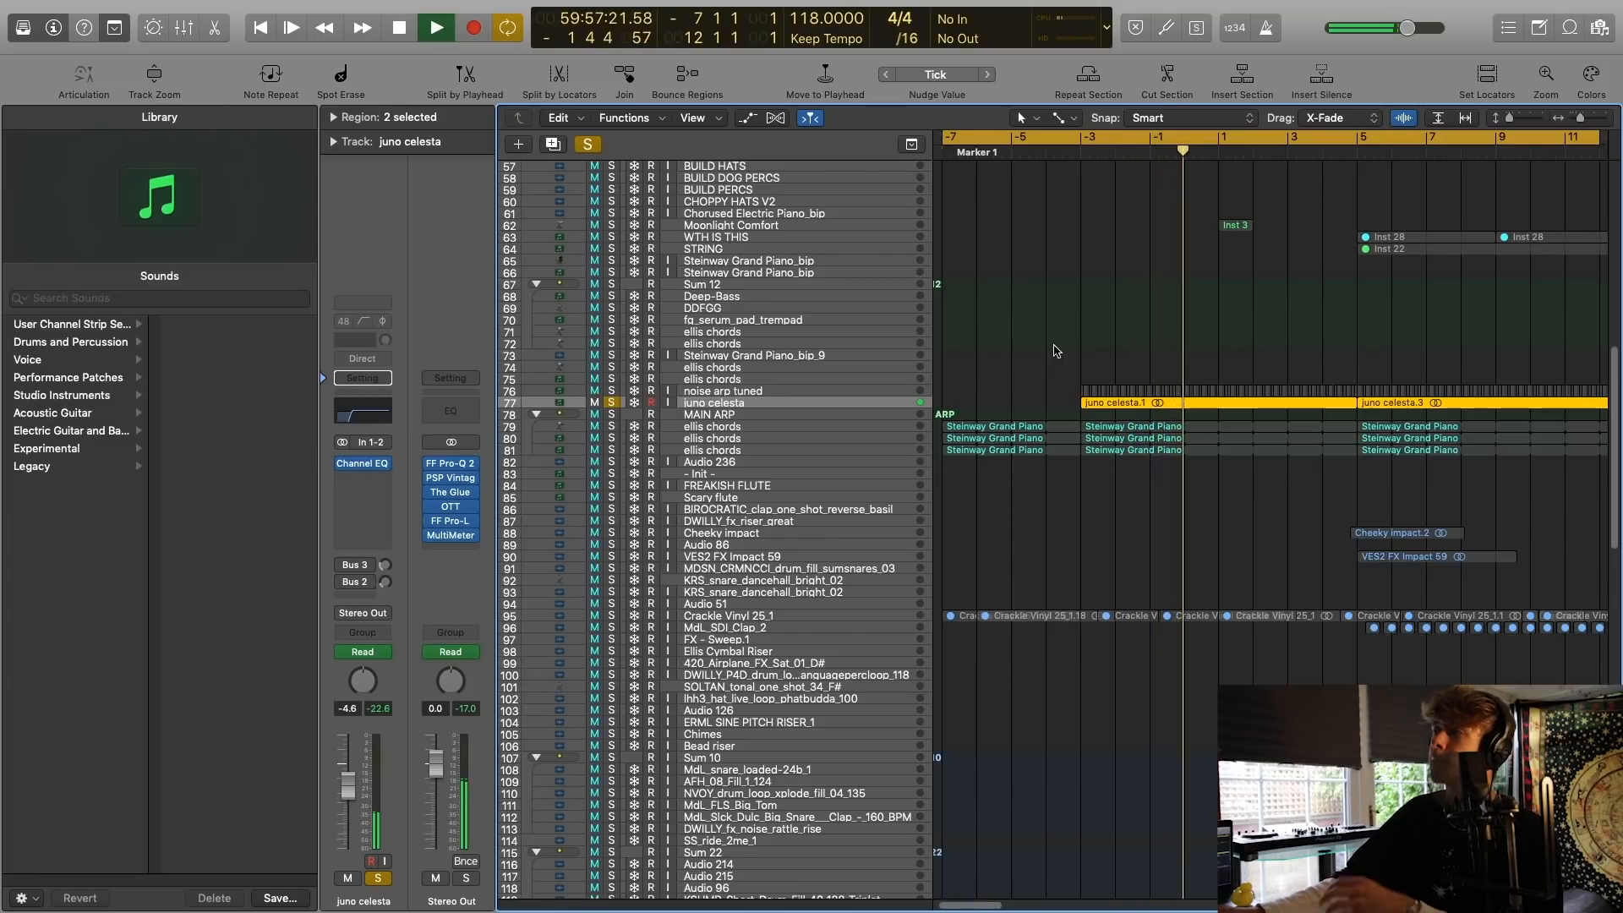
key(space)
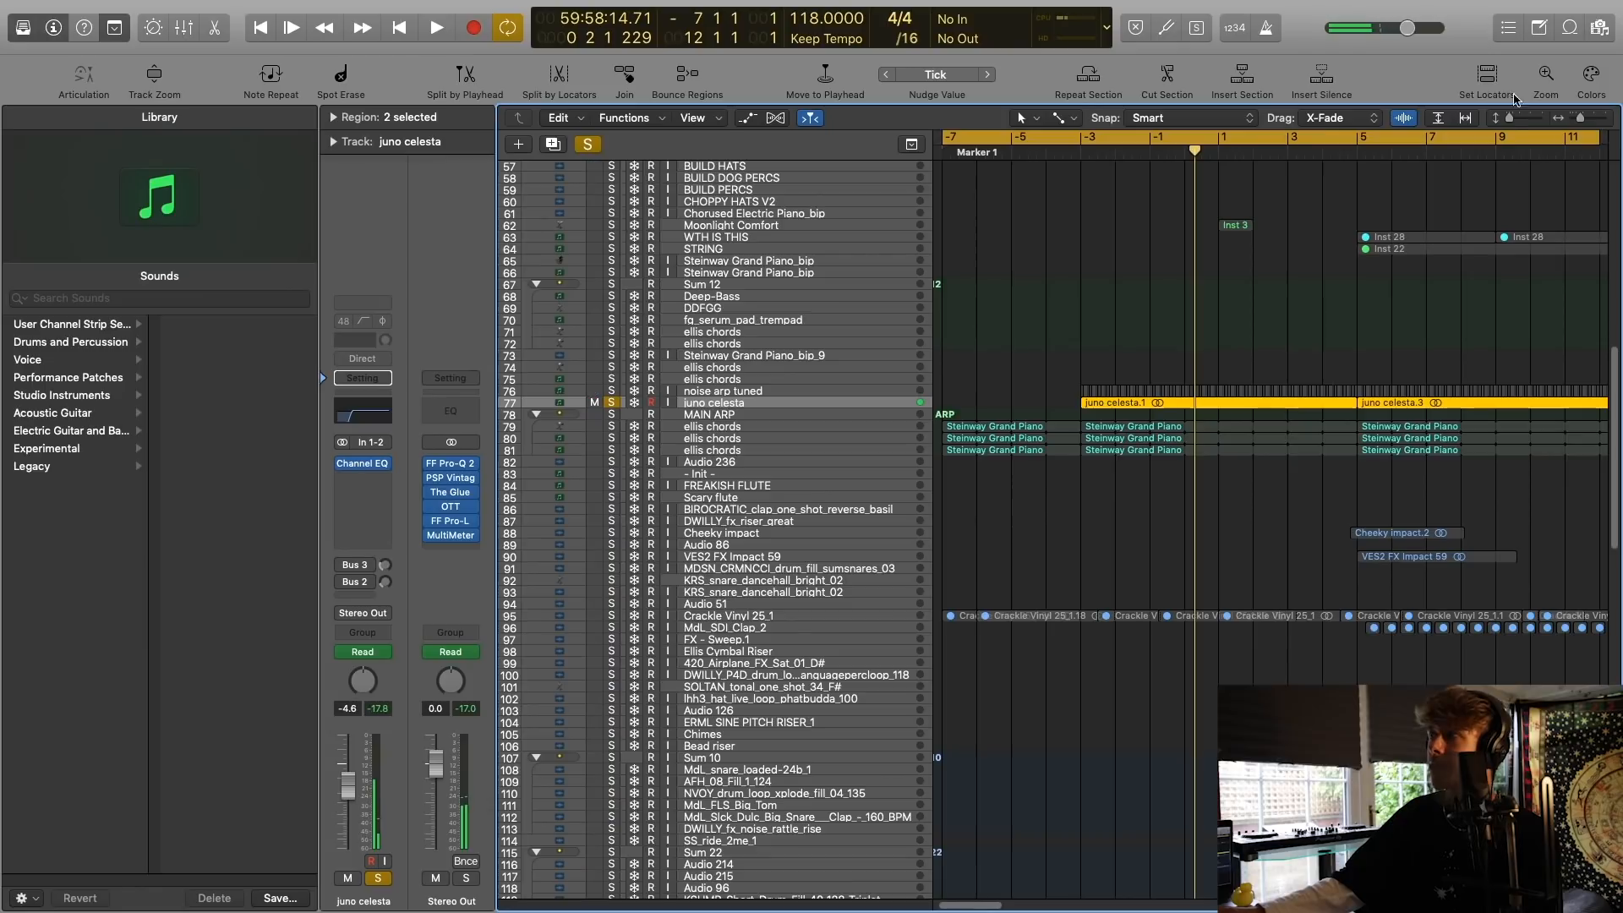
Enlarge the track rows and audition the noise arp tuned track.
drag(1507, 124, 1522, 124)
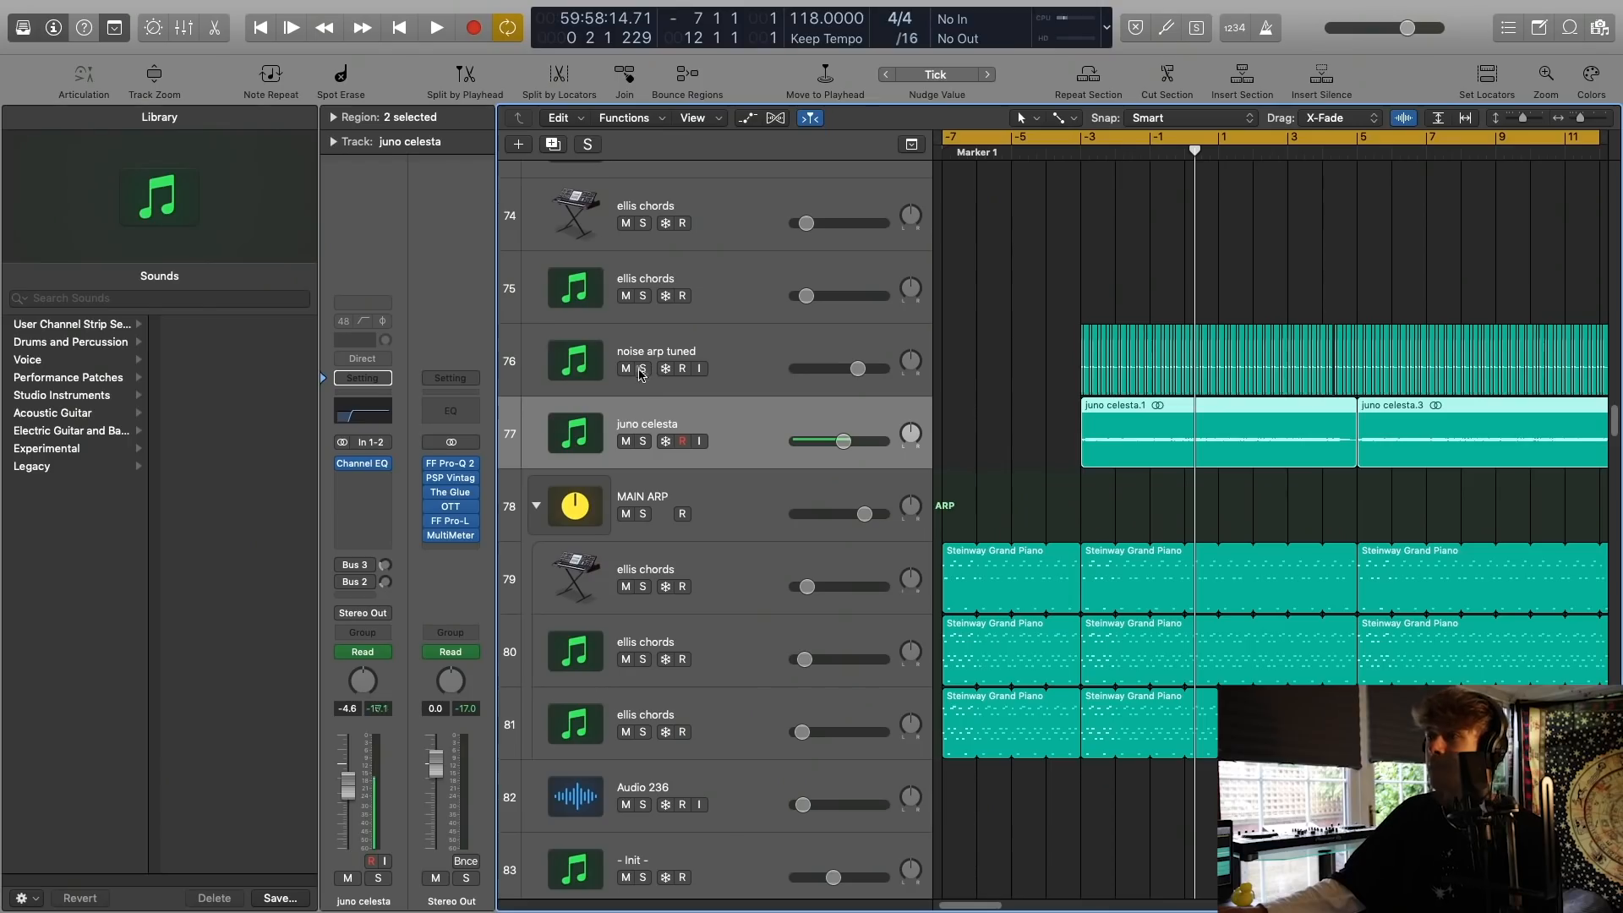
click(719, 339)
key(space)
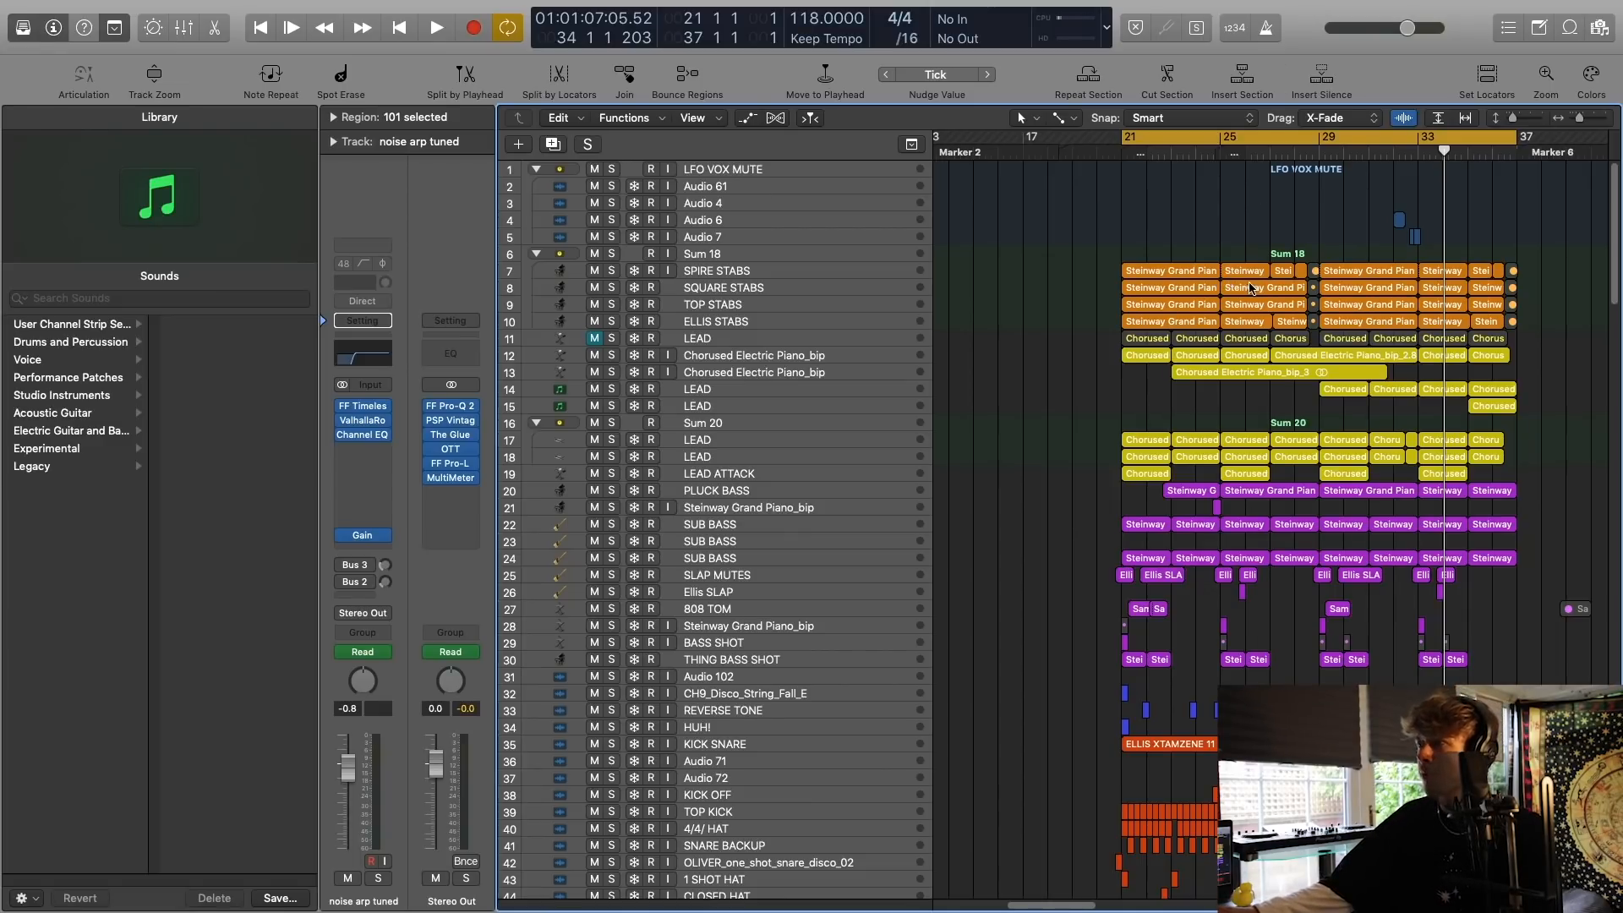
Look over the KICK SNARE and Sum 18 tracks and audition the bass tracks 20 to 30 in solo from bar 21.
scroll(1120, 279, down, 5)
scroll(1120, 278, up, 5)
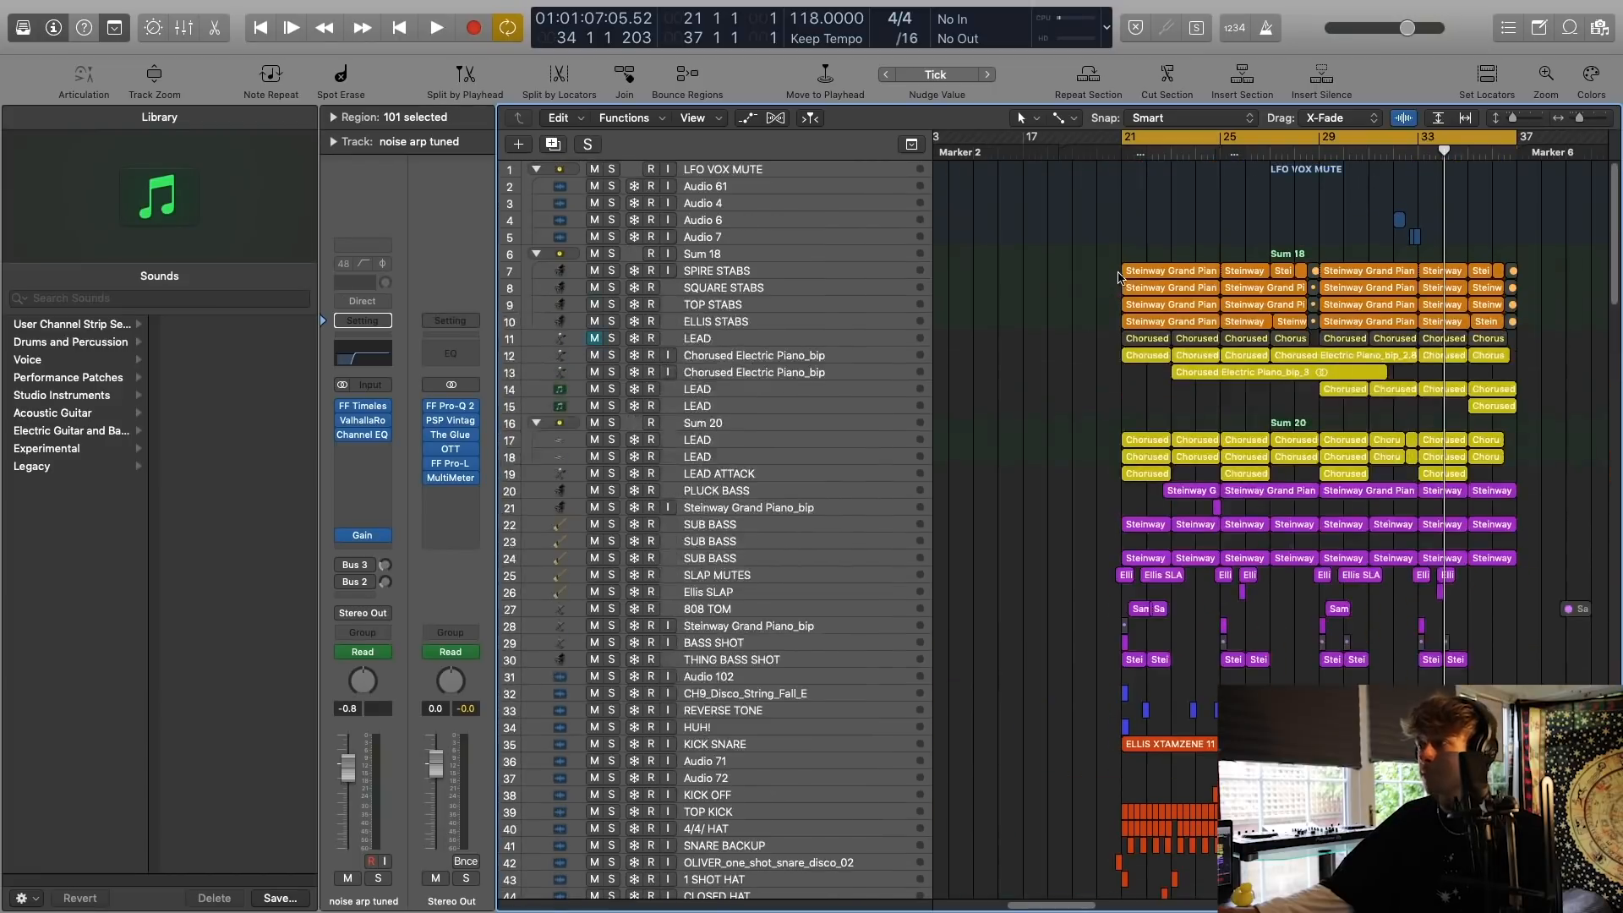
click(716, 744)
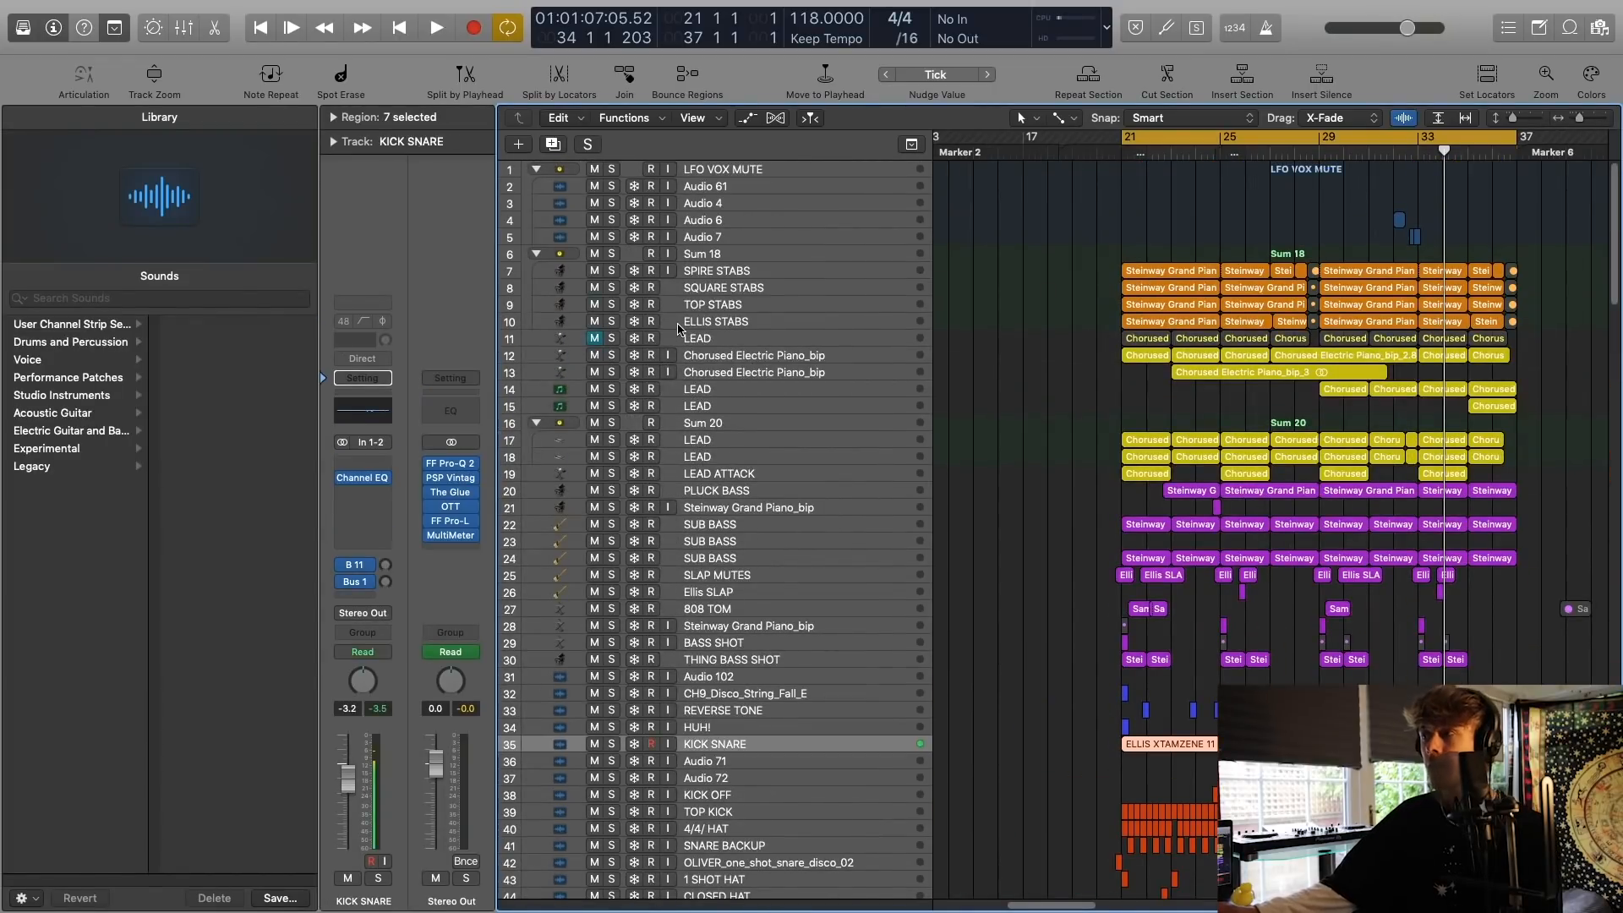
click(758, 258)
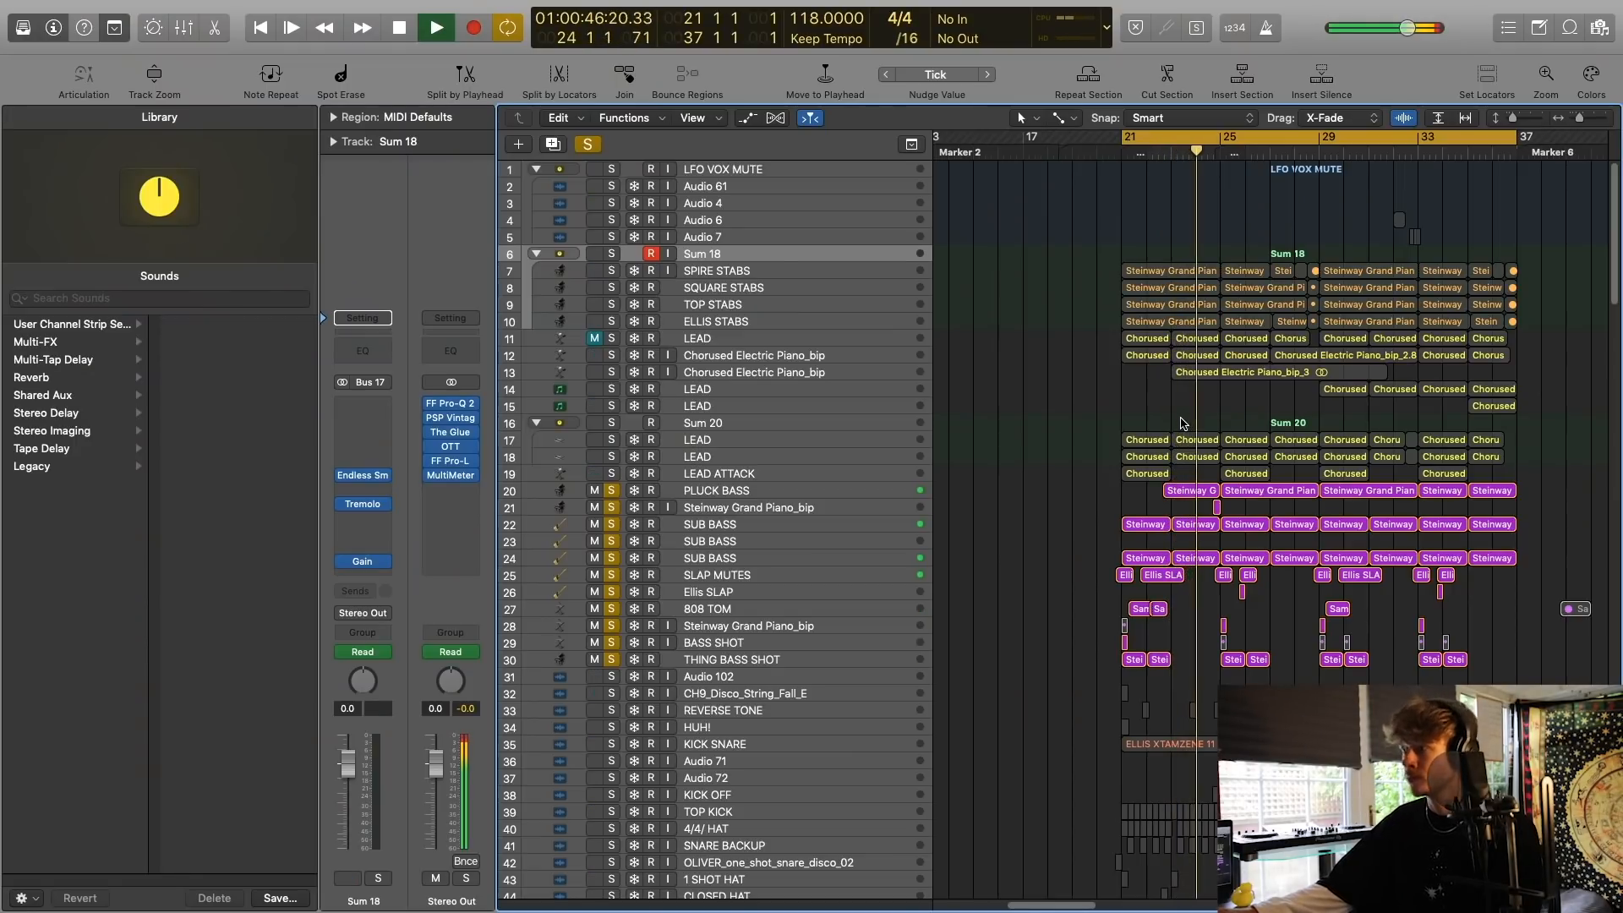
key(space)
Select the SUB BASS track 22 and enlarge the track rows to look over the bass tracks.
click(719, 519)
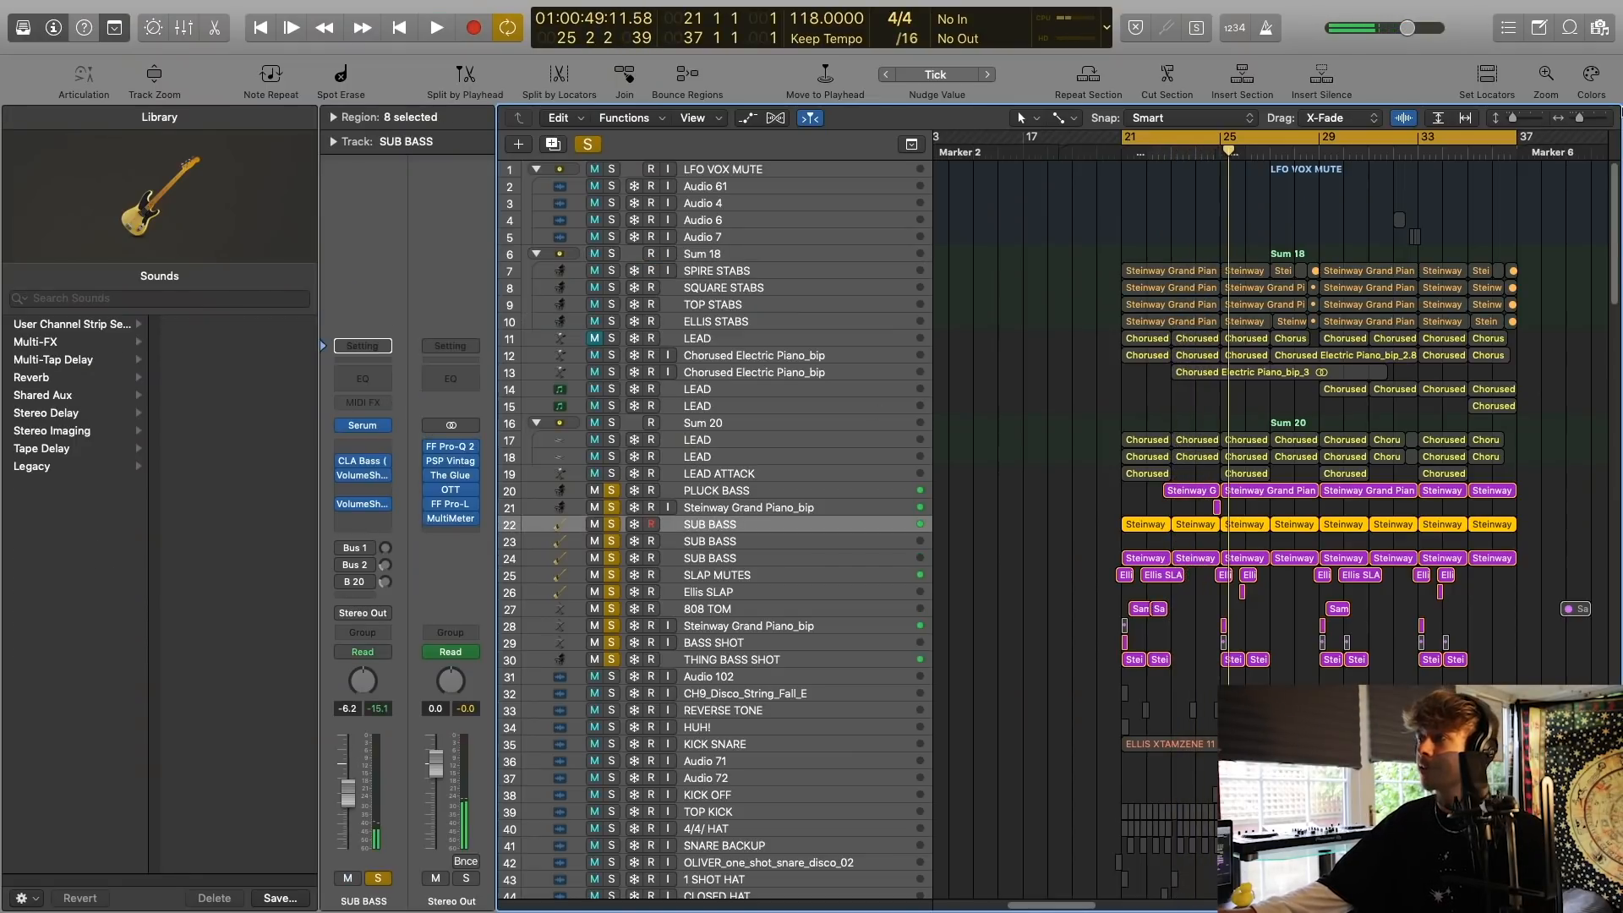
scroll(1144, 510, up, 5)
scroll(1144, 511, down, 3)
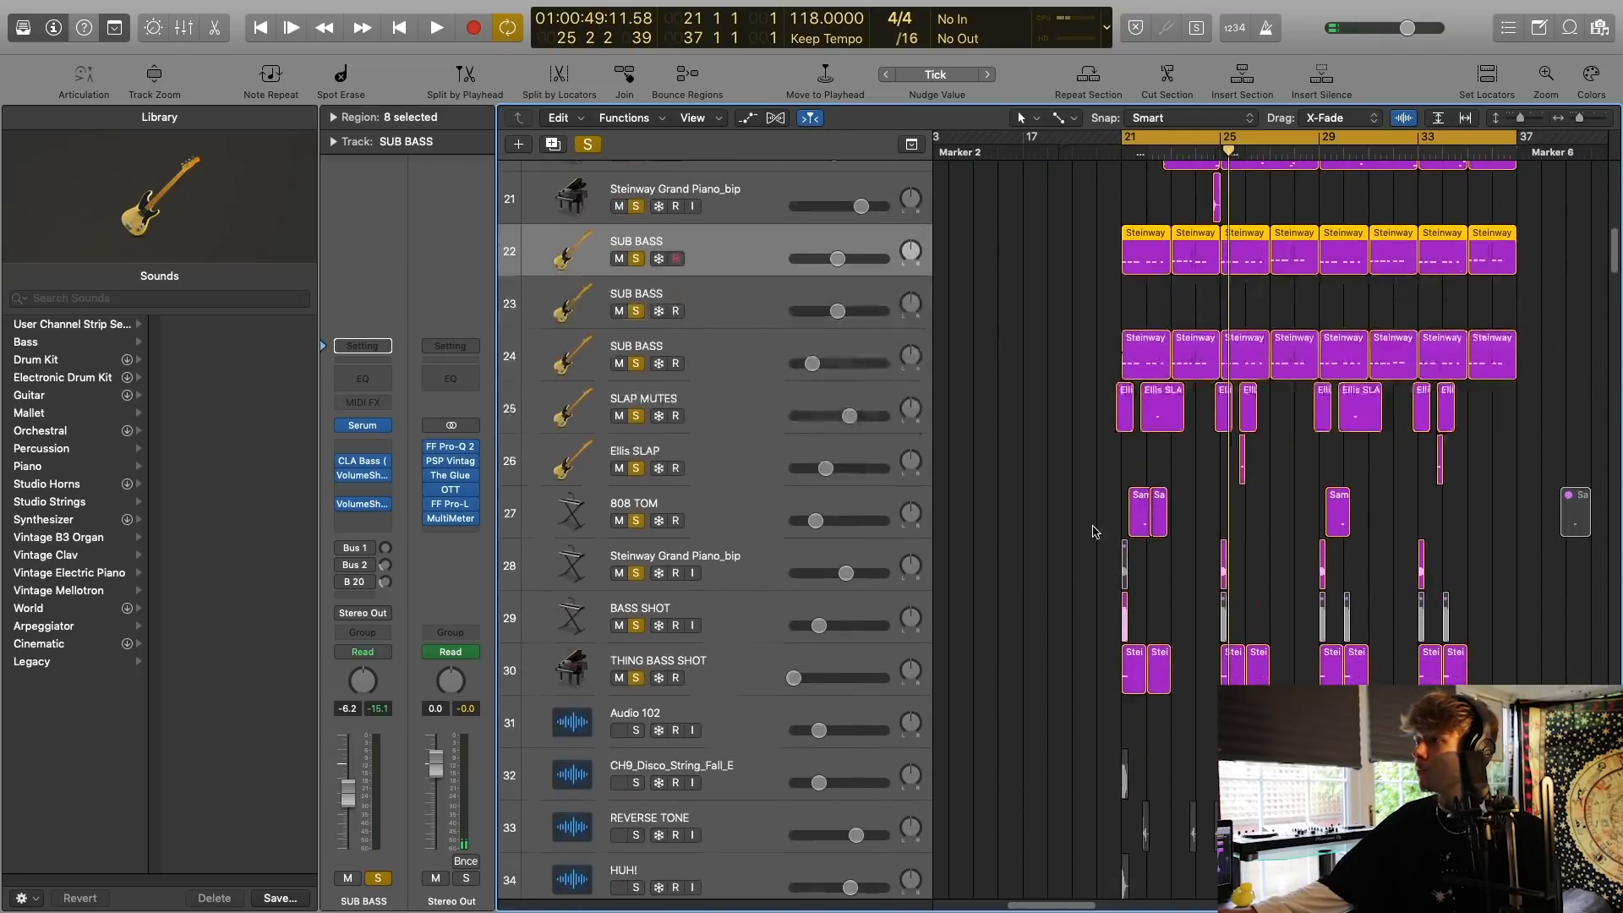
scroll(1124, 516, right, 3)
click(1112, 490)
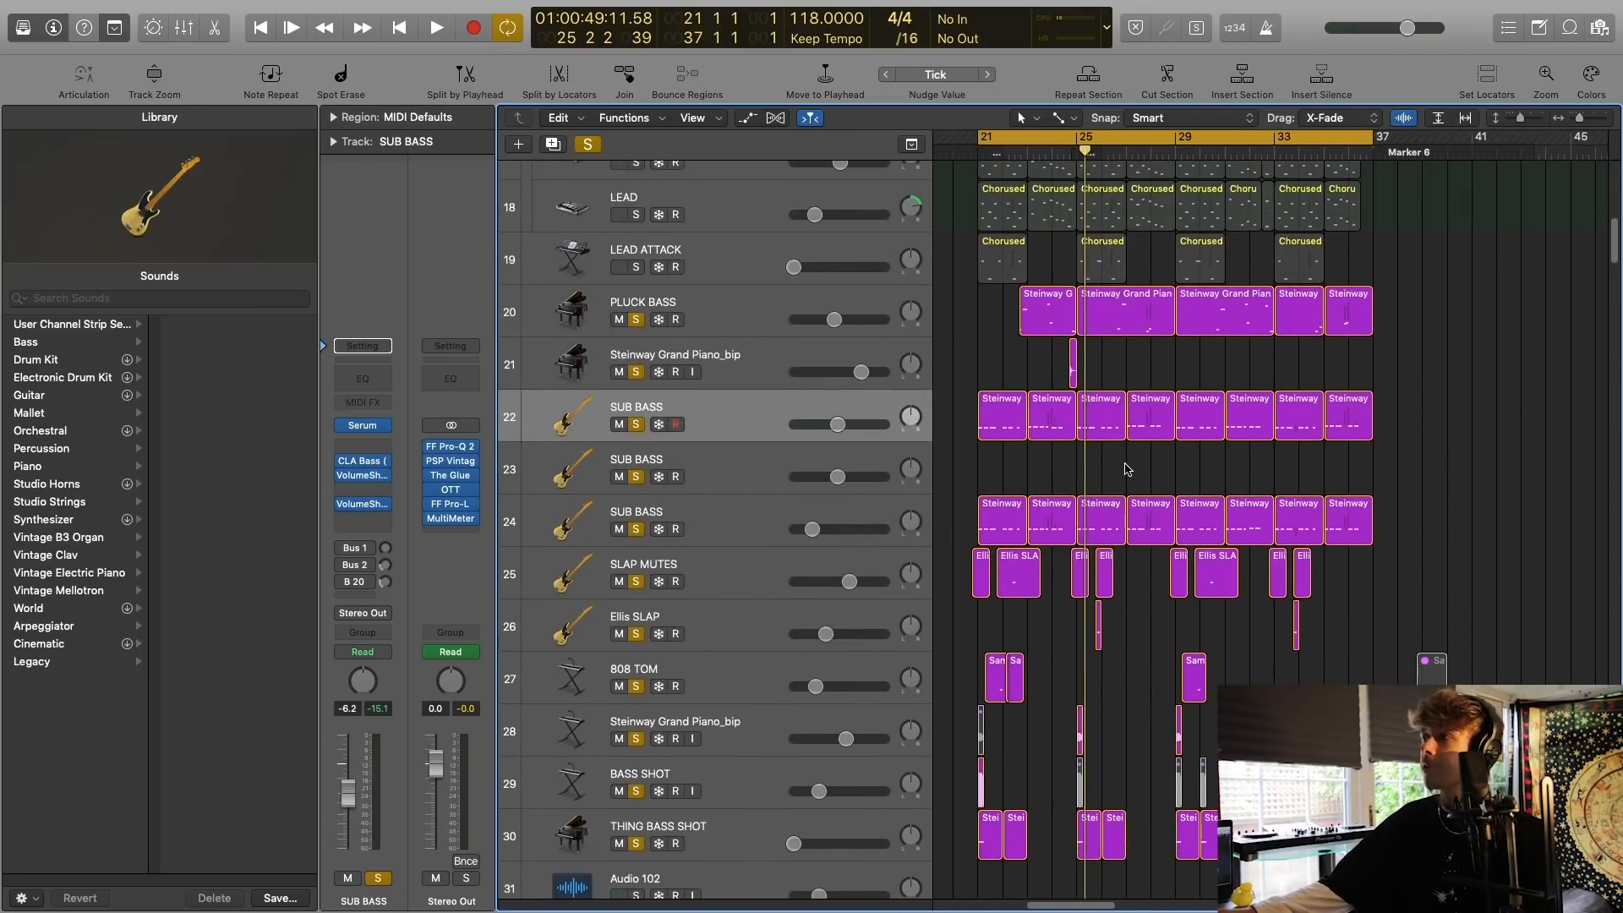
scroll(1188, 428, left, 3)
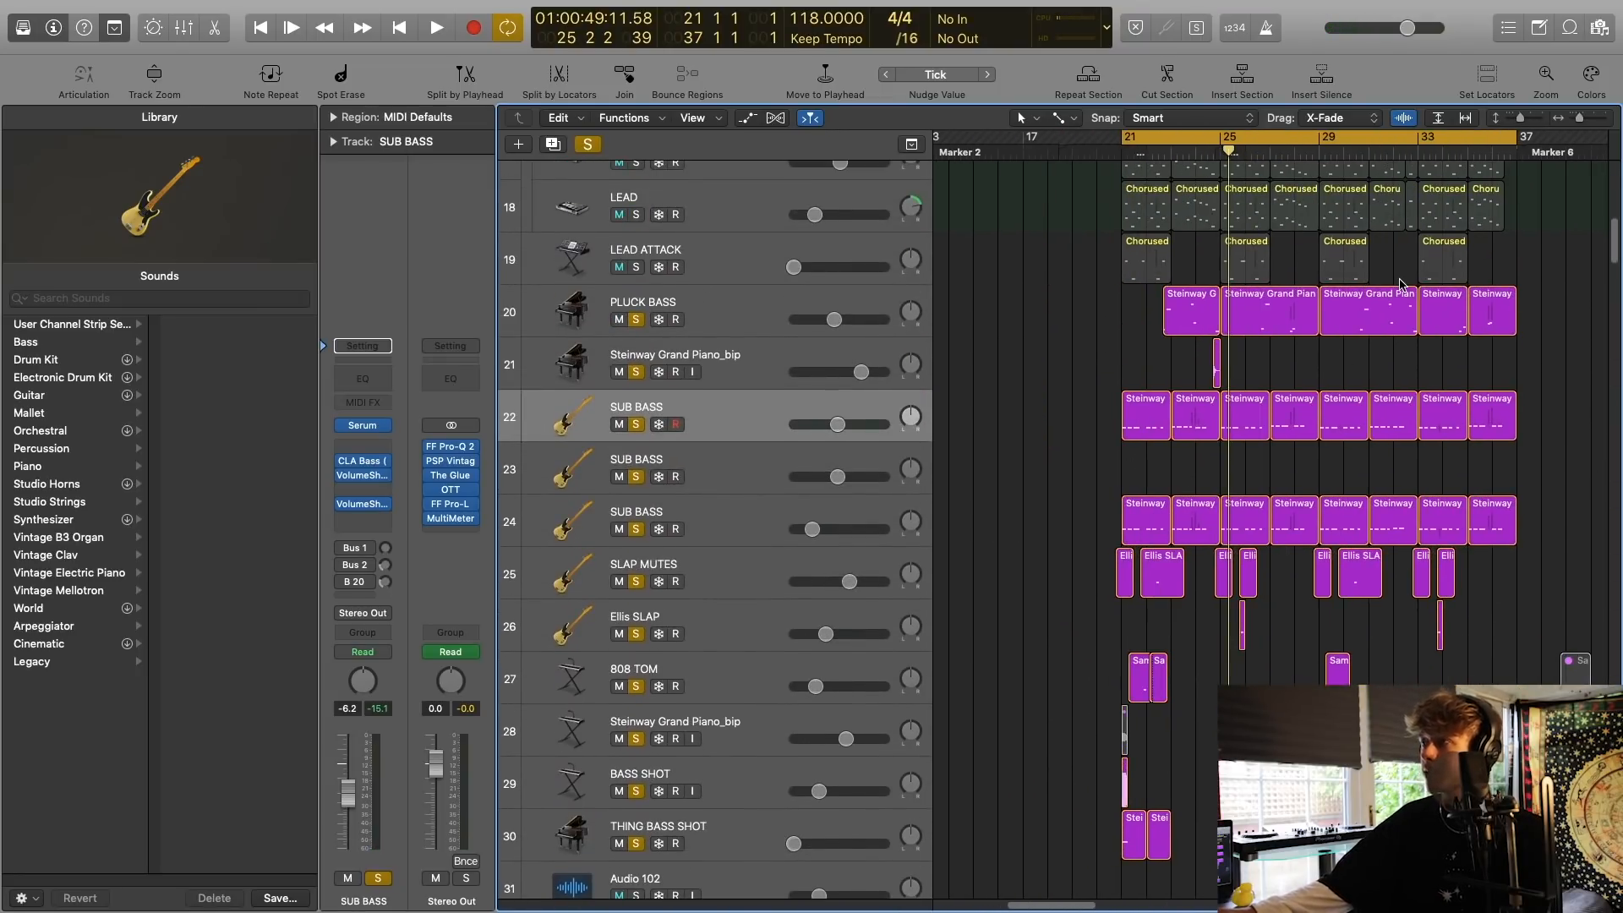
scroll(1400, 285, up, 10)
scroll(1165, 484, down, 6)
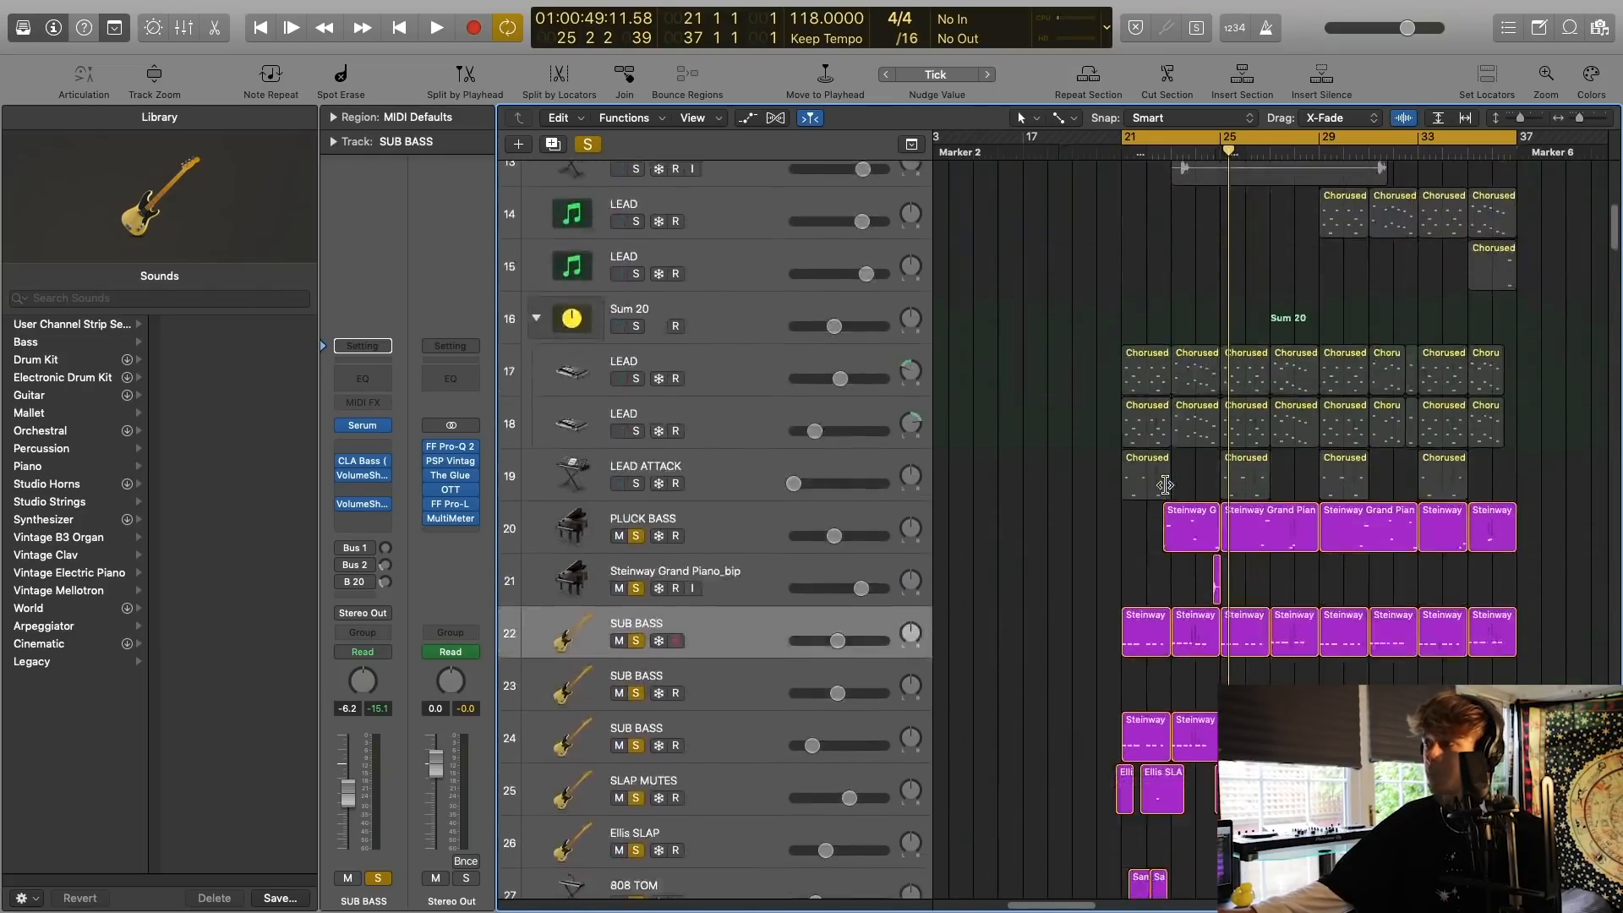
scroll(1166, 484, down, 5)
click(1596, 123)
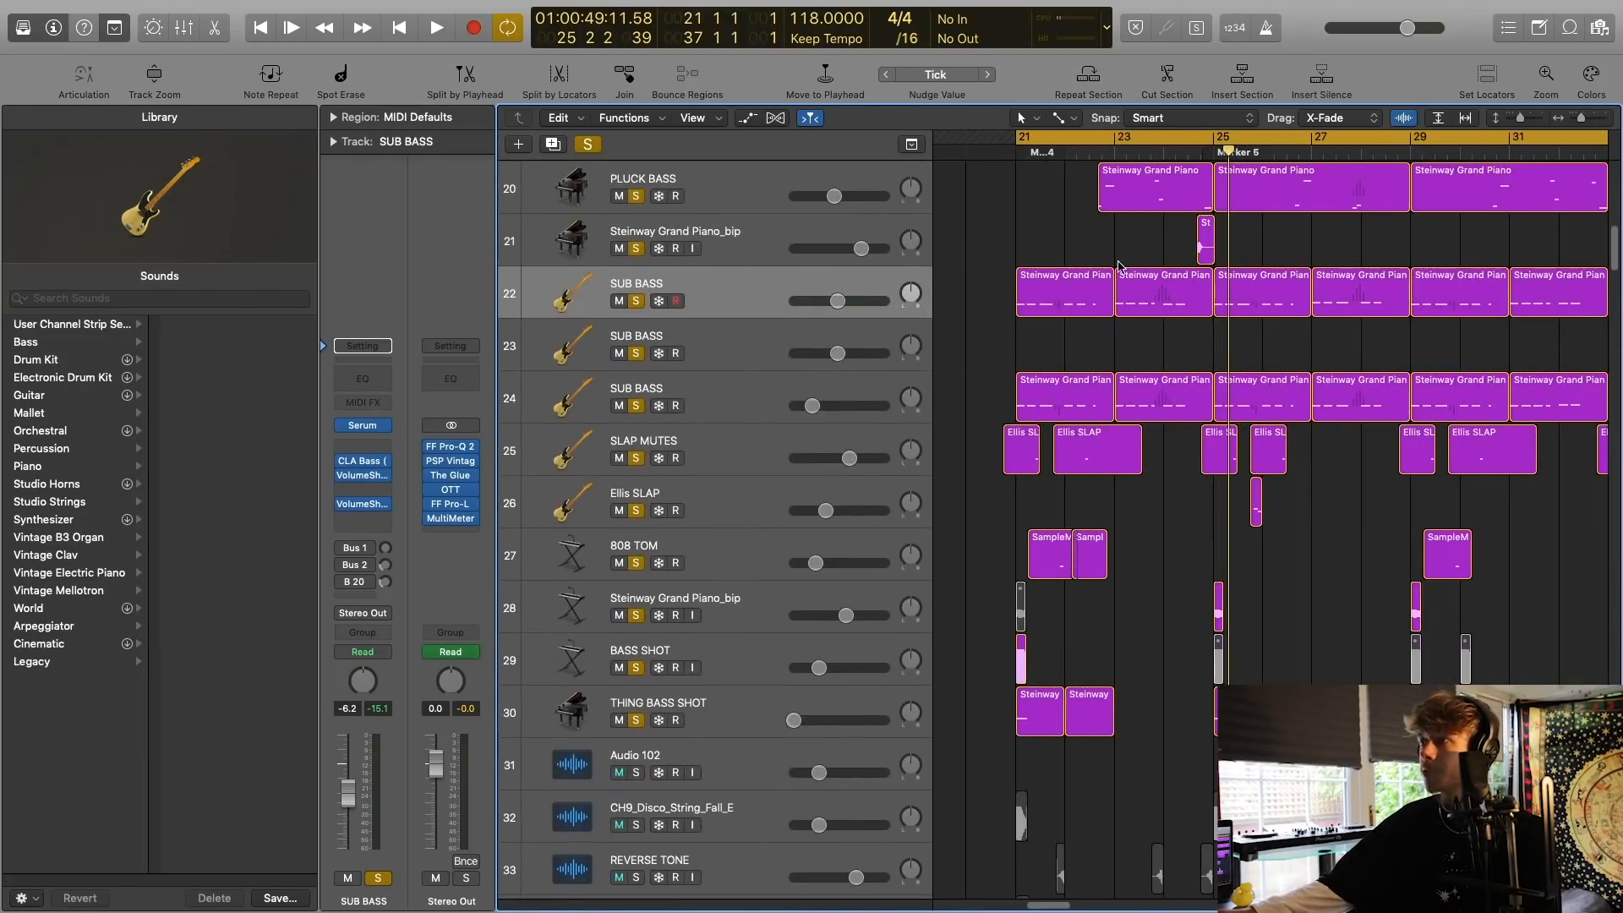
Clear all solos and audition only the SUB BASS track 22.
click(588, 145)
click(737, 274)
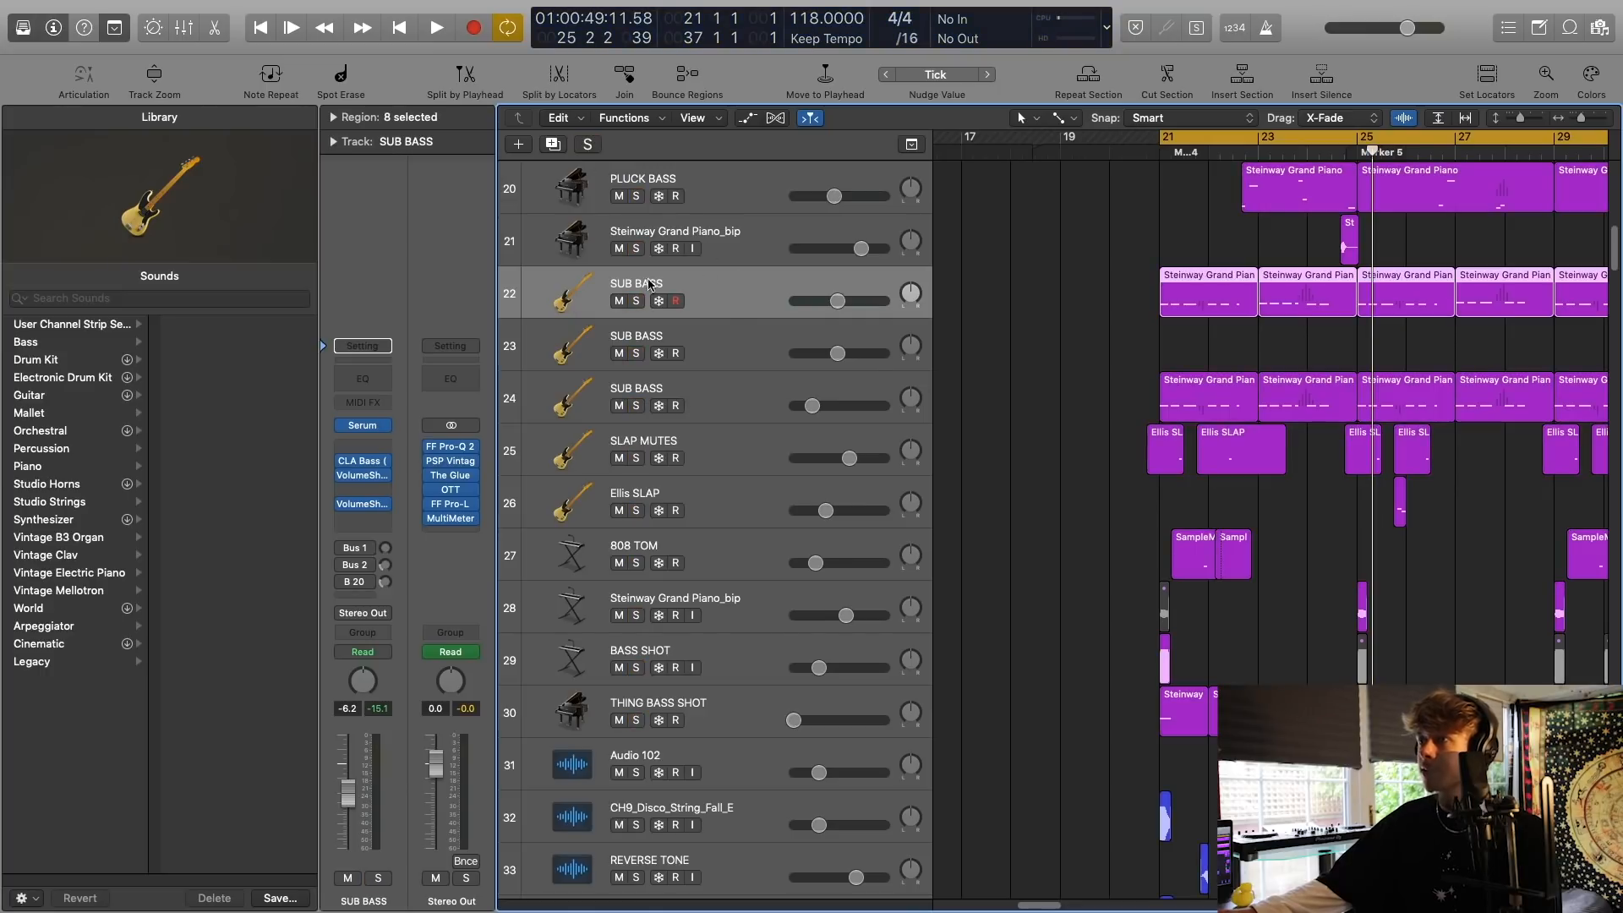
click(638, 302)
key(space)
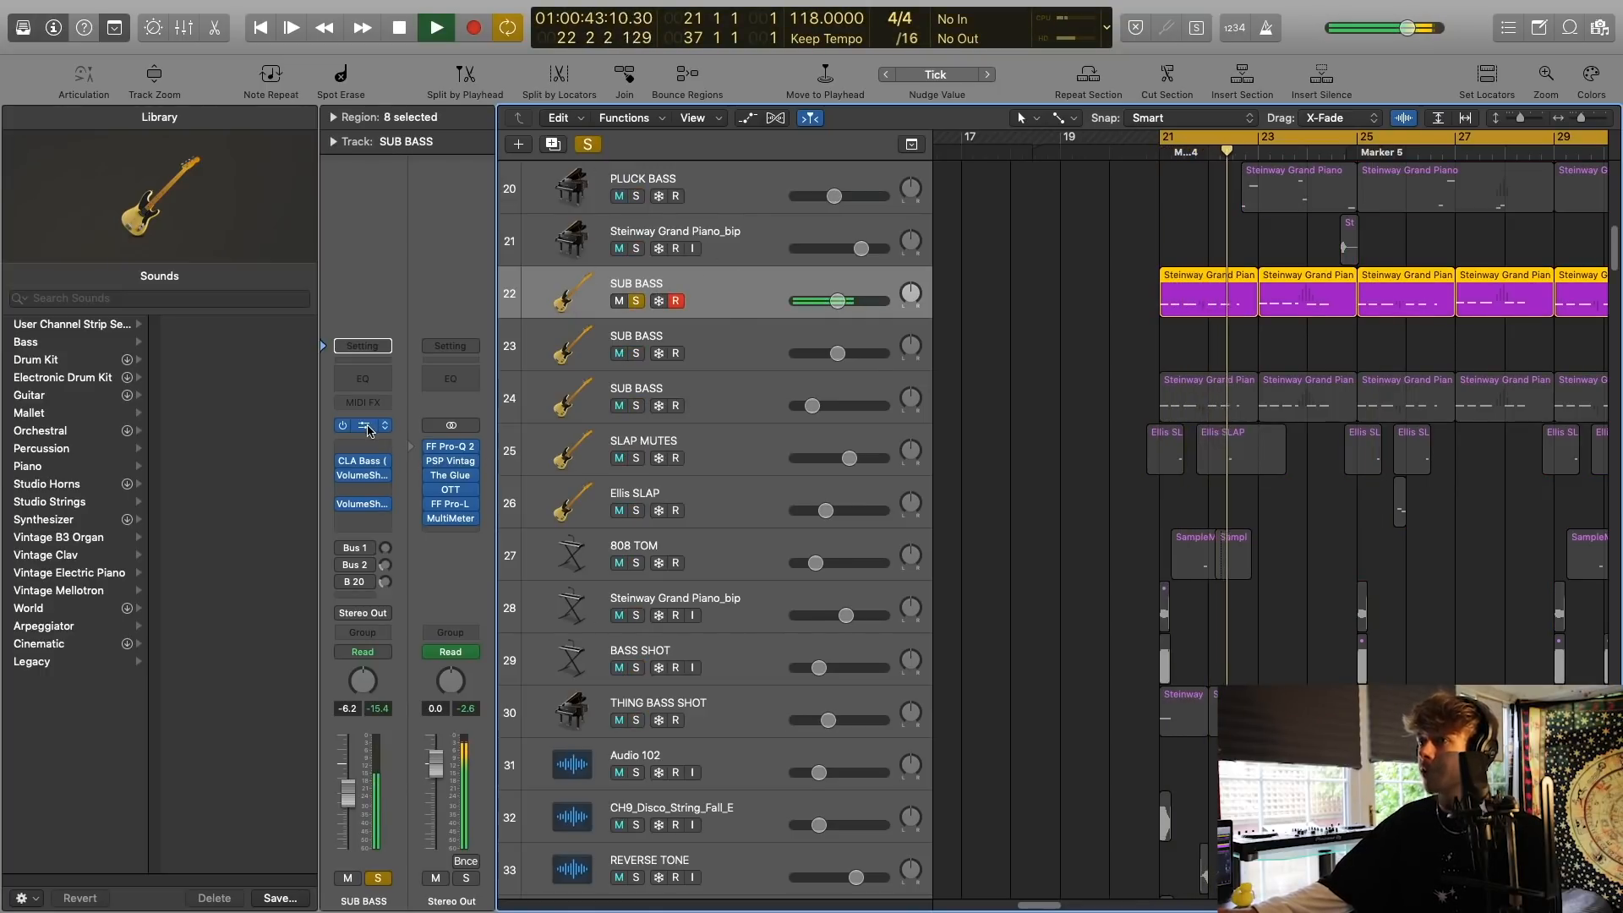
key(space)
Inspect the Serum synth and the CLA Bass plug-in on the SUB BASS track 22.
click(362, 425)
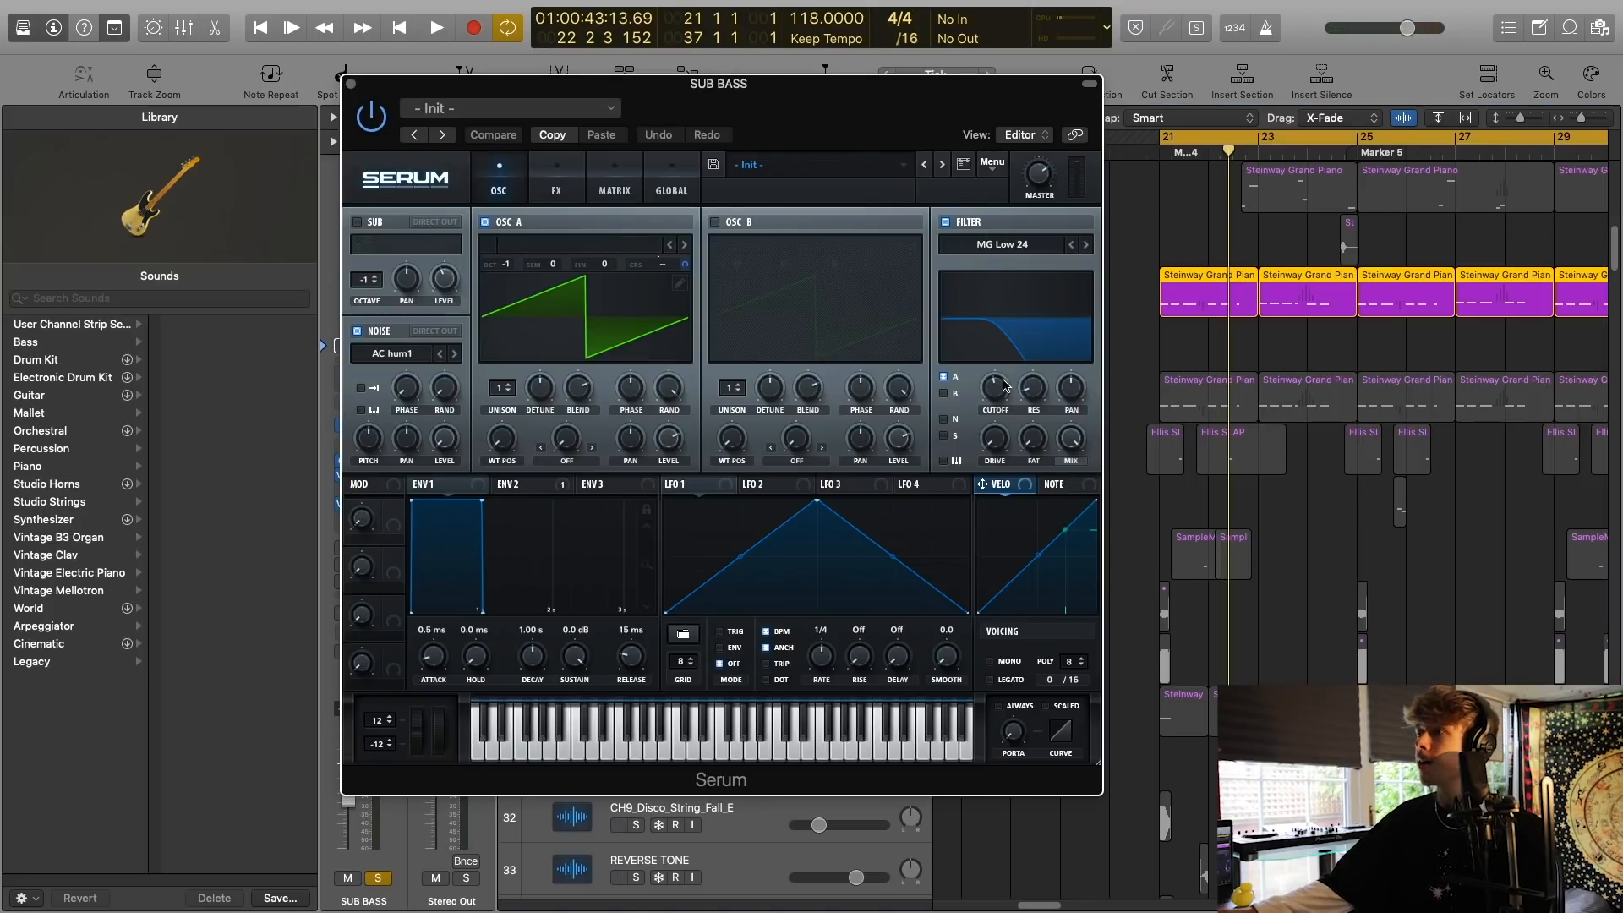
key(super+w)
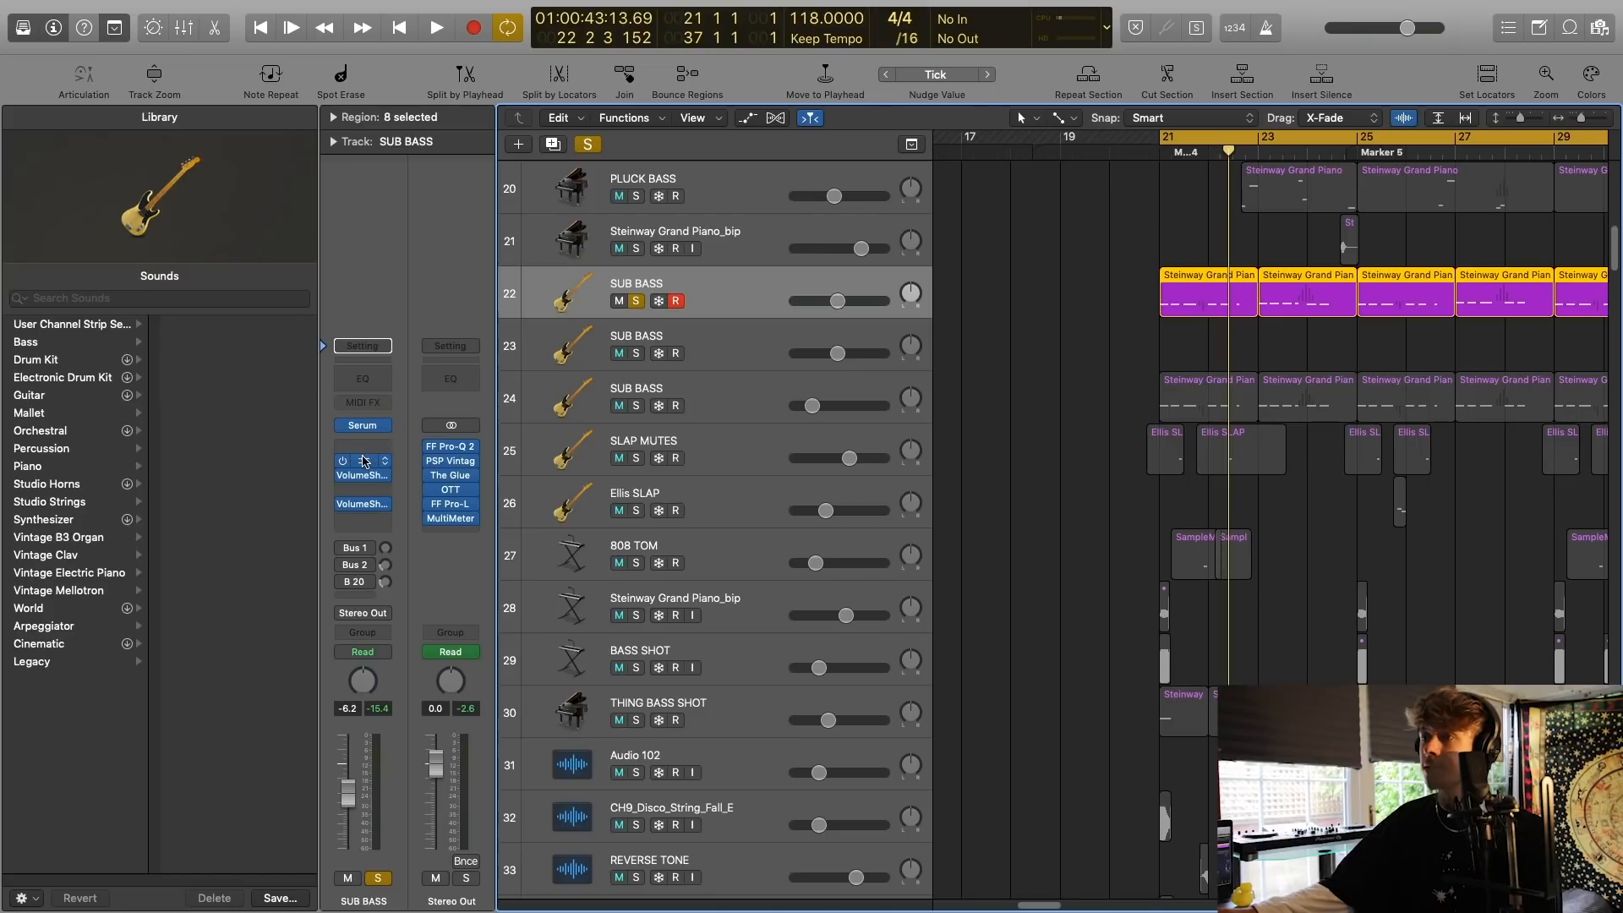
click(363, 461)
drag(384, 42, 970, 208)
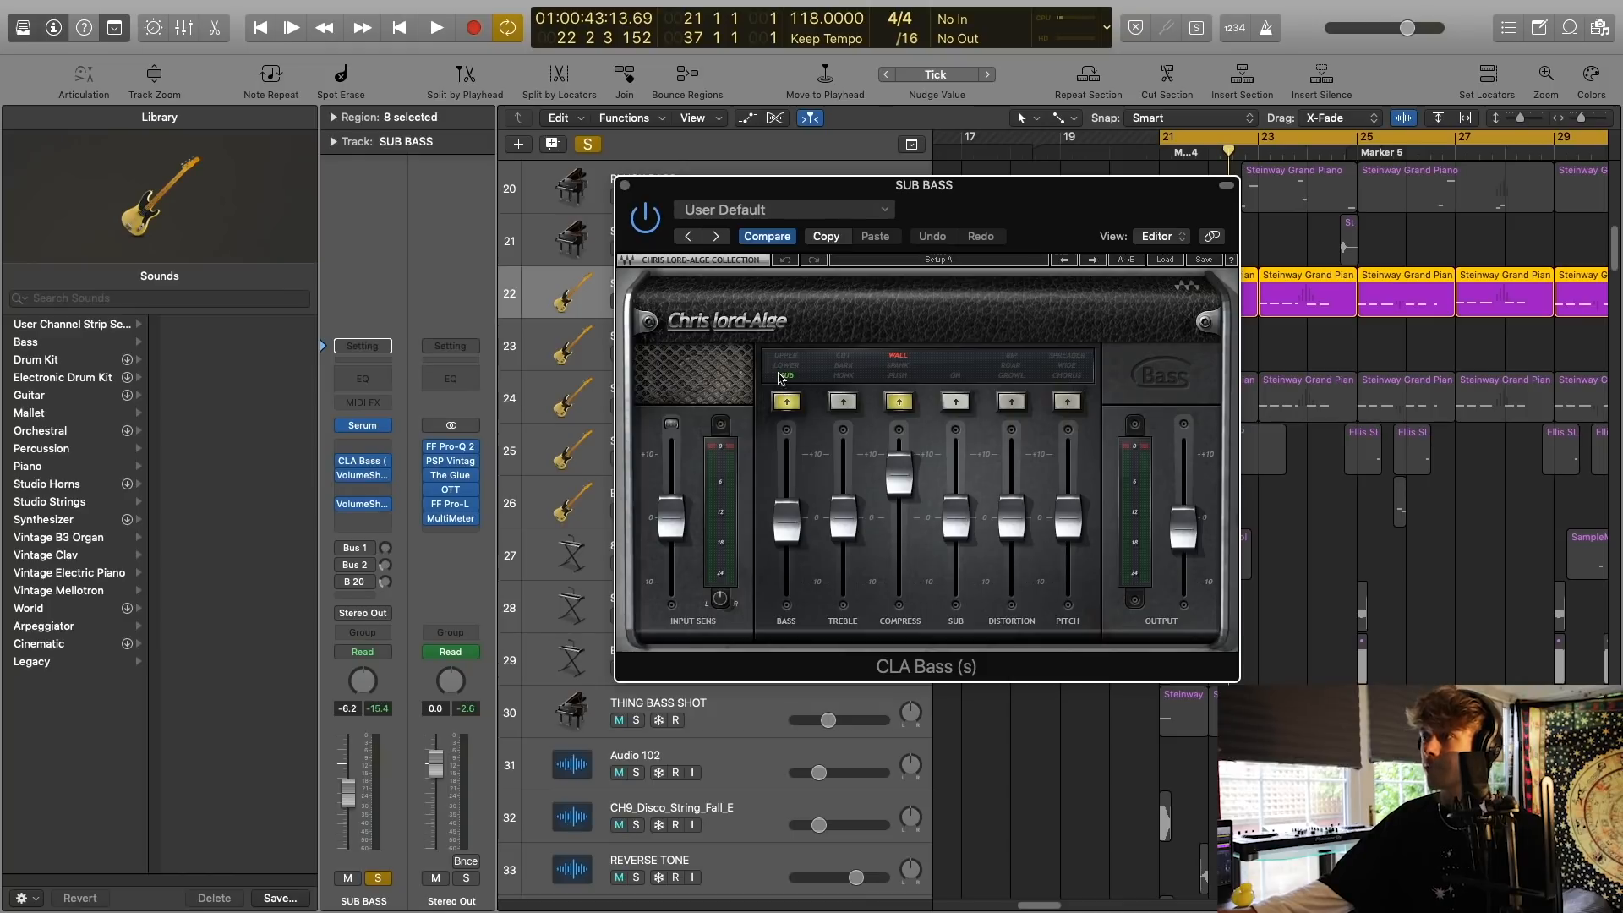
click(627, 186)
click(445, 165)
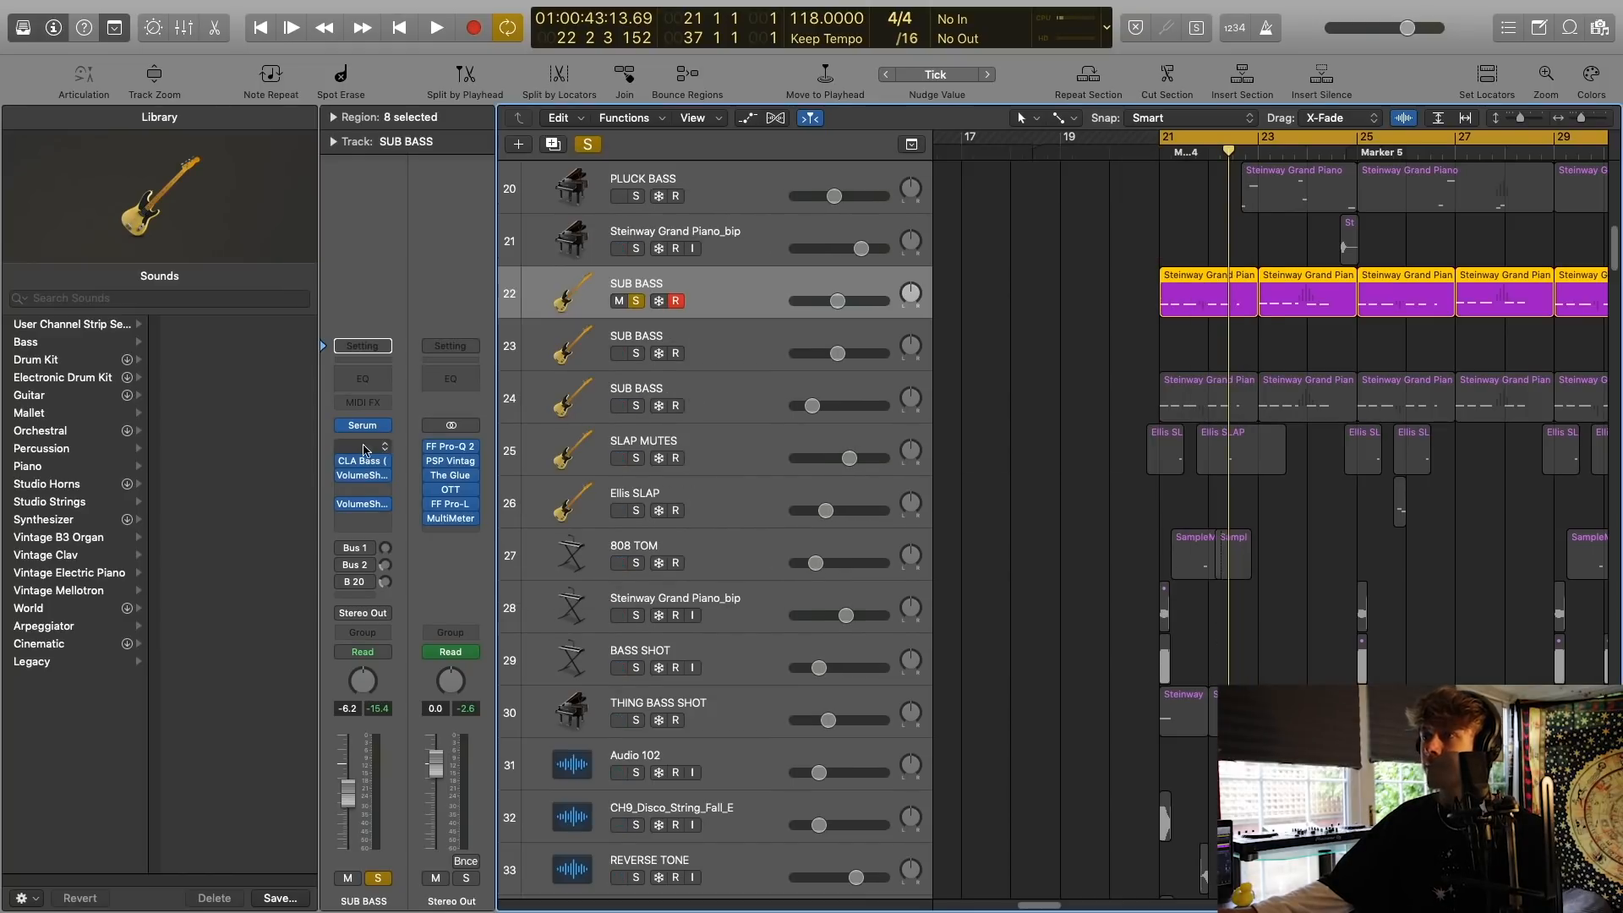
Inspect the two VolumeShaper plug-ins on the SUB BASS track 22 and play the track.
click(367, 485)
click(375, 459)
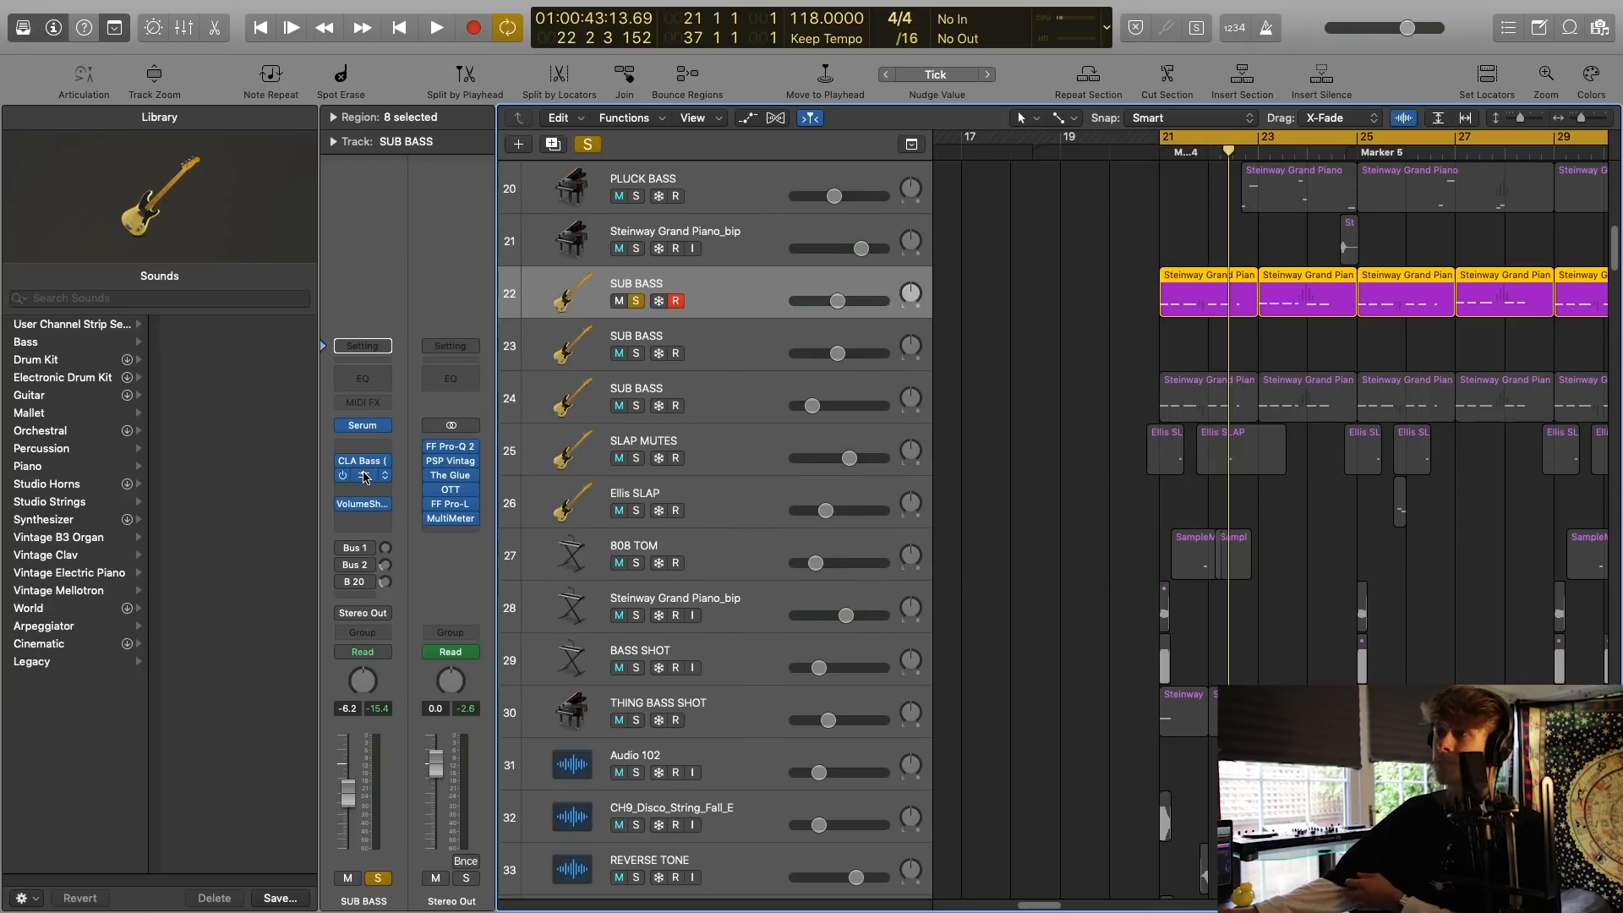
click(362, 479)
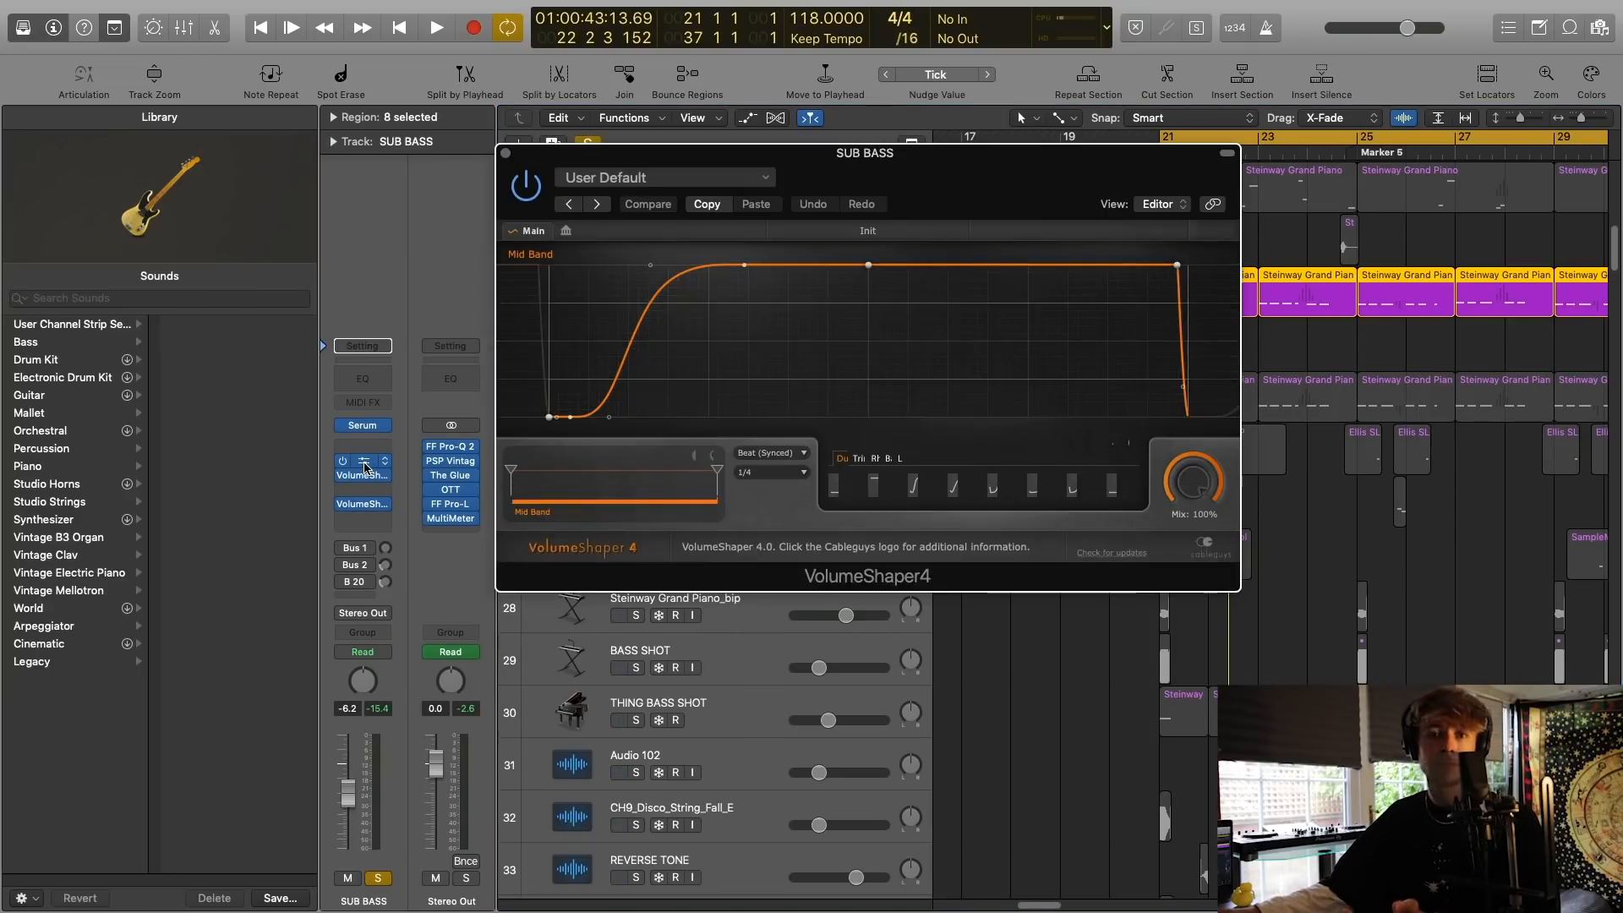
drag(542, 181, 795, 435)
click(757, 410)
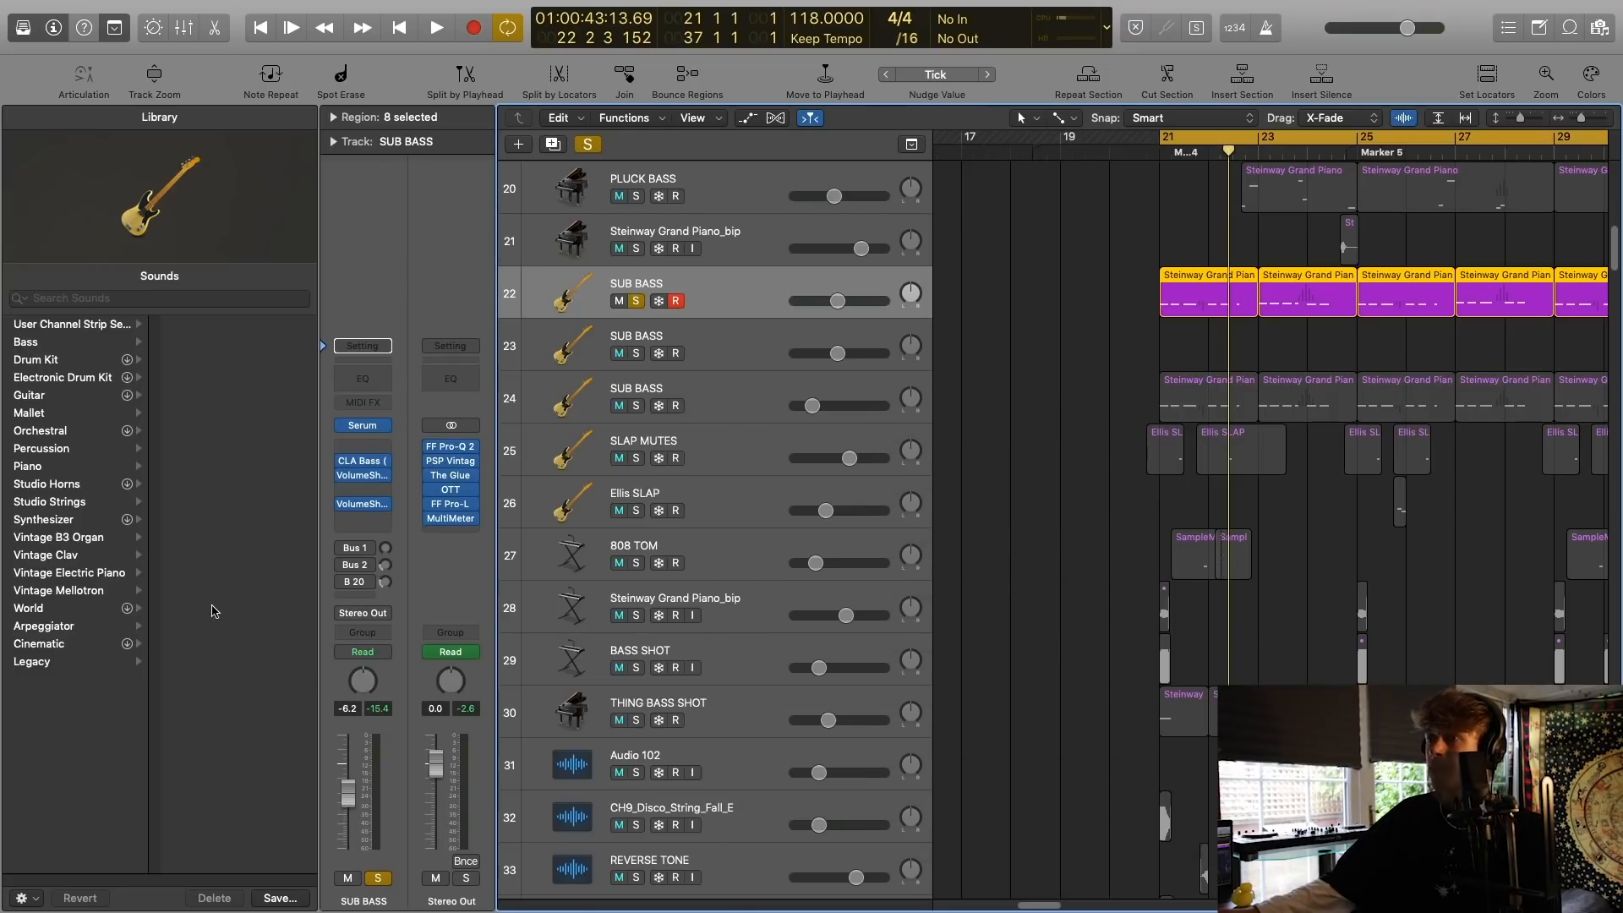
click(364, 505)
drag(845, 146, 707, 146)
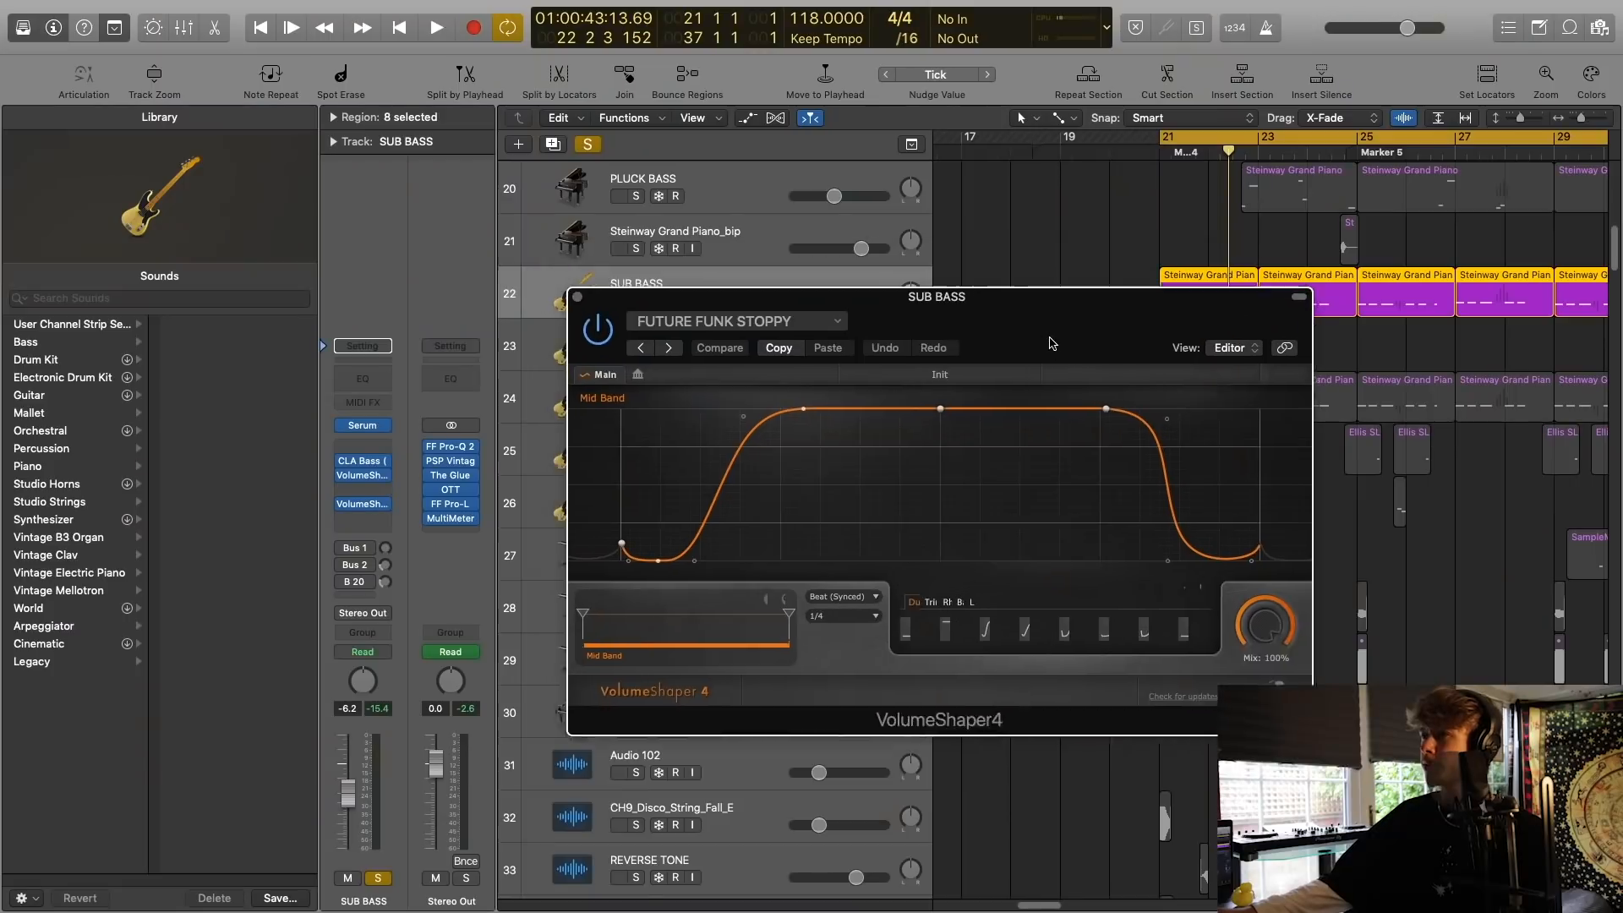
drag(1050, 343, 987, 429)
key(space)
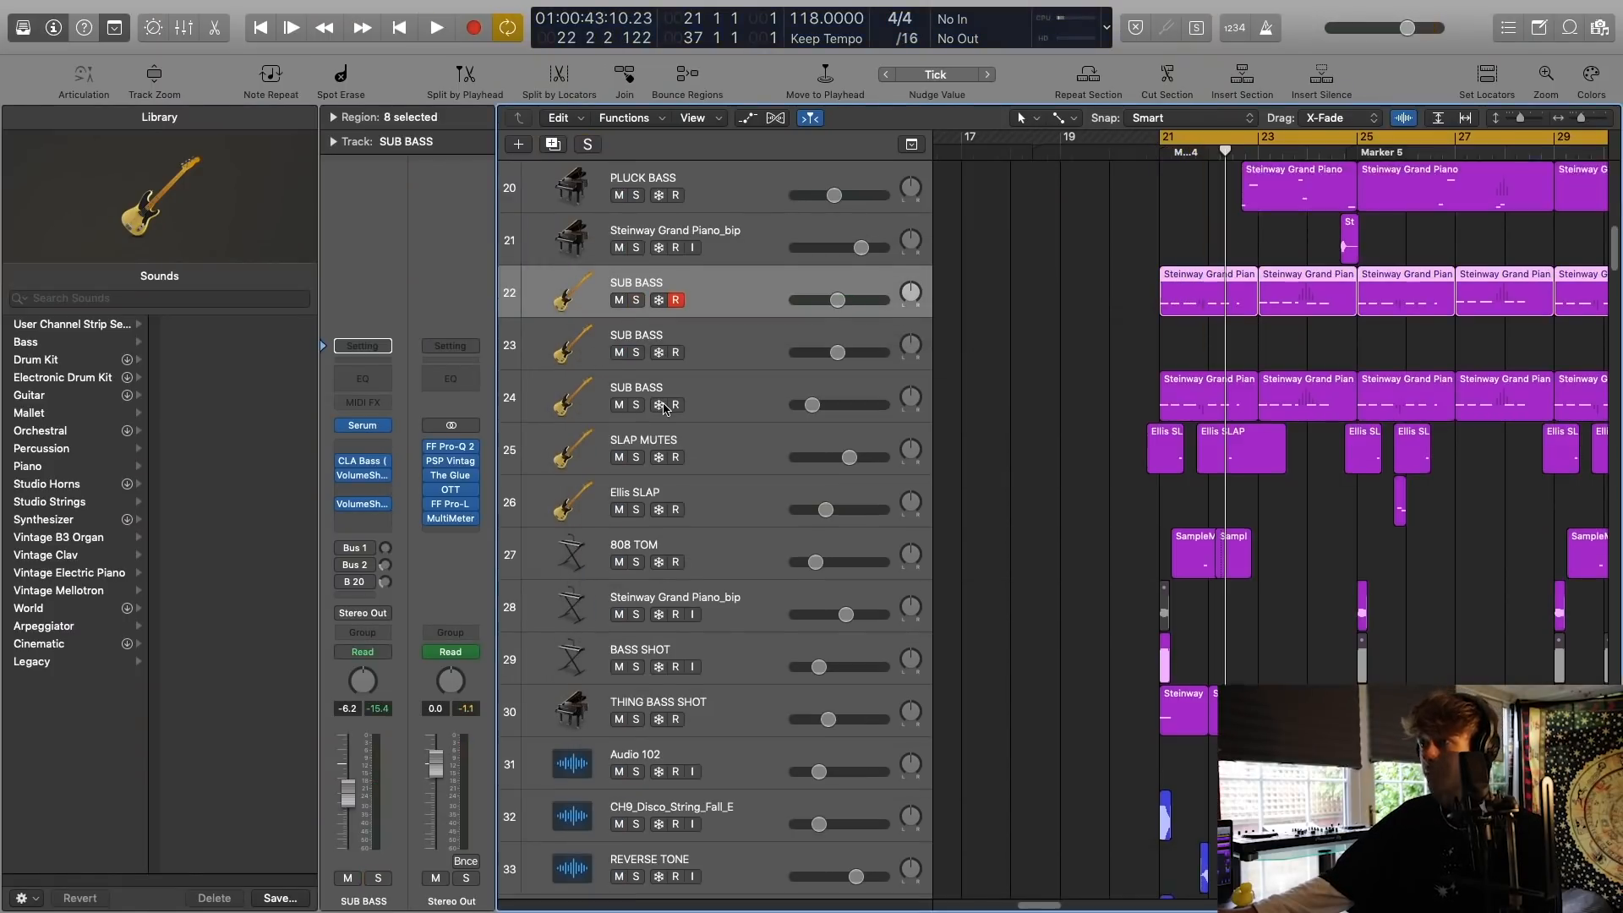
Solo the SUB BASS track 24 and inspect its Massive synth with the Funkerman BASS preset.
scroll(660, 404, down, 1)
click(635, 392)
click(559, 384)
scroll(780, 411, right, 3)
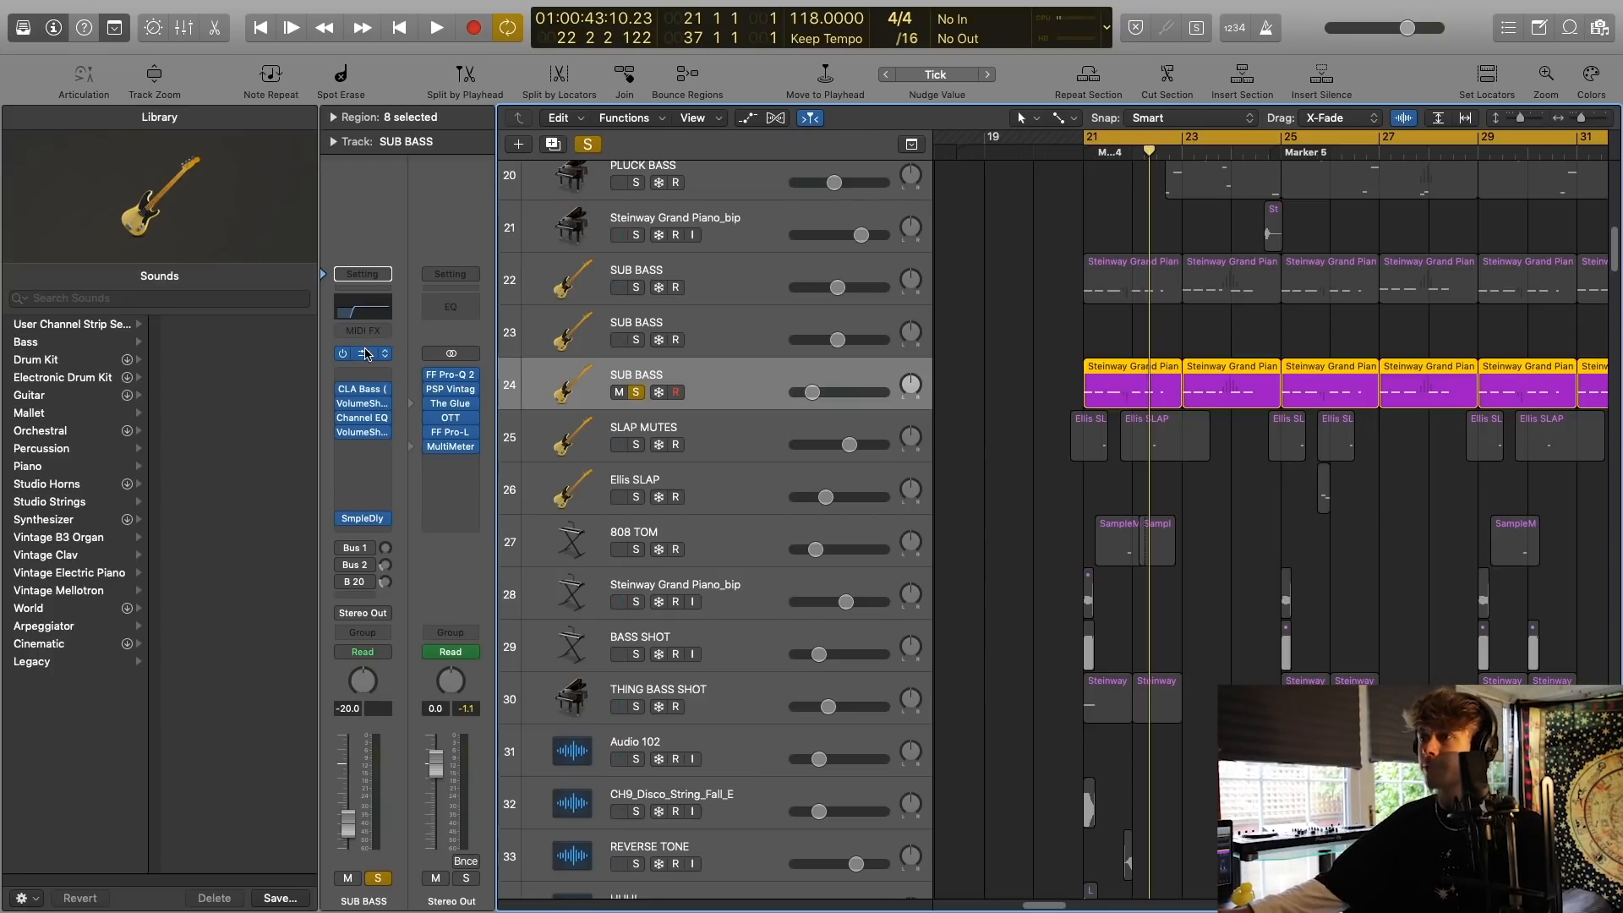
click(366, 354)
drag(471, 52, 973, 171)
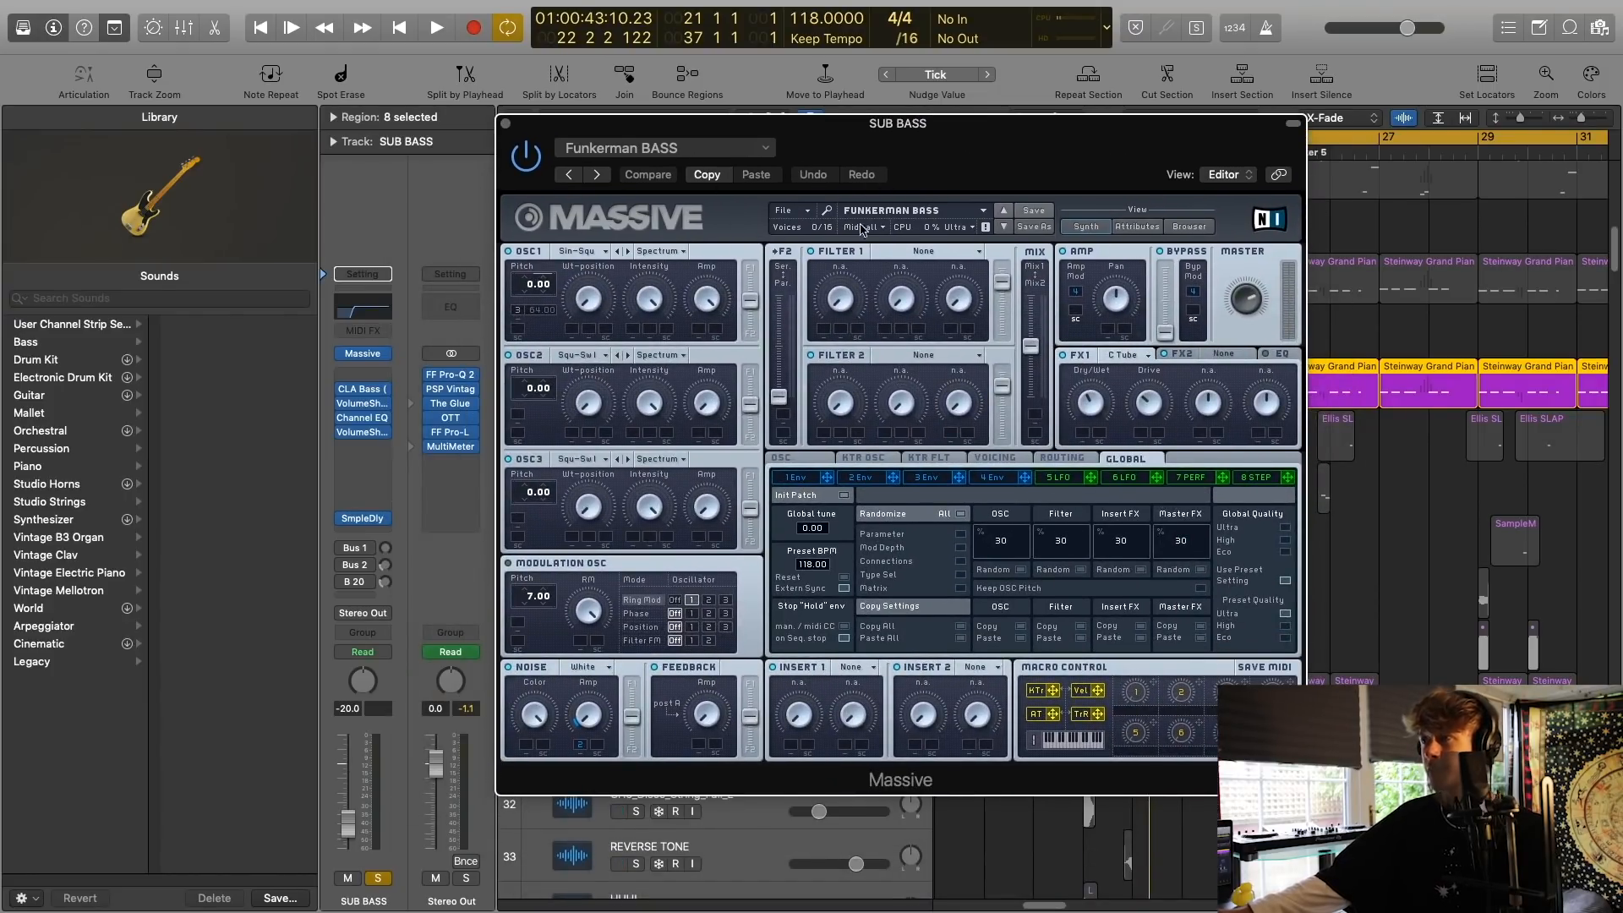
drag(935, 120, 951, 185)
Audition the SUB BASS track 24, close Massive and add the SUB BASS track 22 to the solo.
key(space)
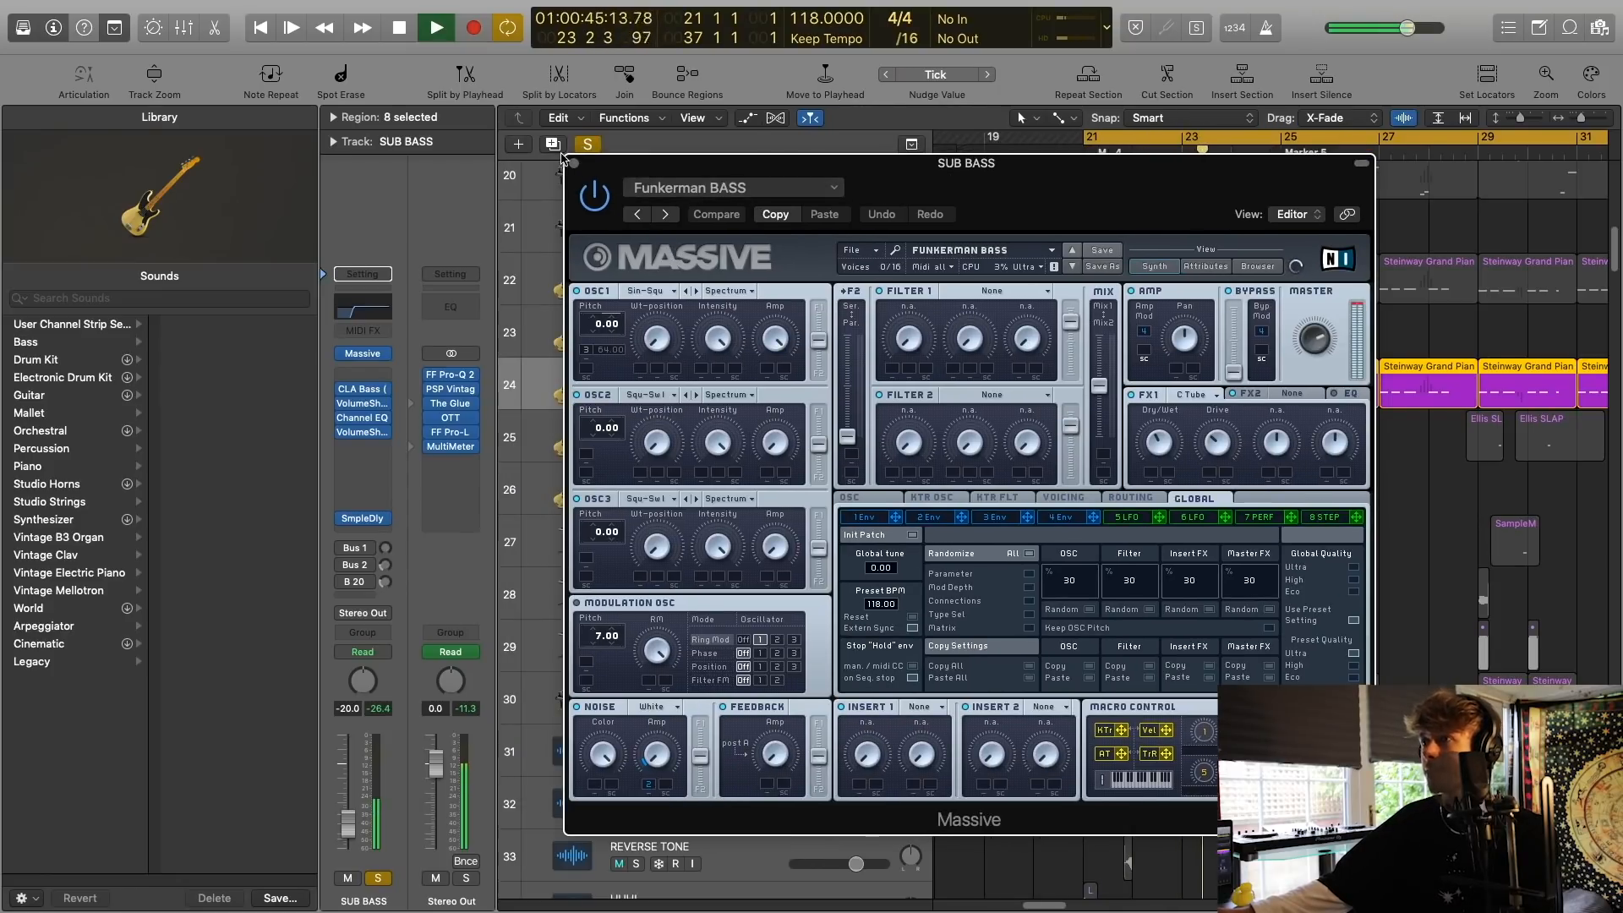
click(574, 164)
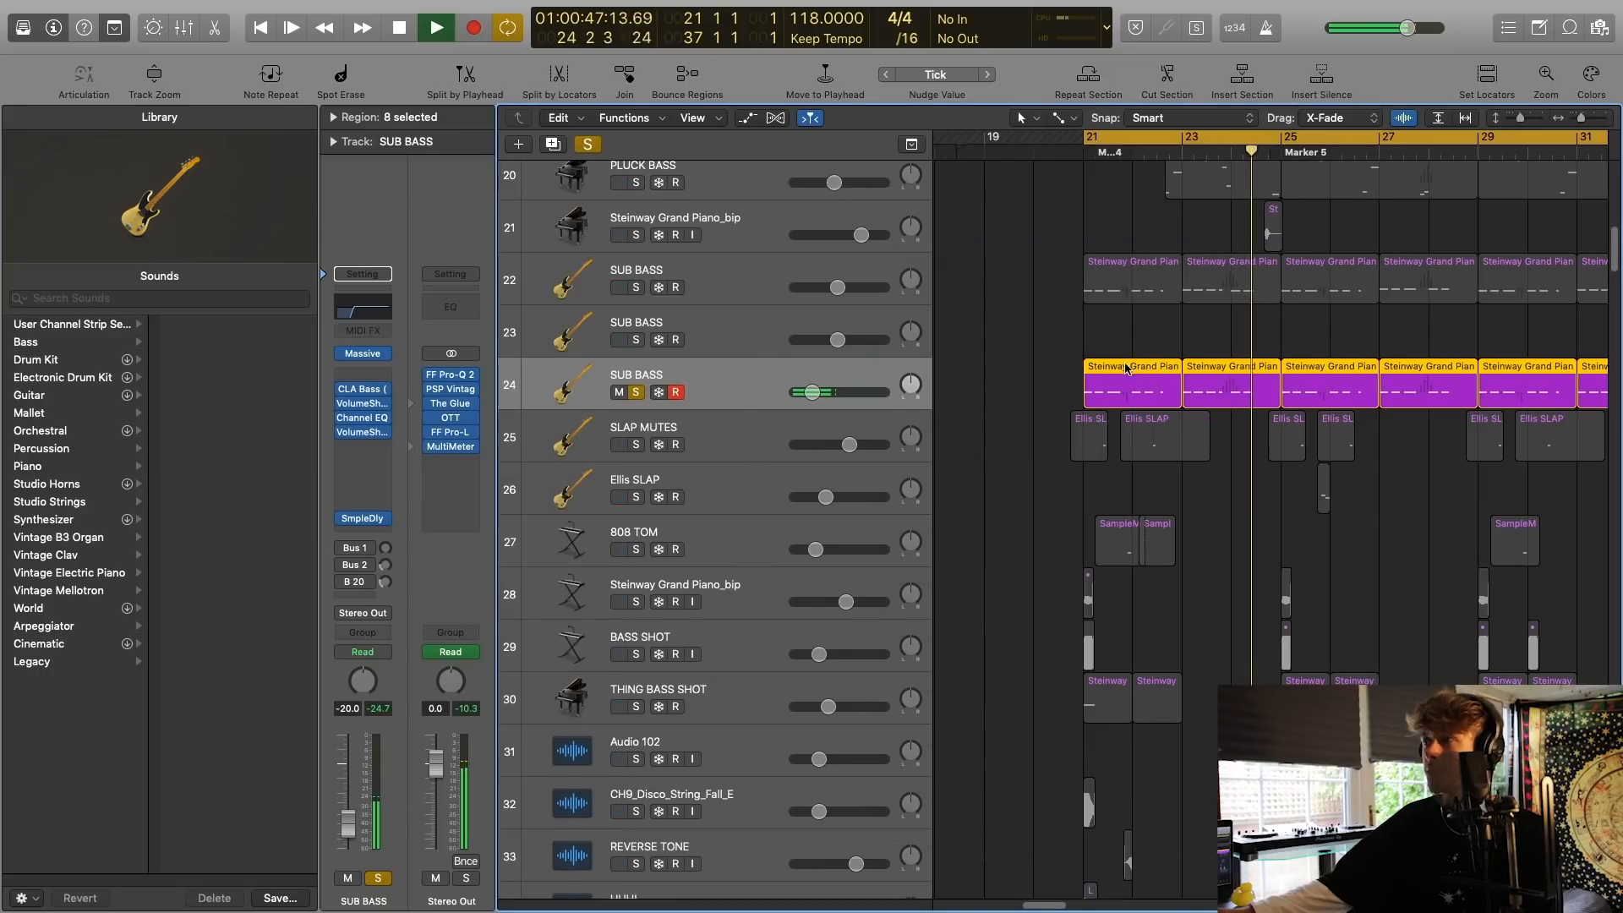
key(space)
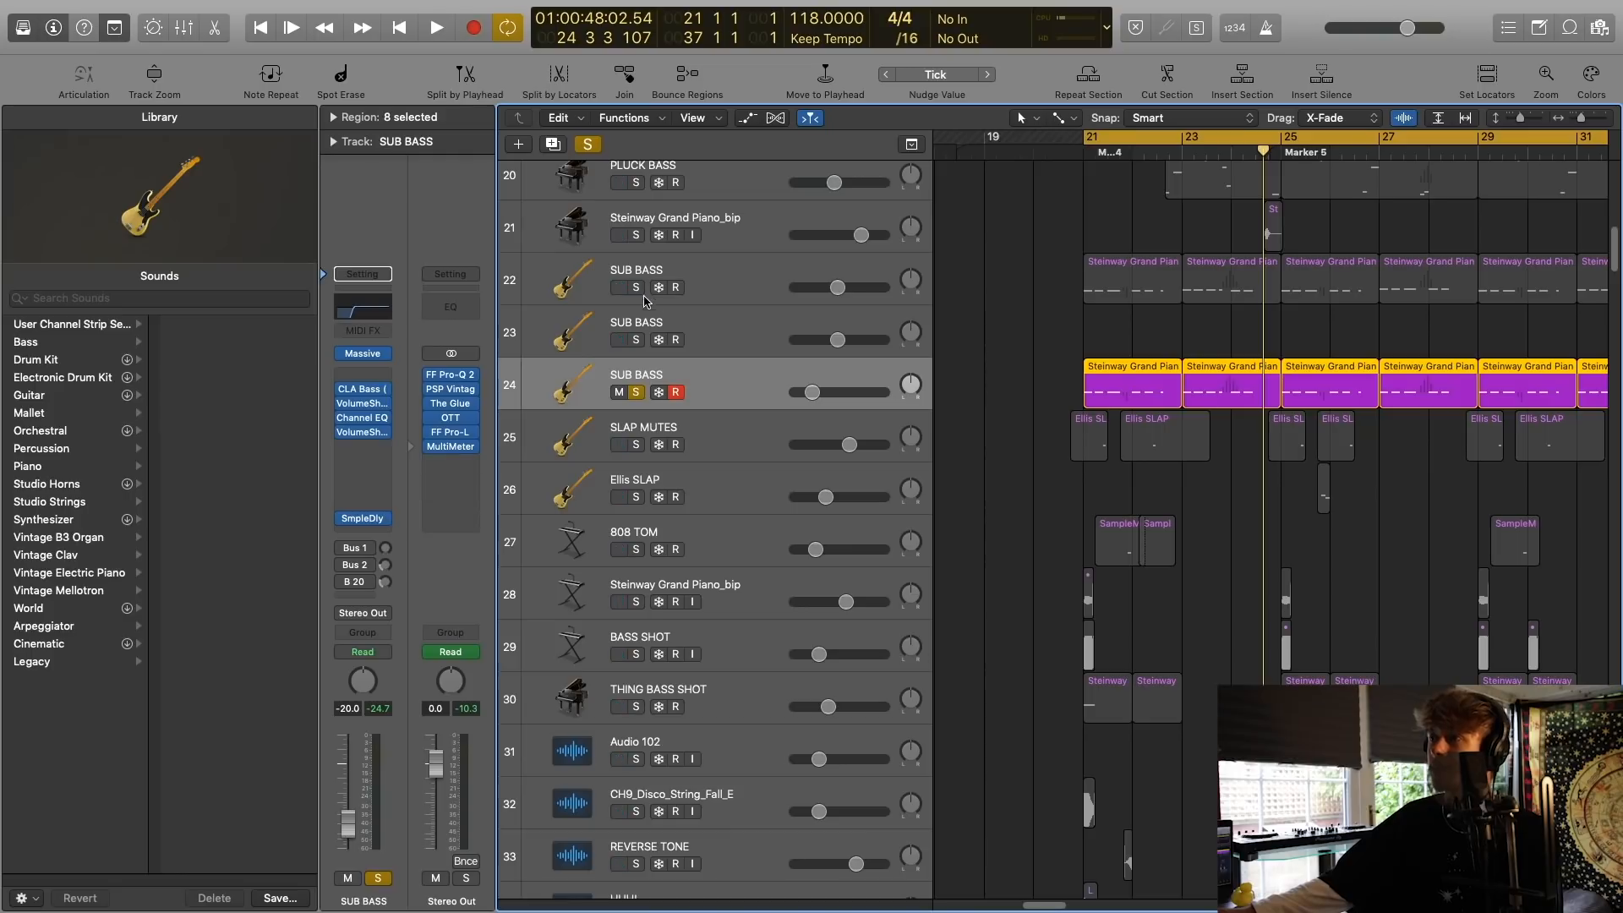
click(637, 287)
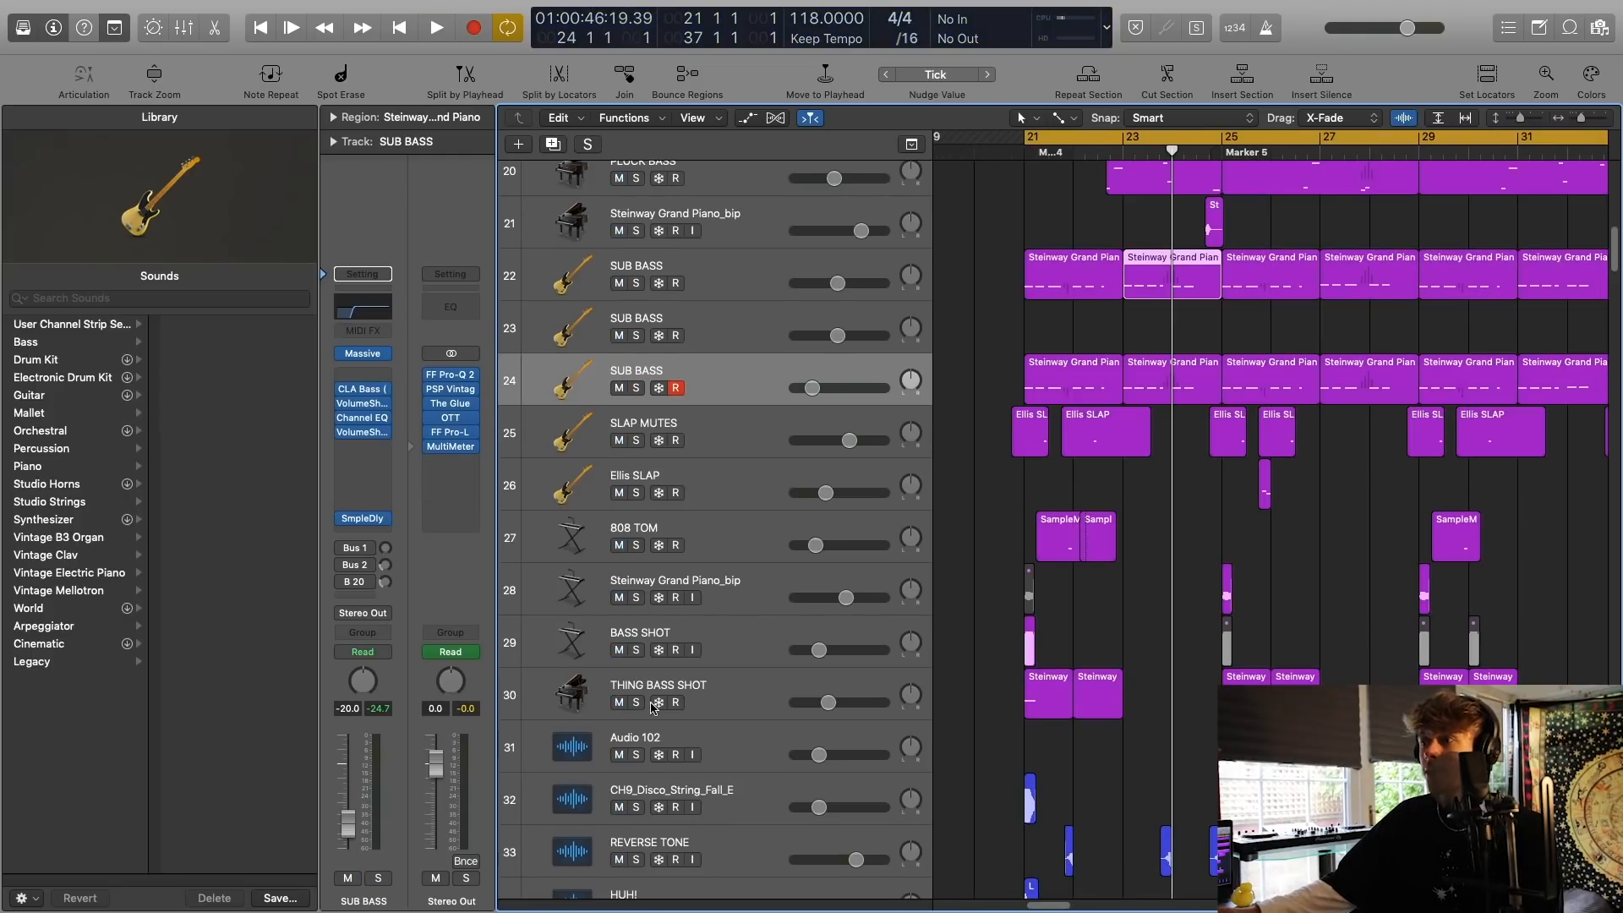
Solo tracks 25 to 30 and go through the tracks from Steinway Grand Piano_bip (28) to THING BASS SHOT.
drag(637, 707, 615, 450)
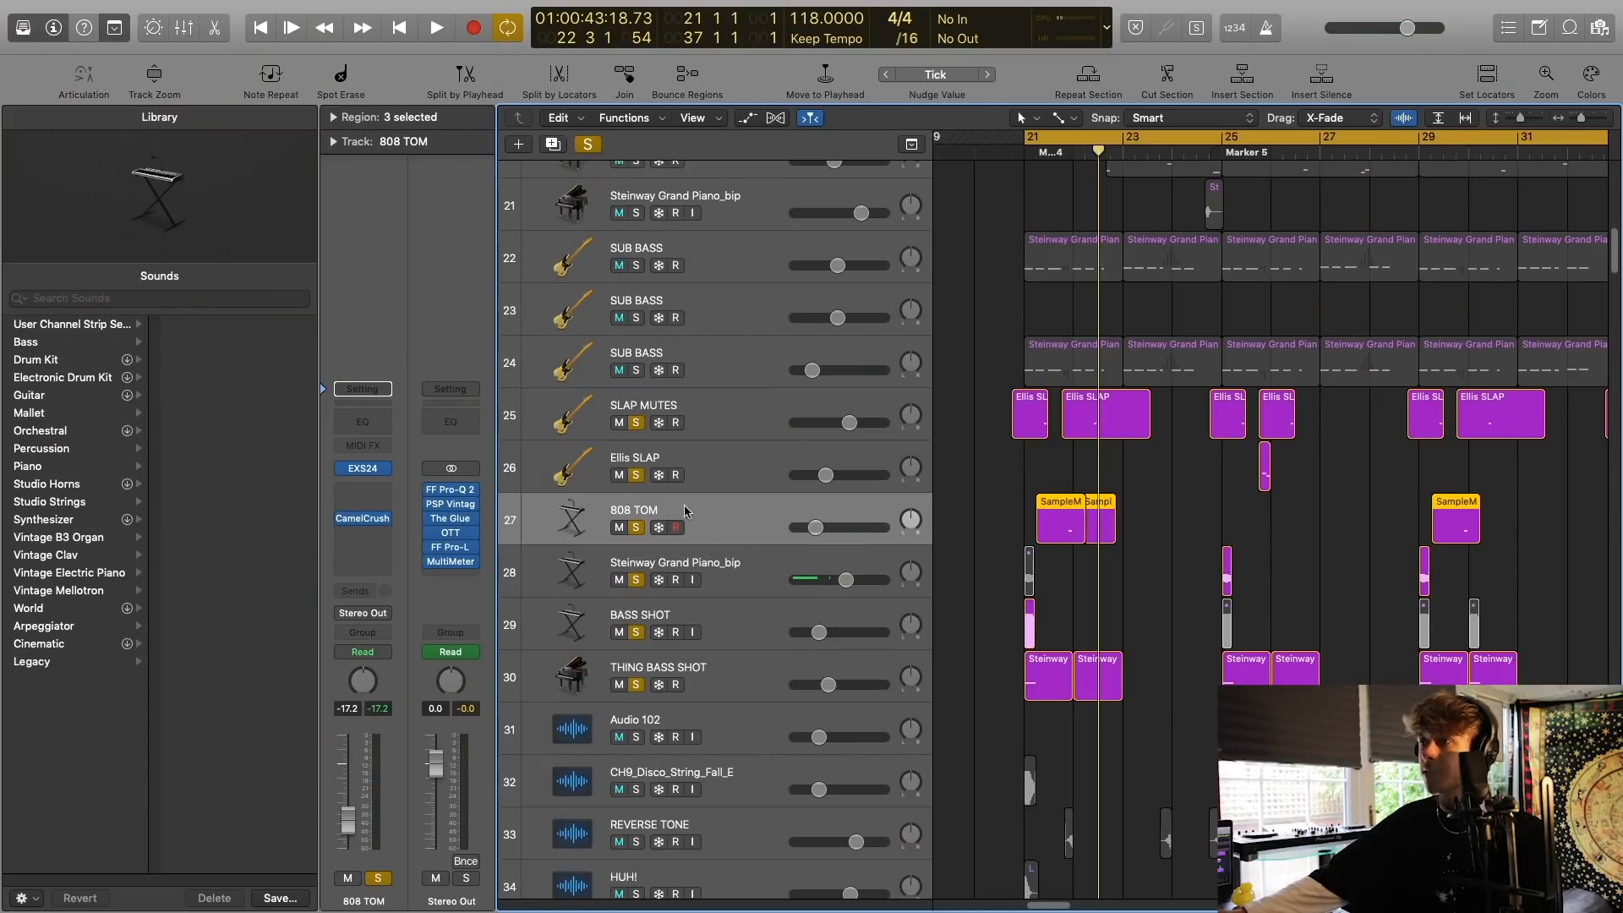
click(776, 583)
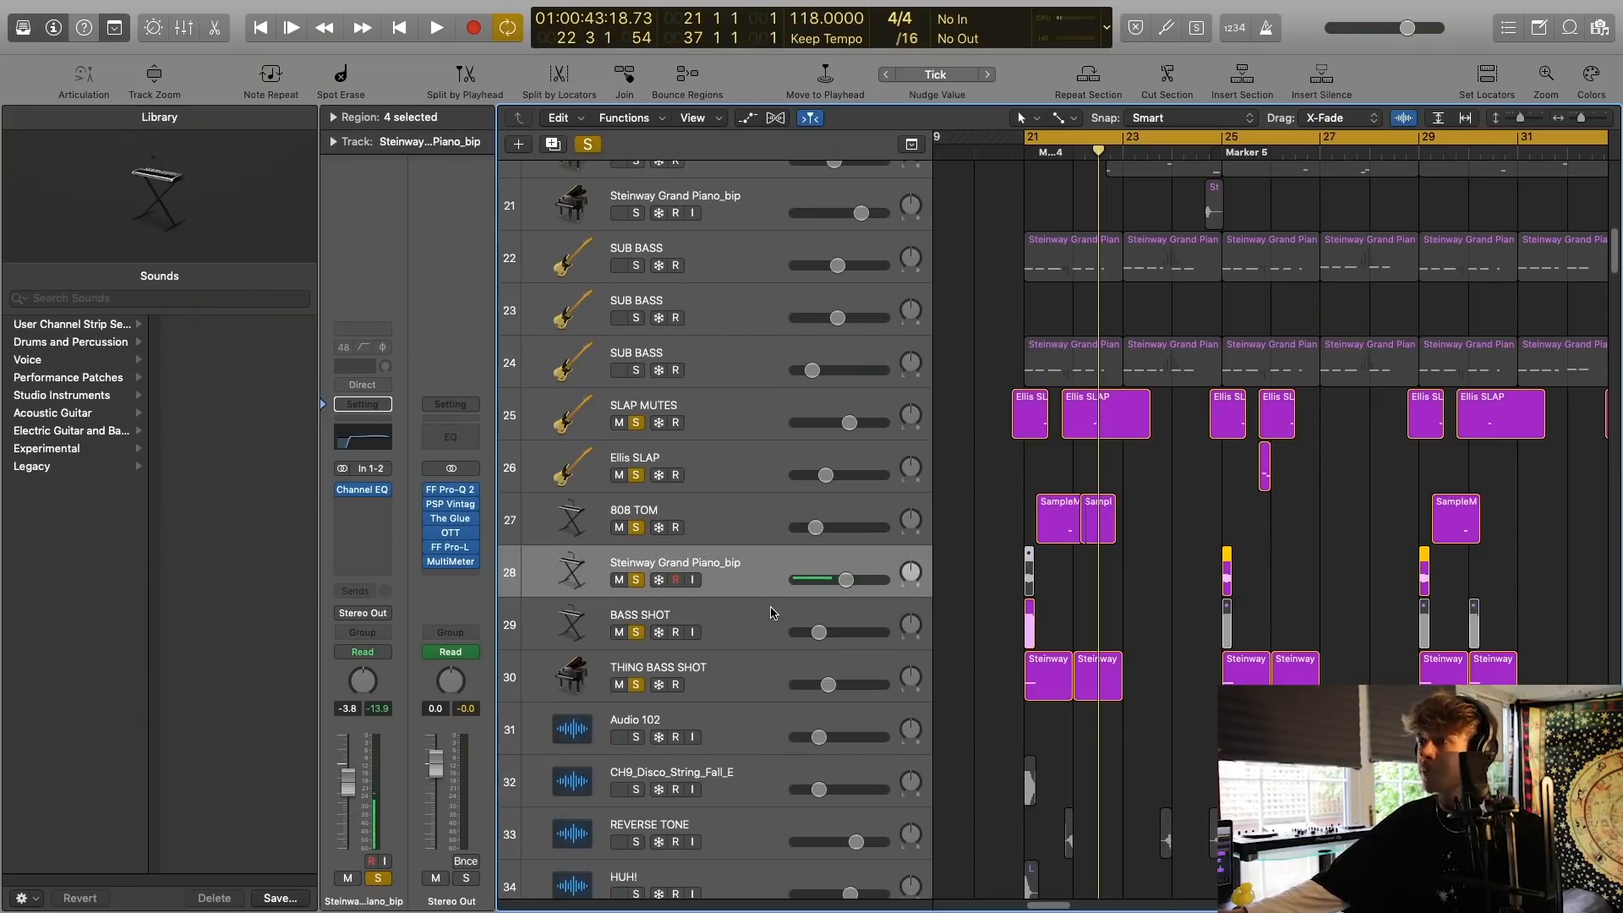
click(769, 624)
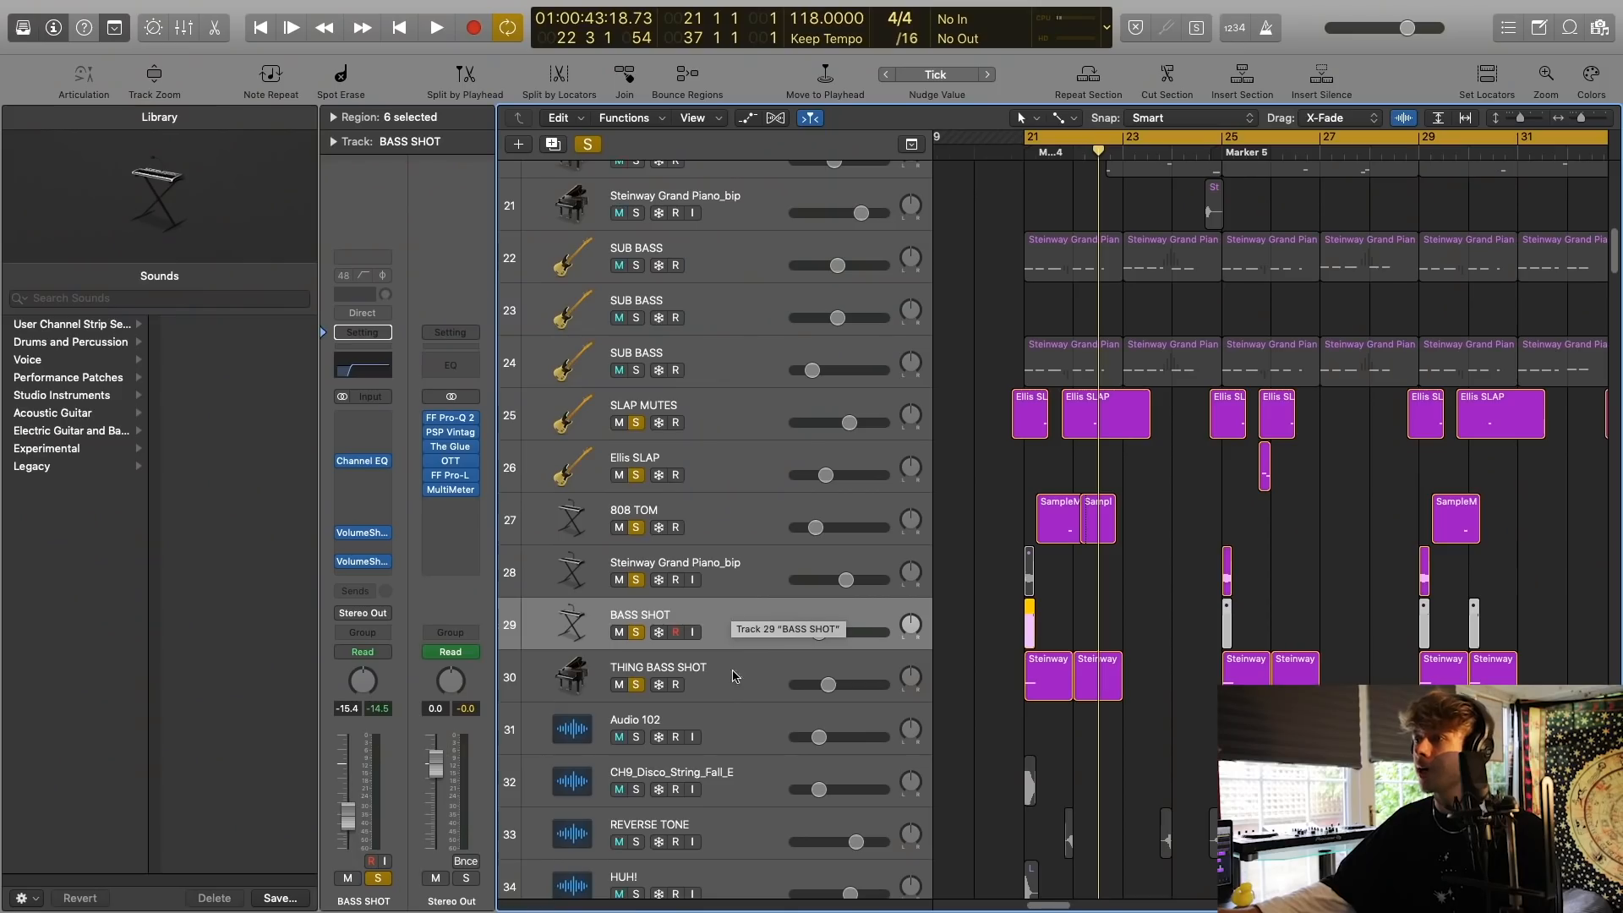
click(734, 674)
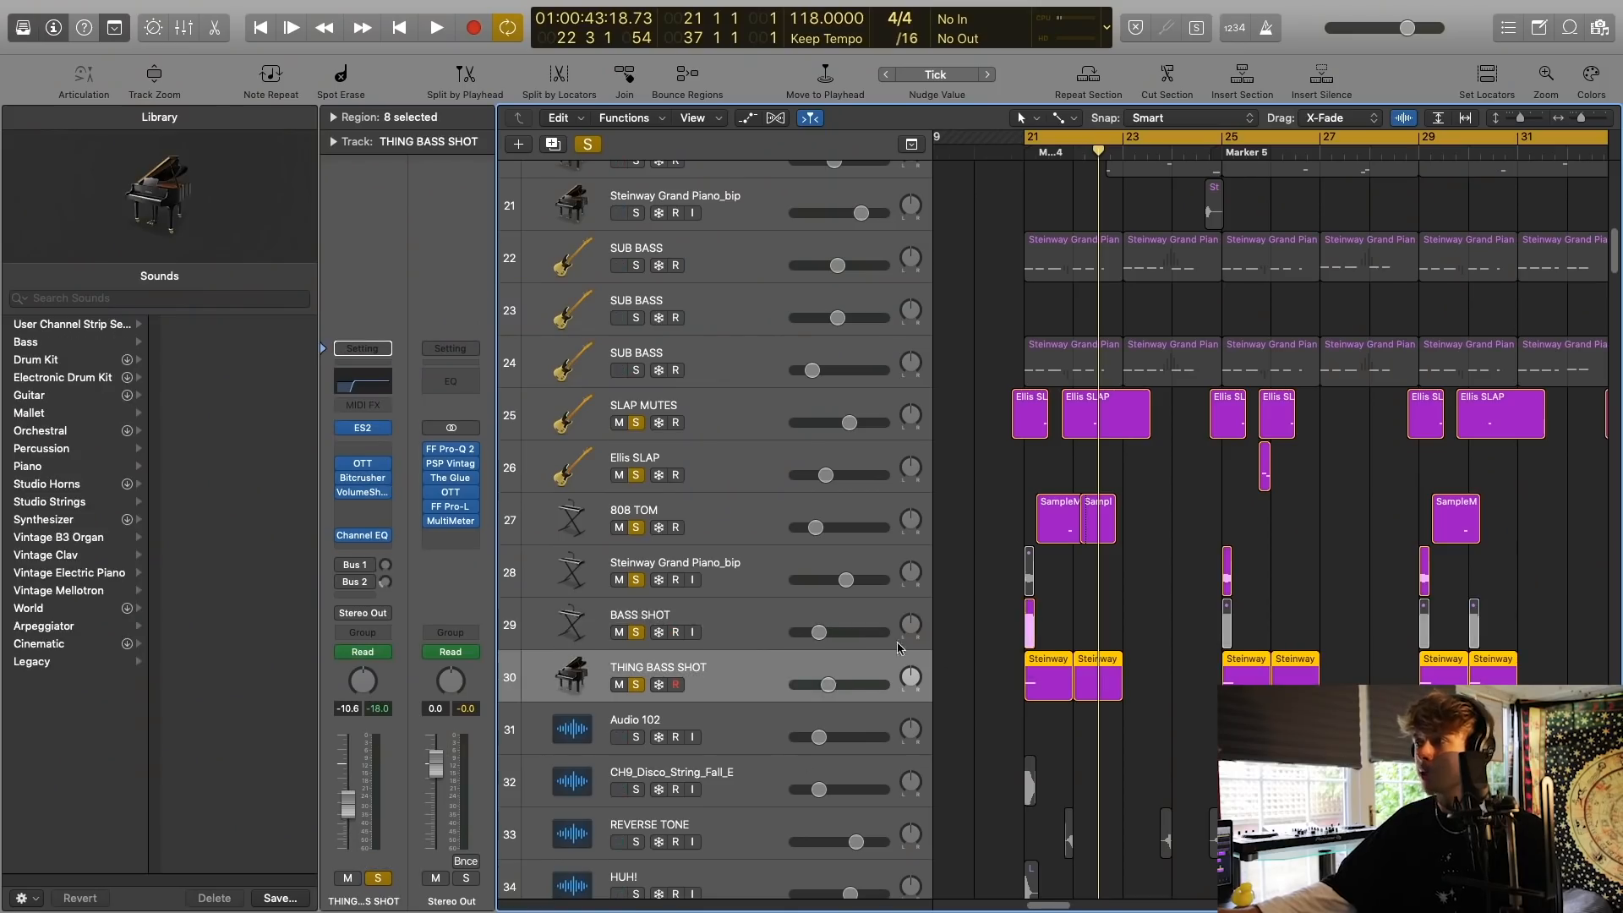
Audition the bass tracks 20 to 30 together in solo and select the PLUCK BASS track.
scroll(1285, 578, down, 2)
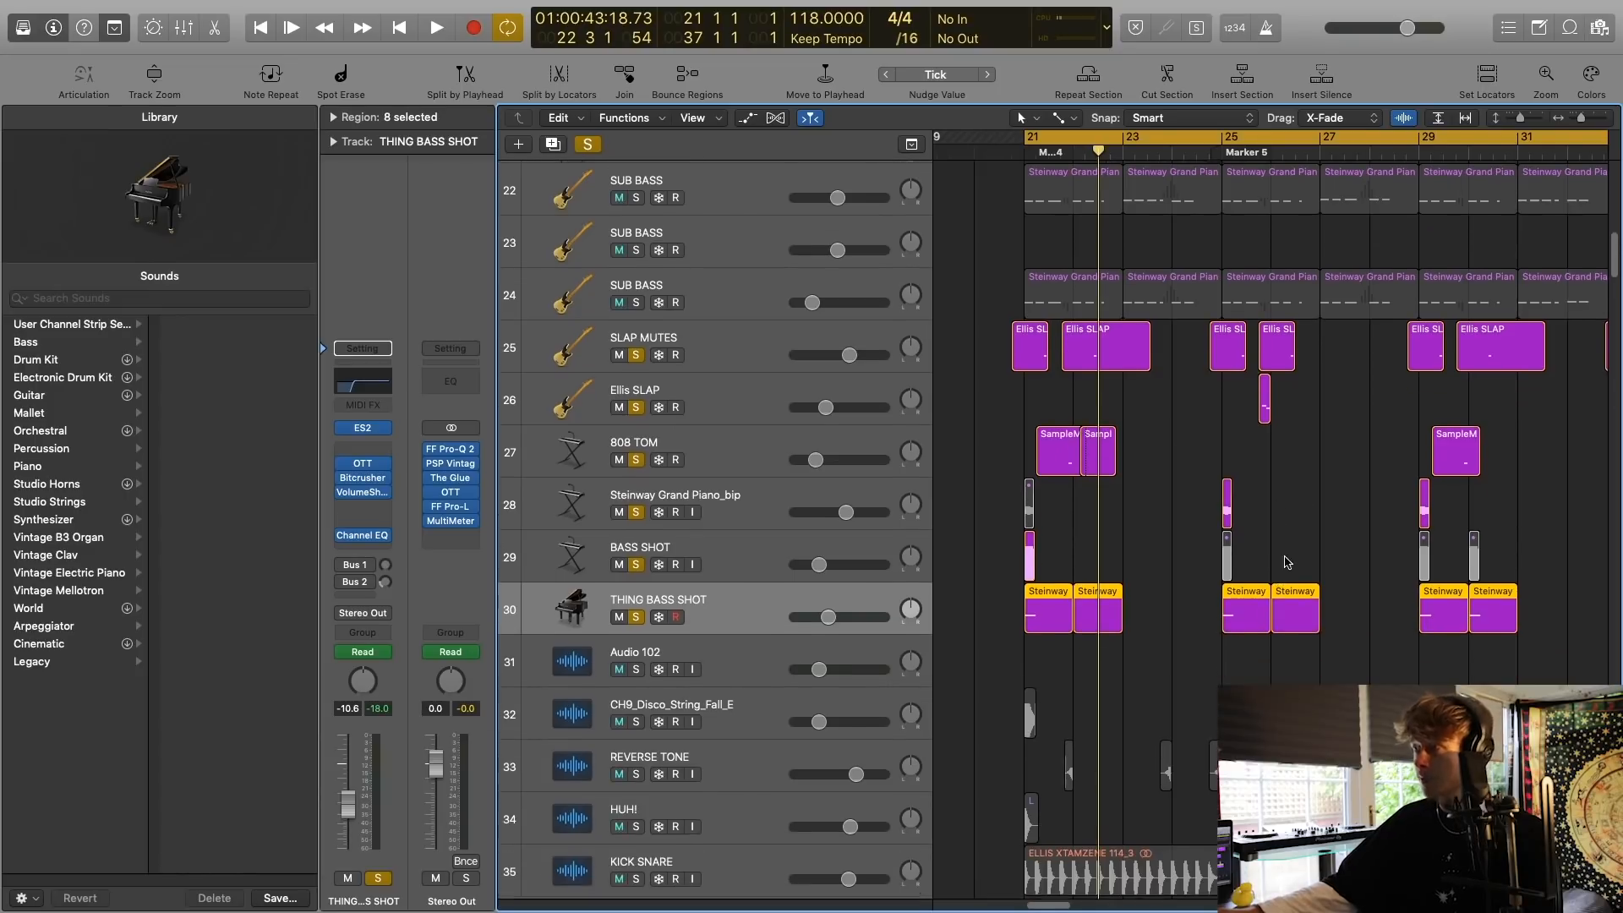
scroll(1183, 380, up, 6)
key(space)
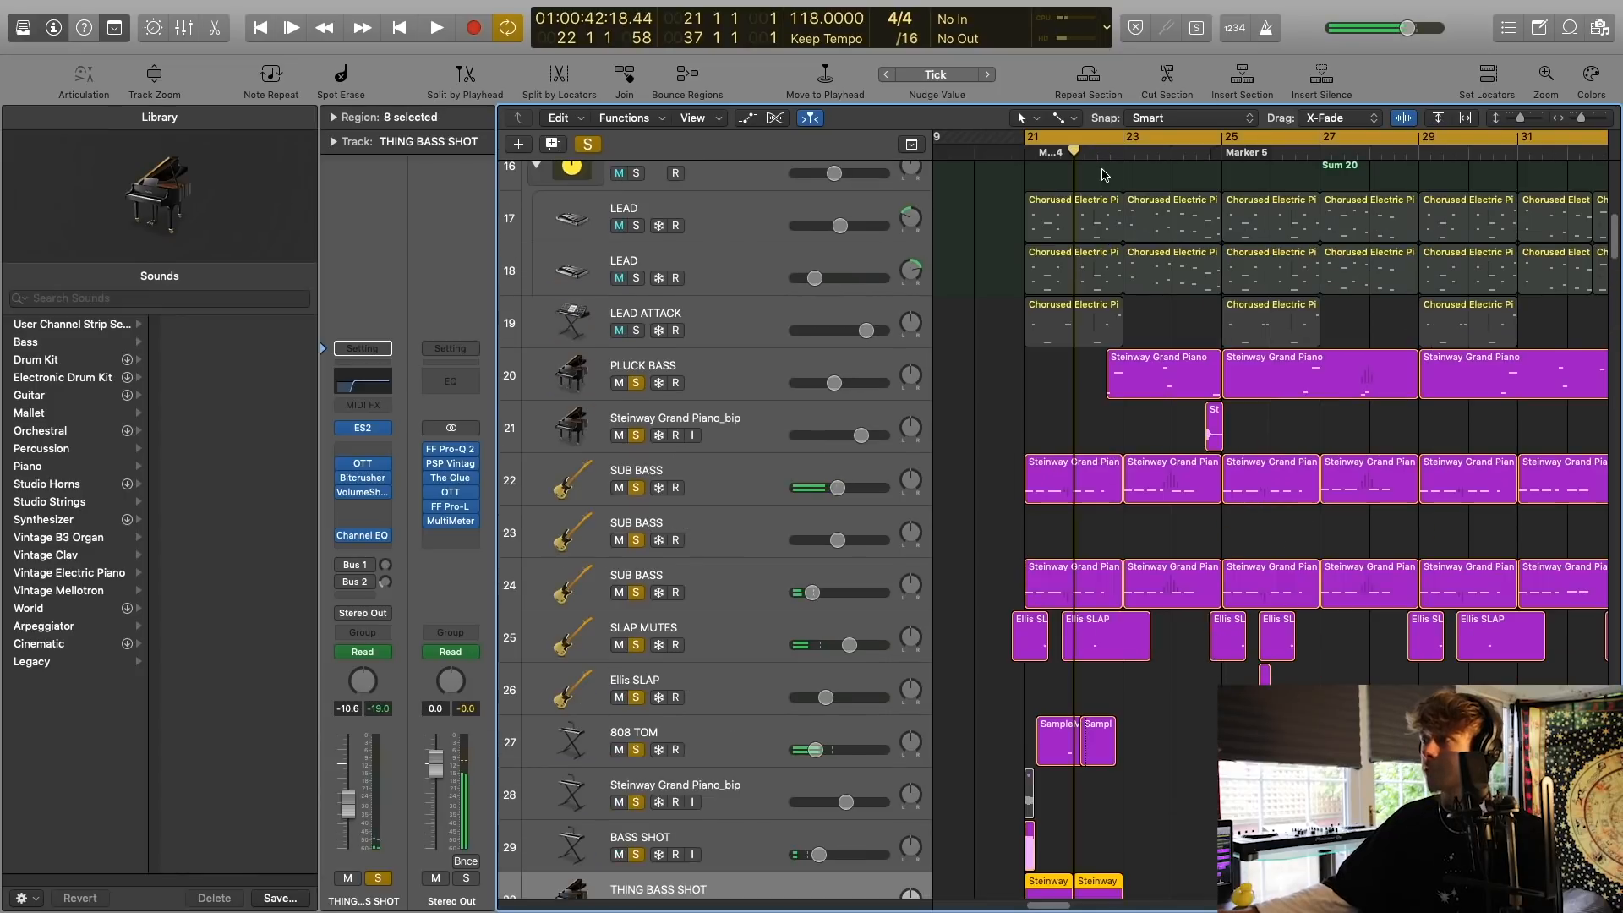
click(758, 370)
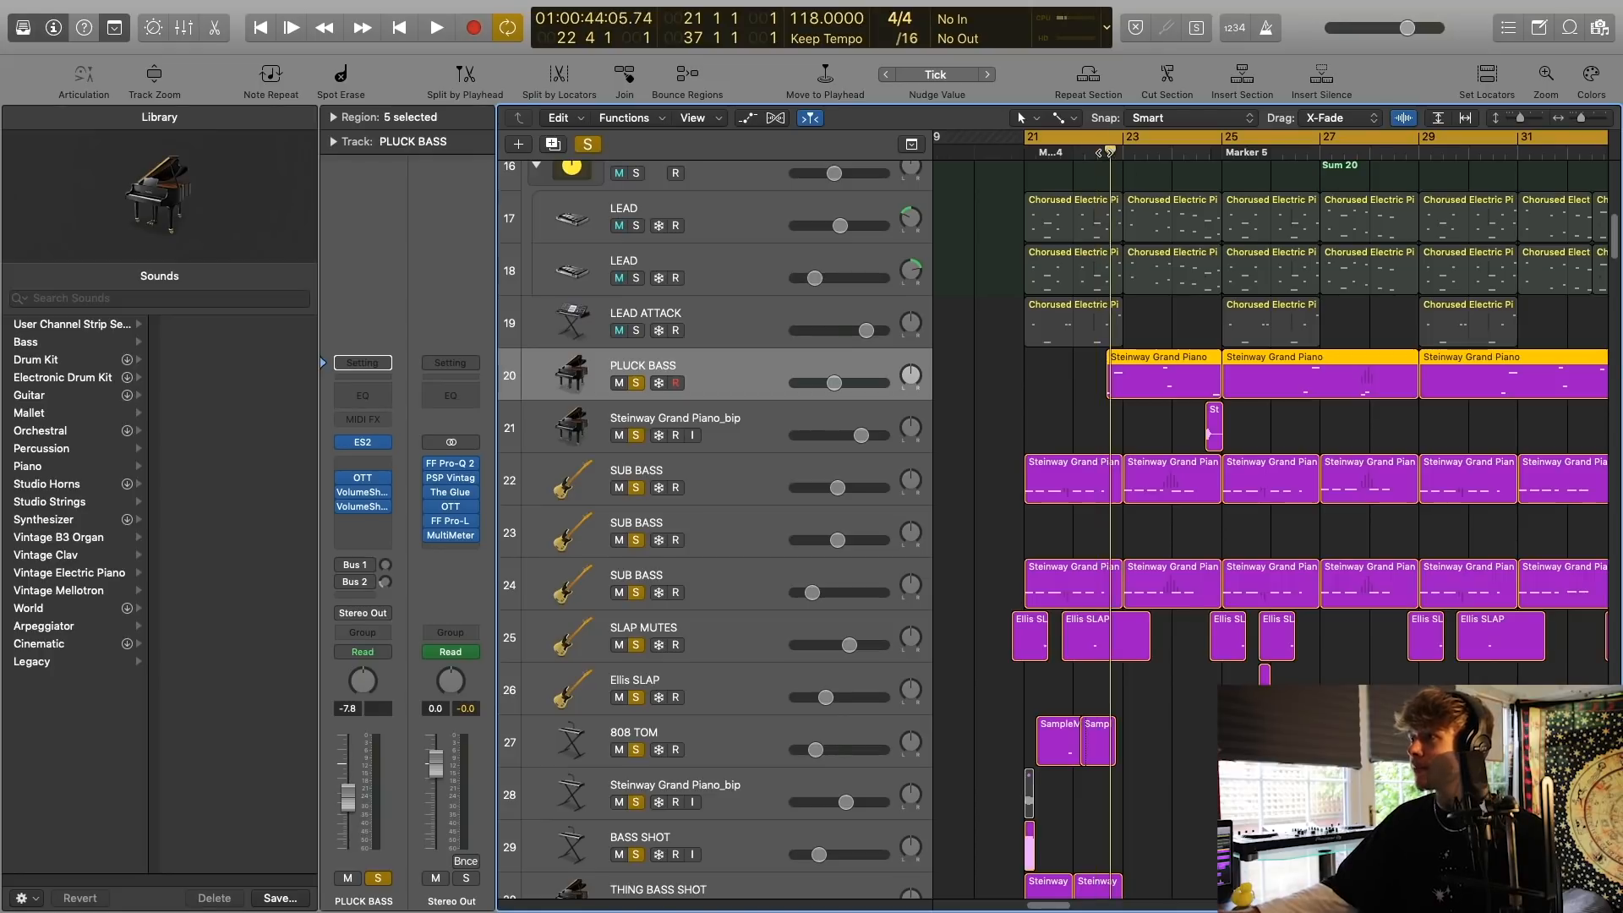
key(space)
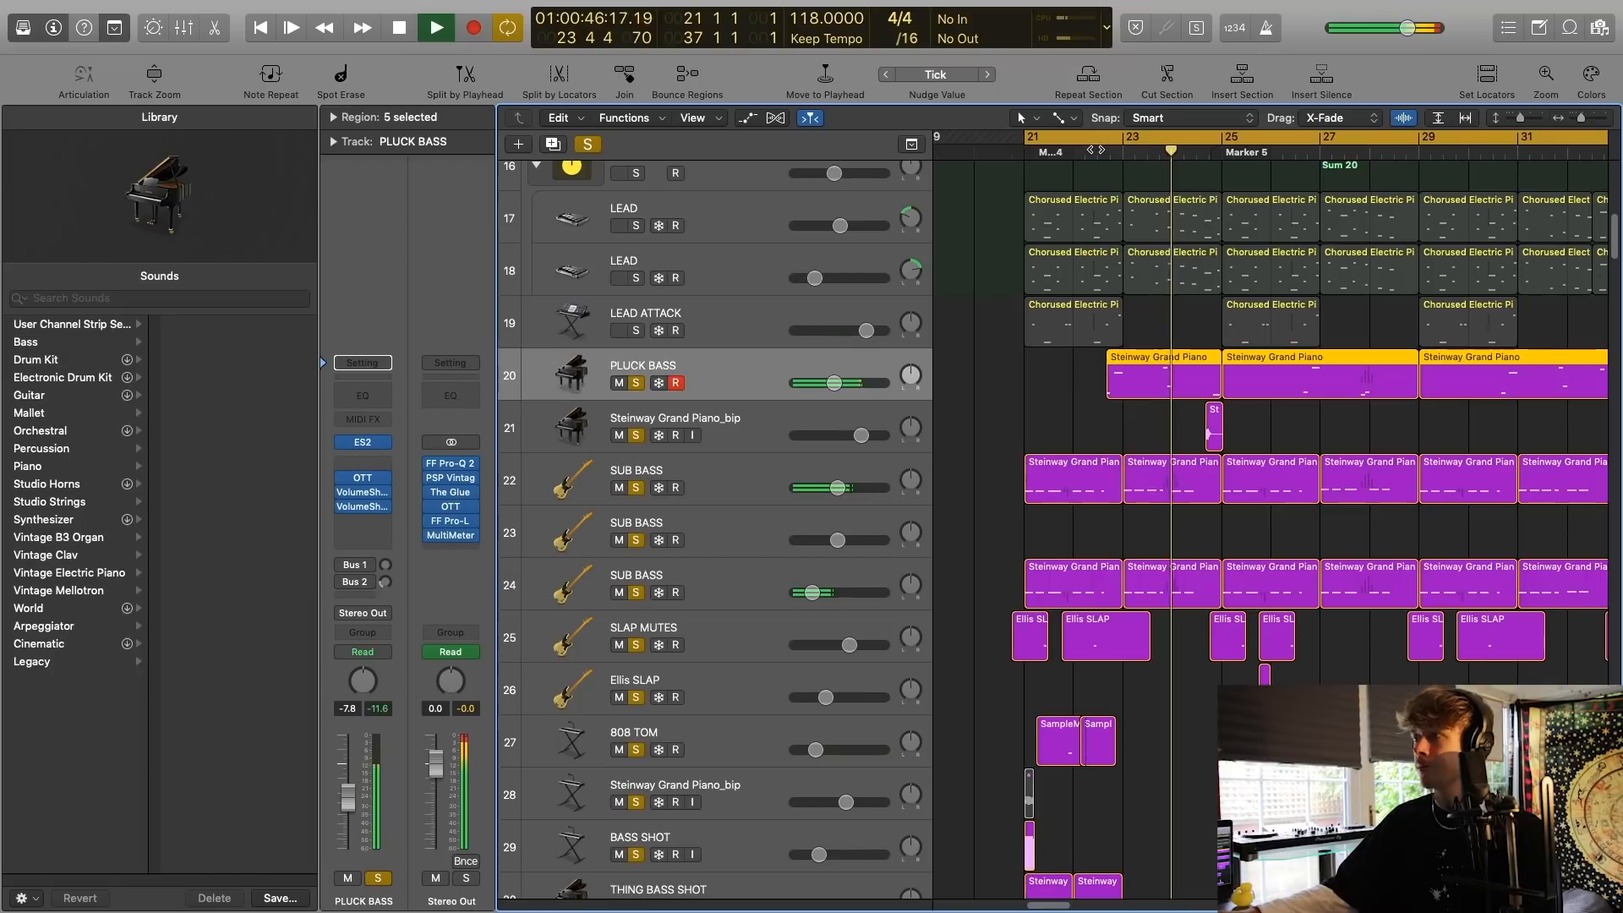
key(space)
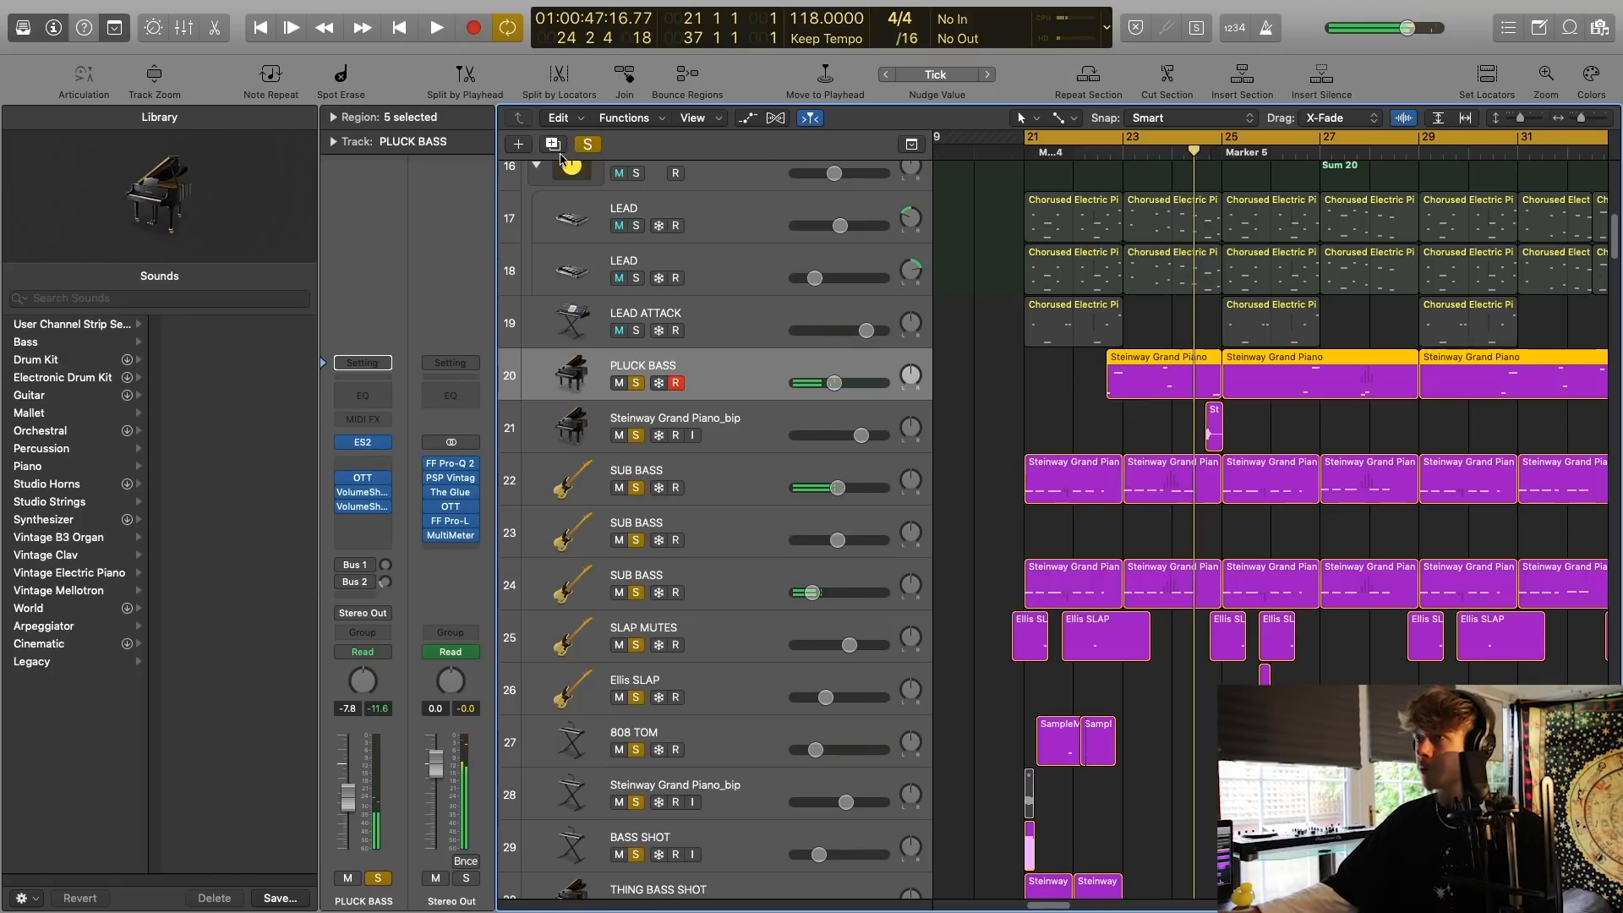
Clear all solos, shrink the track rows and select the Sum 18 stack.
click(584, 148)
key(super+Up)
key(super+Up)
key(super+Up)
scroll(805, 311, right, 2)
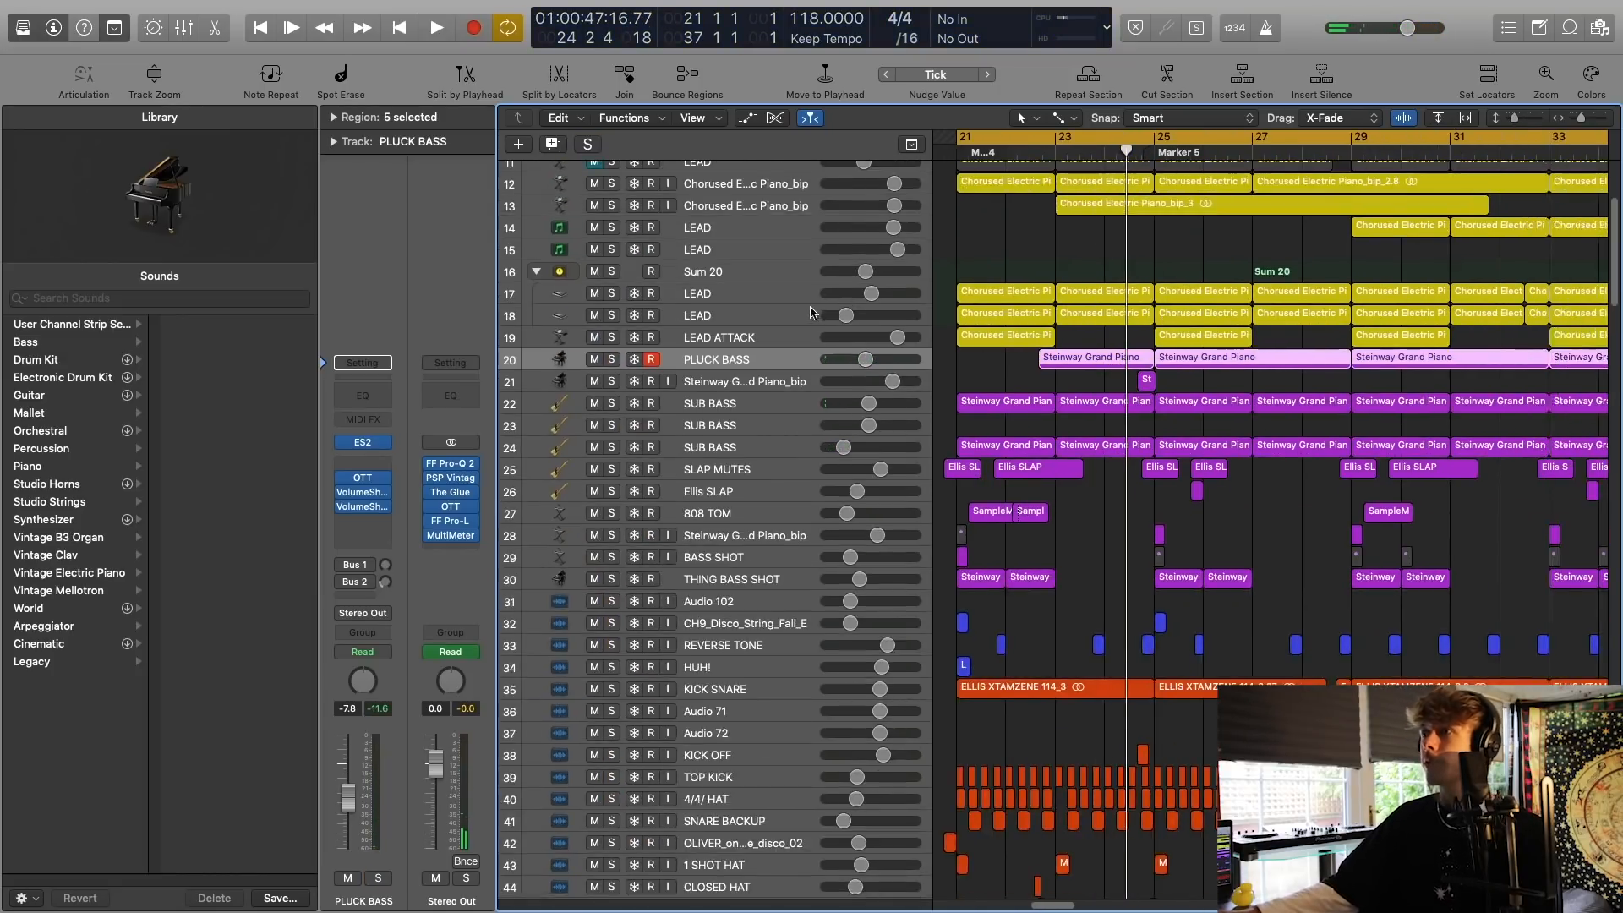
scroll(805, 311, up, 5)
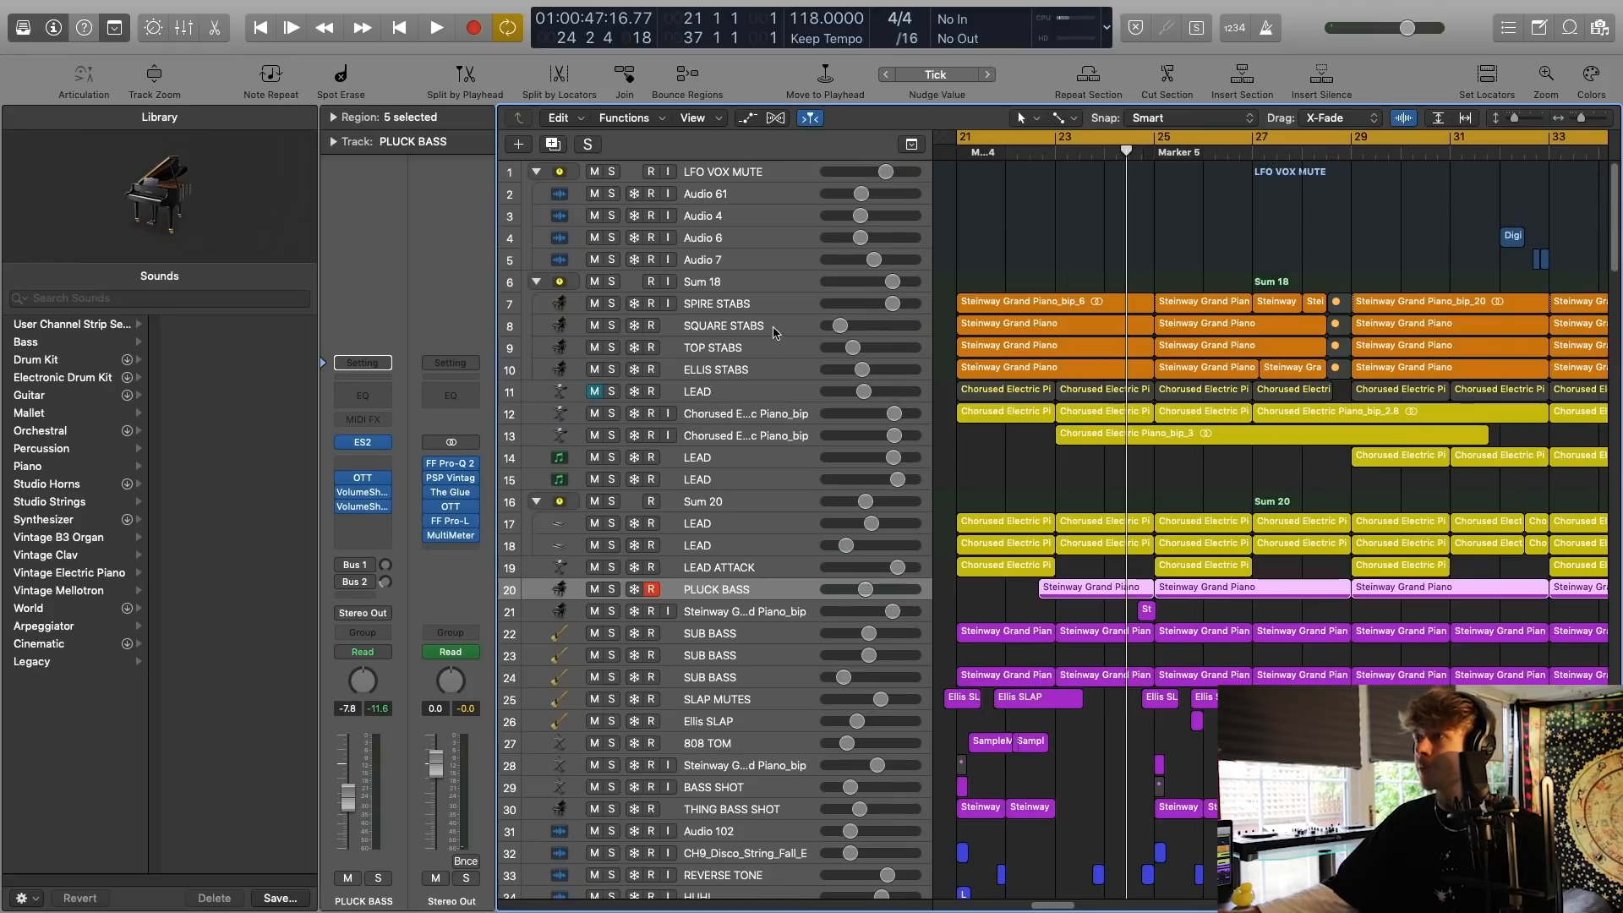
click(740, 289)
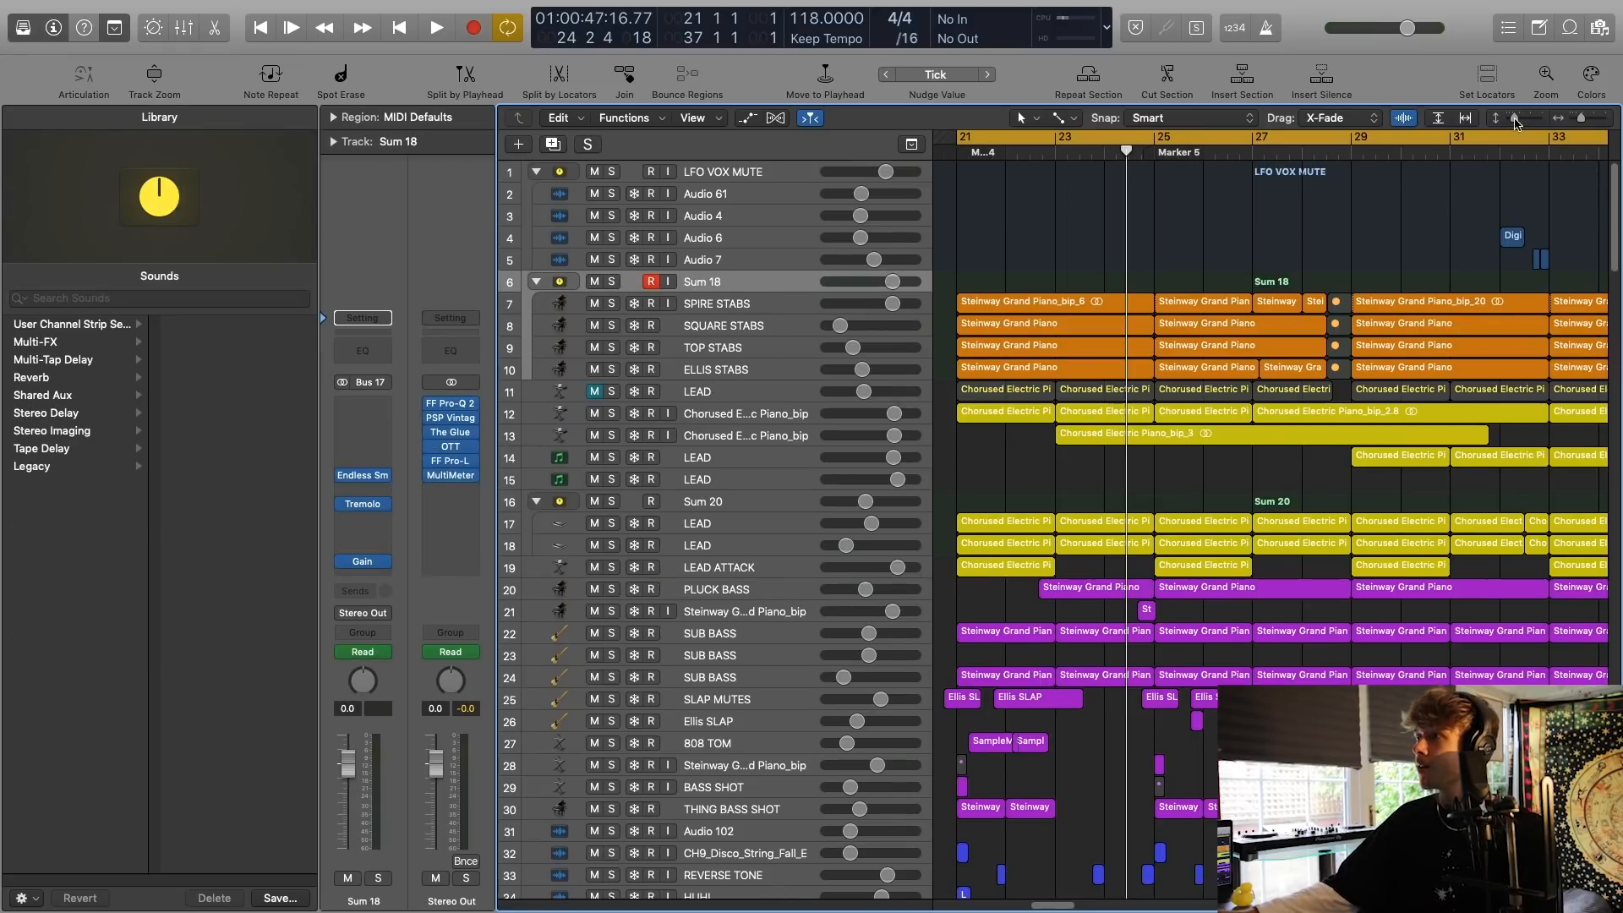
Solo the SPIRE STABS track and open its SilverVerb plug-in.
drag(1513, 118, 1519, 121)
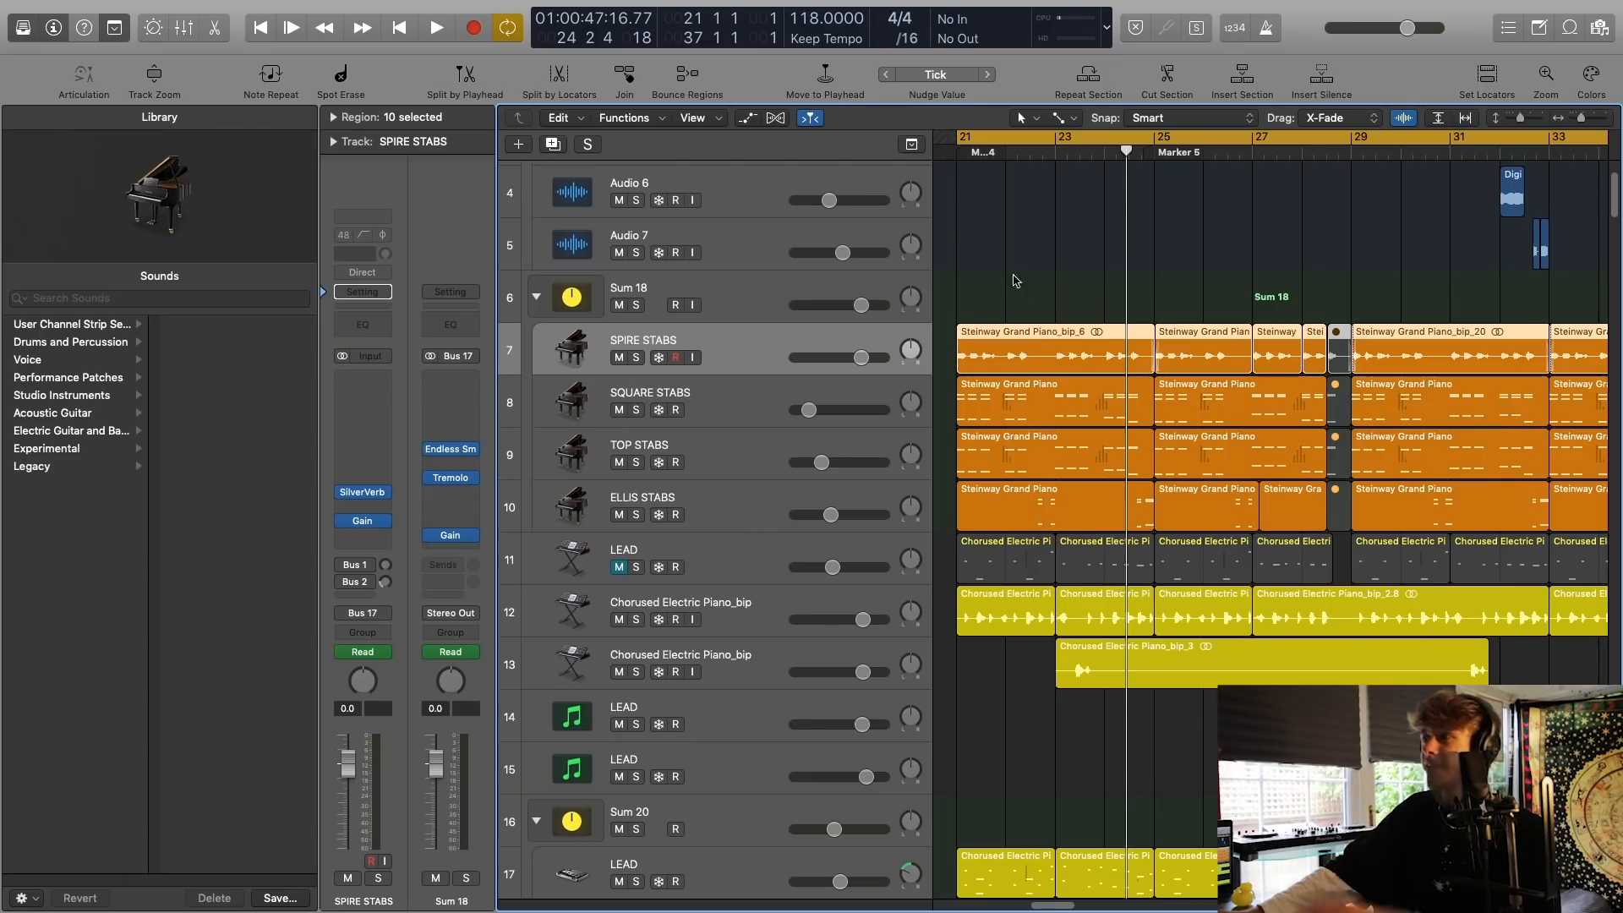
click(1015, 281)
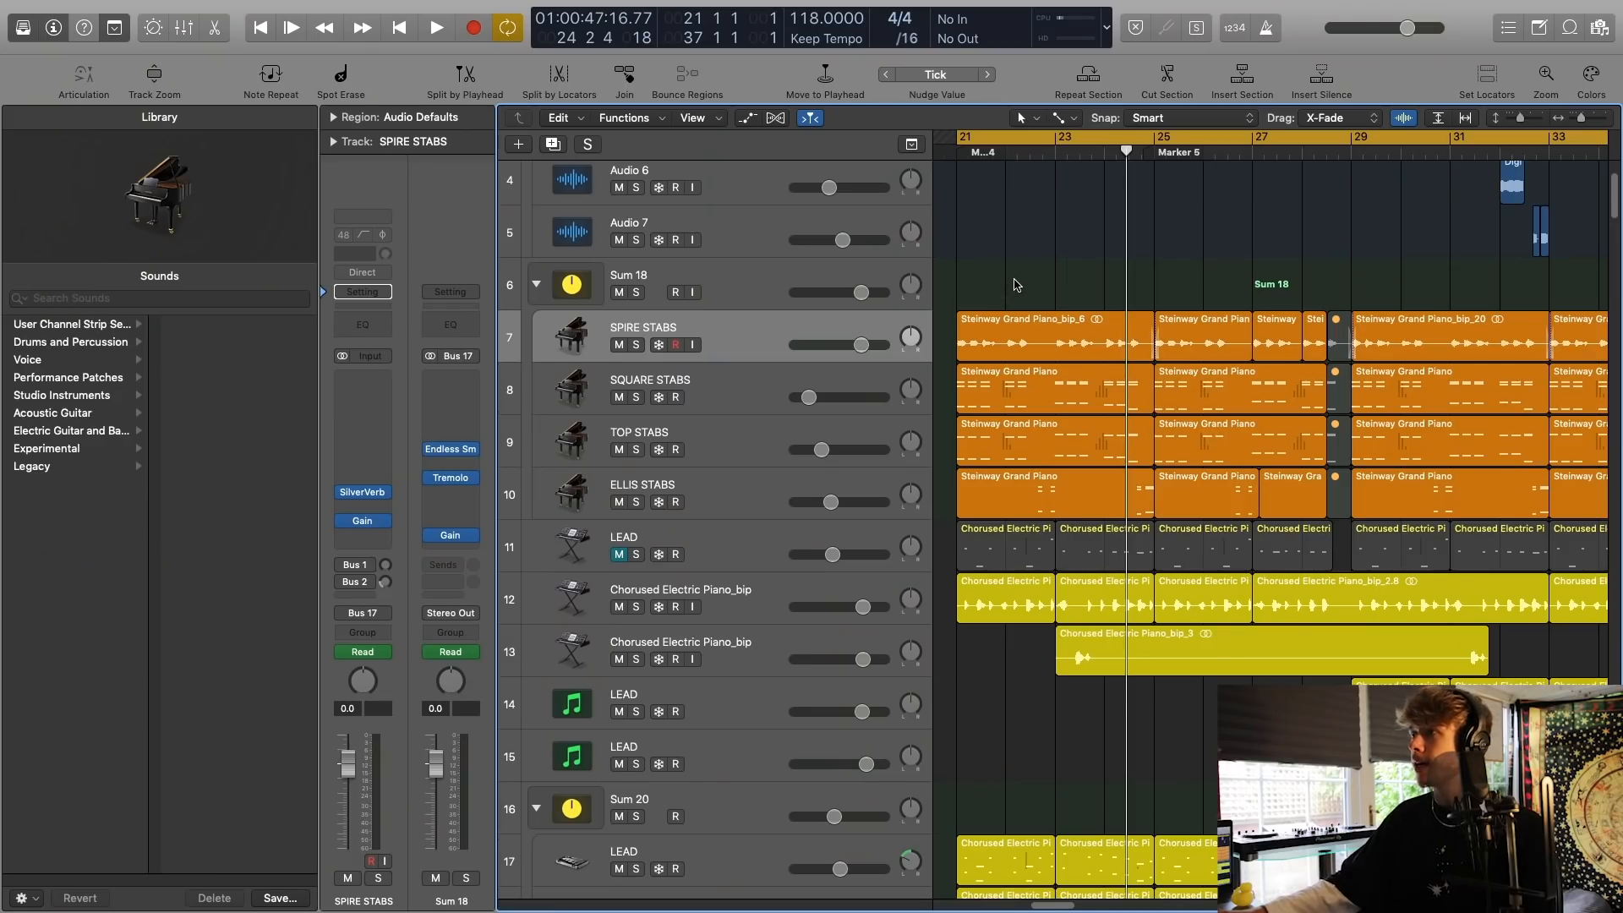
scroll(1037, 282, down, 3)
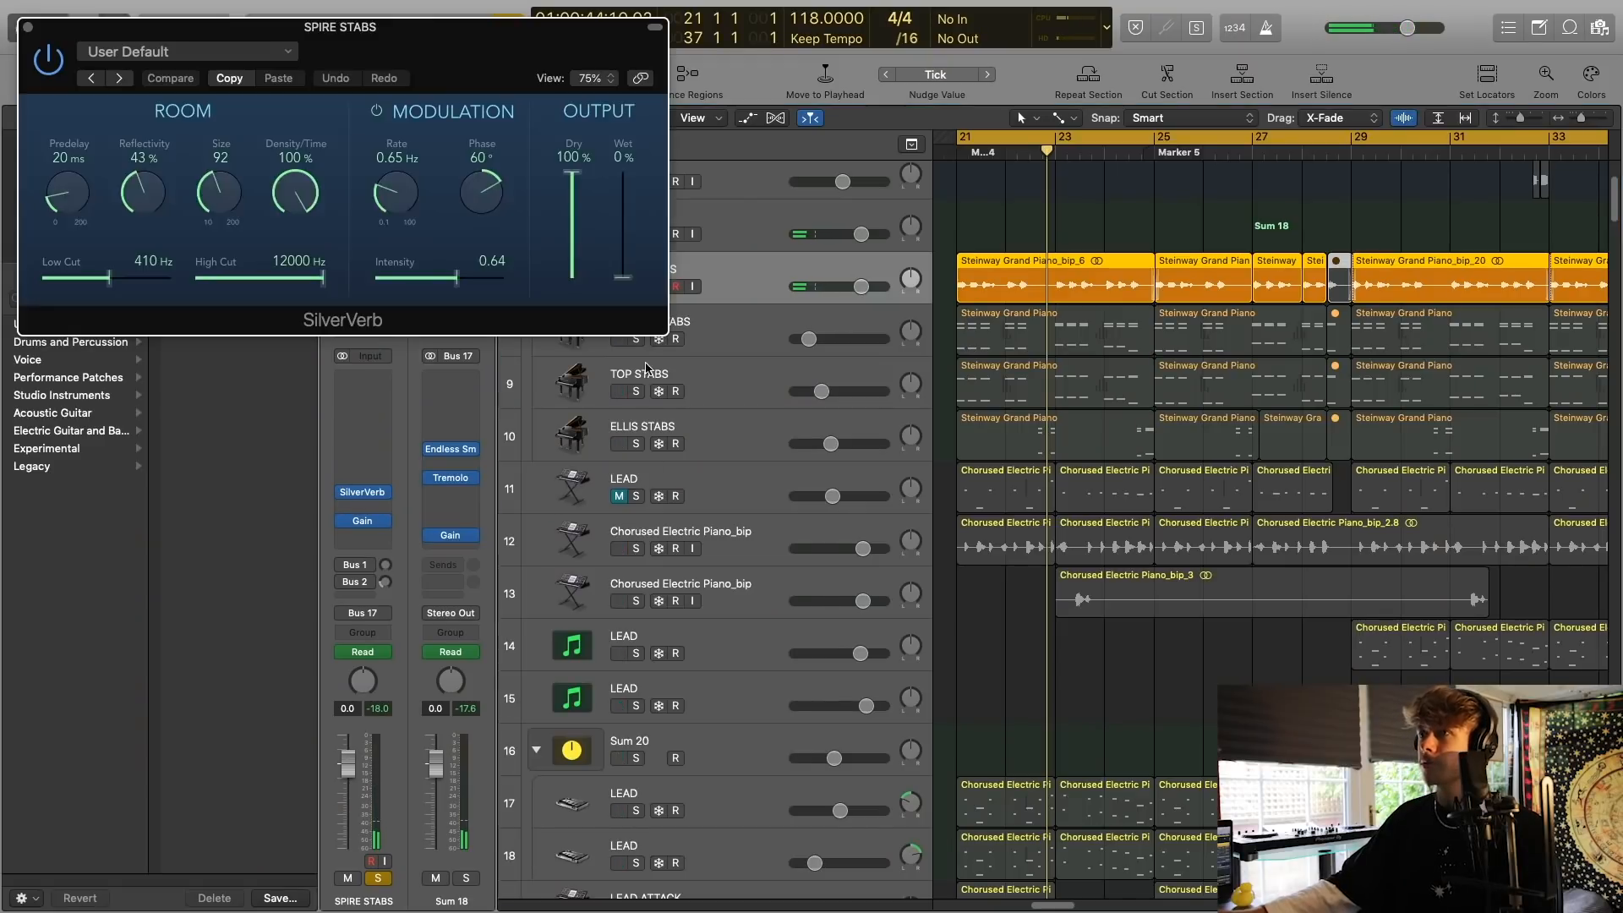
drag(455, 40, 919, 364)
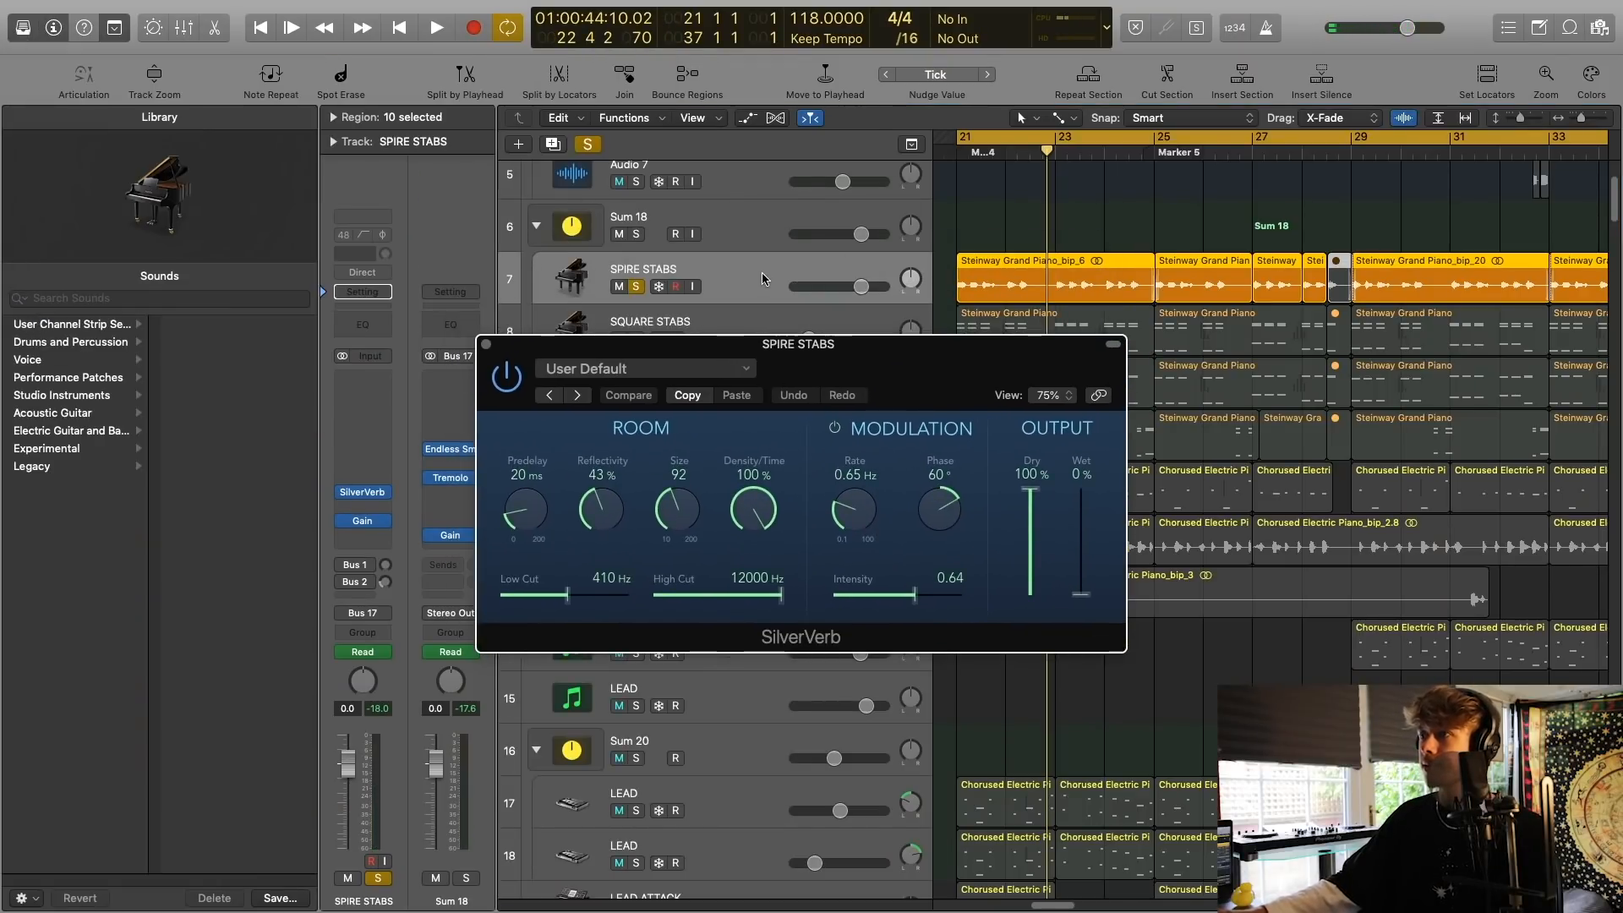
Show track automation, audition the SilverVerb Wet automation on SPIRE STABS, and close the plug-in and the solo.
key(a)
key(space)
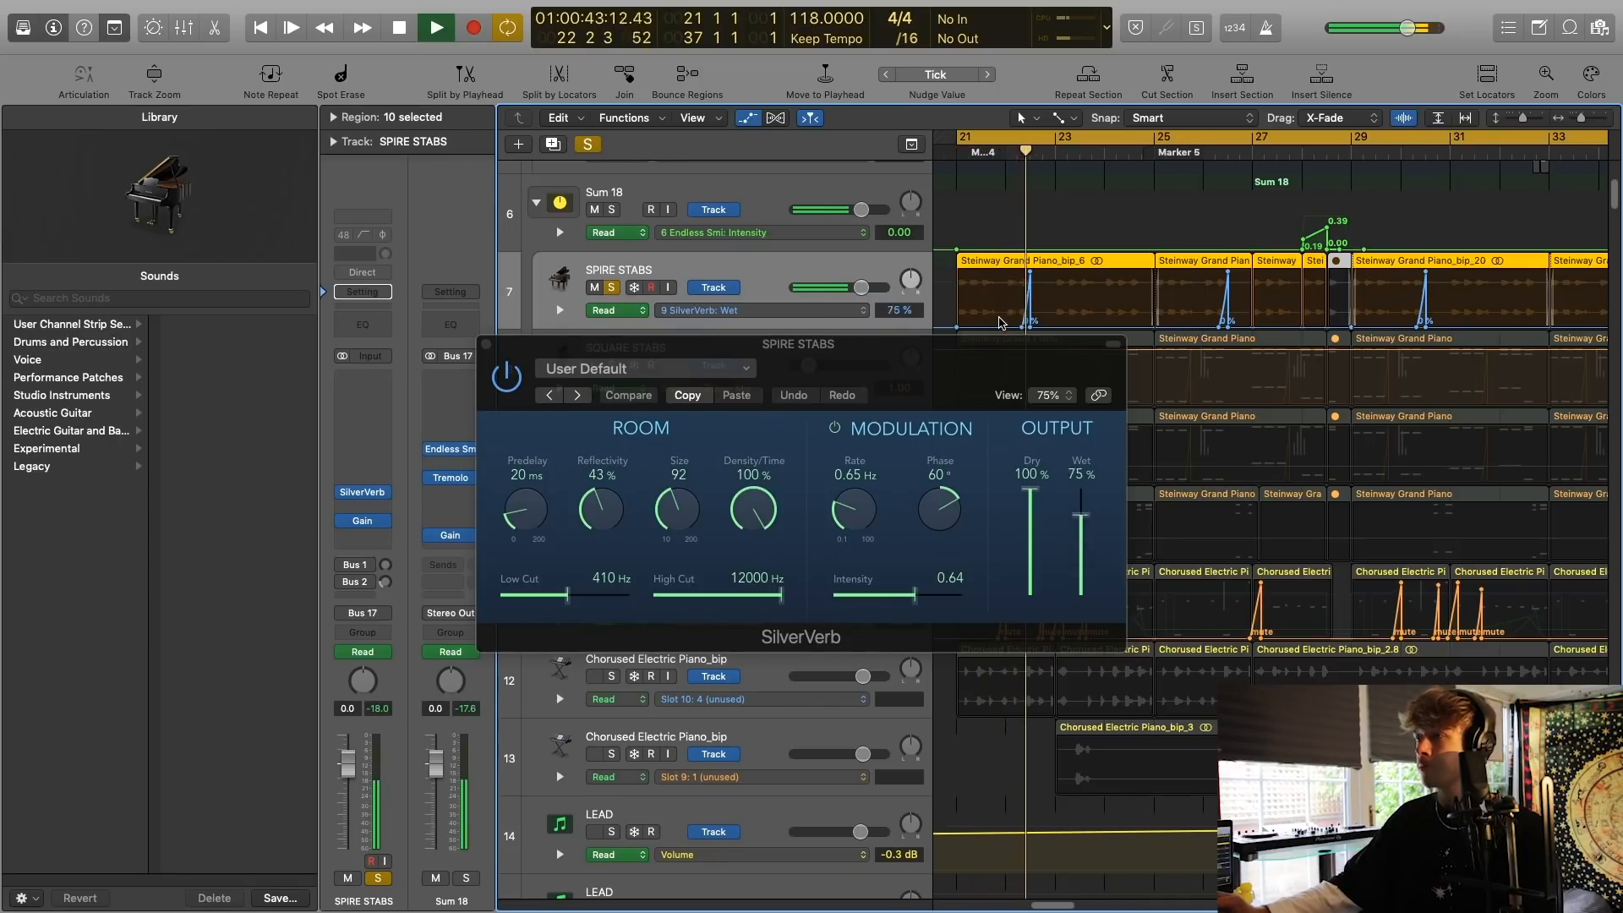
key(space)
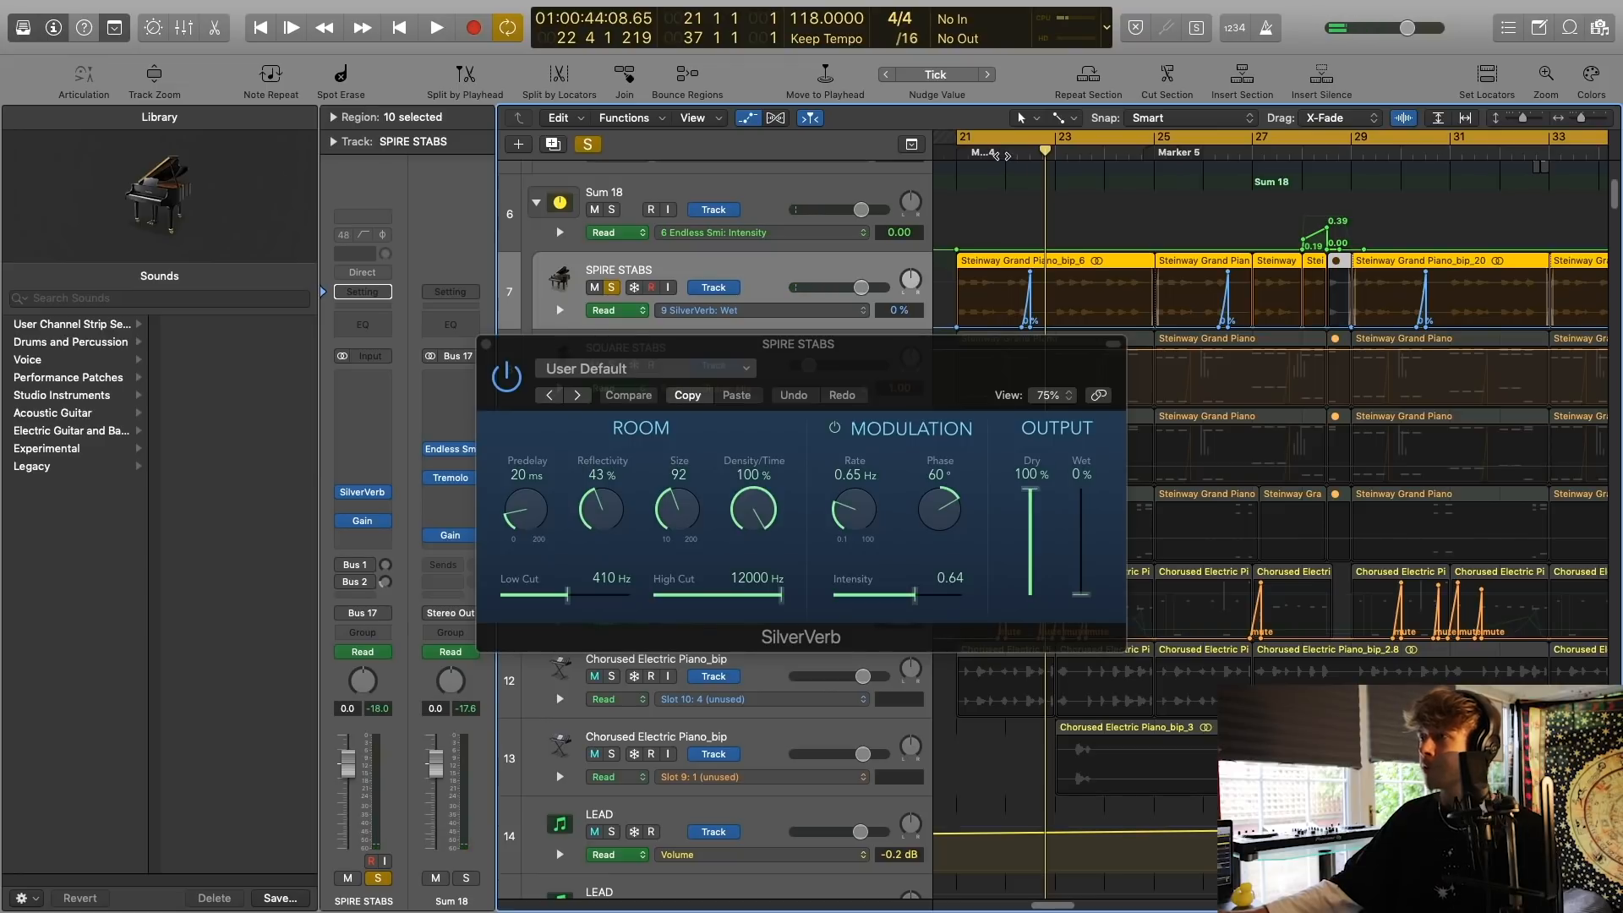
key(space)
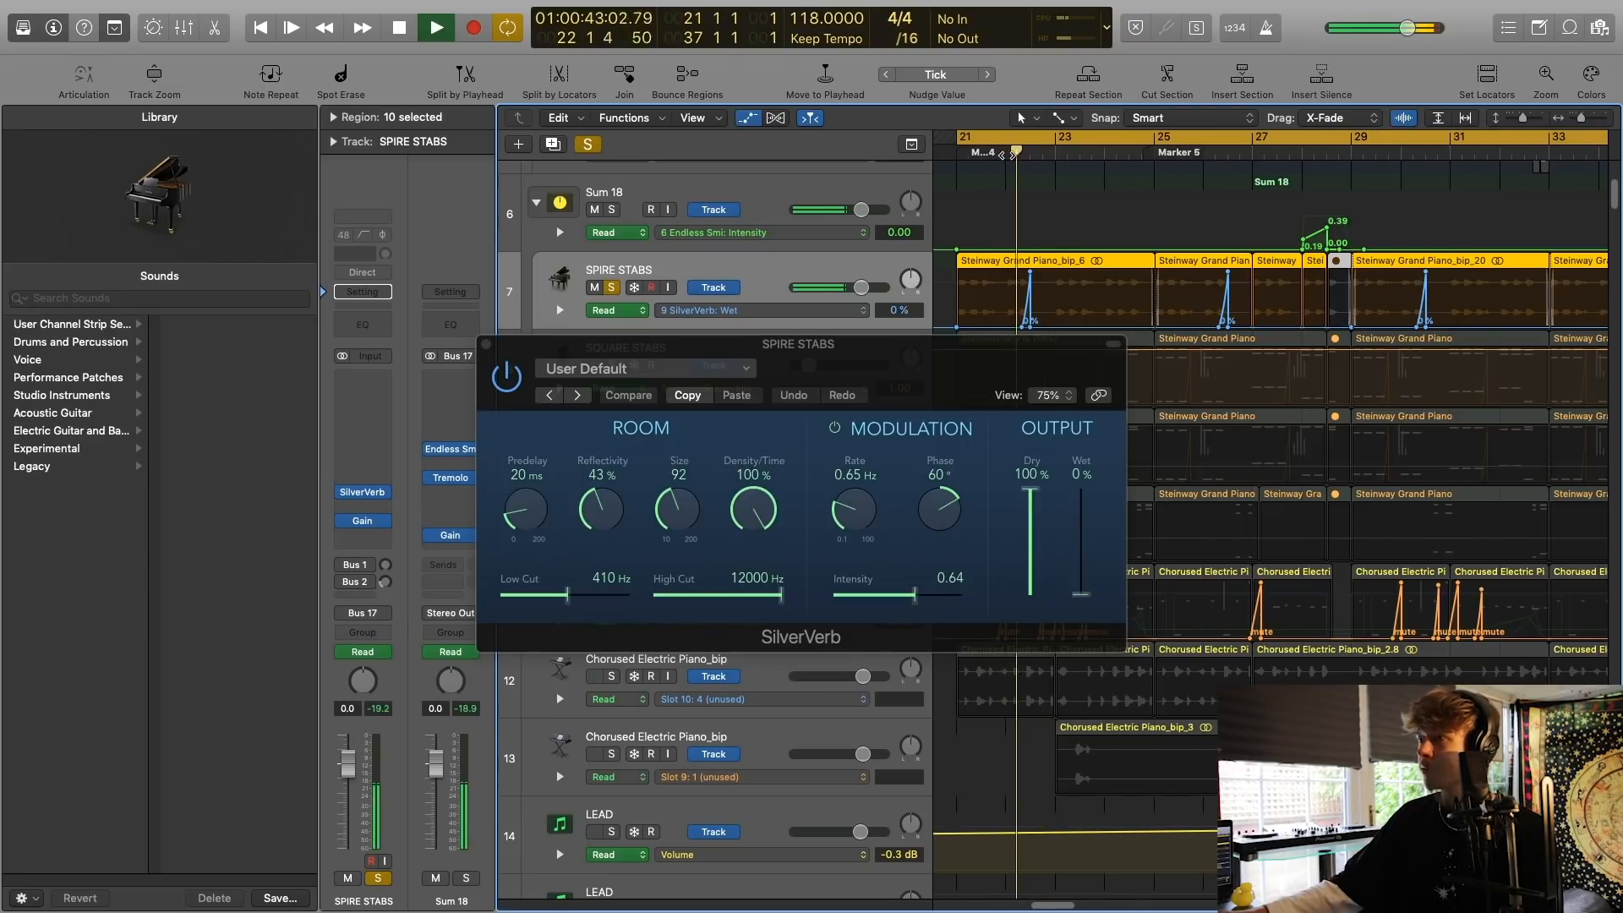
key(space)
click(486, 344)
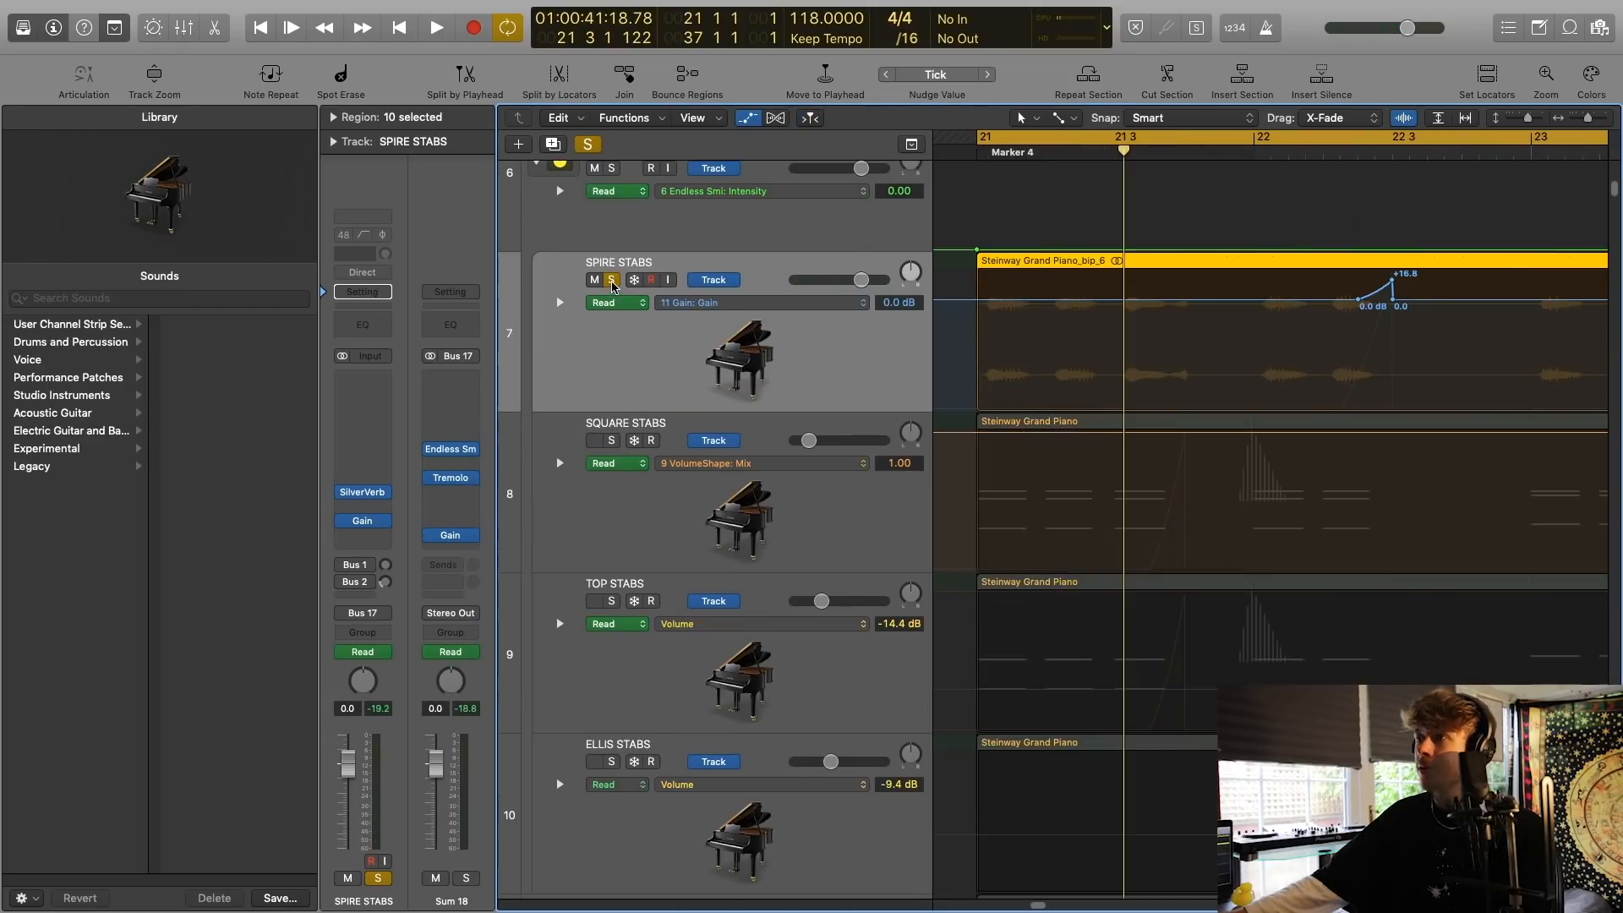
click(612, 280)
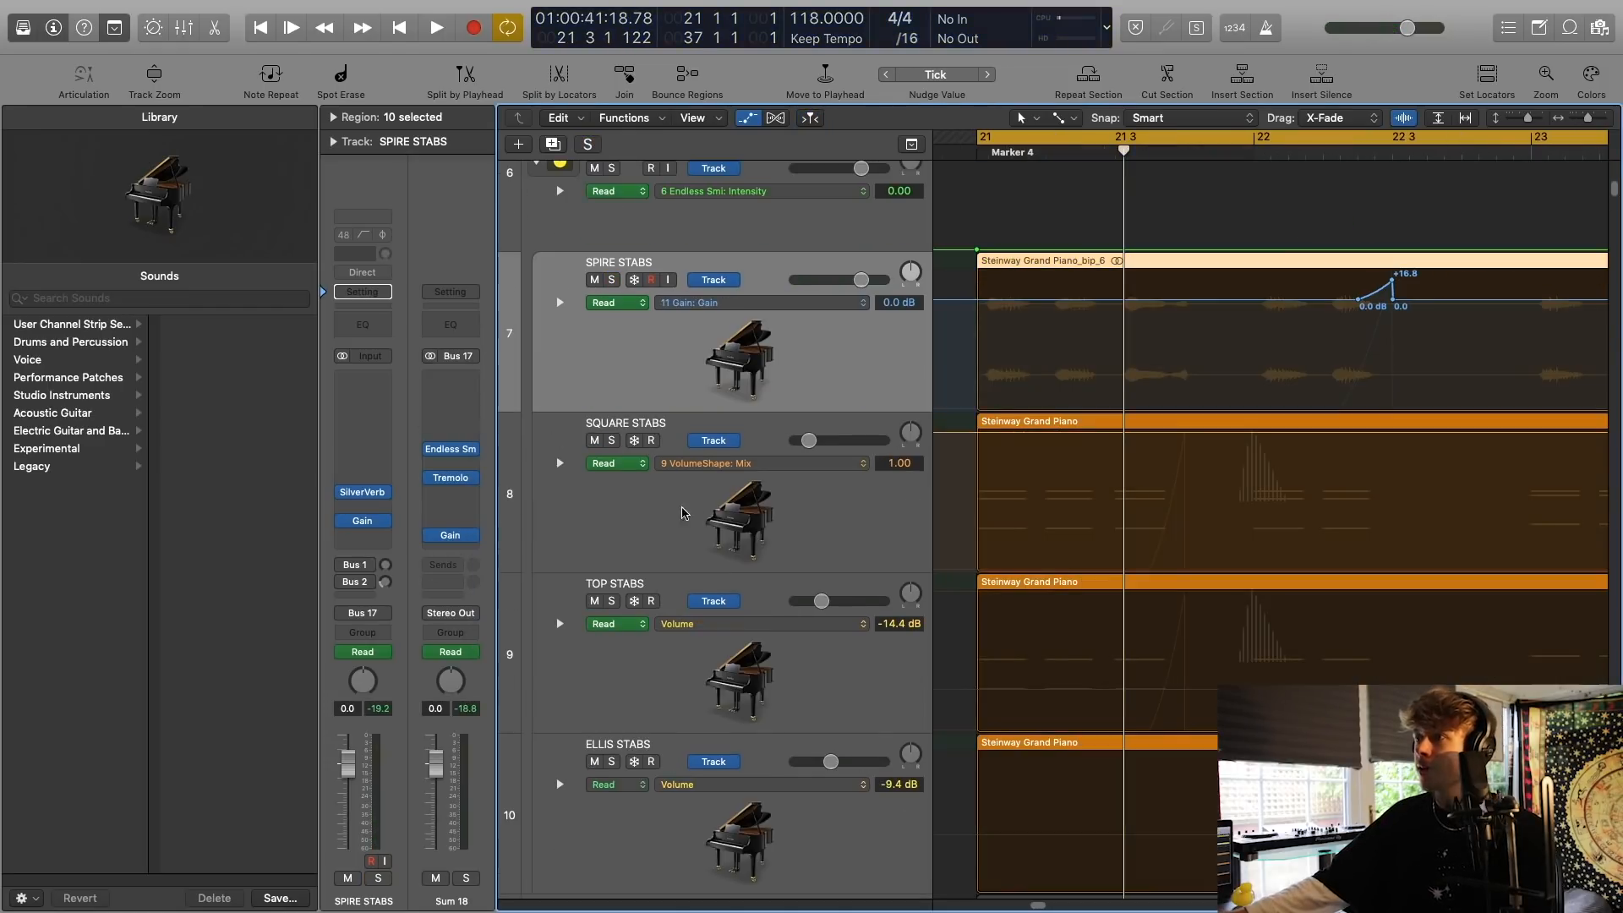
Audition the SQUARE STABS track in solo and open its Chorus plug-in.
click(654, 513)
click(612, 441)
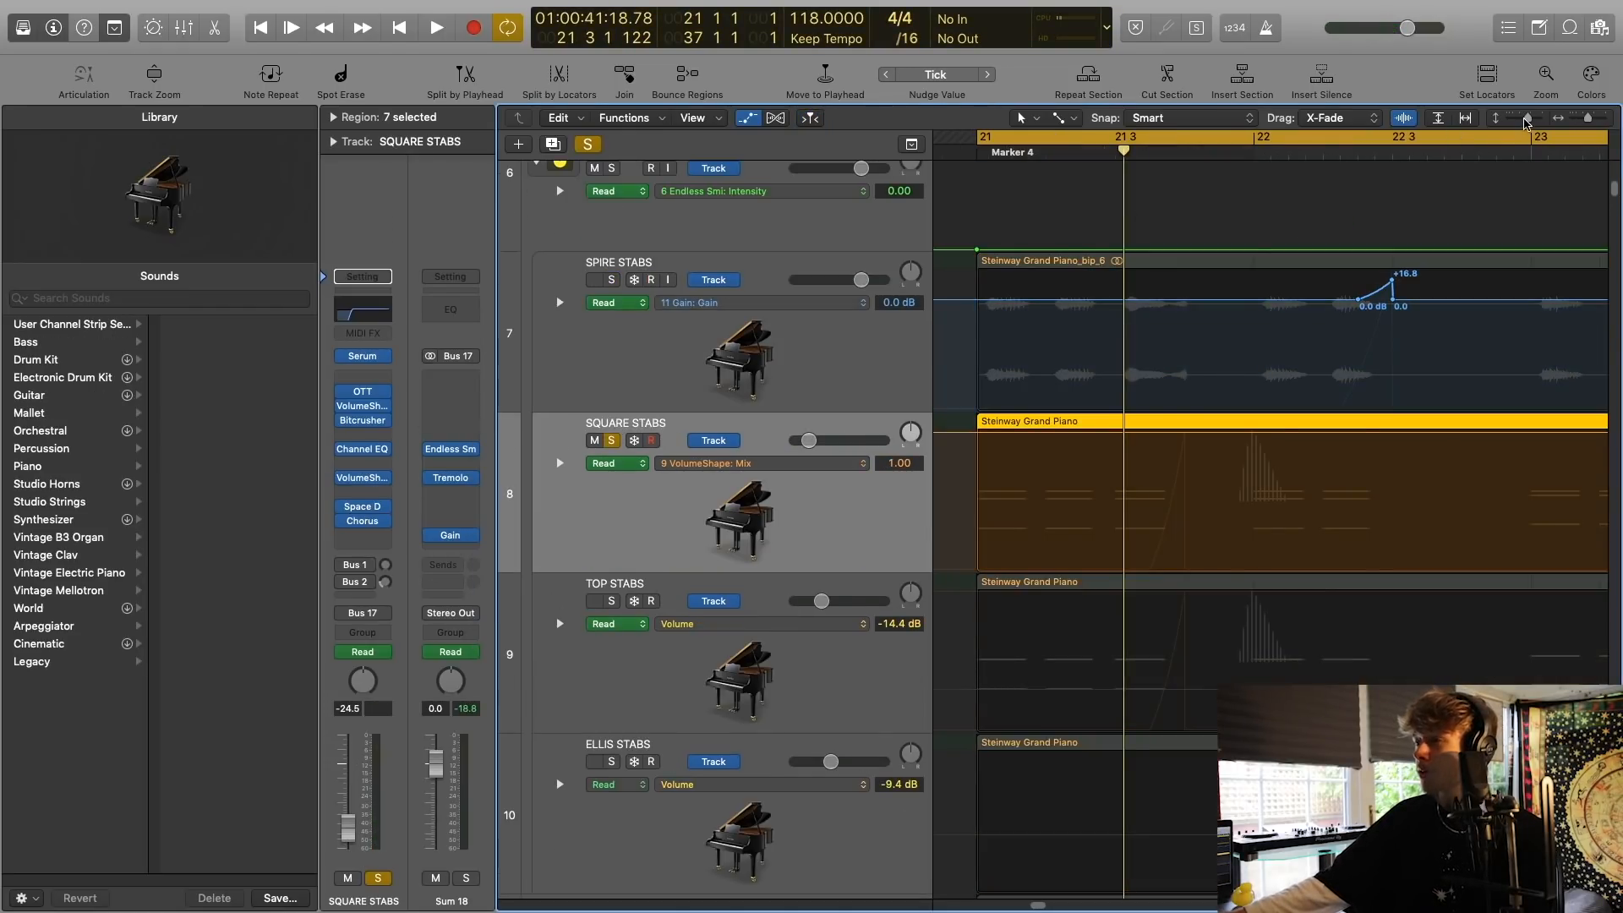
drag(1526, 123, 1520, 120)
key(space)
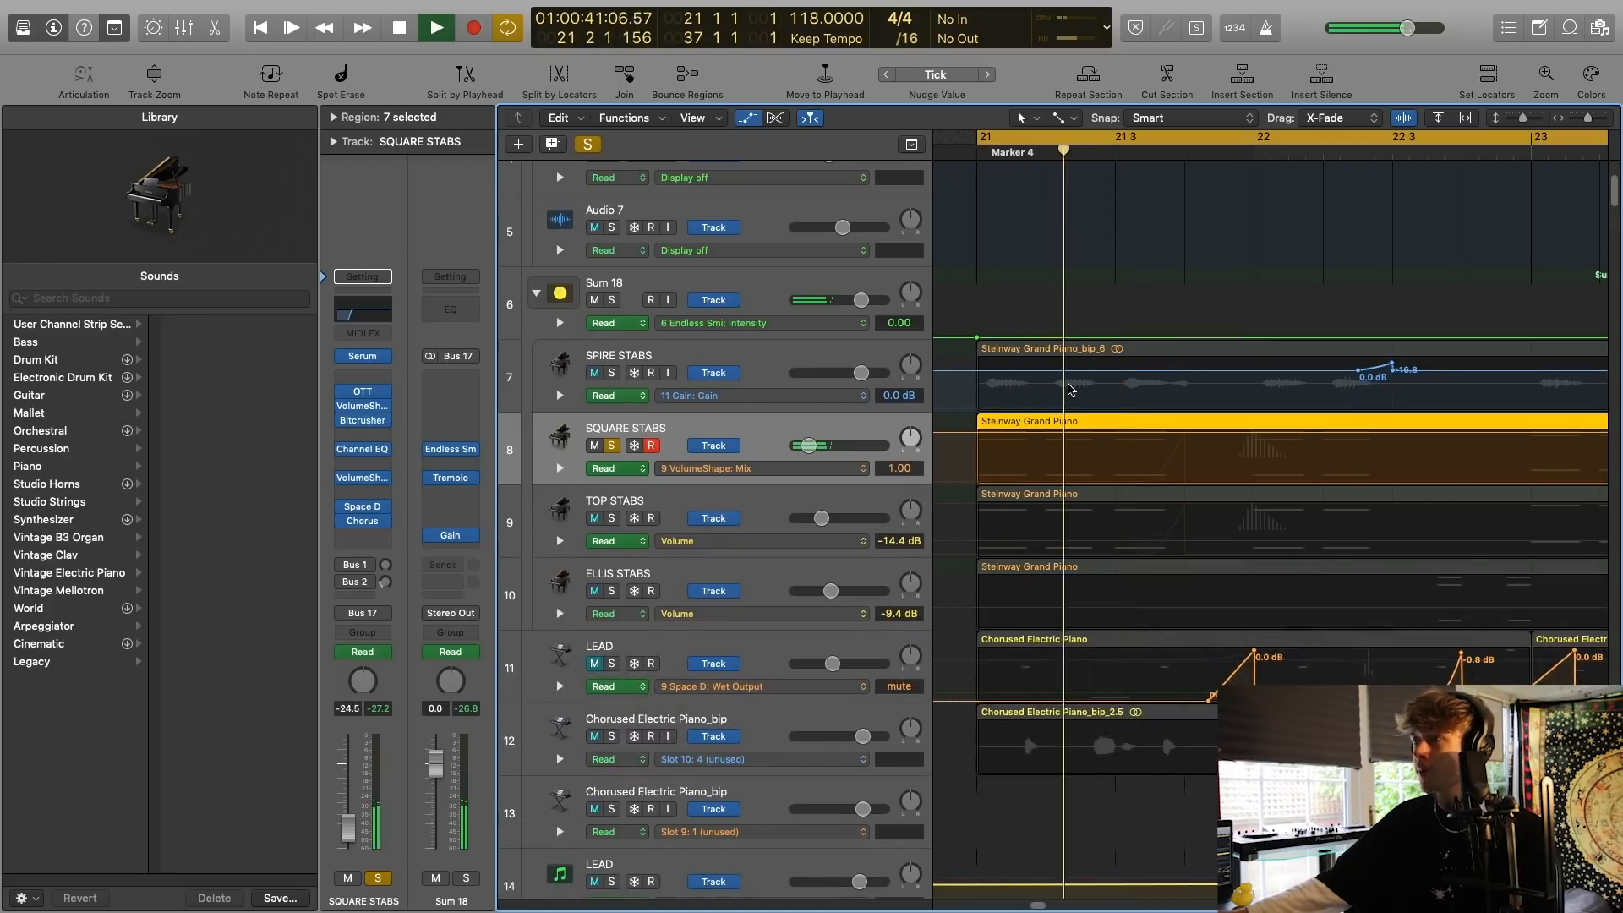
key(space)
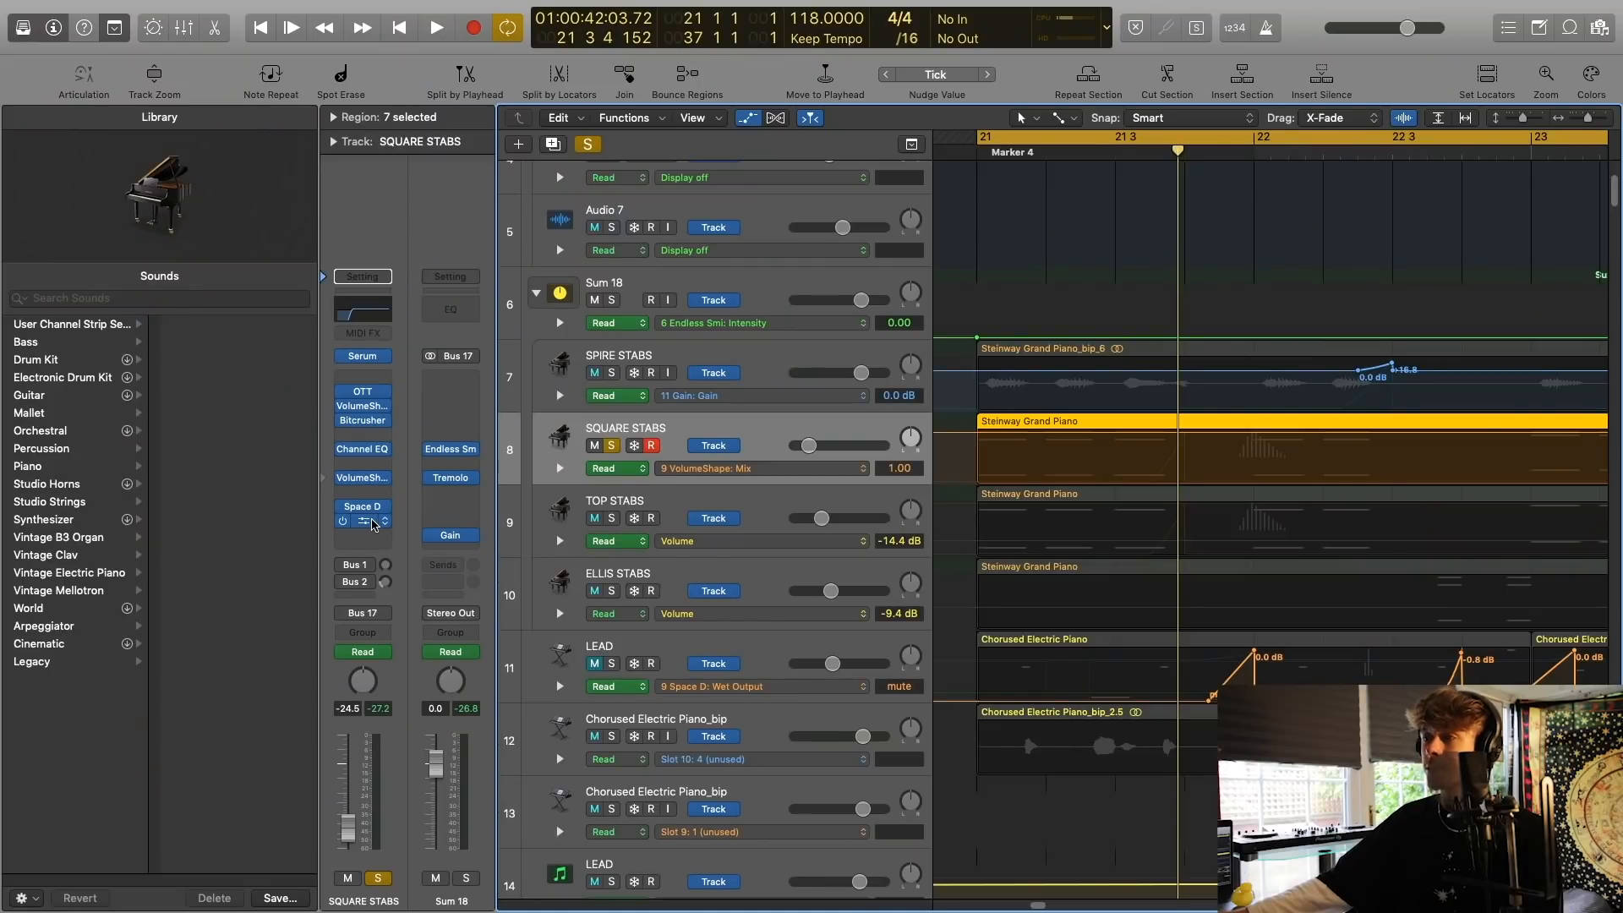
click(372, 524)
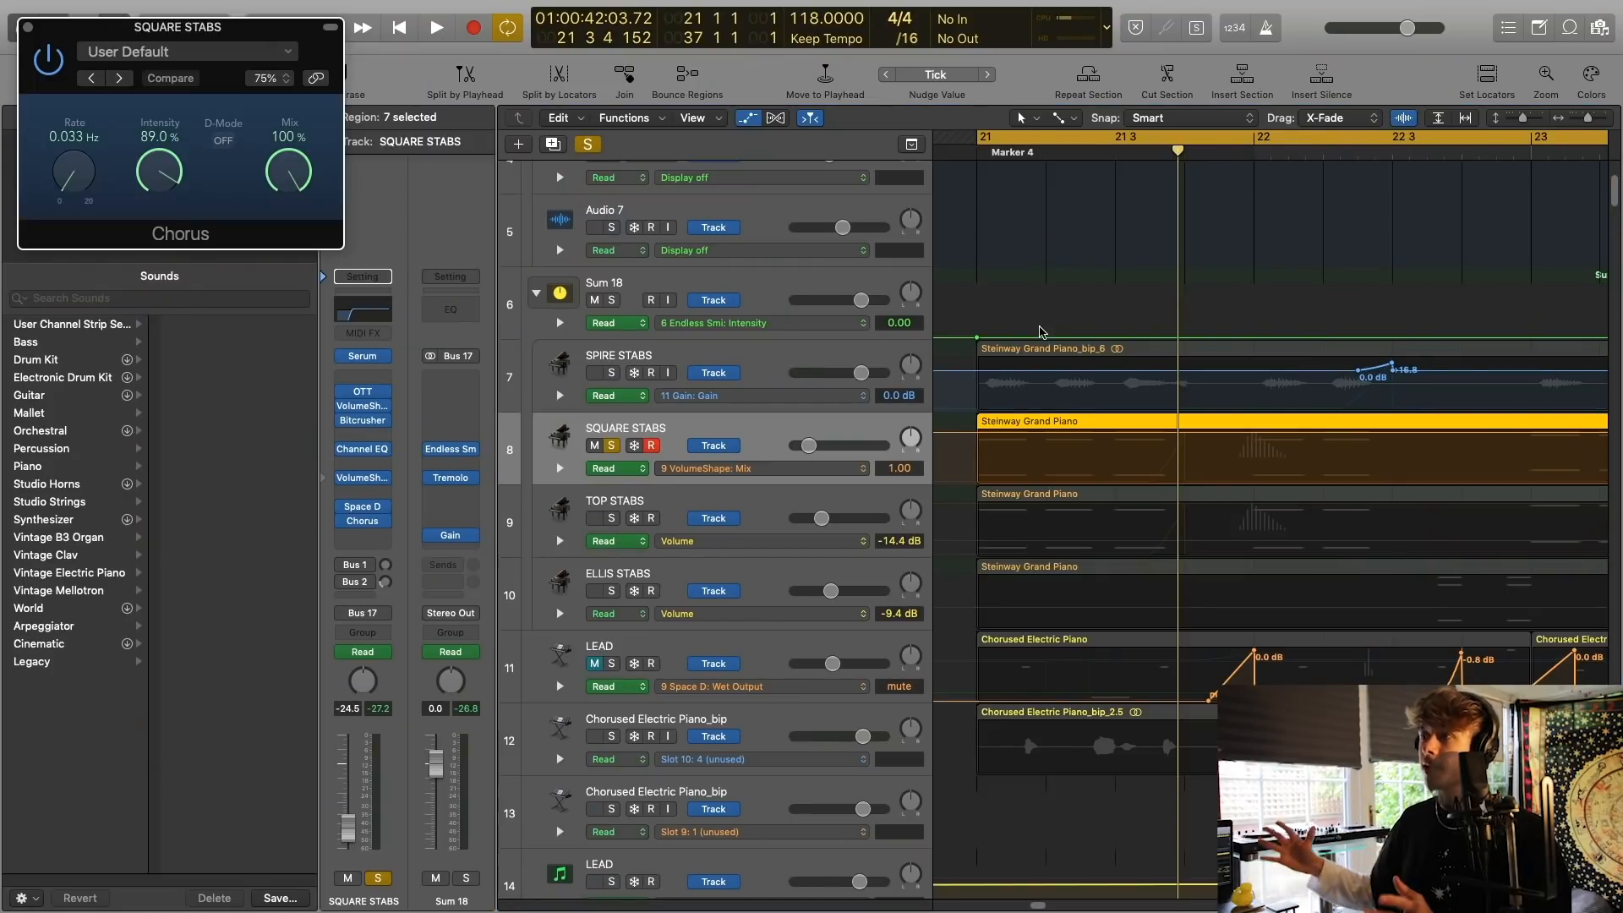
Add SPIRE STABS to the SQUARE STABS solo and play both together.
click(618, 378)
click(614, 373)
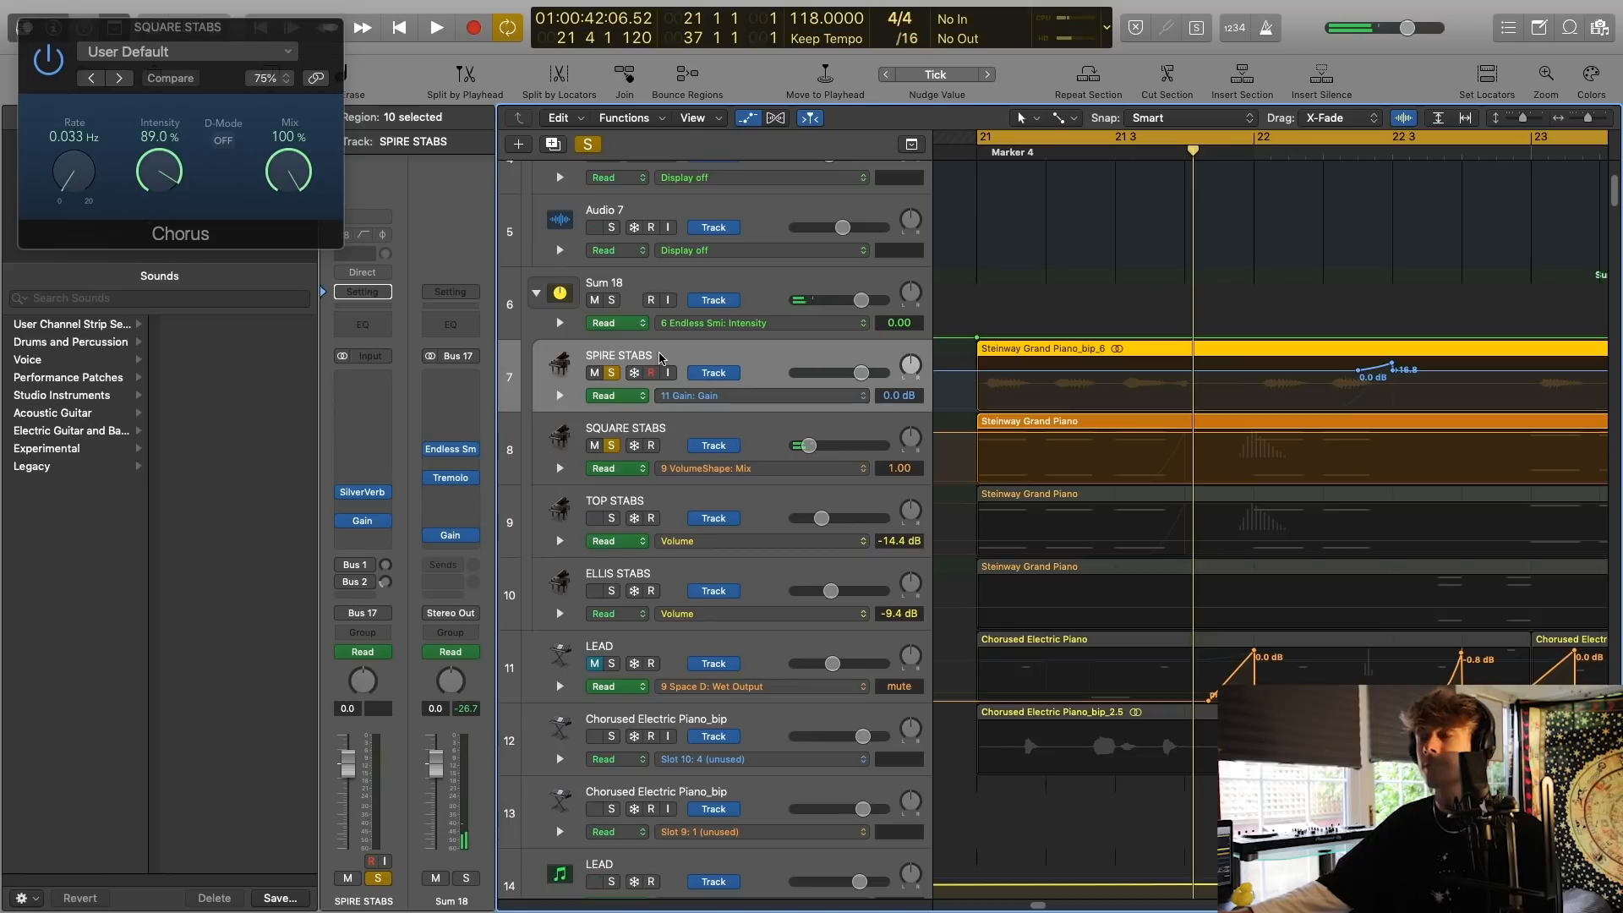
key(shift+space)
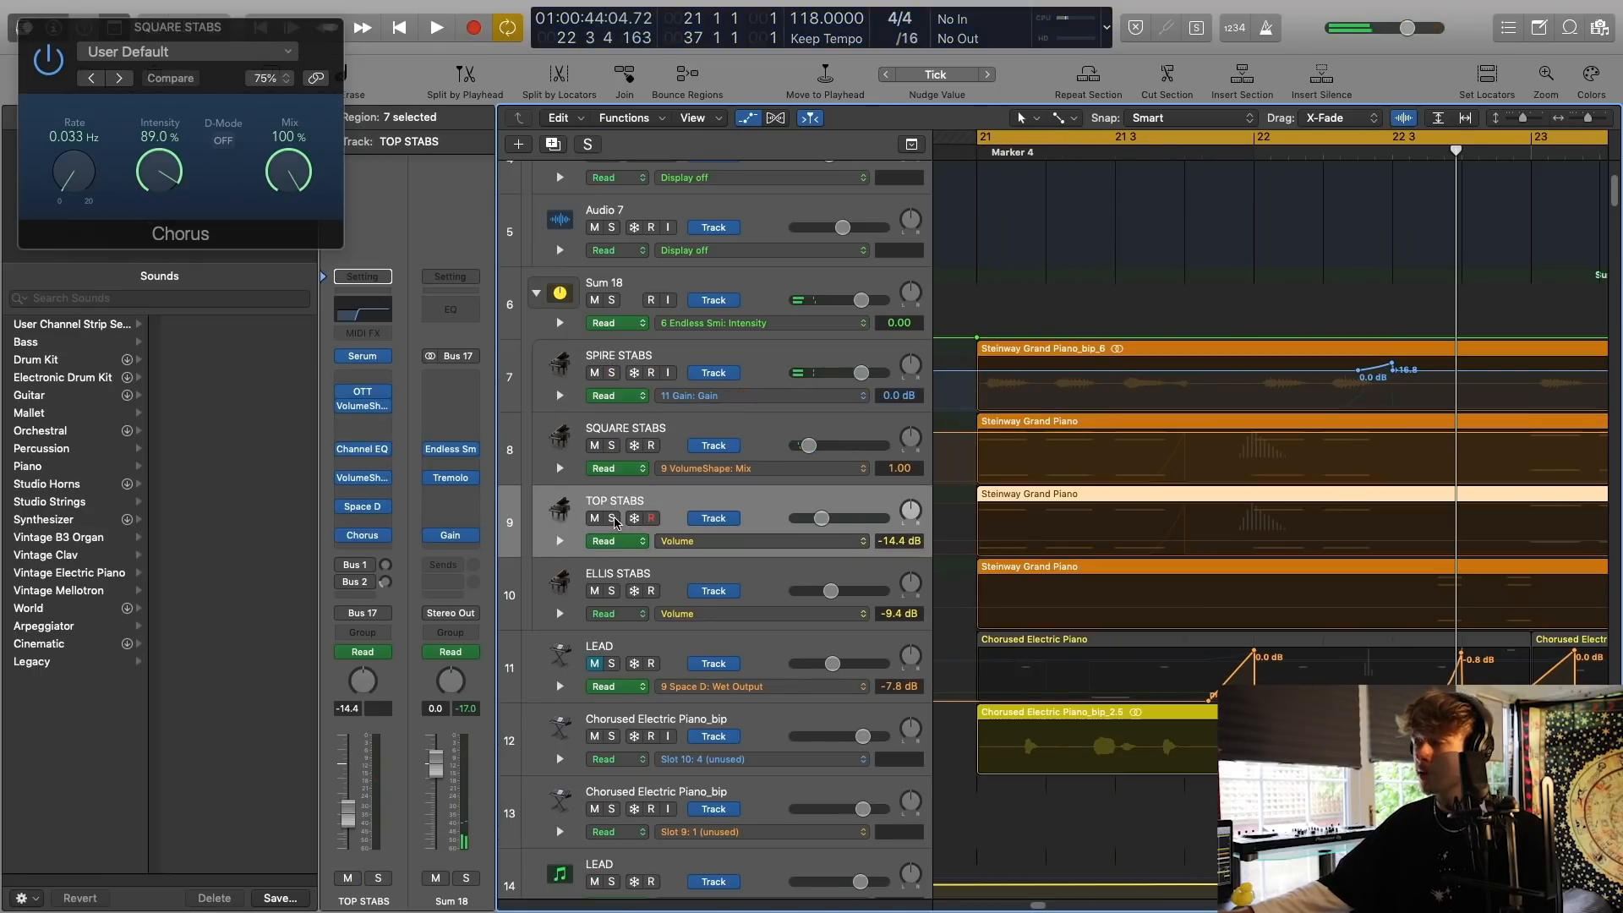
Audition the TOP STABS track in solo and close its Serum window and the SQUARE STABS Chorus window.
click(612, 518)
key(shift+space)
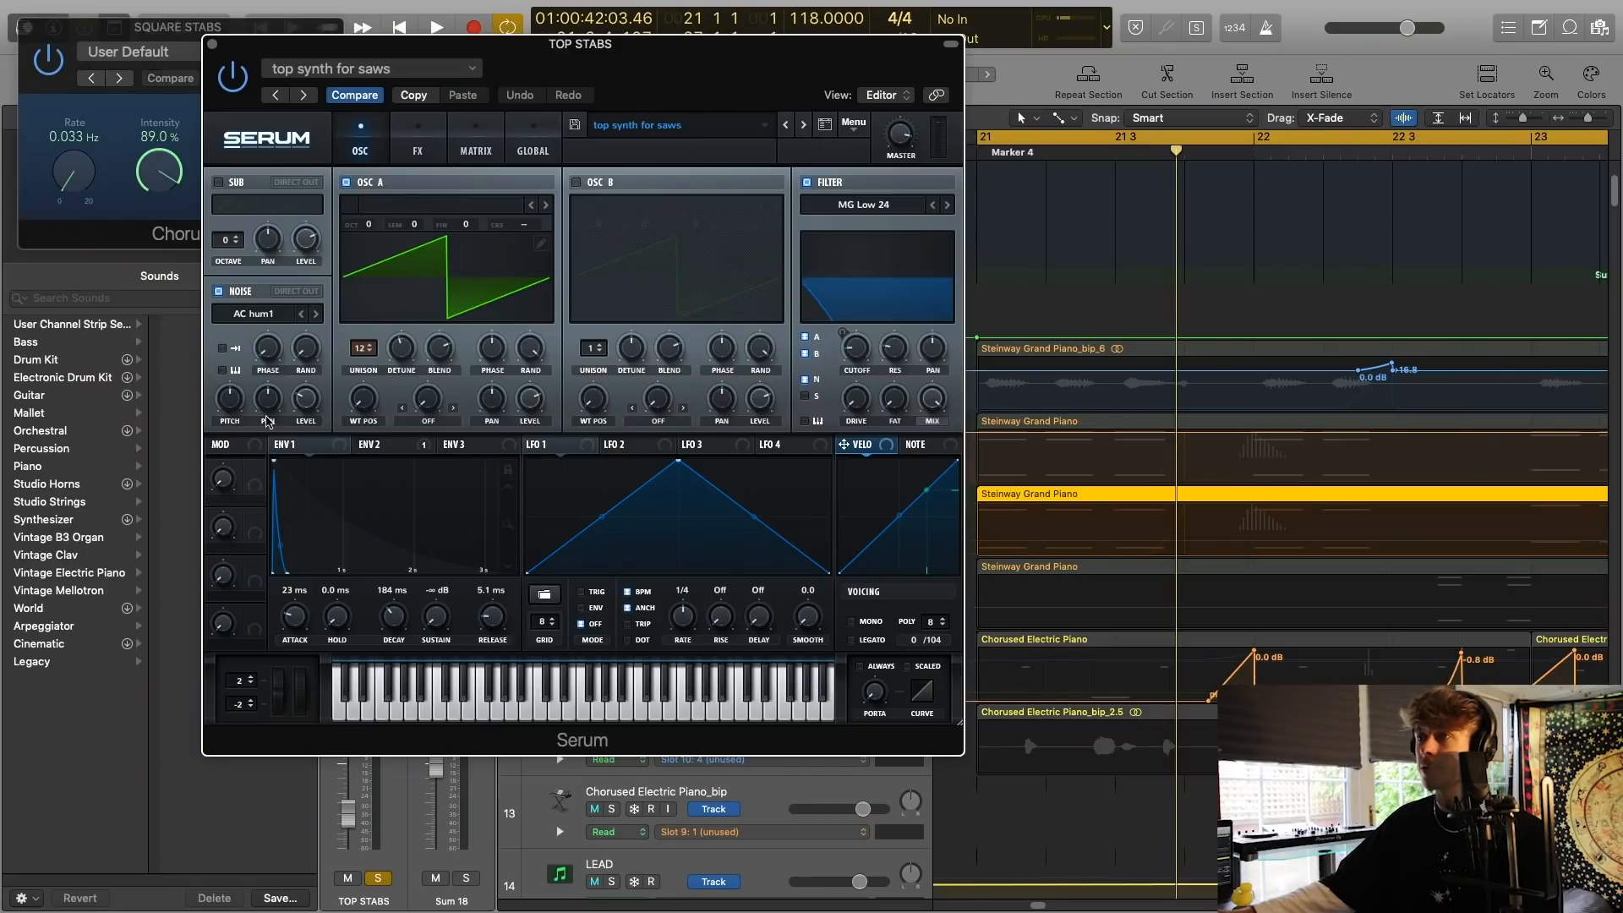
click(212, 45)
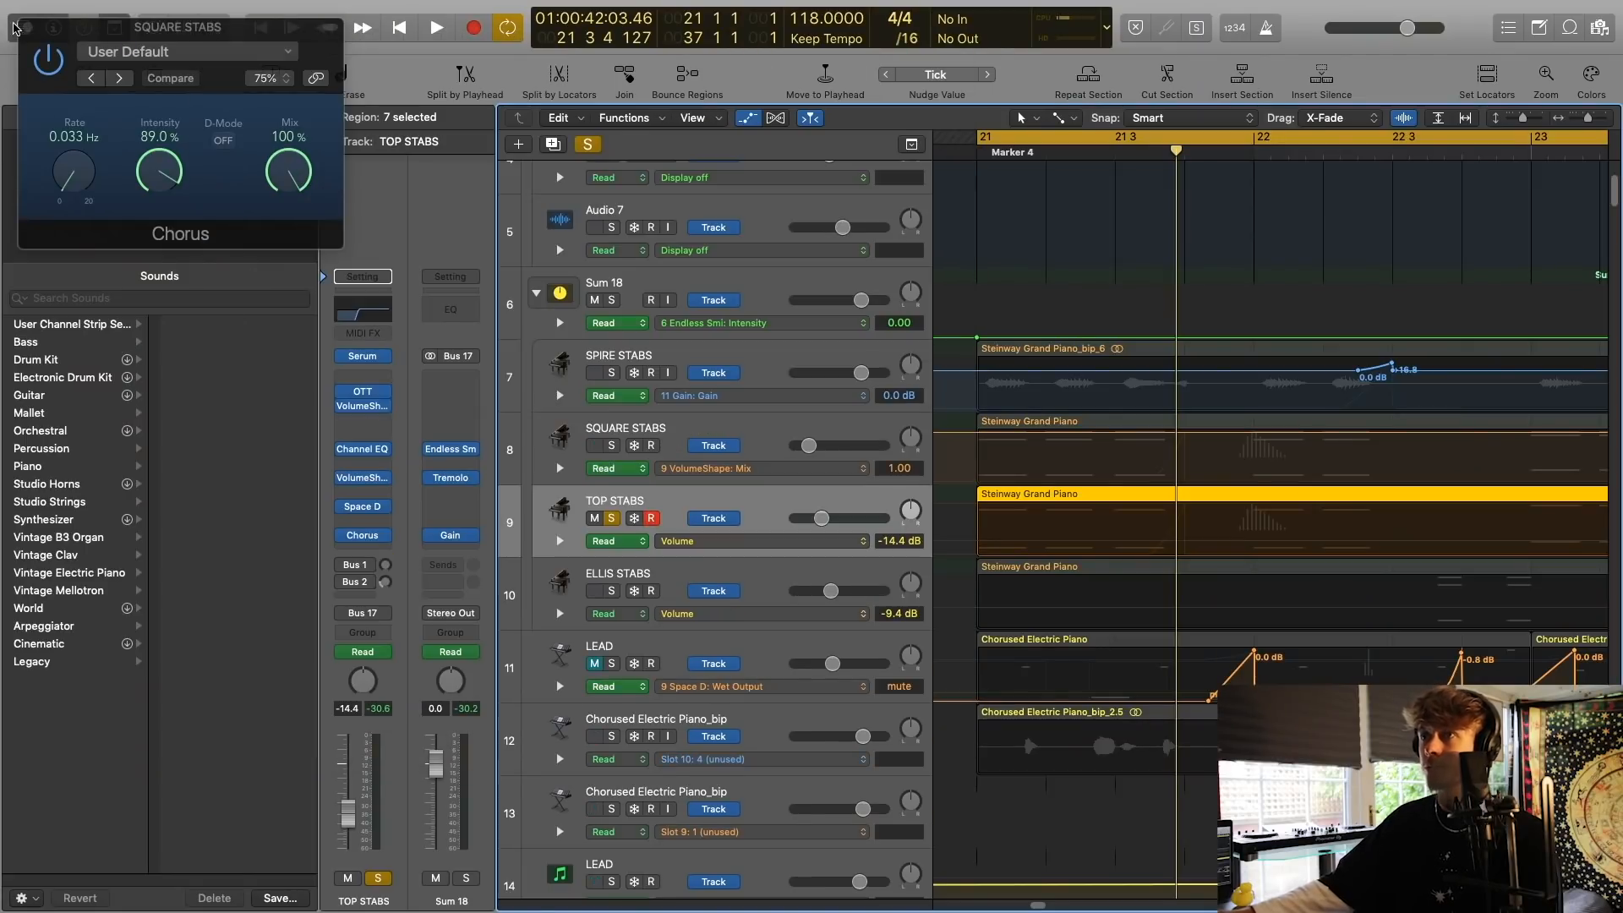
click(26, 29)
key(space)
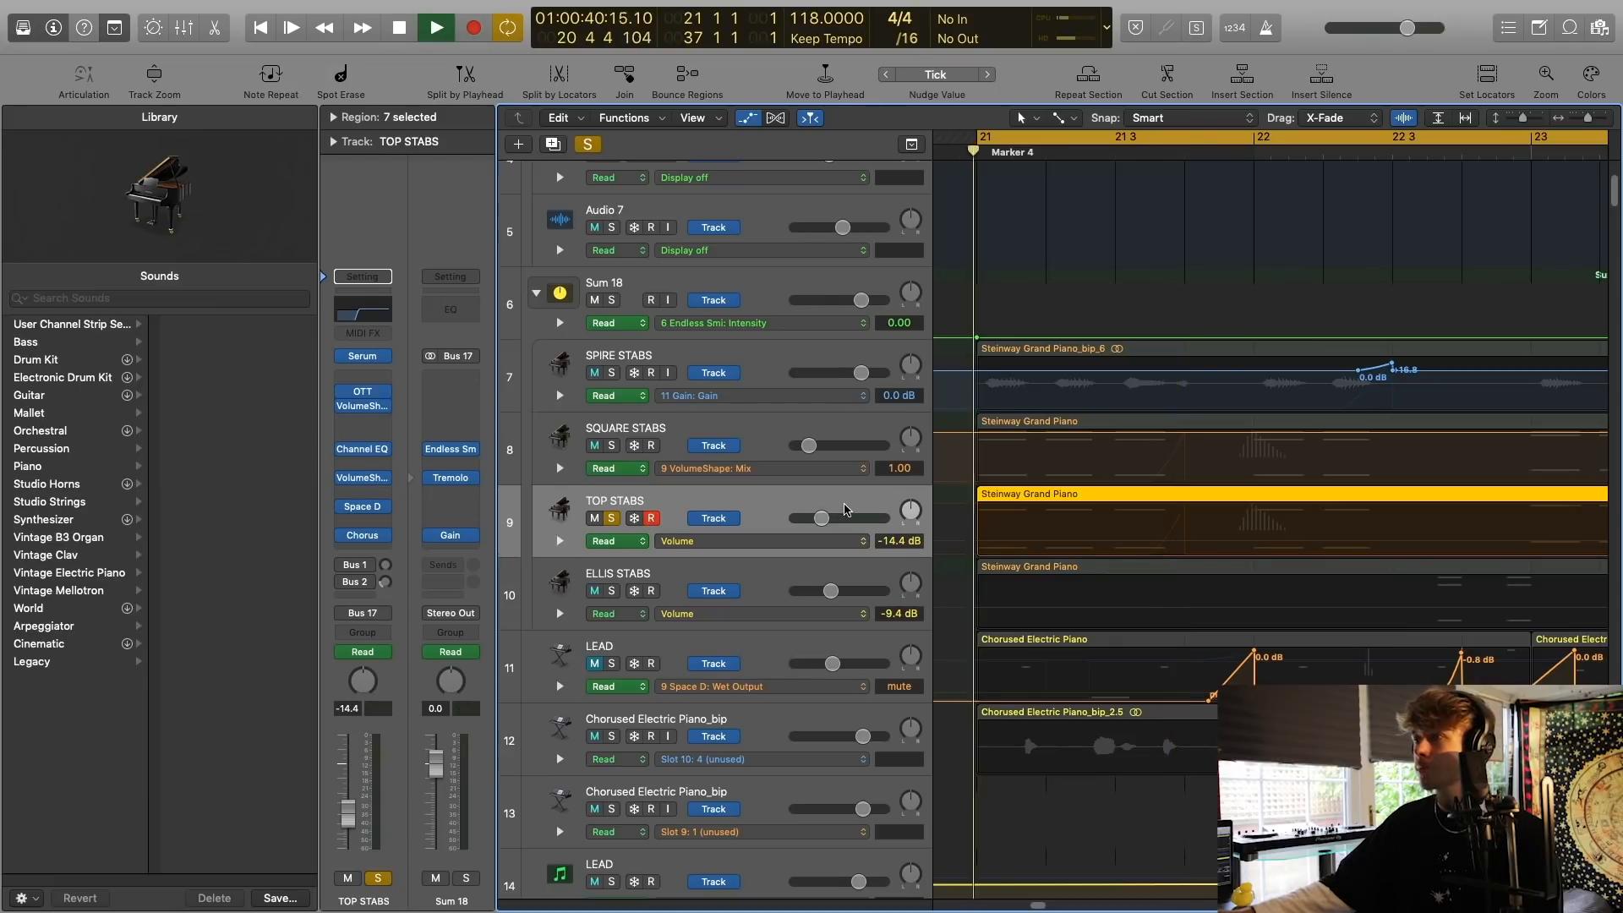
key(space)
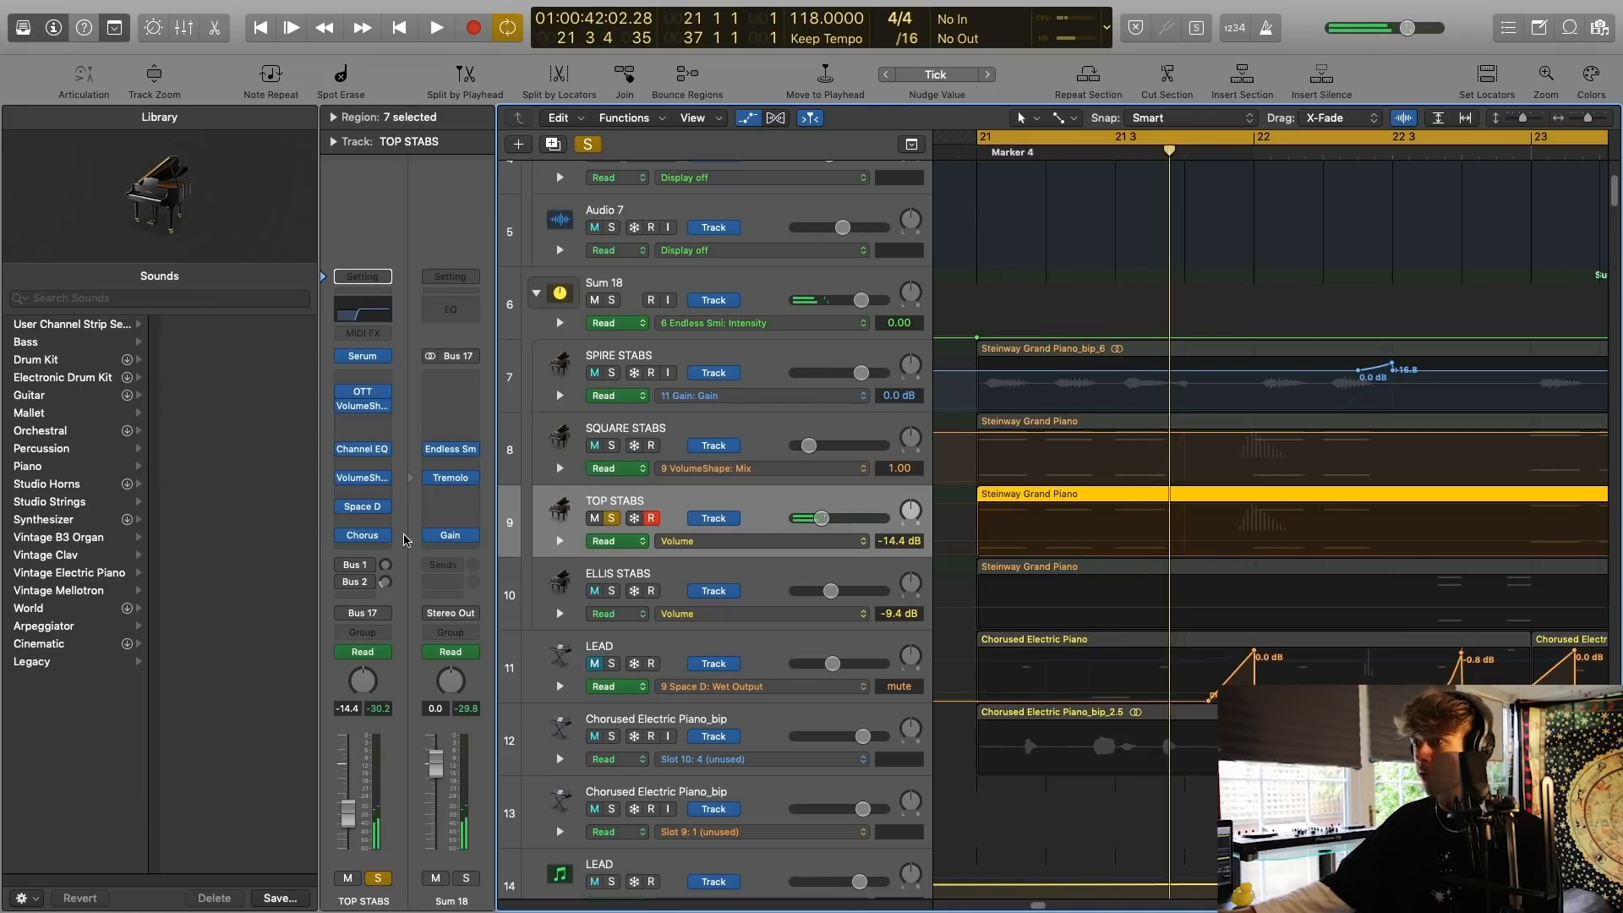
Add SQUARE STABS to the TOP STABS solo and play the two tracks together.
click(611, 446)
key(space)
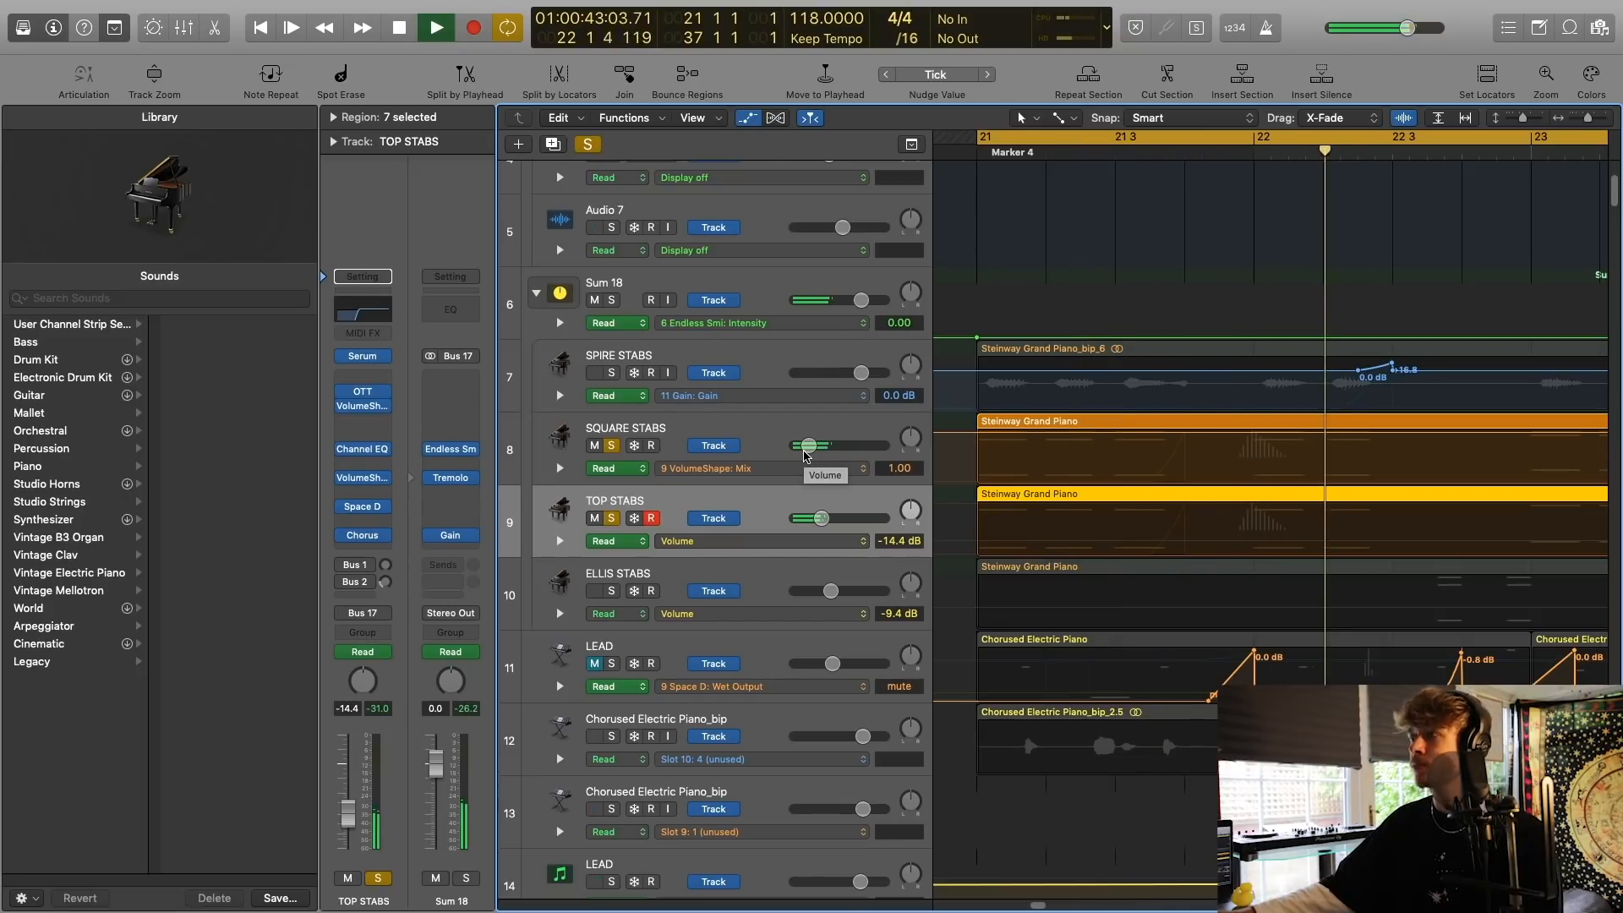
key(space)
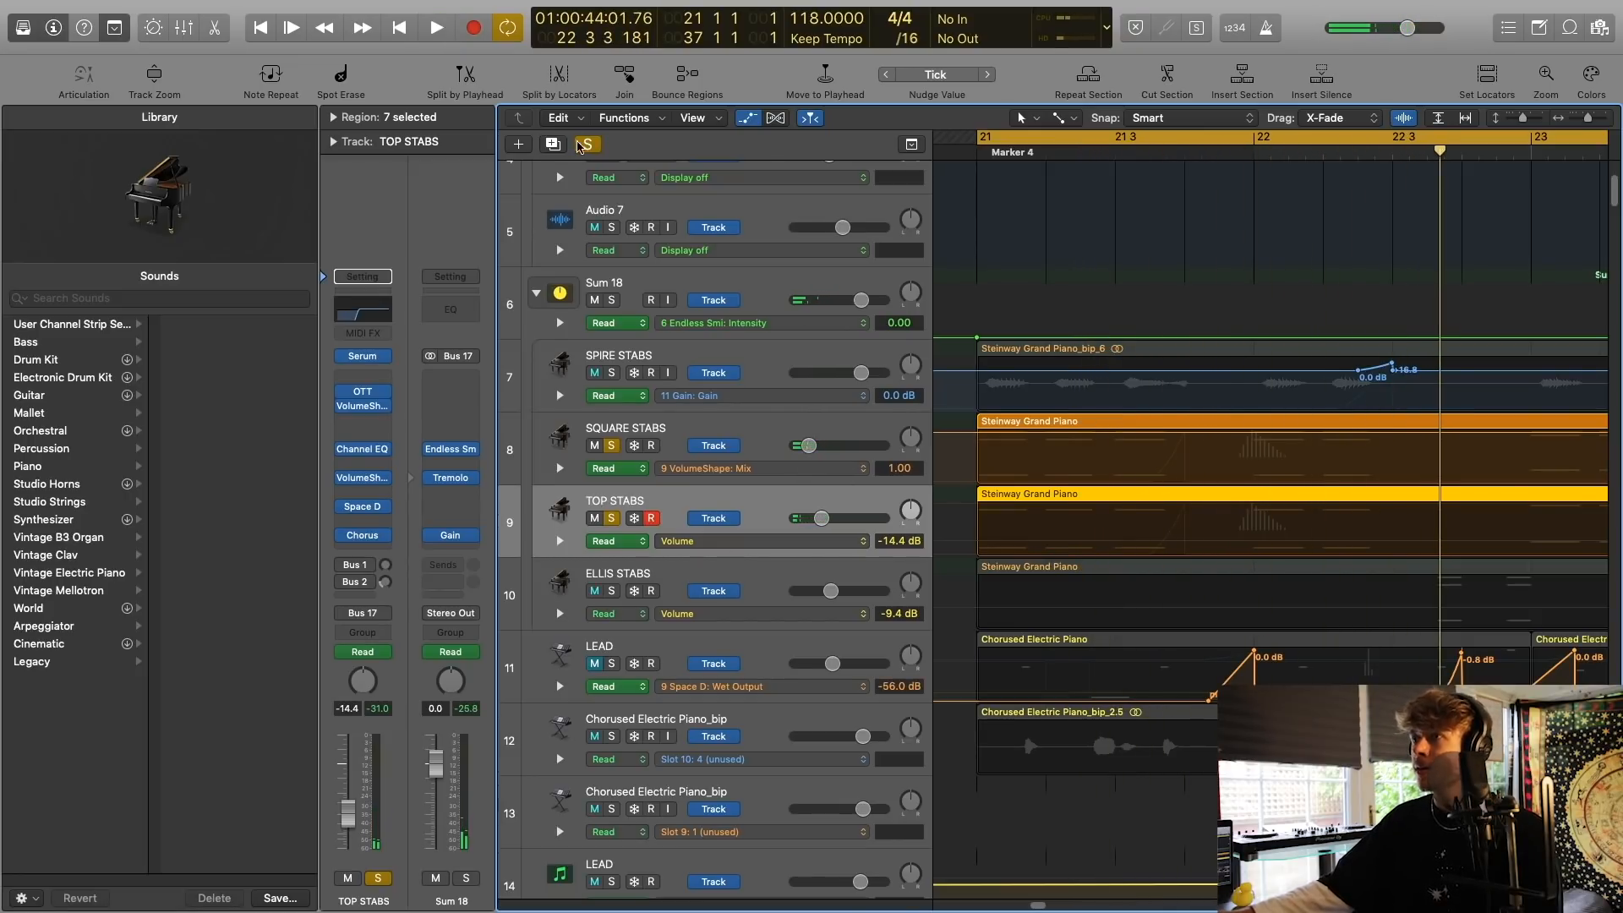
Clear all solos, select the ELLIS STABS track and hide the track automation.
click(579, 144)
click(557, 578)
scroll(1399, 187, right, 2)
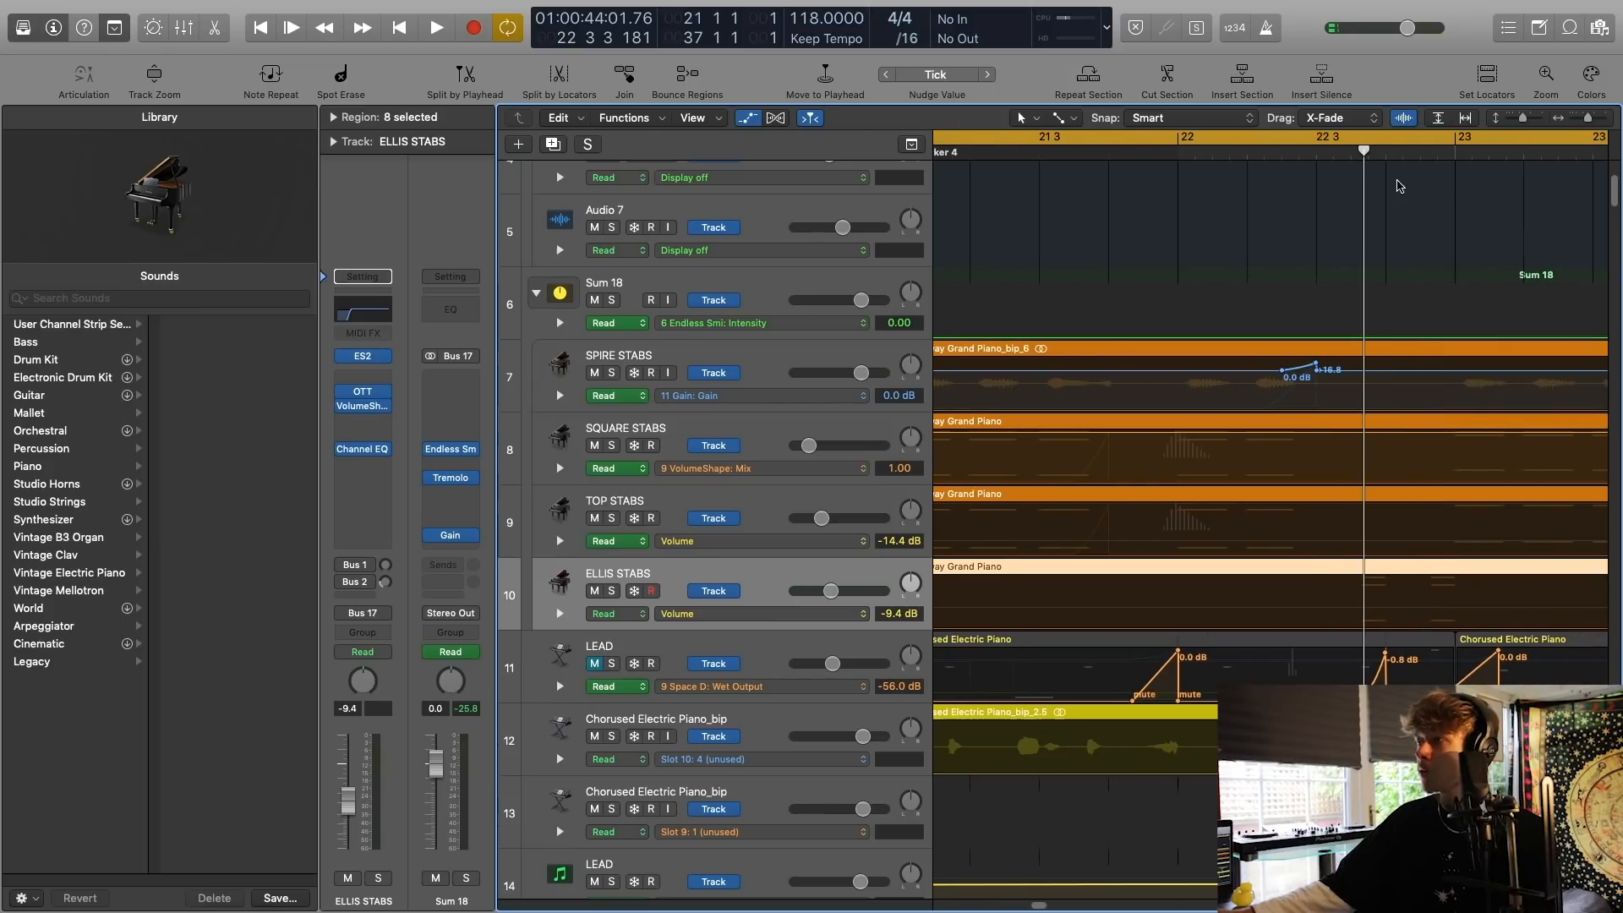
drag(1588, 119, 1585, 120)
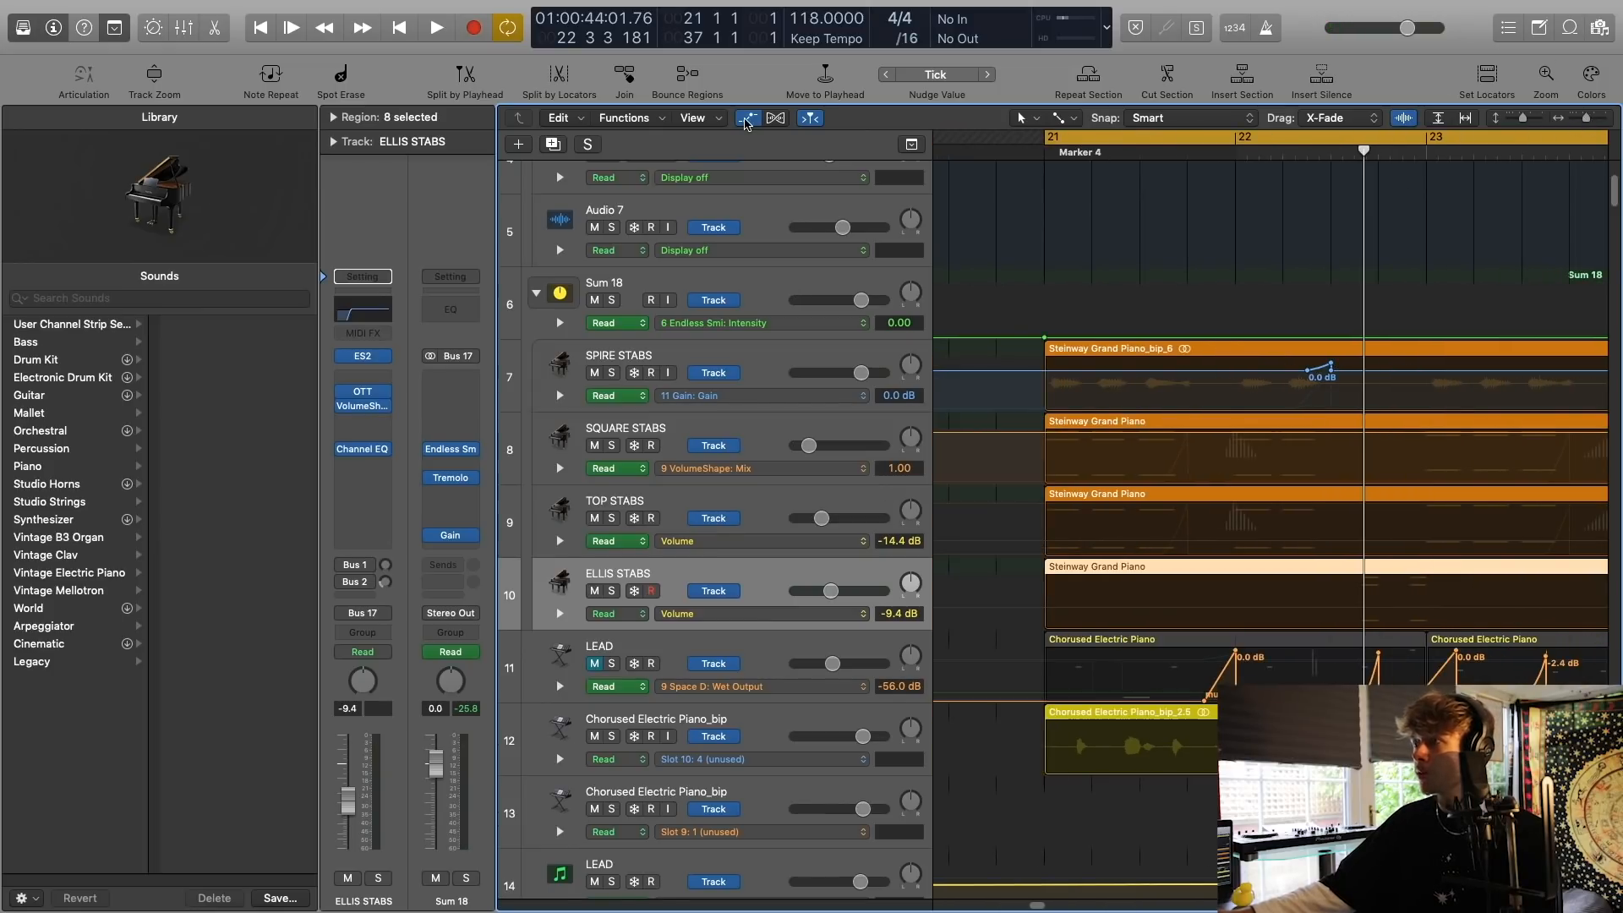
click(747, 119)
Compare the PLUCK BASS regions with the stab regions and reselect the ELLIS STABS track.
scroll(1097, 442, right, 2)
scroll(1096, 444, down, 10)
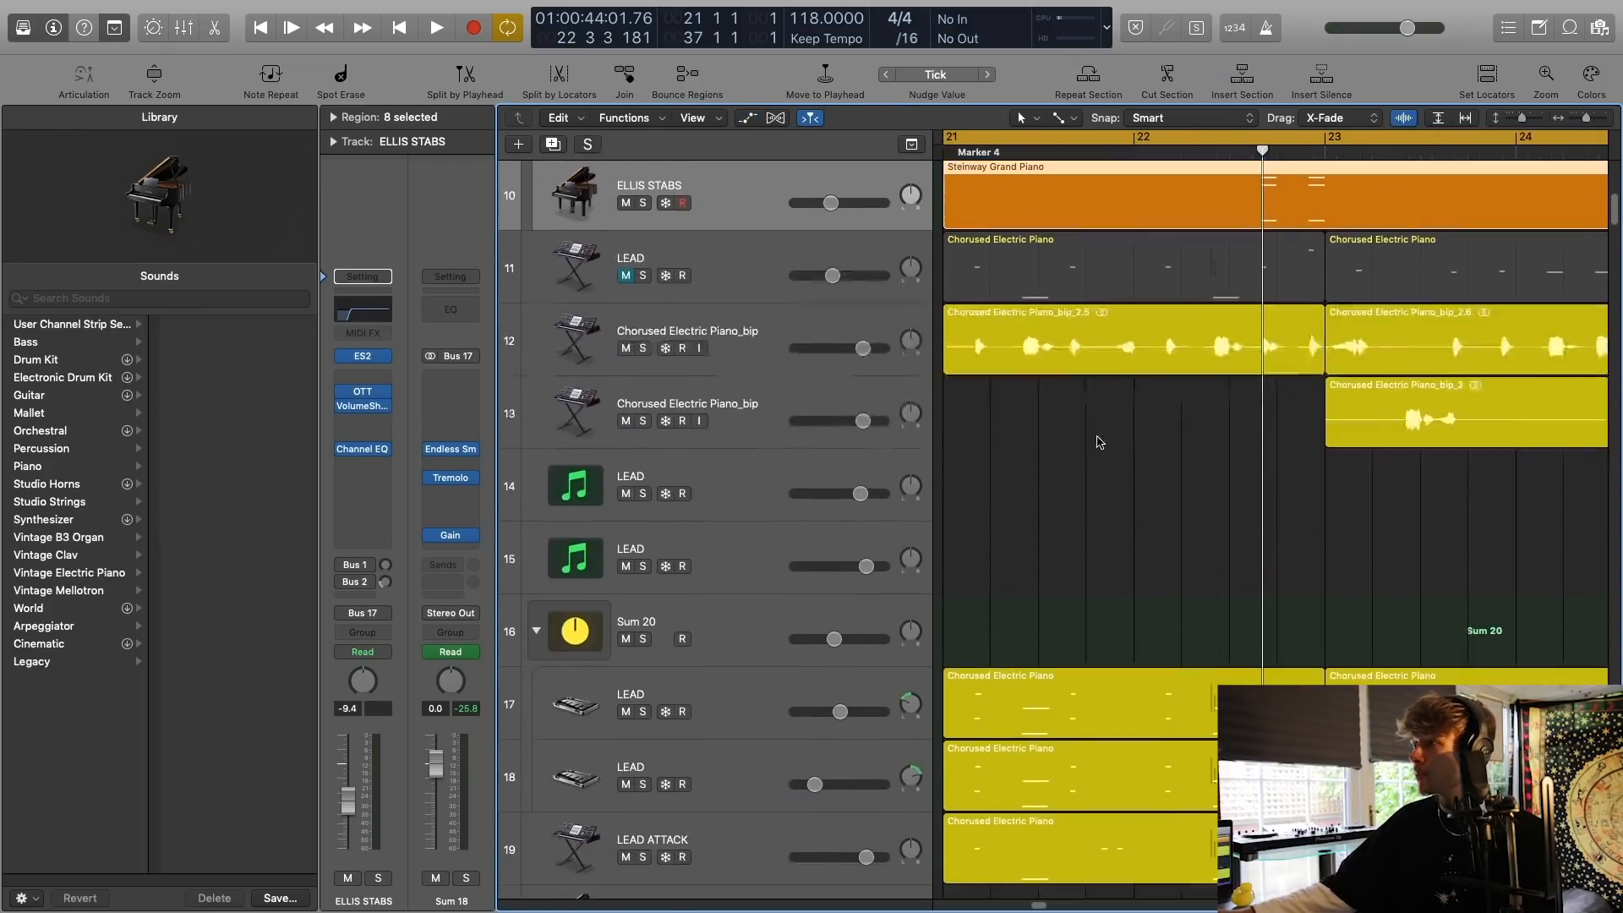
click(820, 514)
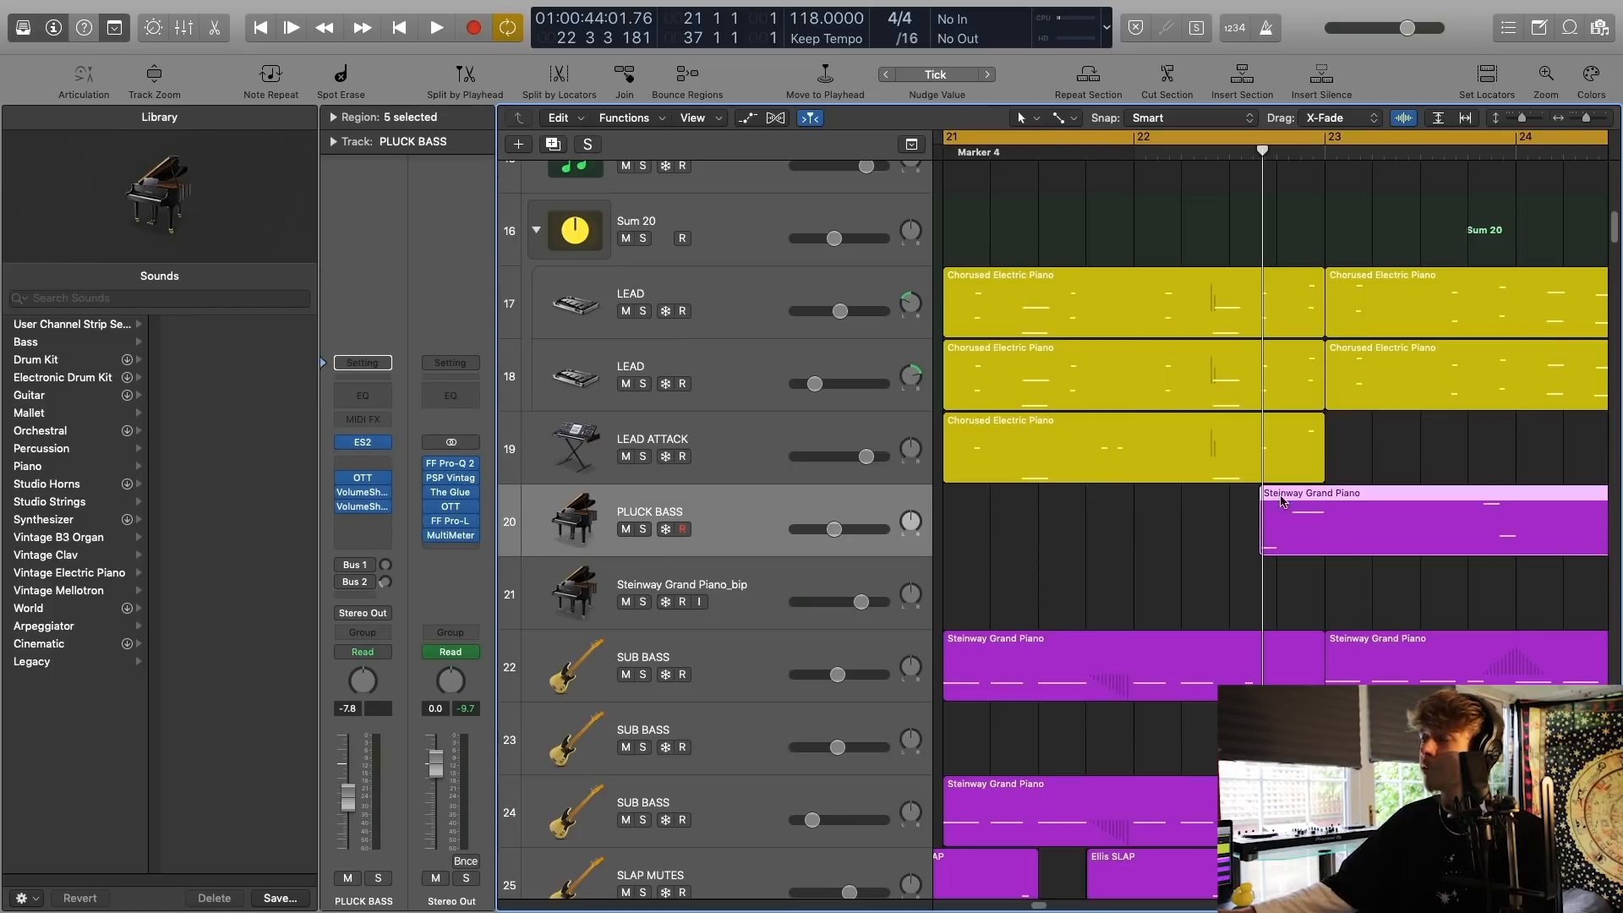
scroll(1280, 435, up, 10)
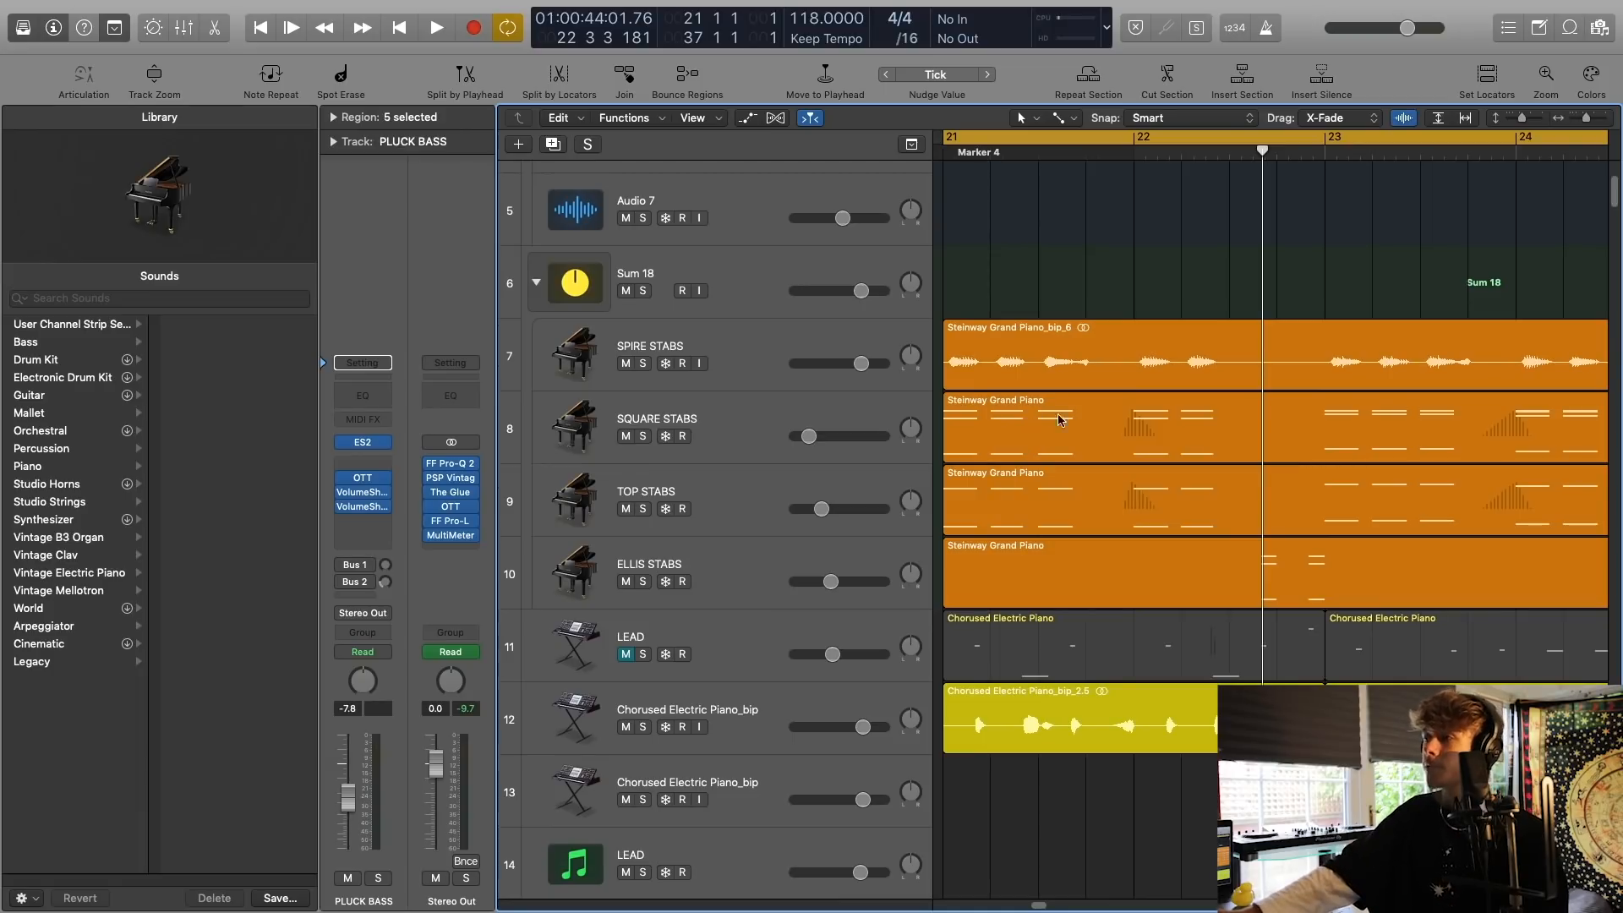
click(765, 555)
scroll(945, 508, down, 1)
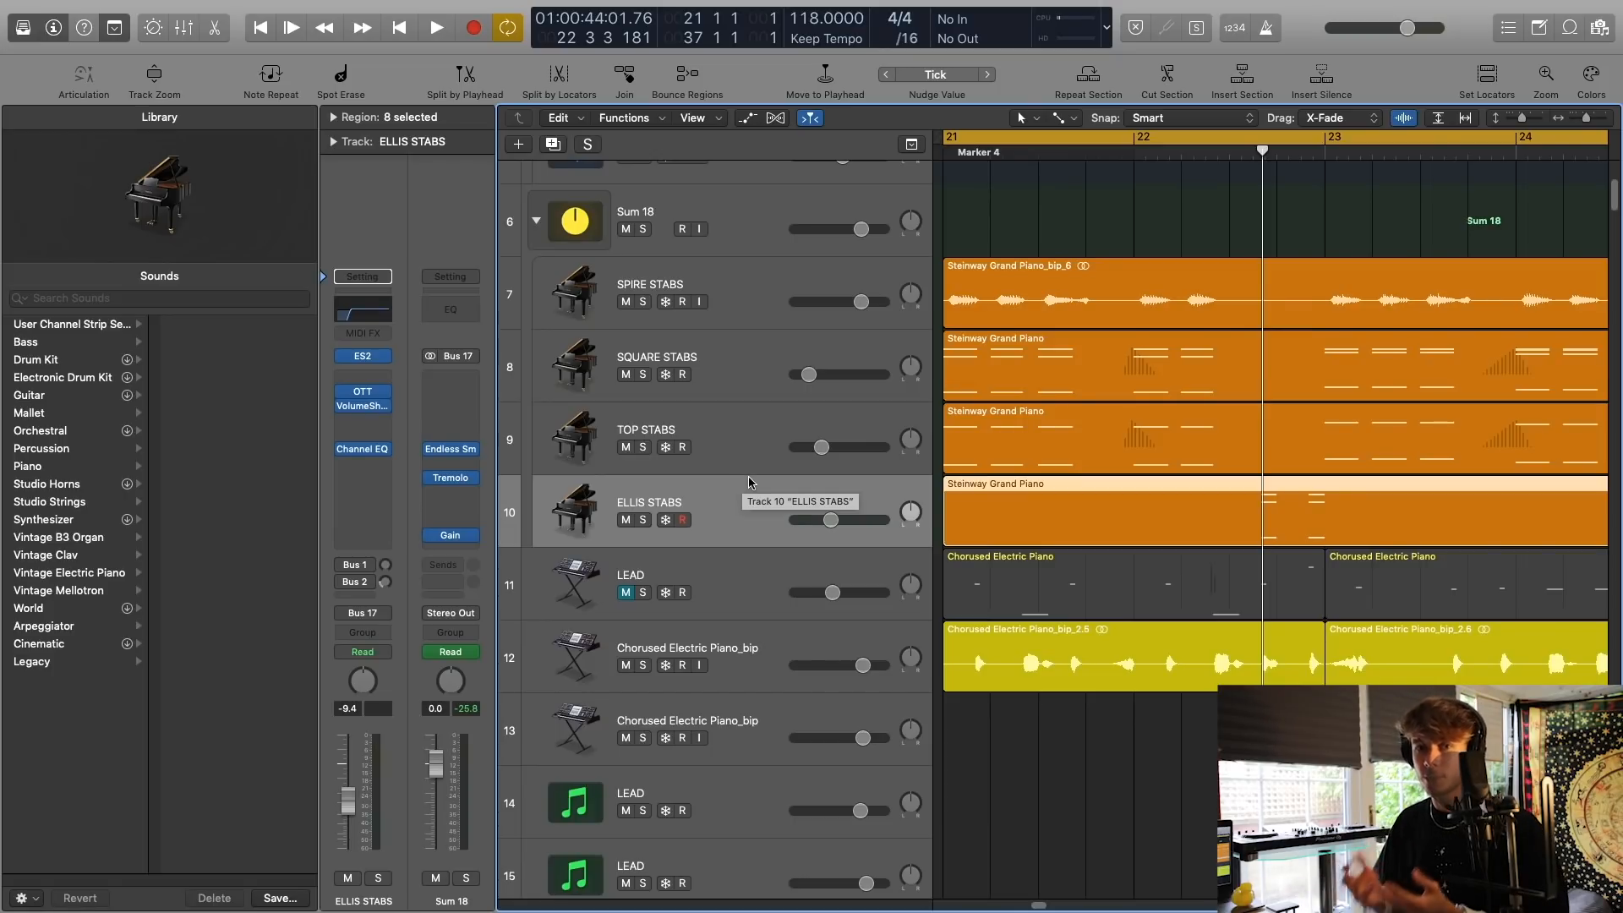
Solo the four stab tracks, SPIRE, SQUARE, TOP and ELLIS STABS, and play them together from bar 21.
drag(1522, 117, 1517, 121)
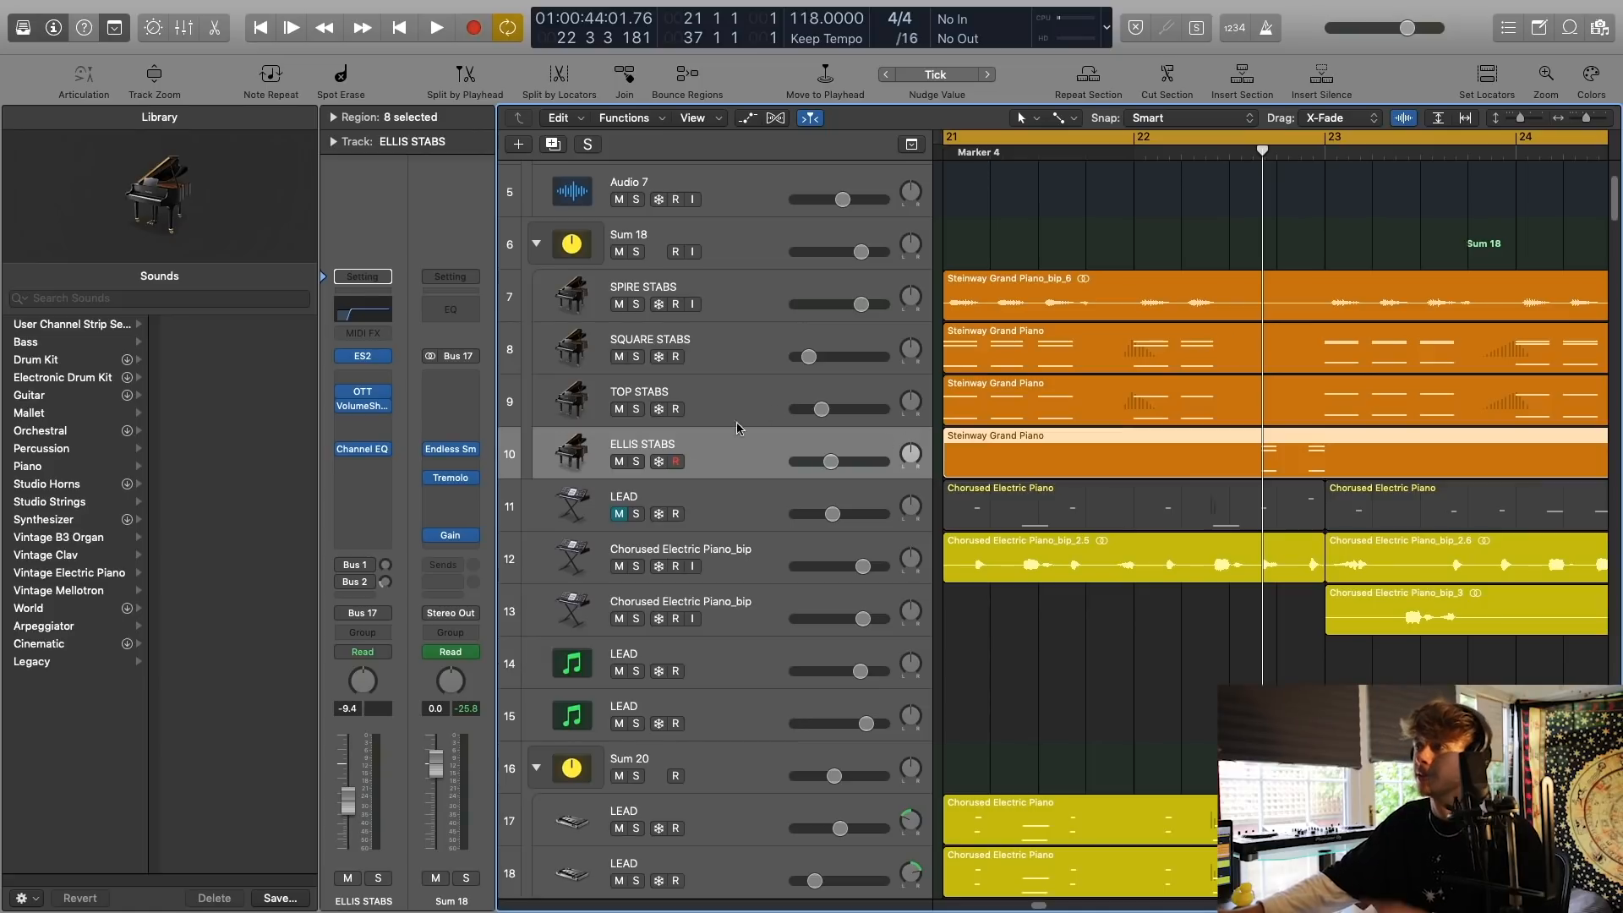
click(637, 461)
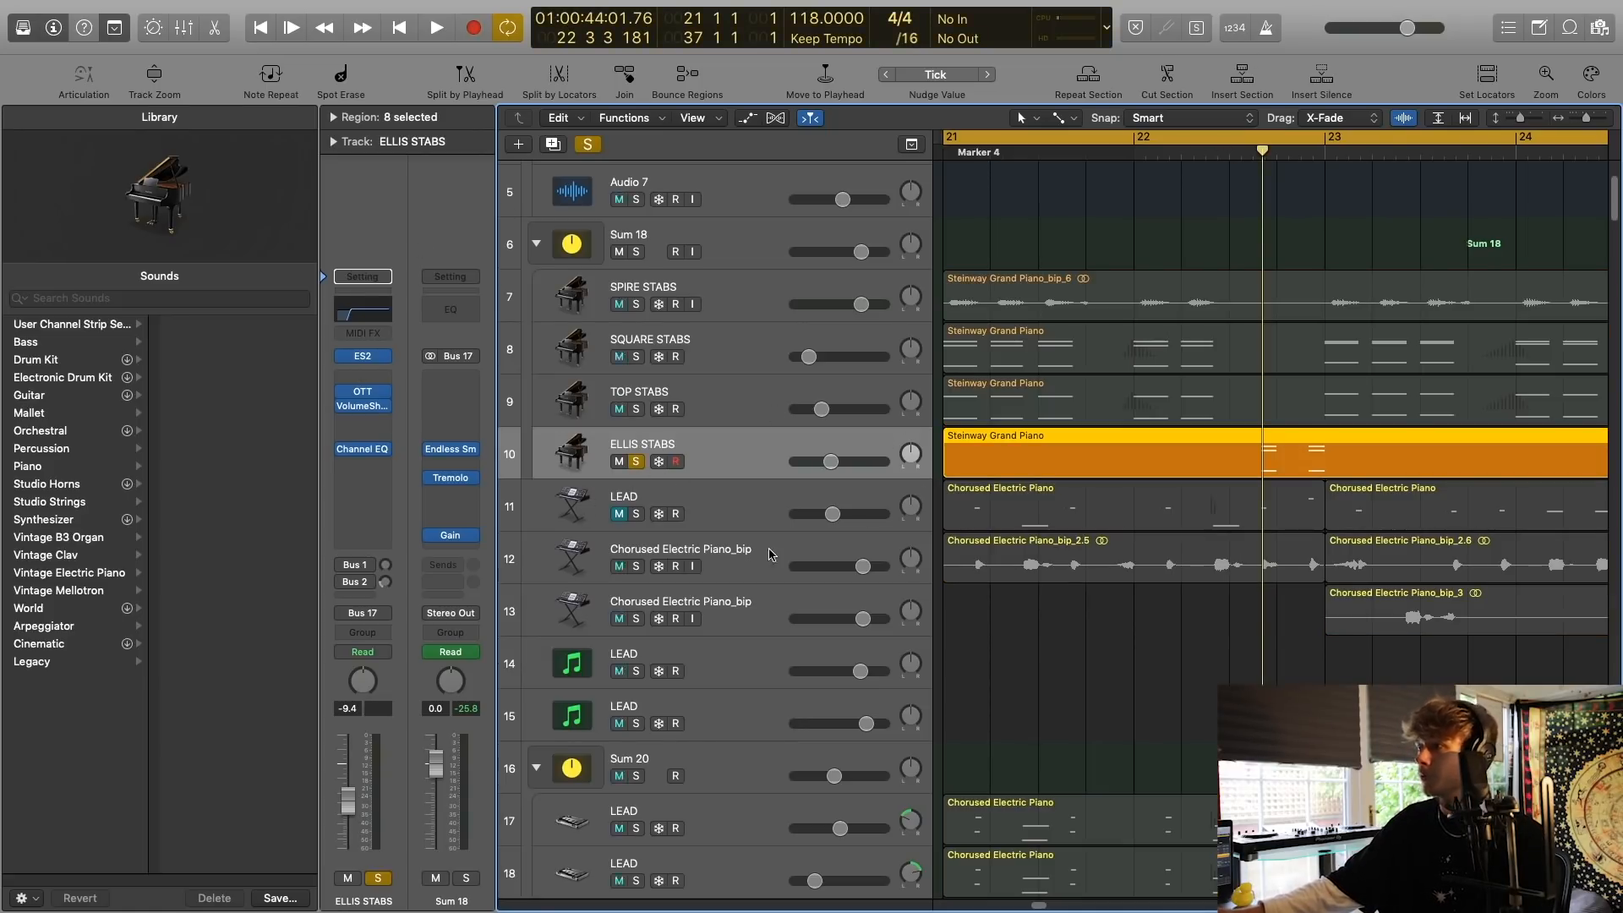
drag(629, 416, 636, 304)
key(space)
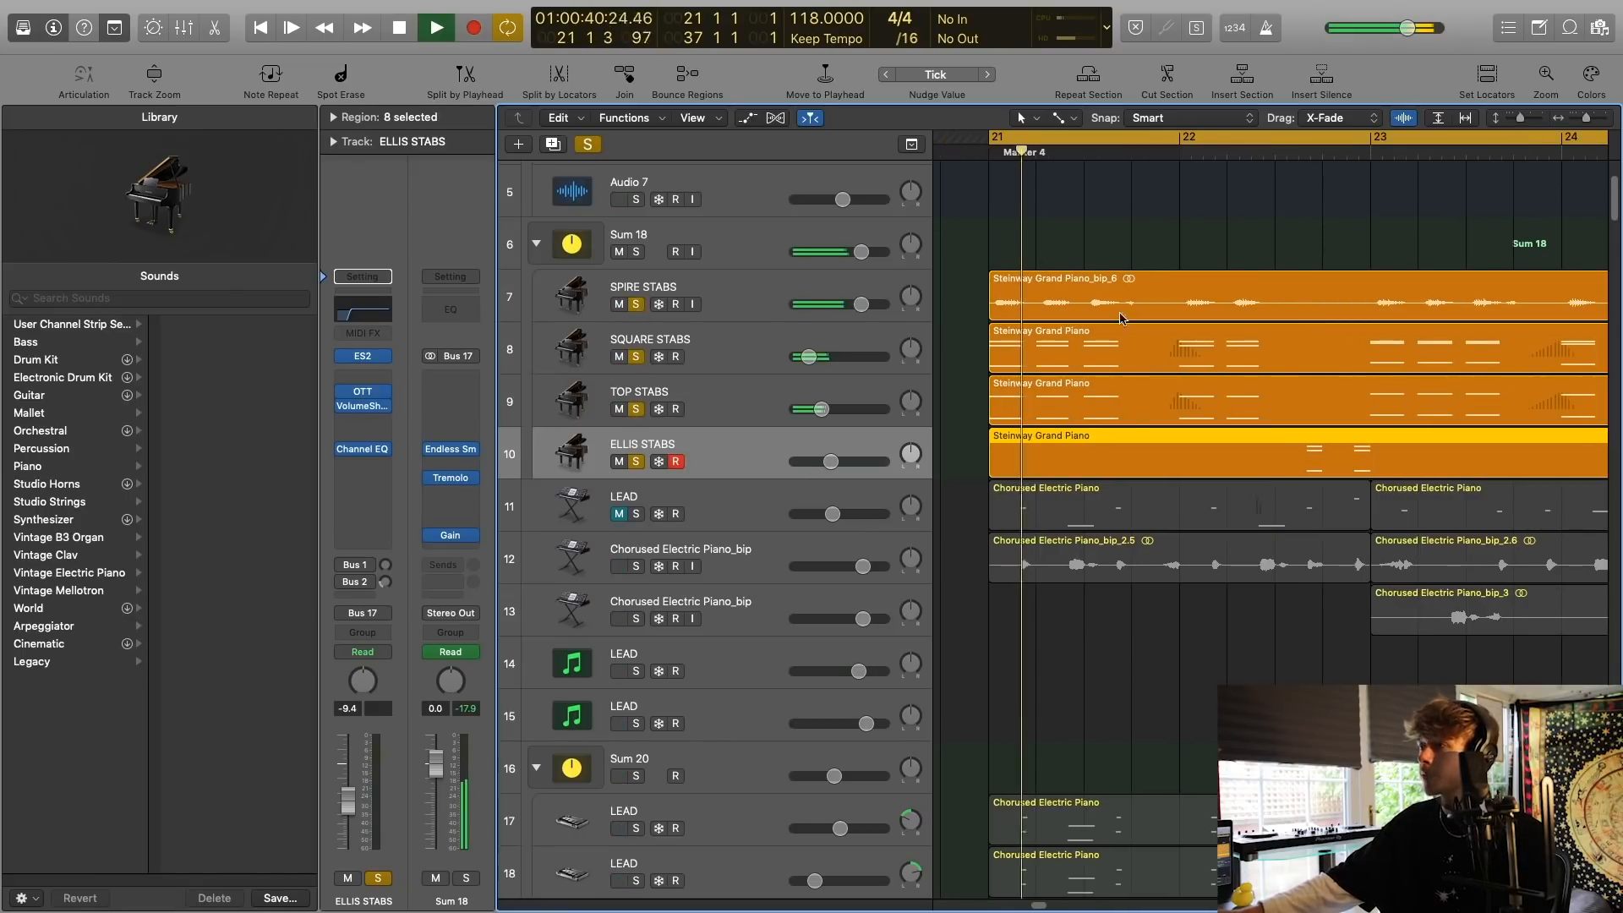
scroll(1121, 317, right, 3)
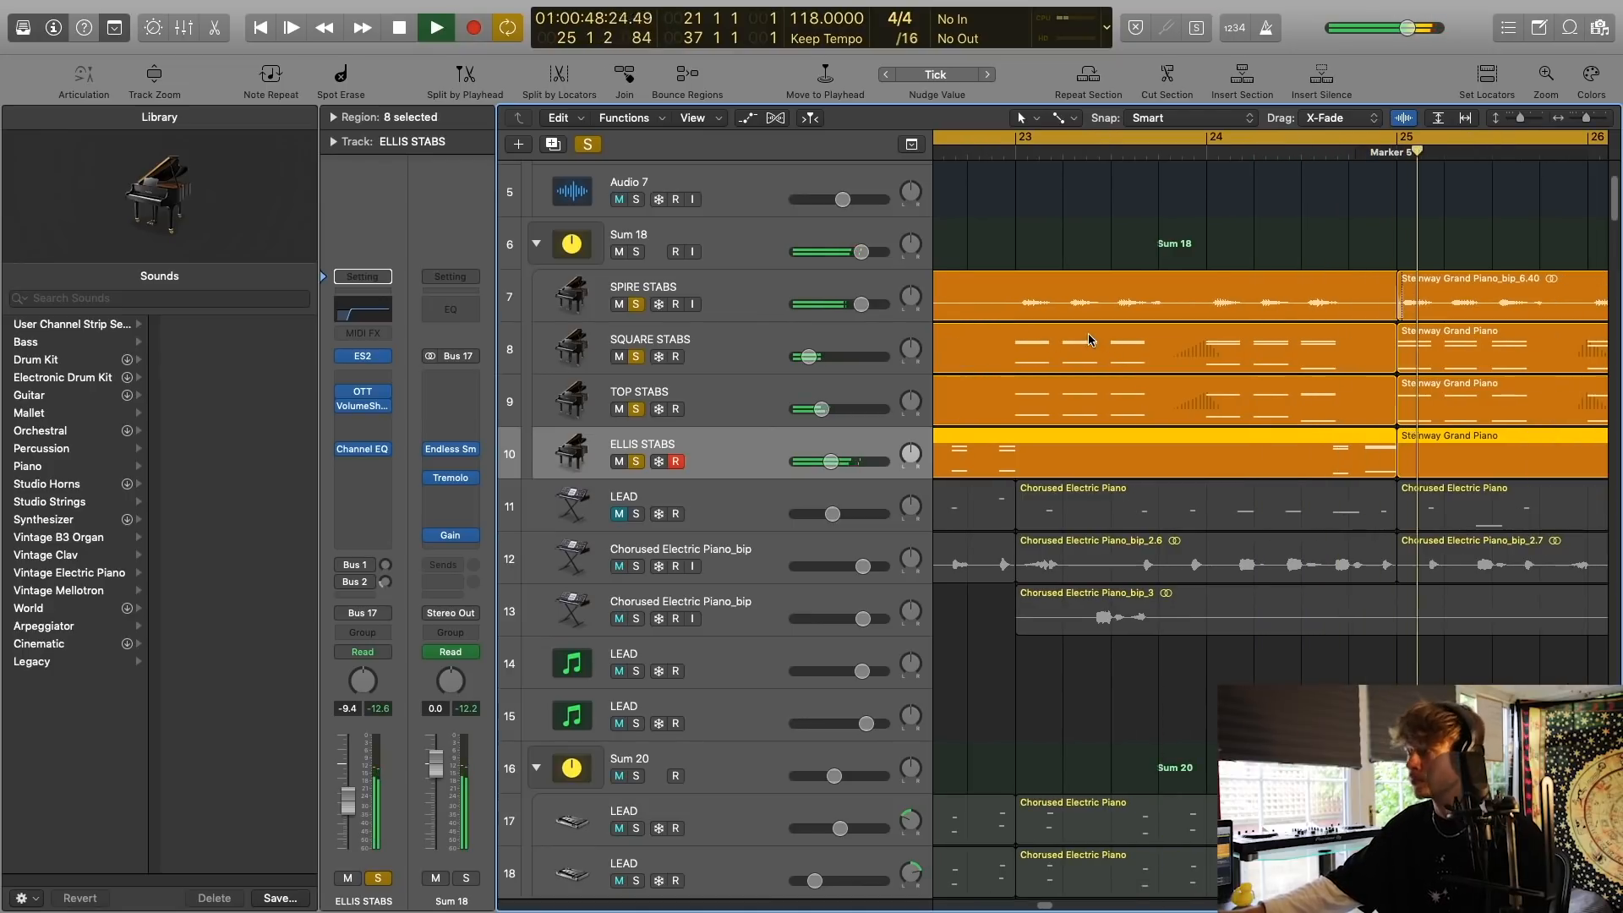
key(space)
Solo only the LEAD track 11 and open its ES2 synth.
scroll(1057, 346, left, 5)
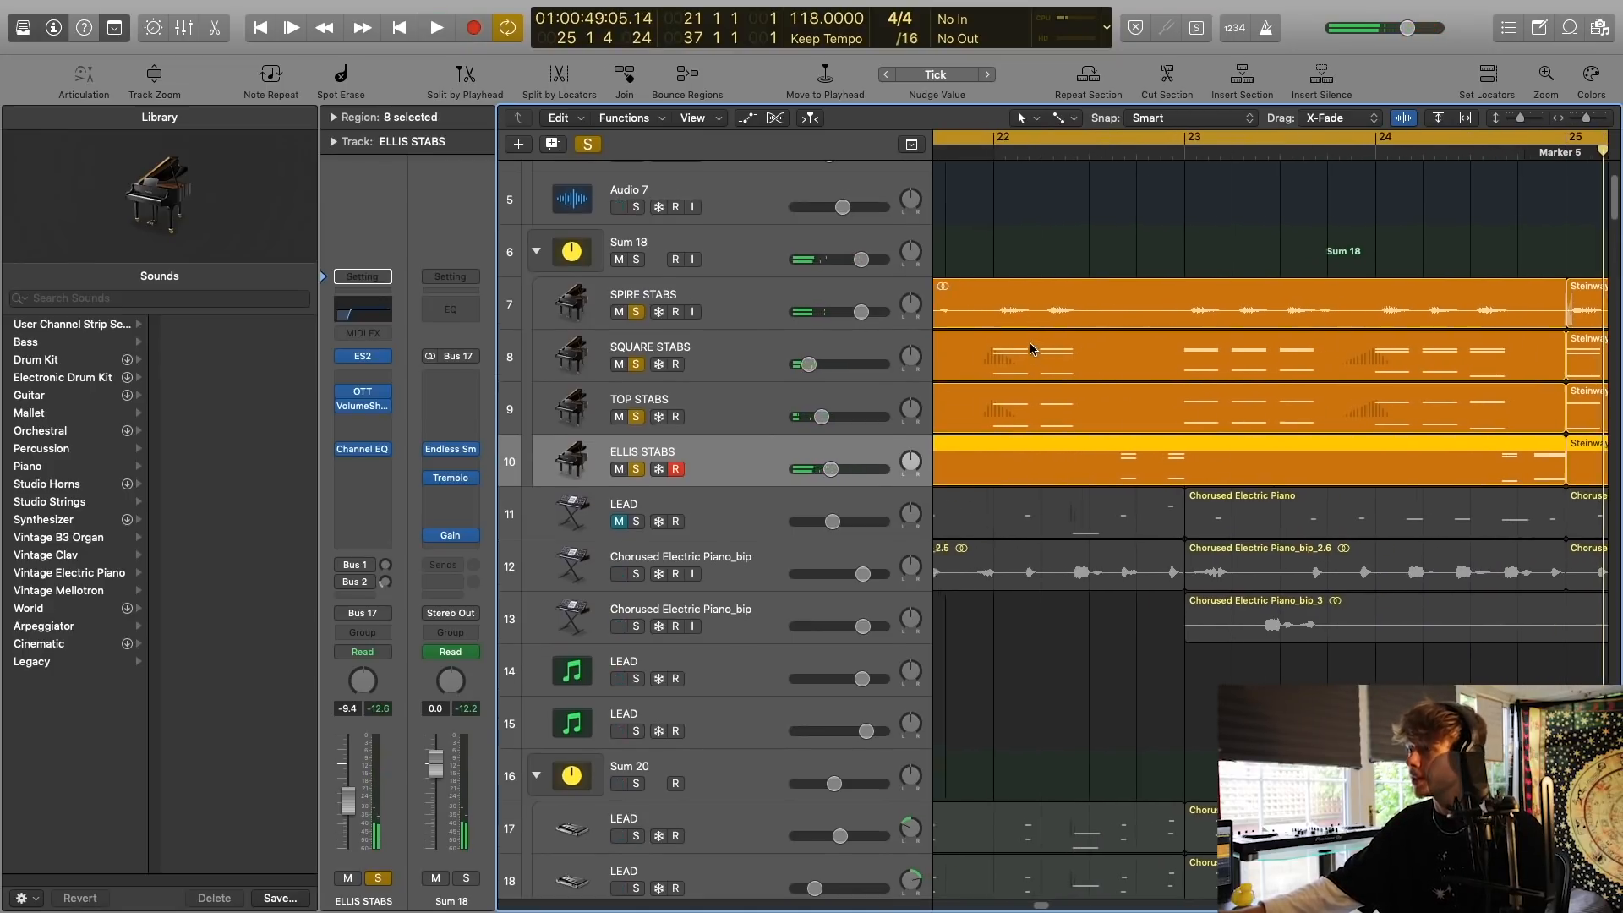
scroll(1032, 348, left, 5)
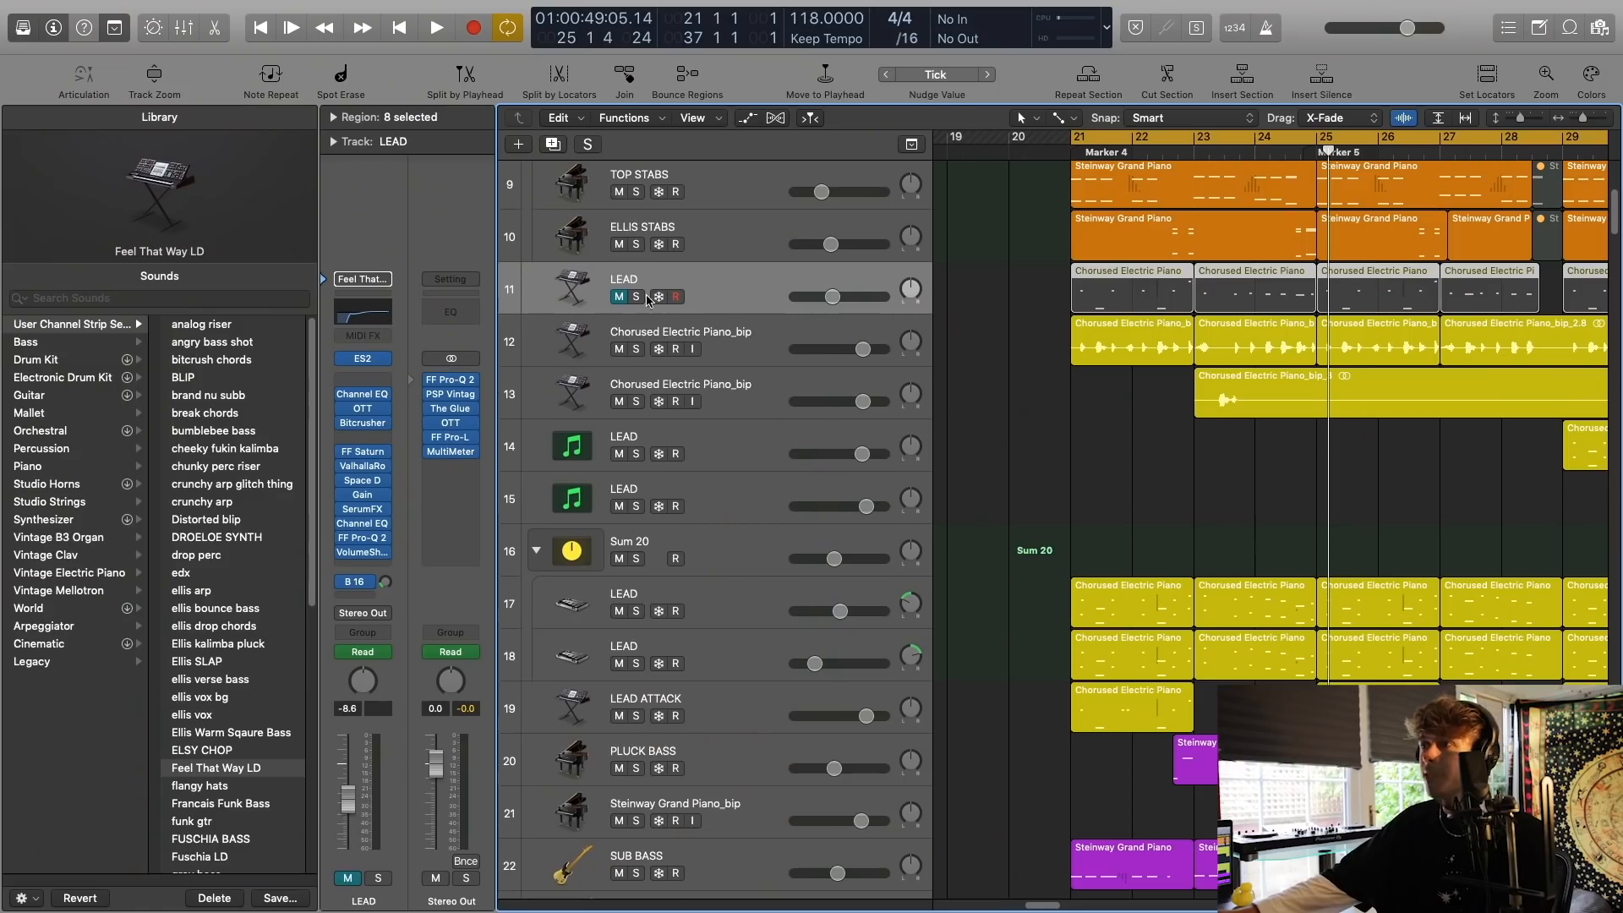
click(638, 296)
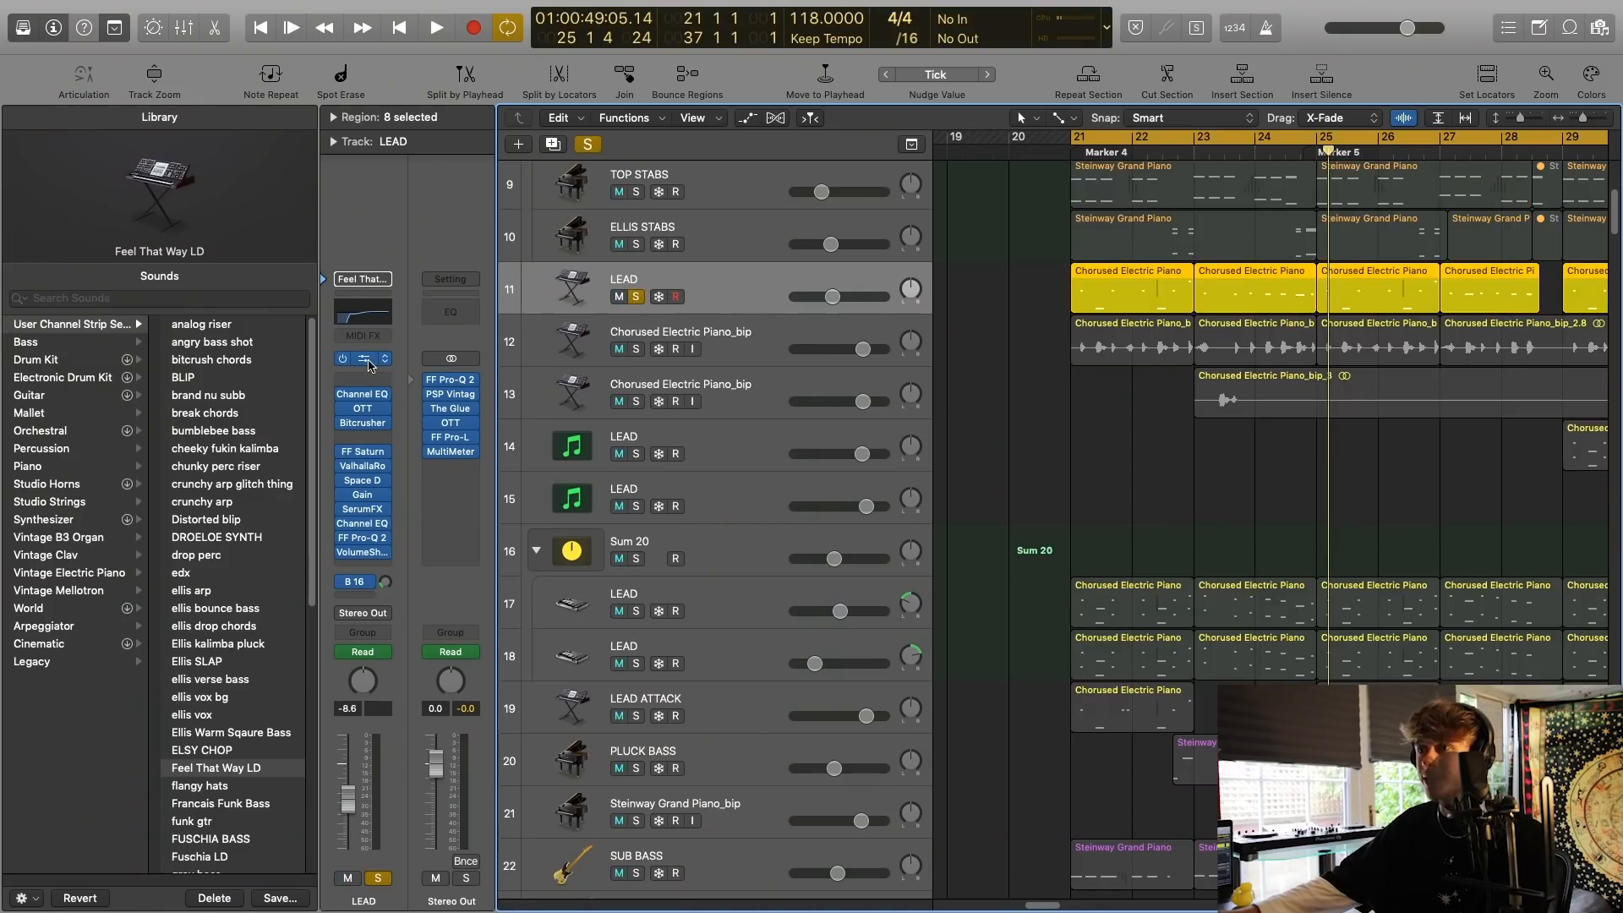
click(369, 366)
drag(453, 45, 930, 272)
Bypass the LEAD track's insert effects from Channel EQ to VolumeShaper and play the dry synth.
drag(341, 395, 344, 564)
key(space)
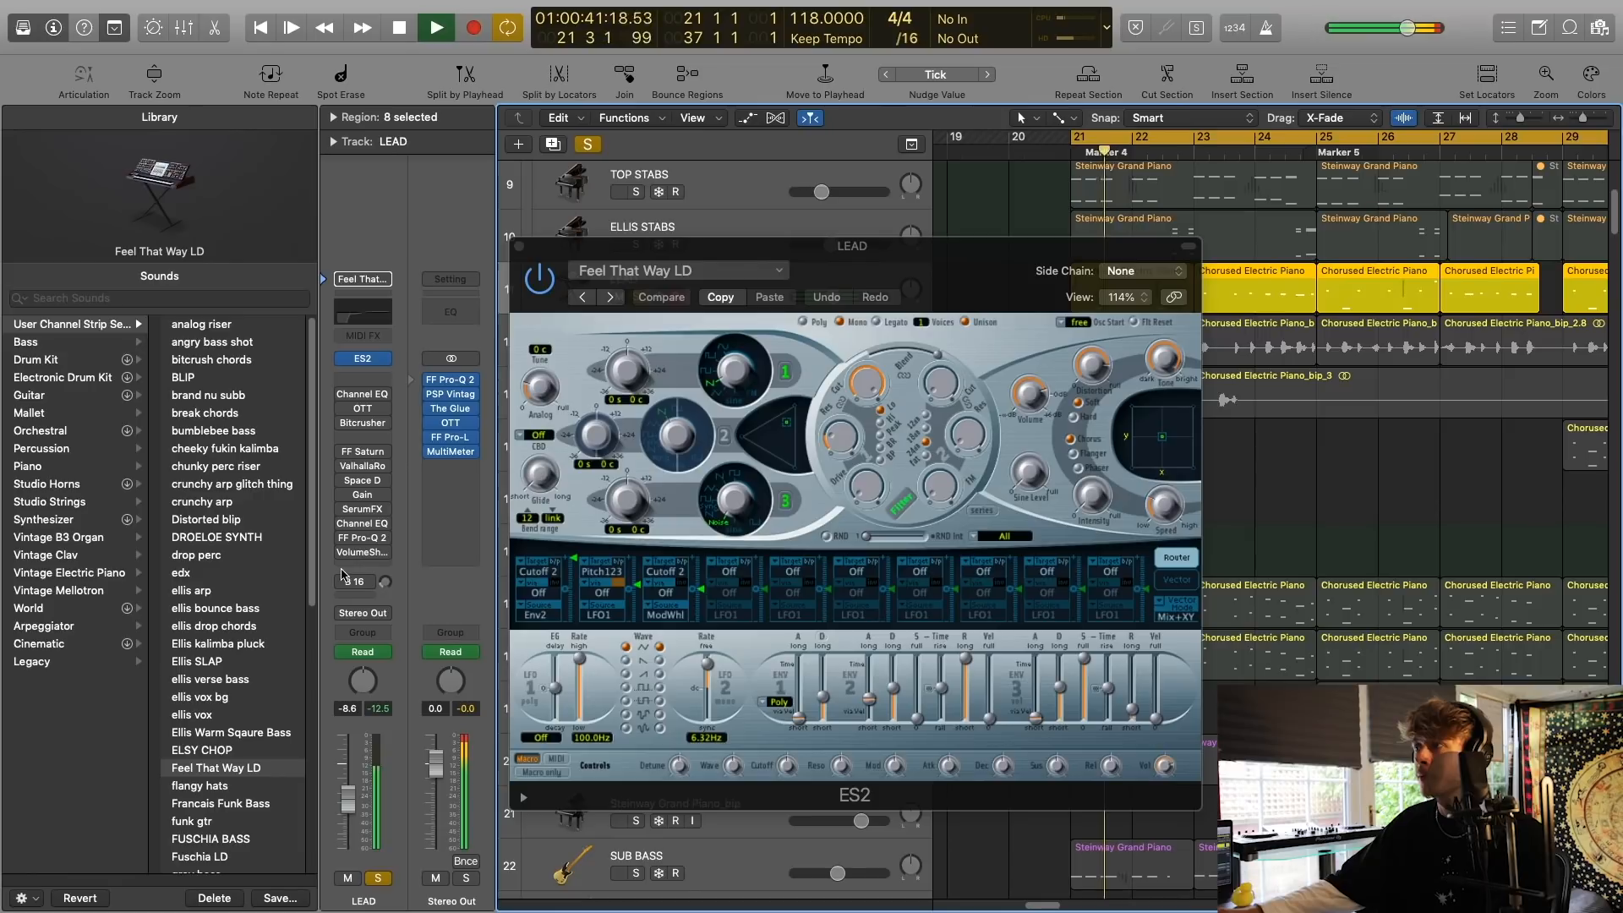
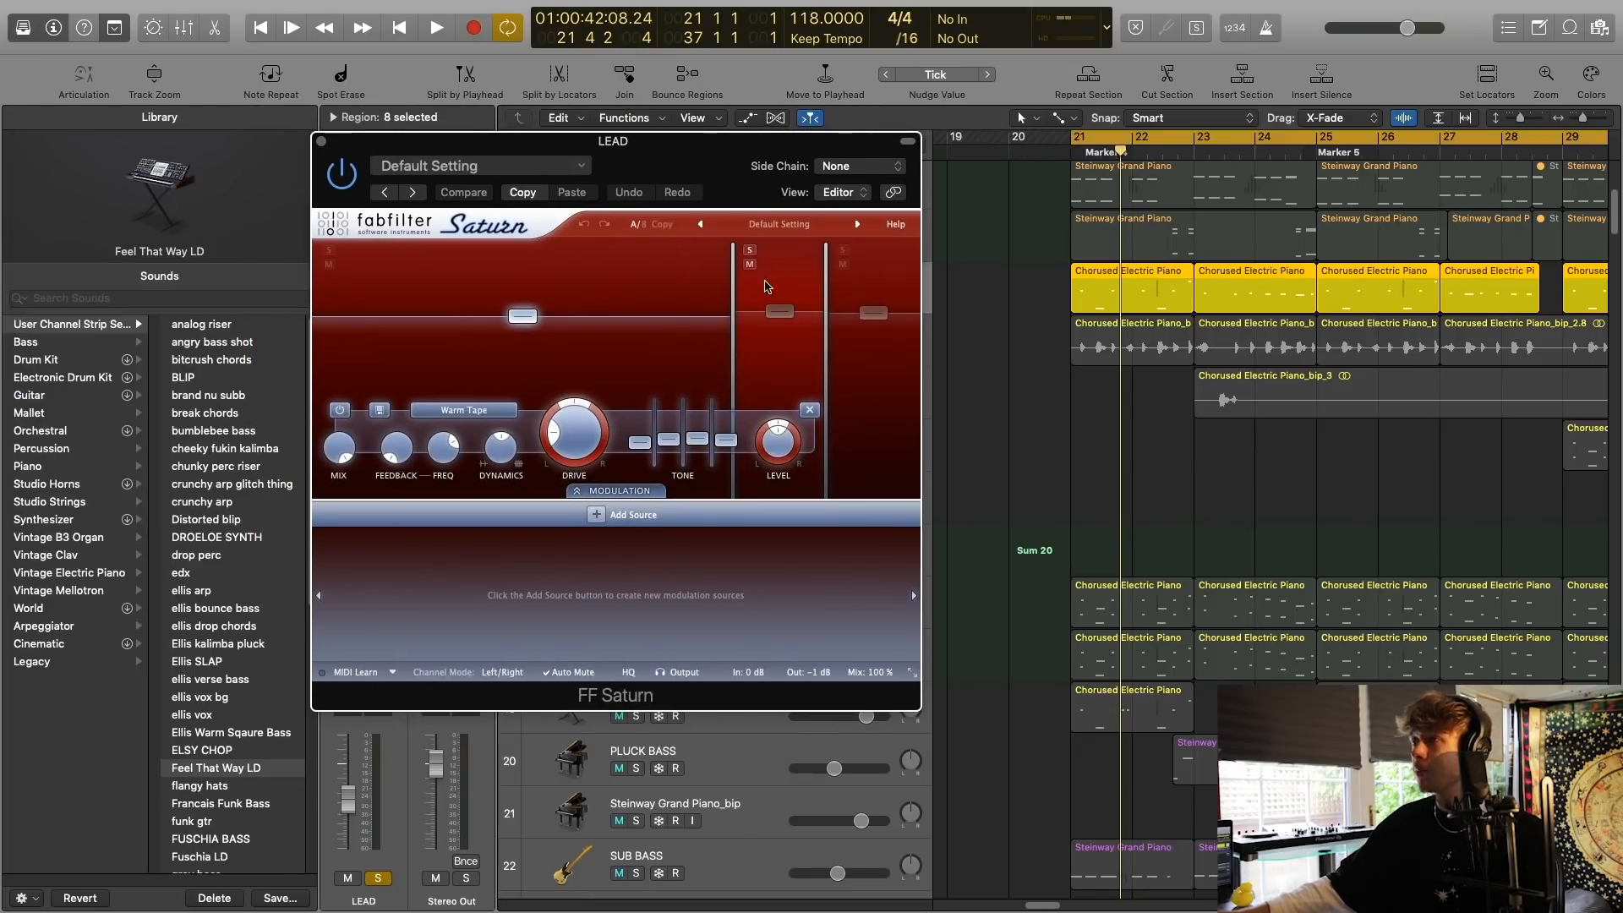
Solo the middle and high bands of the LEAD track's FF Saturn in turn, play them, unsolo them and close the plug-in.
click(749, 251)
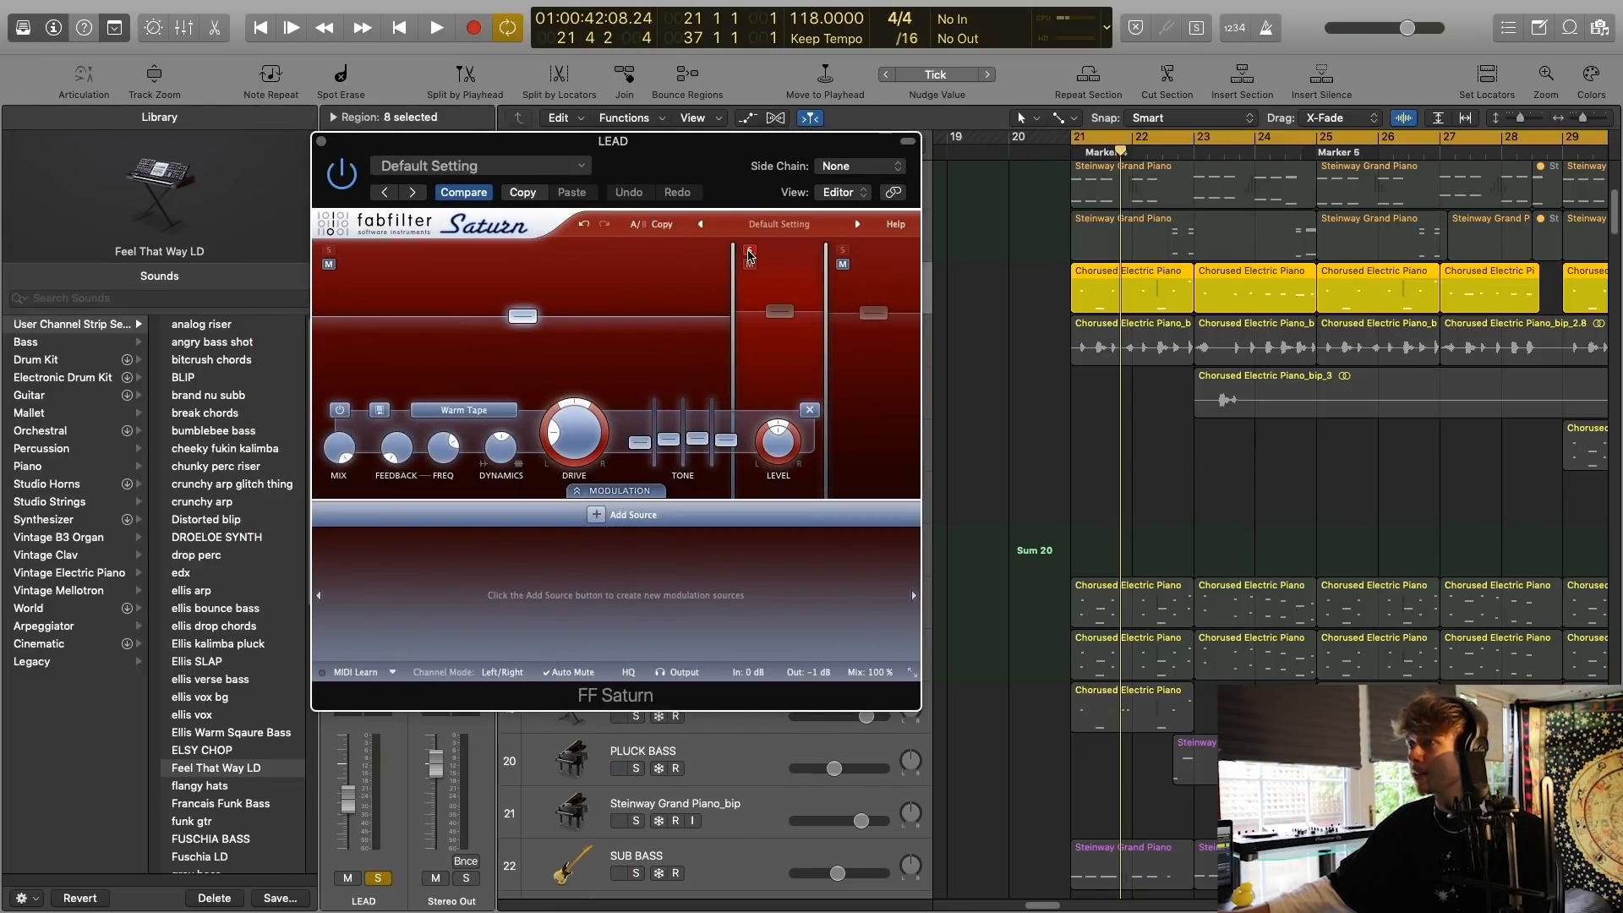
key(space)
click(775, 358)
click(842, 251)
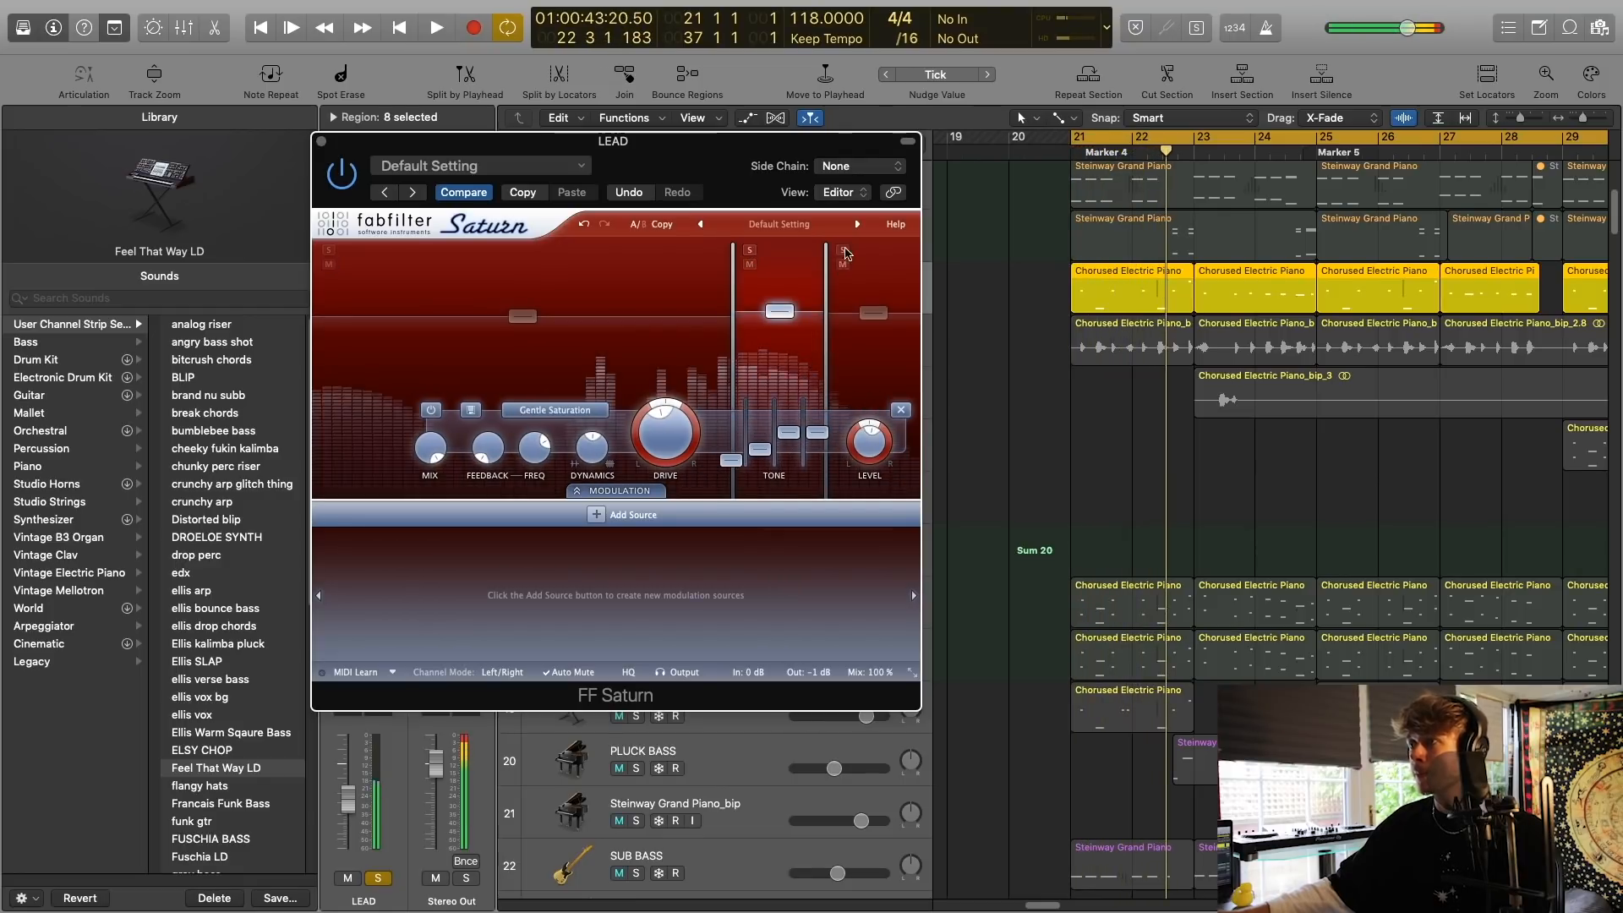
click(843, 252)
key(space)
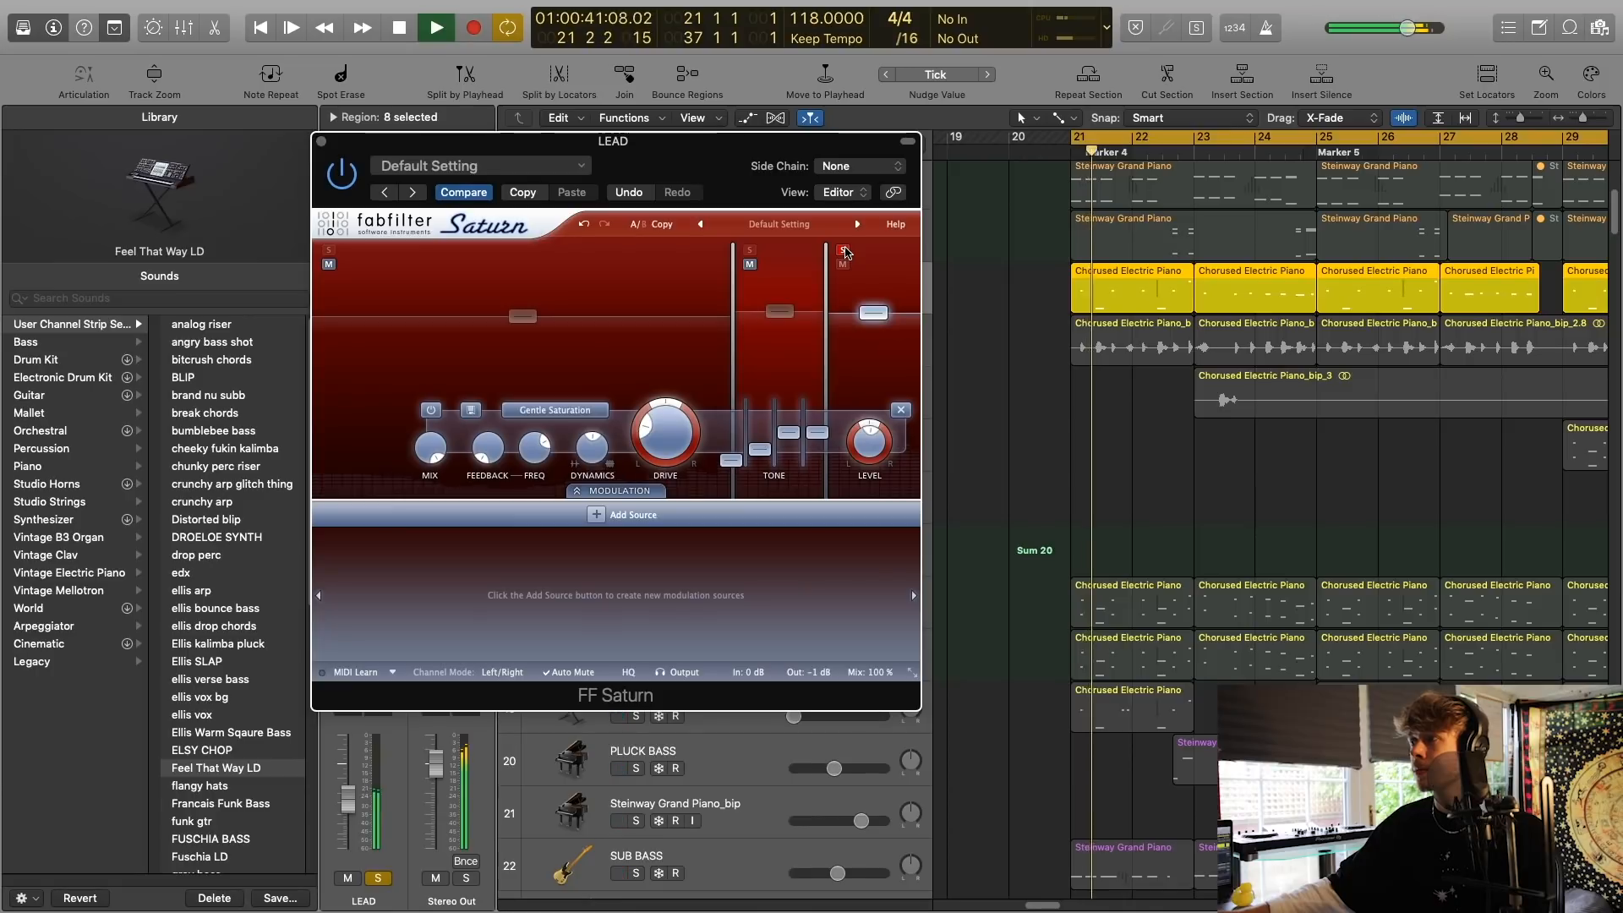
click(843, 253)
key(space)
key(space)
drag(675, 171, 743, 226)
key(space)
click(389, 197)
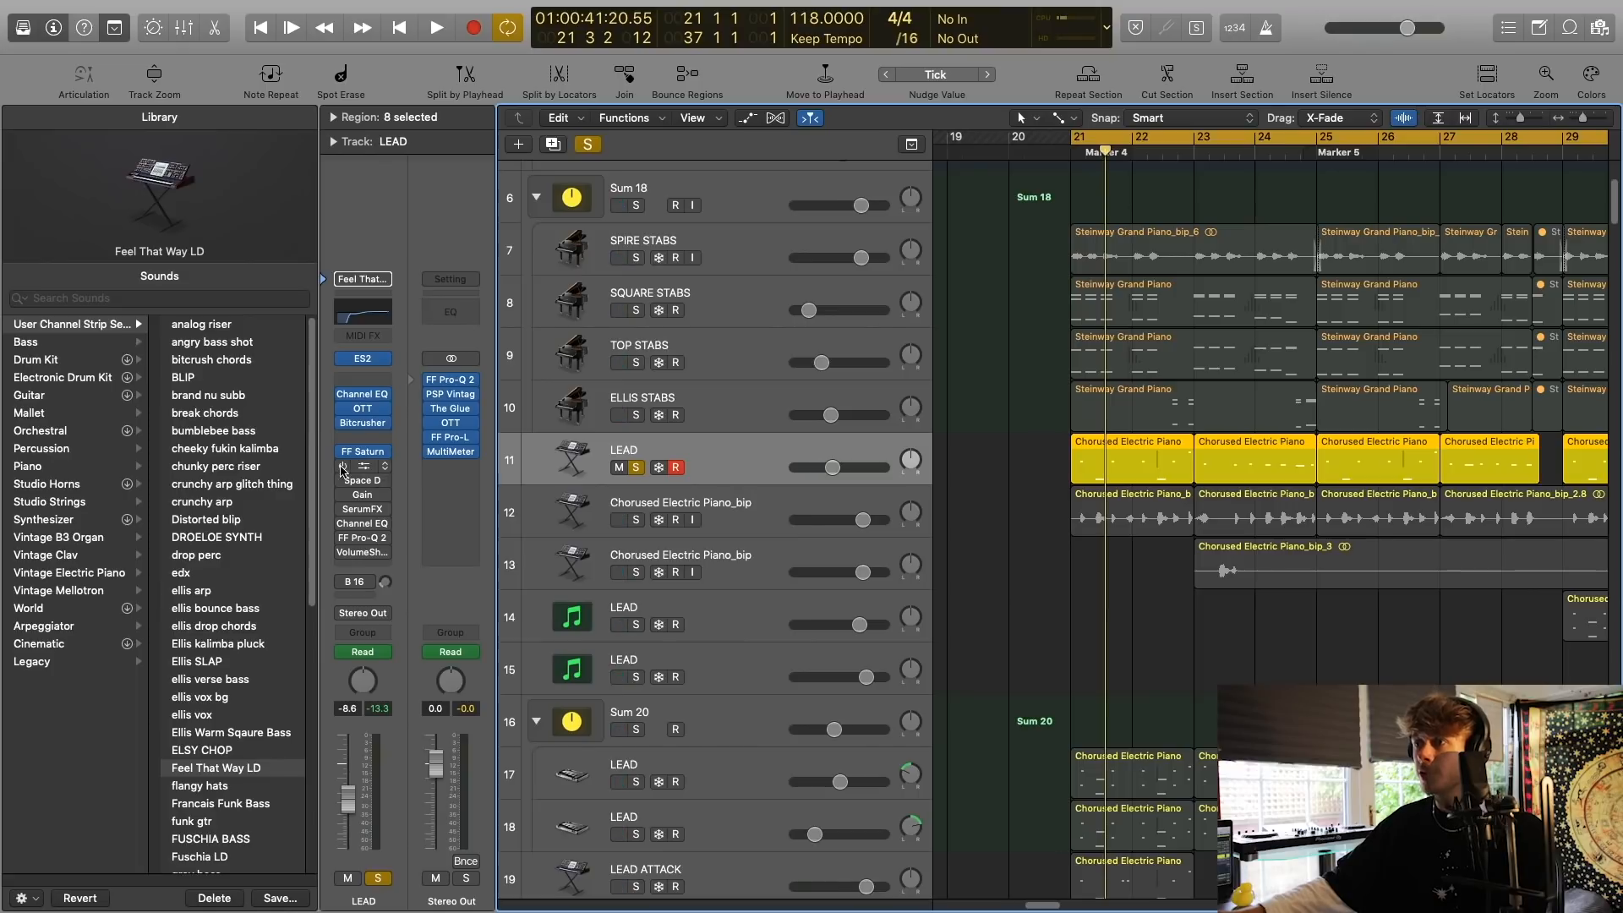
Re-enable the ValhallaRoom reverb on the LEAD track and play the lead with it.
click(340, 468)
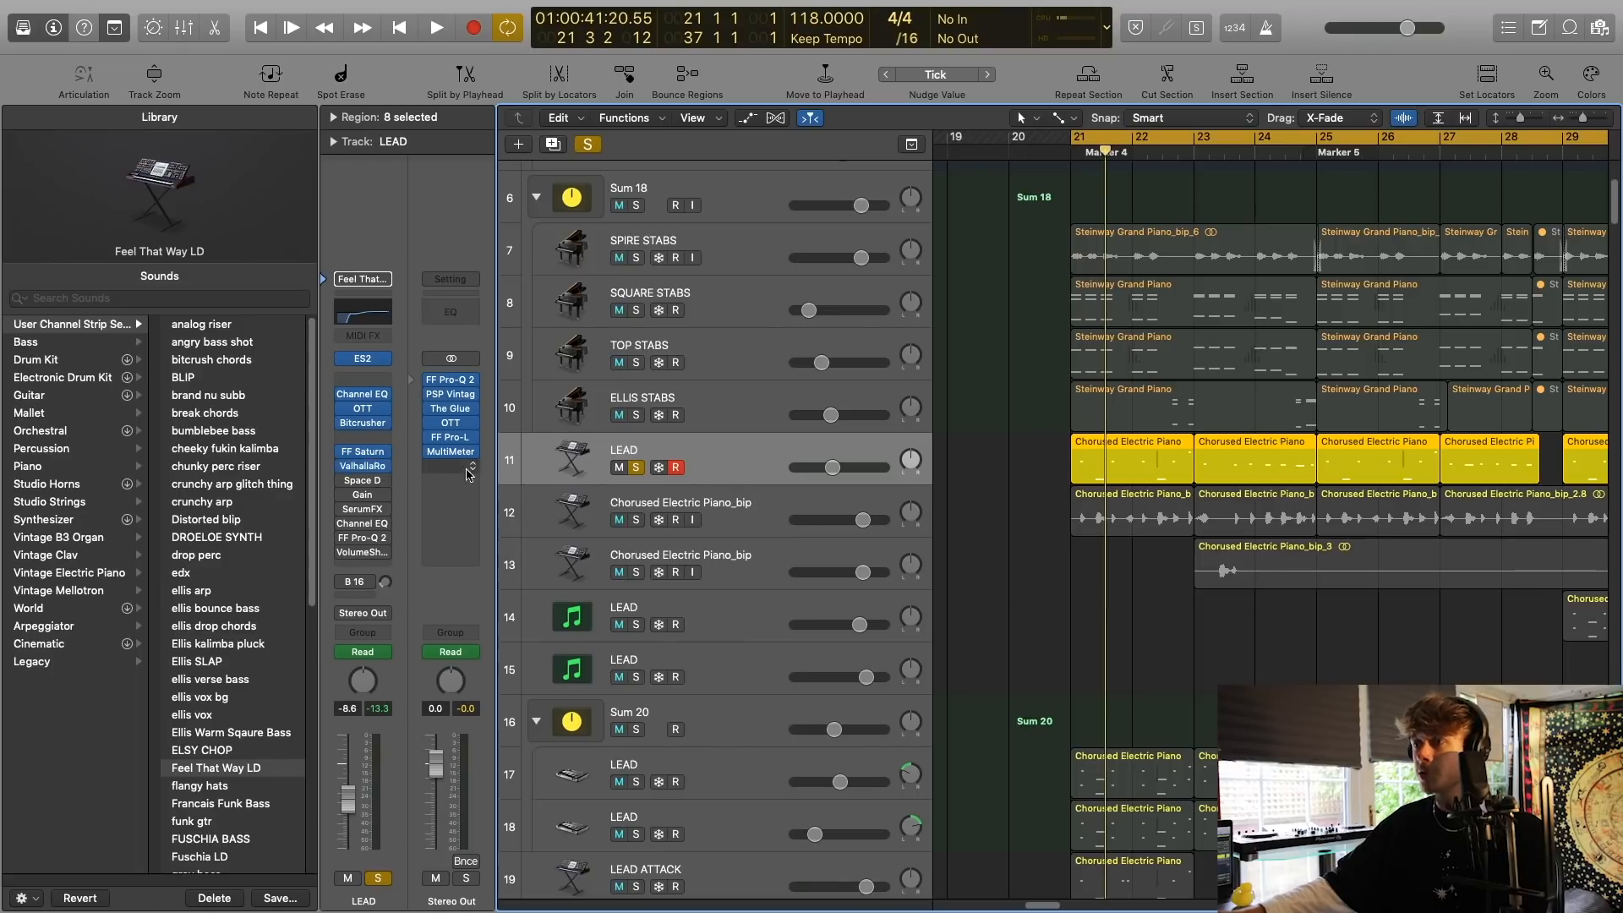
key(space)
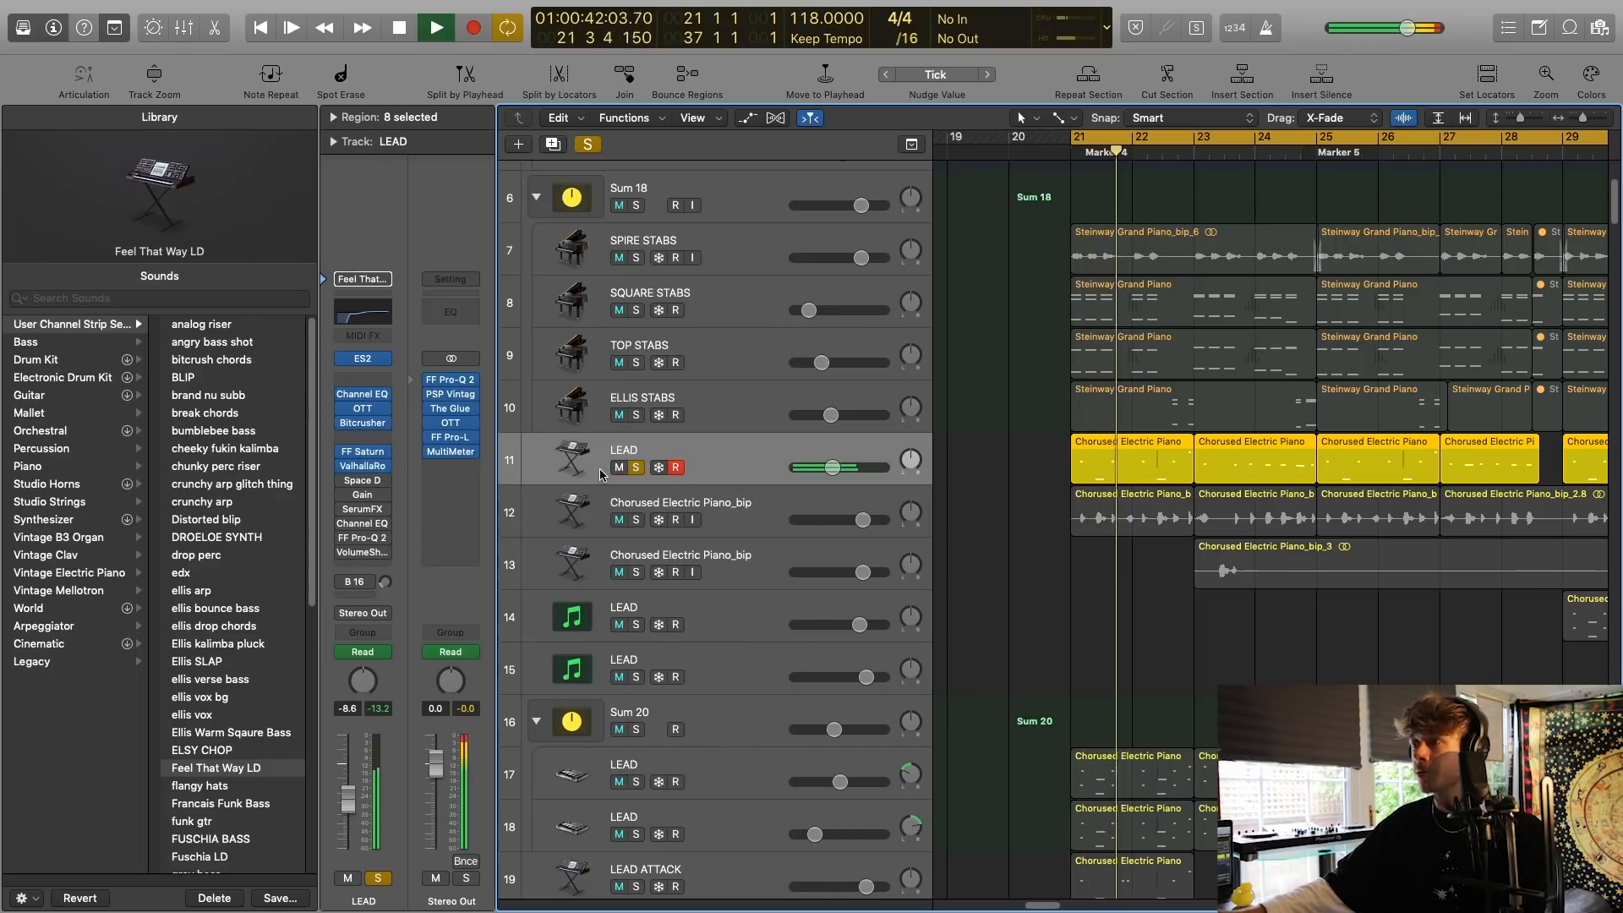
key(space)
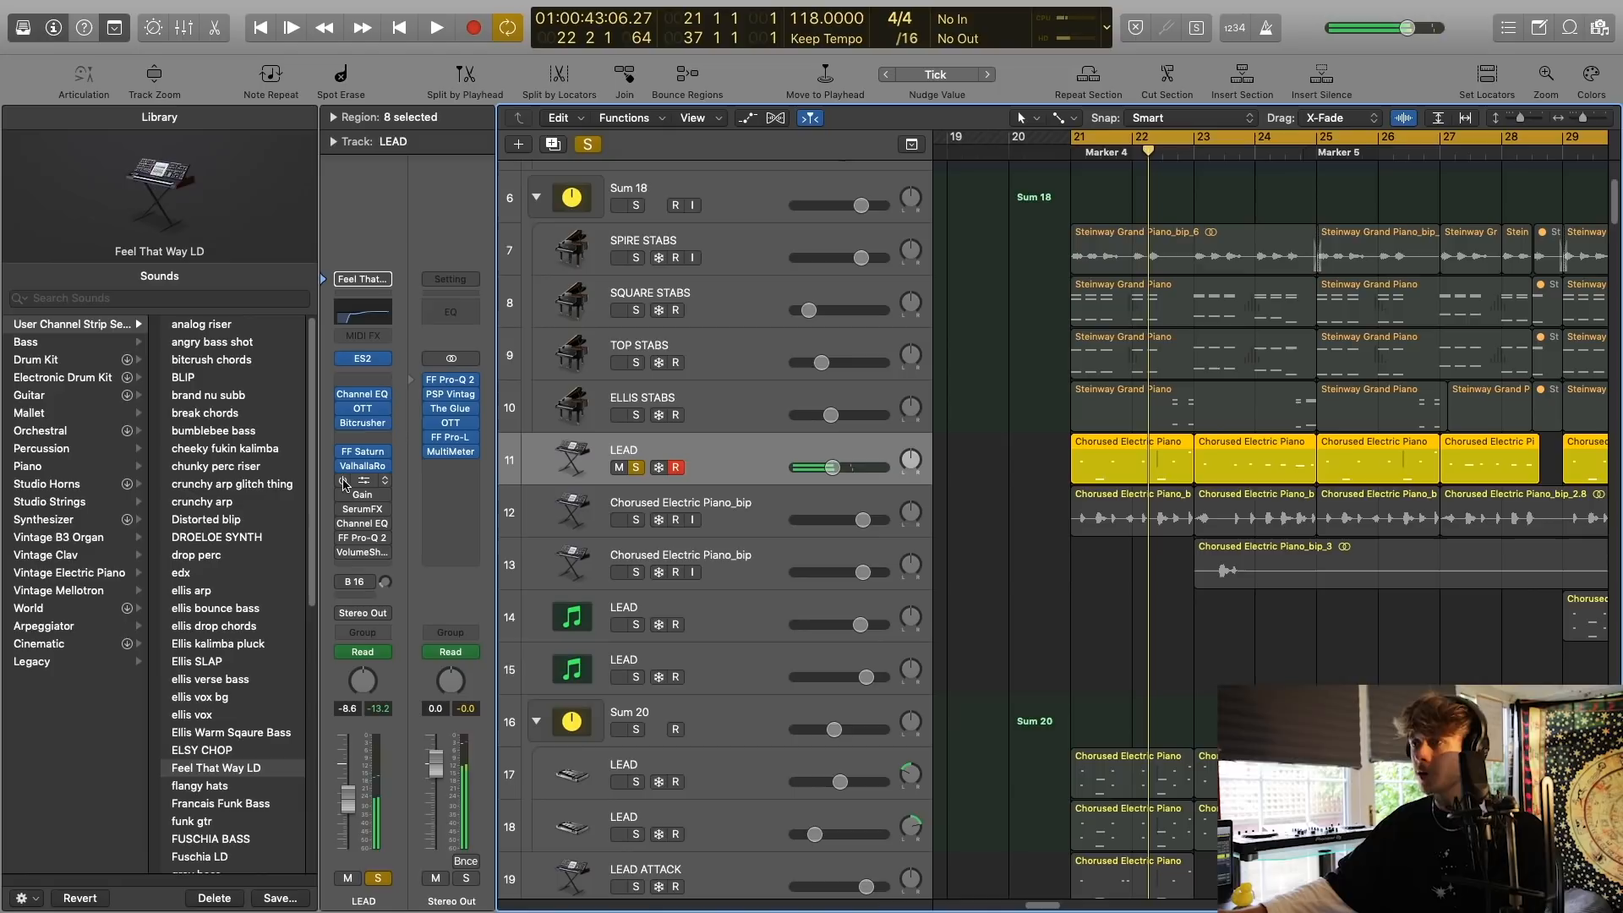
Re-enable Space Designer on the LEAD track, inspect its settings during playback and close it.
click(367, 481)
drag(443, 83, 880, 490)
key(space)
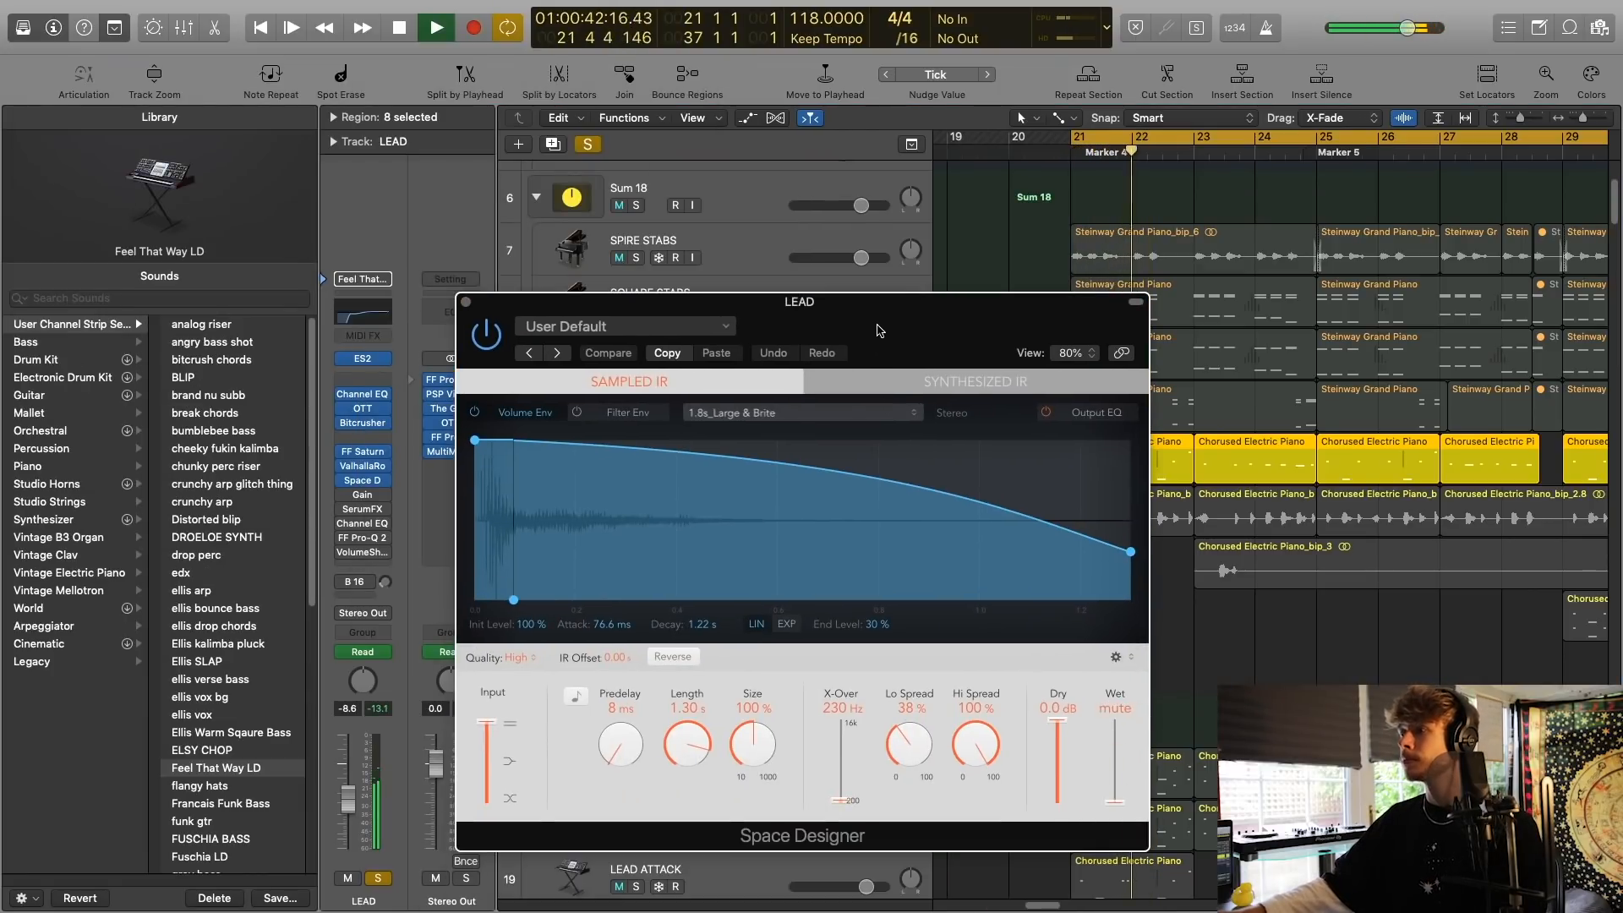
click(466, 302)
Examine the LEAD track's Space Designer wet output automation, hide the automation again and stop playback.
key(a)
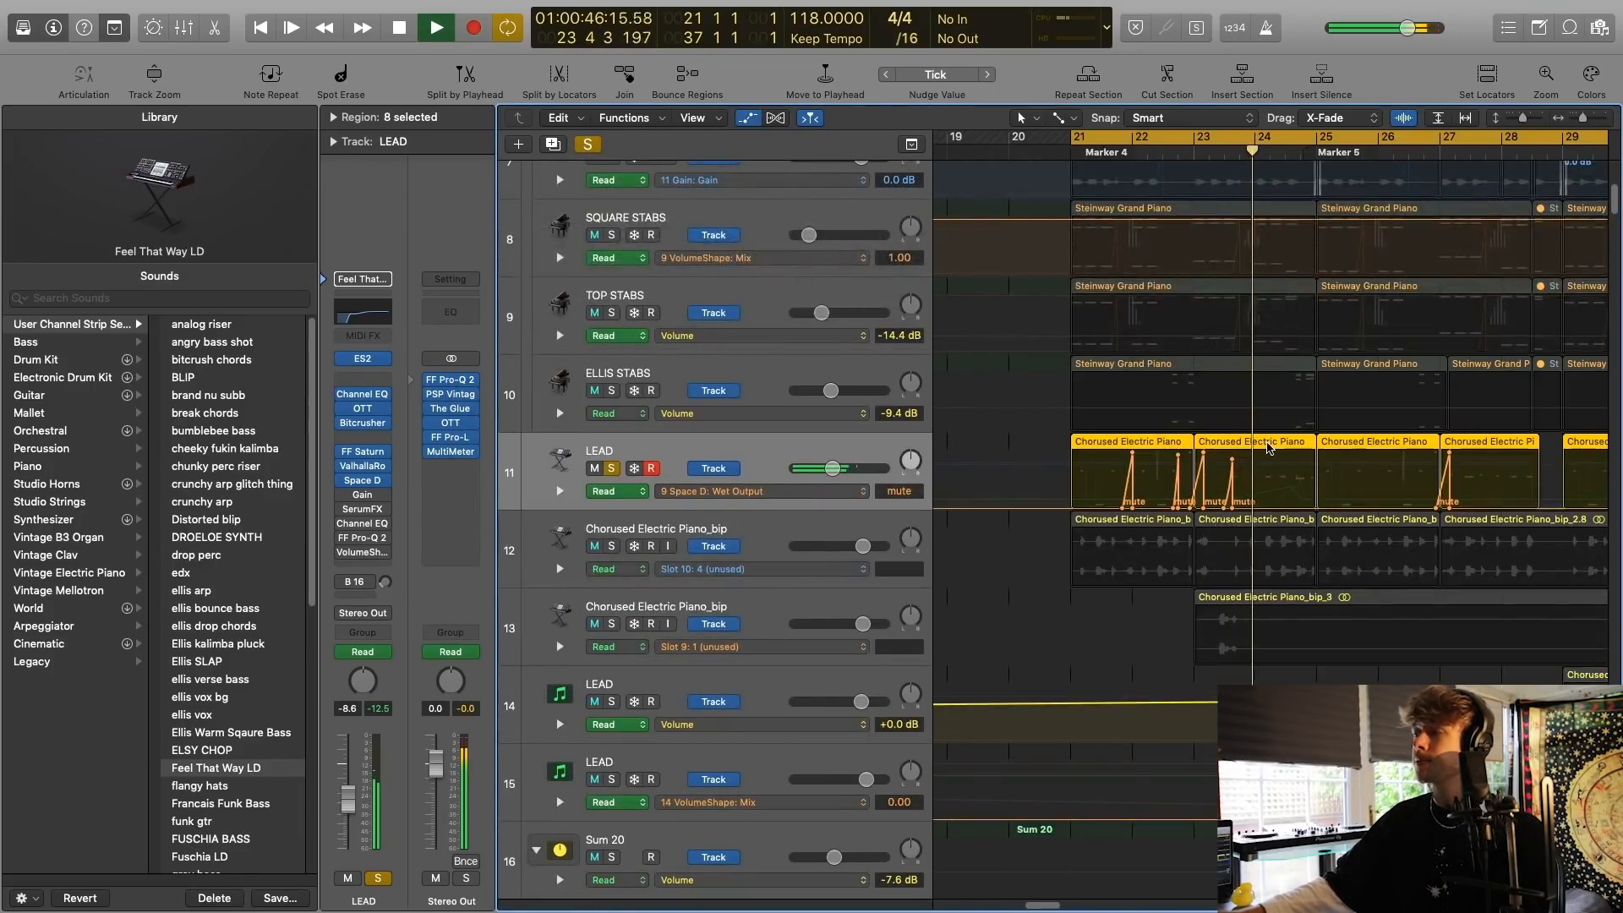
key(a)
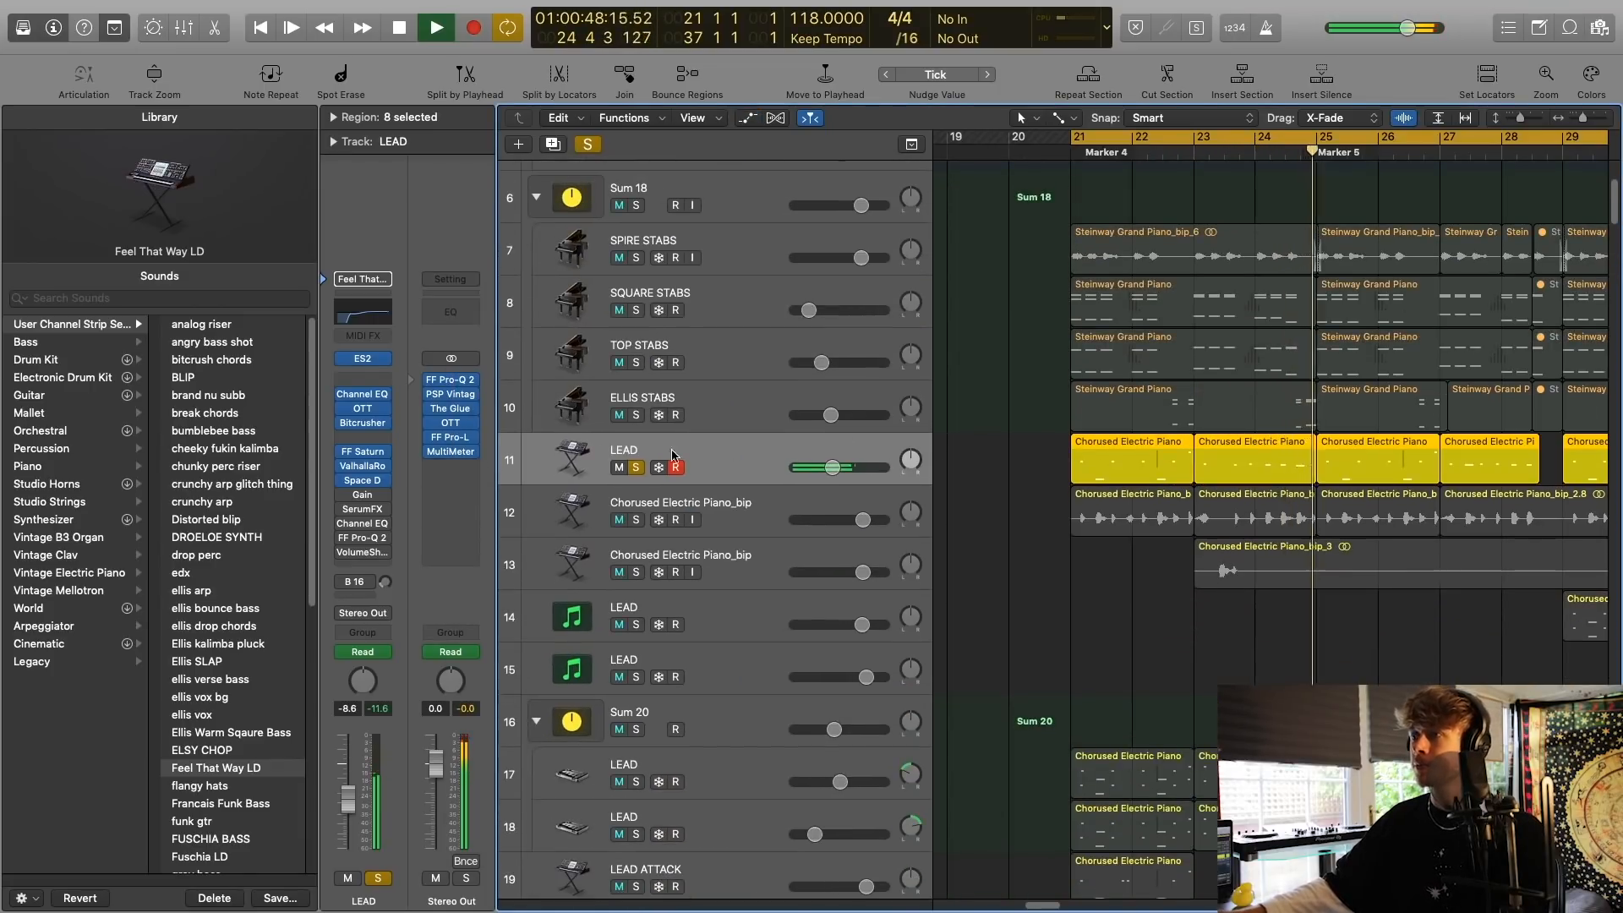
key(space)
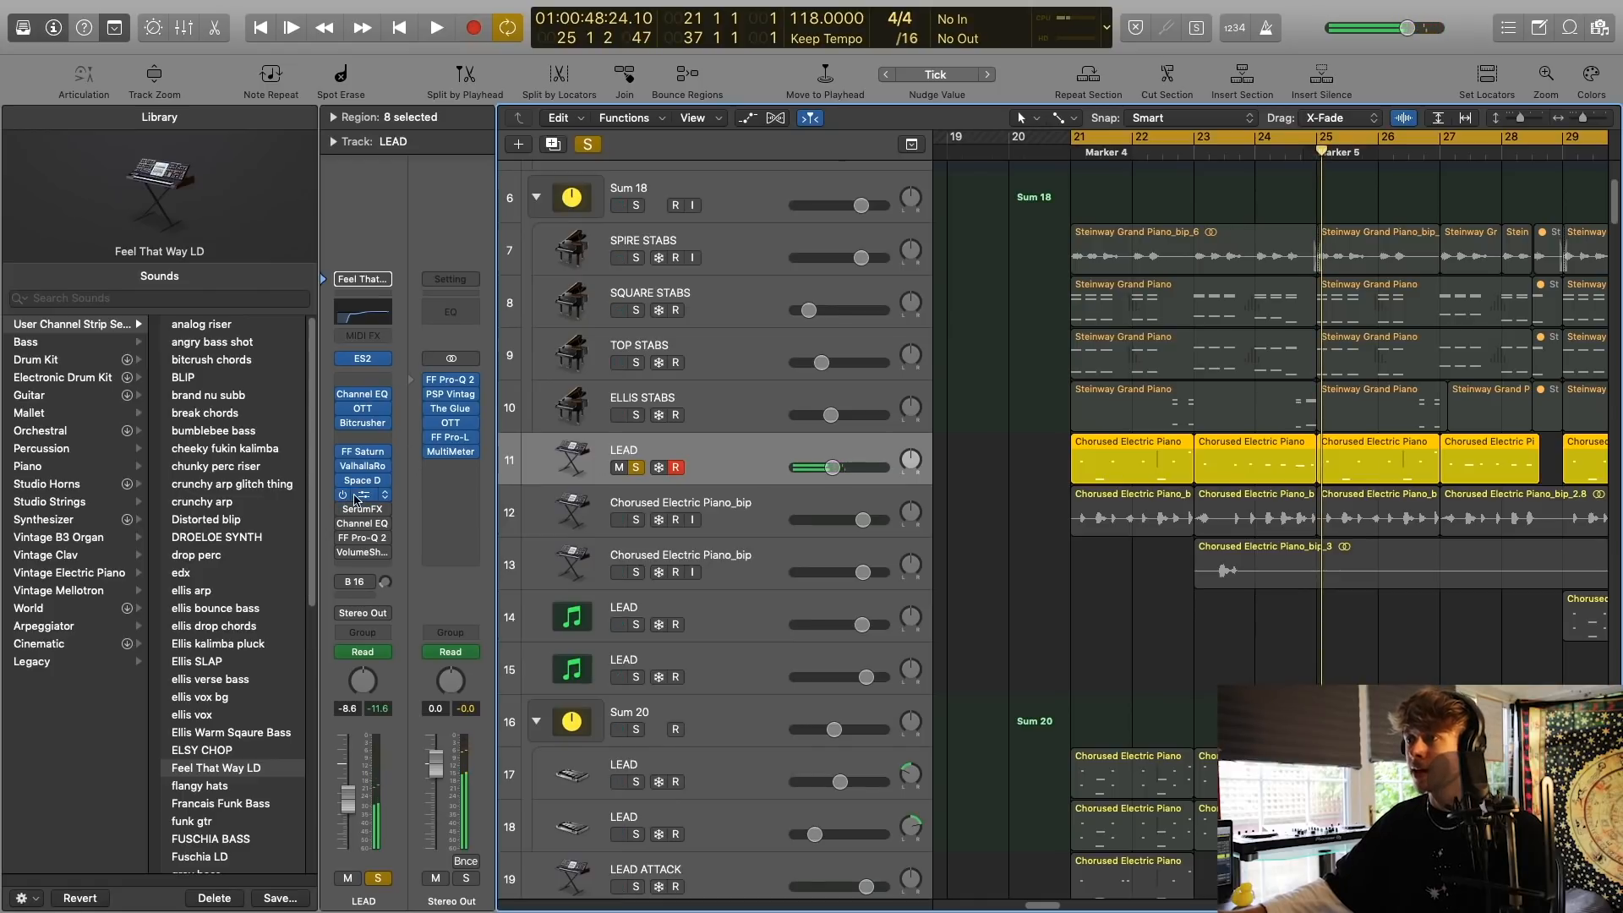
Re-enable Gain and SerumFX on the LEAD track and examine the SerumFX Dly_Wet automation.
click(356, 500)
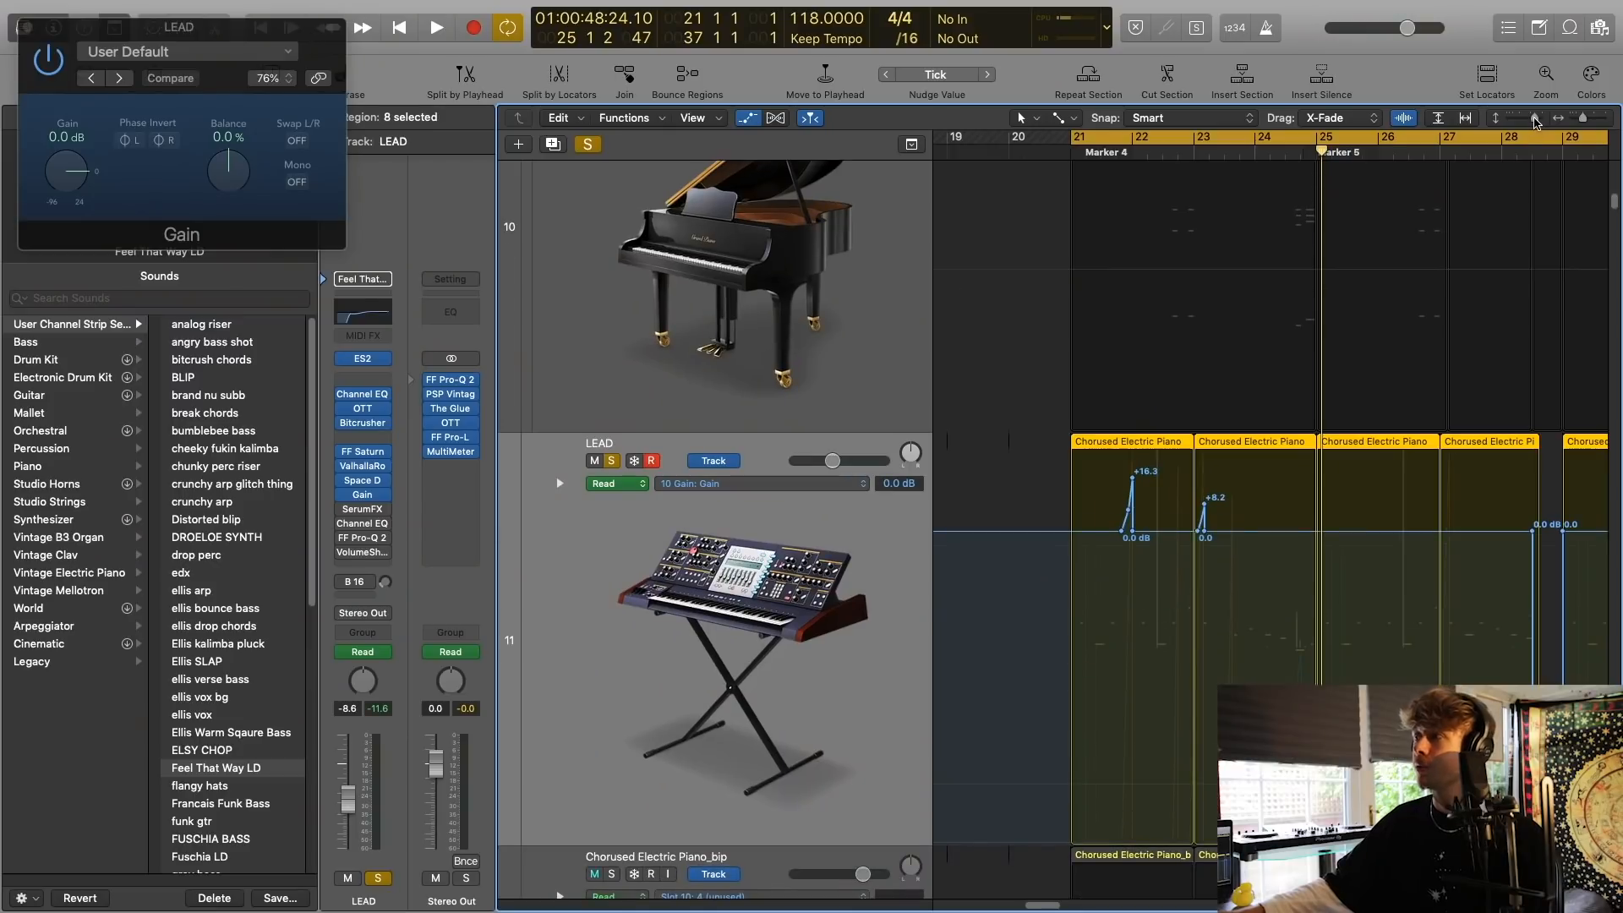
drag(1534, 119, 1530, 119)
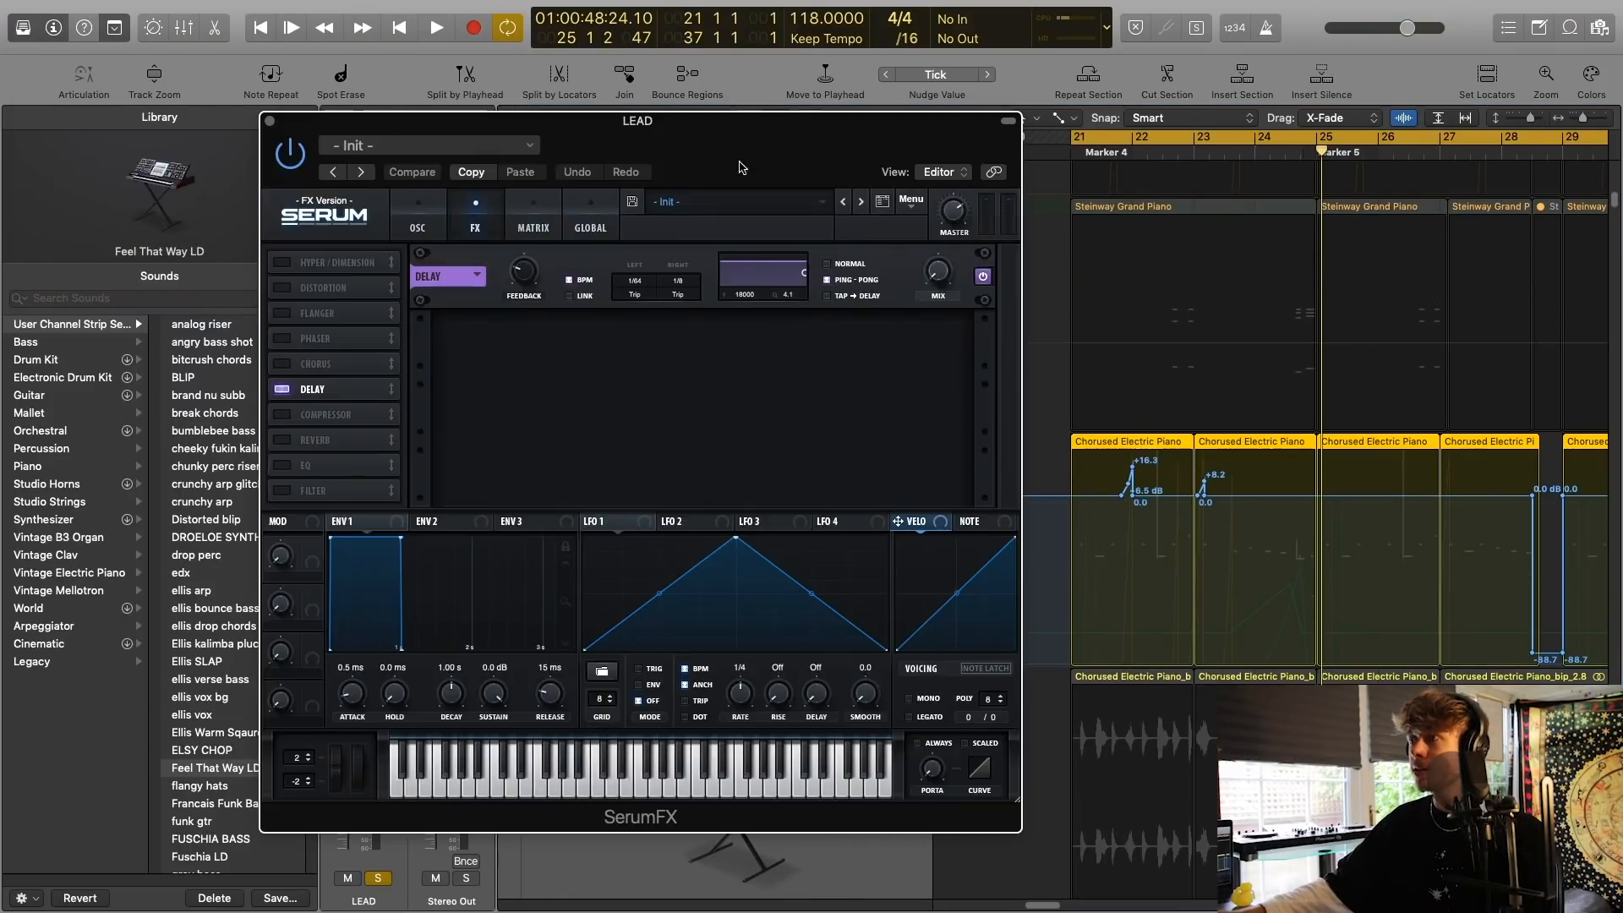
drag(770, 162, 969, 686)
click(717, 485)
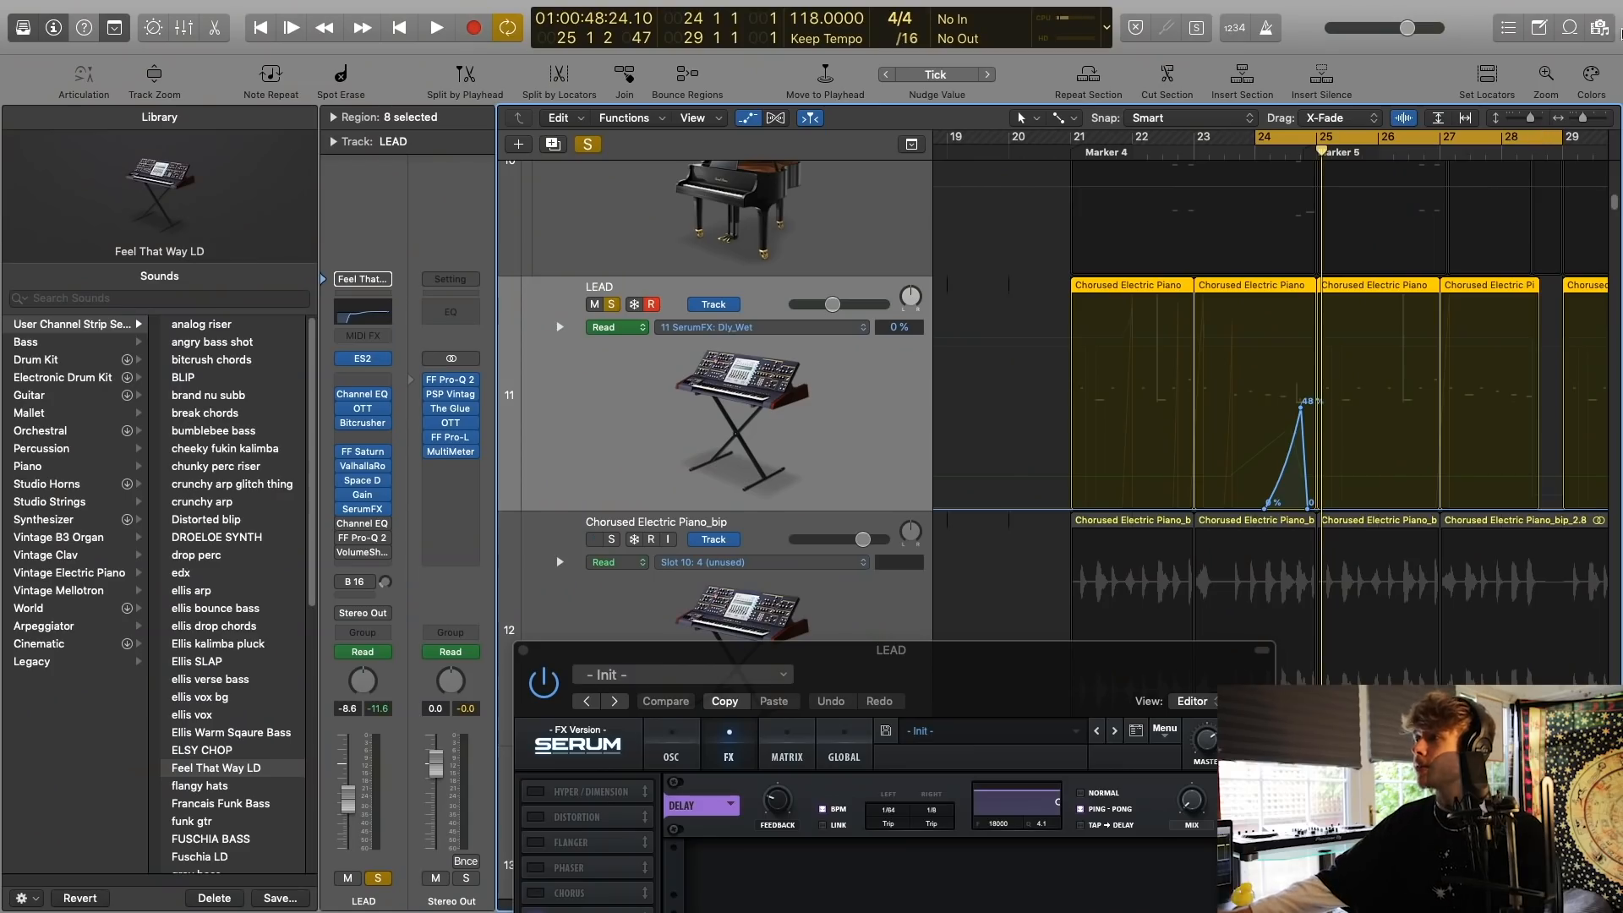
Play the SerumFX delay wet automation on the LEAD track from bar 24 and close the SerumFX window.
drag(1582, 119, 1586, 119)
key(space)
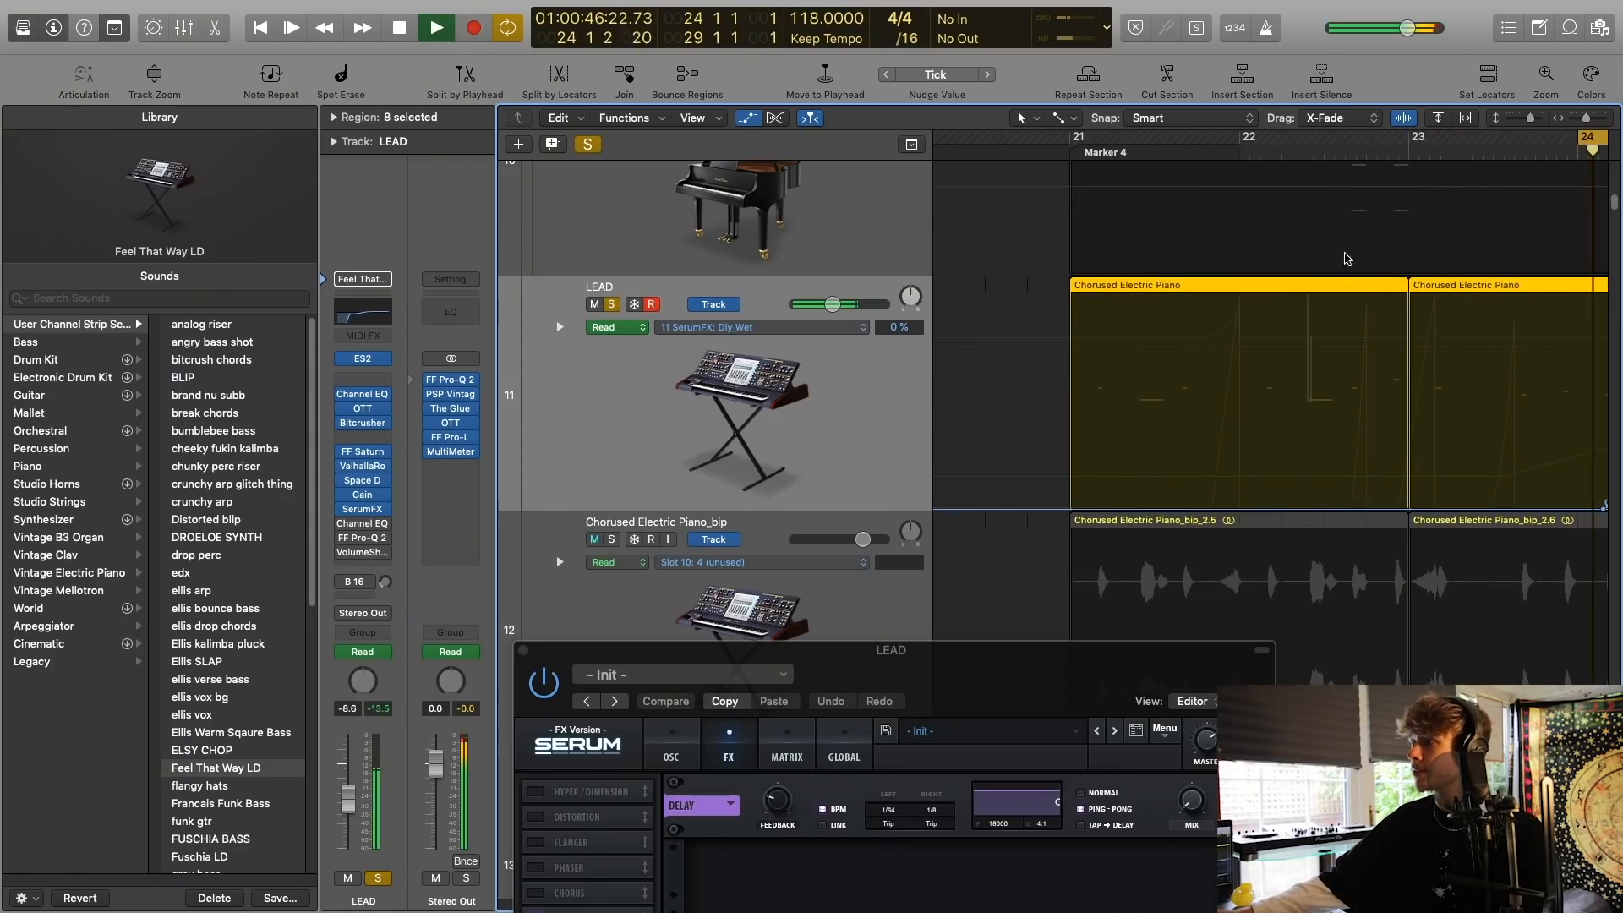
scroll(1293, 256, right, 5)
key(space)
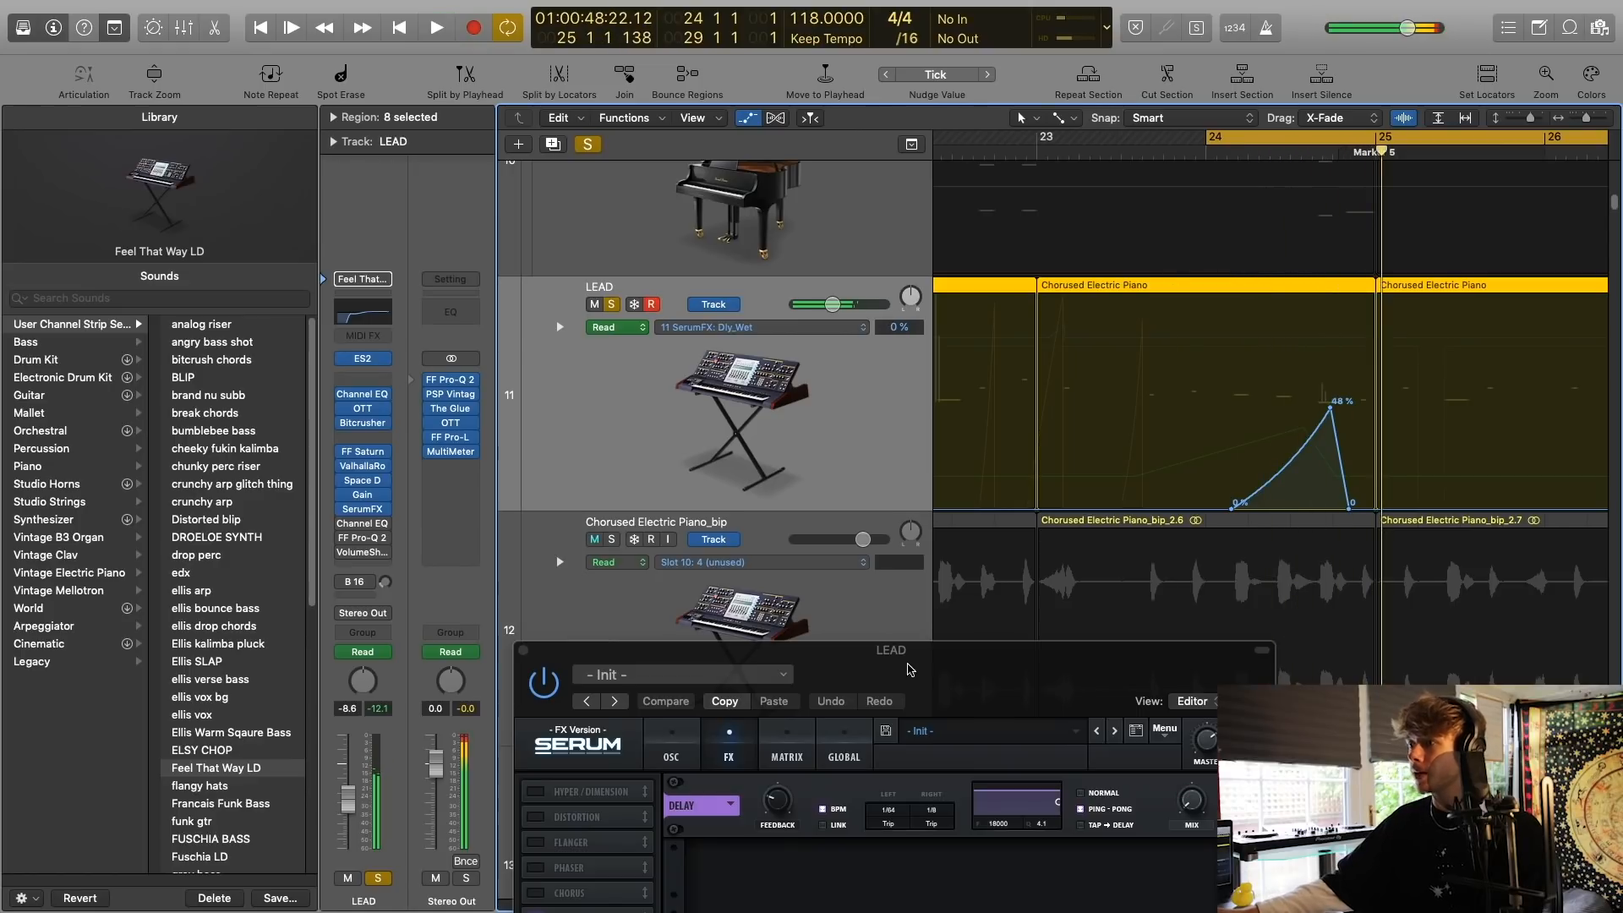
drag(914, 672, 993, 524)
click(602, 502)
Re-enable and inspect the second Channel EQ and FF Pro-Q 2 on the LEAD track.
click(363, 523)
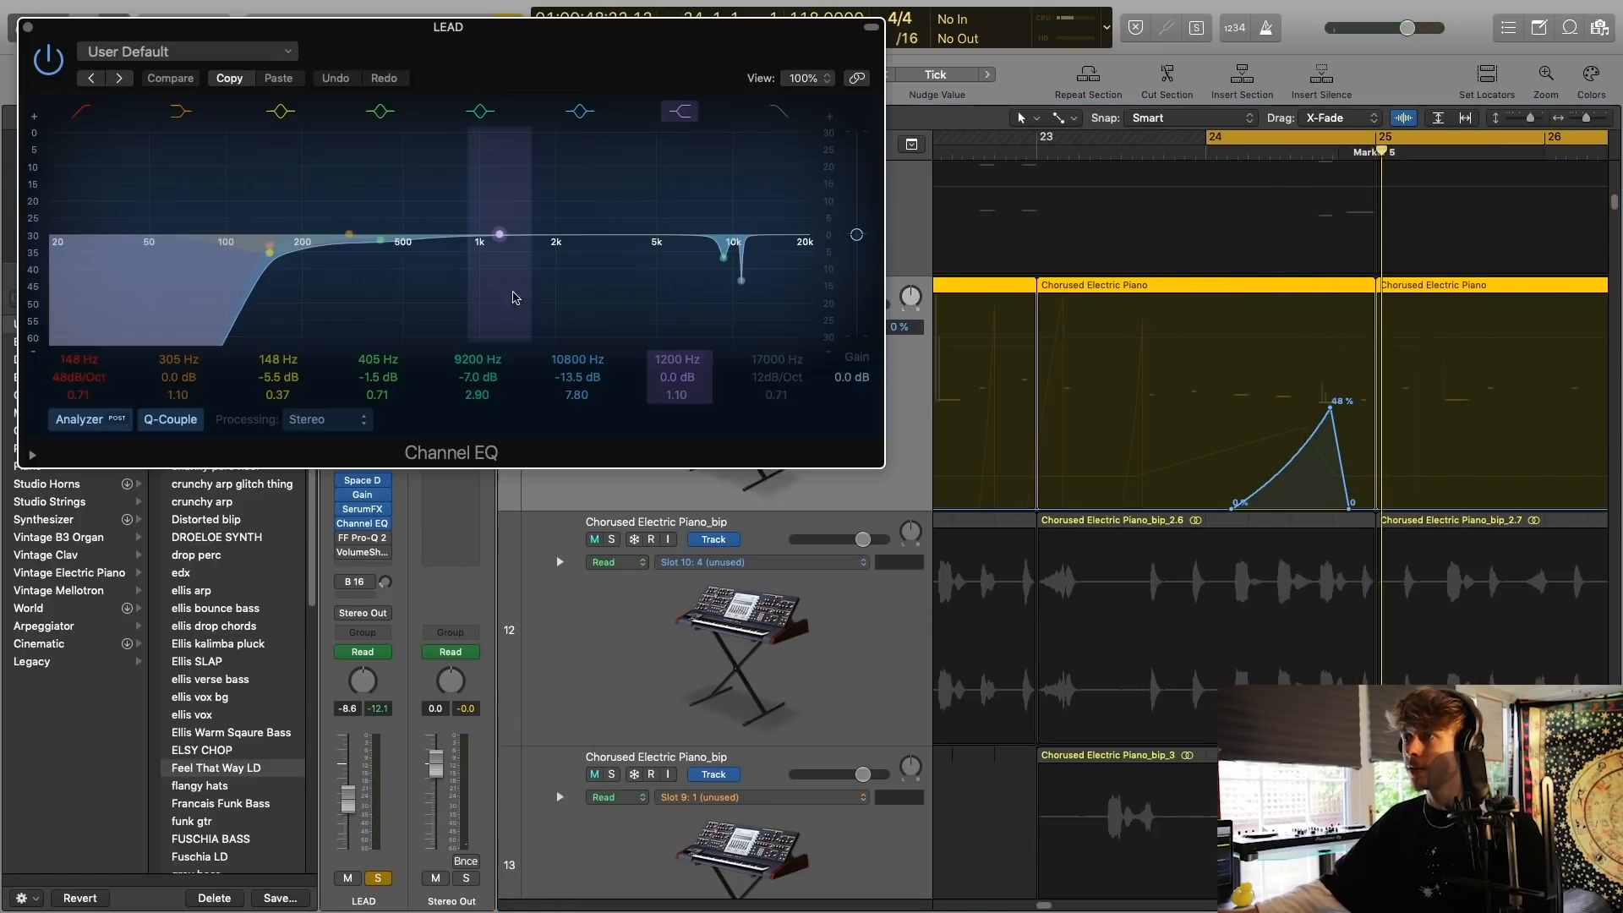
drag(571, 38, 994, 129)
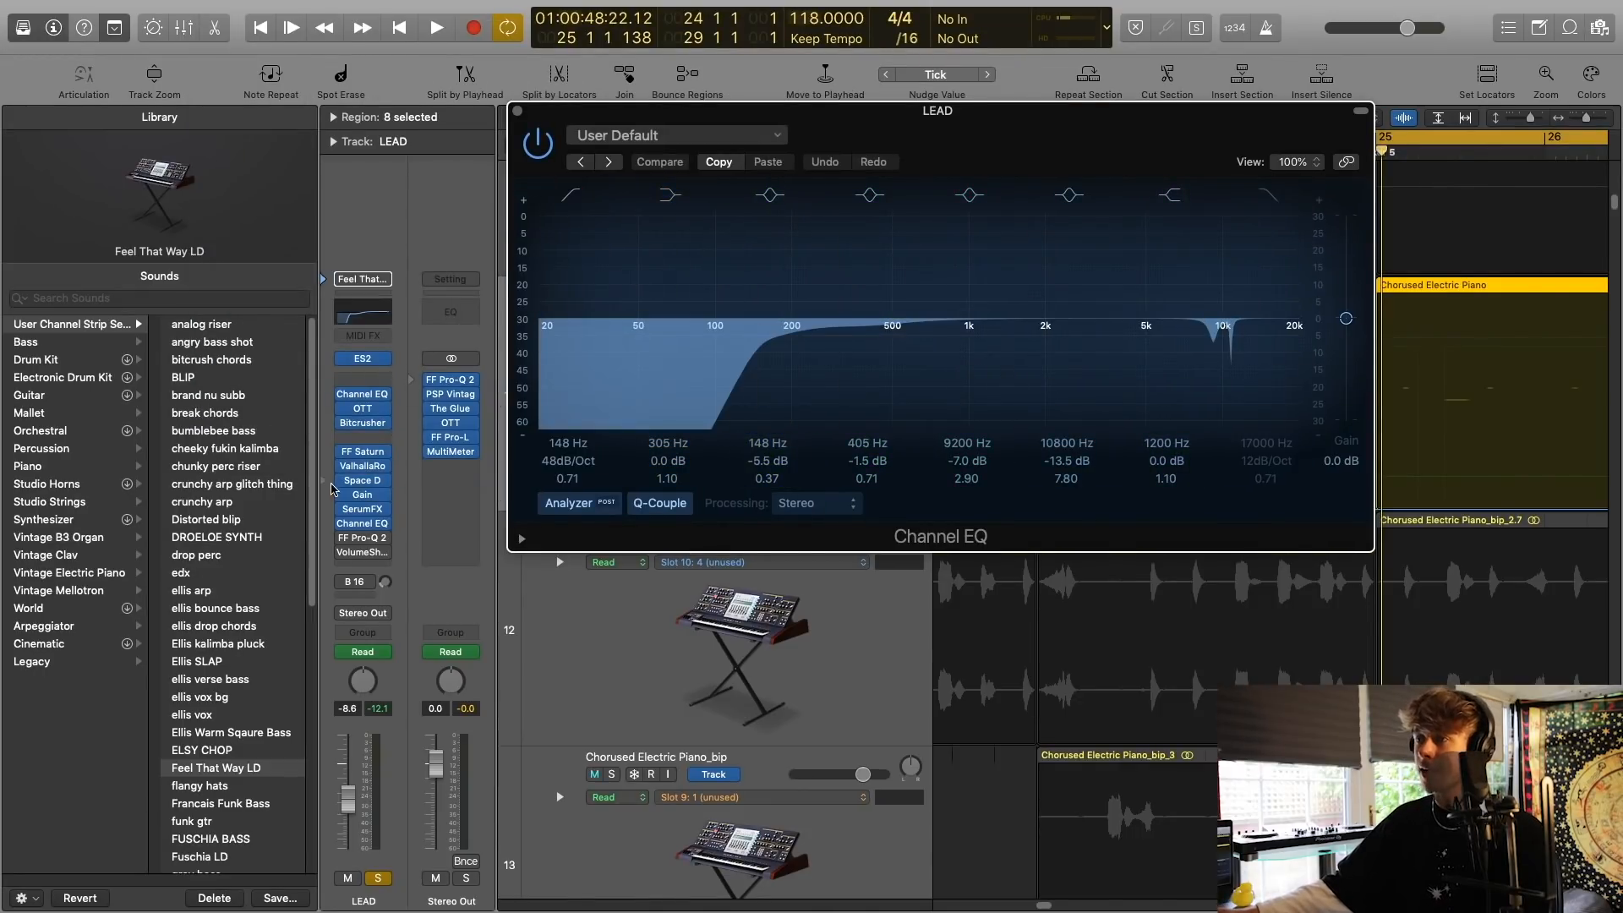
click(361, 524)
click(361, 539)
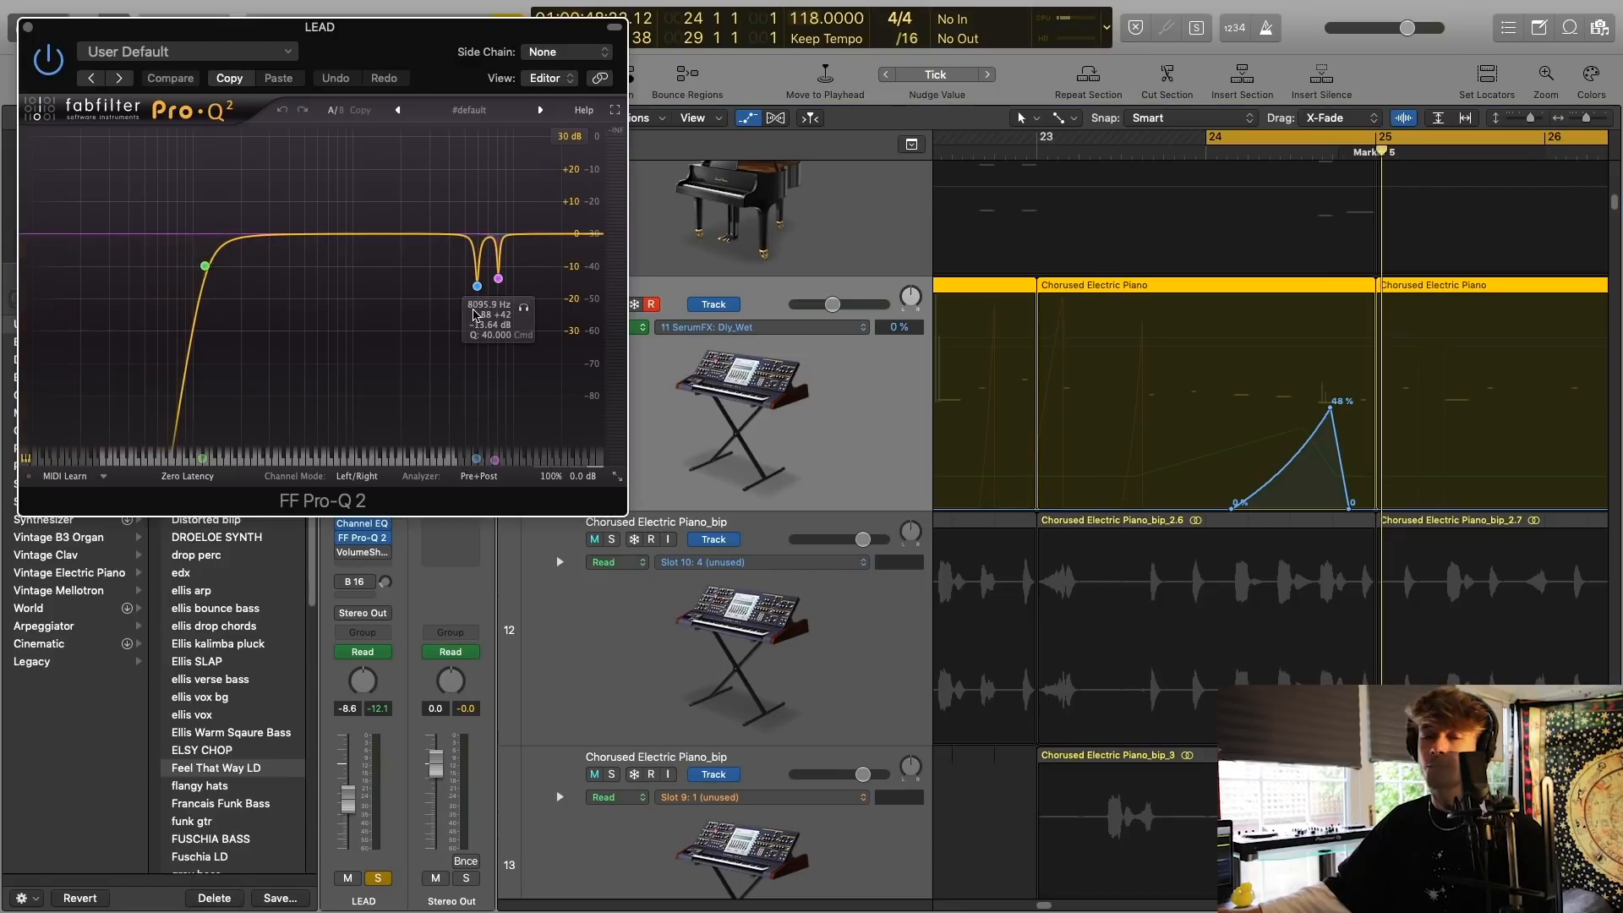
drag(382, 61, 824, 271)
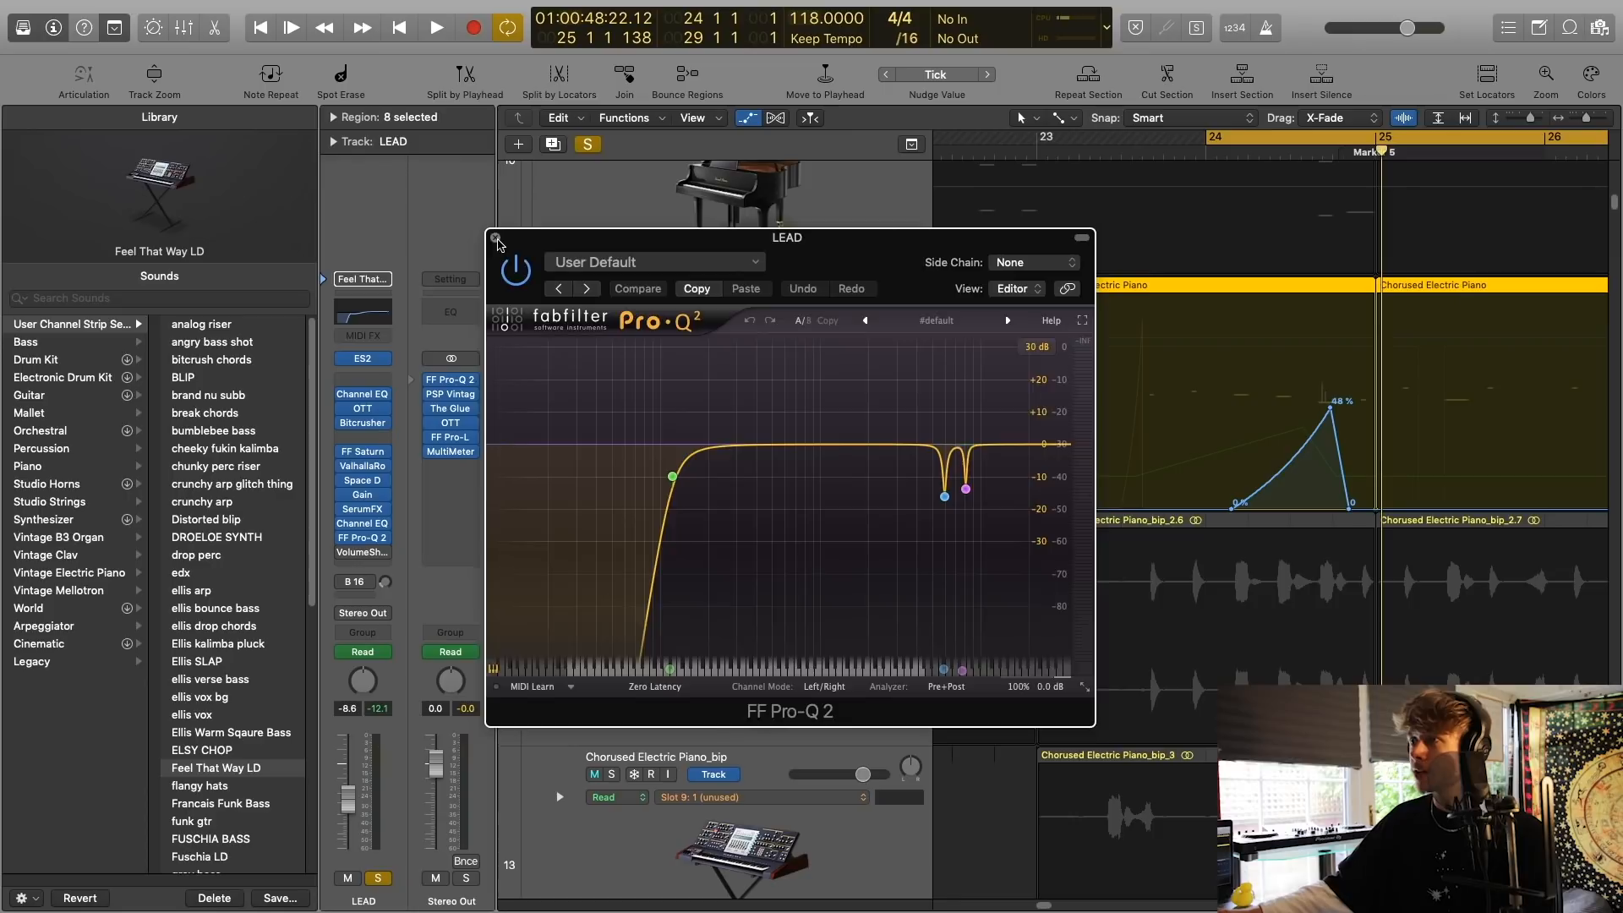
click(497, 240)
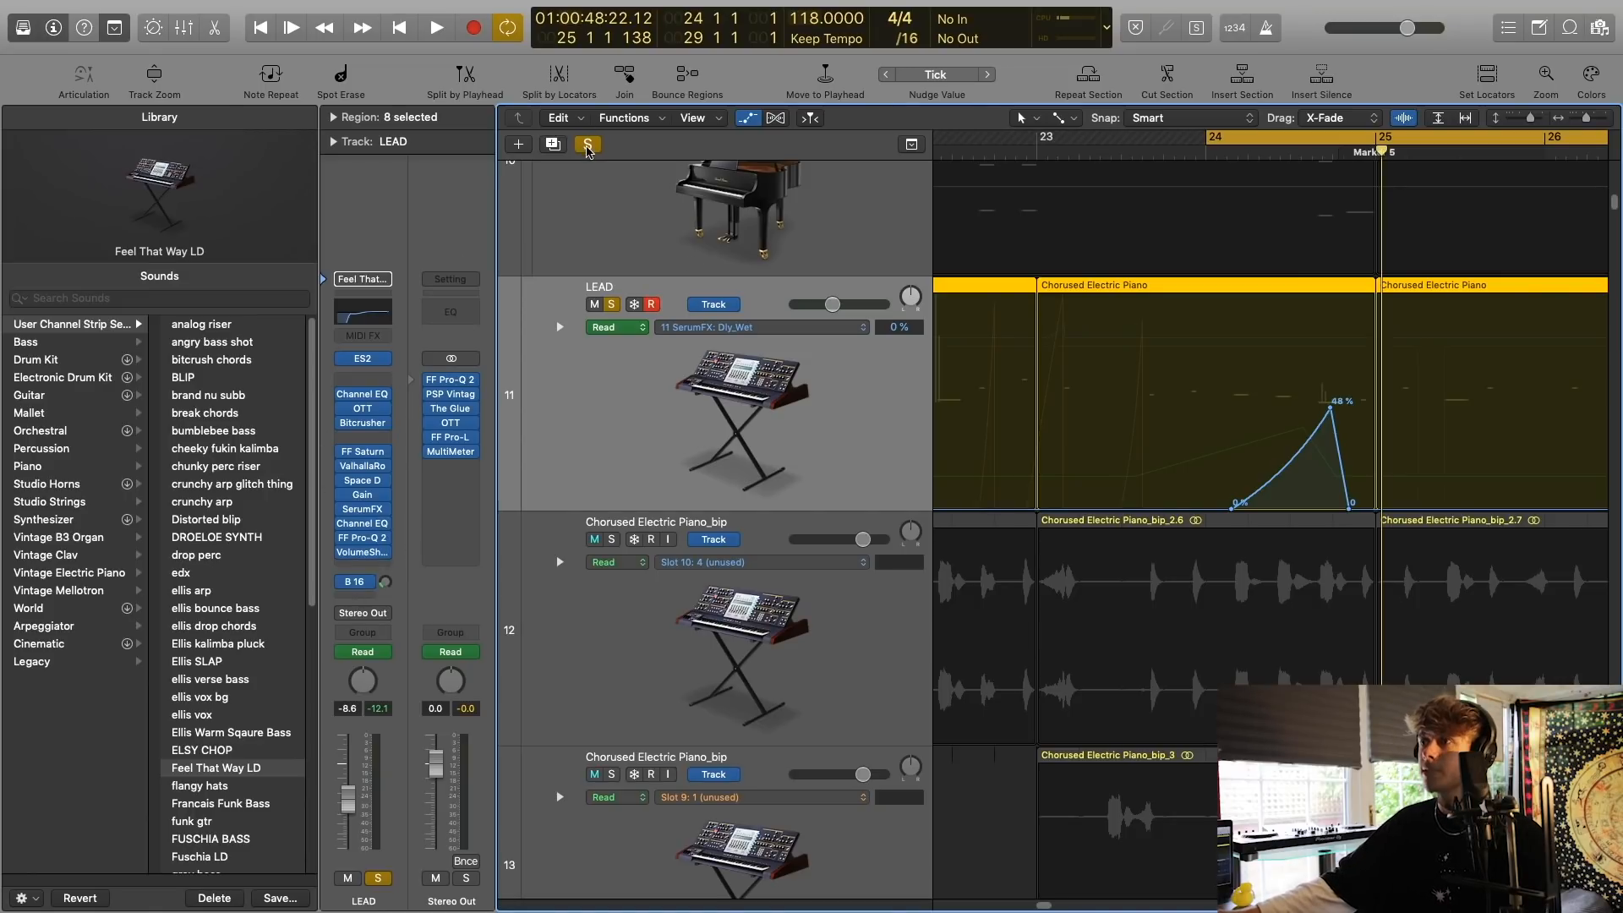
Clear the solo, hide the automation lanes and check the LEAD track's Bus 16 send to Aux 9.
click(588, 145)
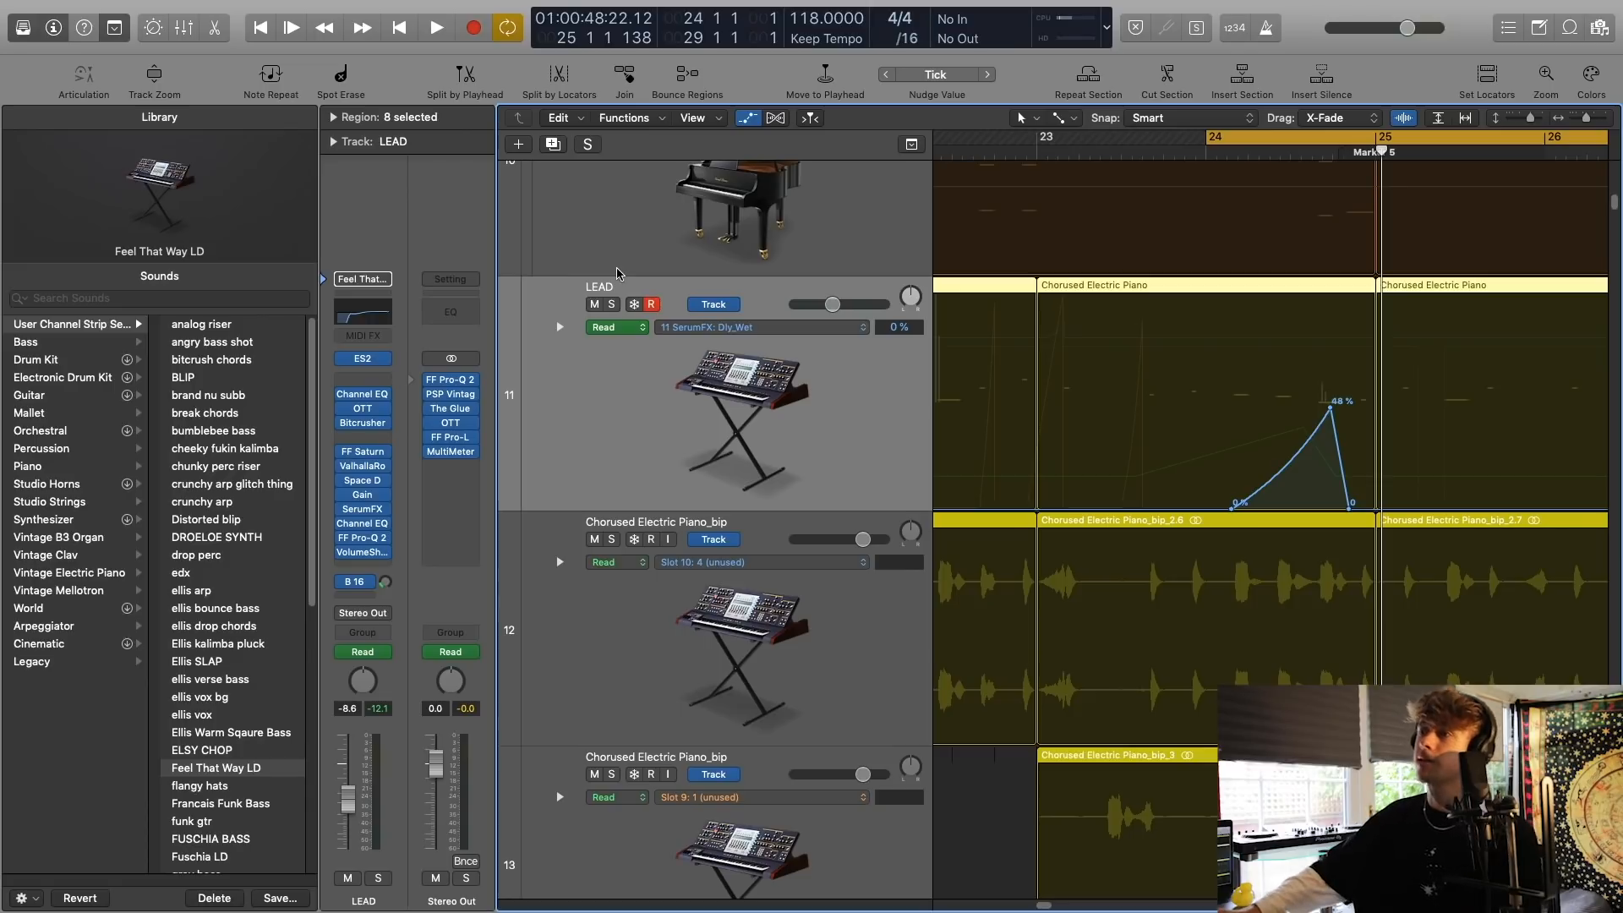
key(a)
click(353, 583)
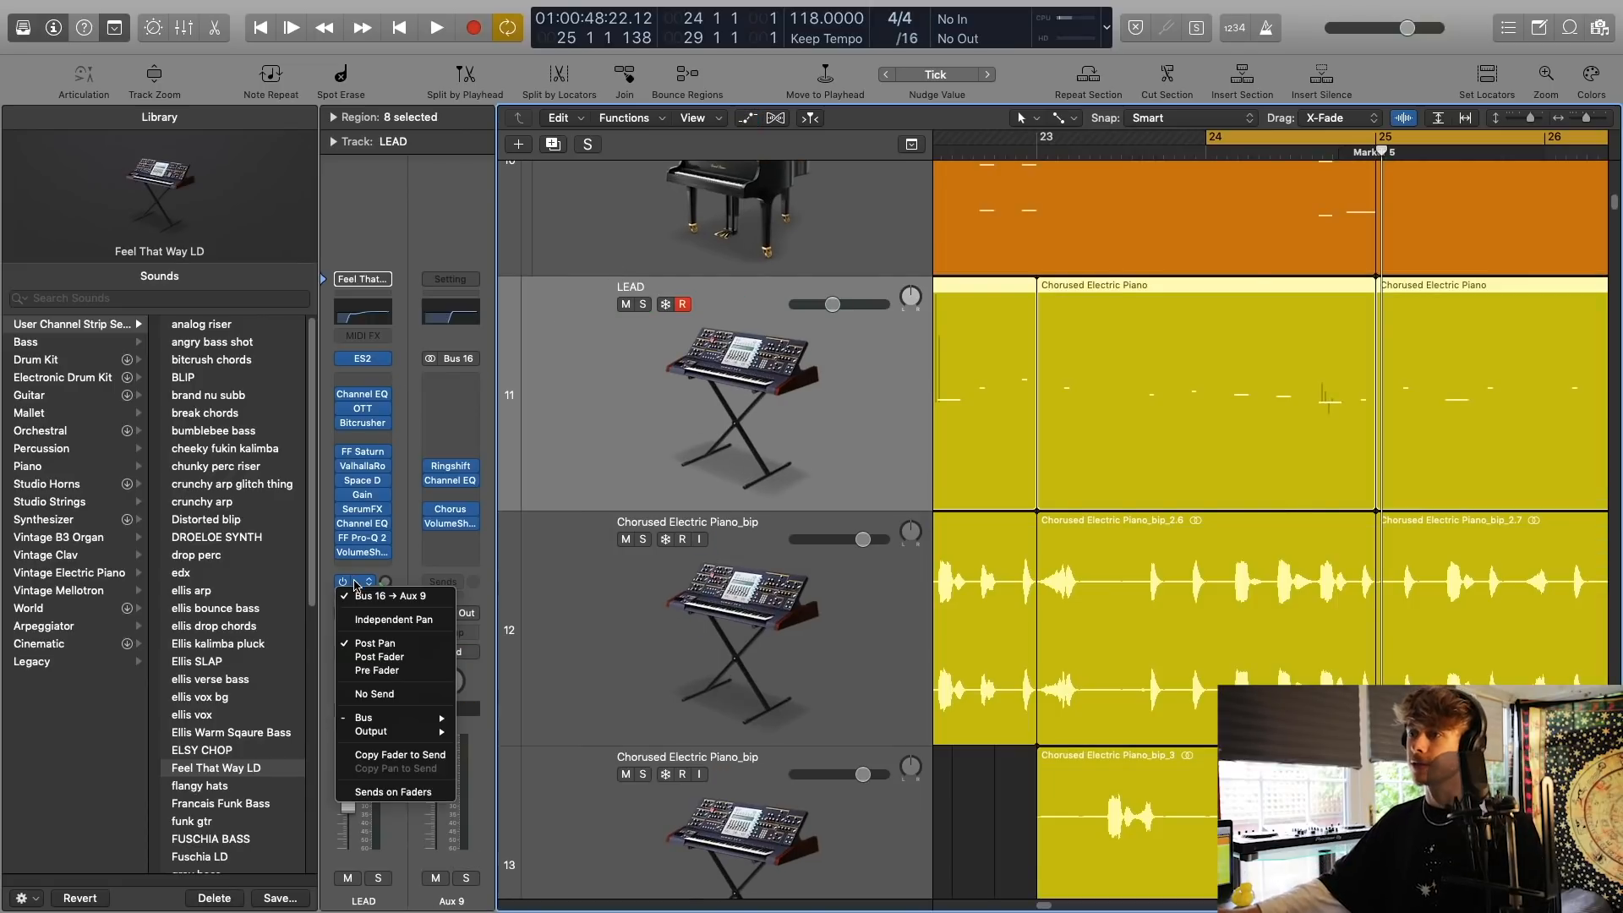
click(389, 590)
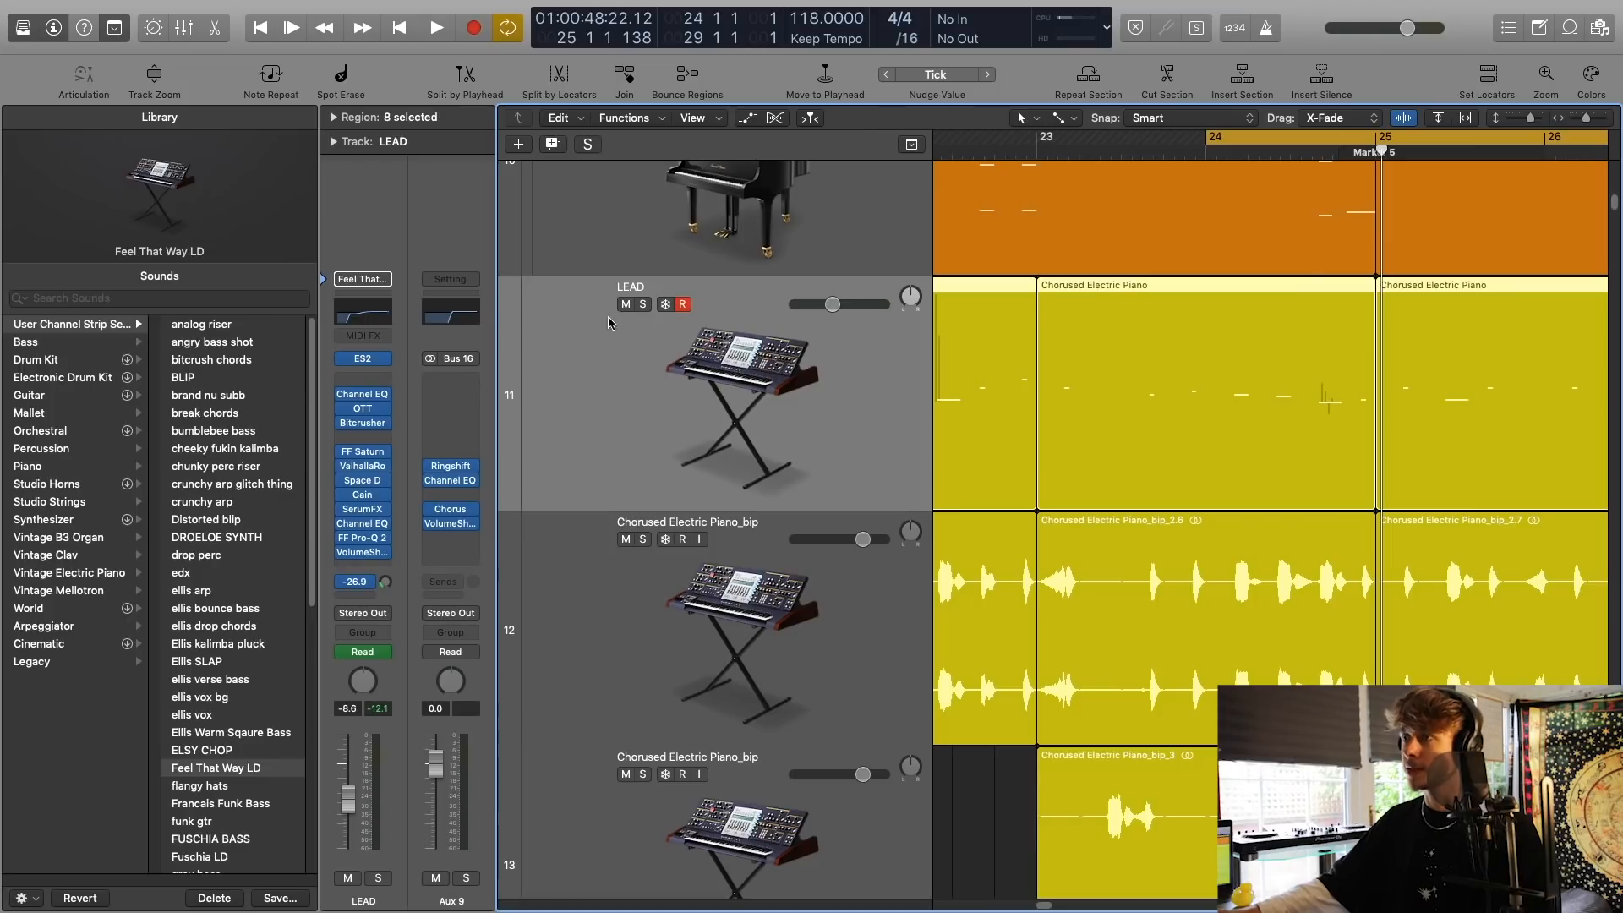
Solo only the Aux 9 return, leaving the LEAD track unmuted, and play it from bar 24.
click(643, 305)
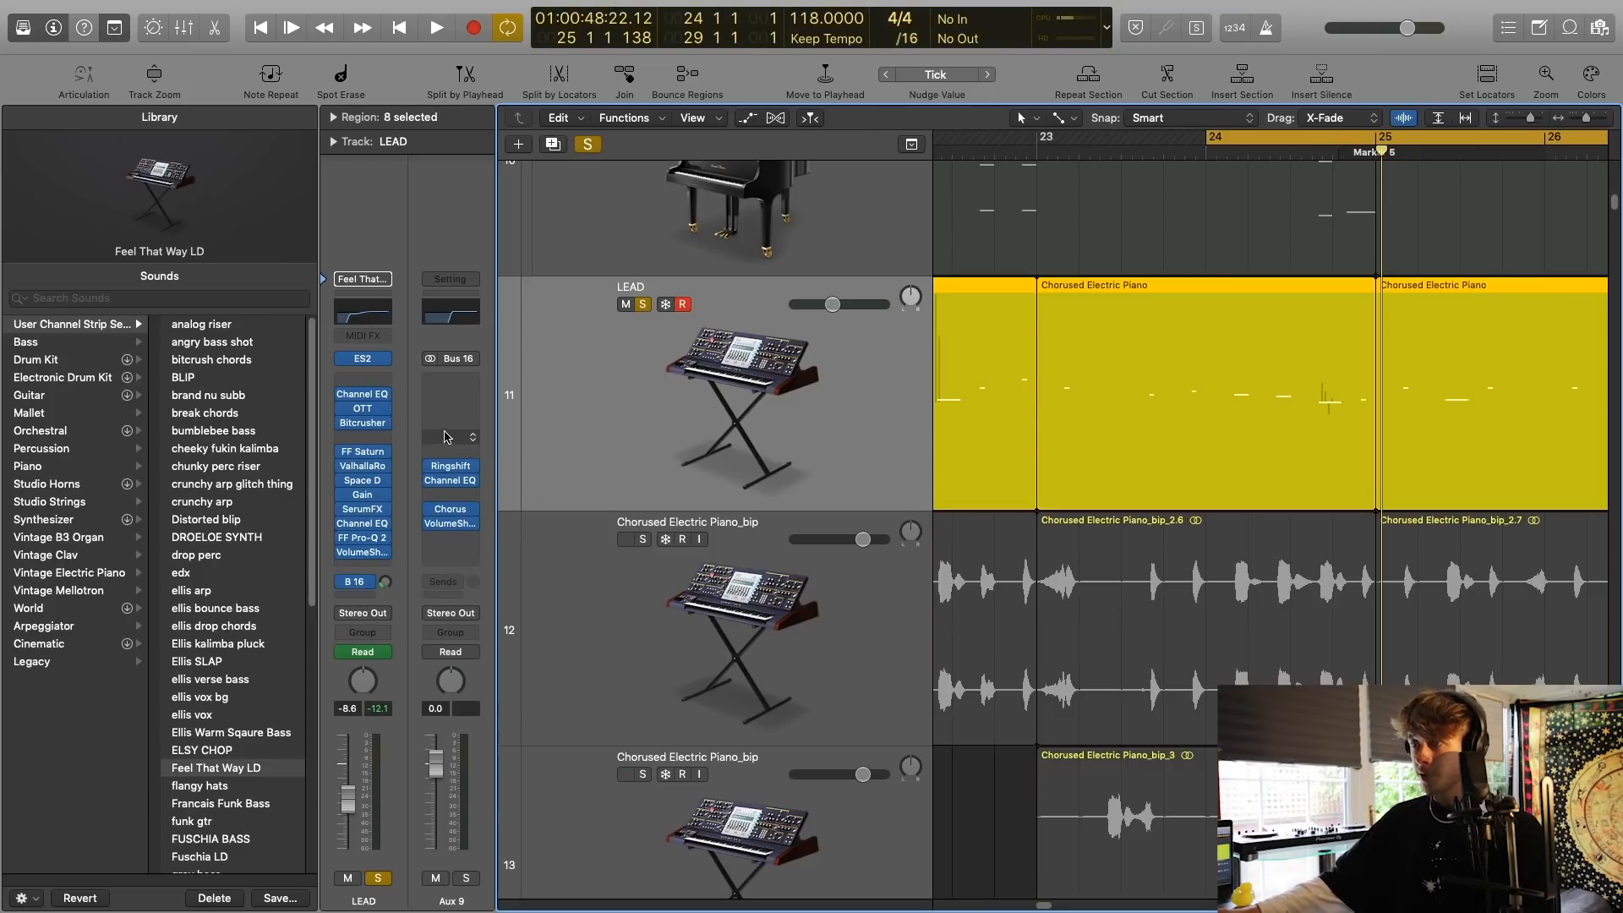
click(389, 879)
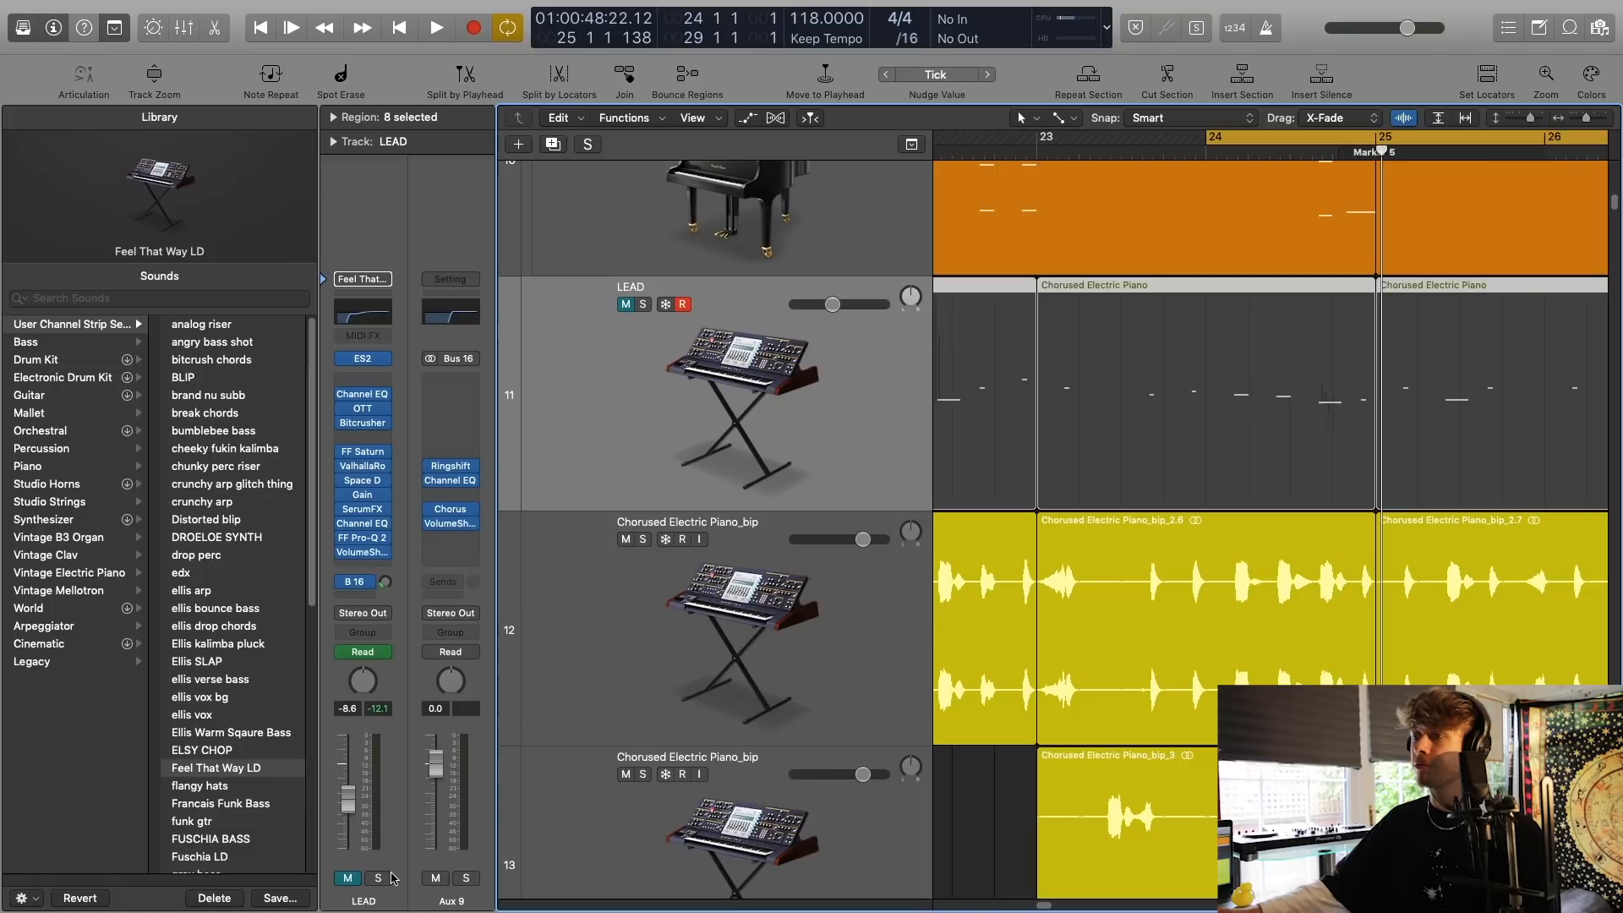
click(465, 879)
click(349, 879)
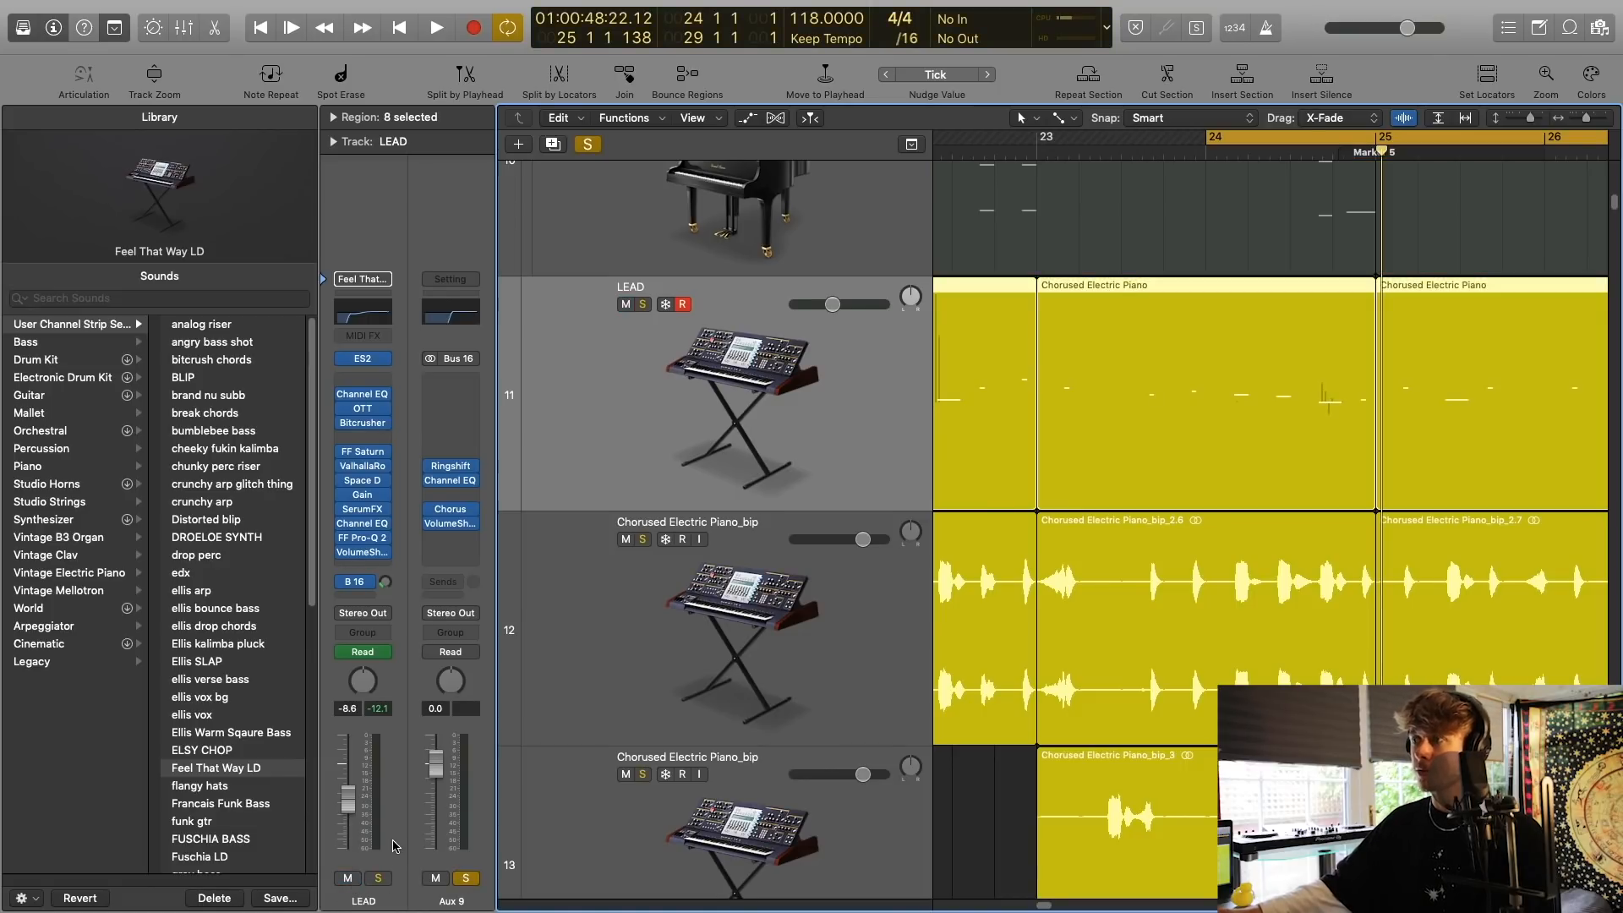
key(space)
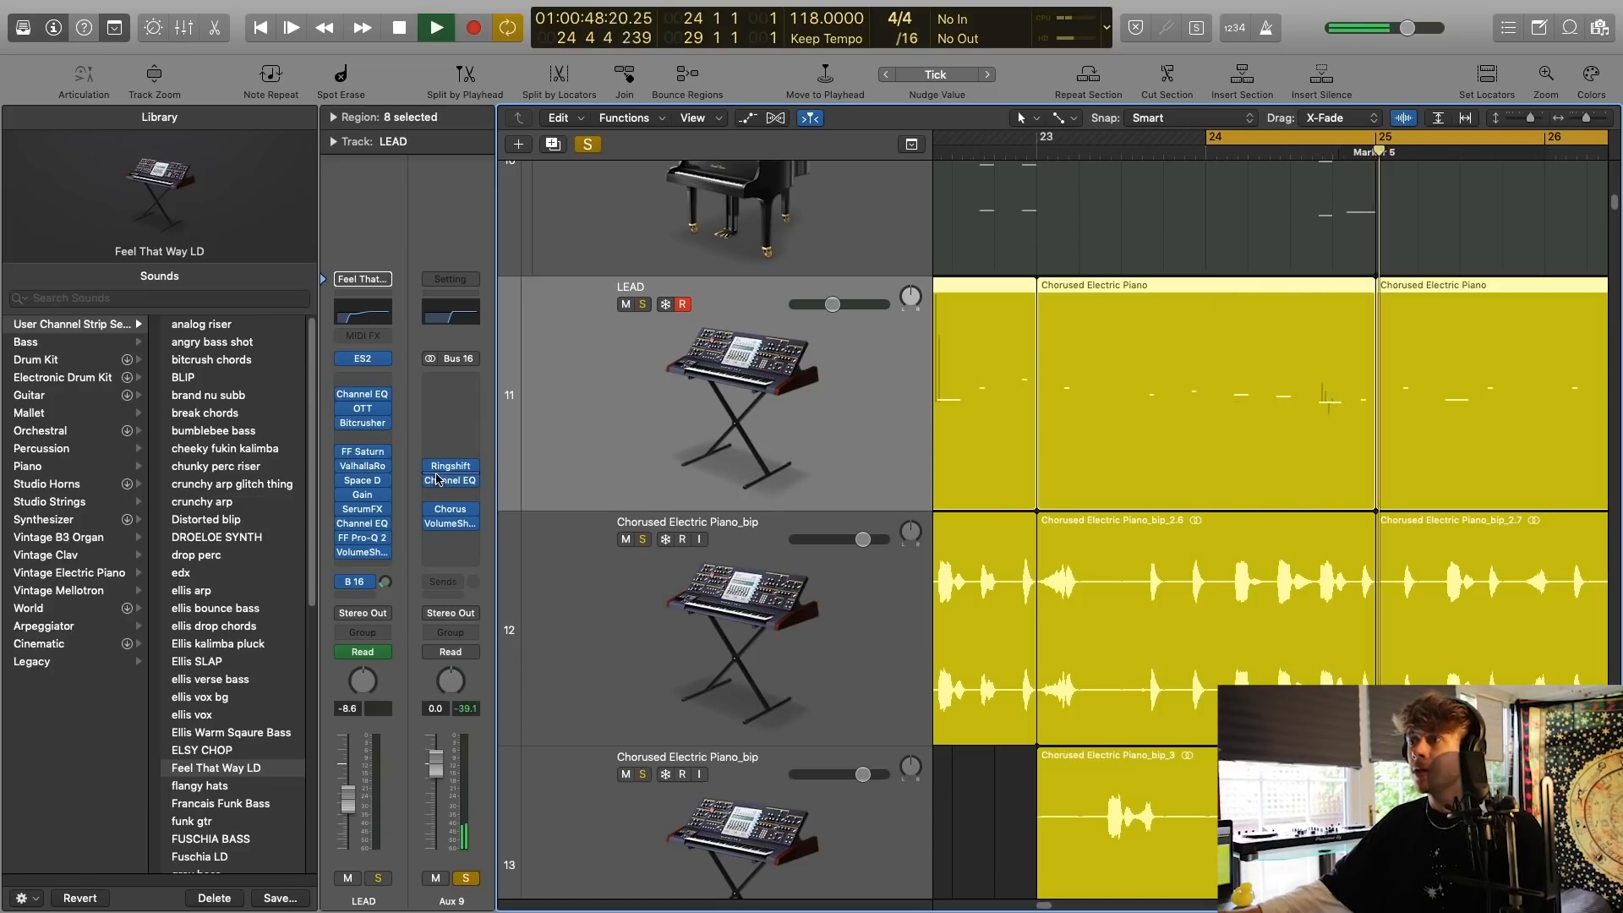
Open the Ringshift effect on Aux 9, inspect its settings and close it.
click(451, 466)
drag(426, 45, 888, 280)
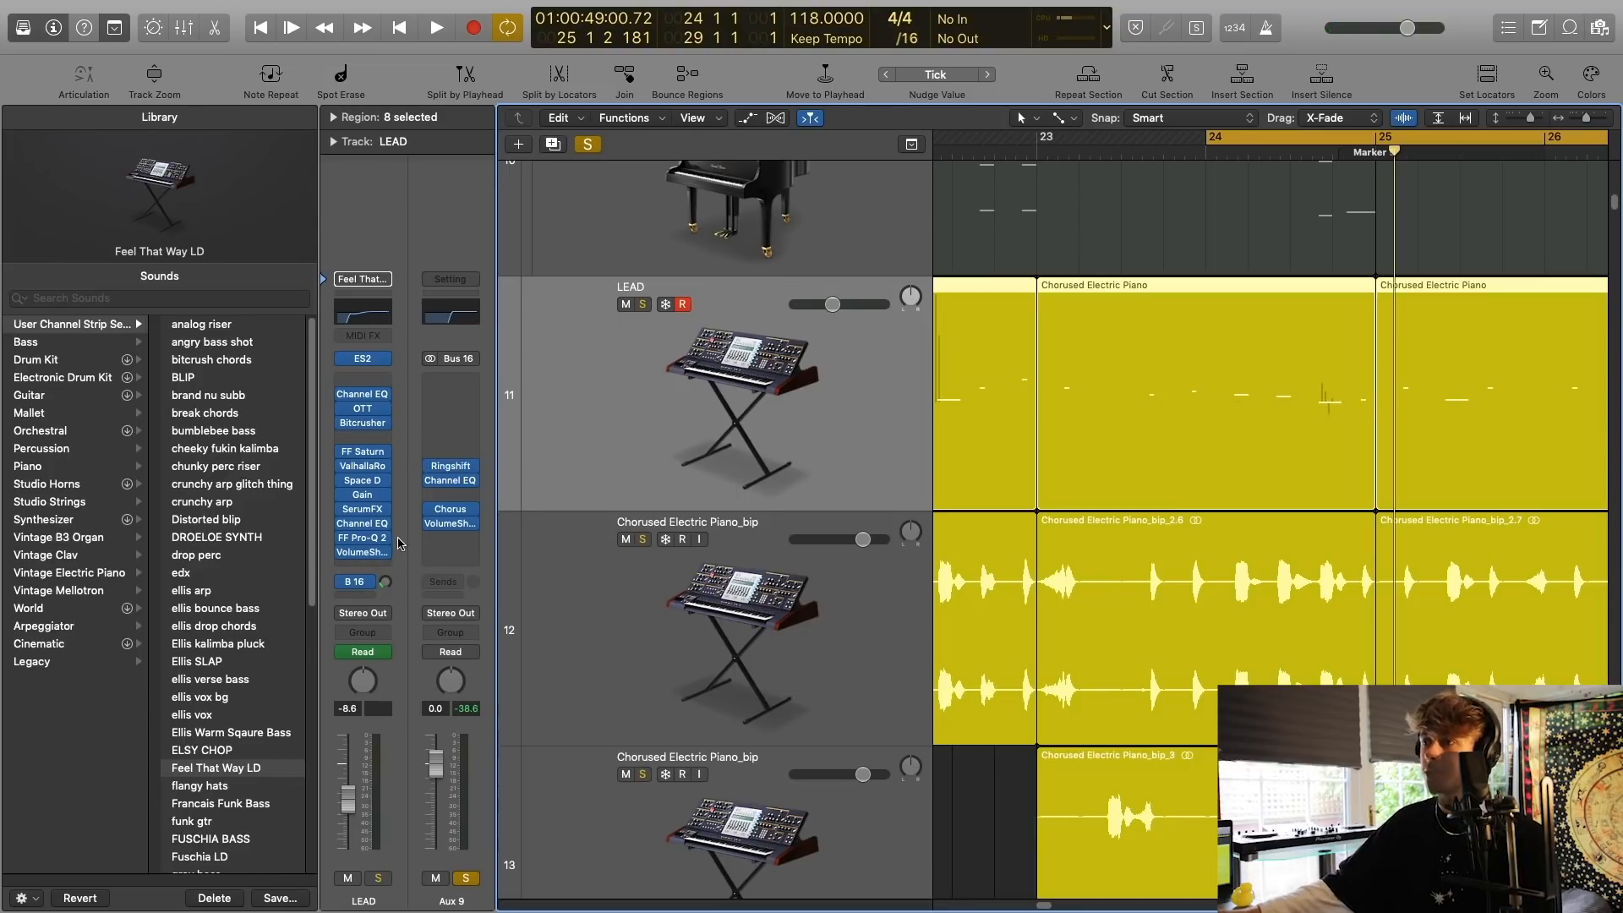
click(450, 469)
click(576, 268)
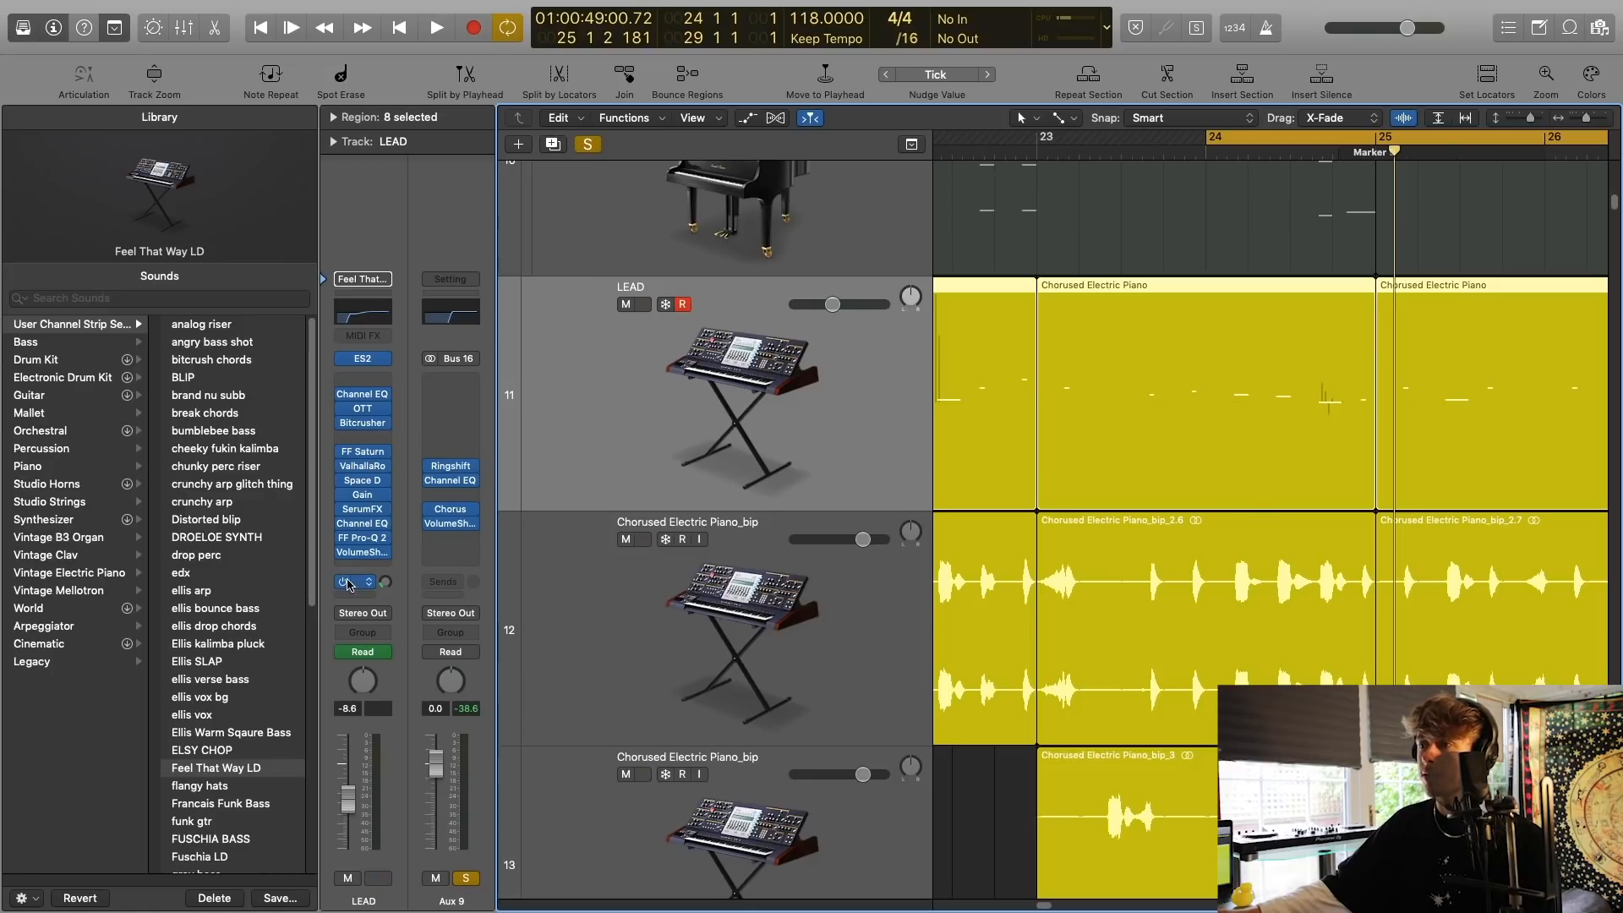
Inspect the settings of the Channel EQ and Chorus effects on Aux 9 and close both.
click(450, 480)
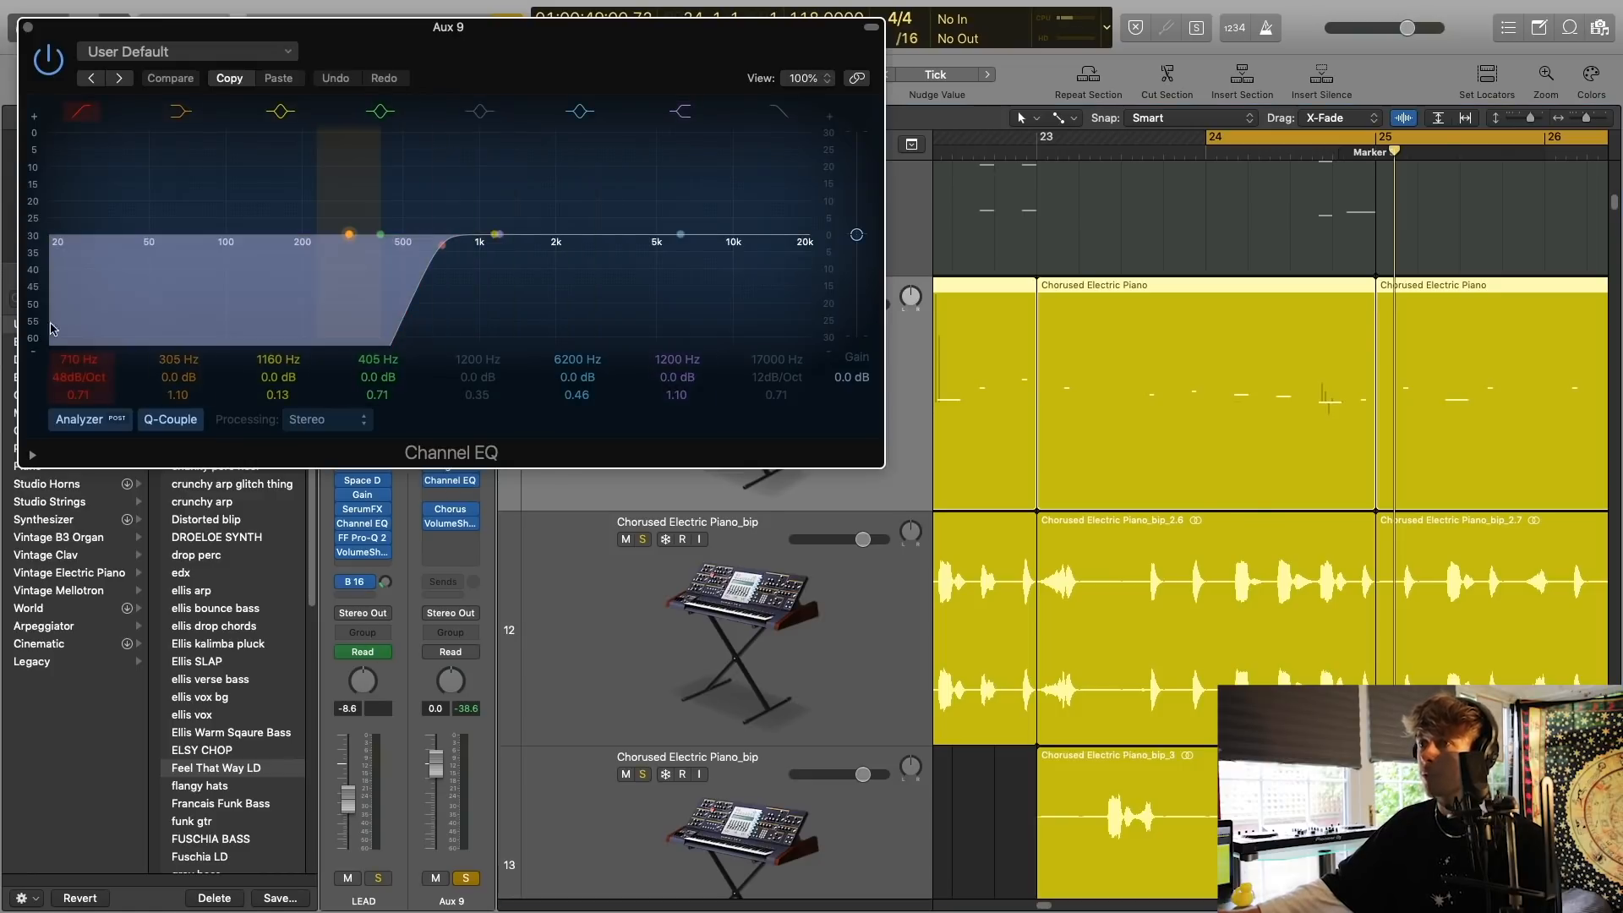
click(28, 27)
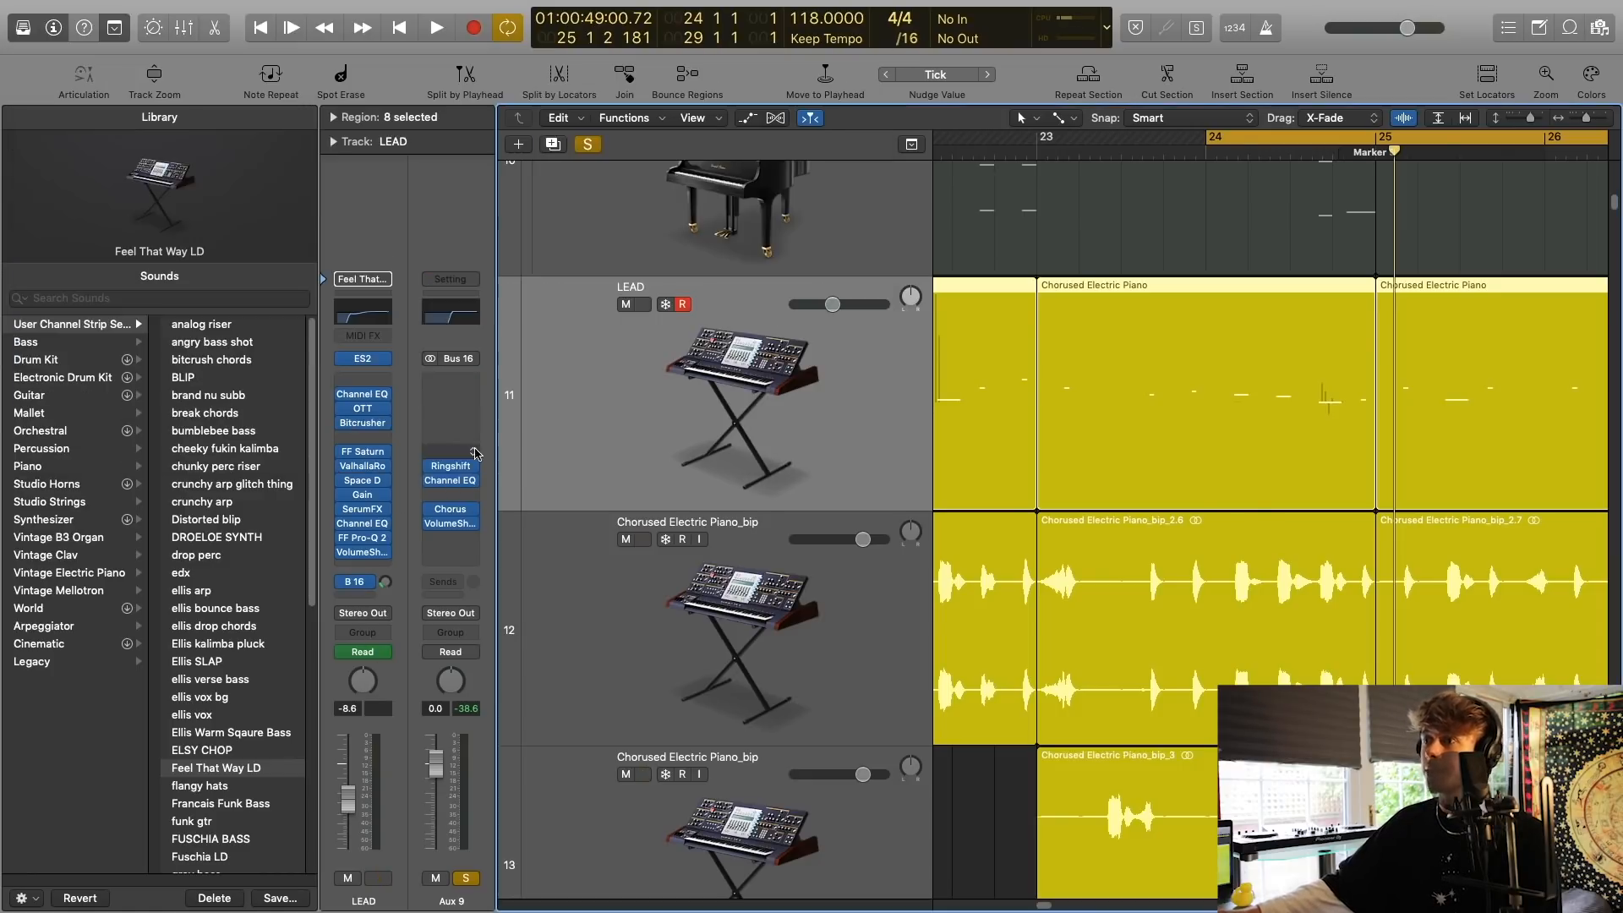
click(451, 509)
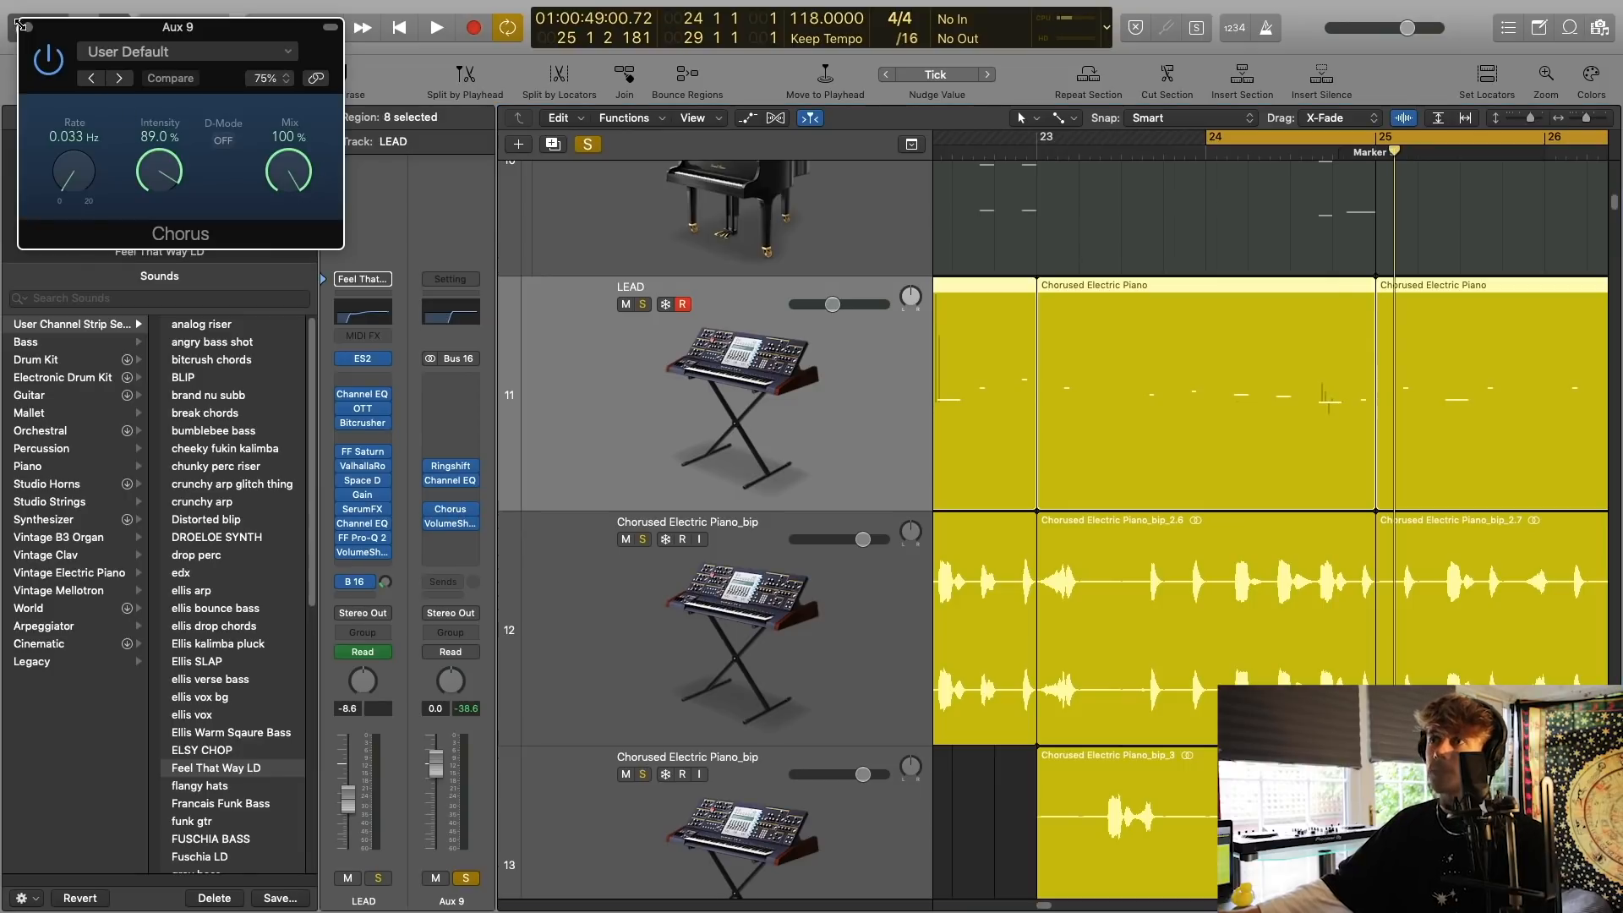
click(21, 26)
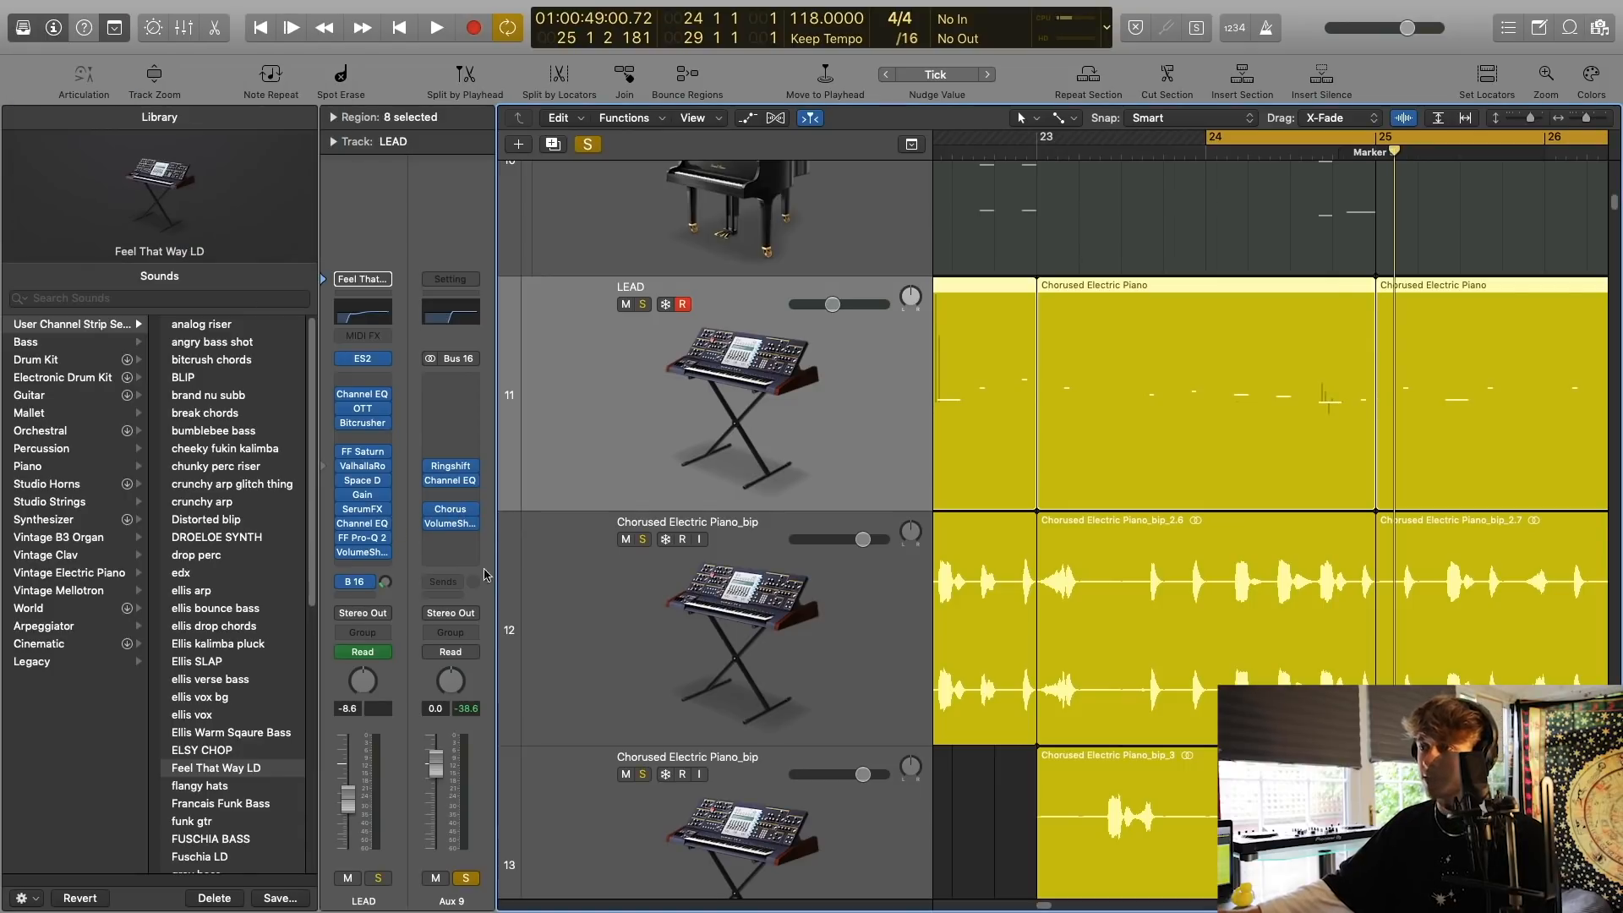
Switch the solo from Aux 9 to the LEAD track, play it from bar 24 and clear the solo.
click(469, 878)
click(378, 878)
key(space)
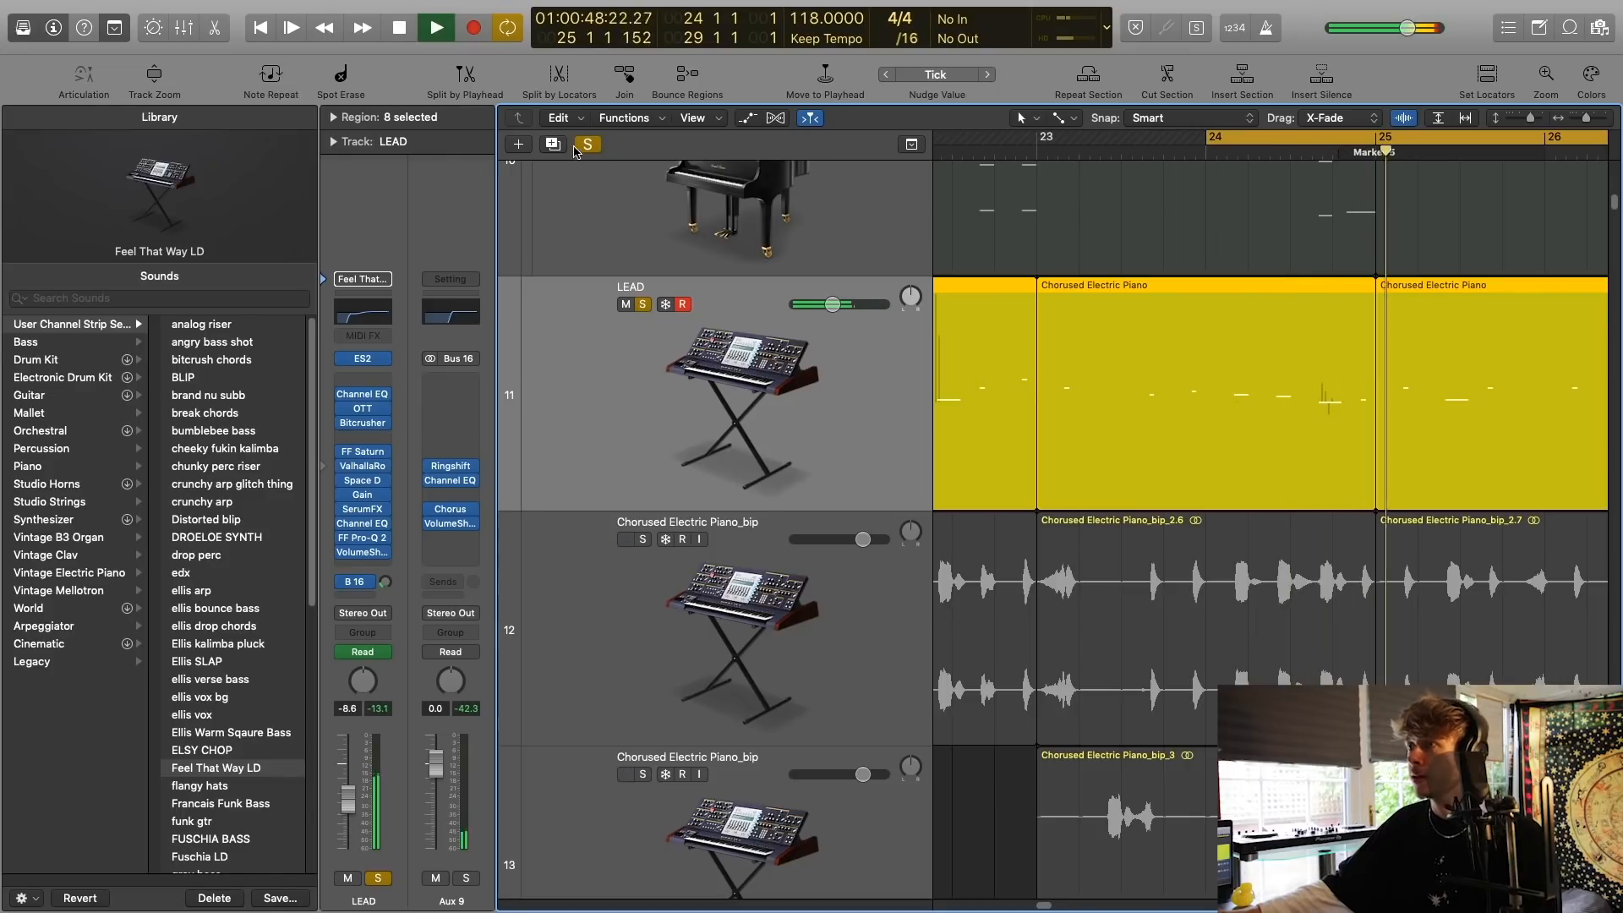
key(space)
click(586, 144)
click(1578, 121)
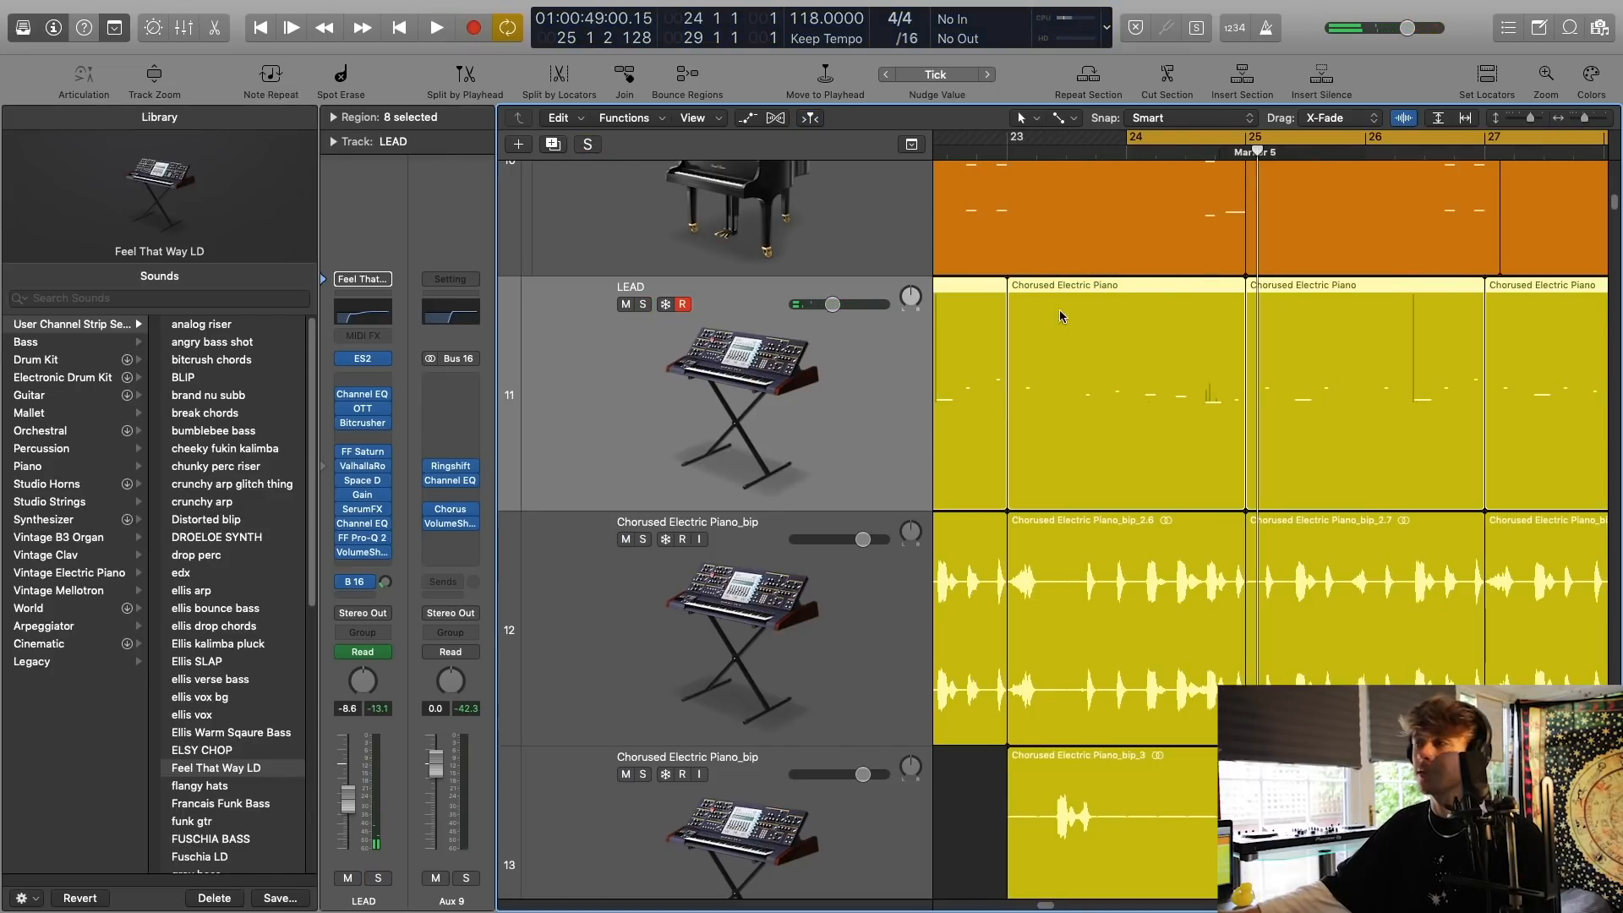
Open the soothe plug-in on the soloed Chorused Electric Piano_bip track, inspect its band 1 settings and close it.
drag(1578, 121, 1560, 121)
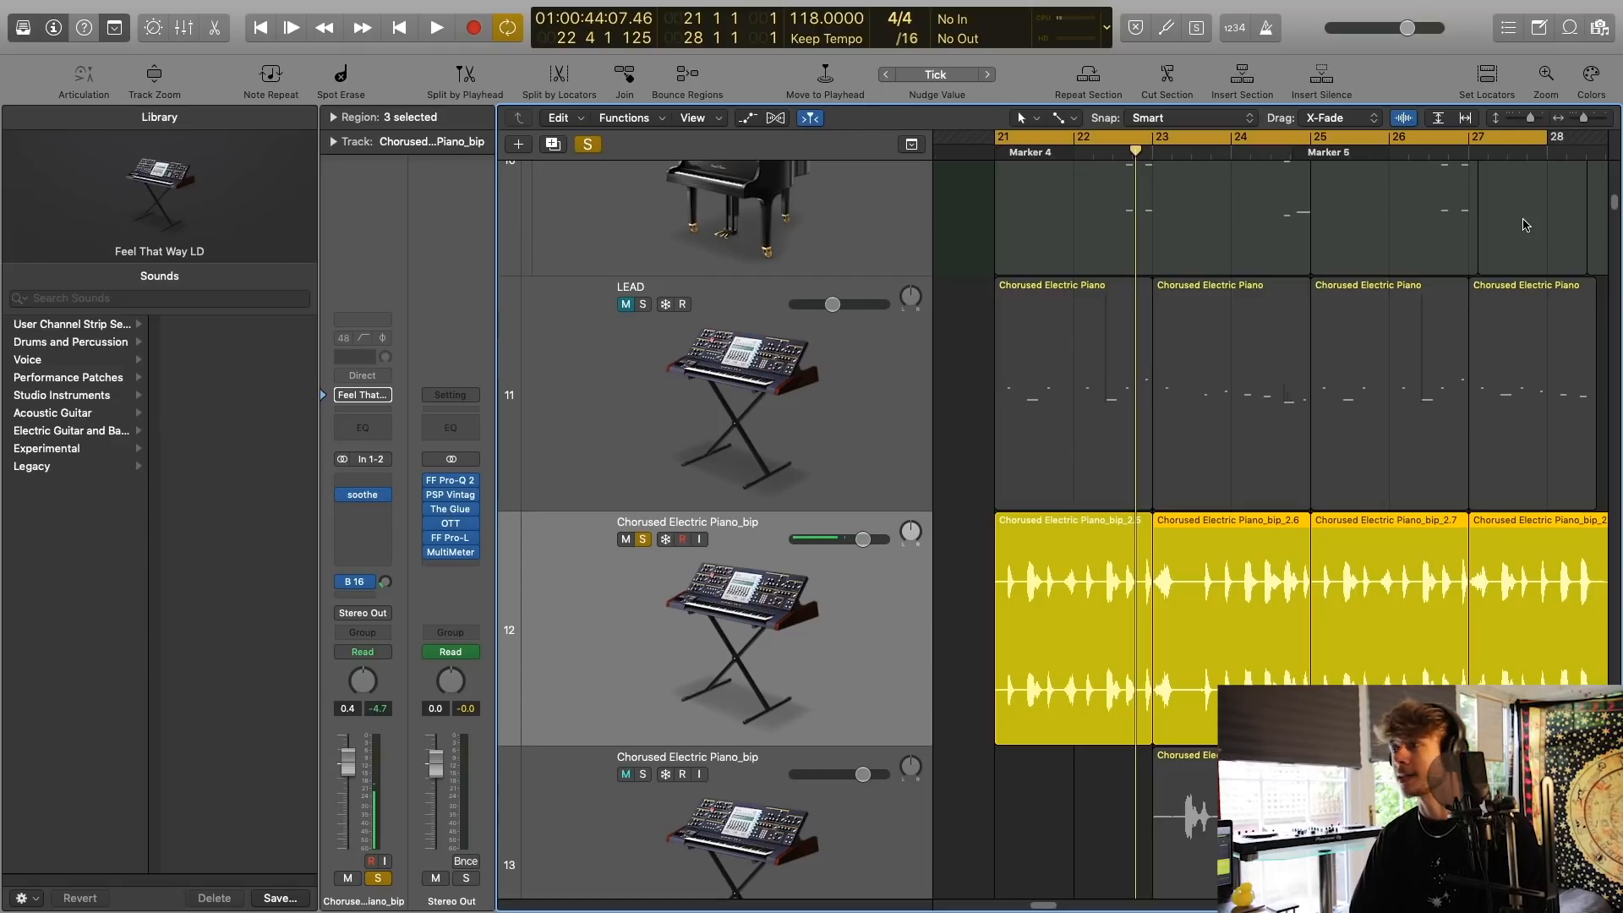
click(733, 569)
click(799, 423)
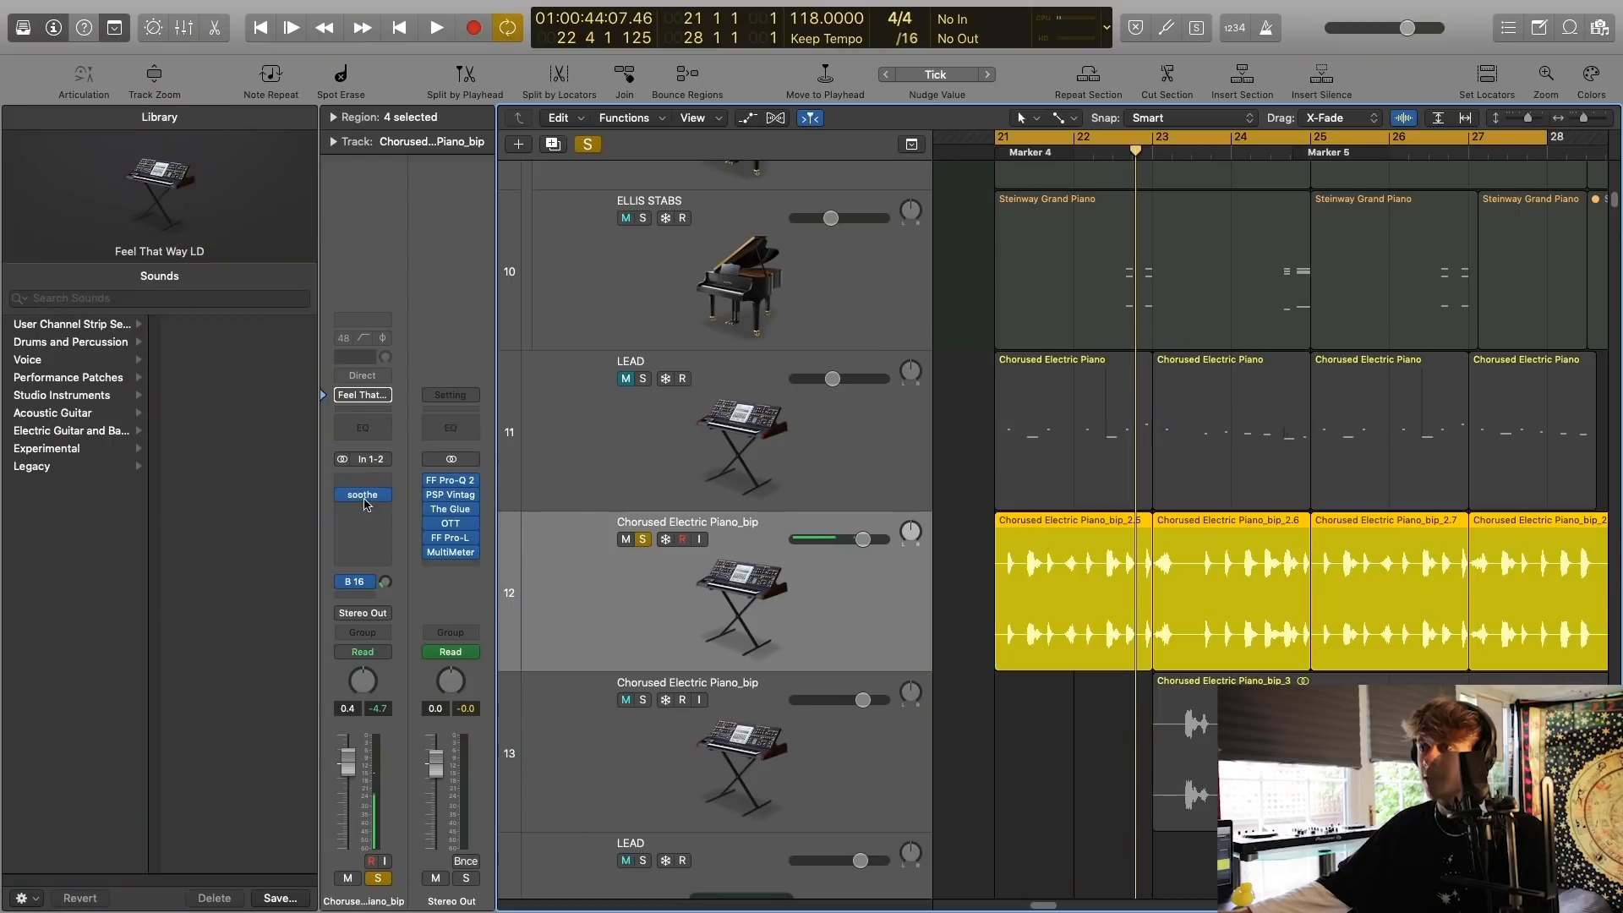
click(363, 497)
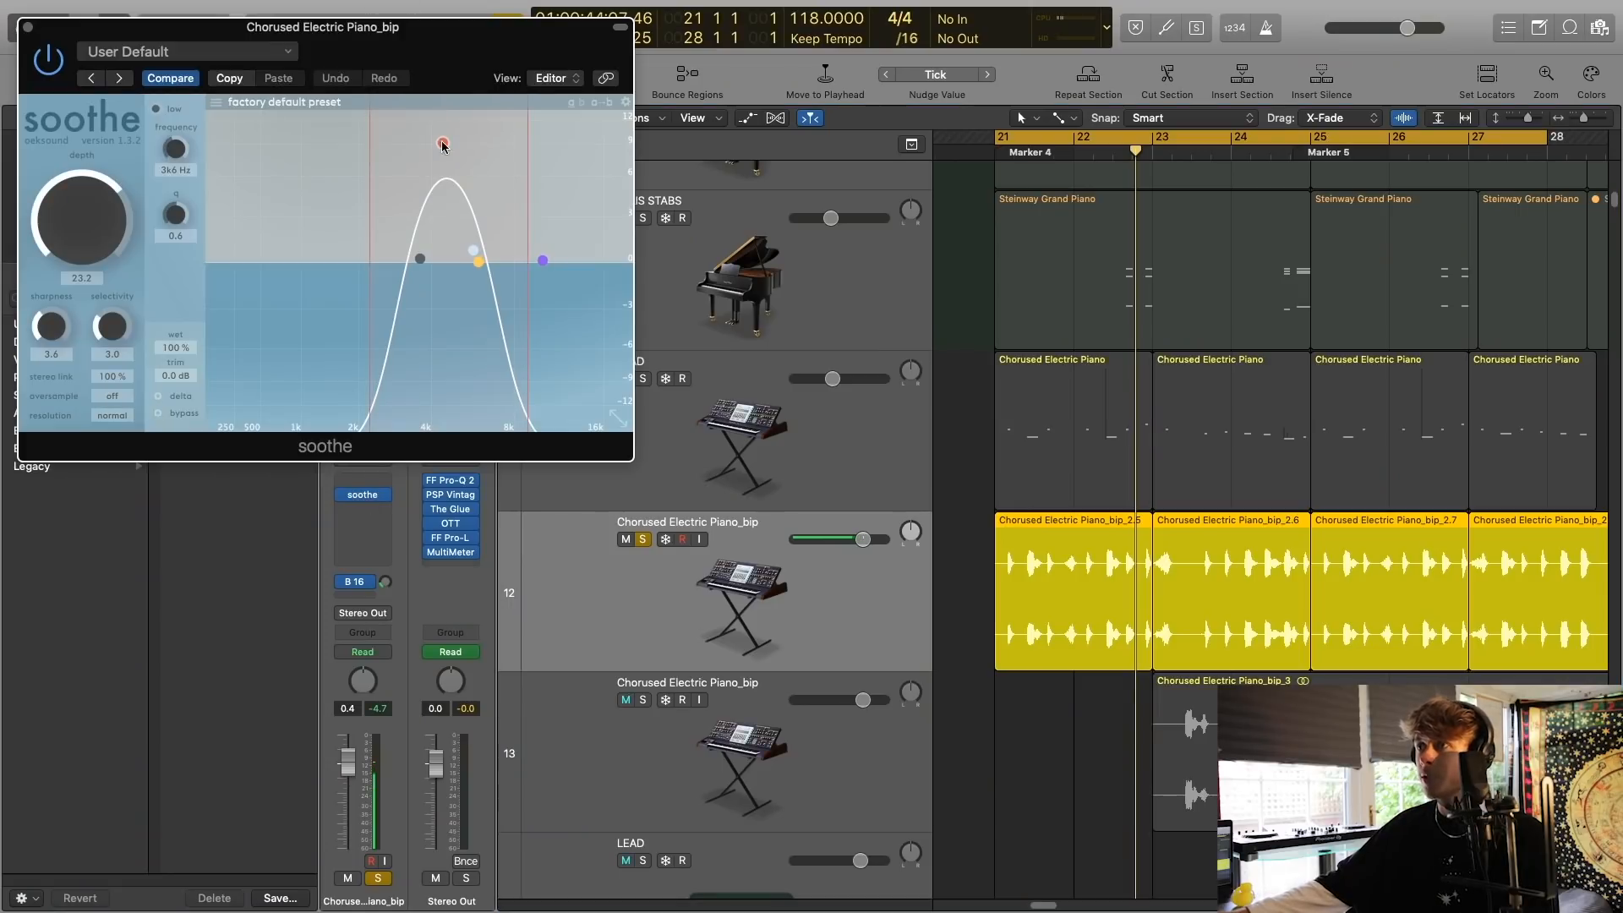
click(443, 143)
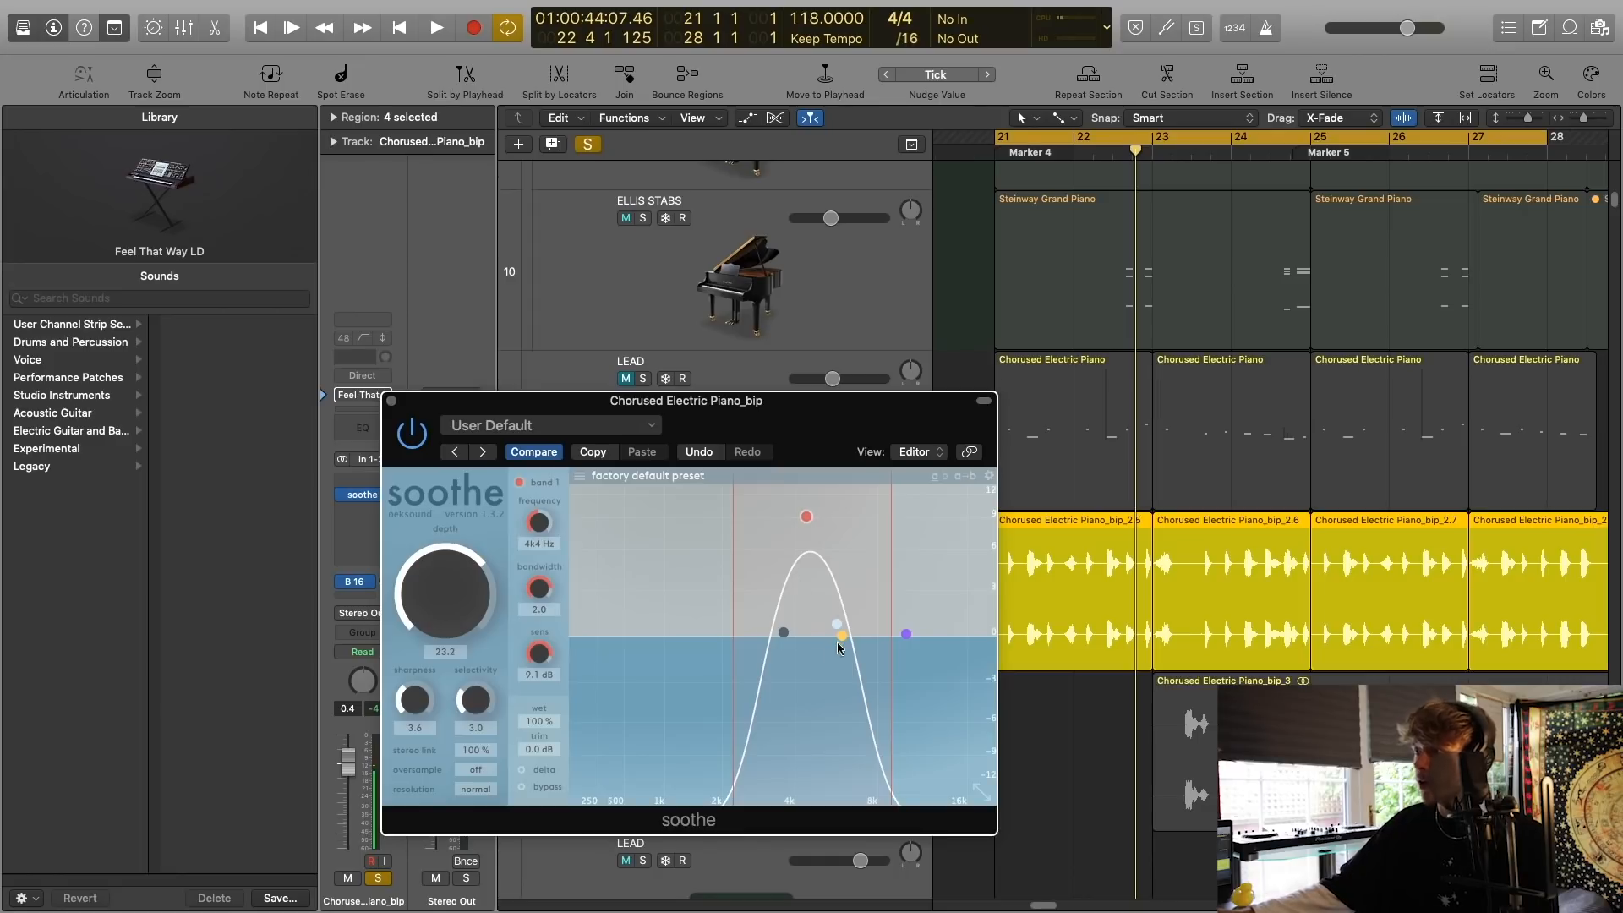
drag(770, 403, 925, 403)
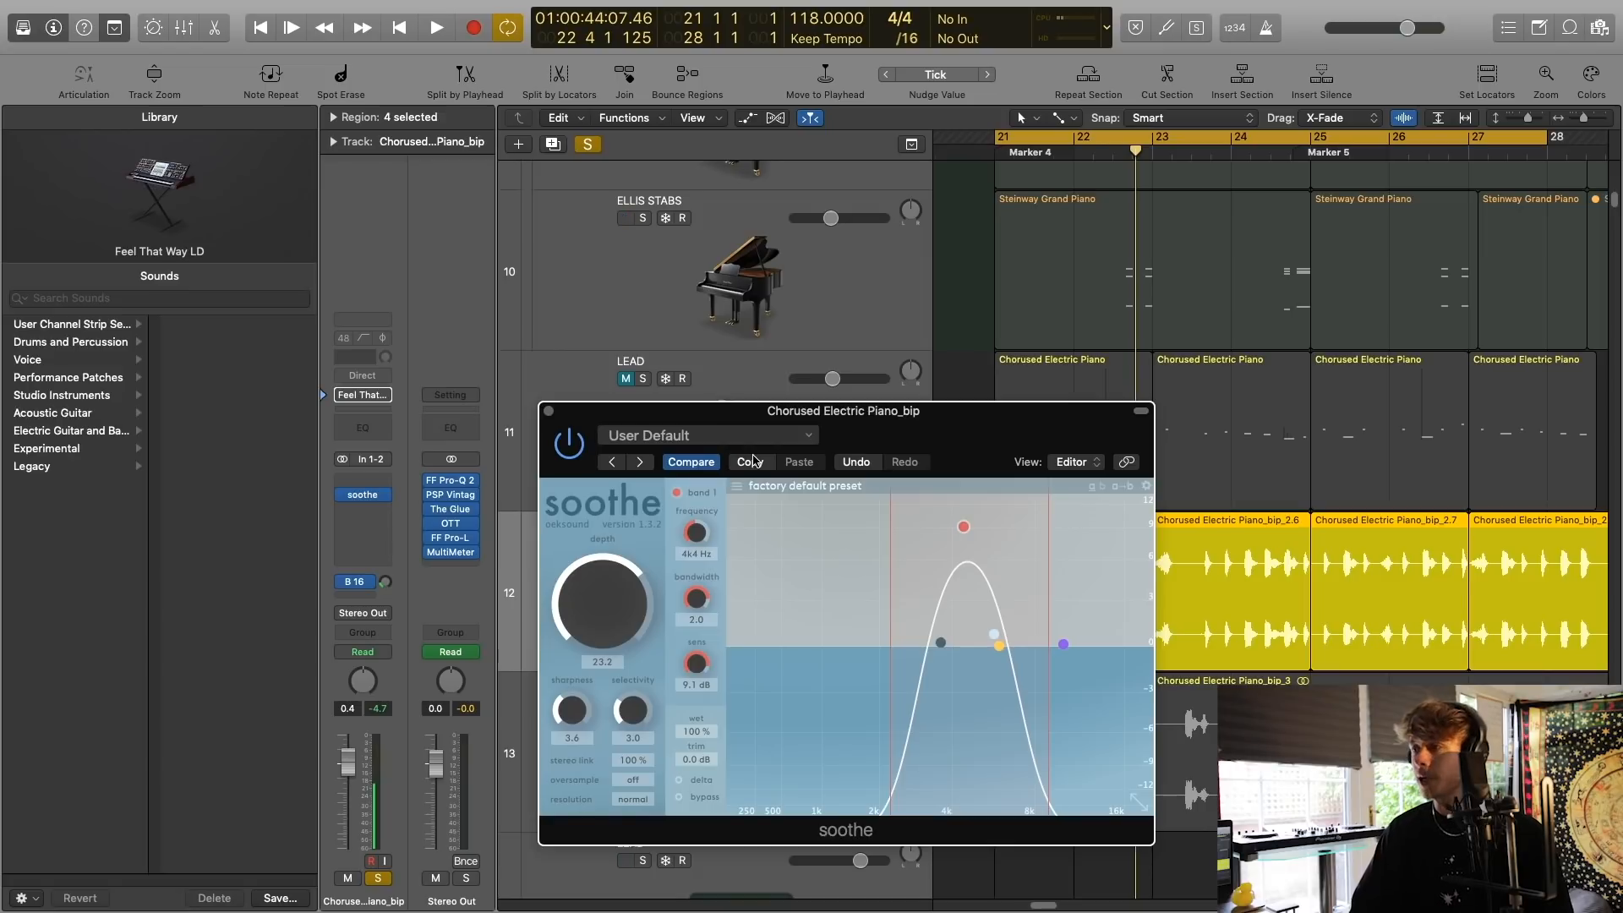
drag(871, 439, 807, 365)
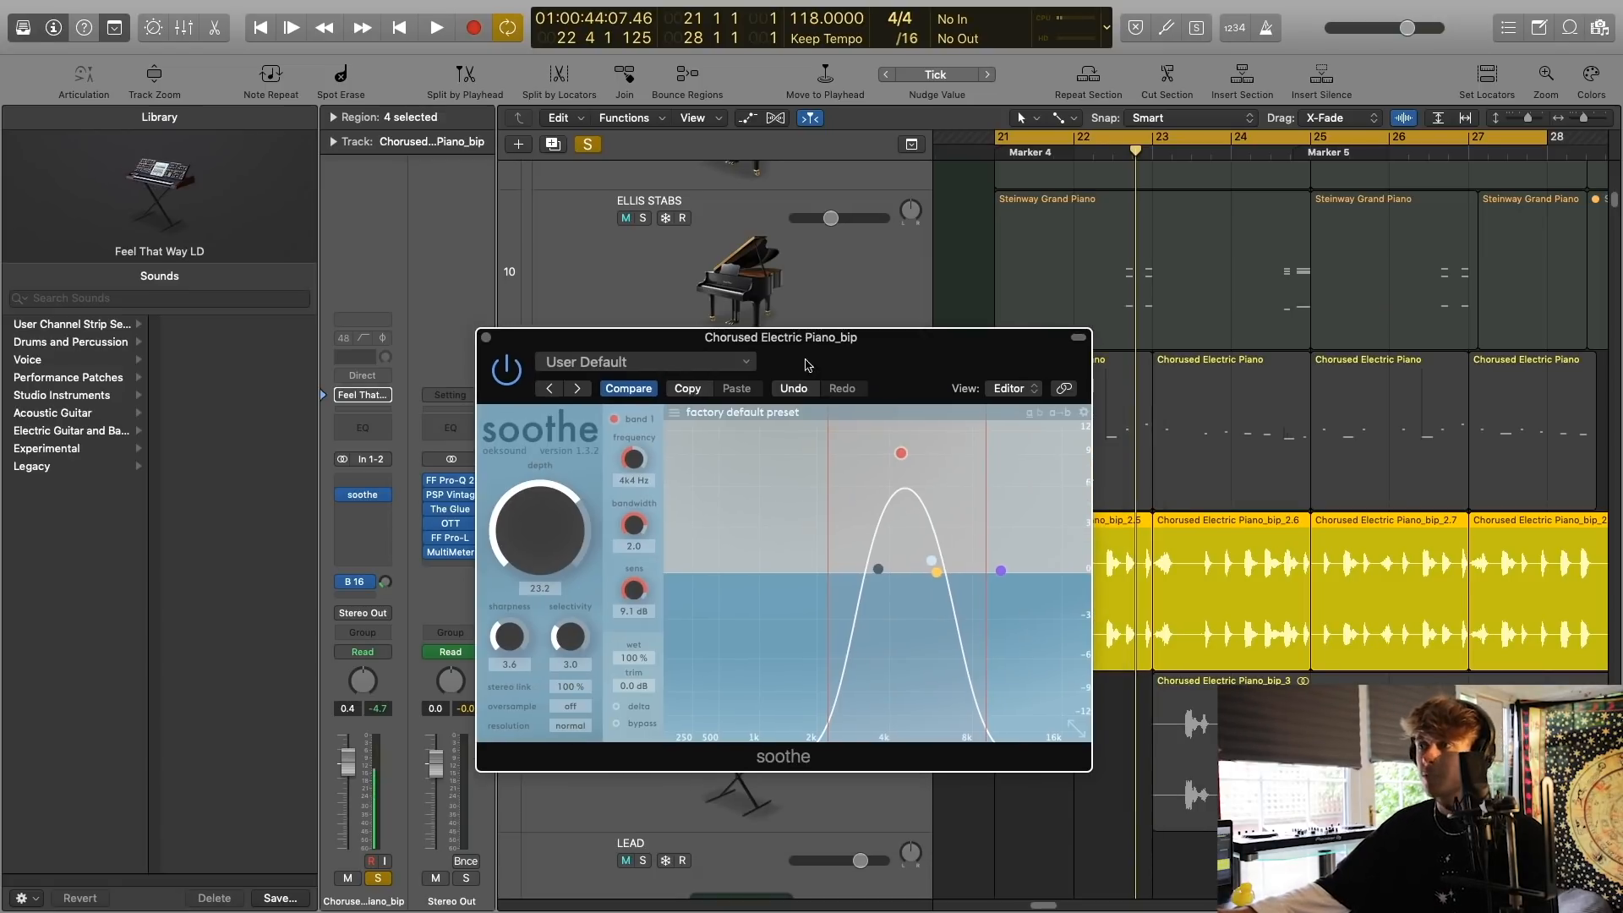
click(486, 338)
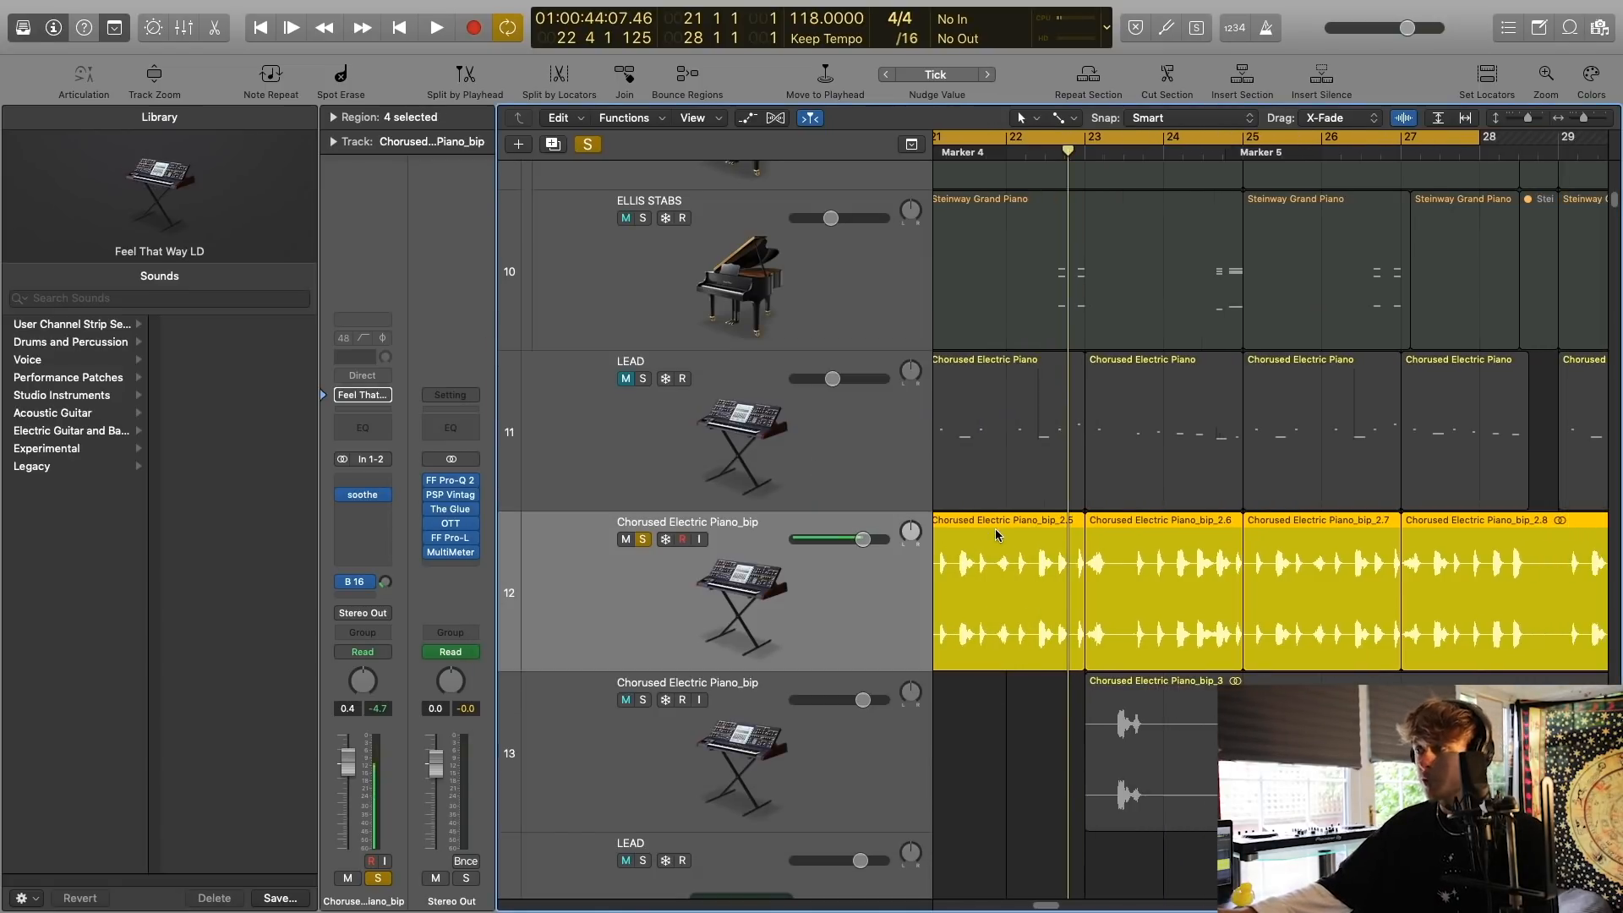
Select the LEAD track on row 11 and display its ES2 Env3 Release automation for bars 23 to 25.
scroll(1006, 520, down, 2)
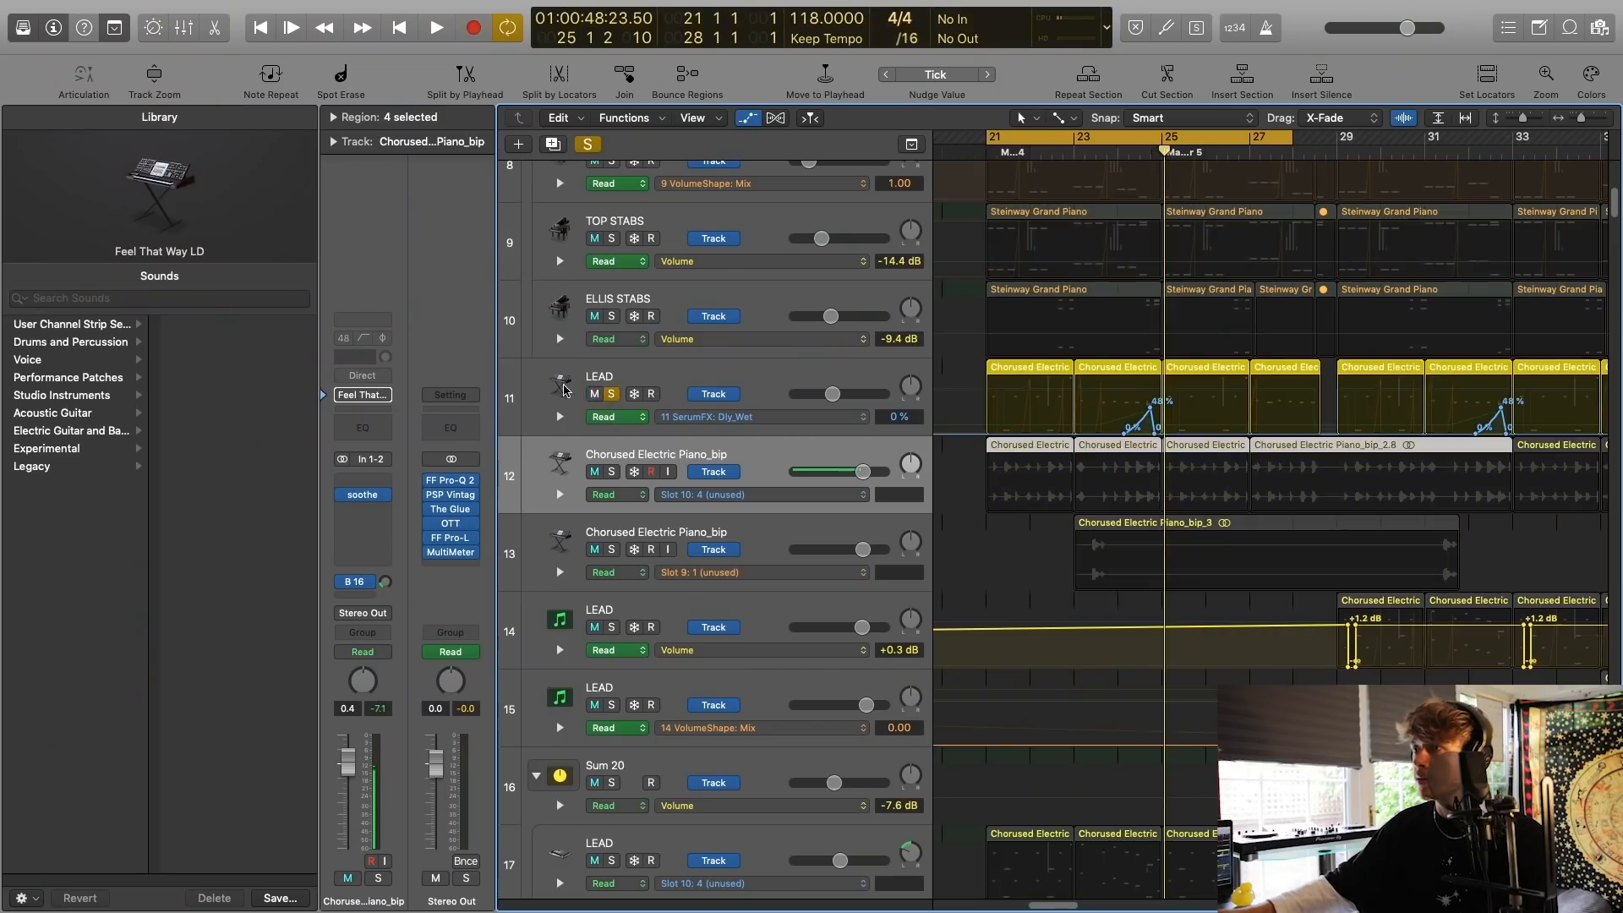
click(564, 391)
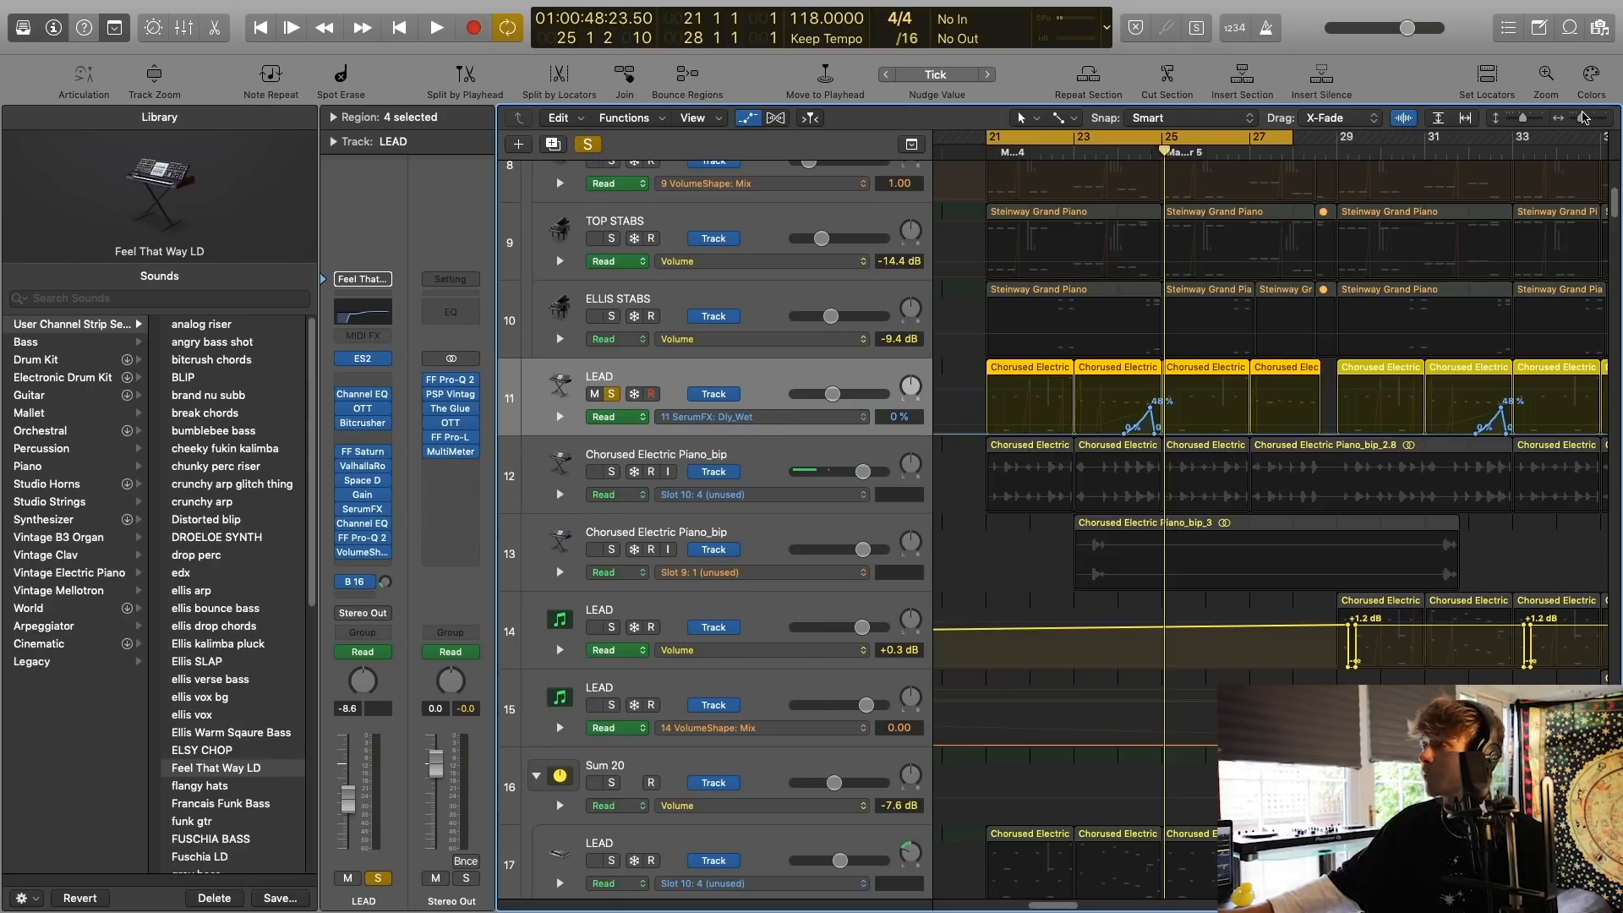
drag(1581, 116, 1585, 117)
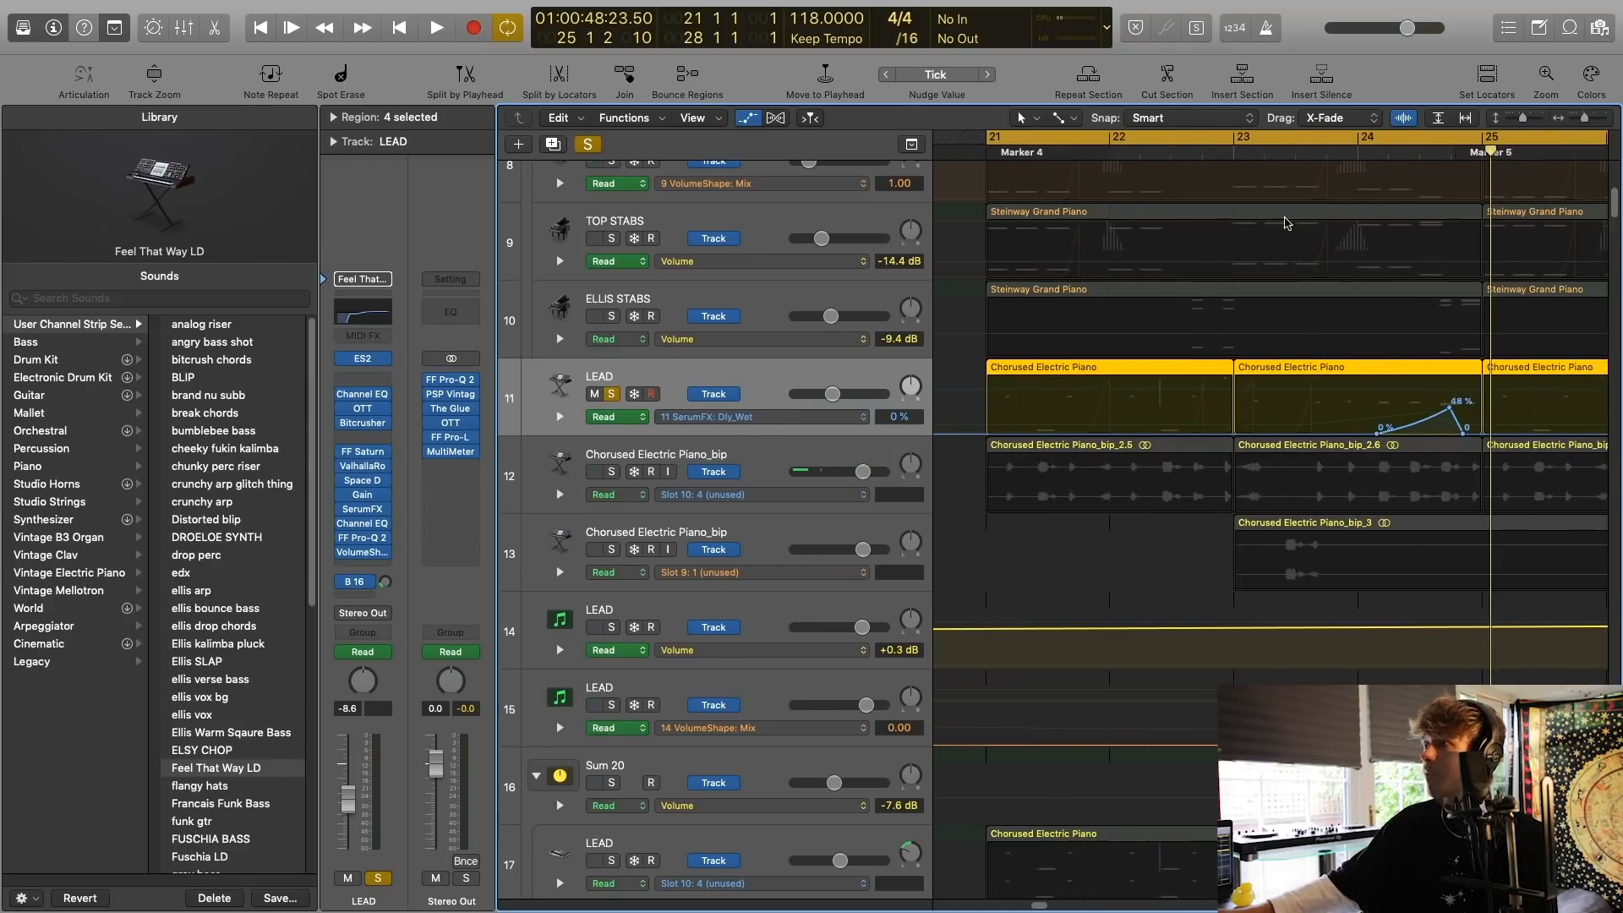
click(740, 417)
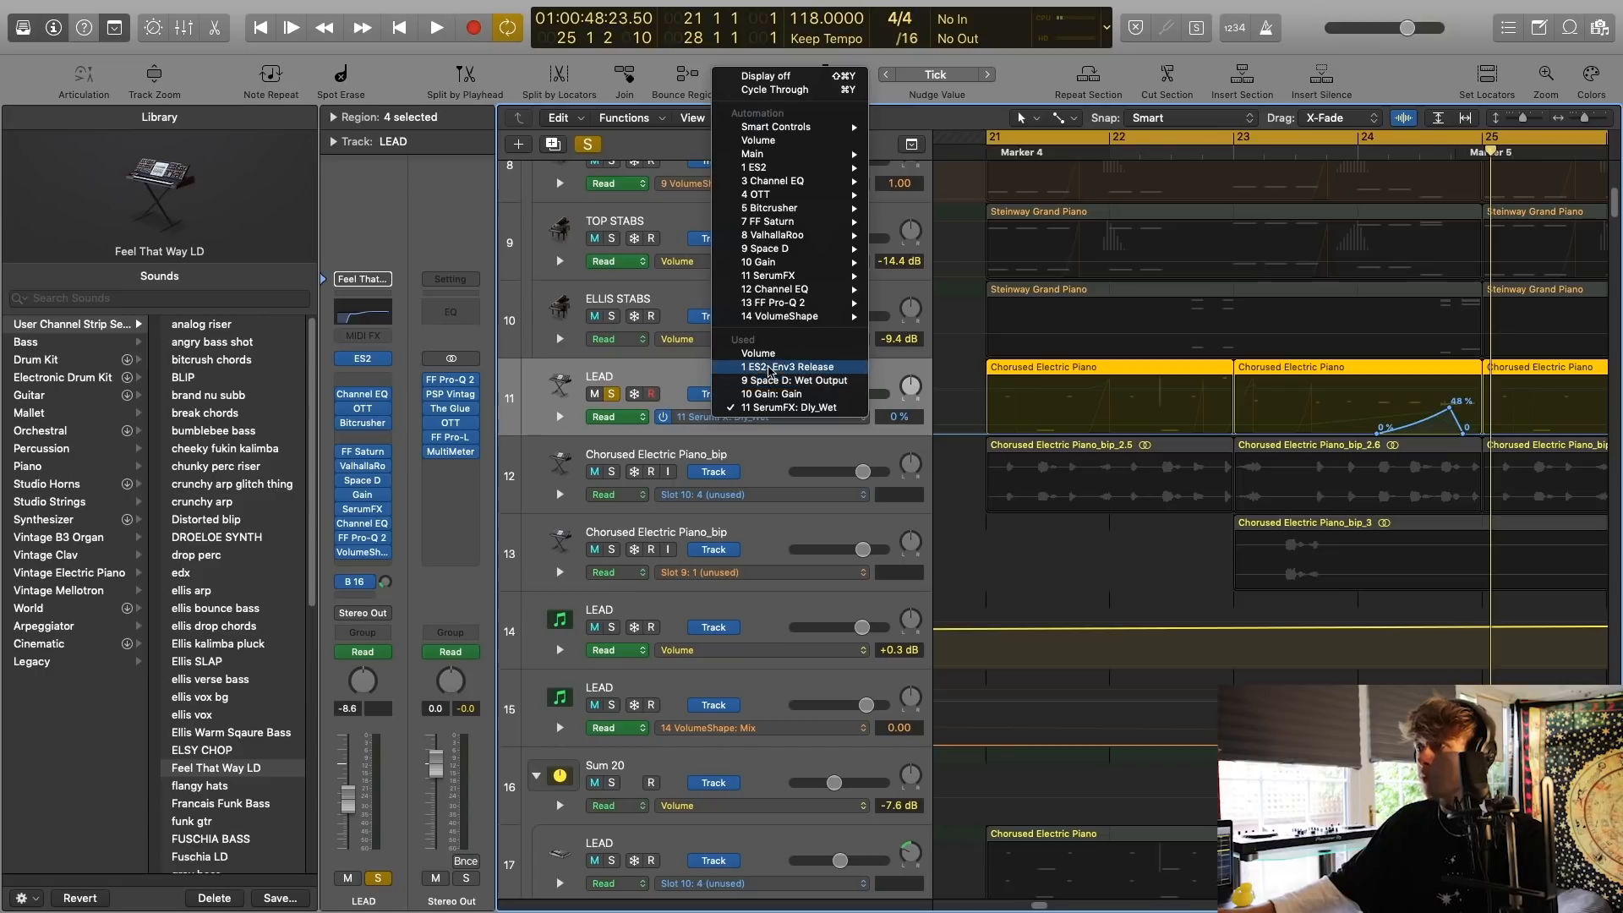
click(771, 367)
scroll(1236, 368, right, 2)
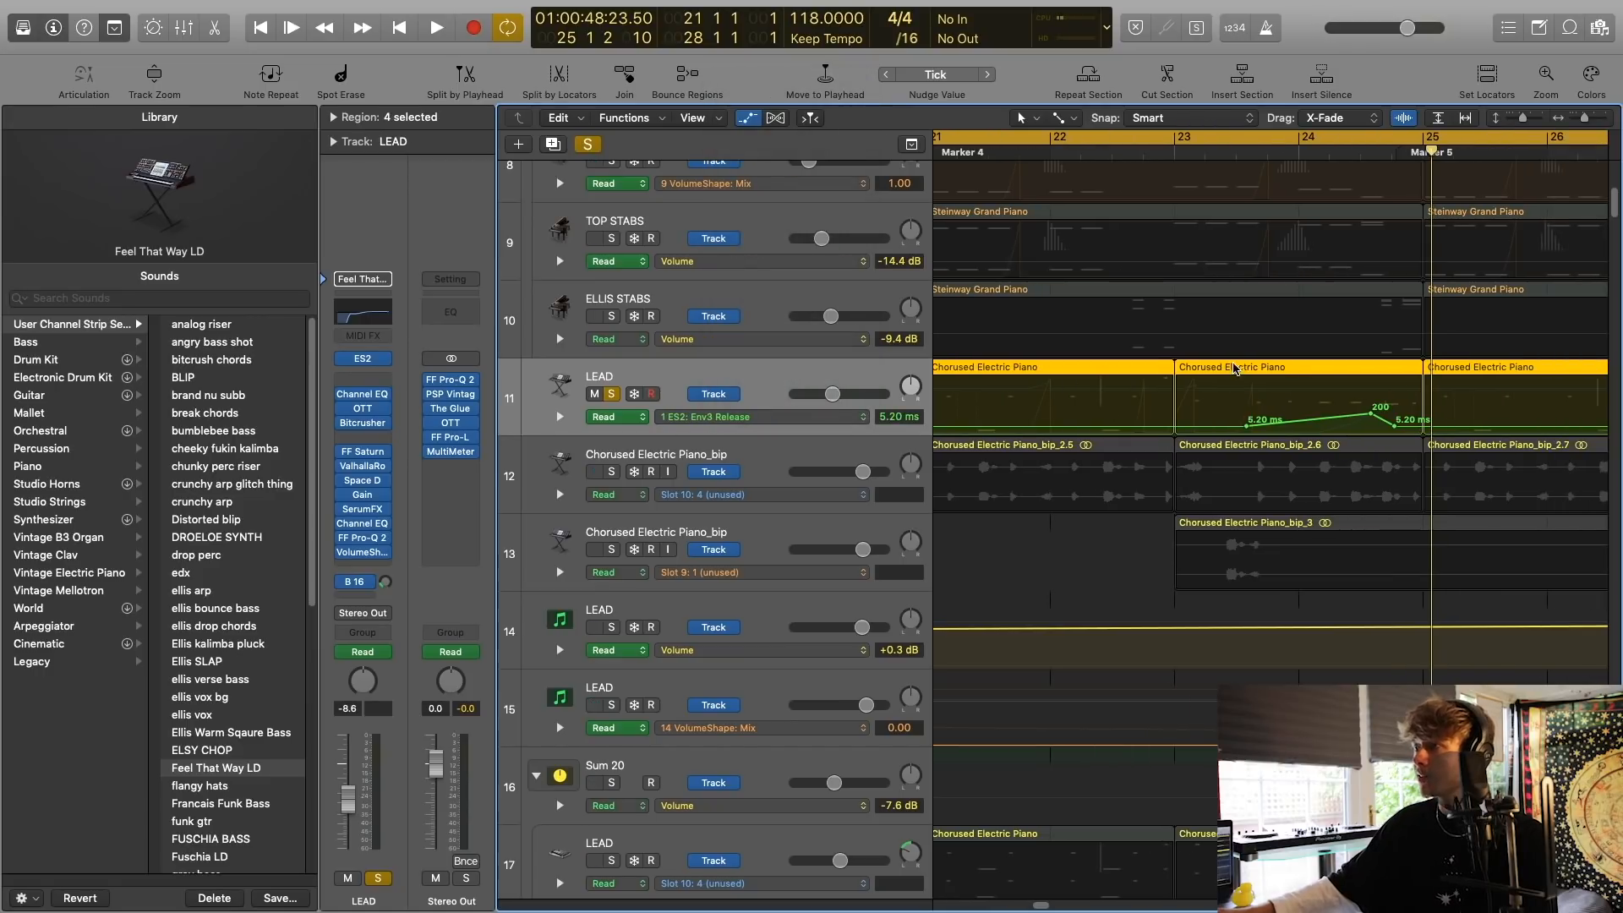
scroll(1215, 381, right, 2)
drag(1517, 119, 1528, 119)
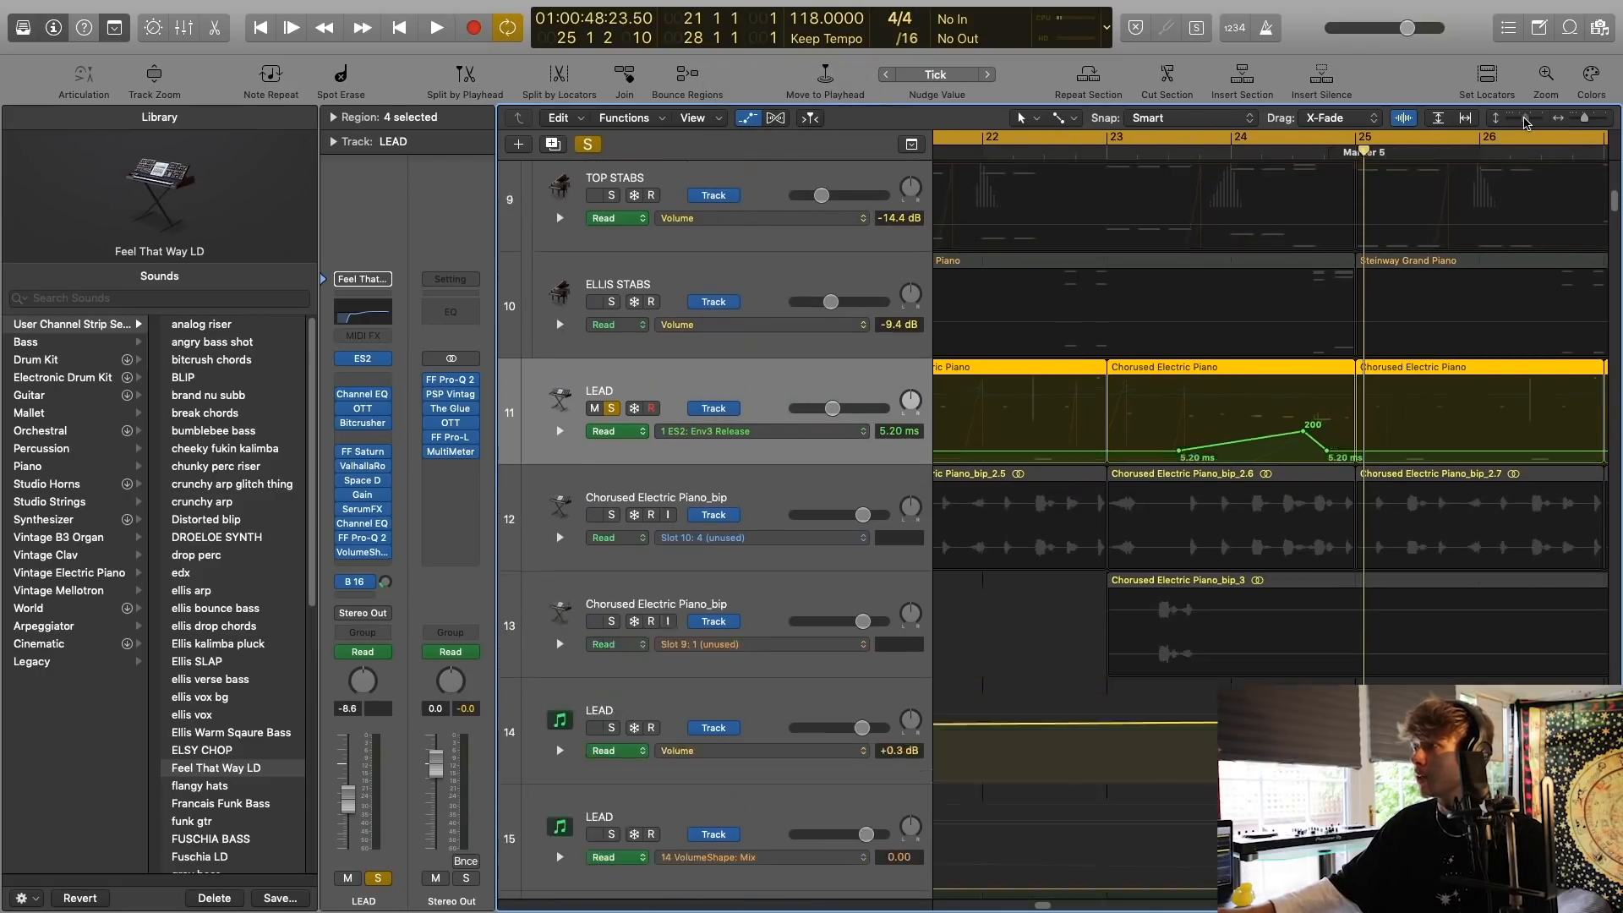
Inspect the ES2 synth on the LEAD track and play the soloed lead through the release automation near bar 24.
click(374, 356)
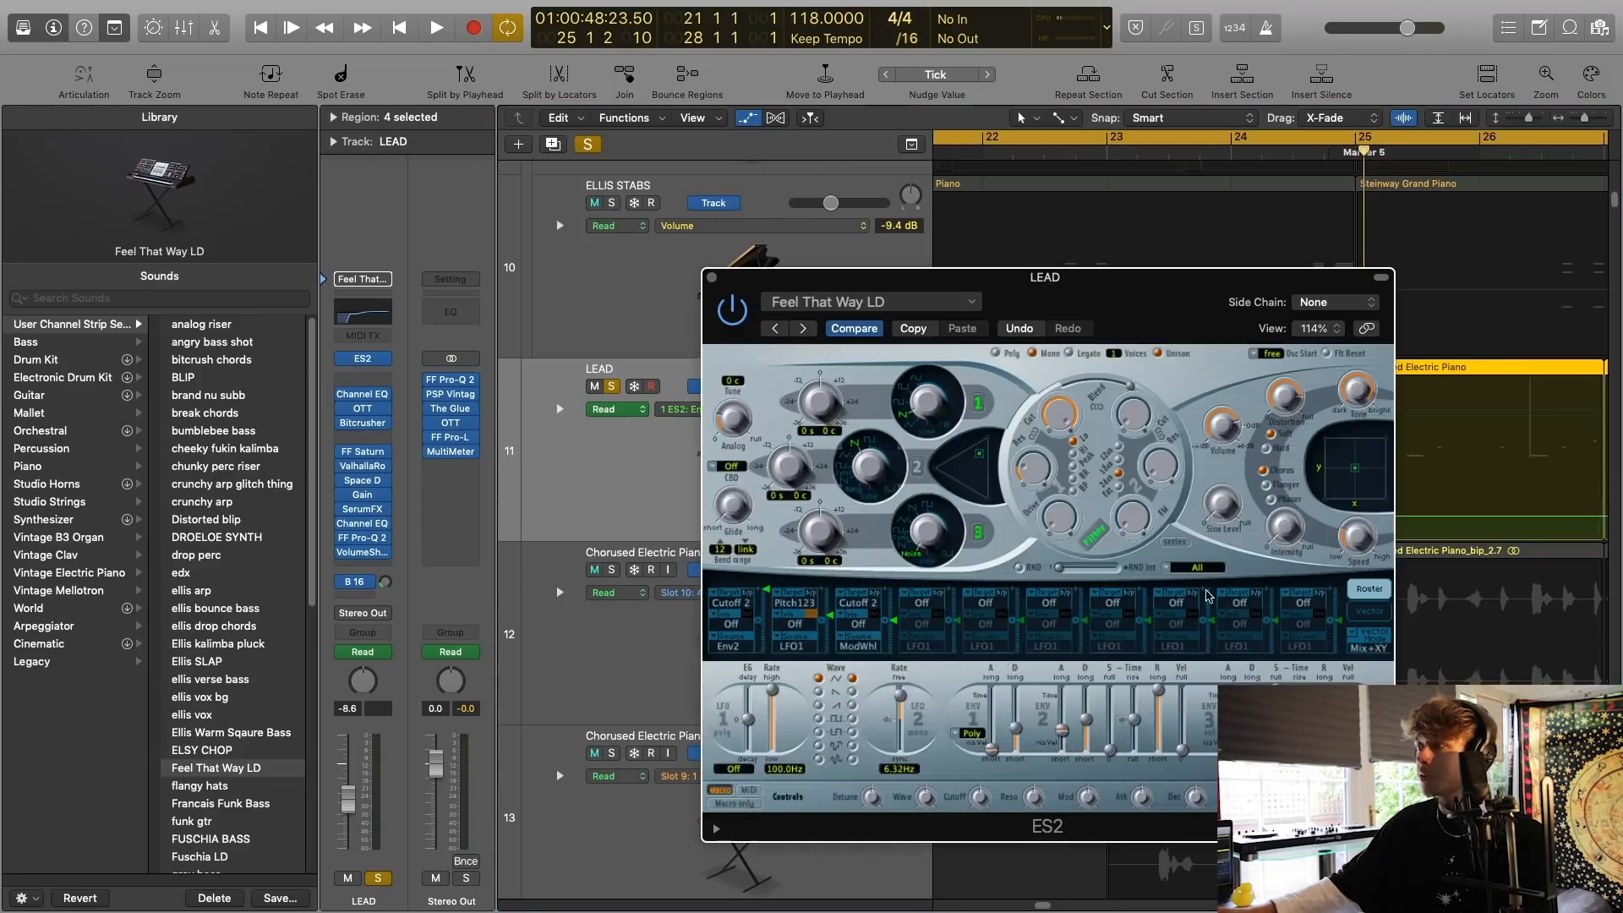
key(space)
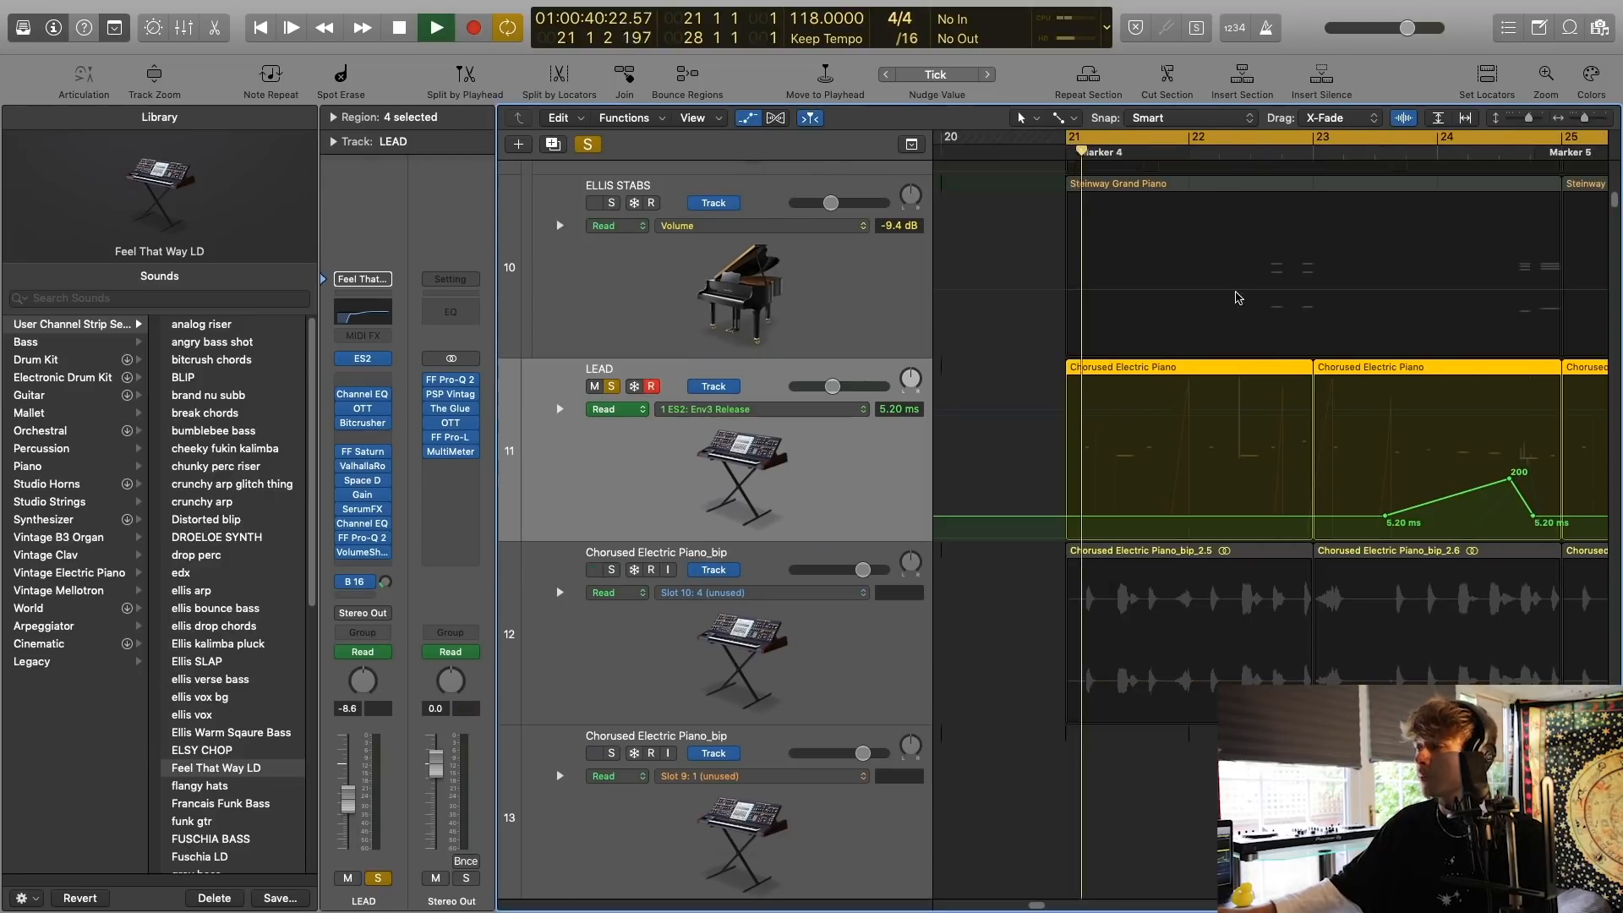
scroll(1234, 300, right, 2)
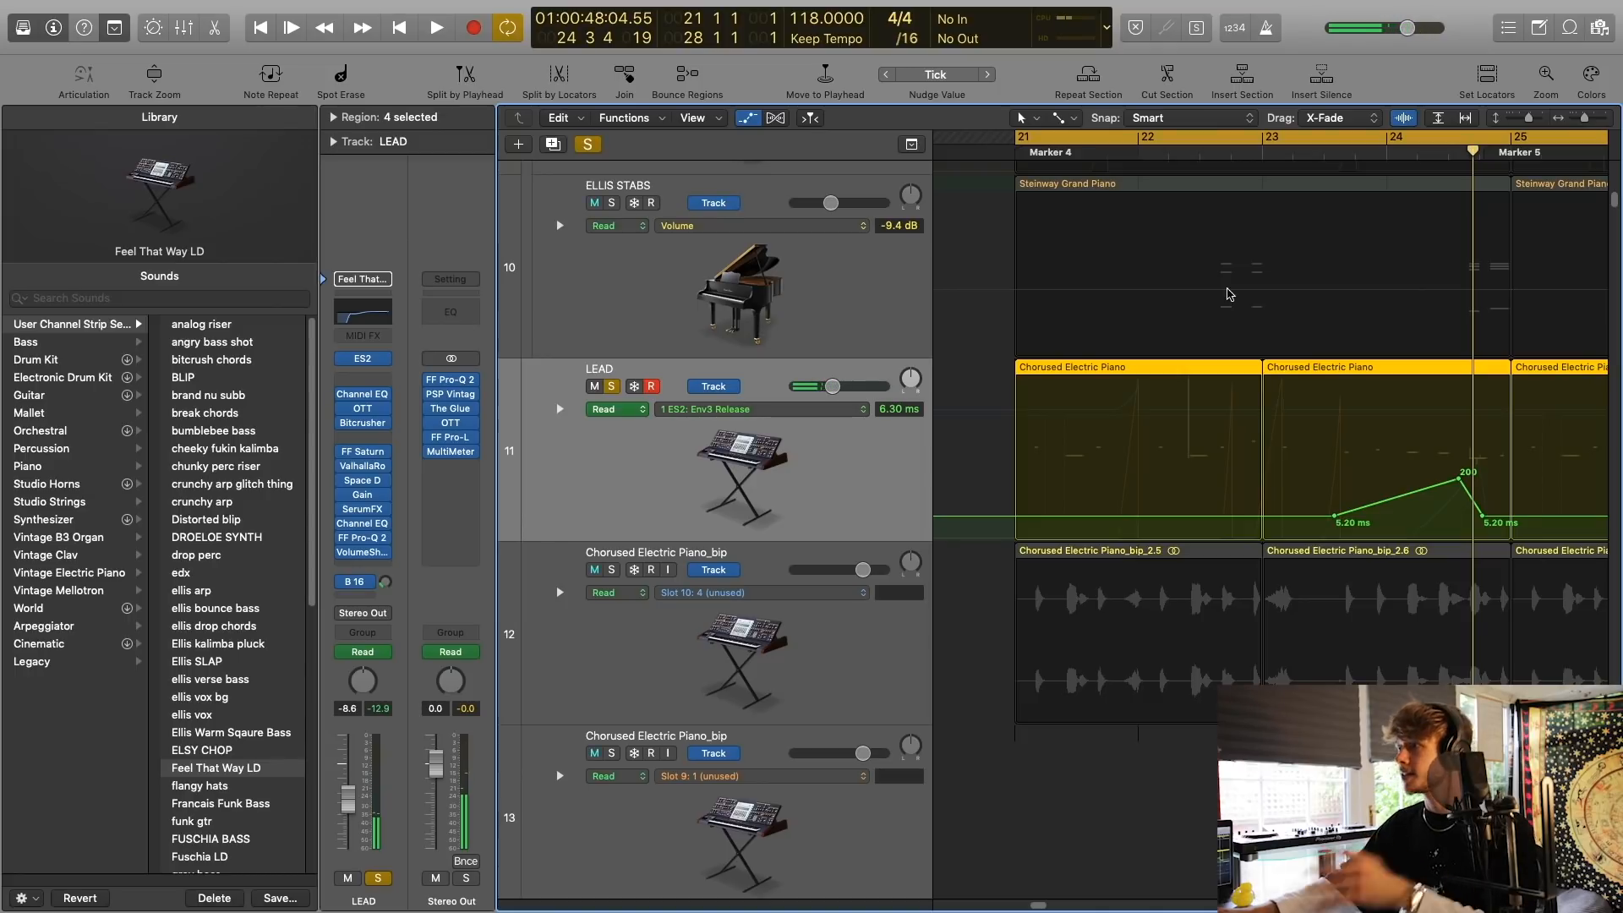
scroll(1335, 483, right, 2)
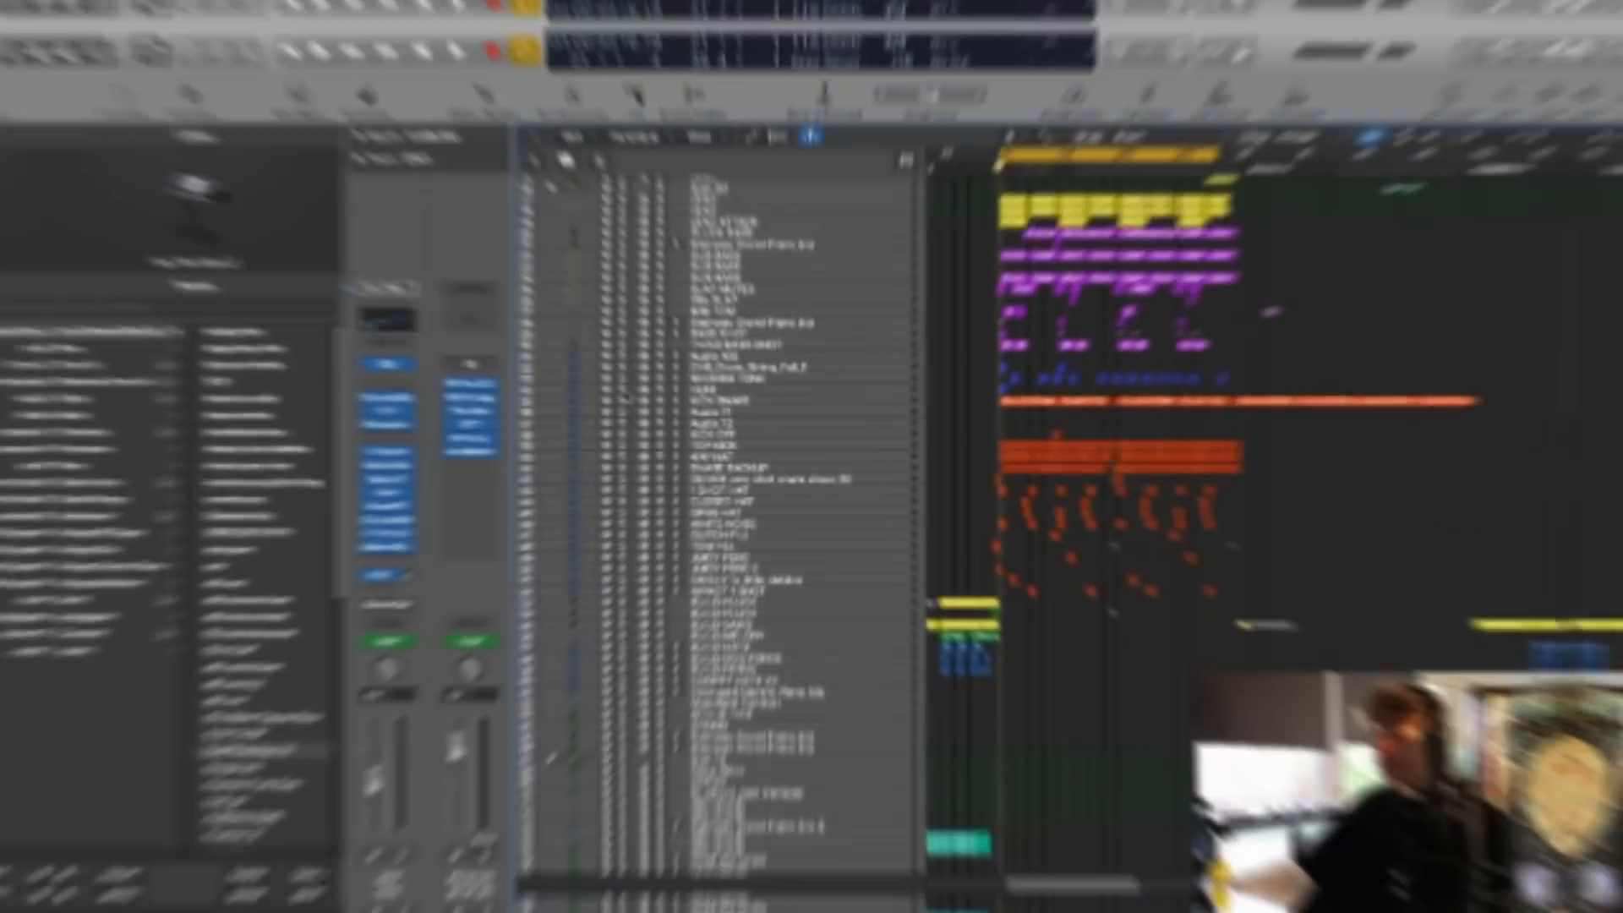
Solo the drum tracks from Audio 72 to JUICY PERC and play them from bar 21.
drag(611, 462, 614, 591)
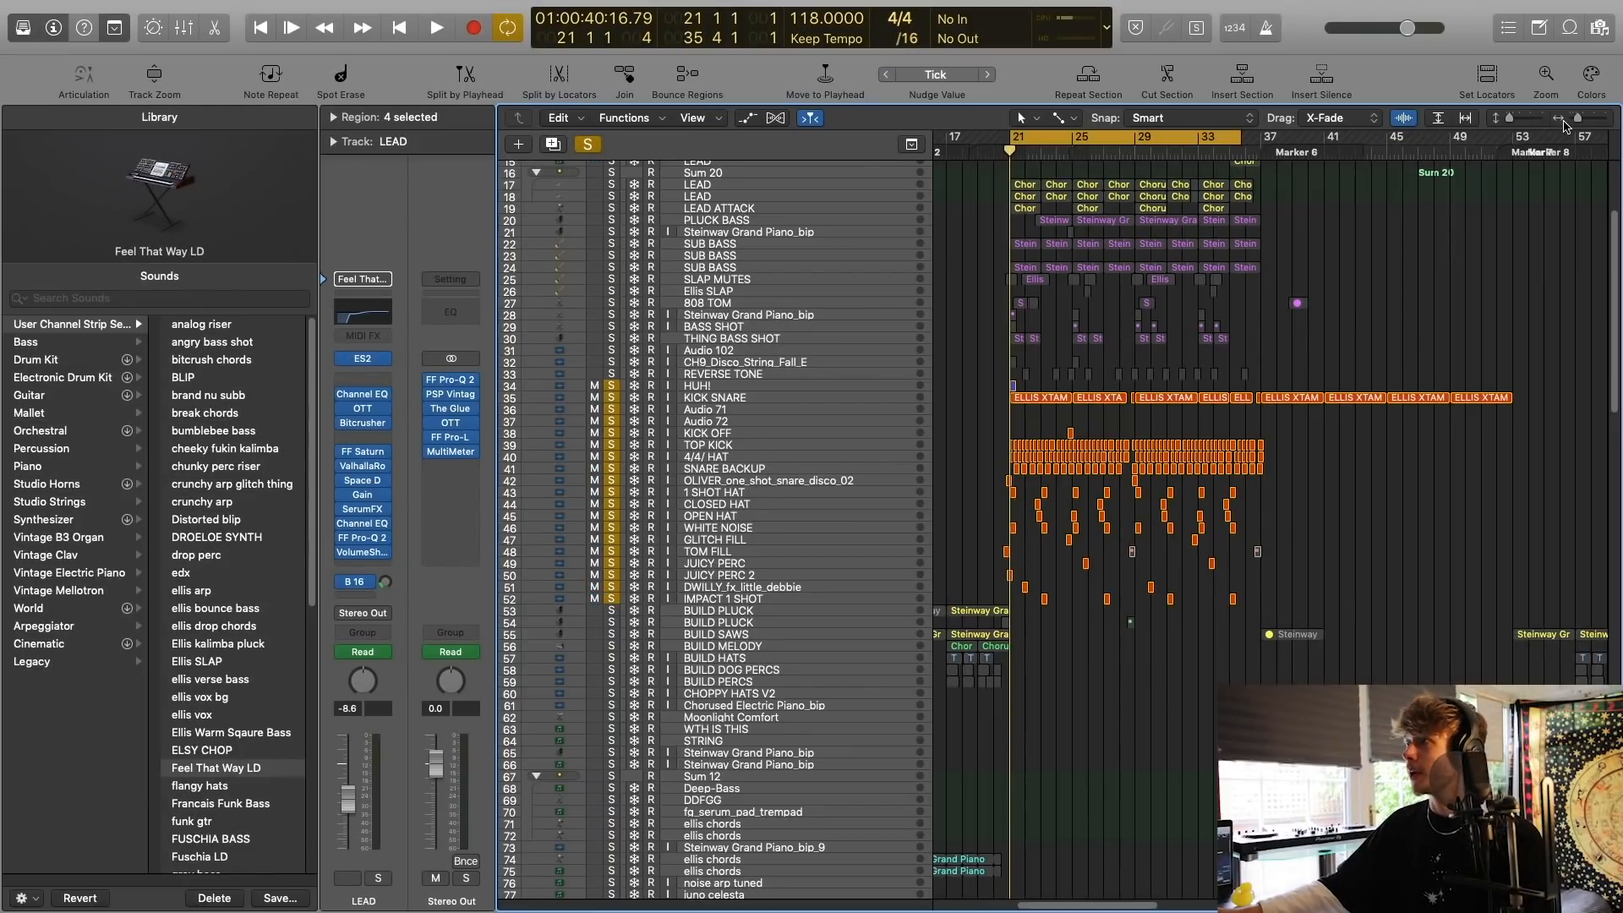
drag(1564, 123, 1586, 118)
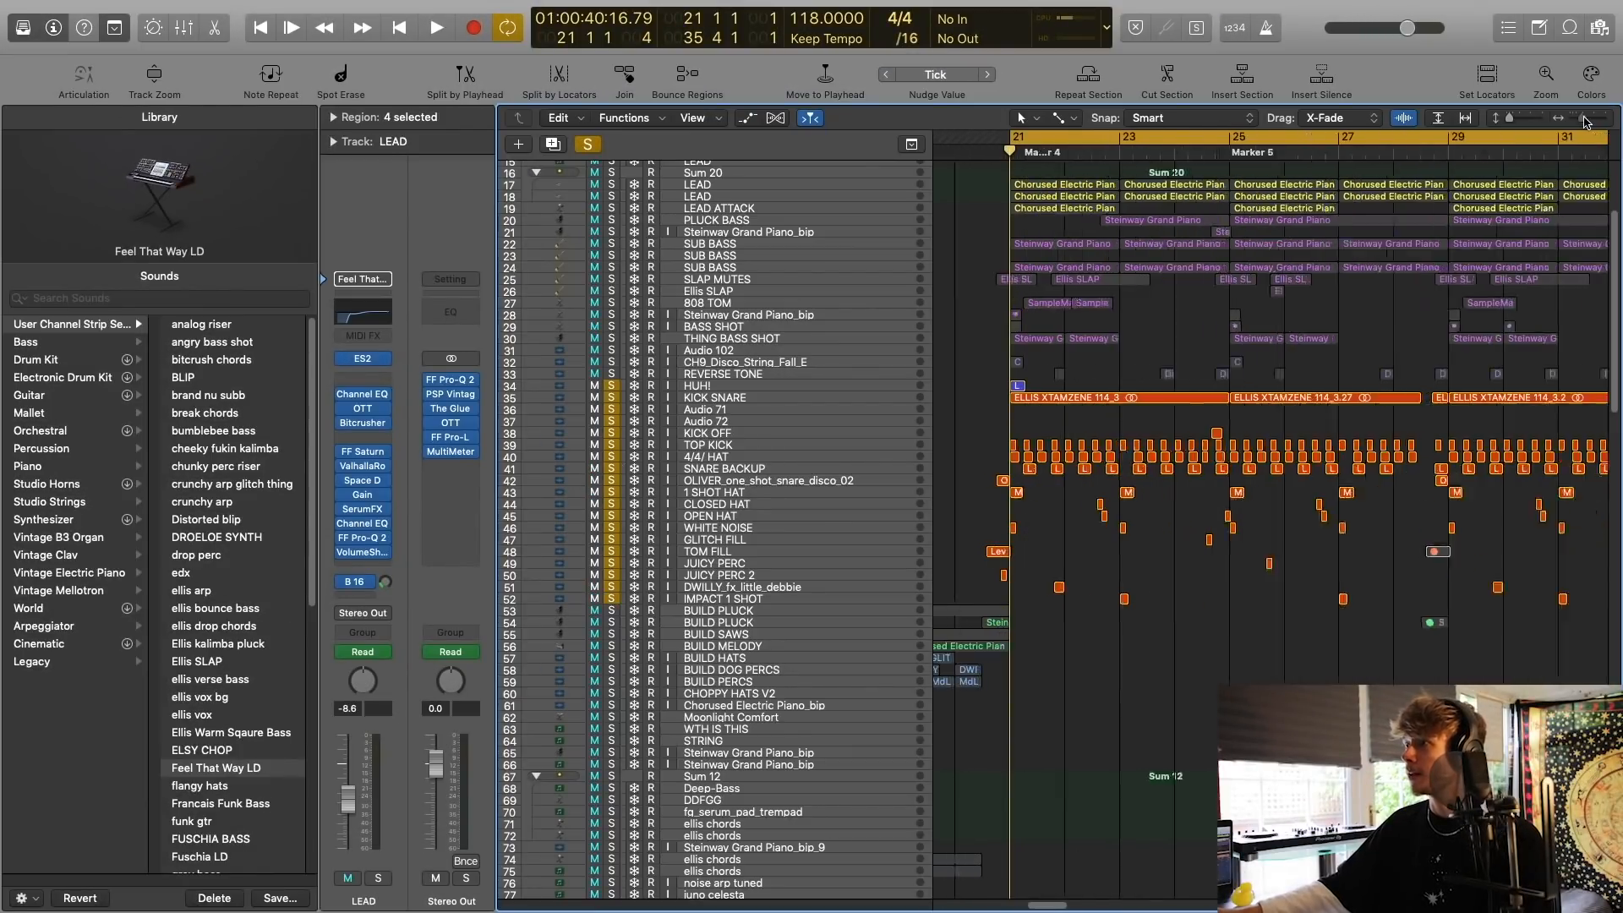
click(601, 144)
drag(620, 423, 623, 559)
key(space)
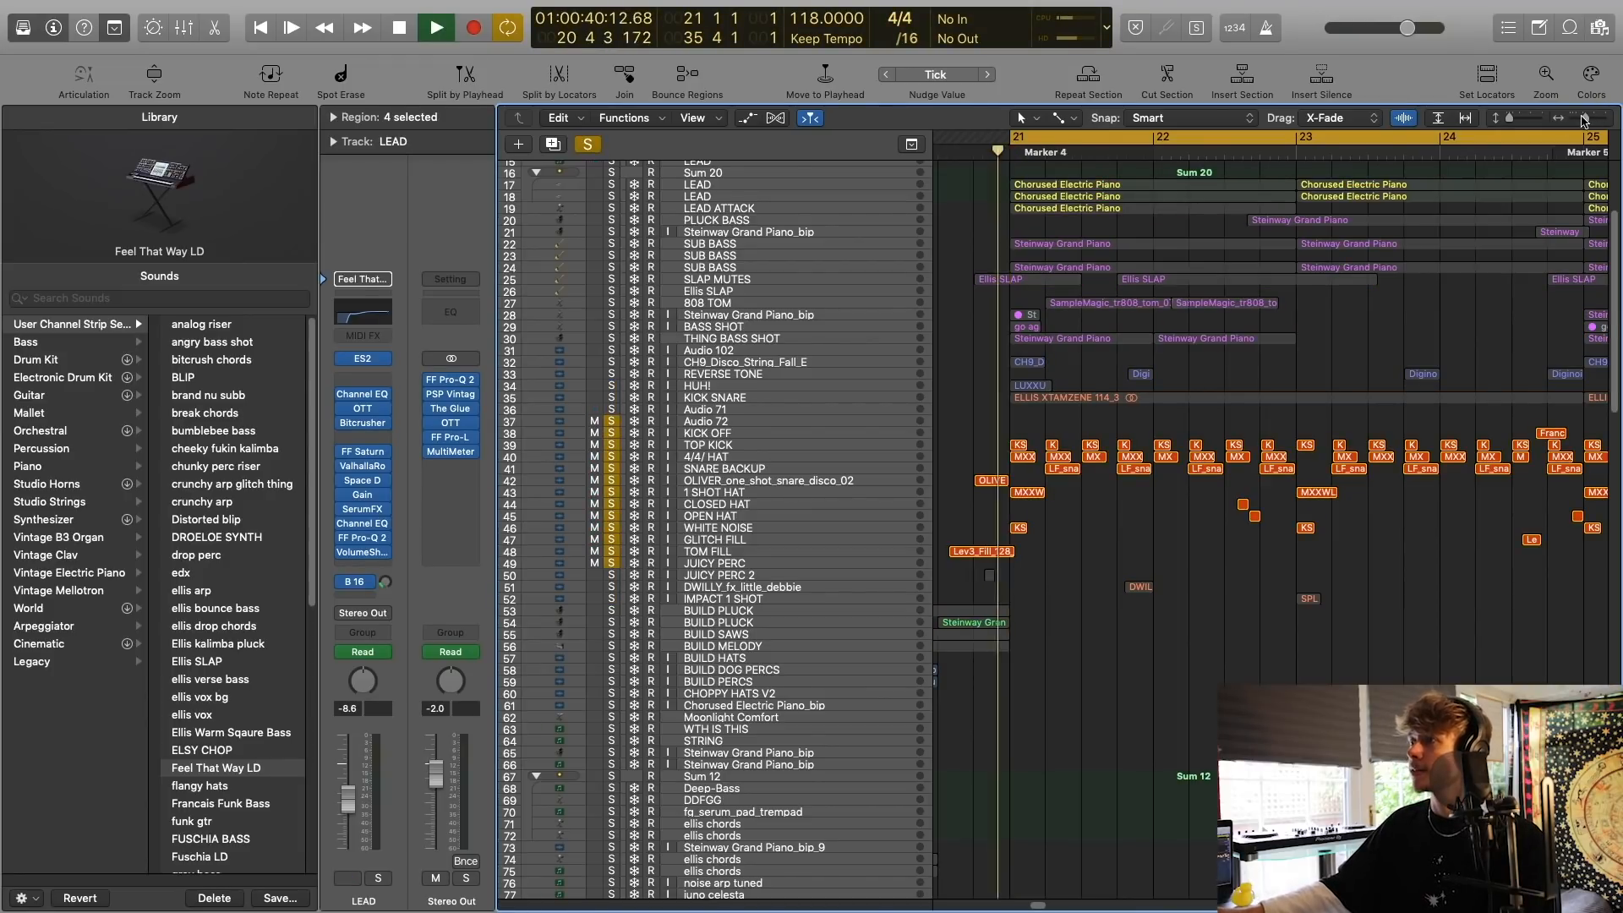
drag(1588, 119, 1519, 120)
key(space)
scroll(1166, 269, up, 5)
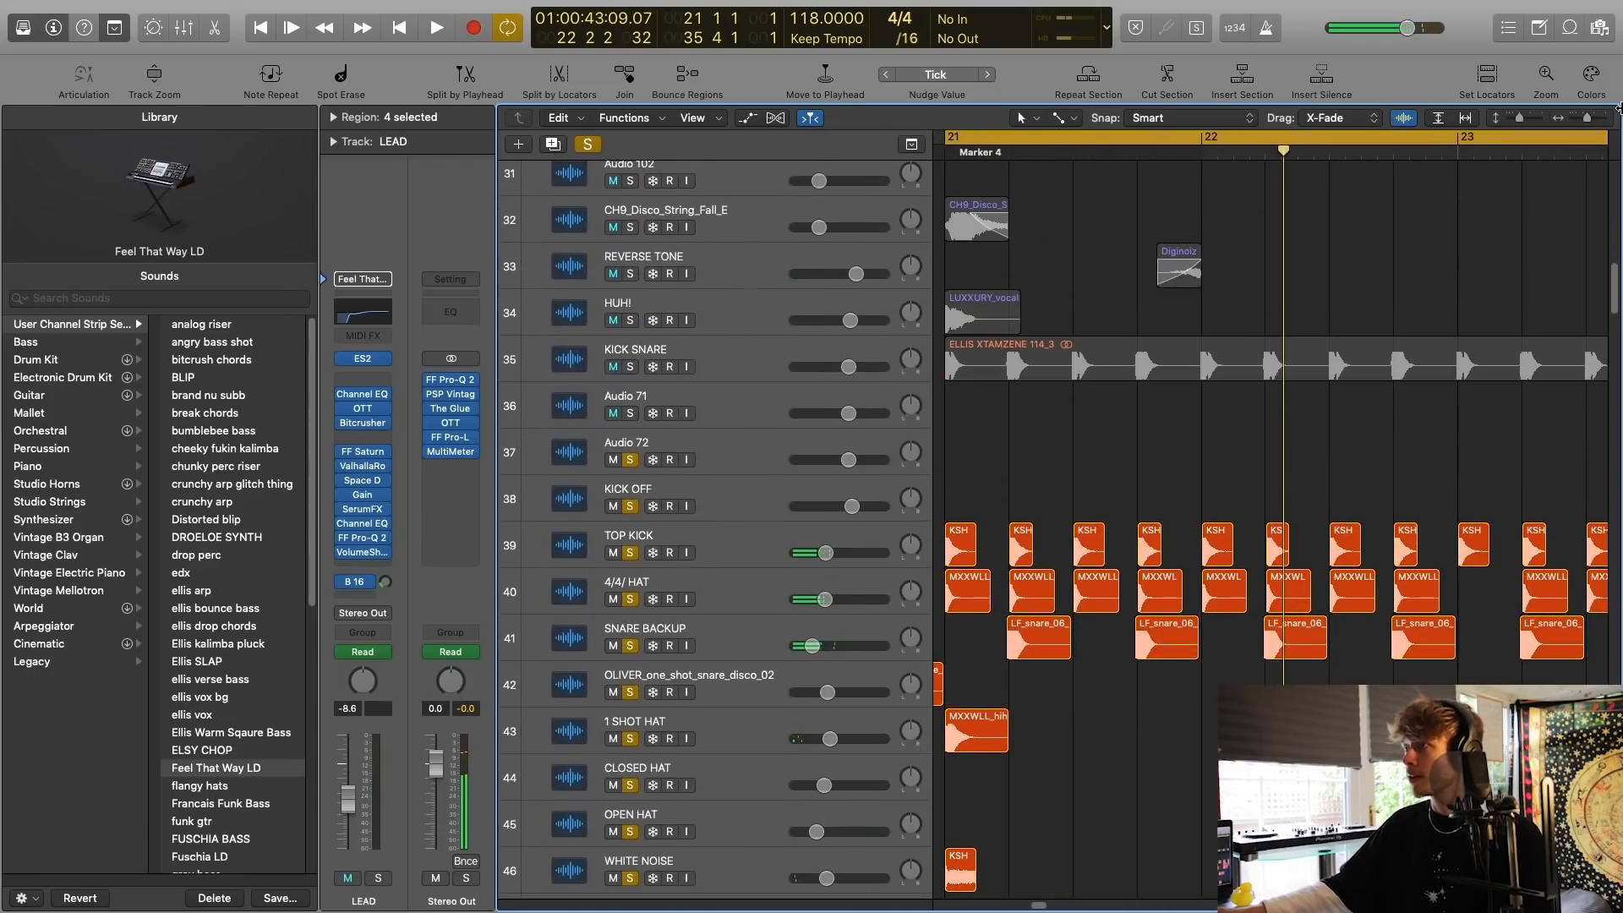
Examine how the kick, hat and snare regions line up with the KICK SNARE loop across bar 21.
click(1603, 119)
scroll(1457, 221, left, 5)
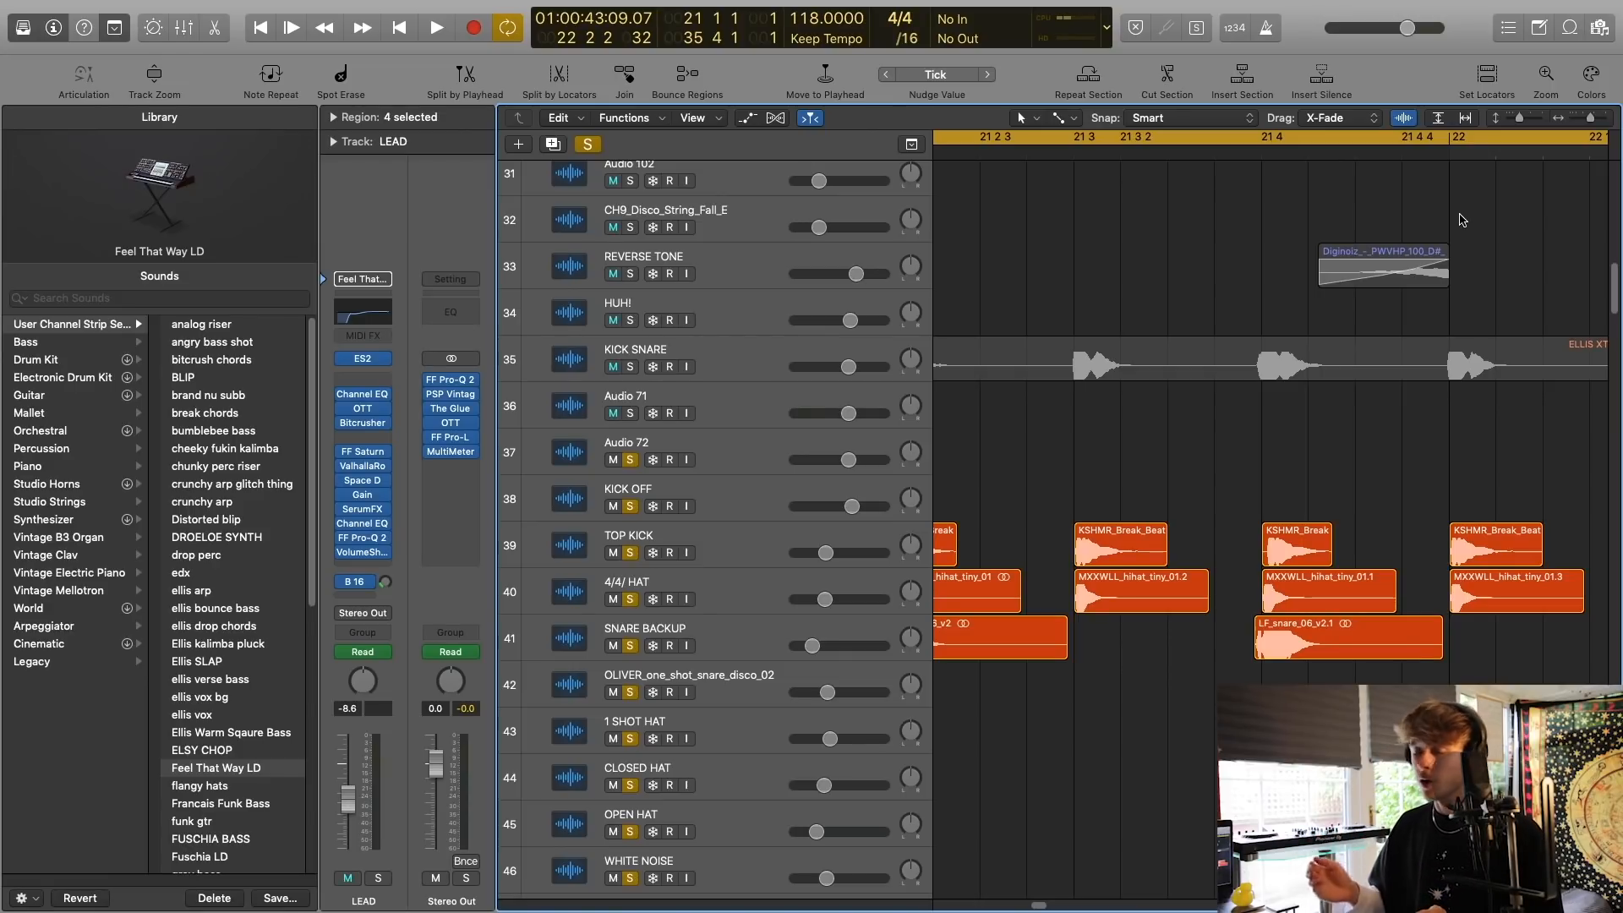
scroll(1356, 253, left, 5)
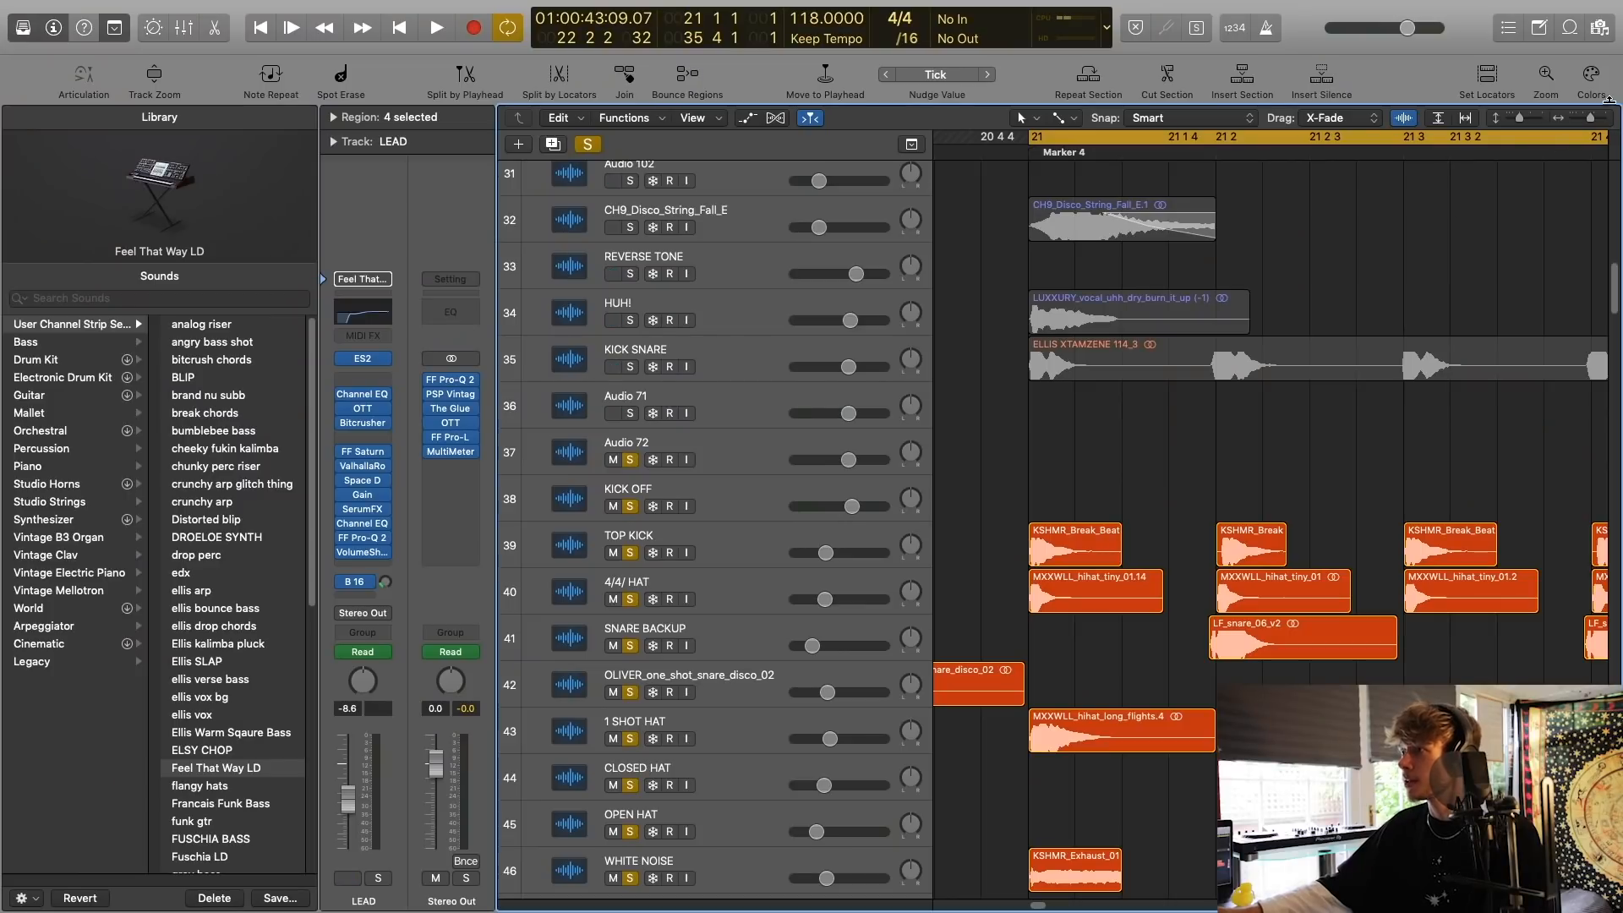
drag(1590, 117, 1593, 118)
scroll(1339, 297, right, 1)
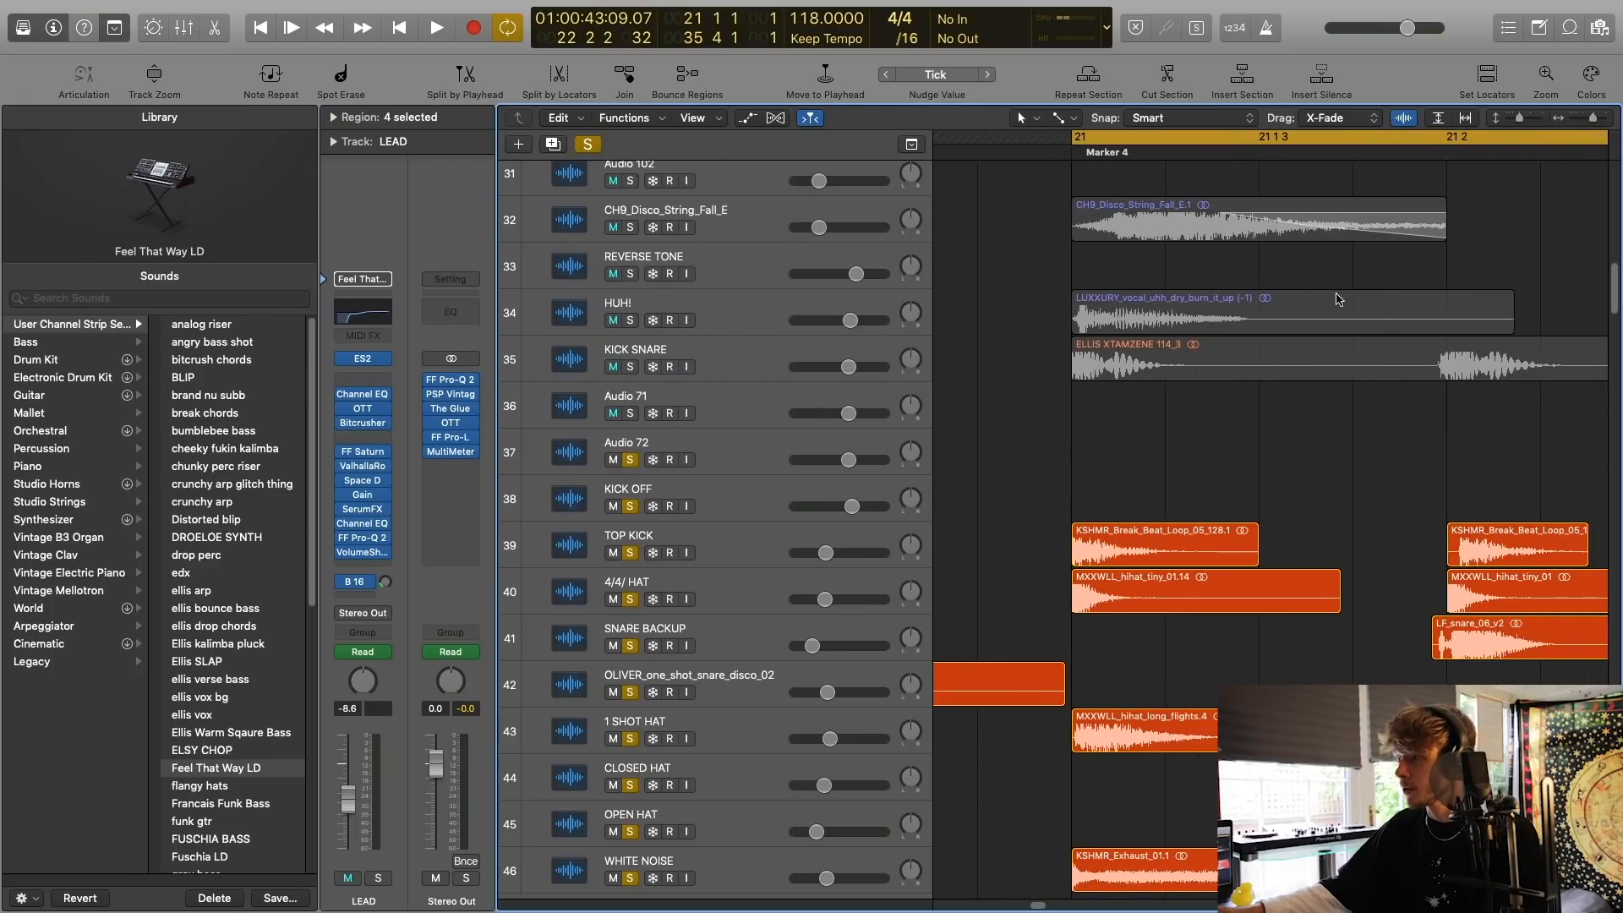
Clear the drum solos, solo only the TOP KICK track and play it.
click(779, 367)
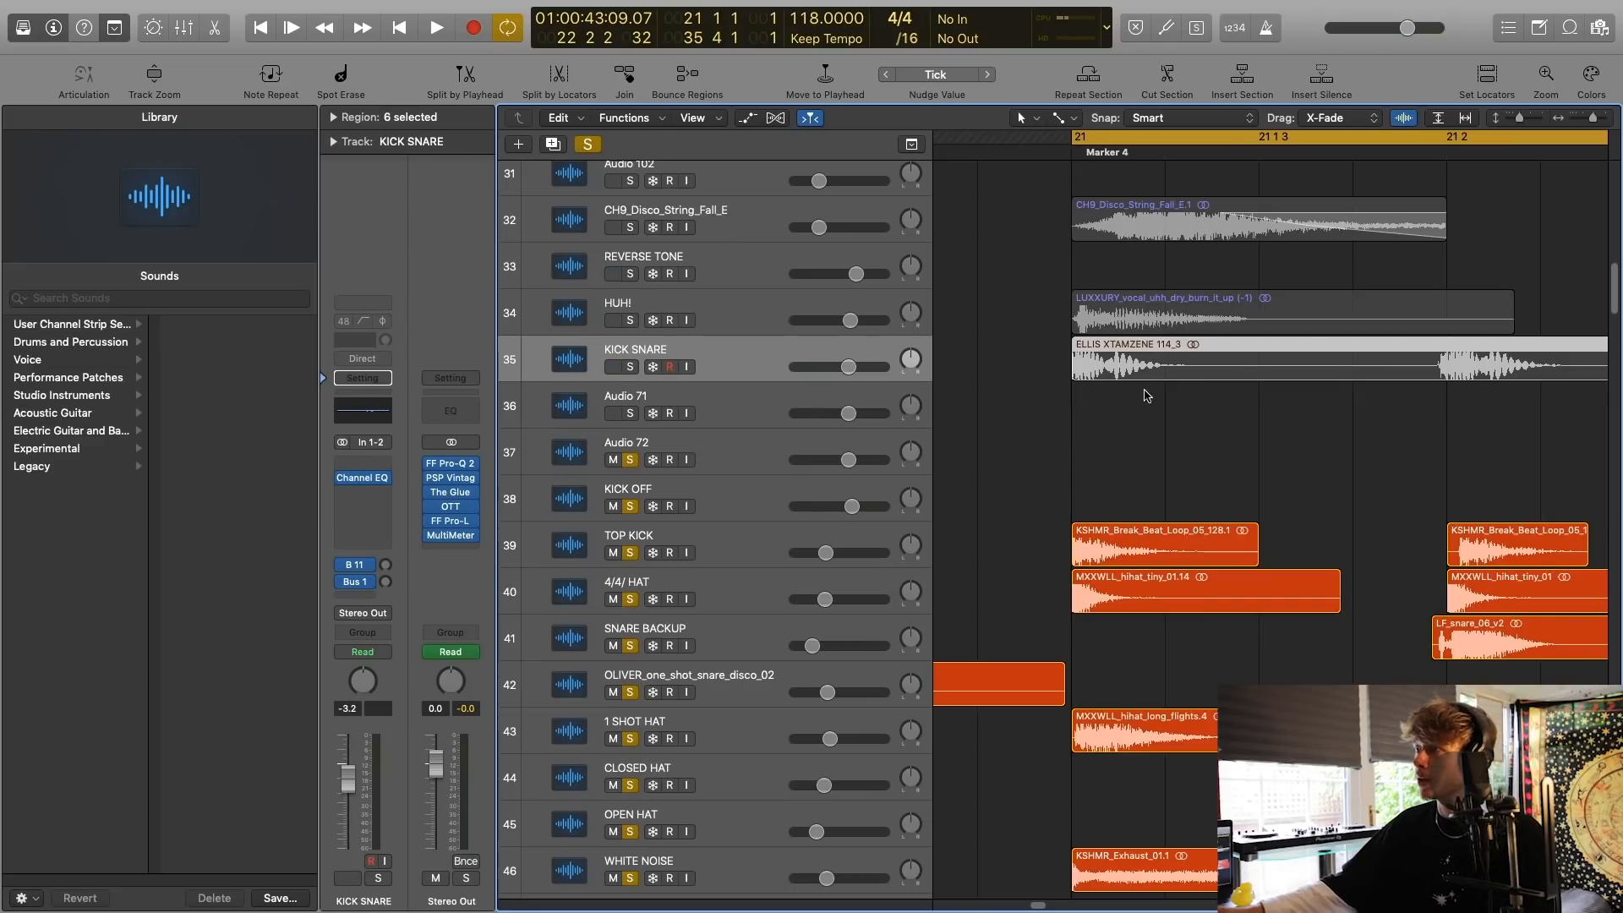
scroll(1014, 465, down, 1)
click(759, 494)
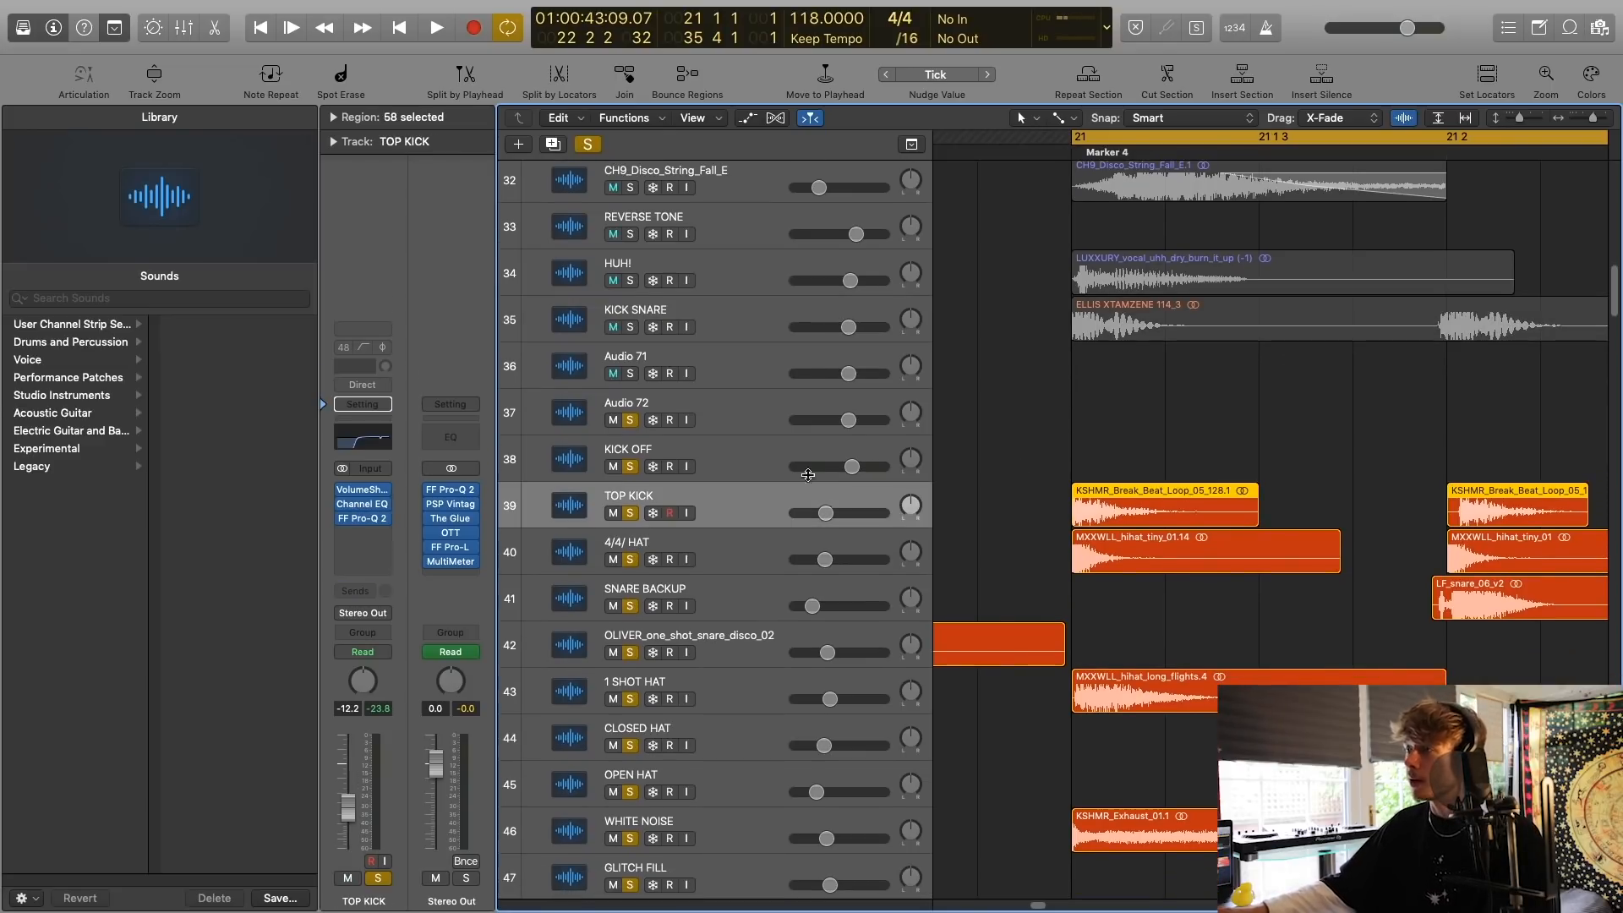
scroll(1025, 441, down, 1)
click(593, 145)
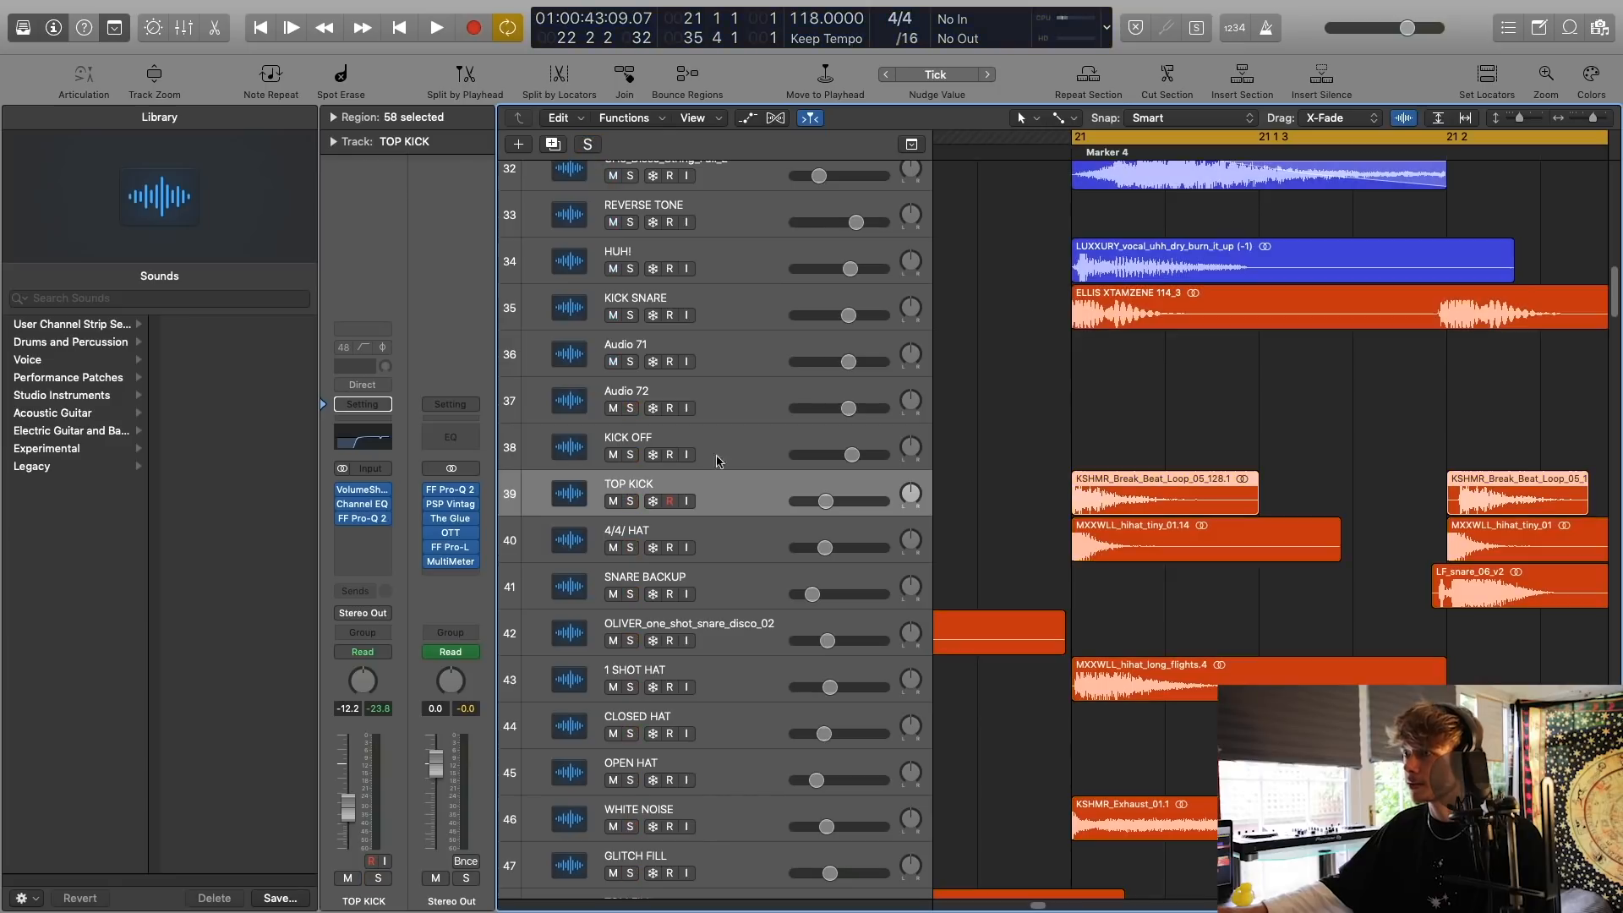
click(629, 502)
key(space)
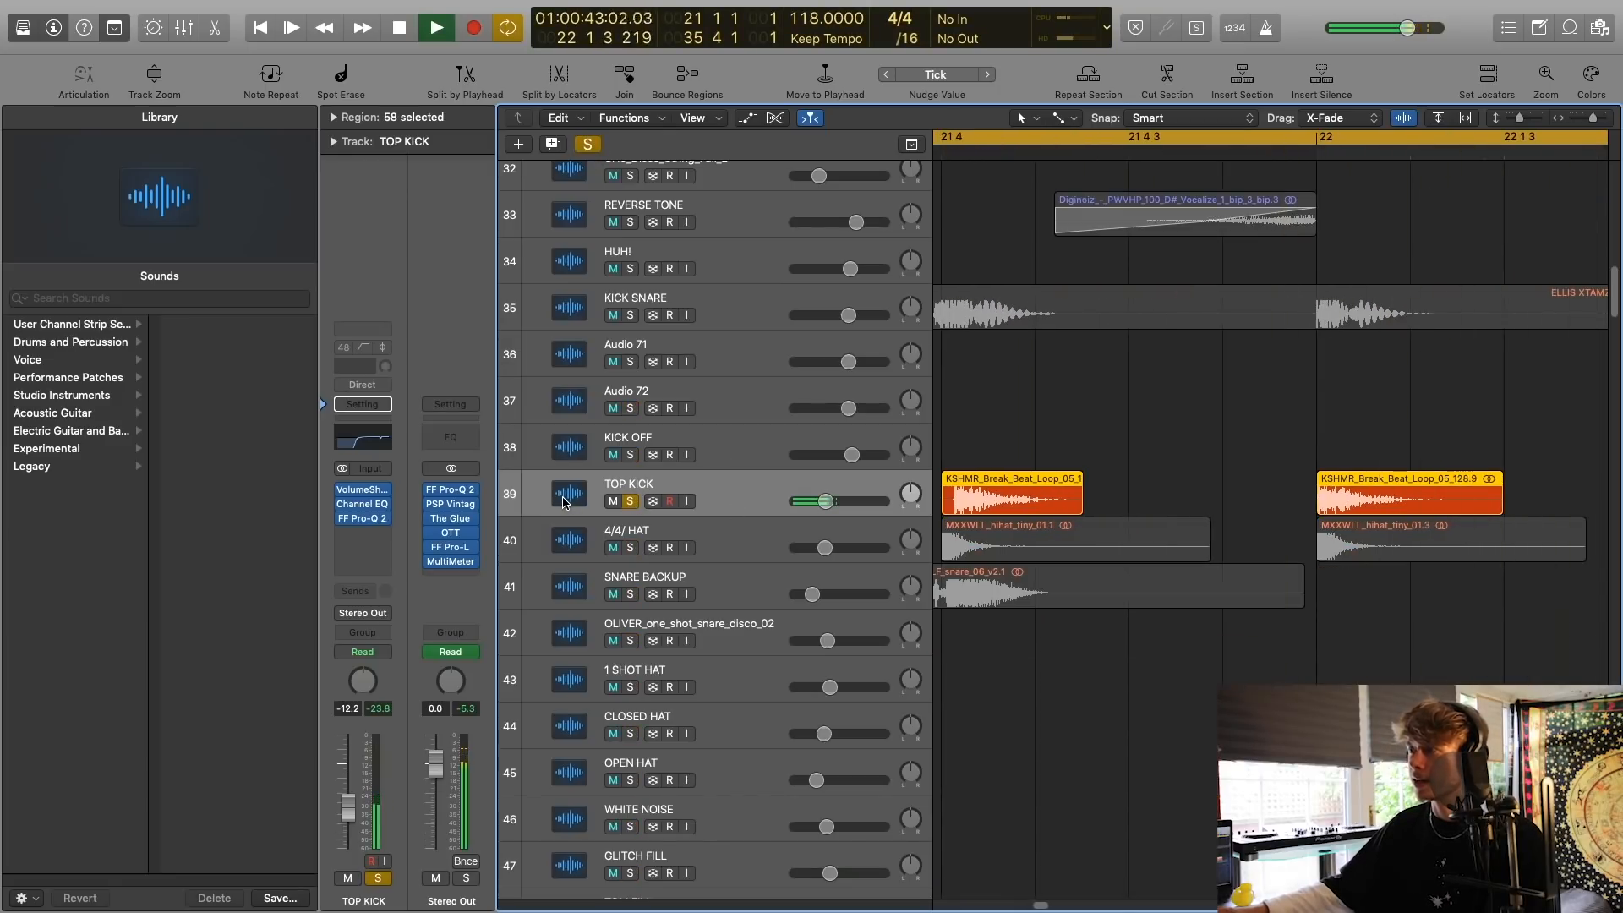
Inspect the VolumeShaper curve on TOP KICK, play the track from bar 21 with it and close the plug-in.
key(space)
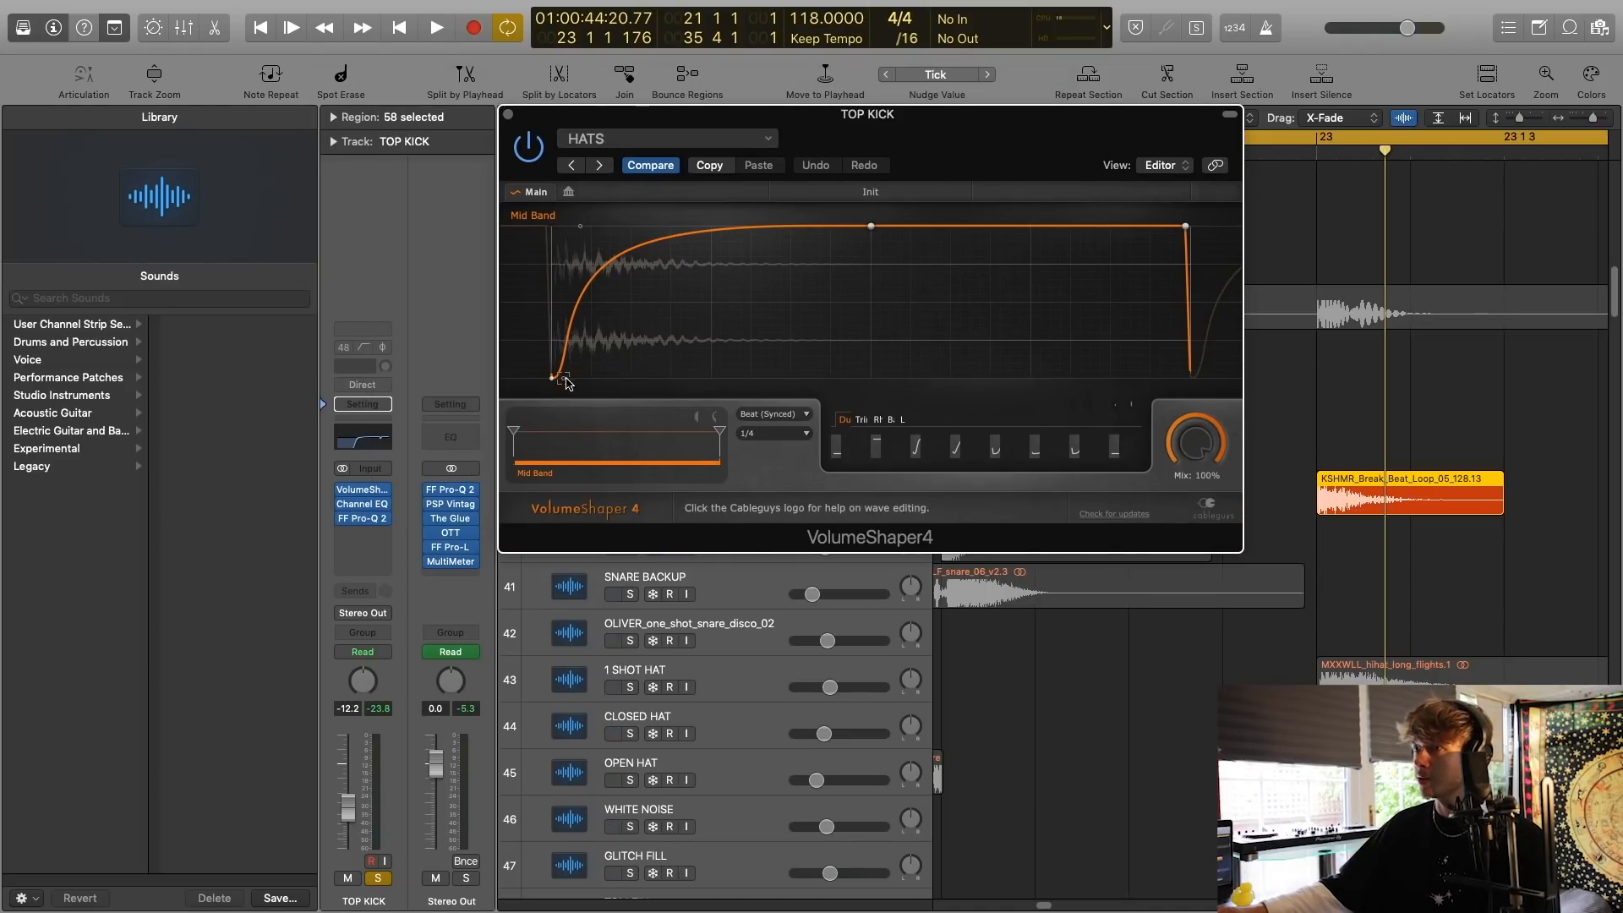
key(space)
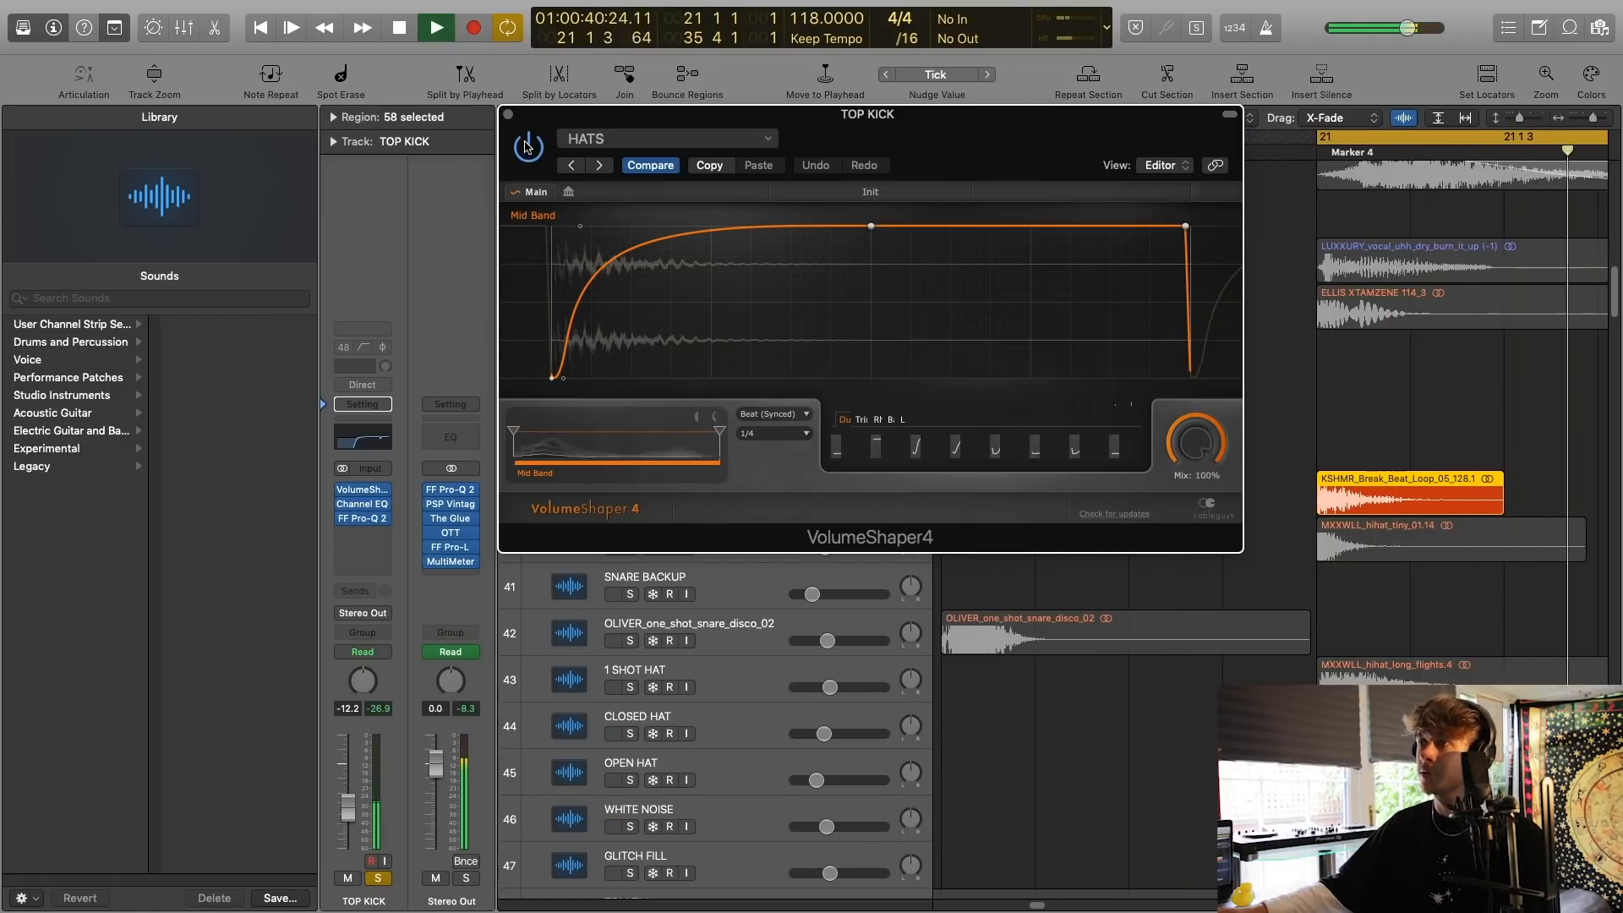
click(508, 116)
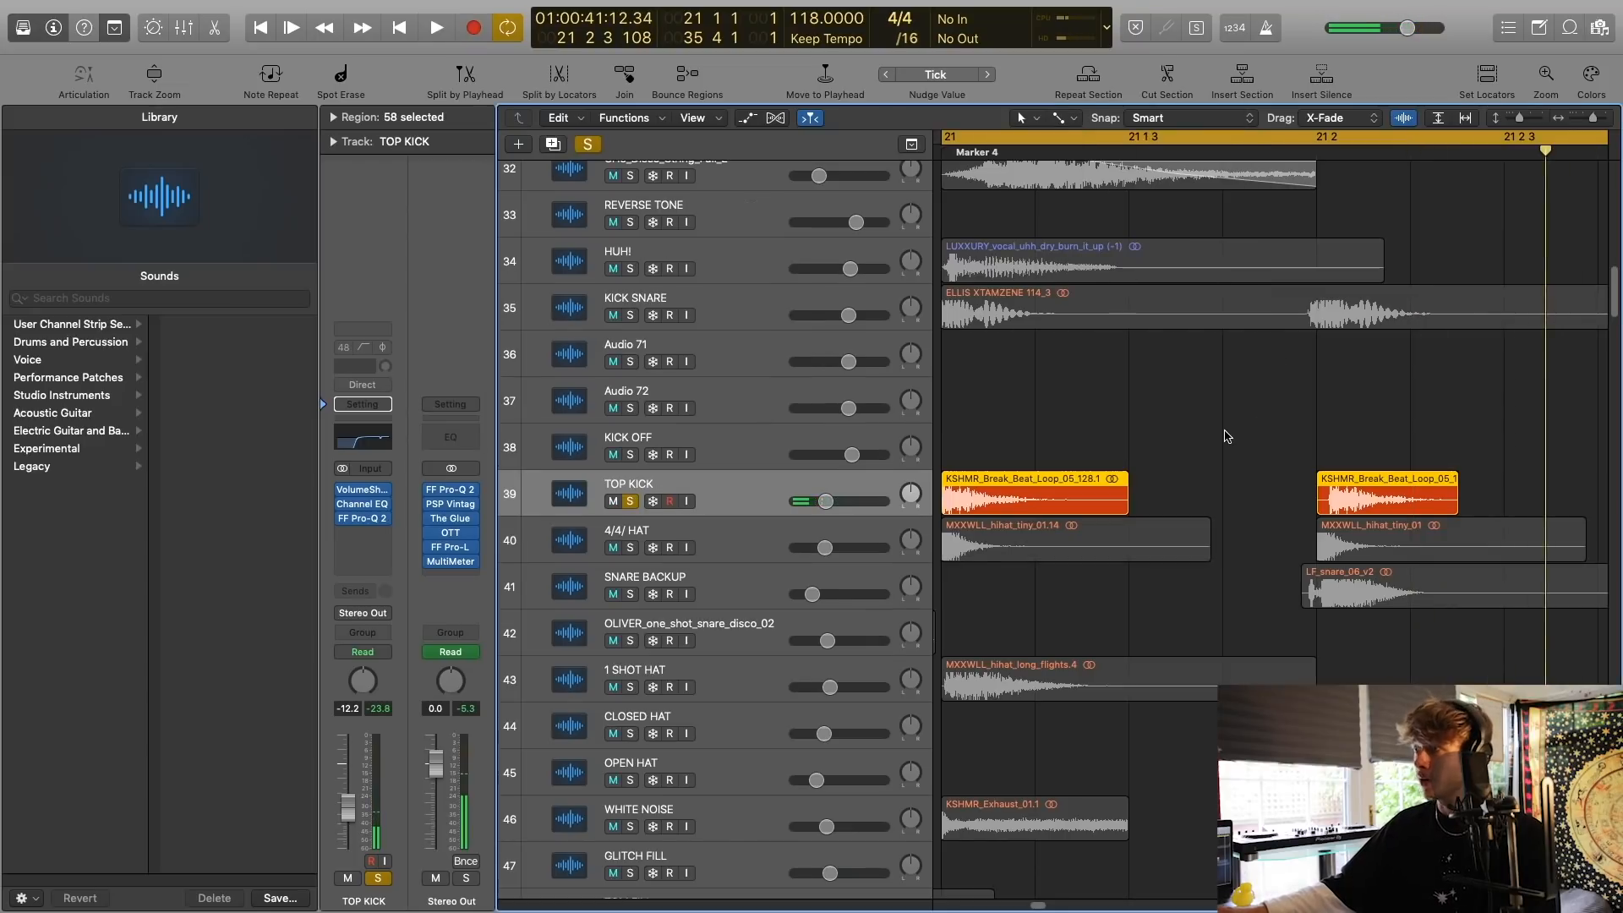
Switch the solo from TOP KICK to the 4/4/ HAT track, play it from bar 21 and clear the solo.
scroll(1185, 467, down, 6)
scroll(977, 459, up, 6)
click(631, 509)
click(630, 553)
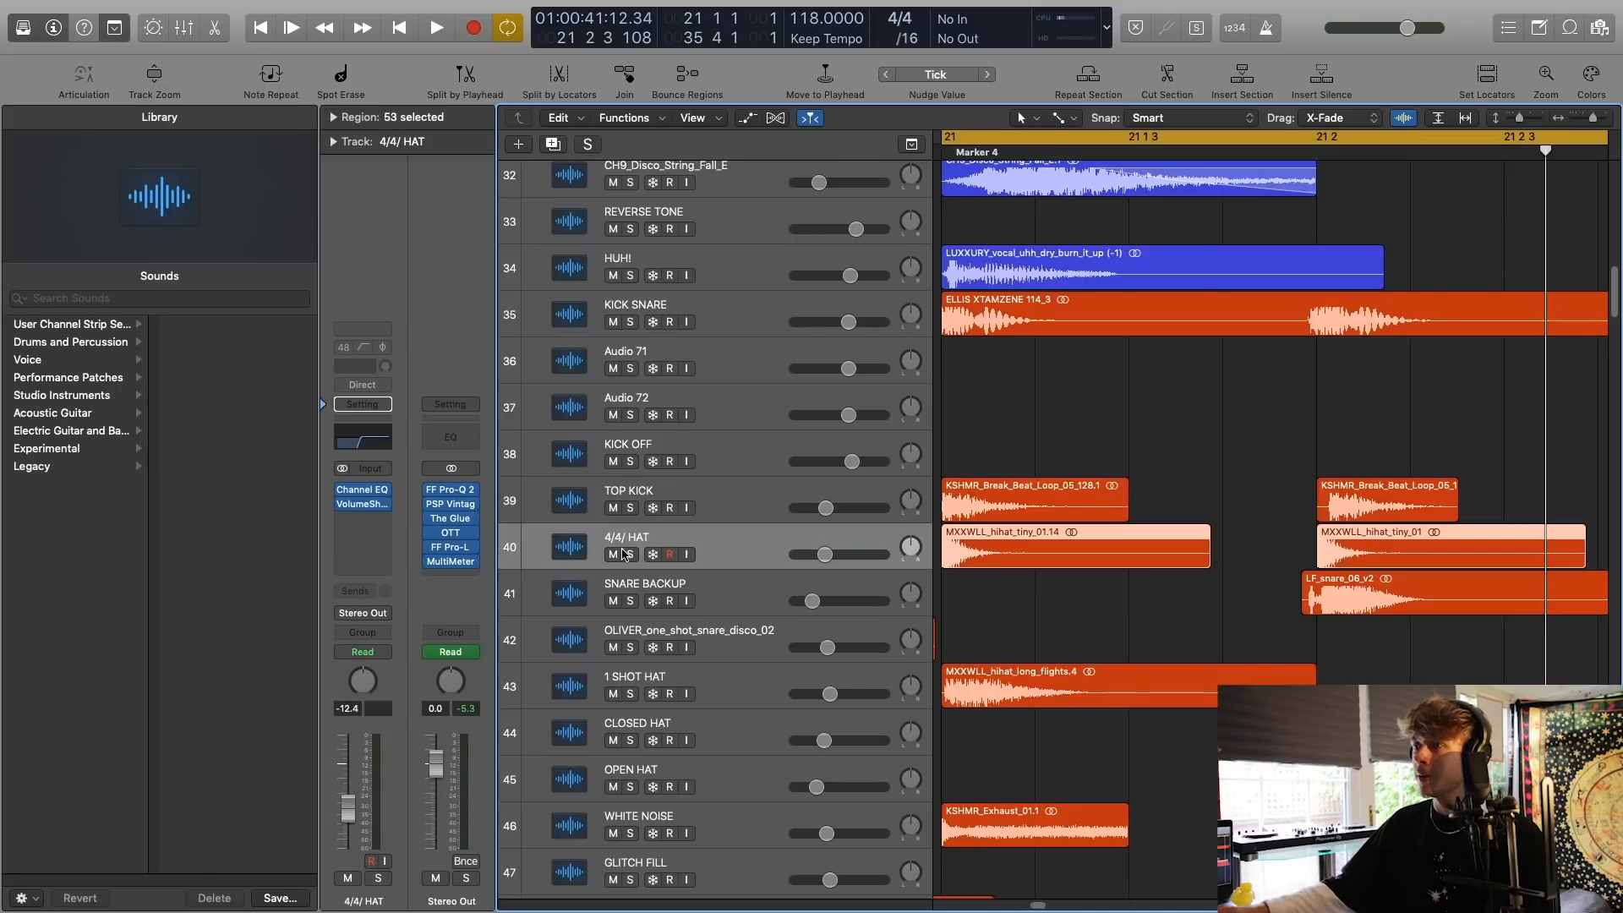
key(space)
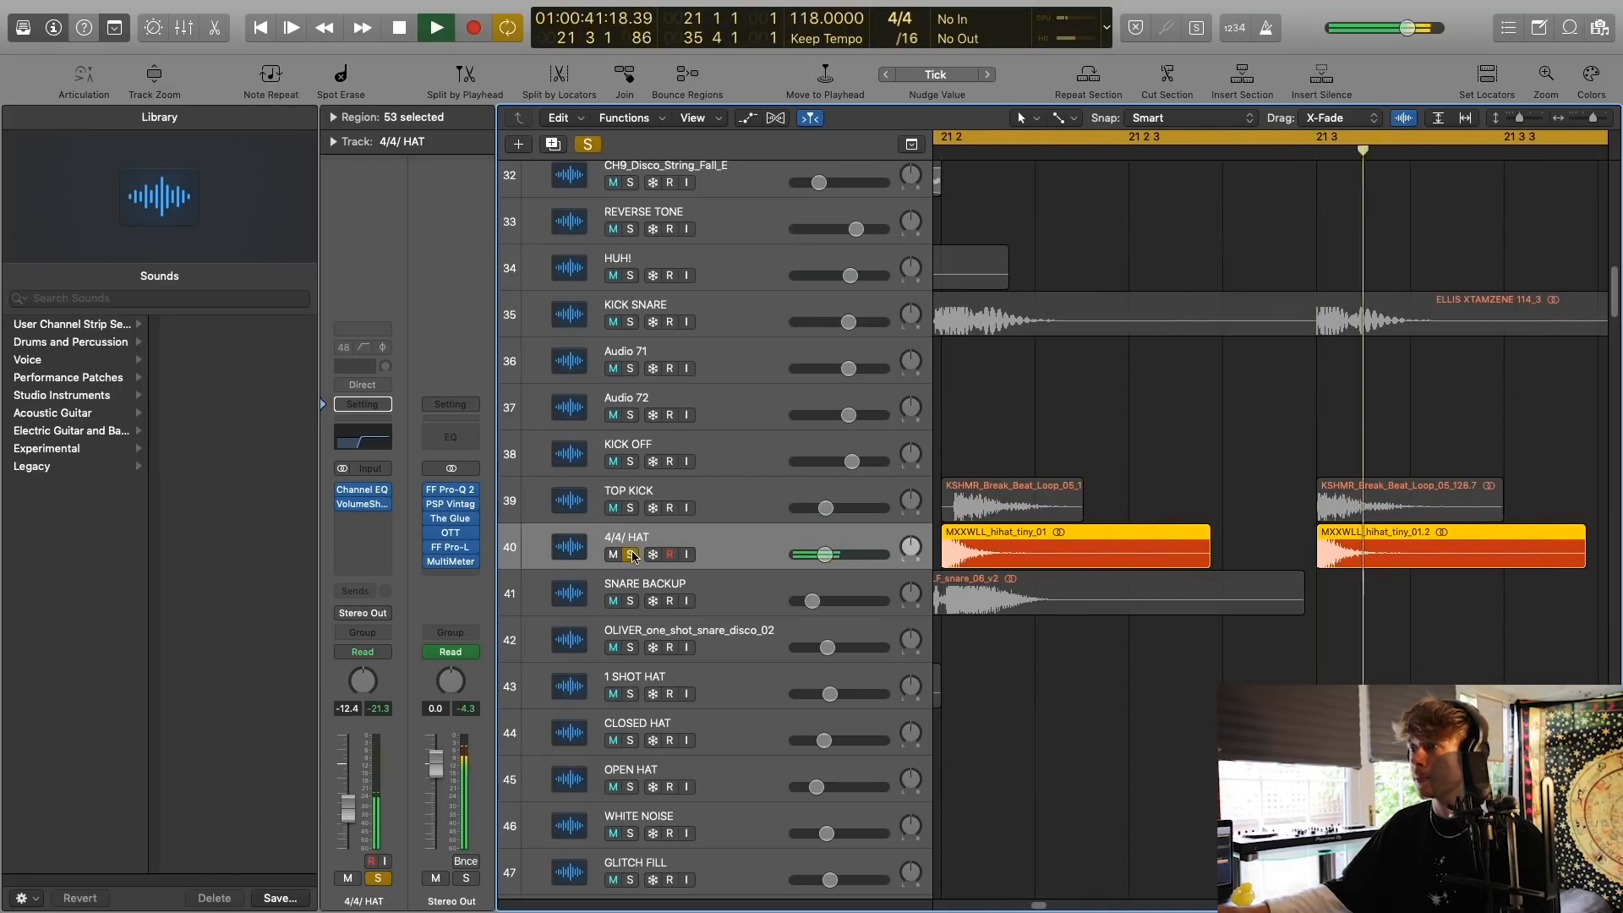
click(629, 553)
Solo the SNARE BACKUP track and bring its snare regions in bar 21 into view.
click(609, 602)
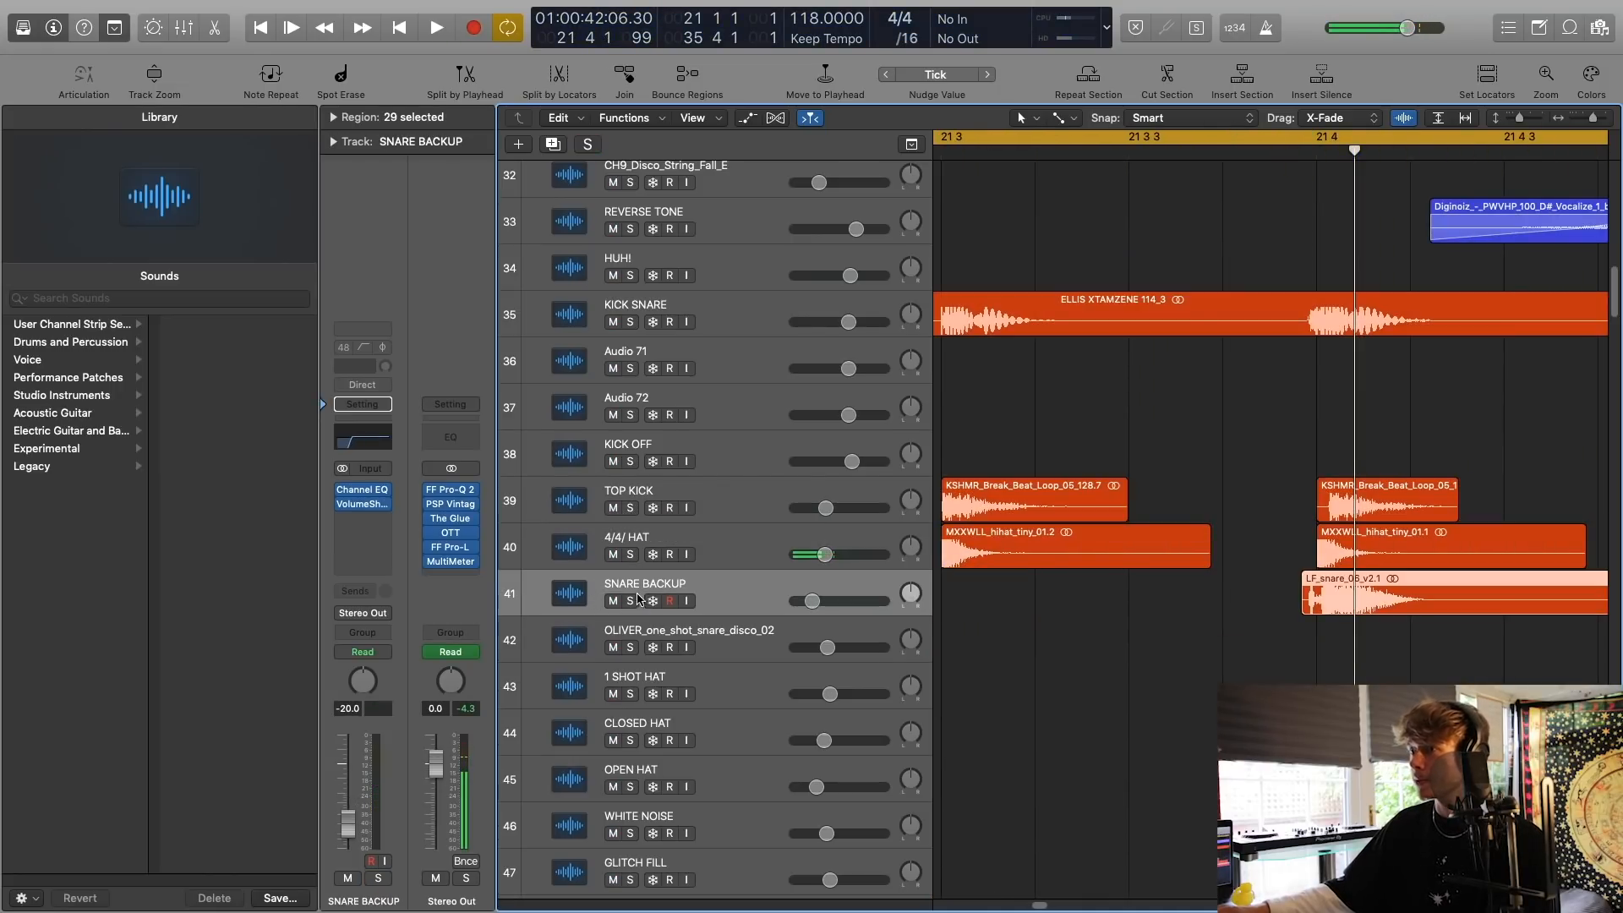
click(630, 601)
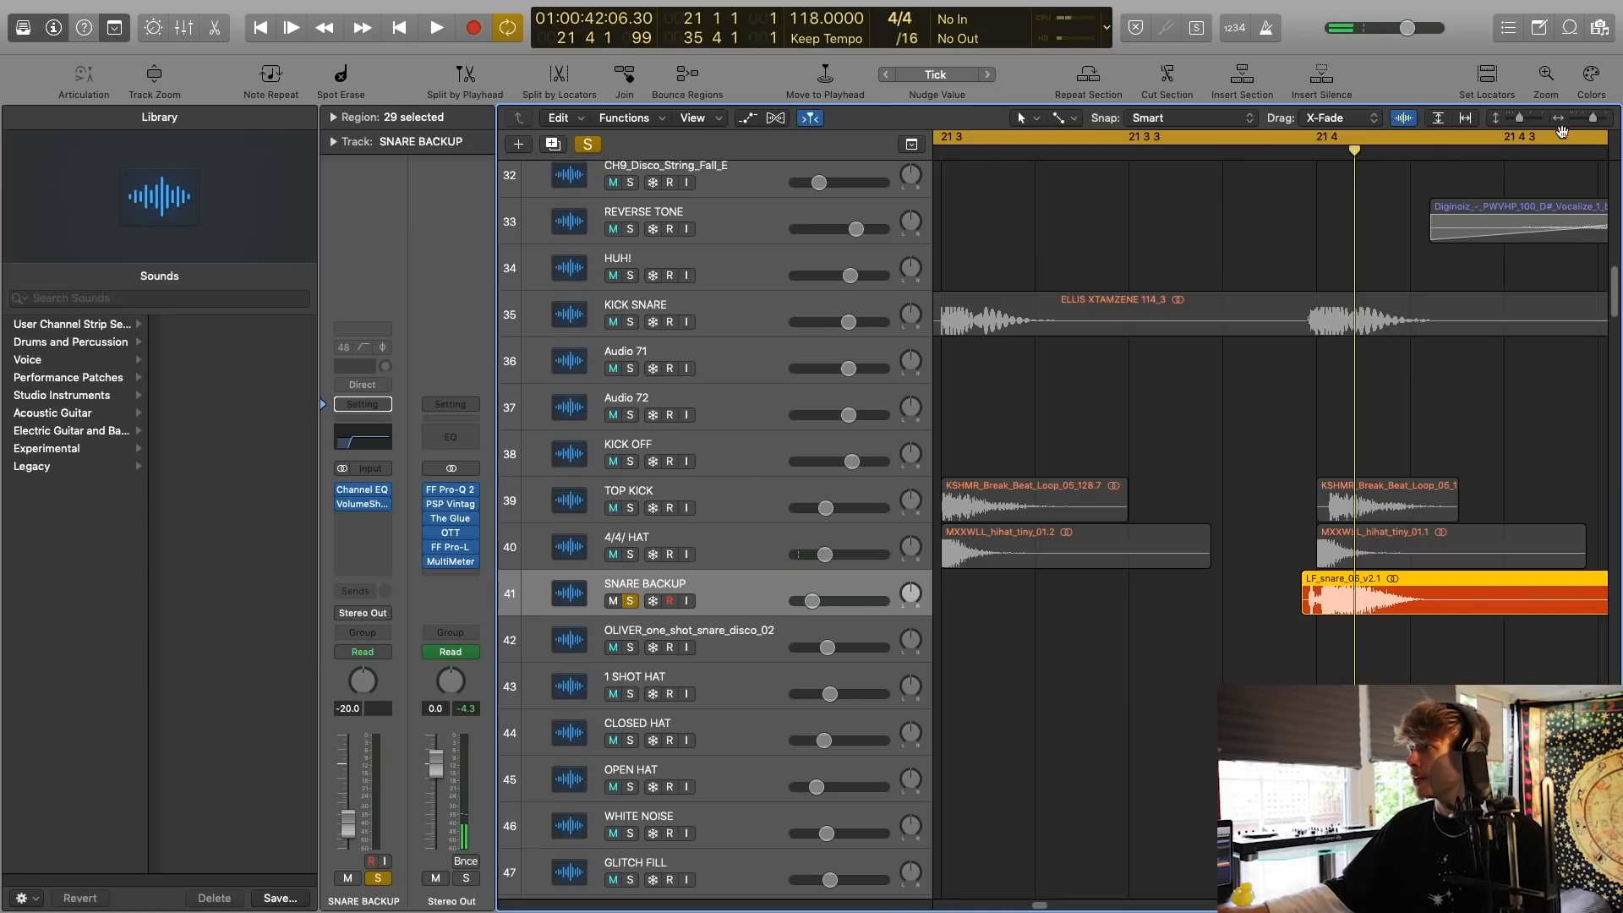
drag(1594, 123, 1590, 123)
scroll(1417, 222, left, 5)
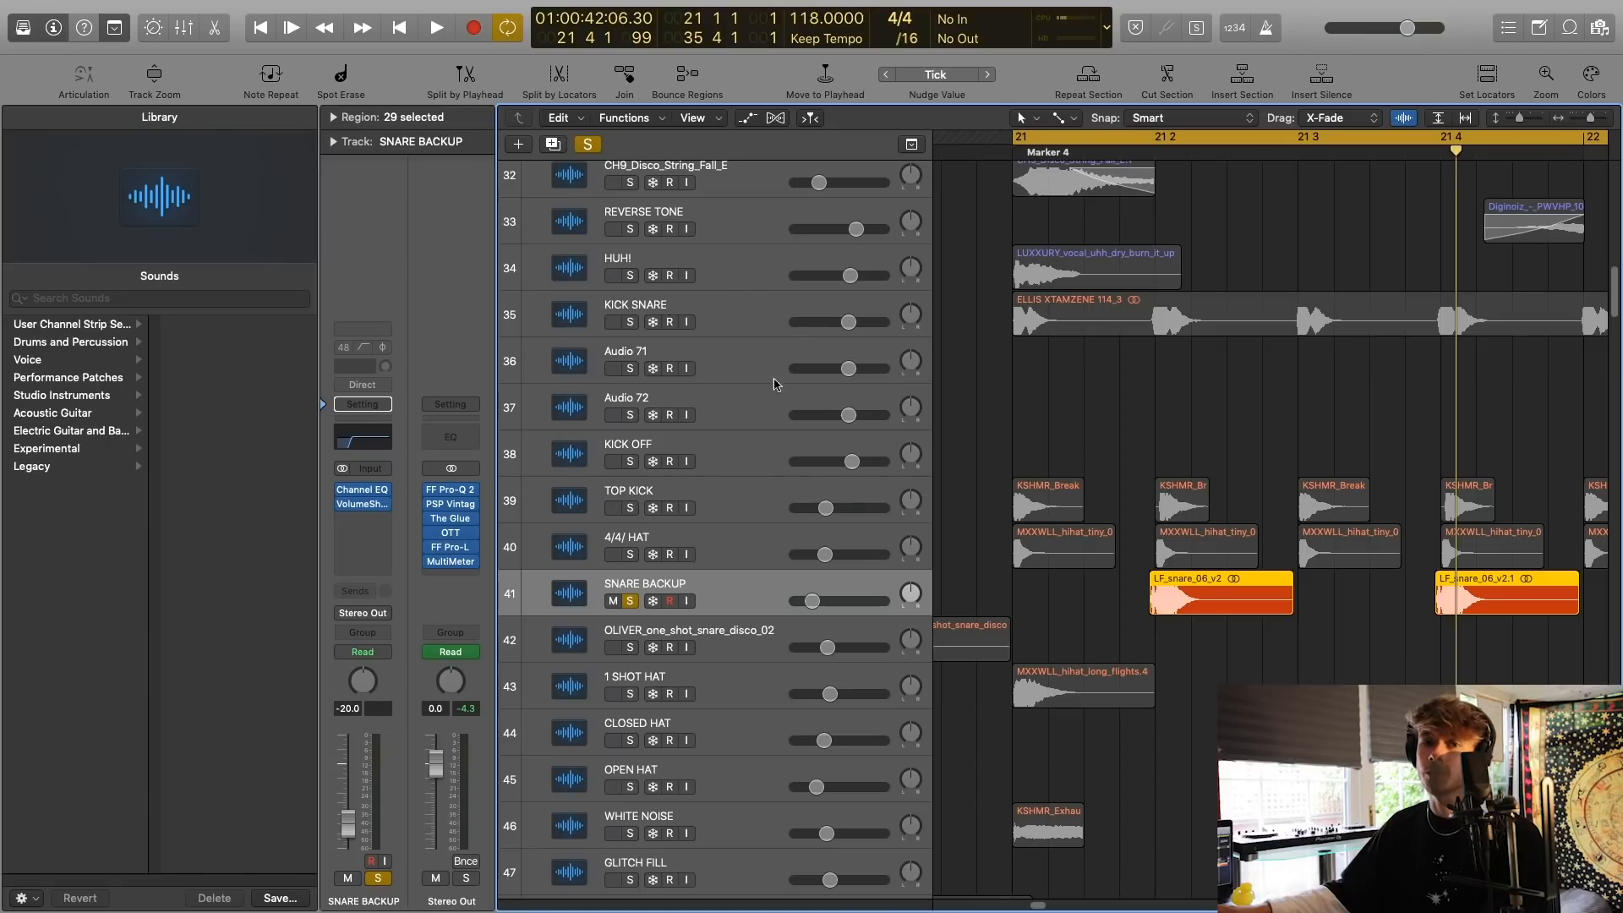
Play the soloed SNARE BACKUP track from bar 21 and check its VolumeShaper plug-in.
key(space)
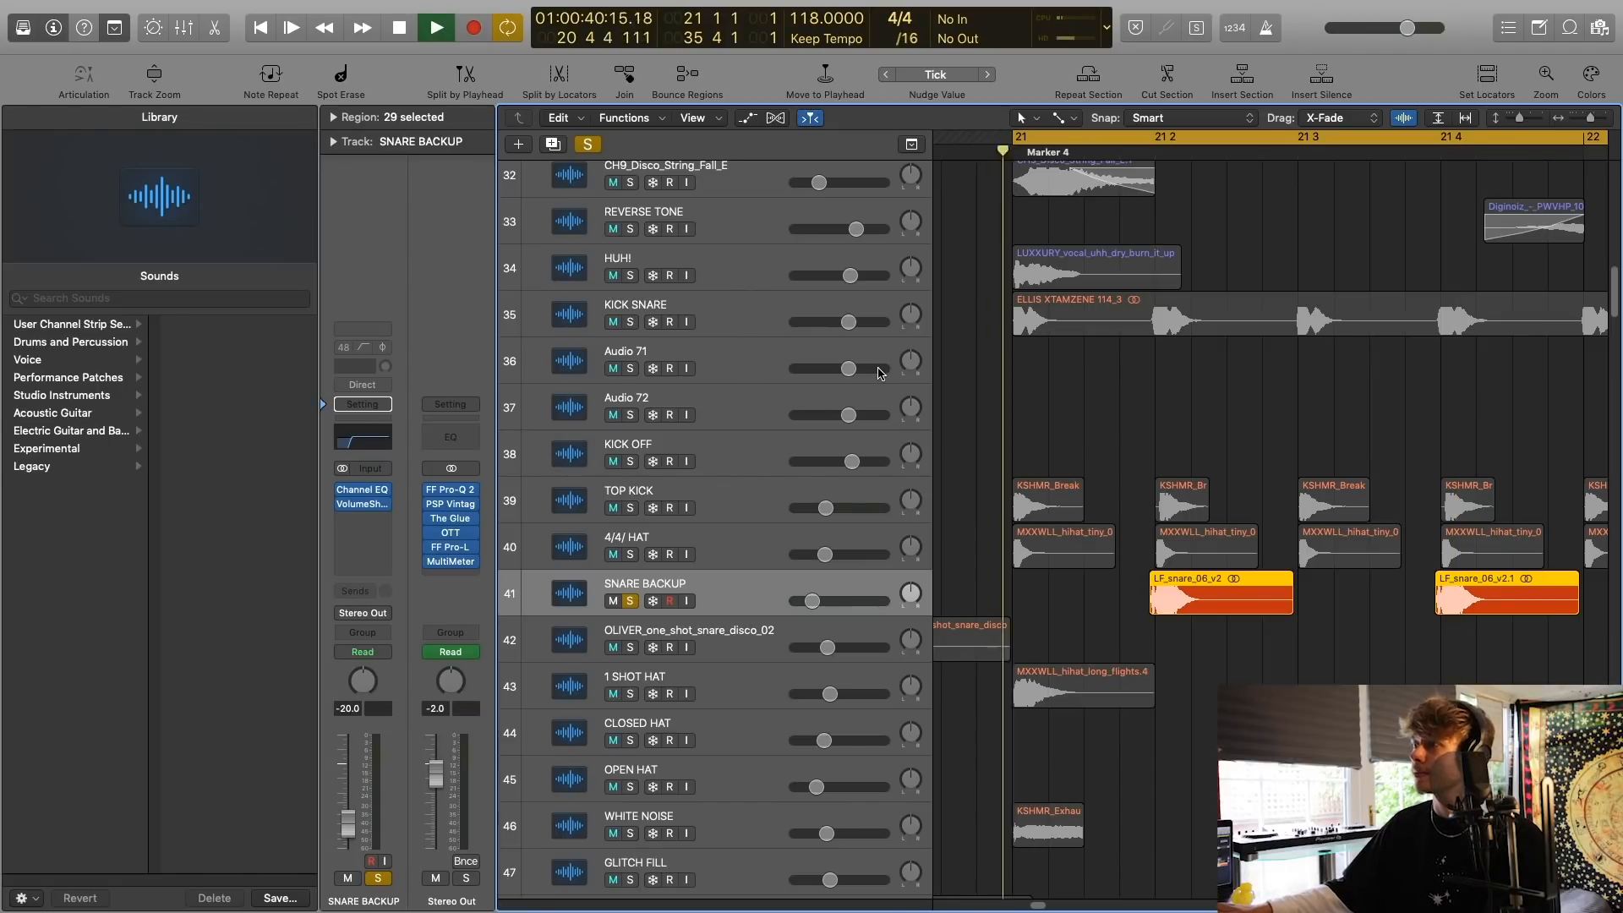
scroll(1122, 425, down, 2)
click(361, 504)
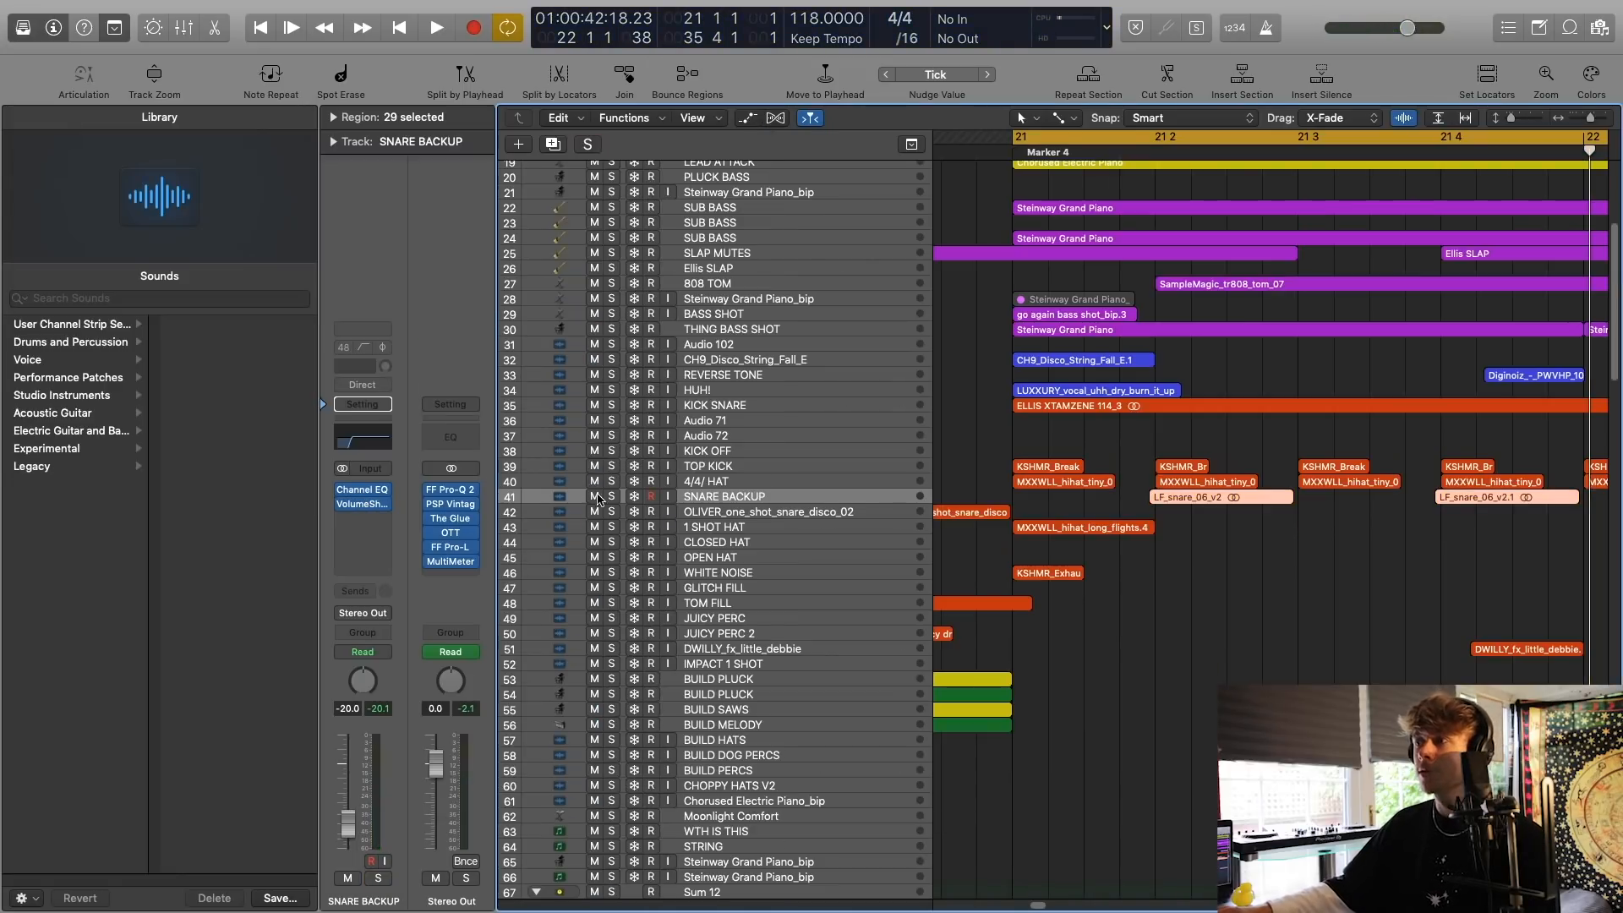
Solo the drum tracks from KICK OFF through OPEN HAT and play them together from bar 21.
drag(612, 451, 612, 557)
key(space)
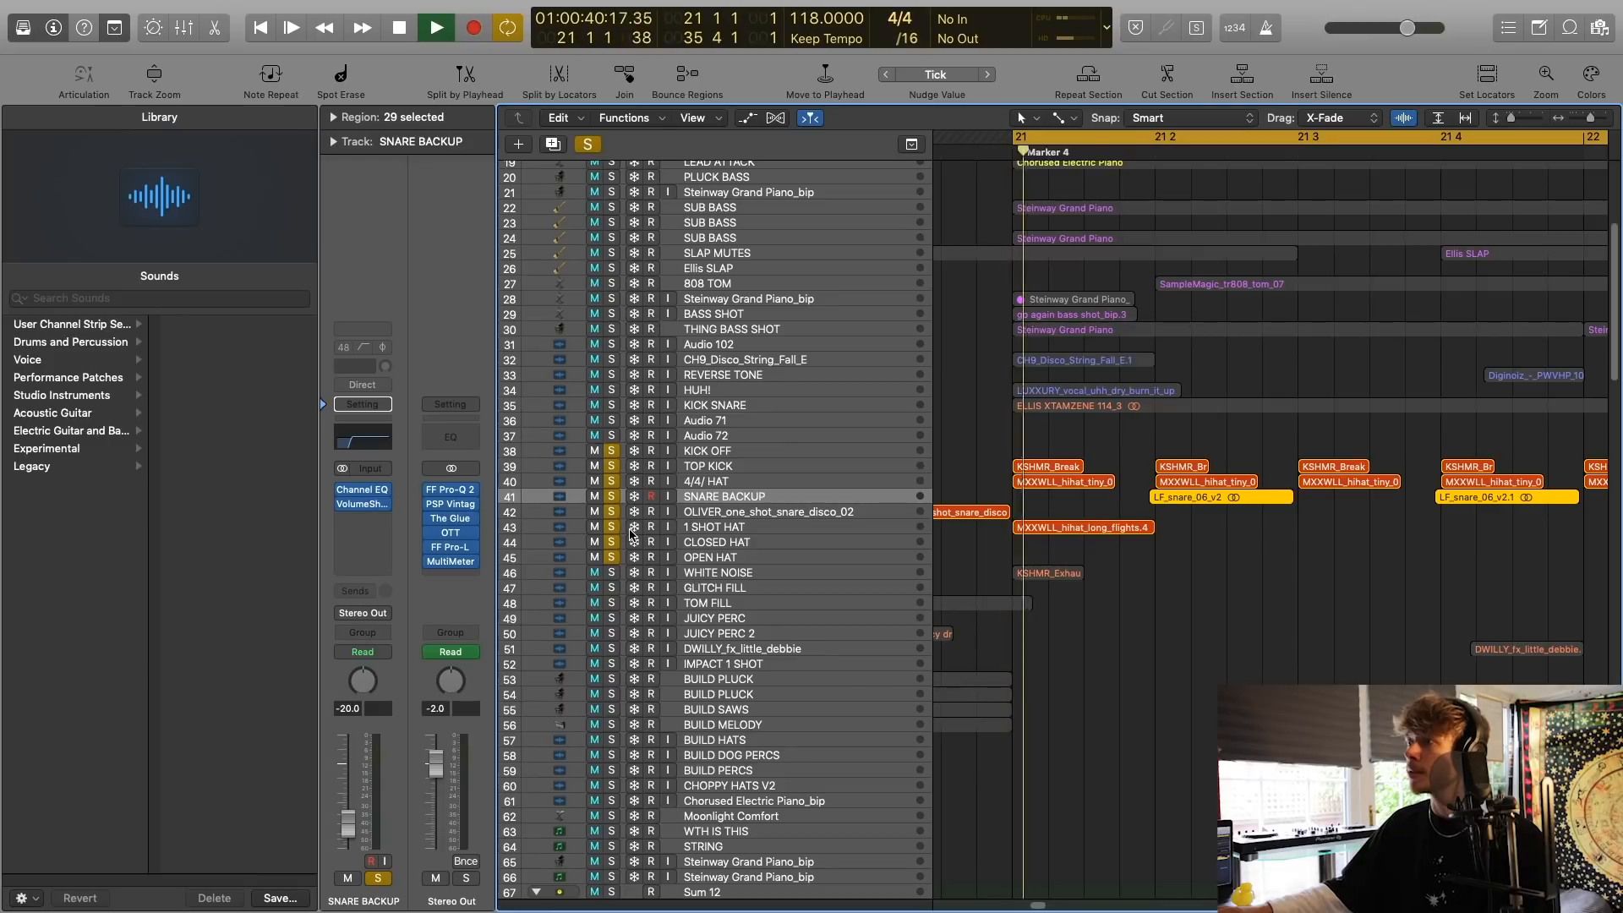
key(space)
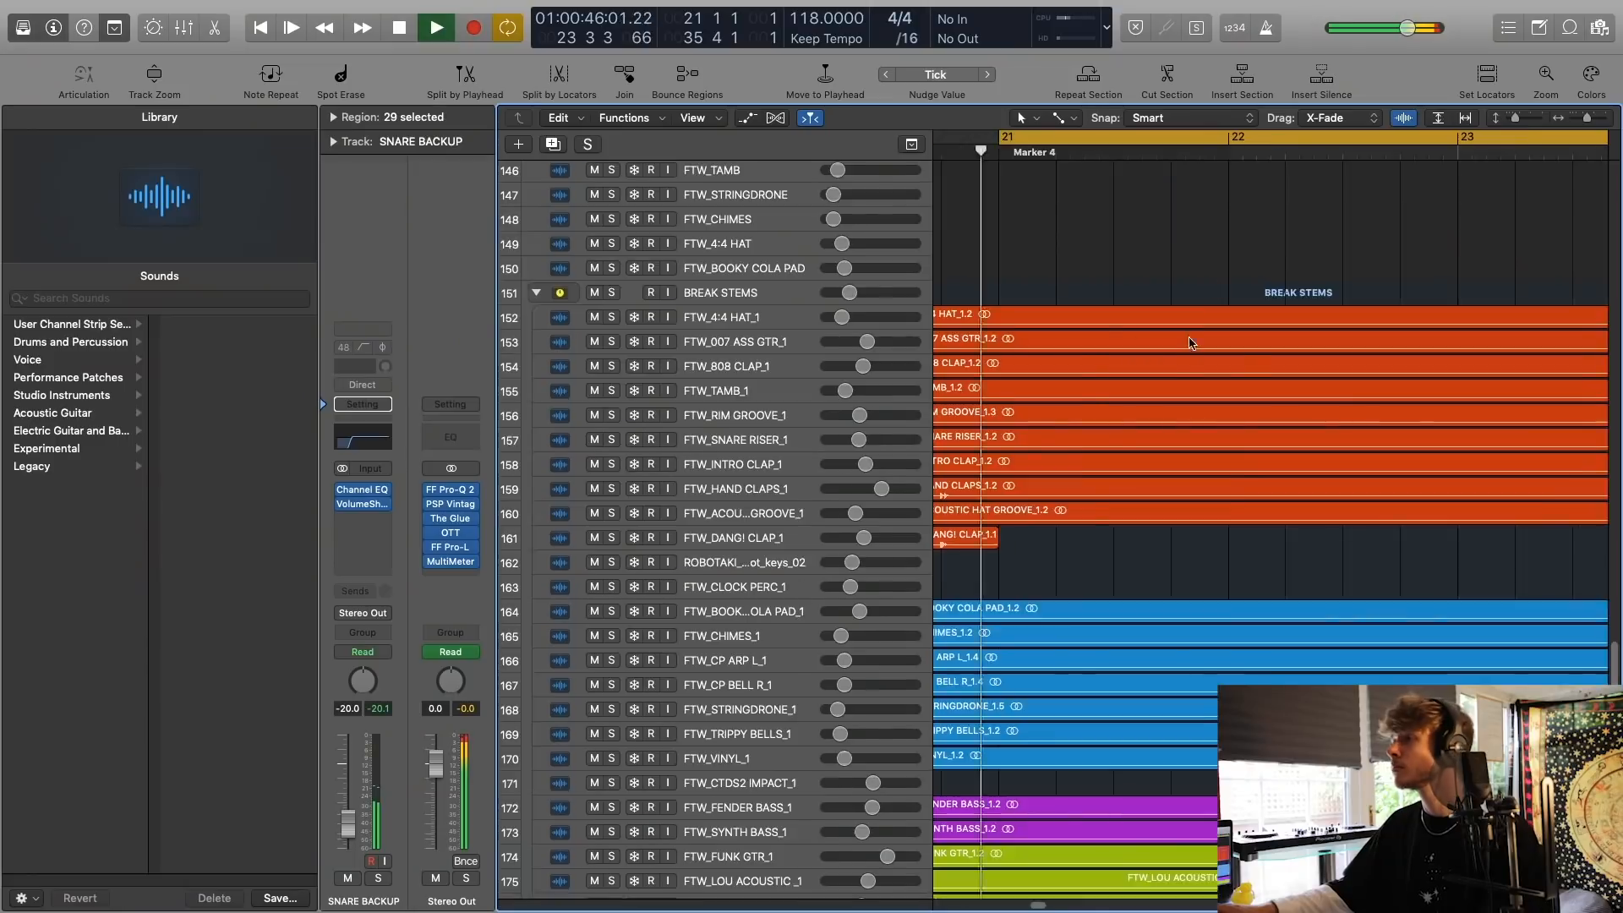
Solo the percussion tracks from SNARE BACKUP to DWILLY_fx_little_debbie plus REVERSE TONE, and play them through bars 24 and 25.
scroll(1194, 345, up, 20)
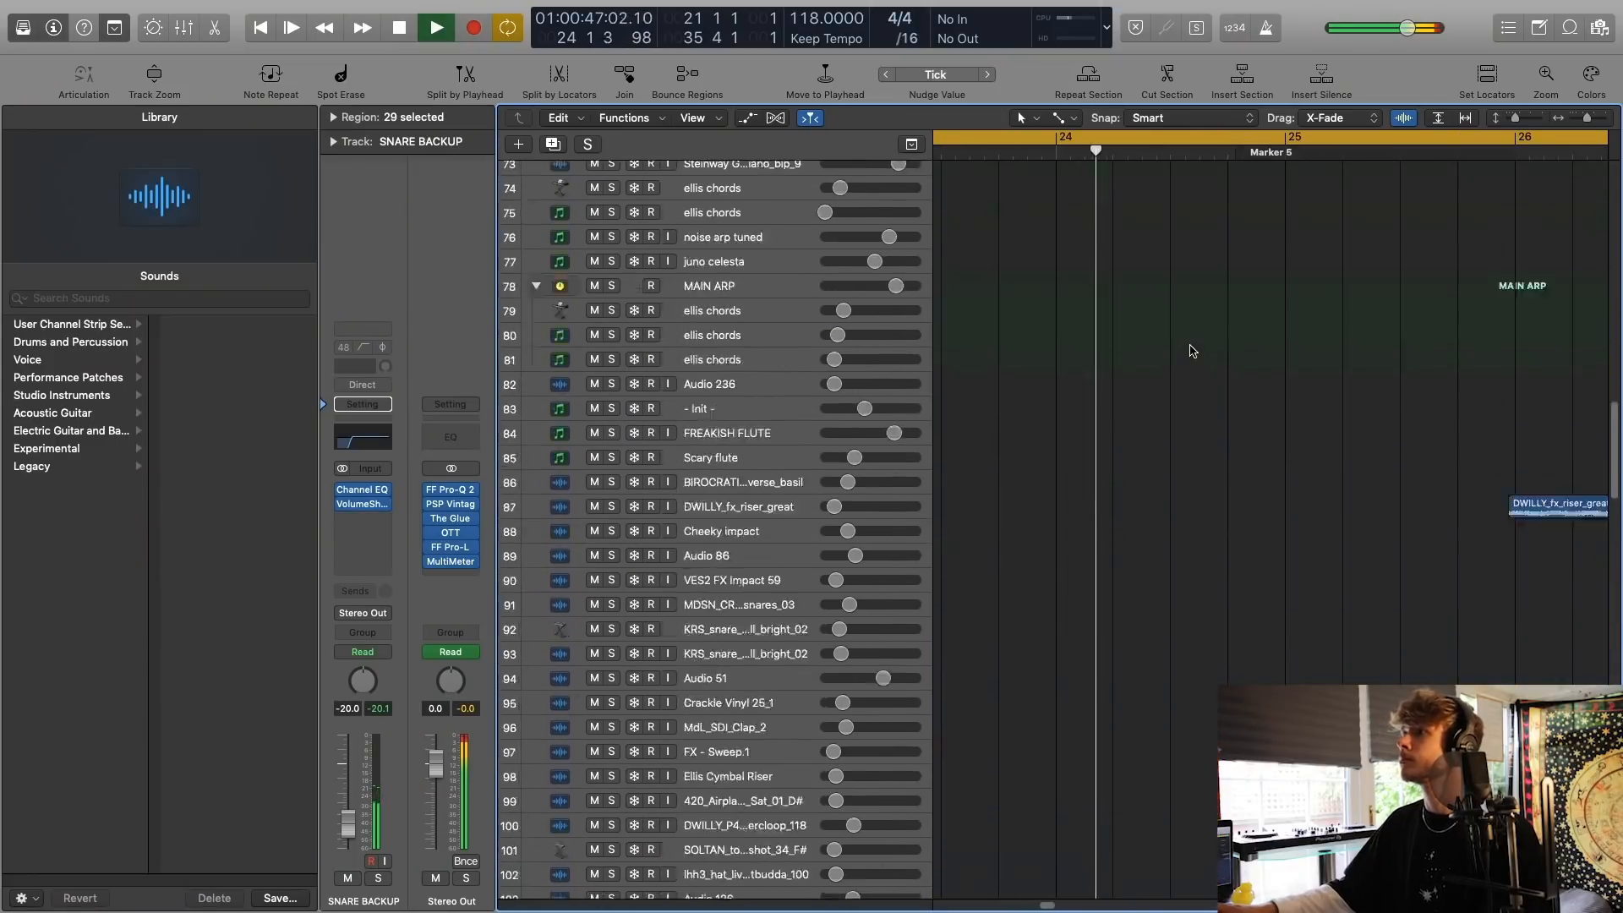
scroll(1195, 345, left, 5)
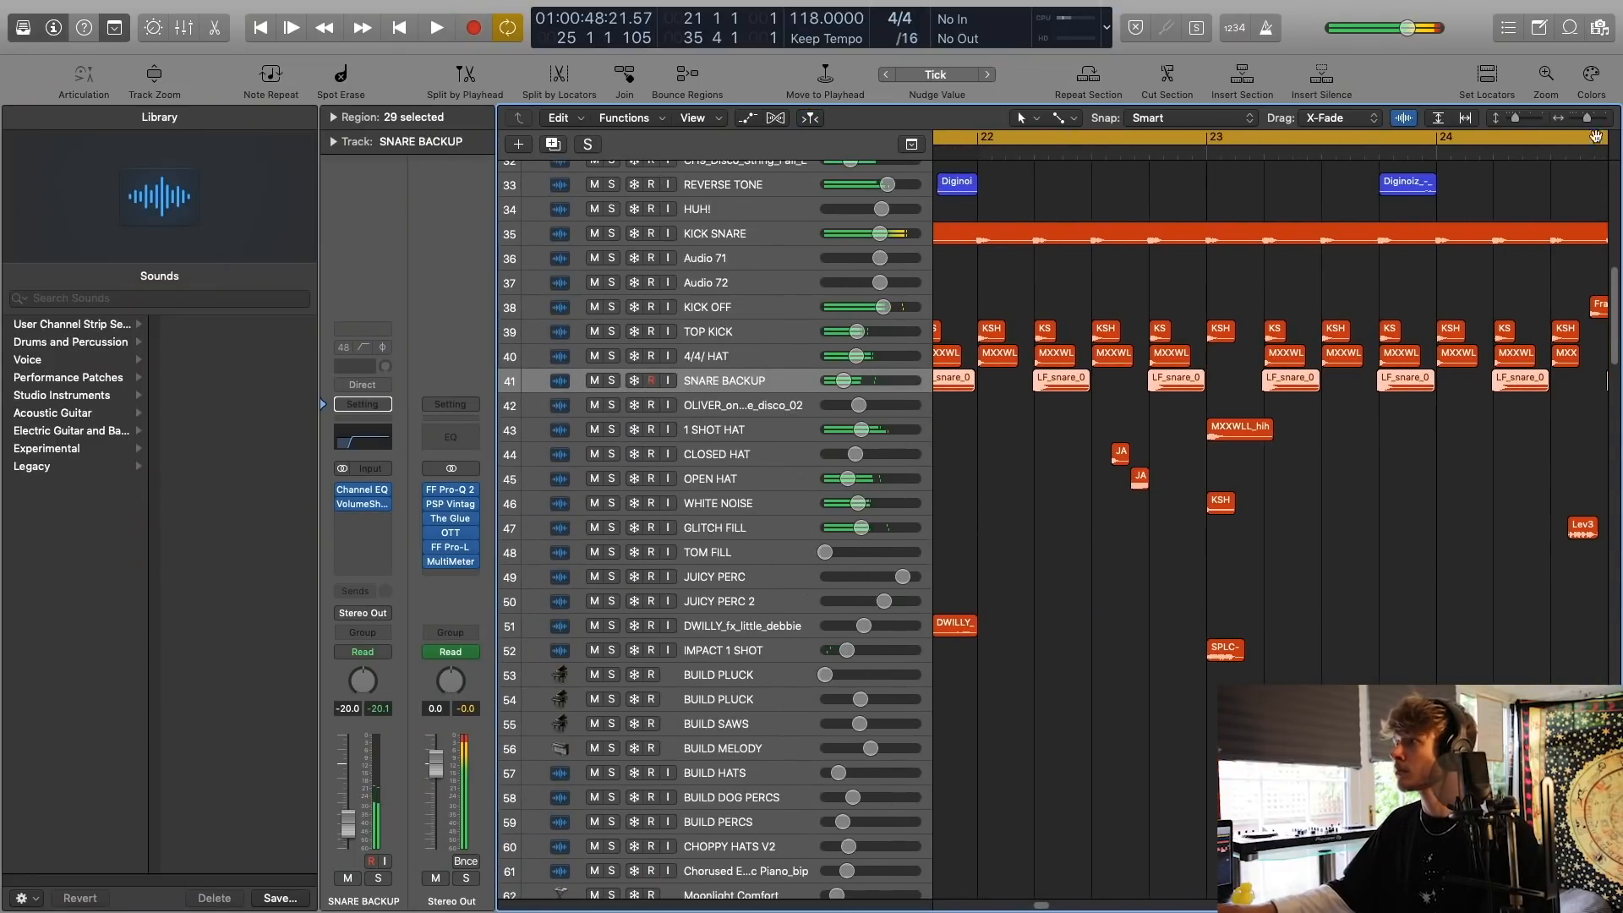
drag(1587, 118, 1557, 130)
drag(609, 403, 611, 659)
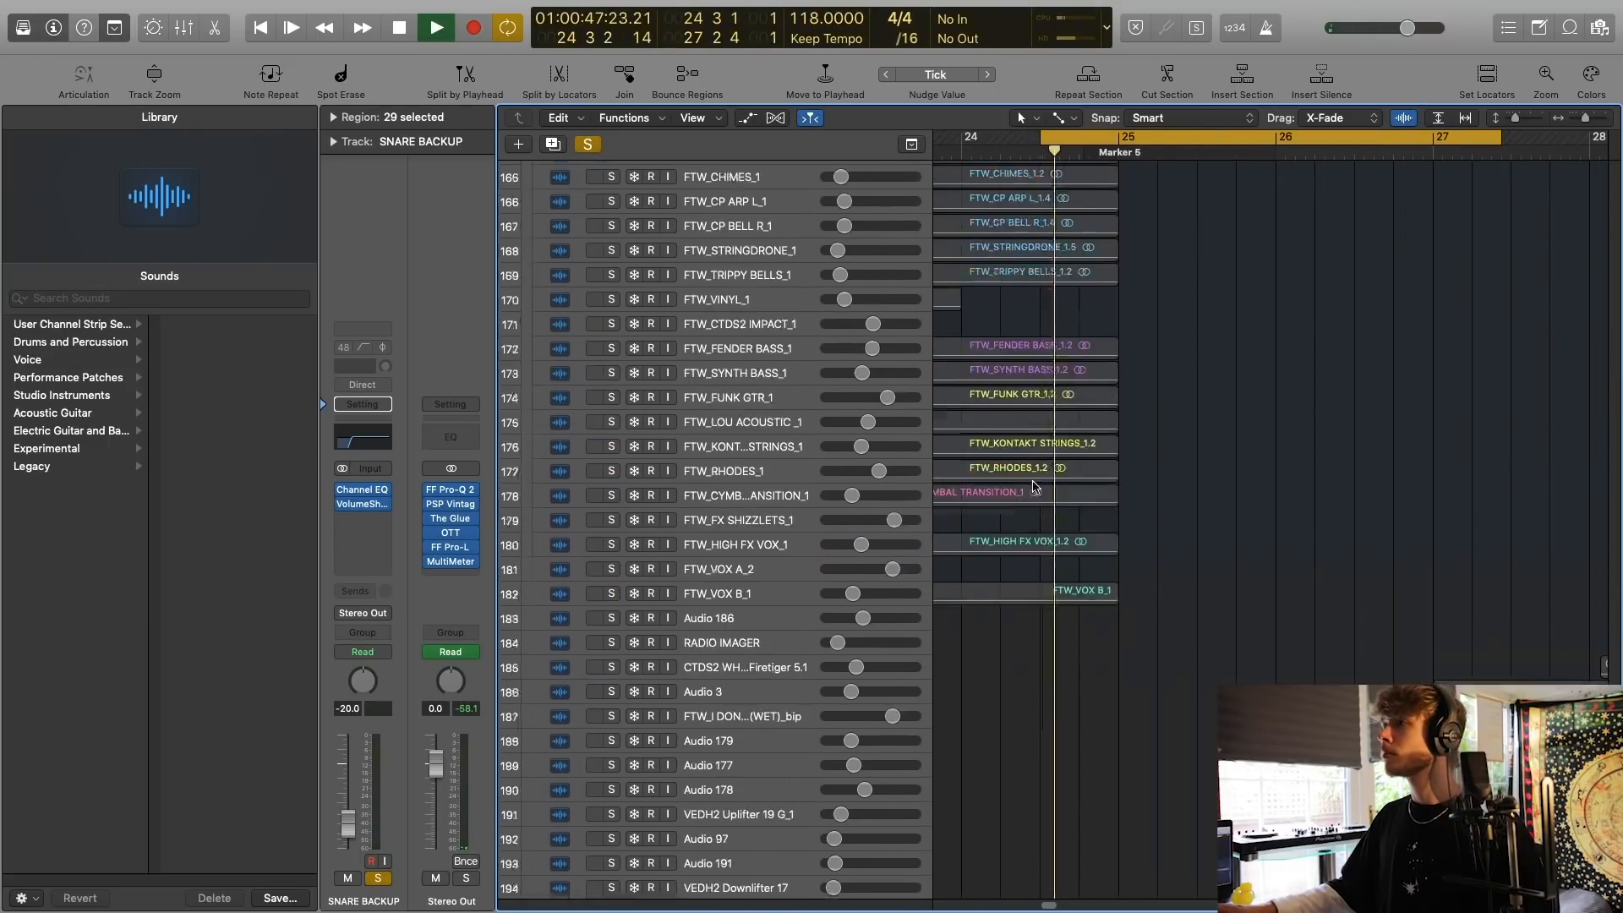
scroll(1044, 480, up, 15)
scroll(1047, 481, up, 20)
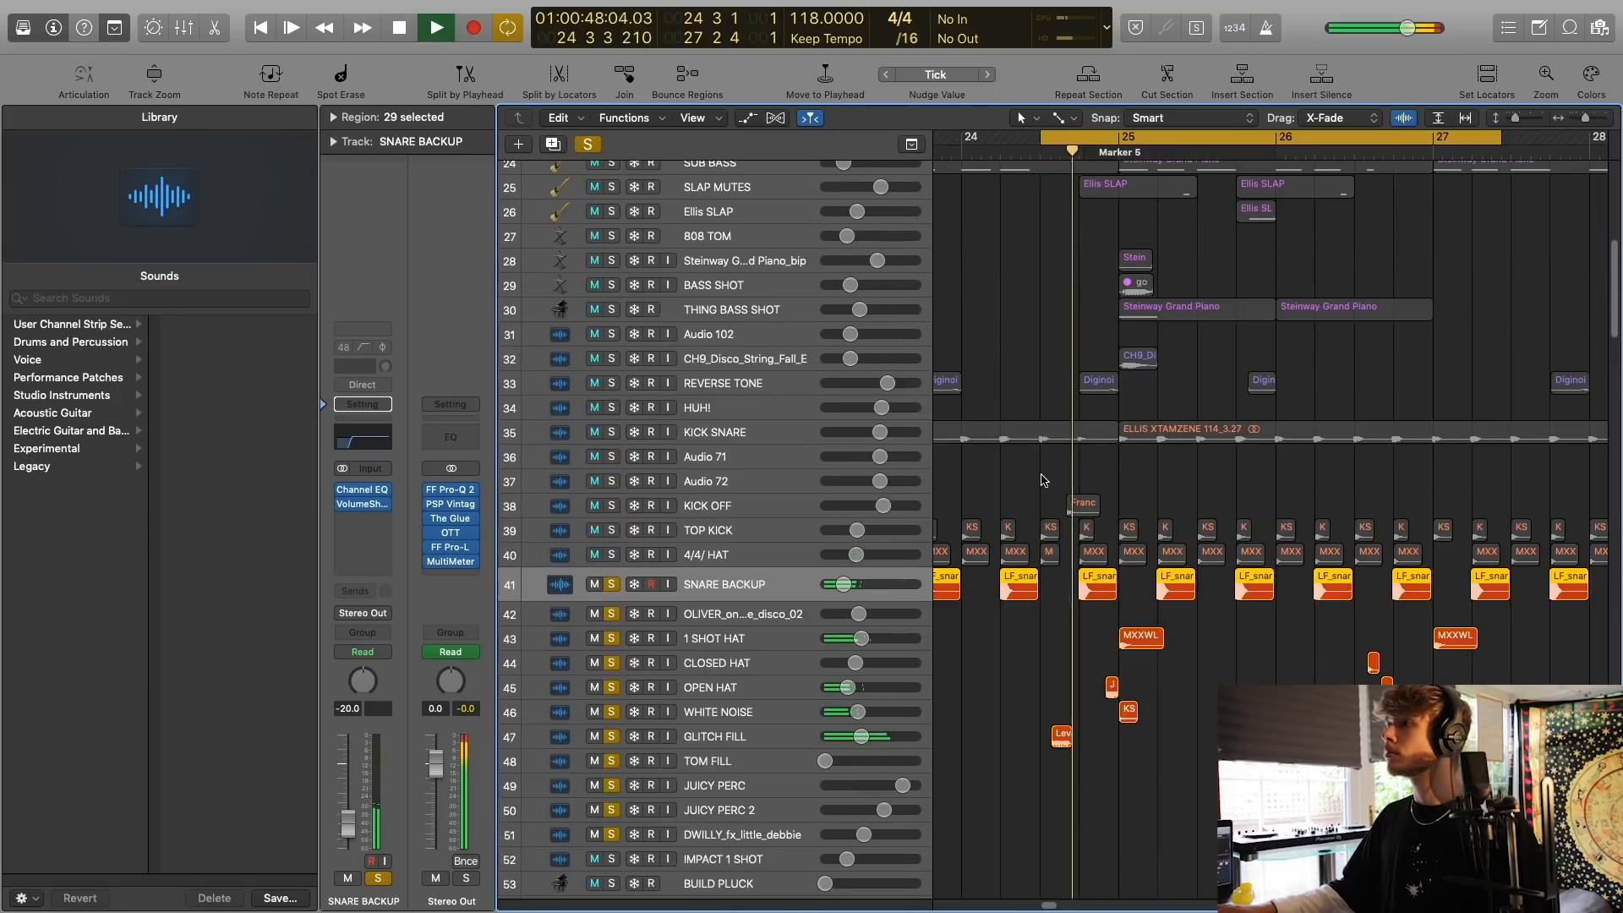
scroll(863, 404, up, 15)
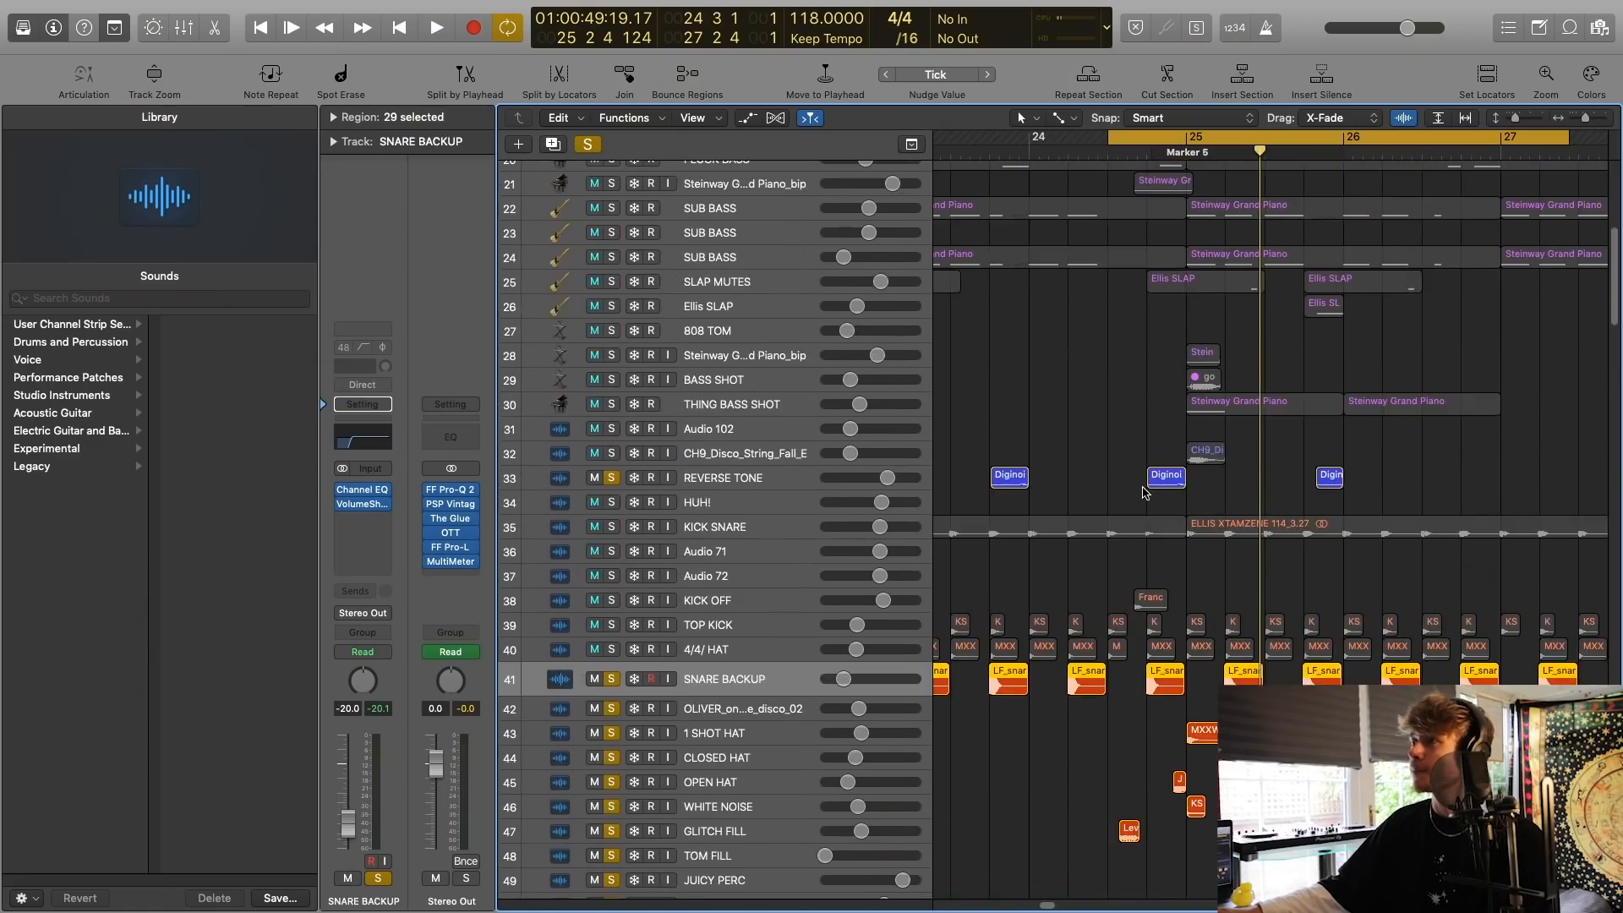
scroll(1145, 493, down, 5)
scroll(1142, 490, left, 1)
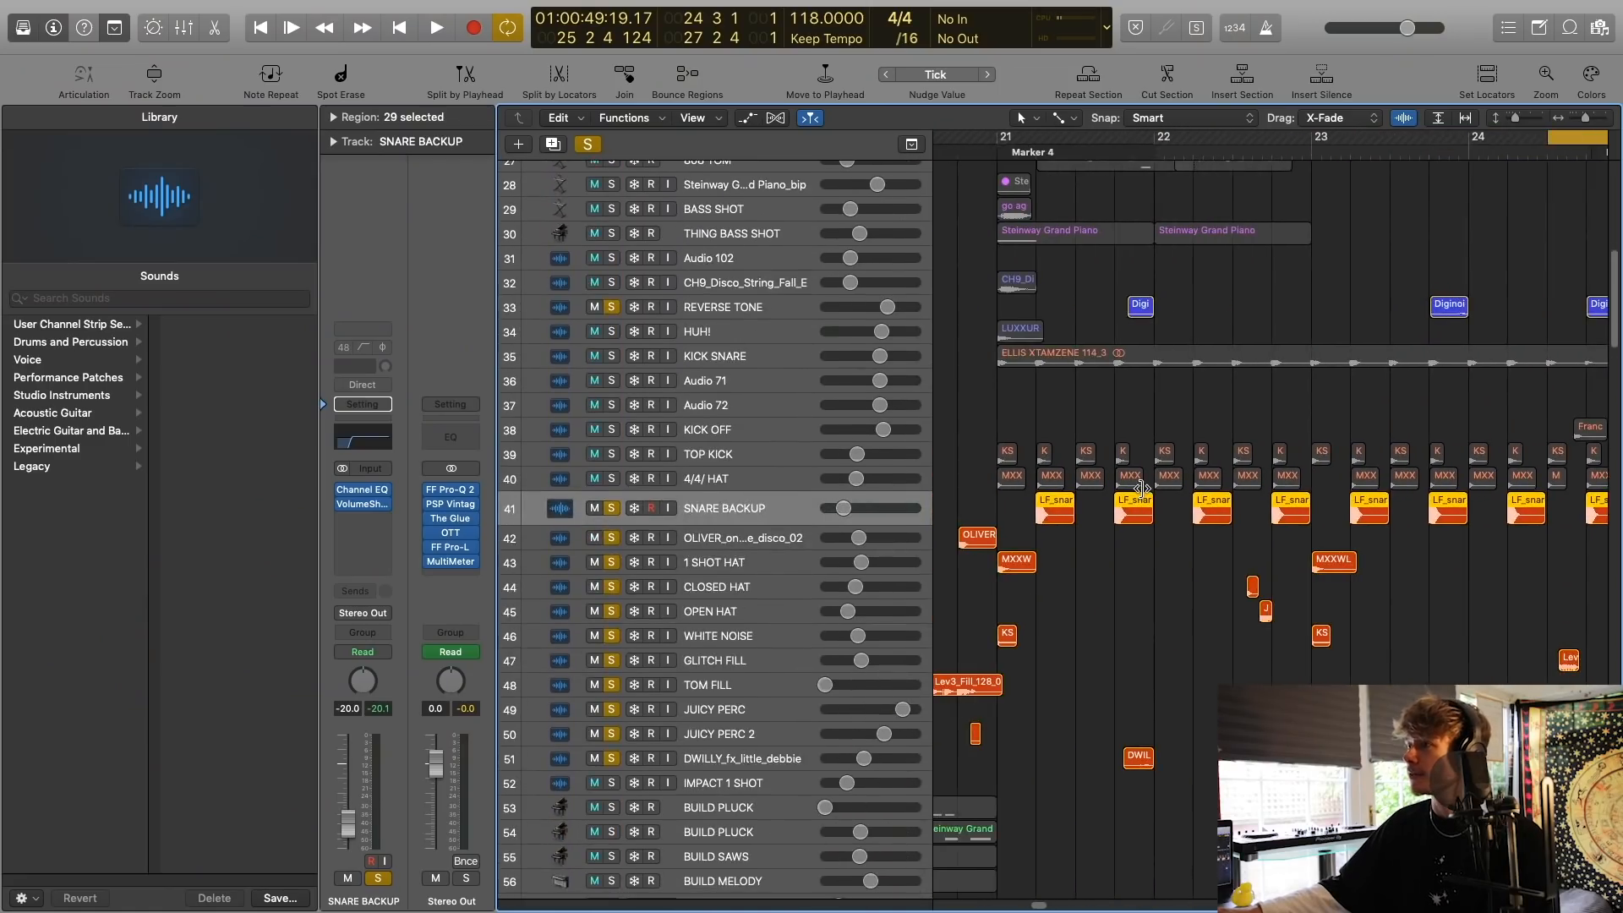
Set the cycle range to run from bar 29 to bar 37.
scroll(1141, 488, right, 1)
scroll(1141, 489, down, 4)
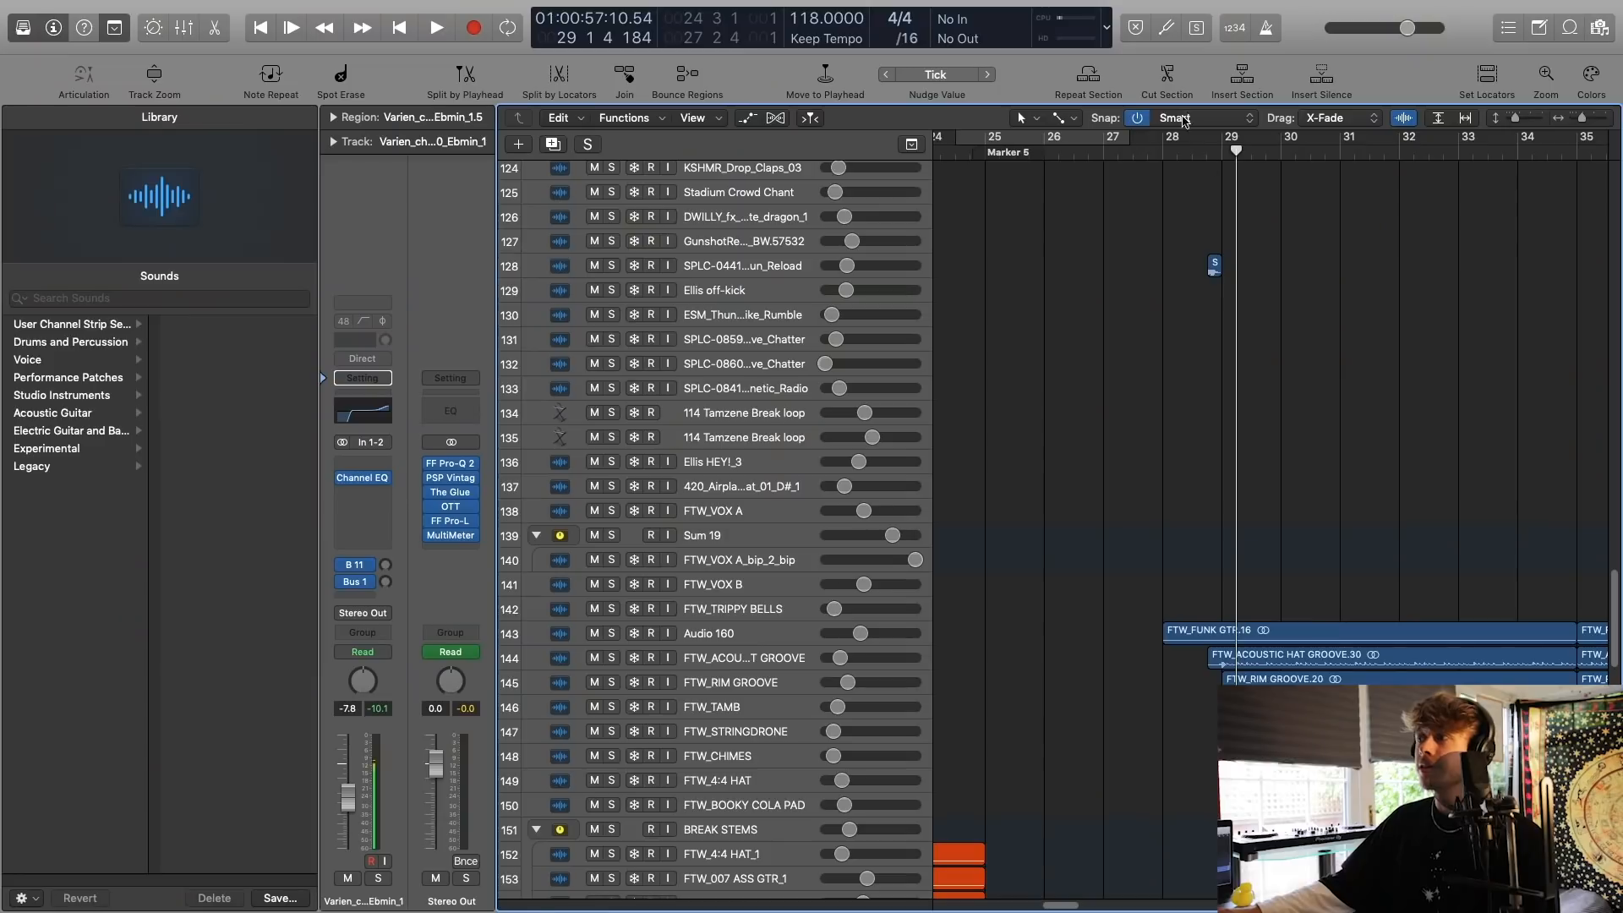
scroll(1183, 203, right, 5)
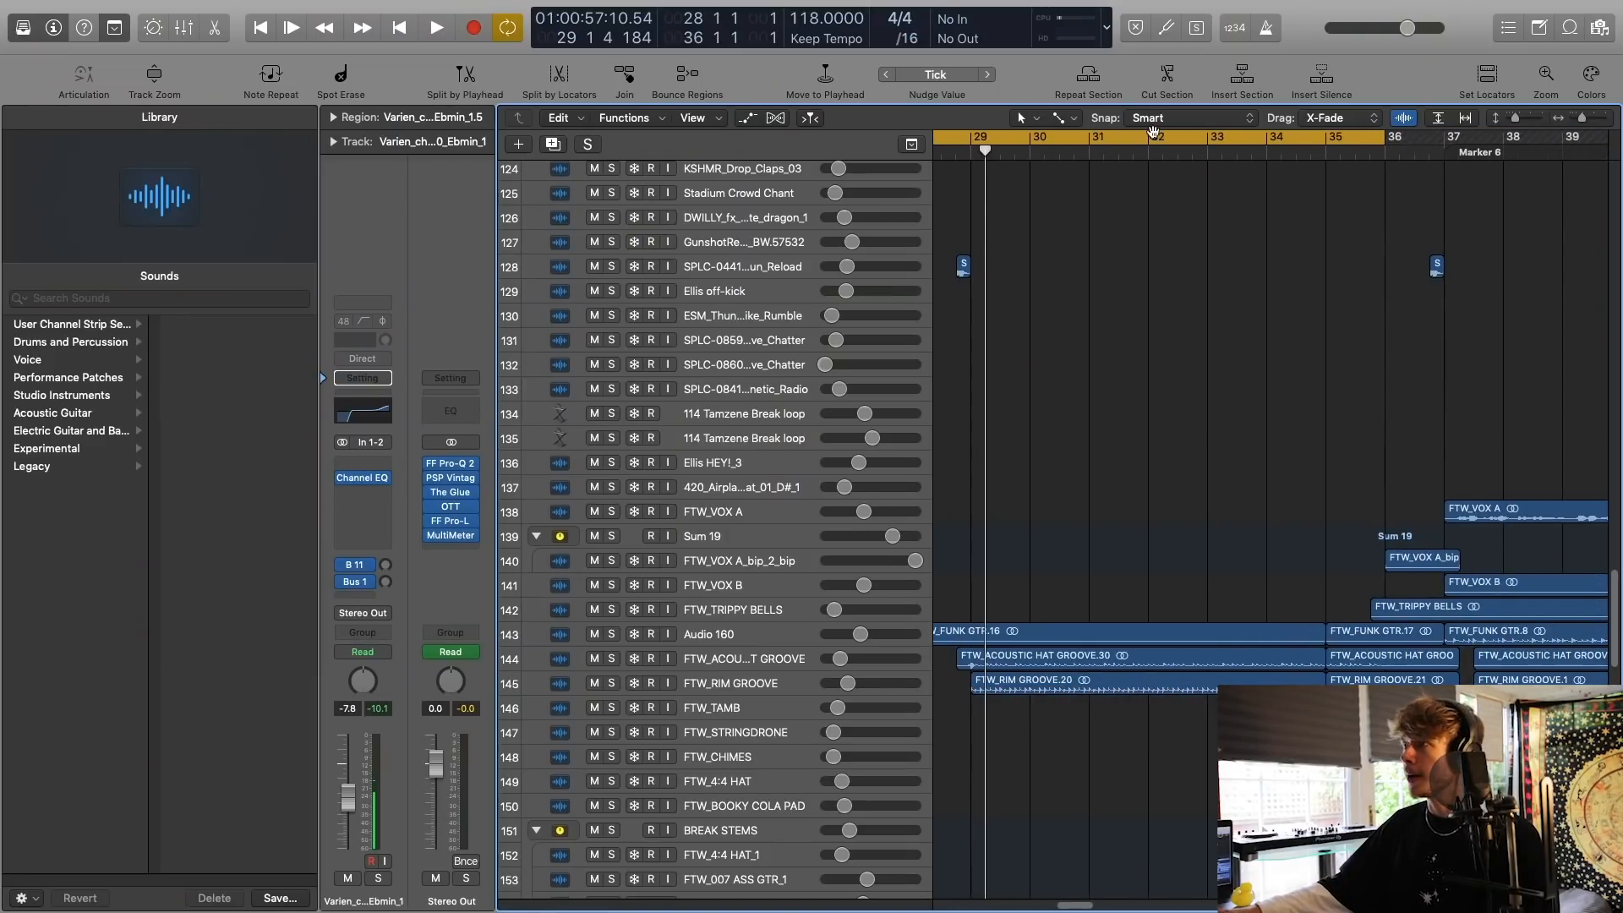
click(1152, 130)
scroll(1209, 316, left, 3)
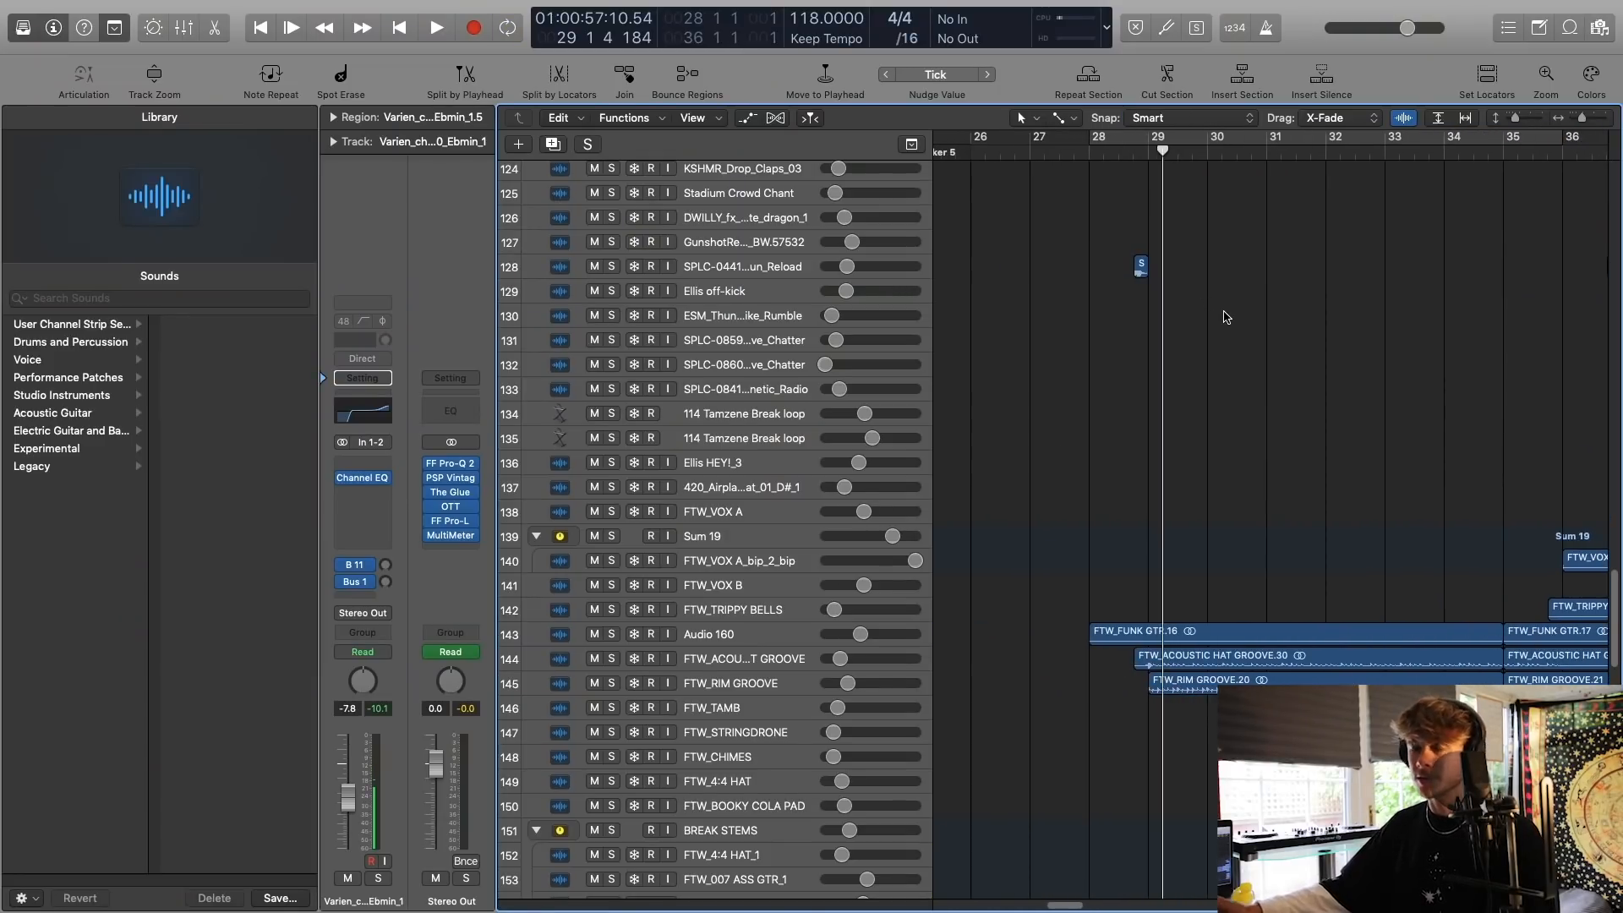
scroll(1226, 316, down, 5)
drag(1156, 131, 1616, 133)
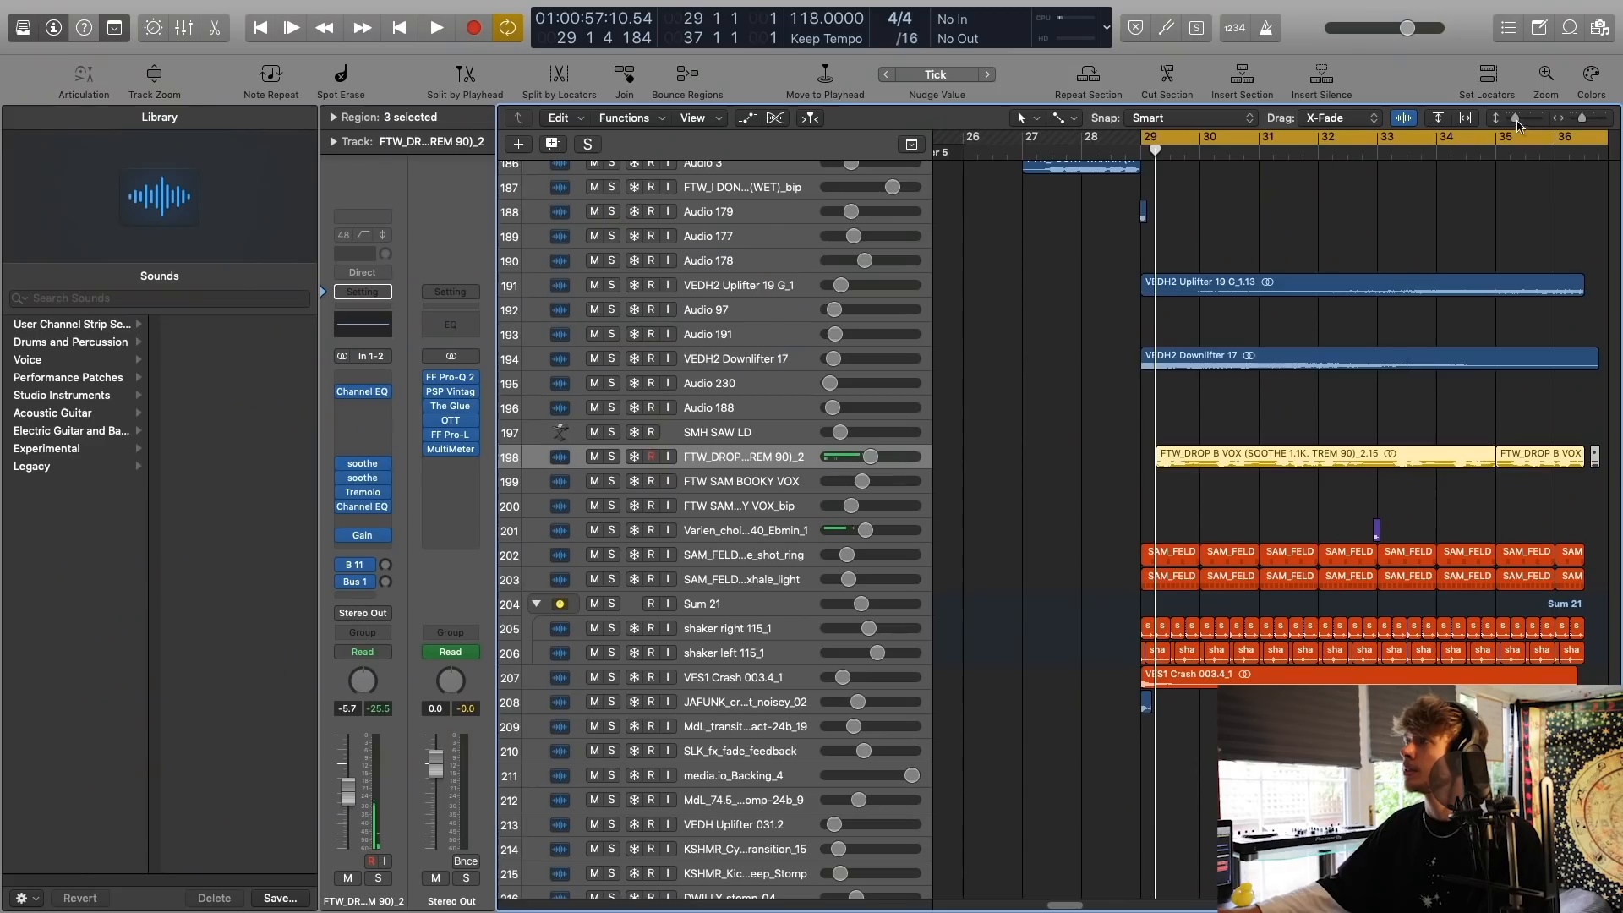
Solo the FTW_DROP B VOX track, bypass all its insert plug-ins and play the dry vocal from bar 29.
scroll(1280, 296, up, 3)
scroll(1282, 296, right, 2)
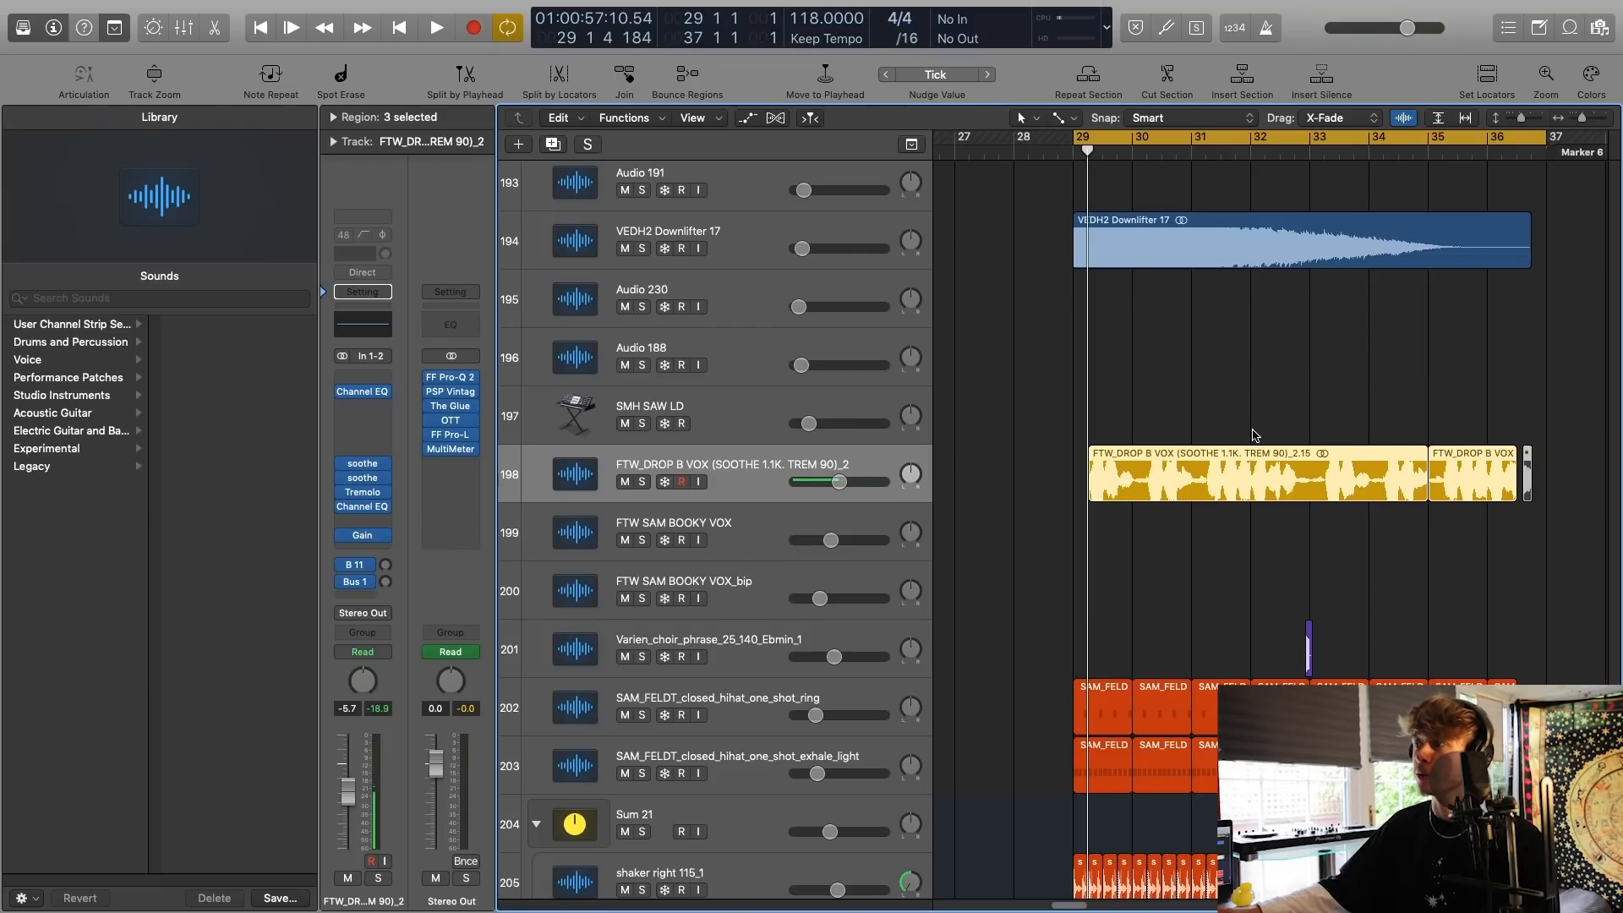
scroll(1254, 435, down, 3)
click(1013, 449)
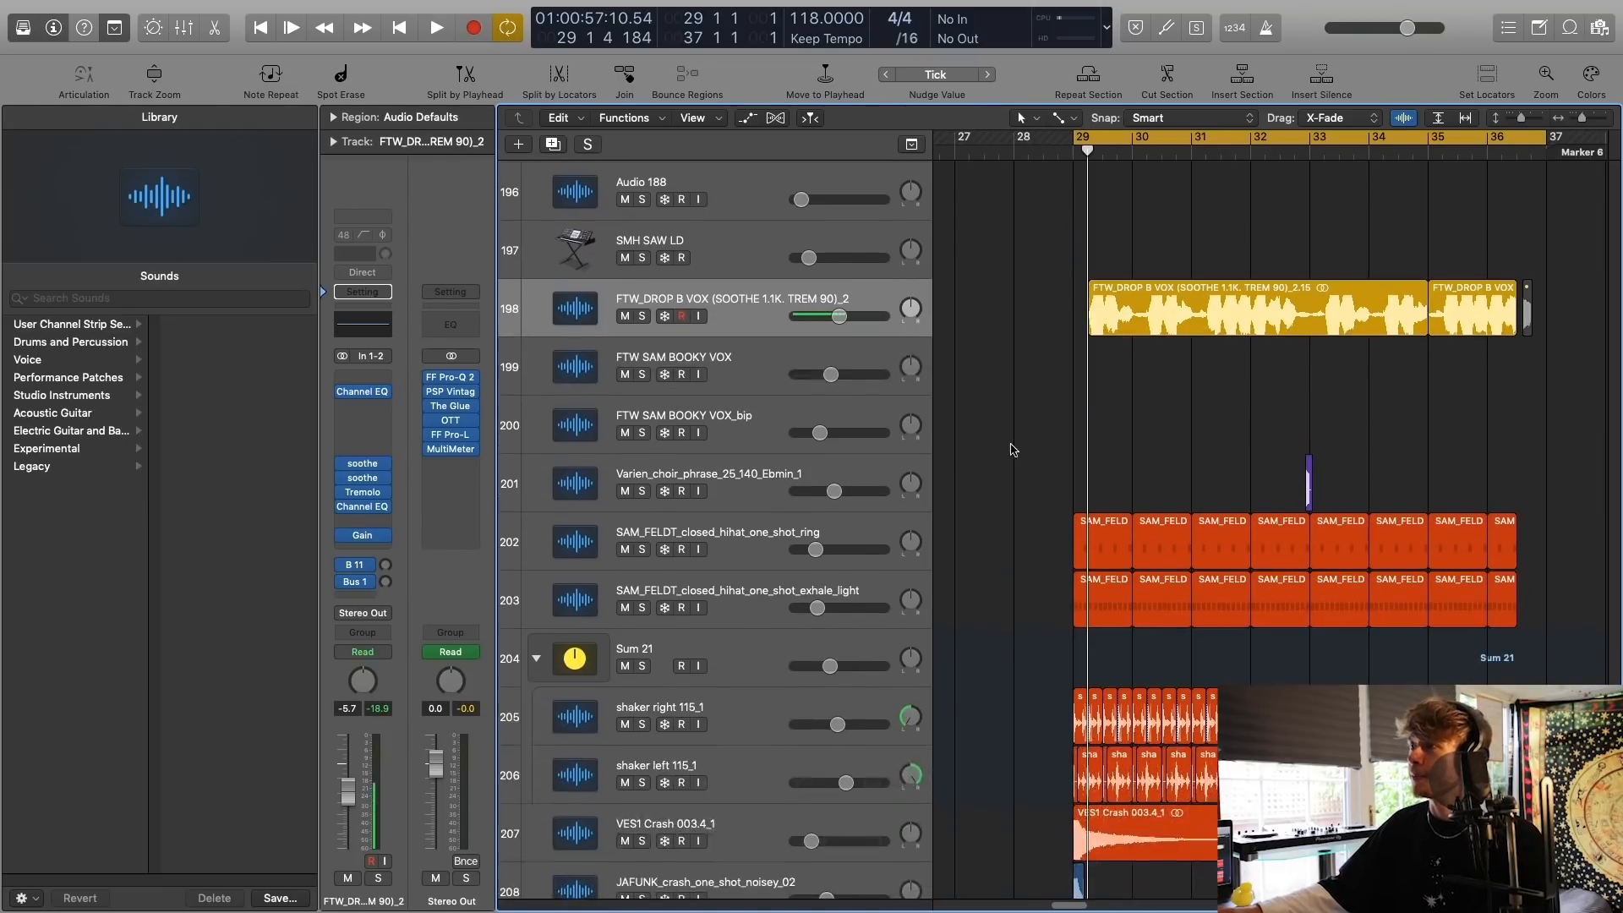
click(642, 316)
click(692, 304)
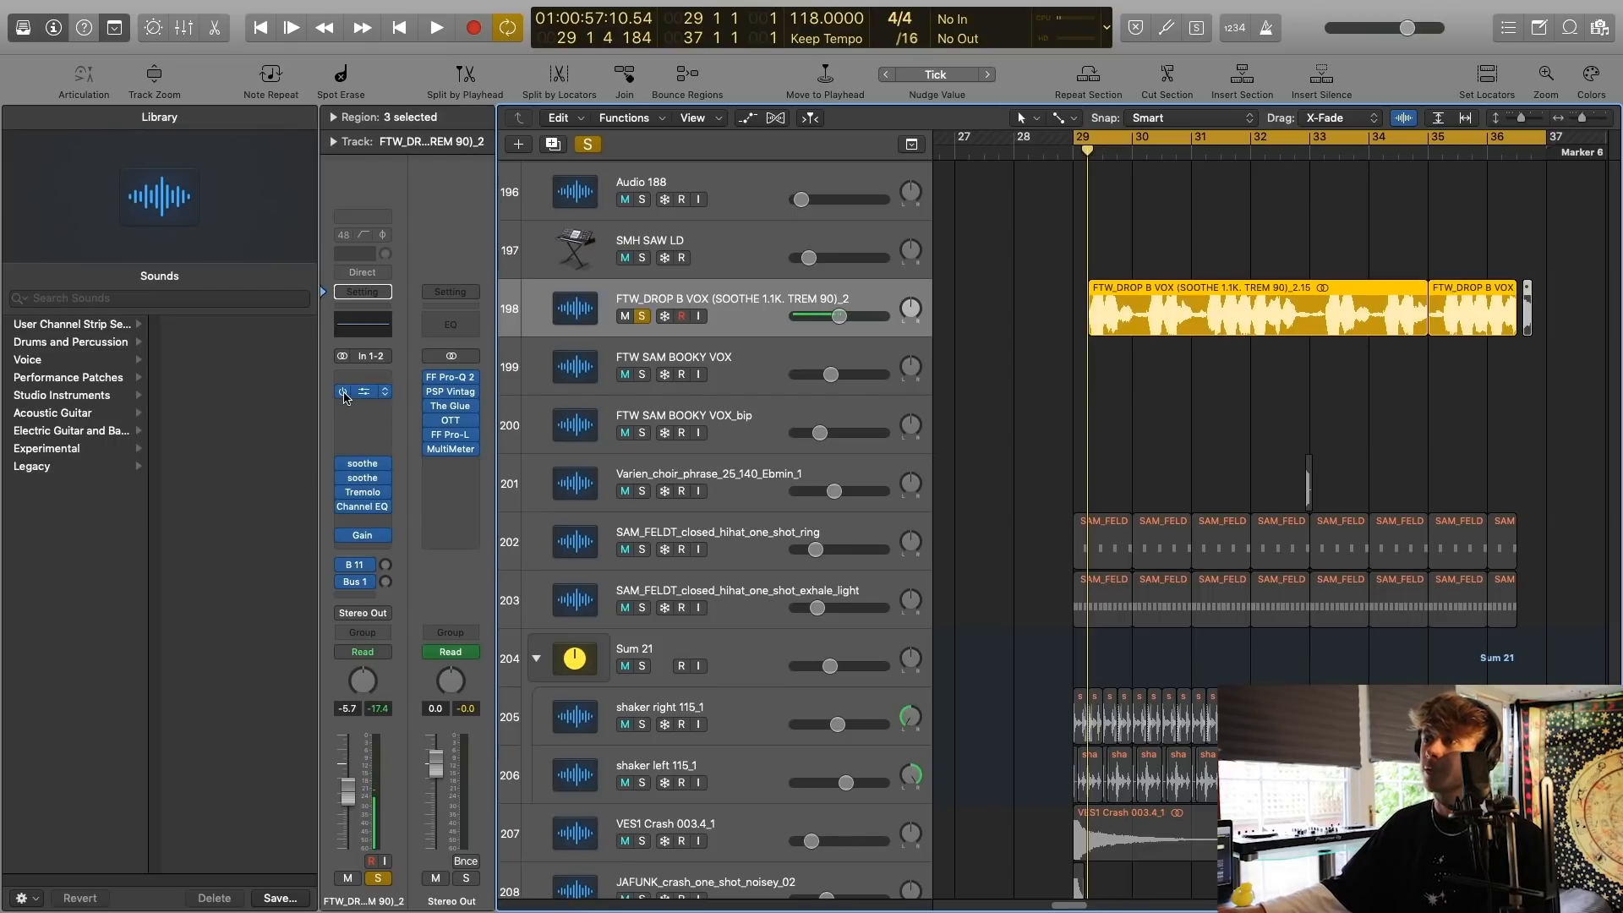
mouse_move(344, 542)
key(space)
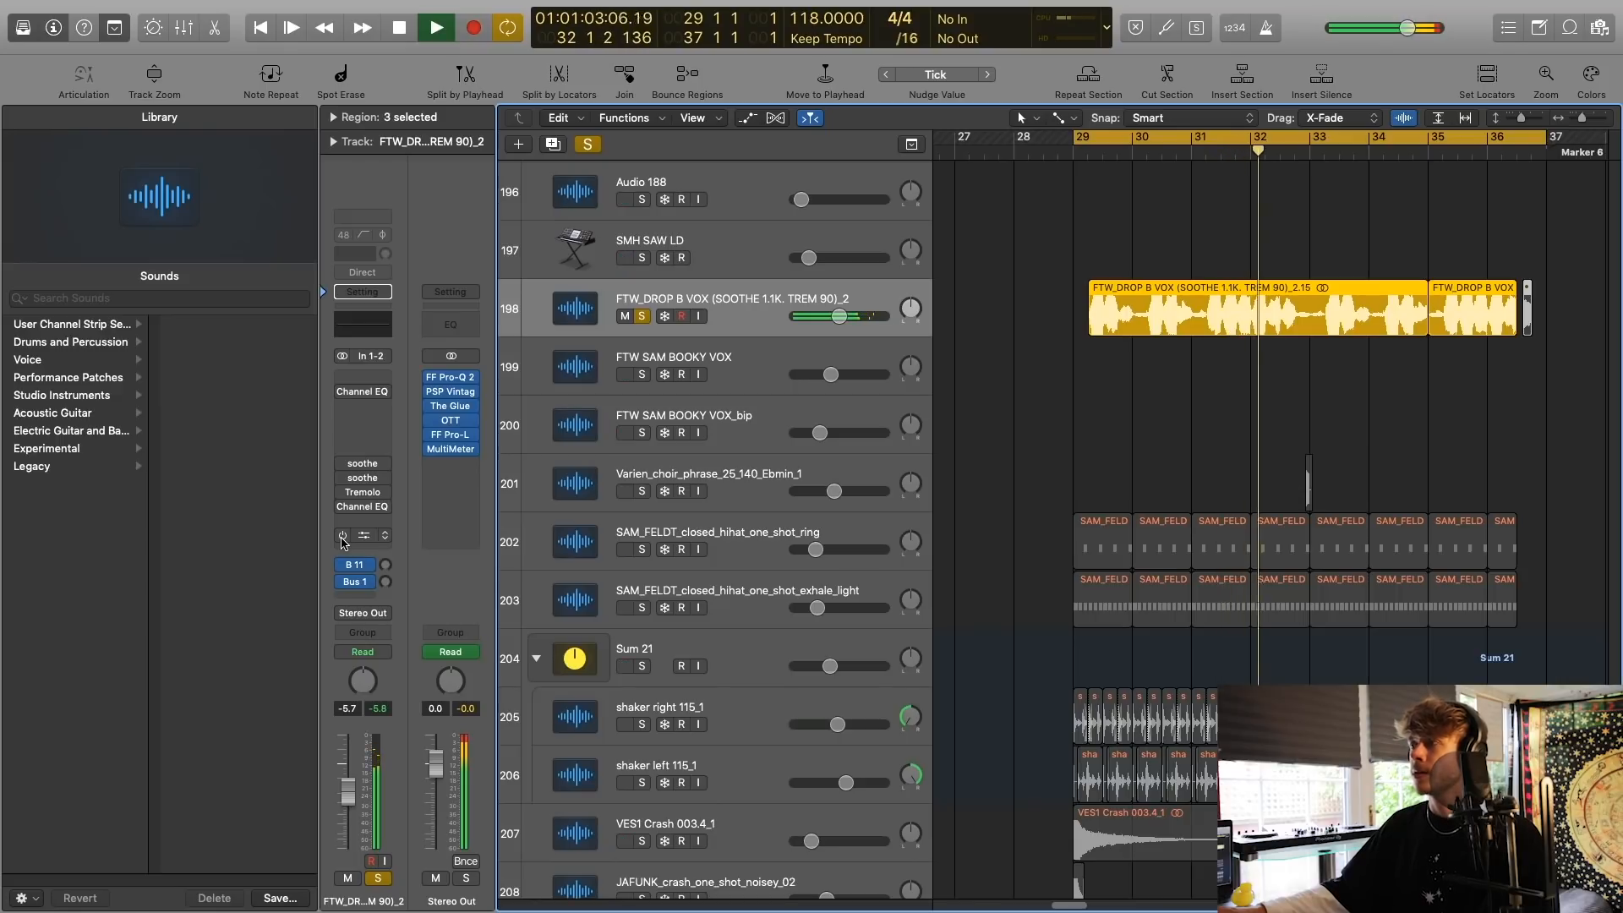
key(space)
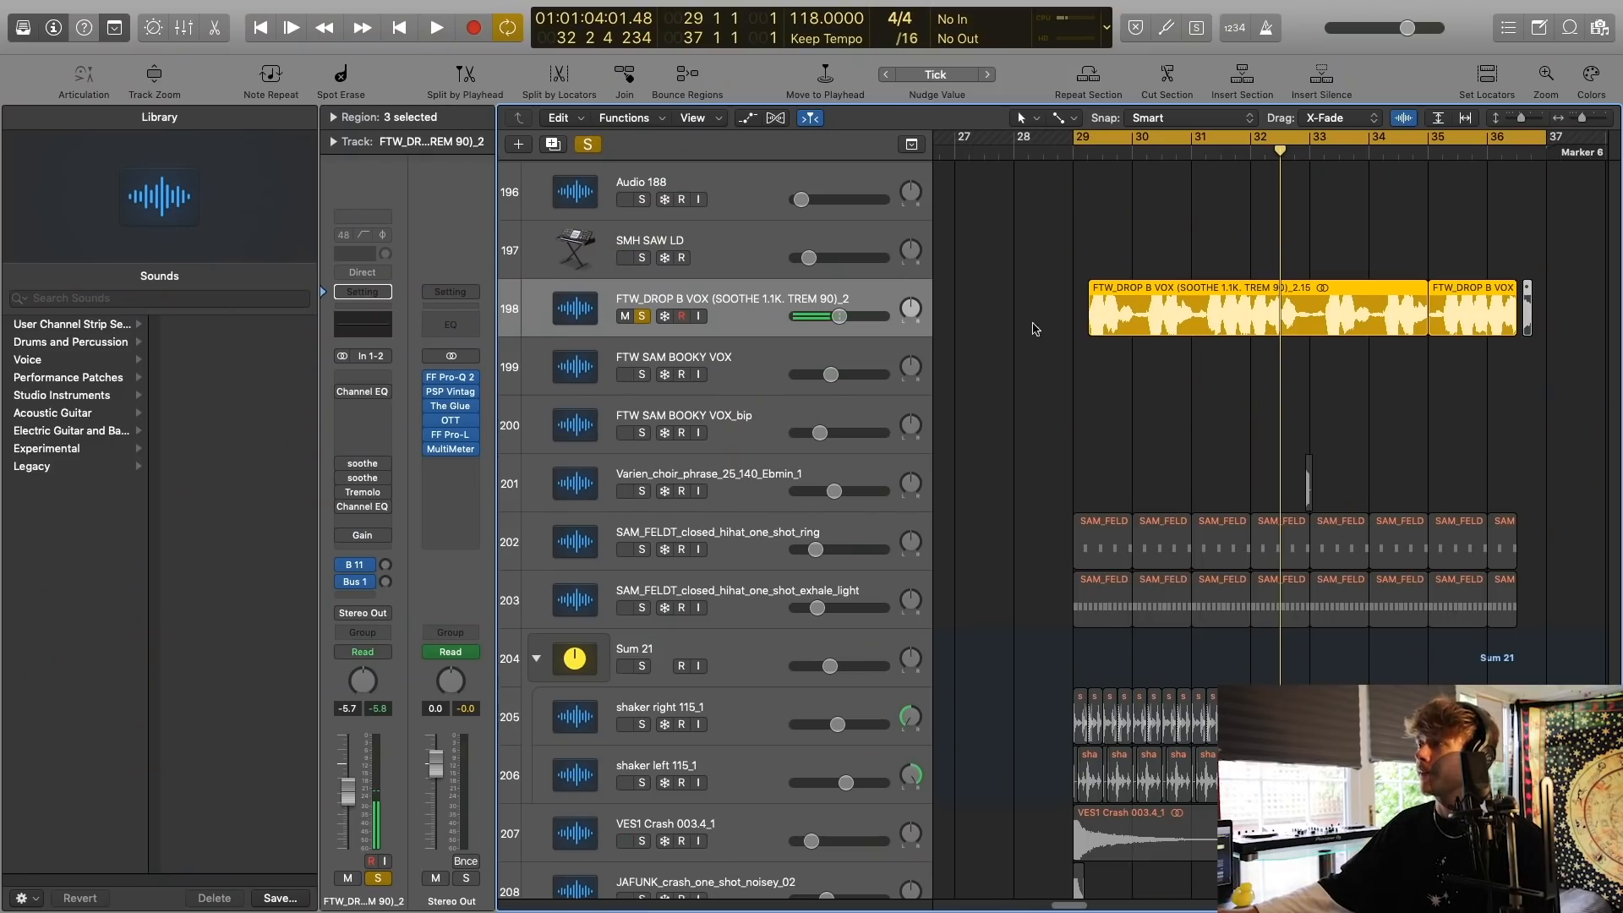
drag(1513, 365, 1177, 338)
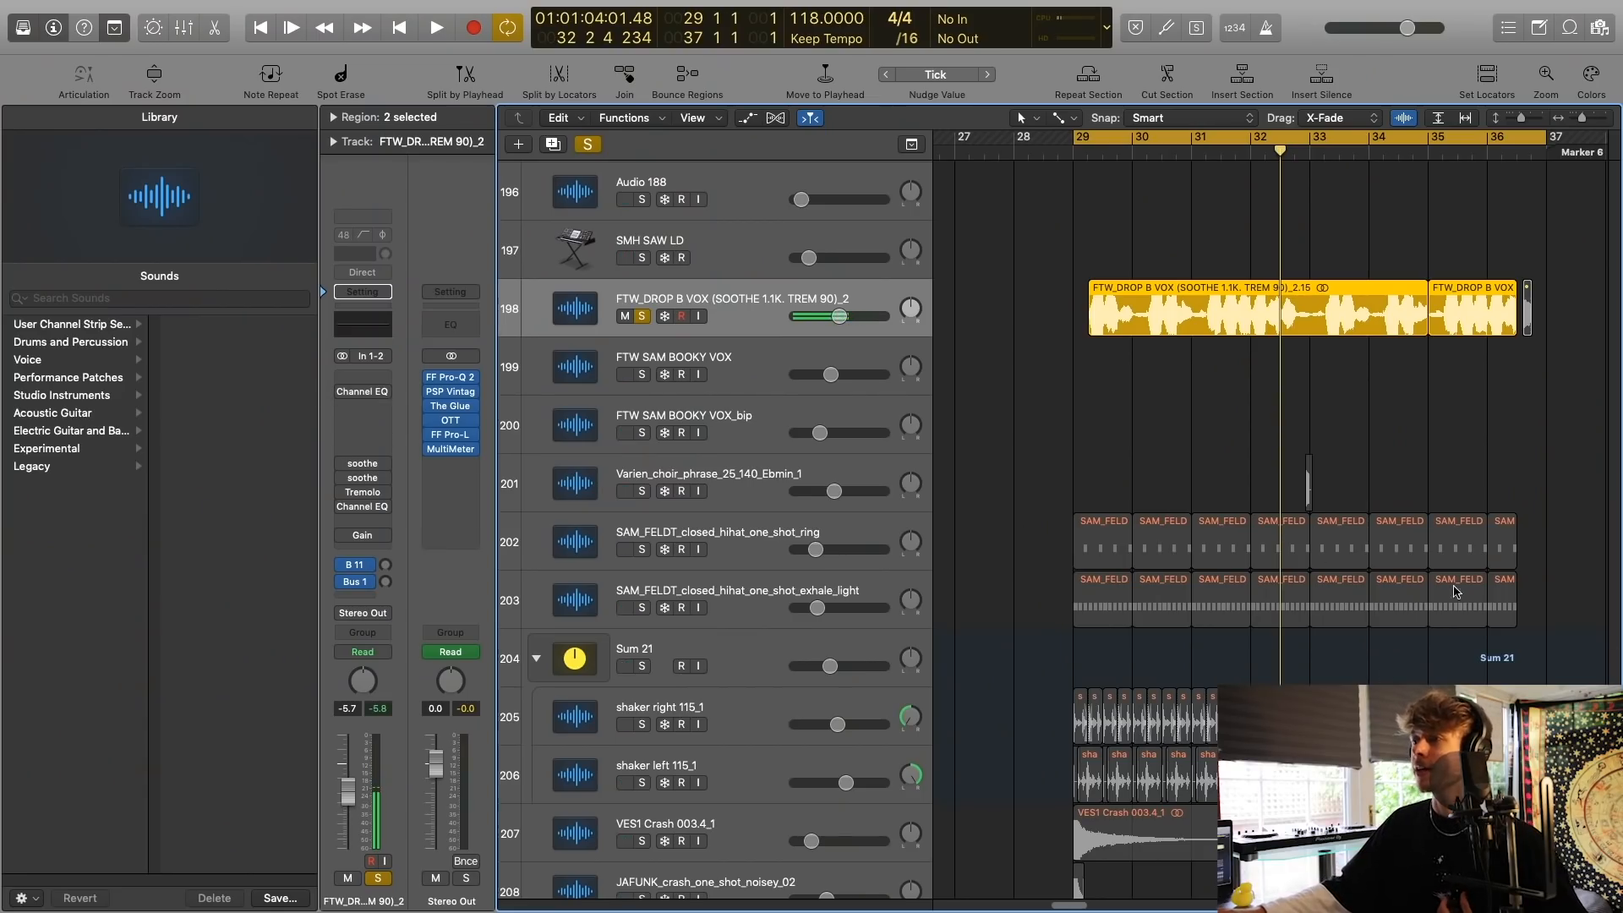
drag(1013, 432, 1608, 668)
click(1133, 397)
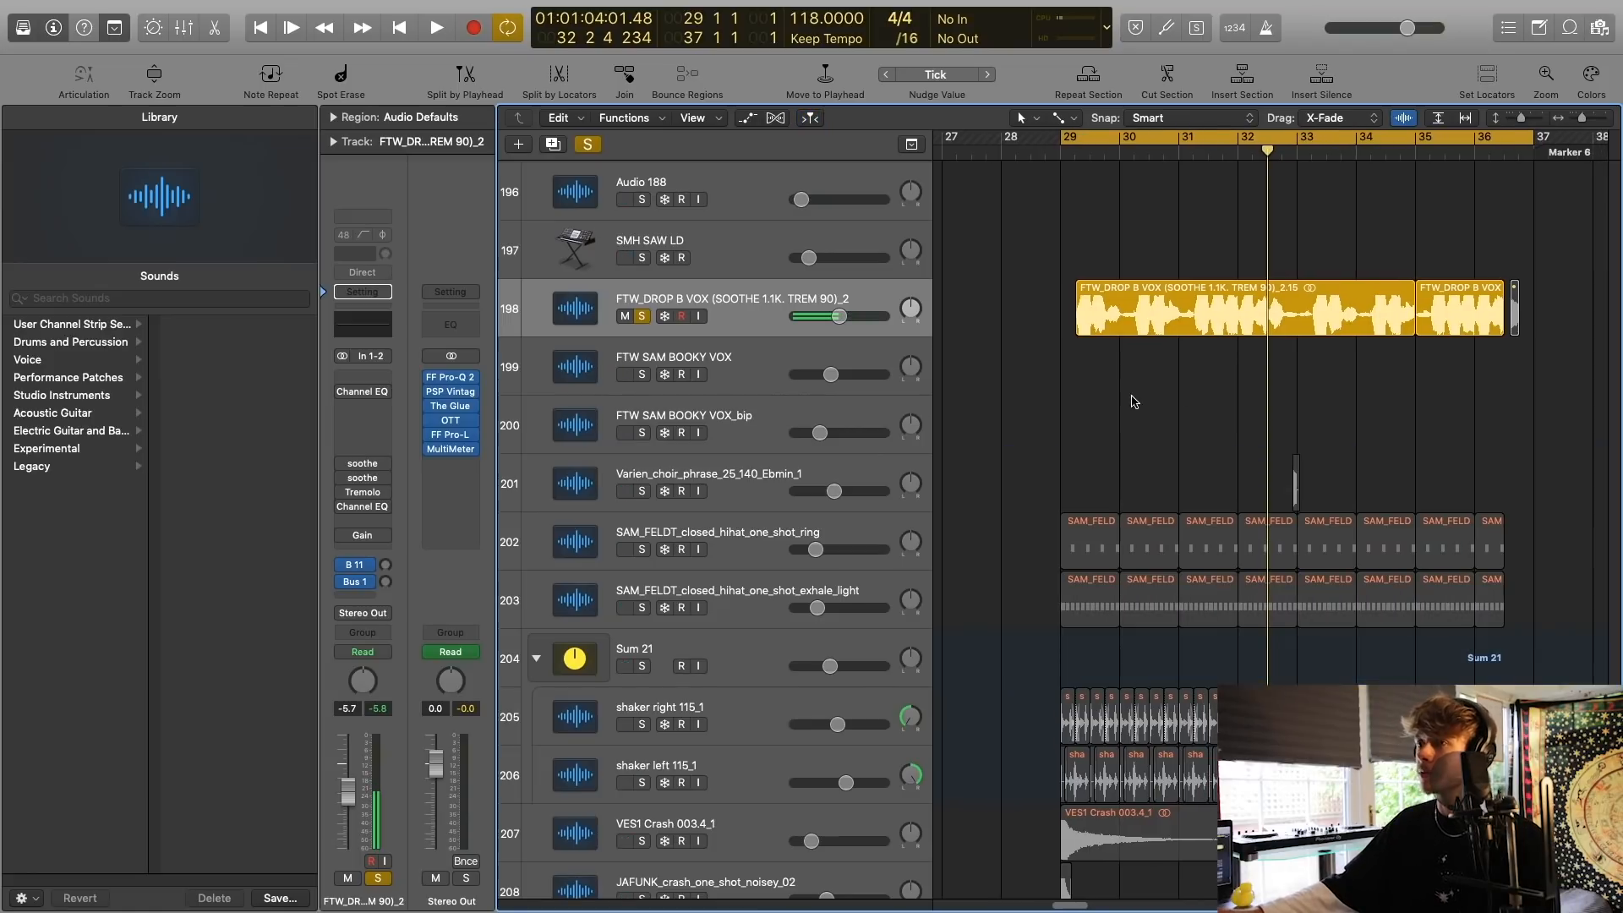
Re-enable the vocal track's inserts and inspect its Tremolo settings while playing from bar 29, closing the plug-in at the end.
click(366, 495)
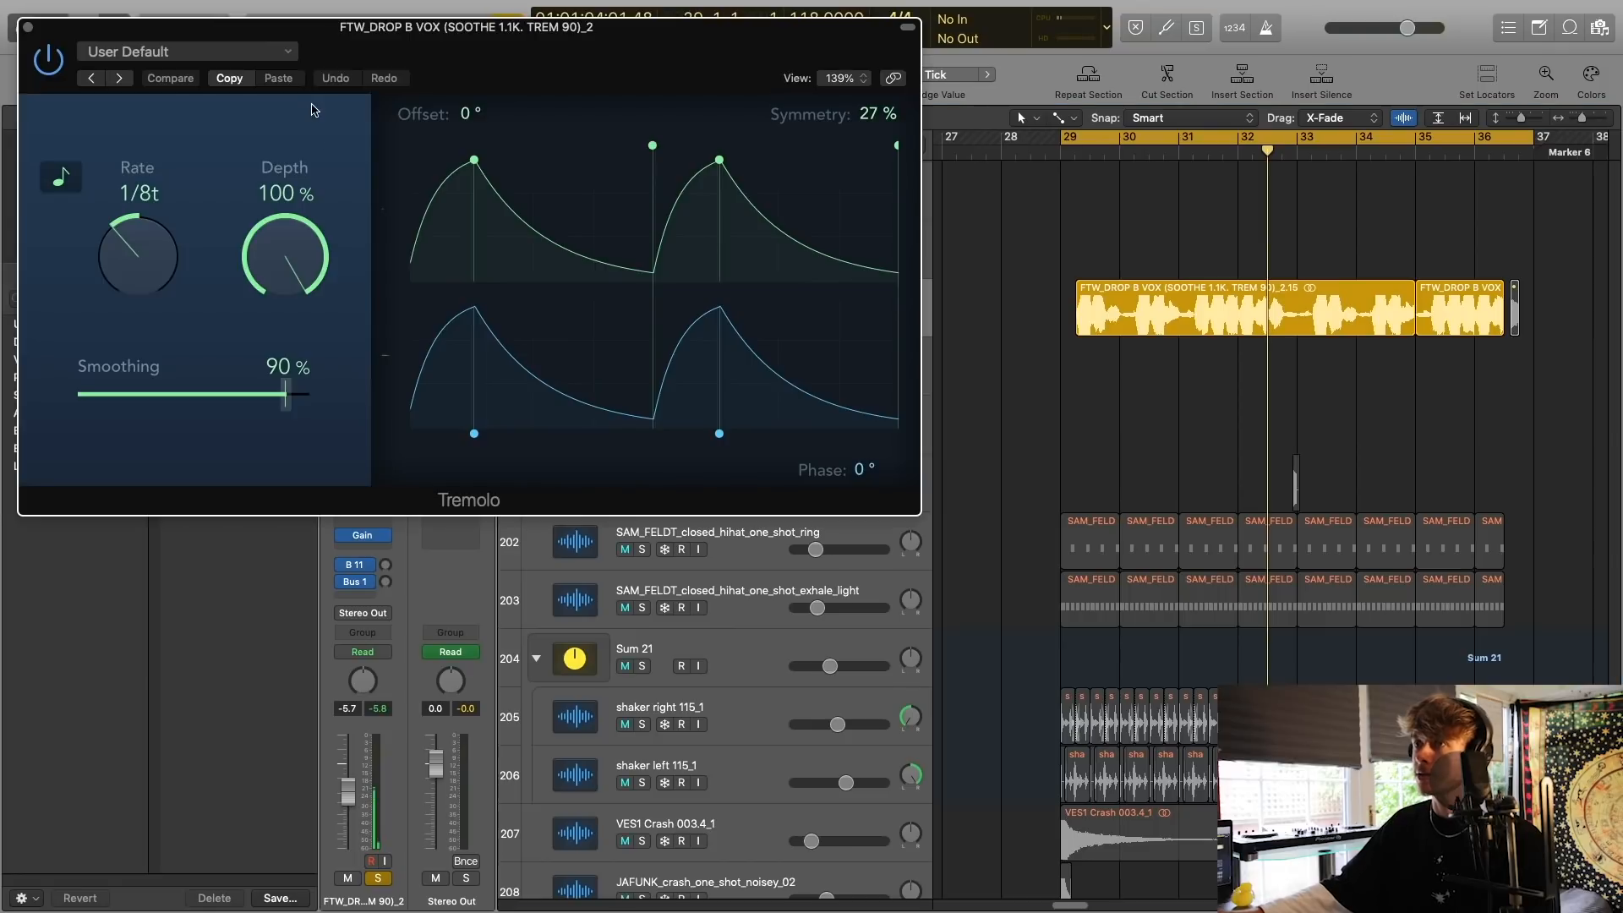
drag(455, 52, 928, 210)
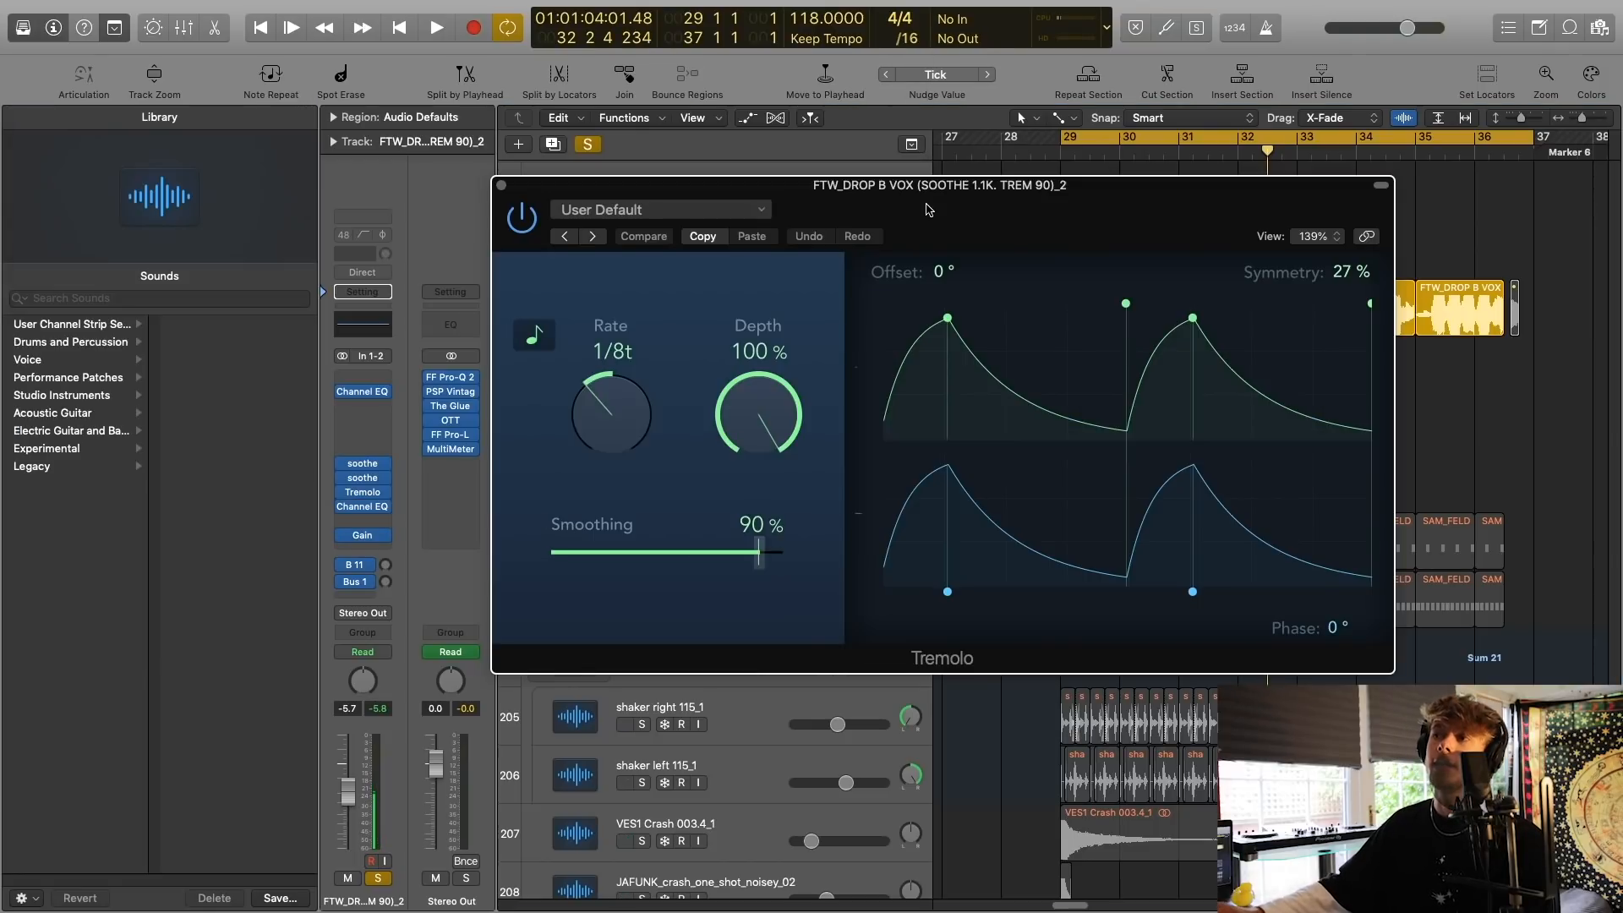
key(space)
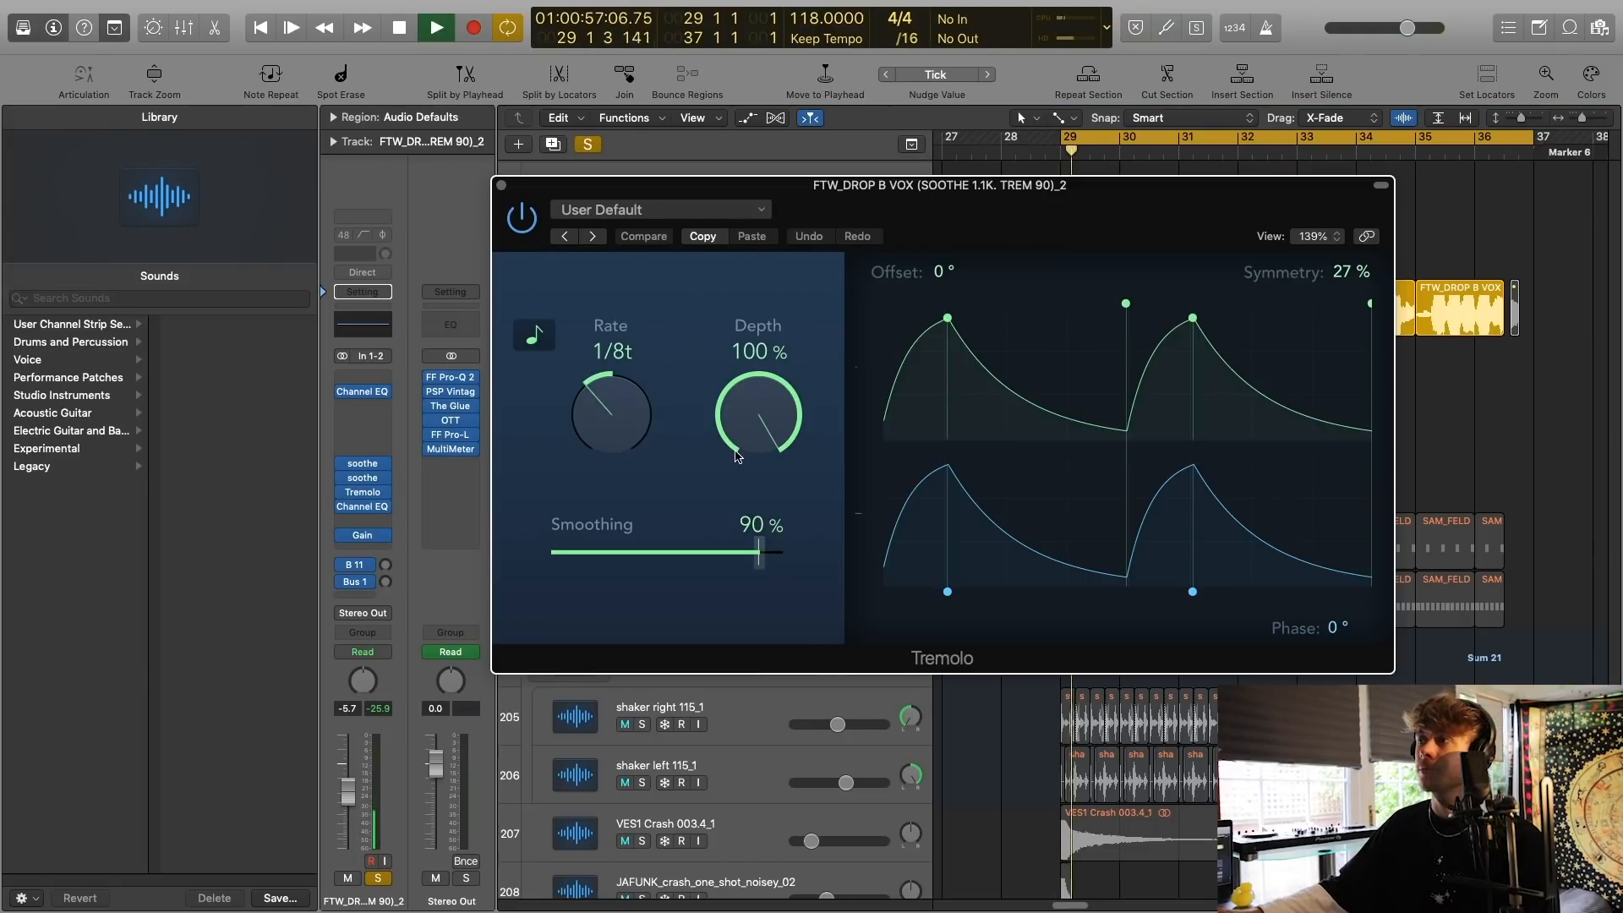
click(501, 185)
key(space)
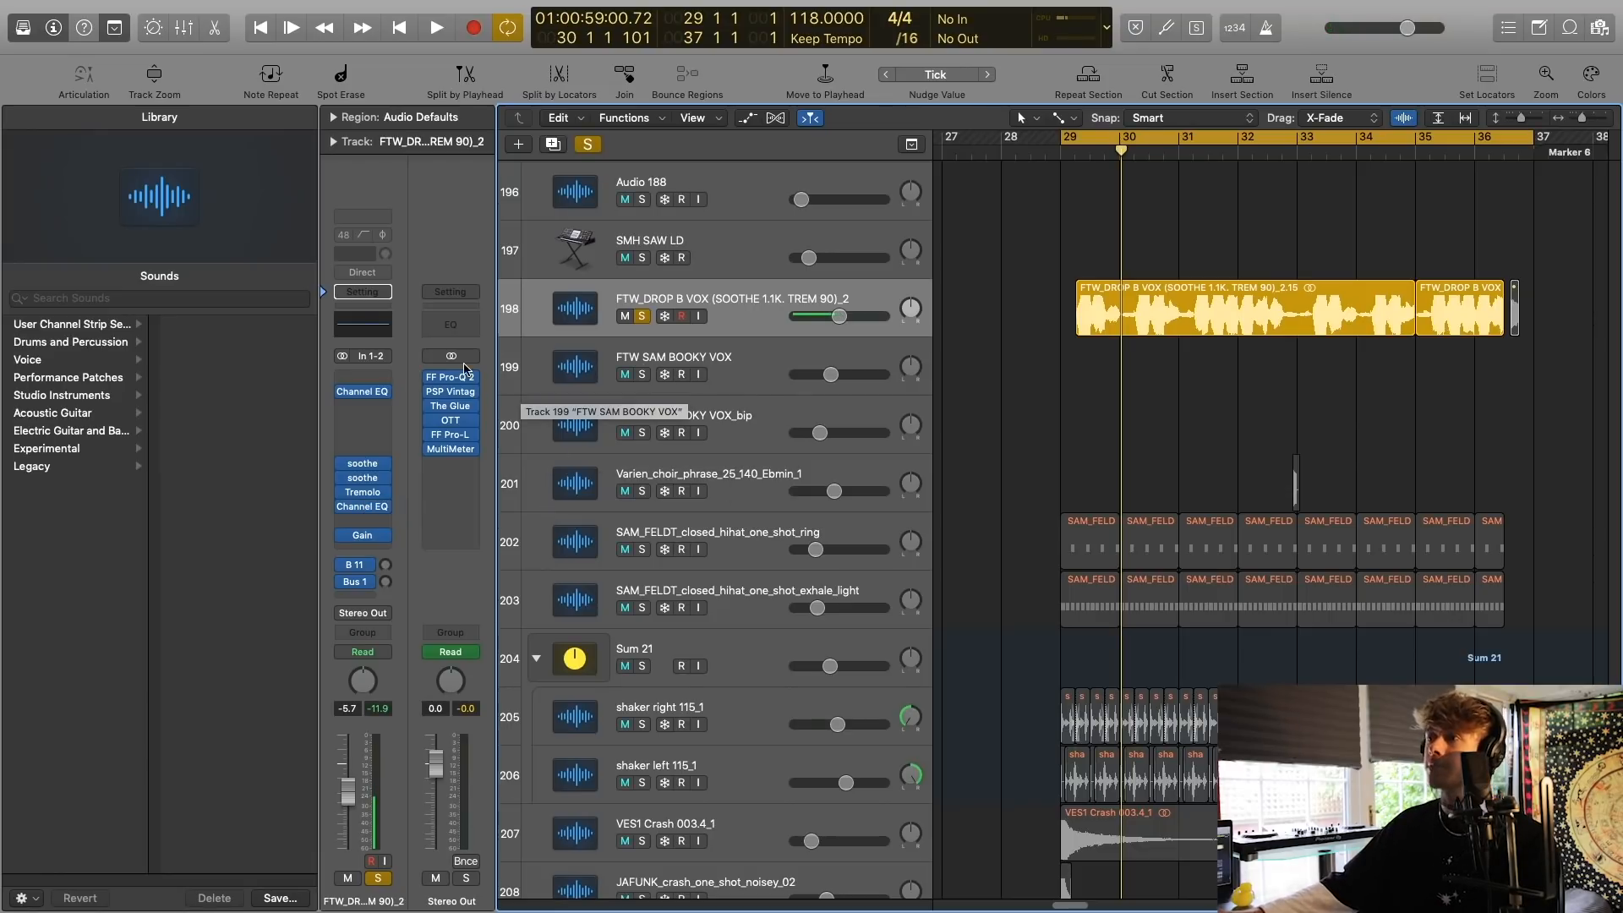
Clear the vocal solo, then solo both SAM_FELDT closed hi-hat tracks and the Sum 21 shaker stack and play from bar 29.
click(585, 145)
scroll(676, 291, down, 6)
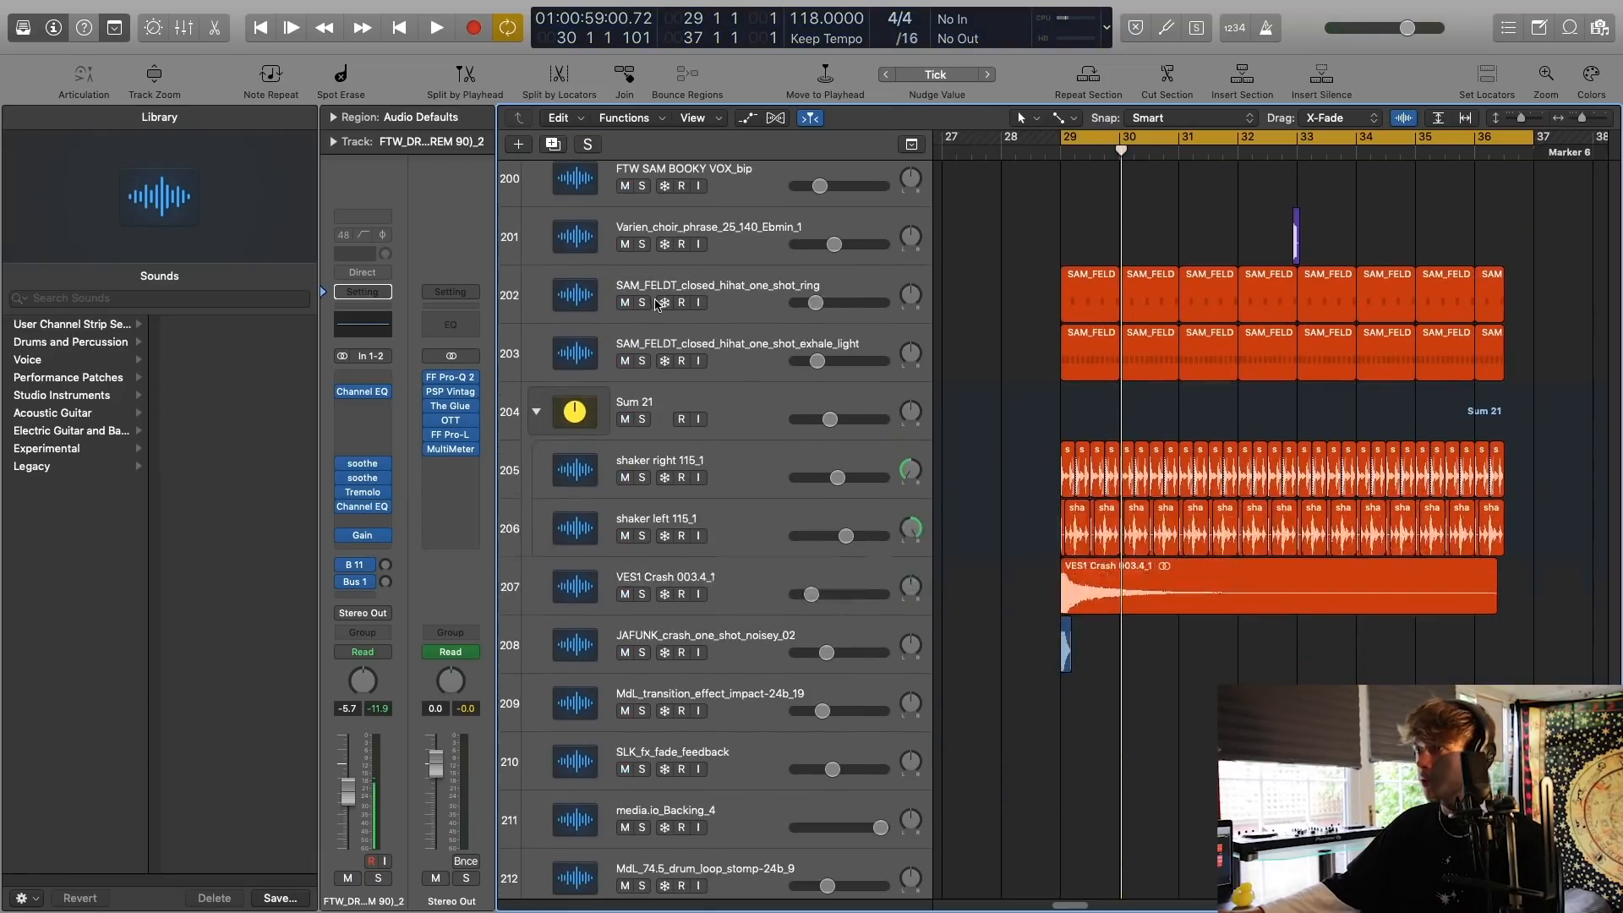
click(642, 303)
click(642, 361)
click(642, 420)
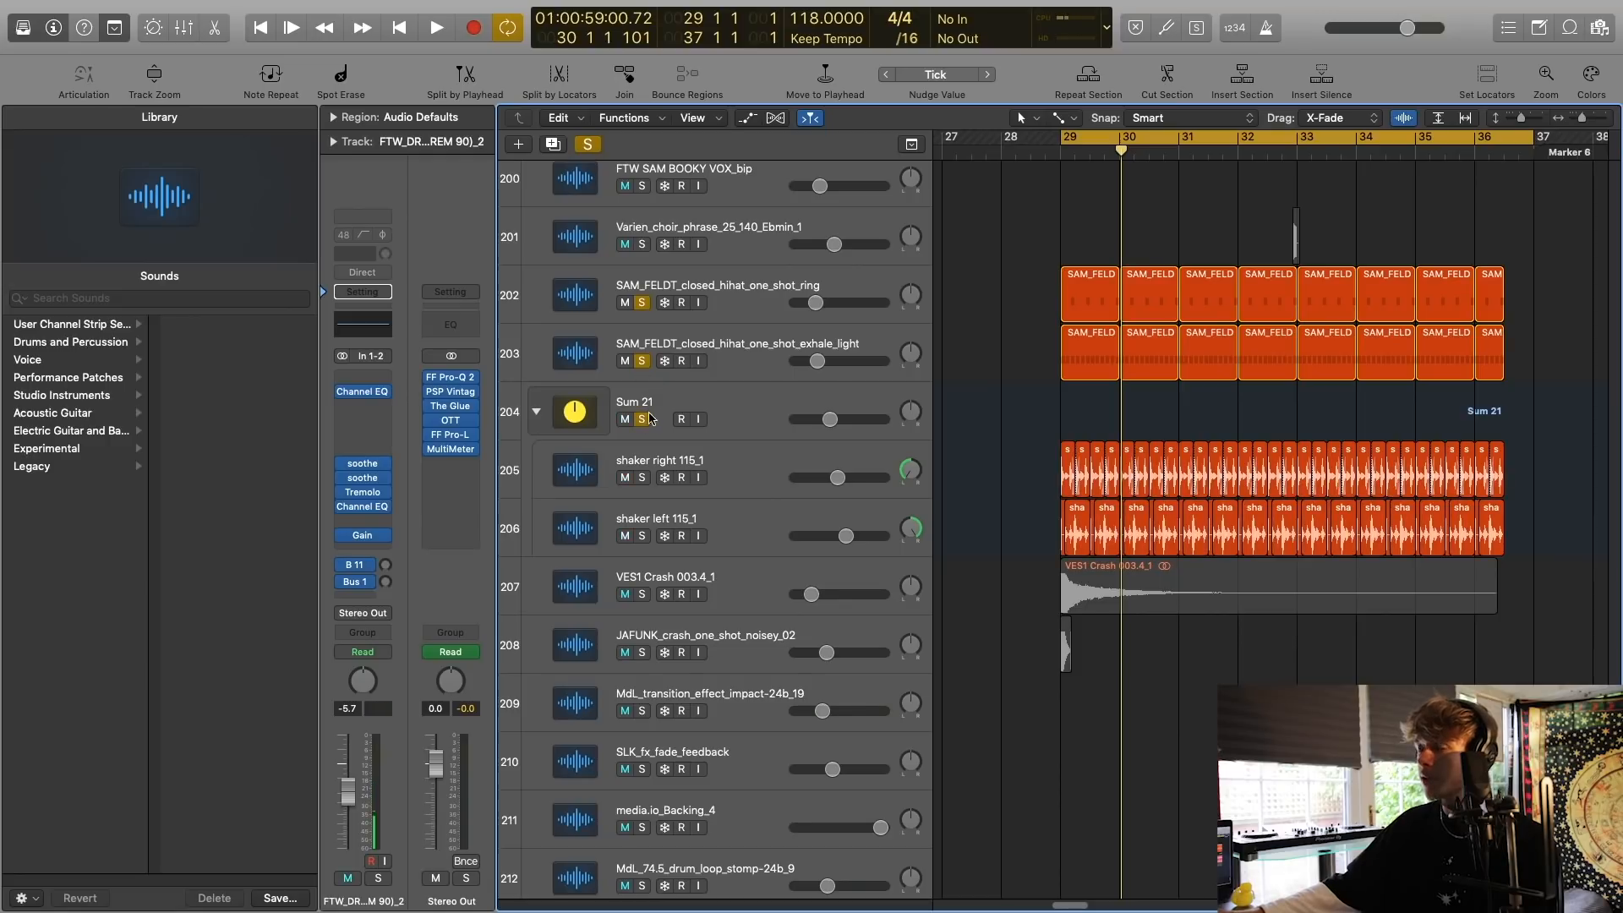
key(space)
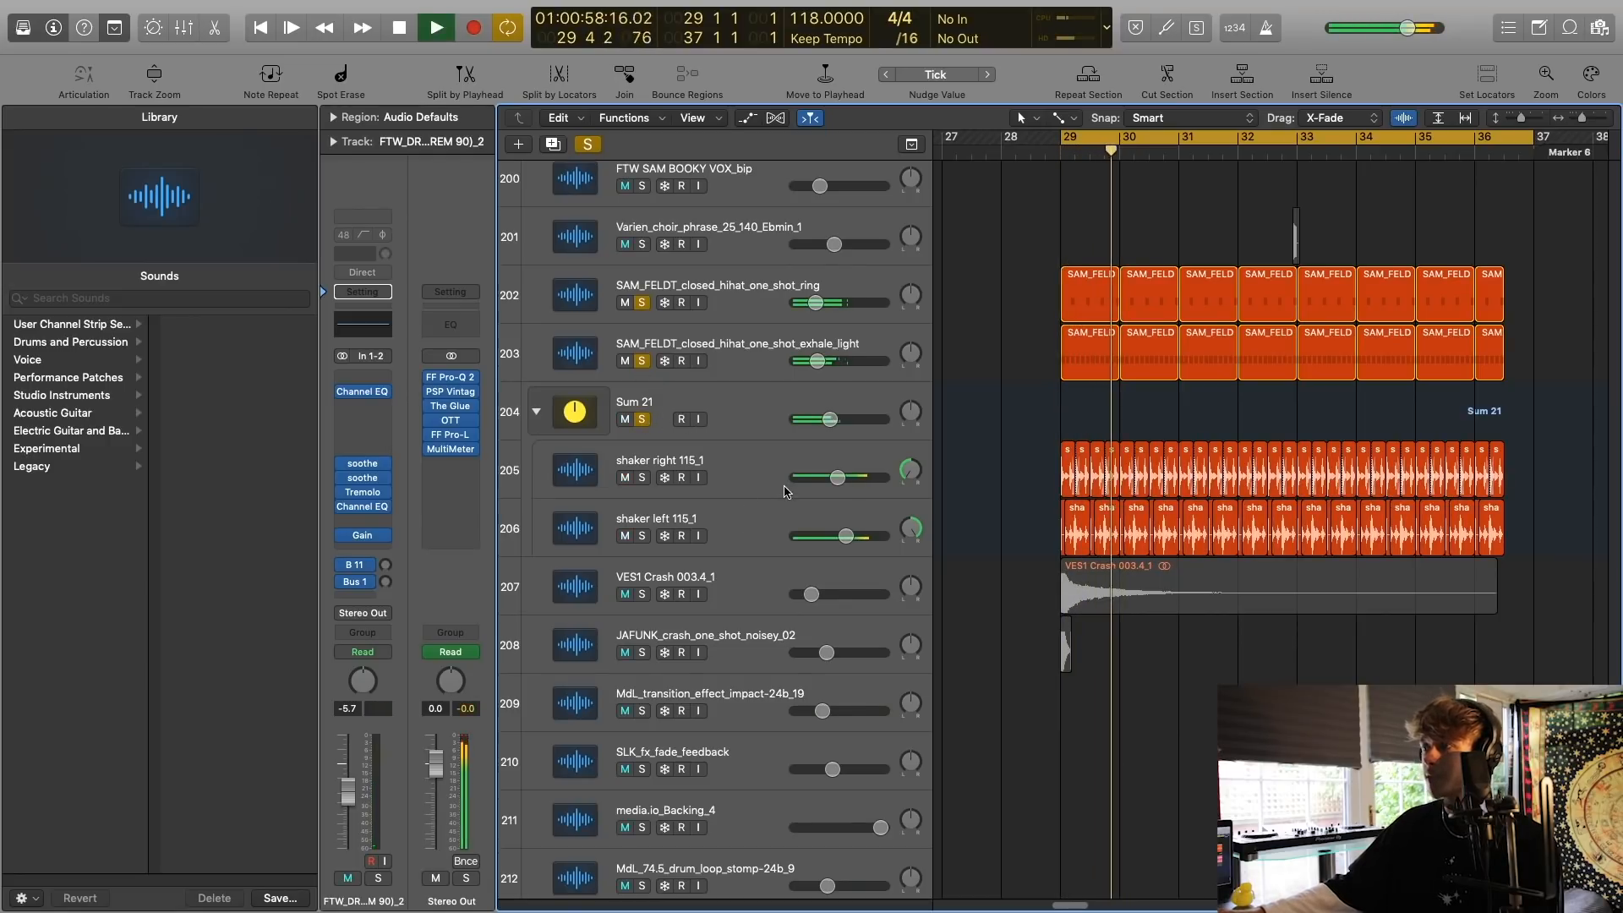
Solo the FTW_RIM GROOVE and FTW_ACOUSTIC HAT GROOVE tracks, play them from bar 29 and select each one.
scroll(736, 456, down, 2)
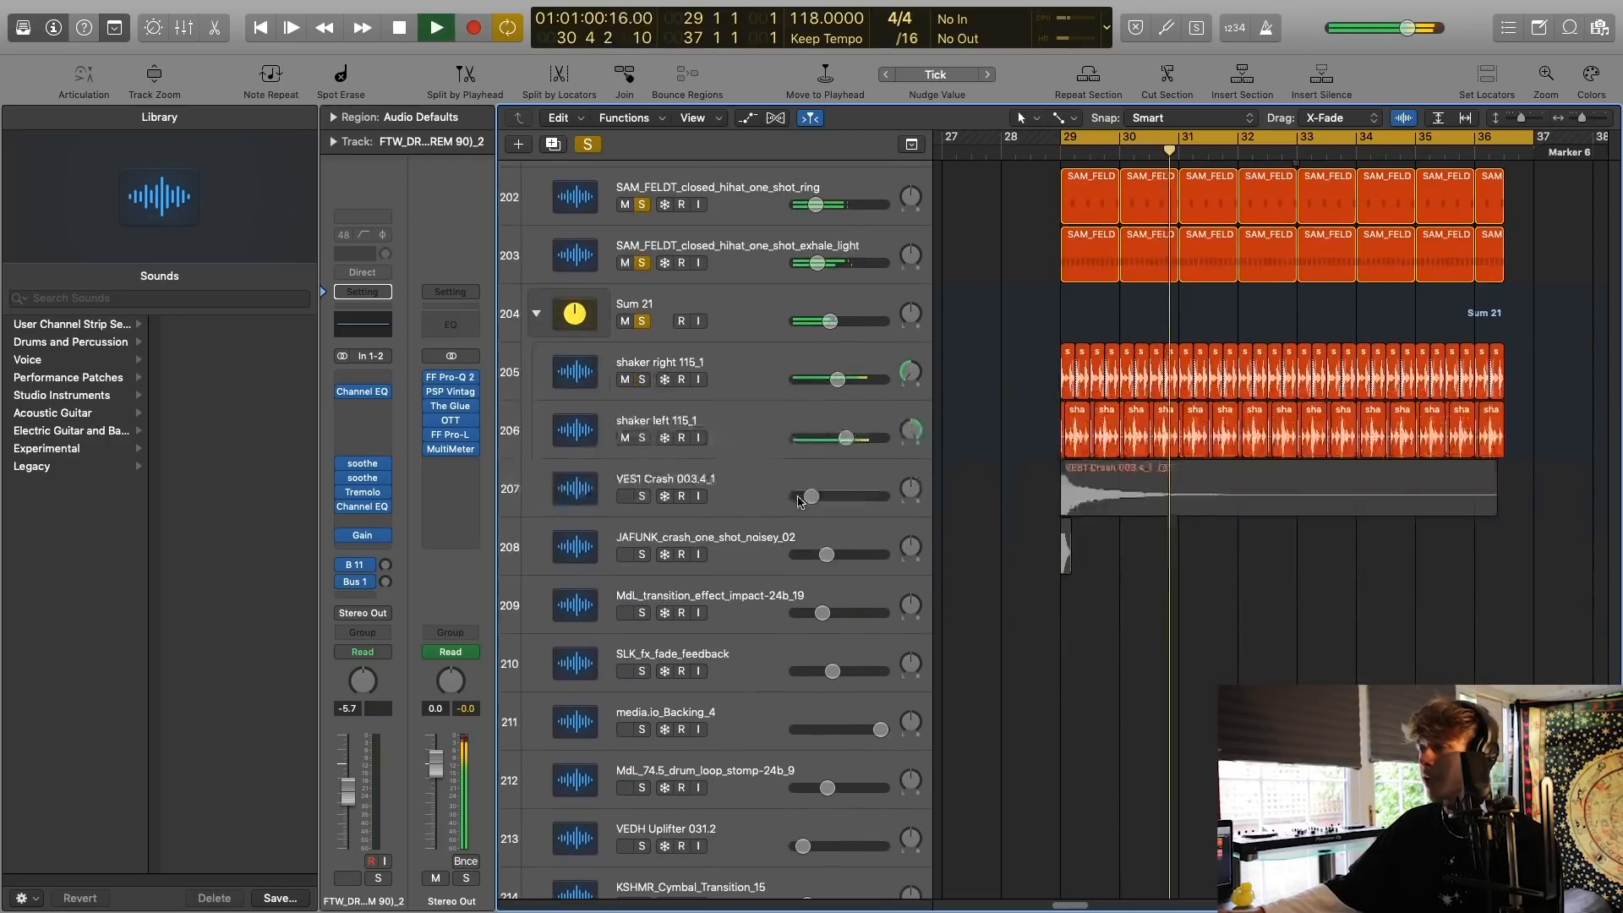
scroll(730, 441, up, 15)
scroll(765, 561, up, 20)
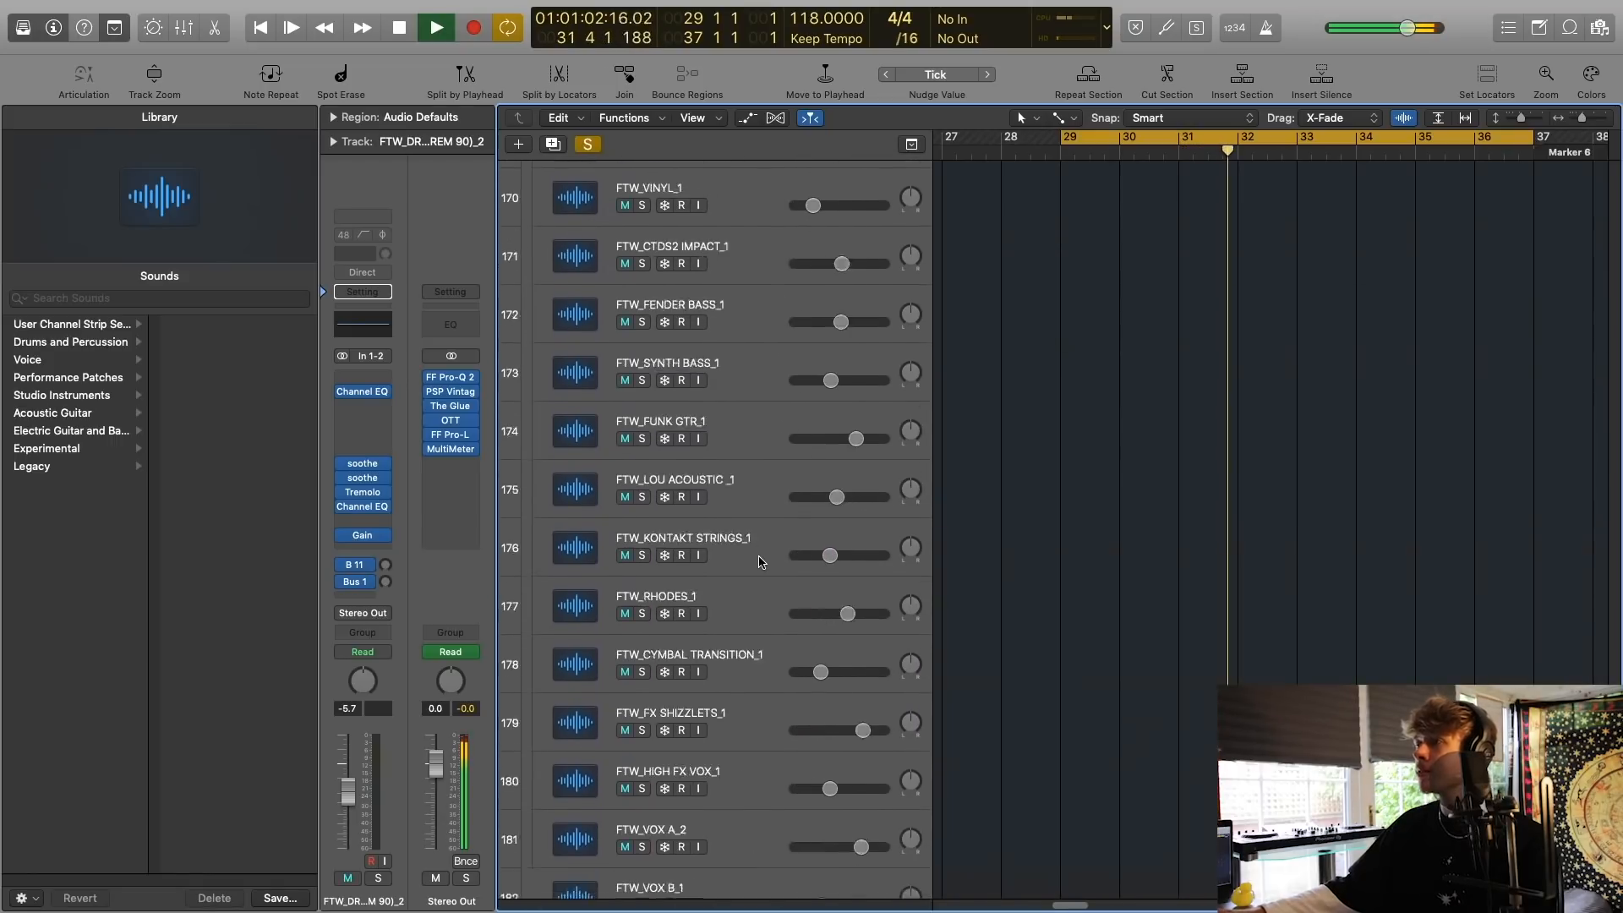
scroll(757, 560, up, 1)
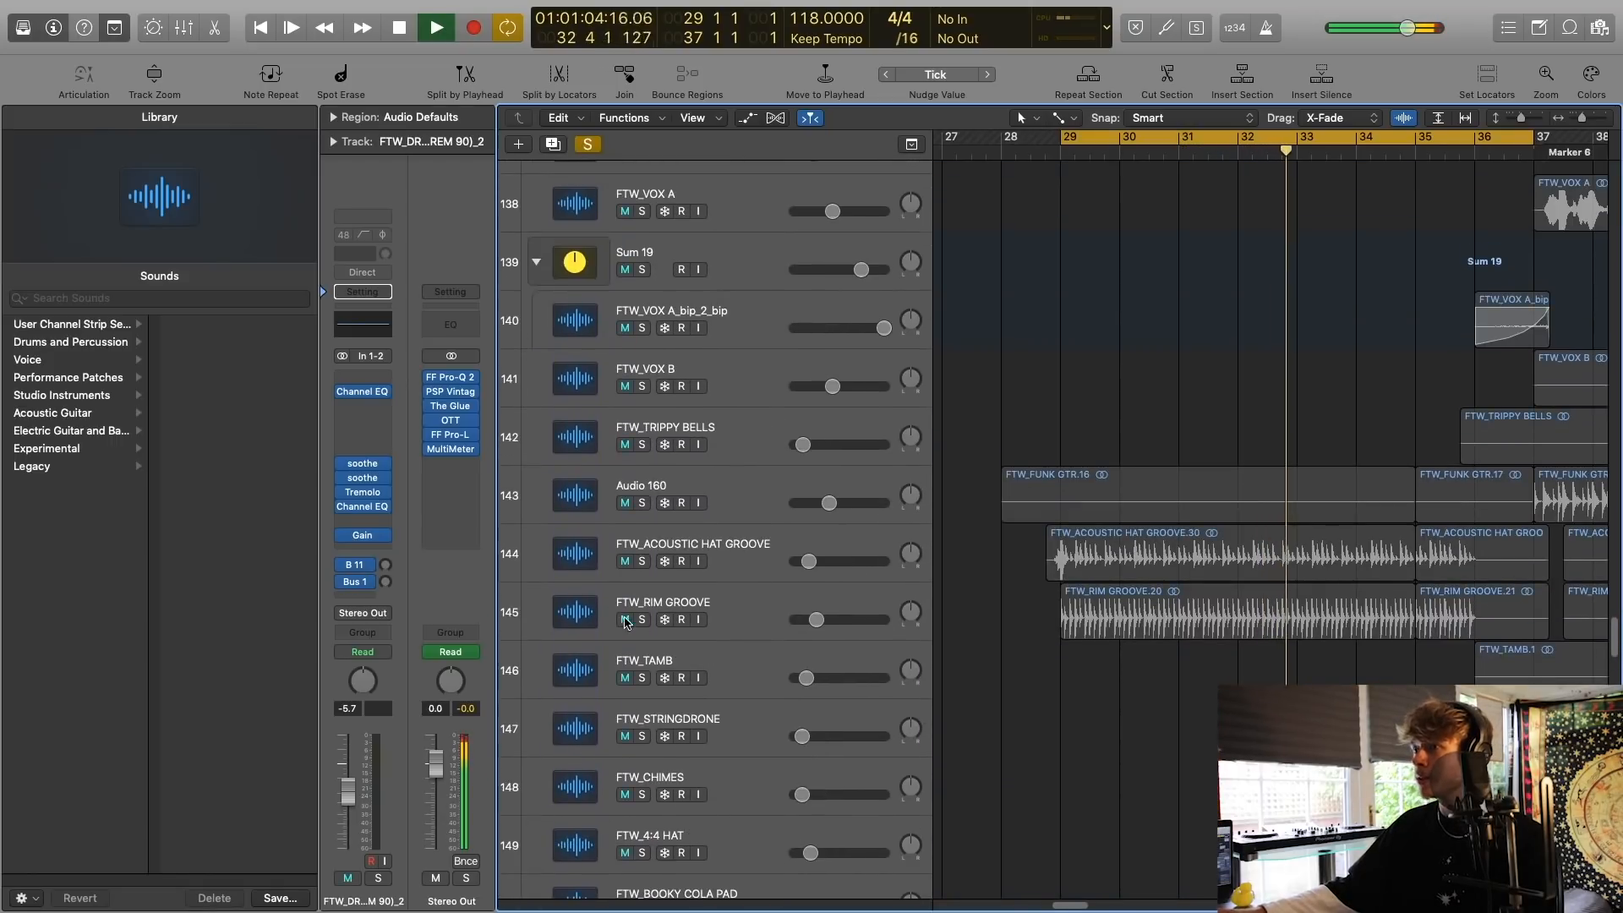
key(space)
click(641, 619)
click(642, 562)
key(space)
click(566, 620)
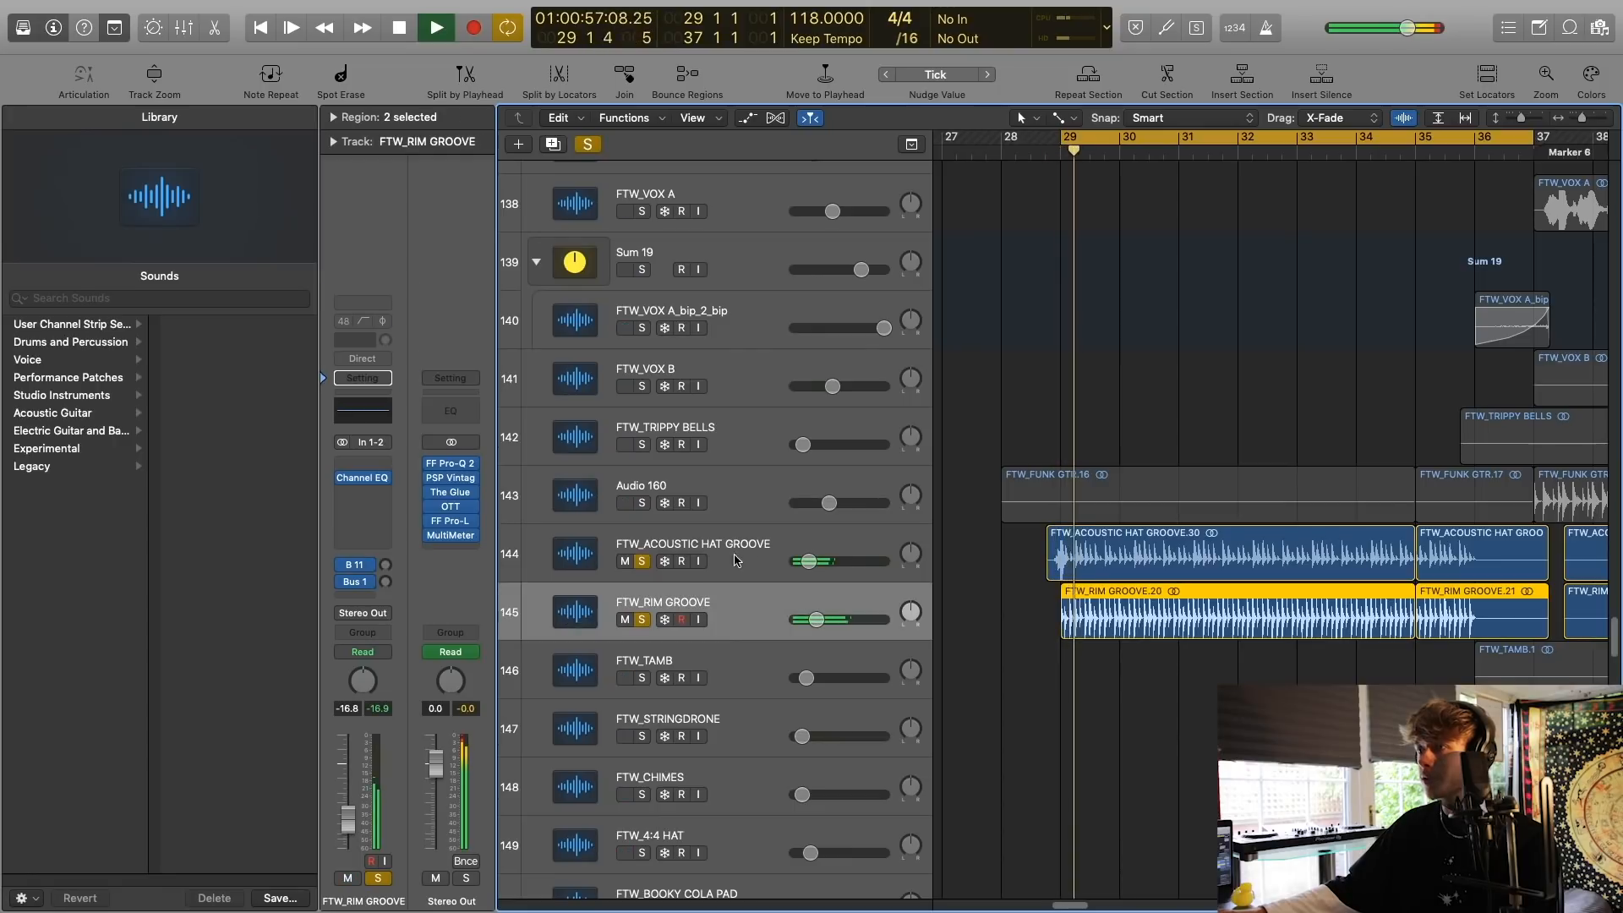
click(1086, 537)
Find the SS_ride_2me_1 track, solo it during playback and select it.
scroll(1099, 531, up, 20)
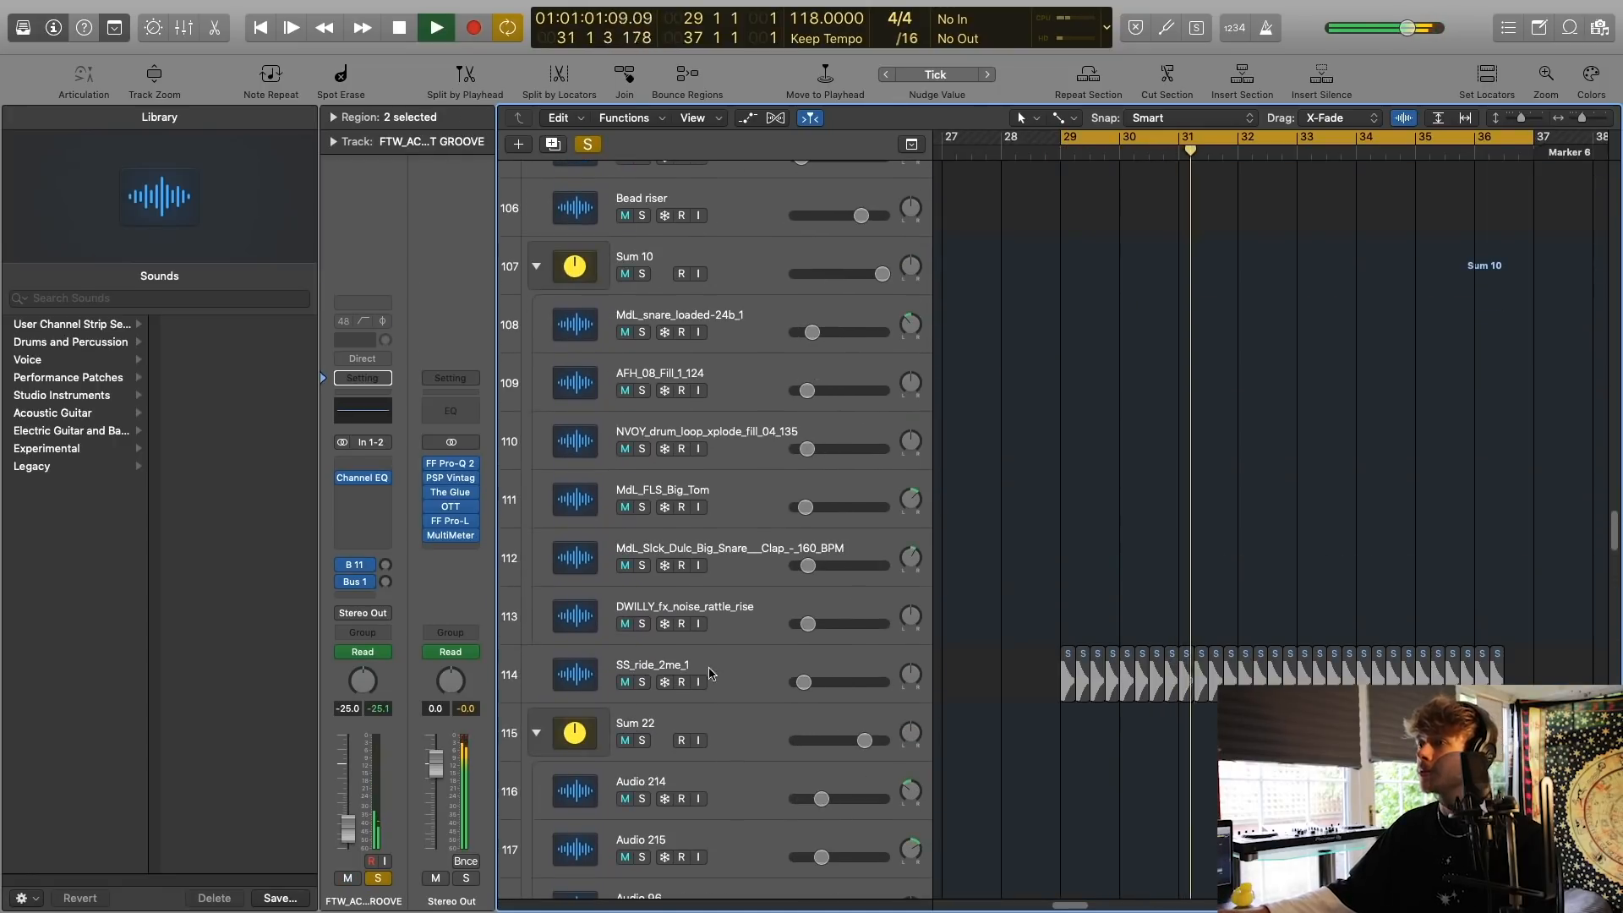
click(642, 682)
click(710, 664)
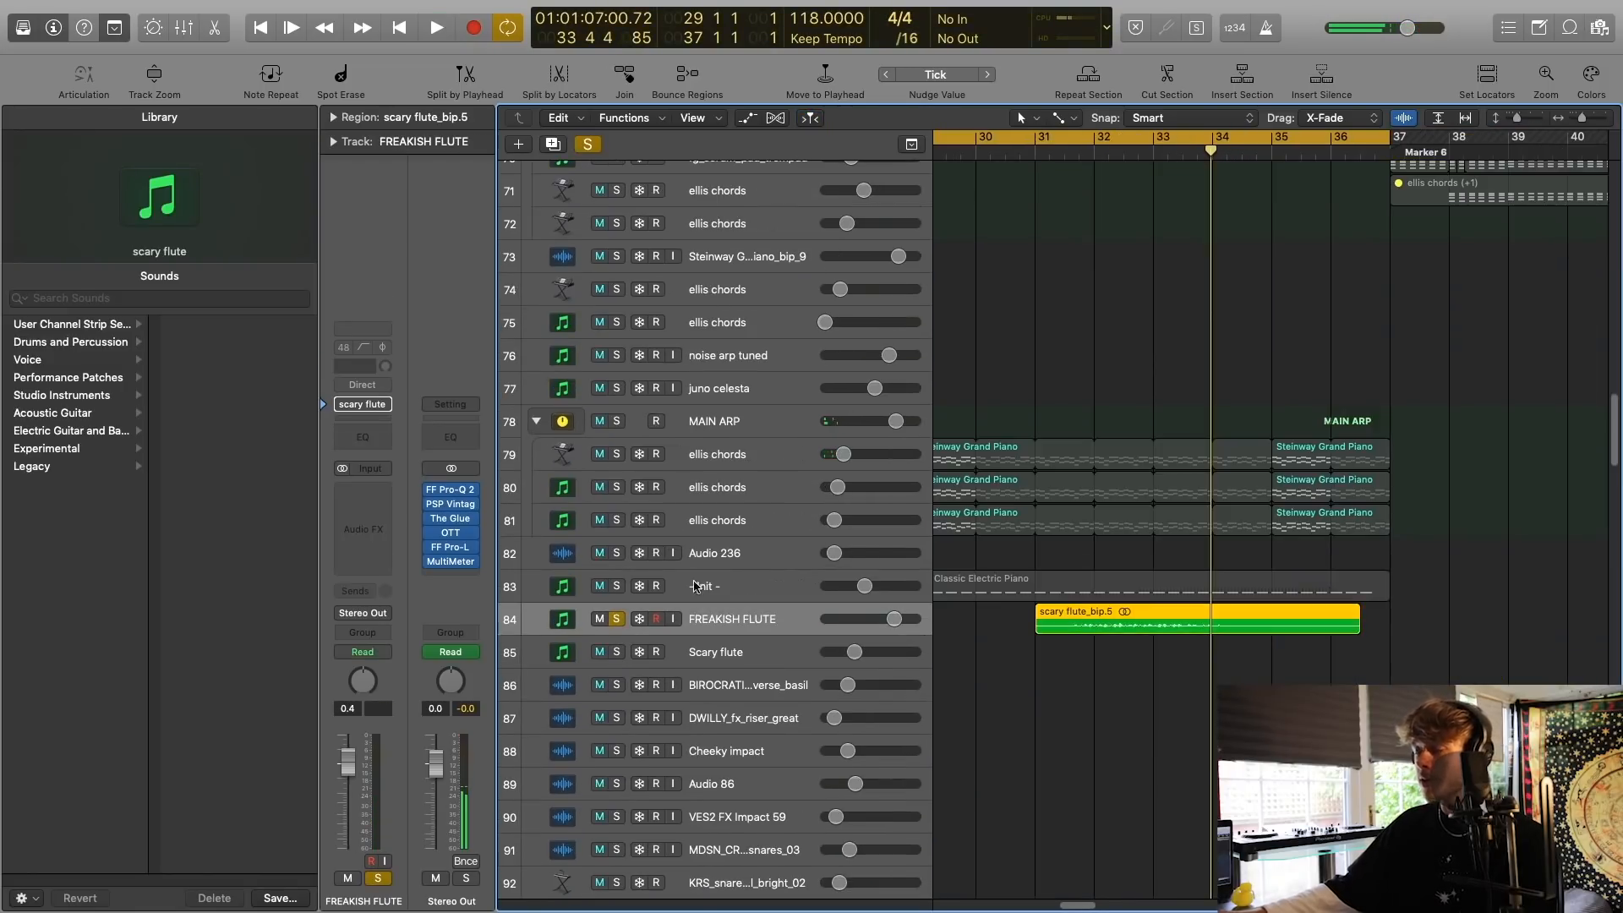
Set the cycle range to bars 31 to 37 around the scary flute region on the soloed FREAKISH FLUTE track.
drag(1048, 133, 1389, 136)
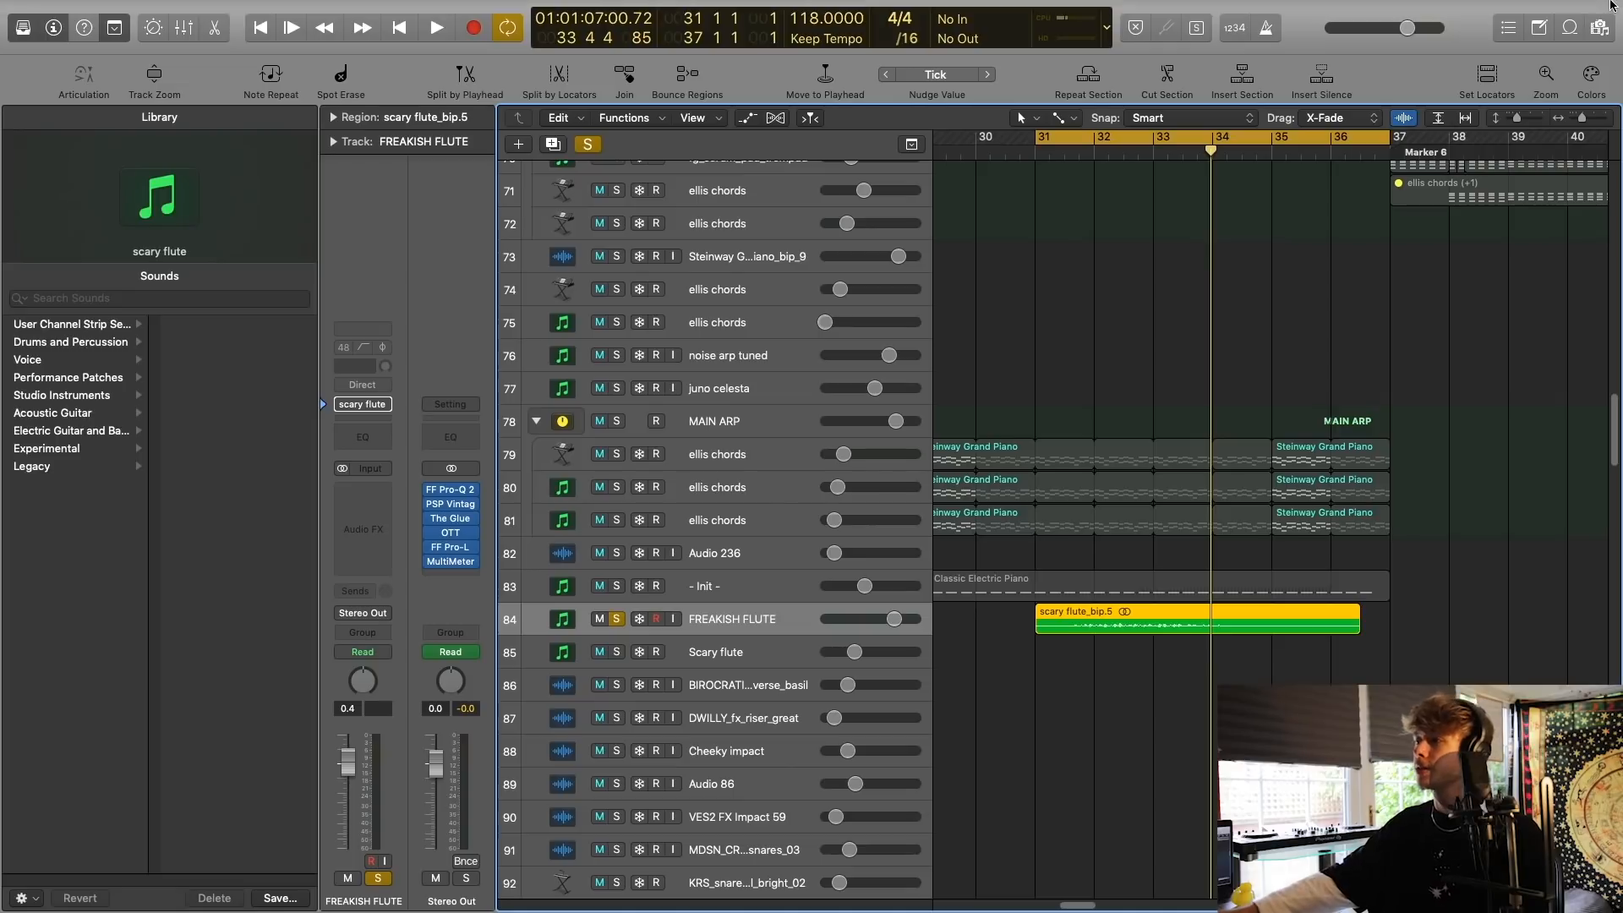
drag(1581, 118, 1585, 120)
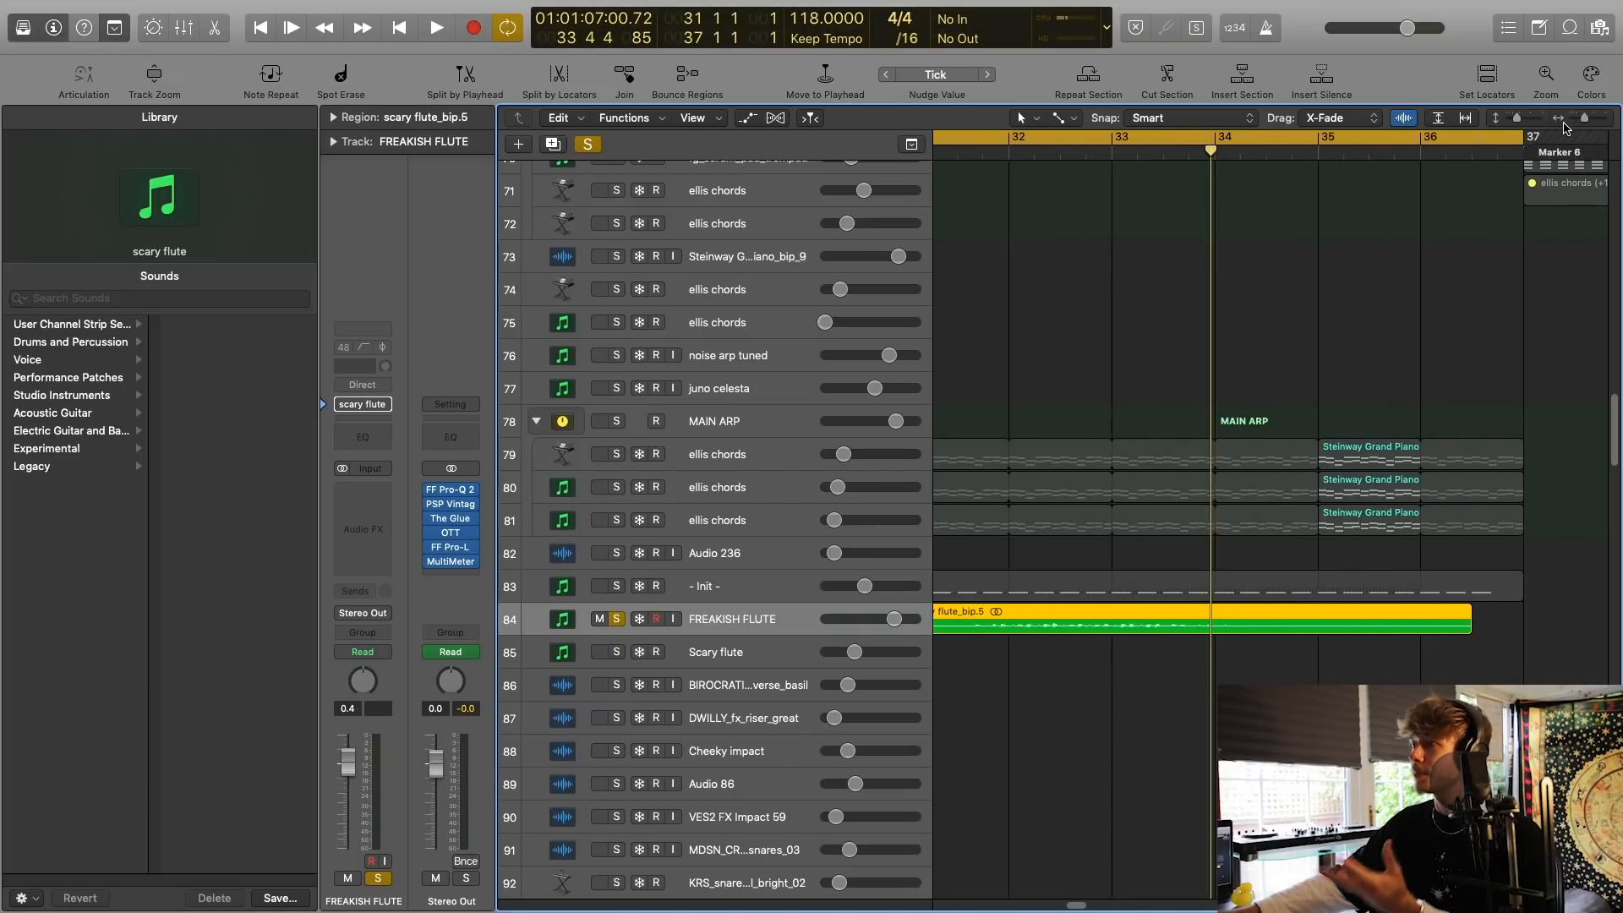
Play the soloed FREAKISH FLUTE track from bar 31 with its track and waveform enlarged.
key(space)
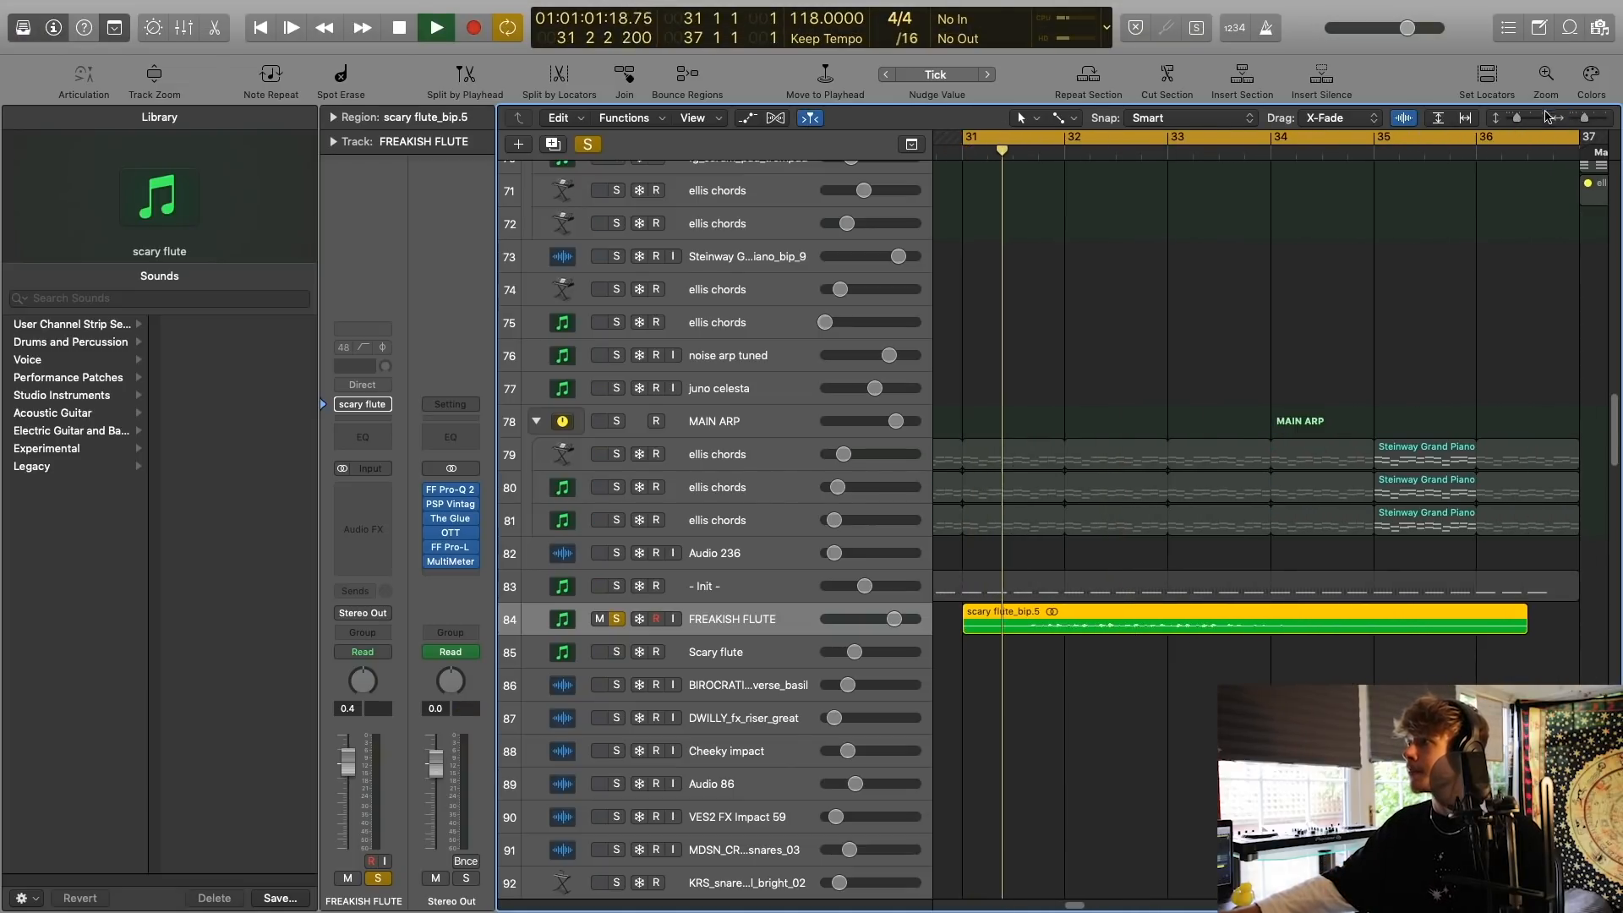
drag(1517, 119, 1524, 119)
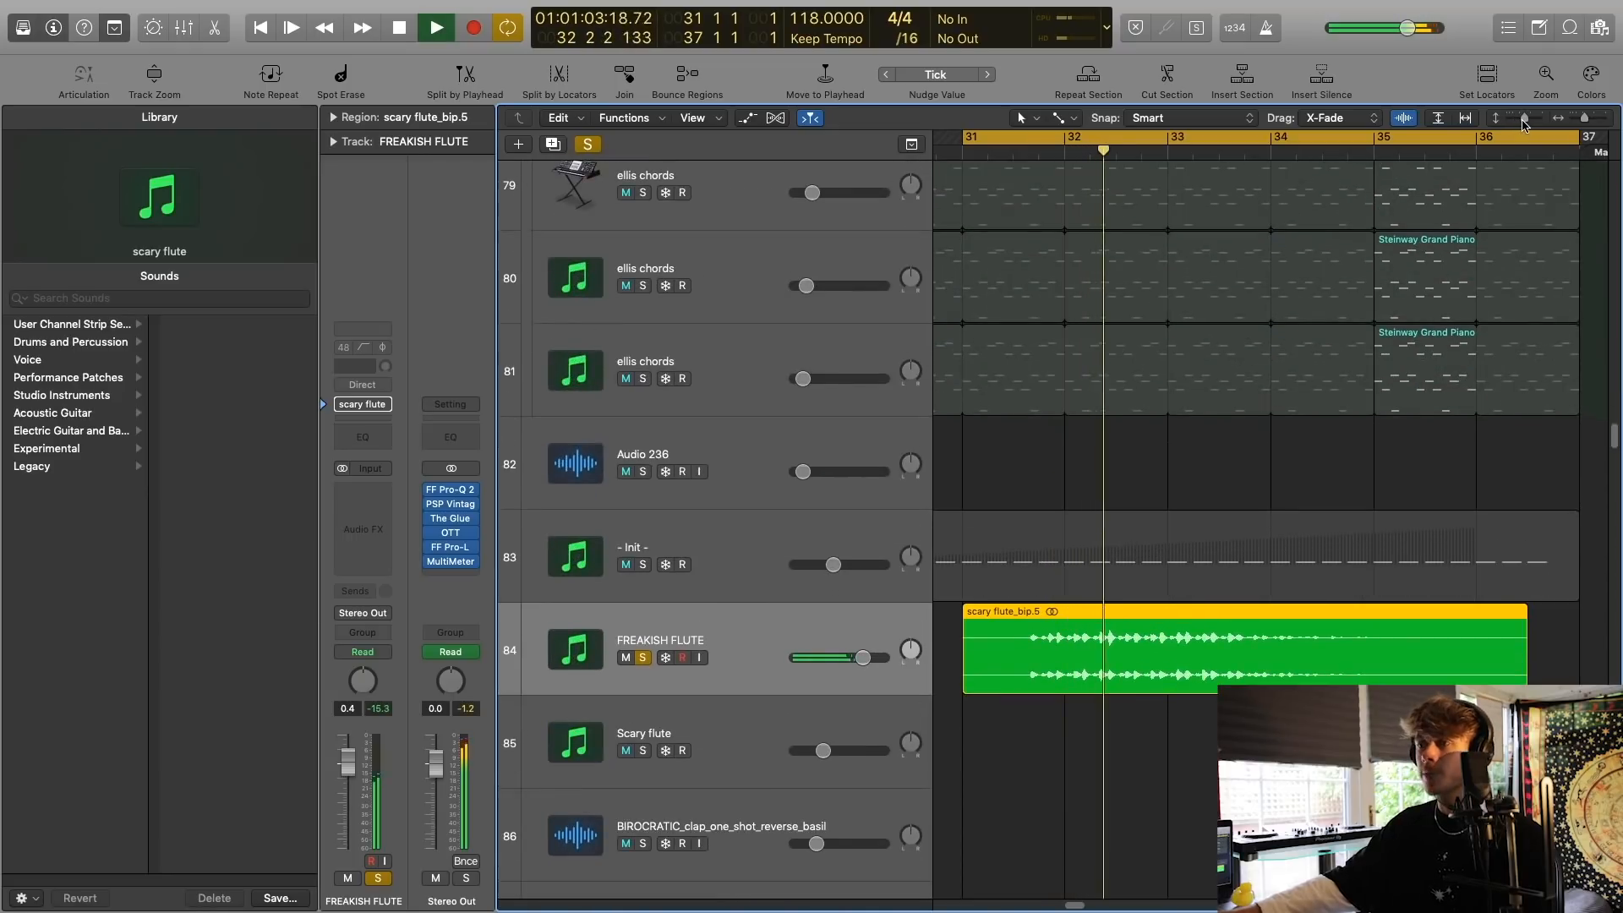
scroll(1320, 448, down, 3)
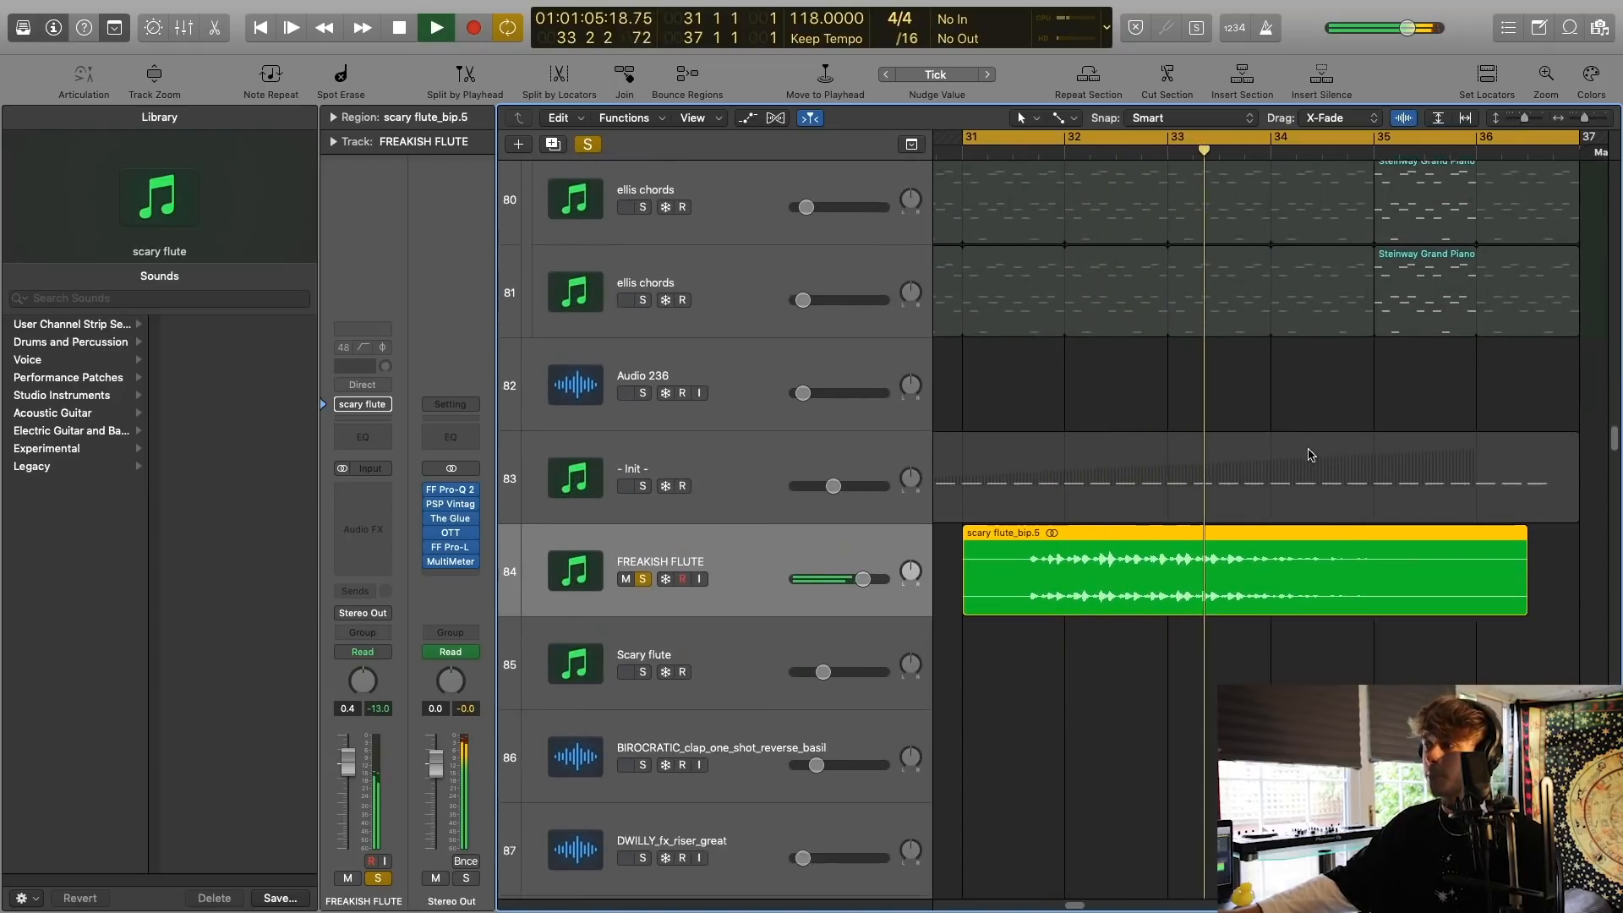
scroll(1320, 448, up, 2)
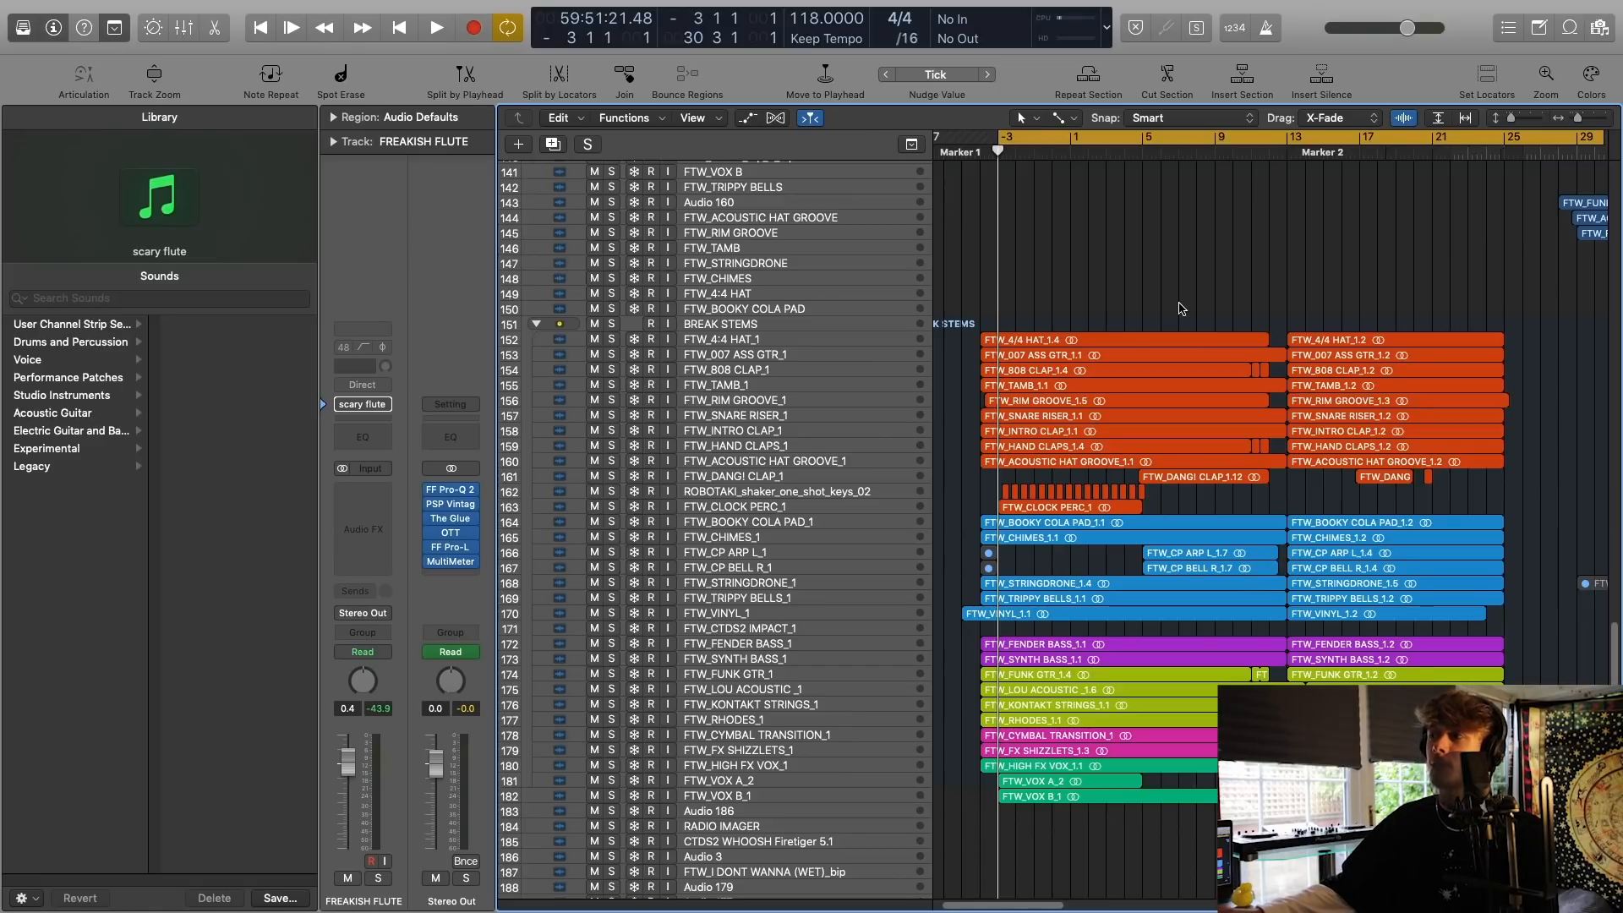
Examine the tracks and regions of the BREAK STEMS stack across the opening break.
scroll(1182, 309, right, 3)
scroll(1181, 309, left, 4)
scroll(1369, 277, down, 10)
scroll(1344, 279, up, 12)
scroll(1332, 279, up, 15)
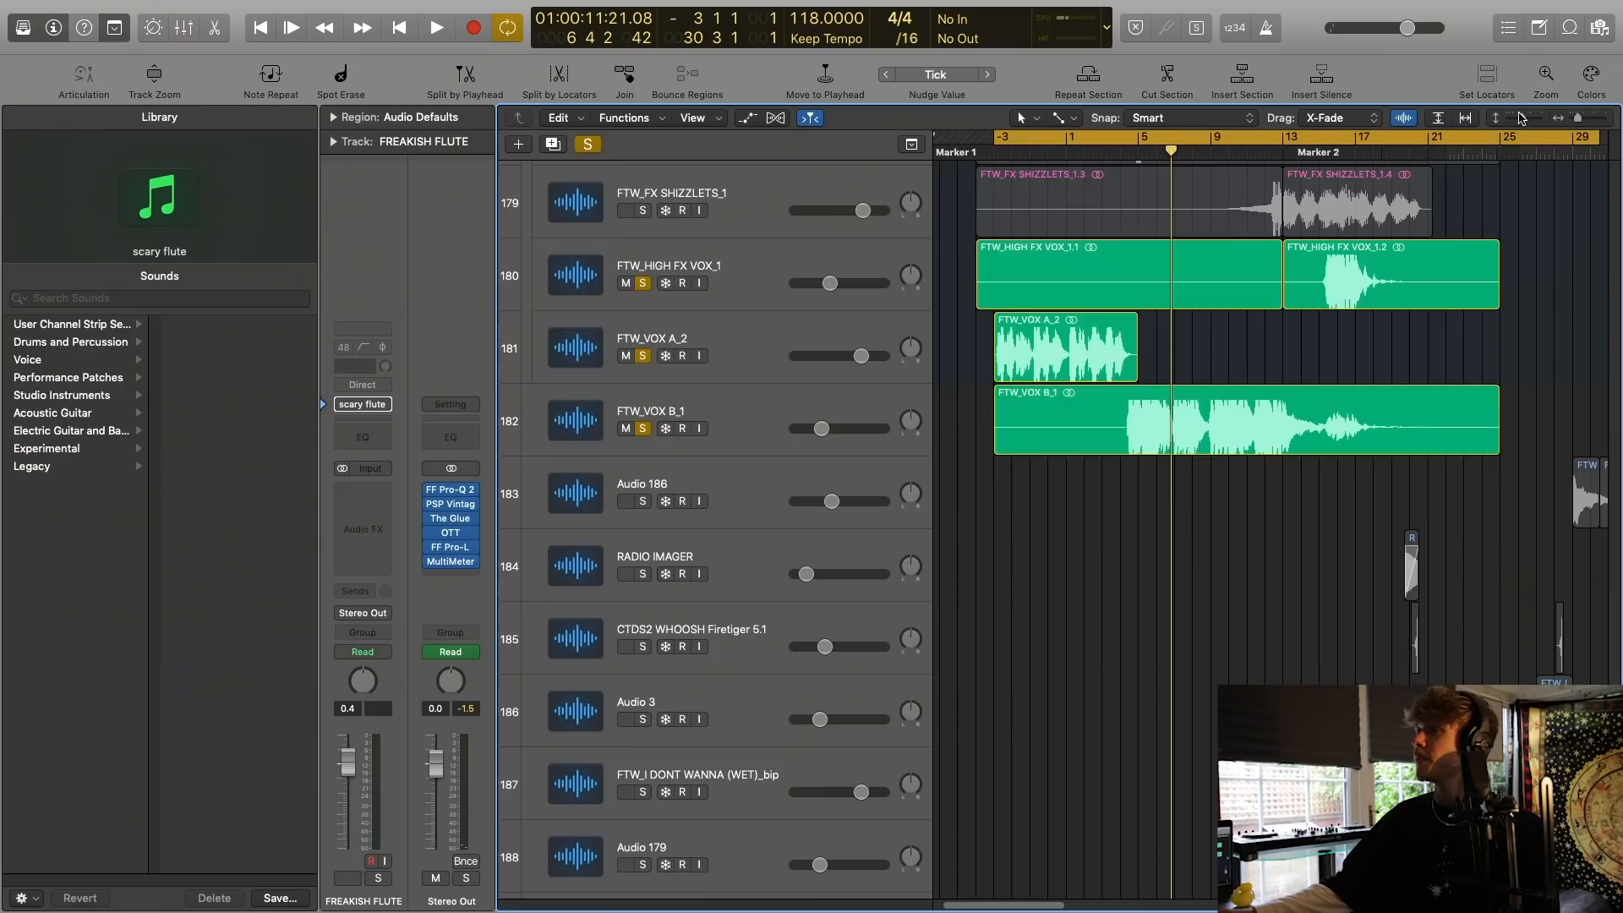
scroll(1147, 461, down, 3)
scroll(1147, 461, up, 3)
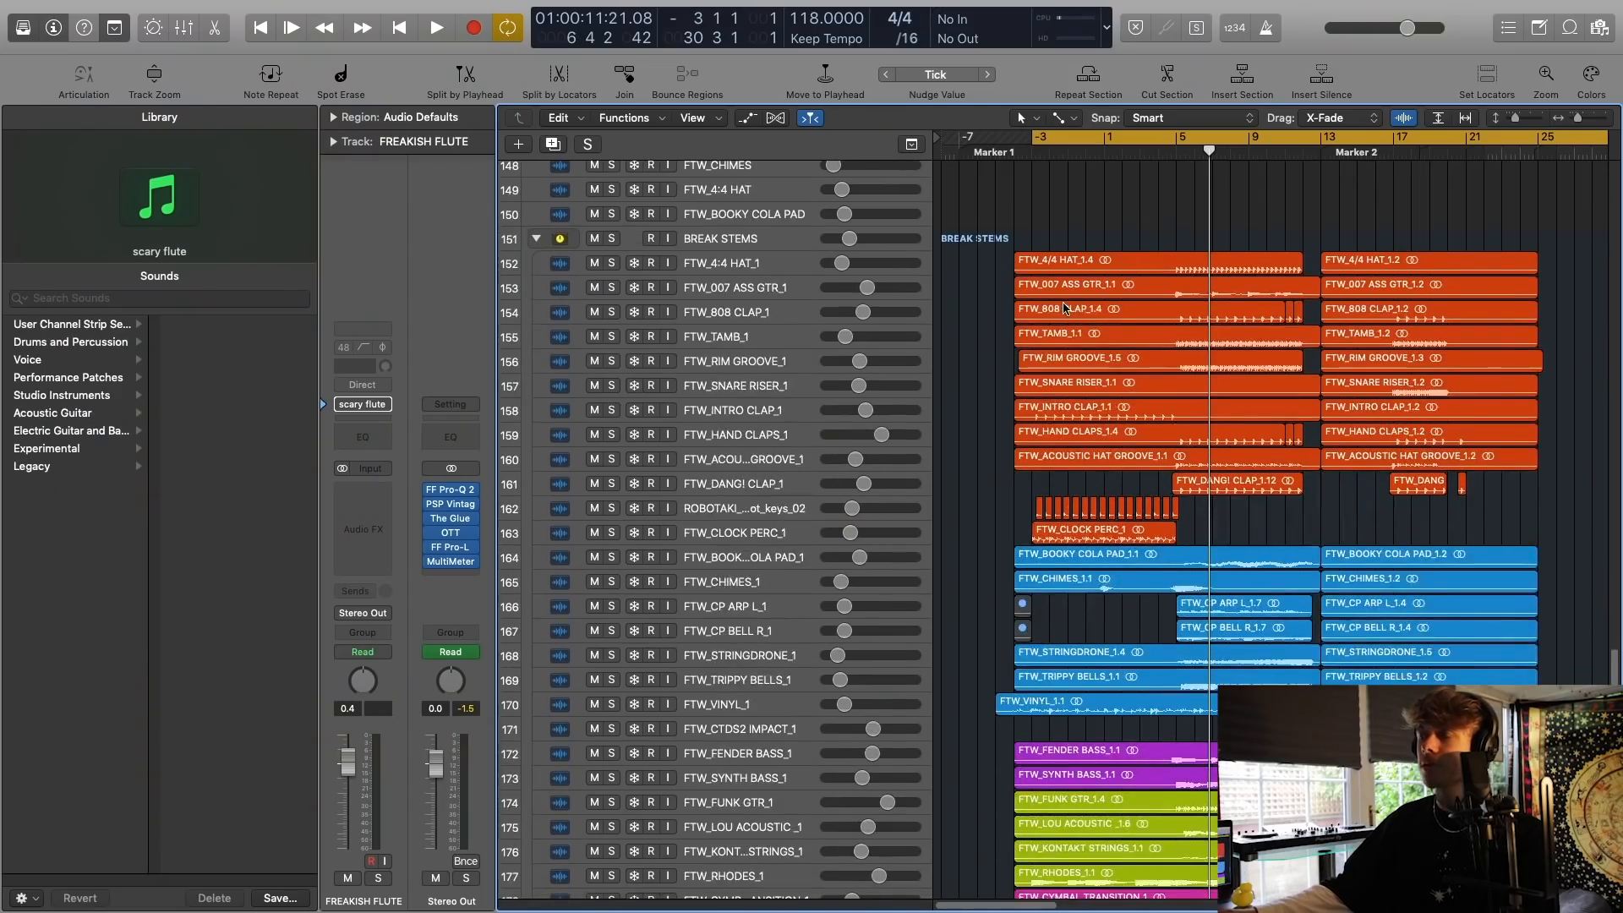
scroll(1066, 308, right, 1)
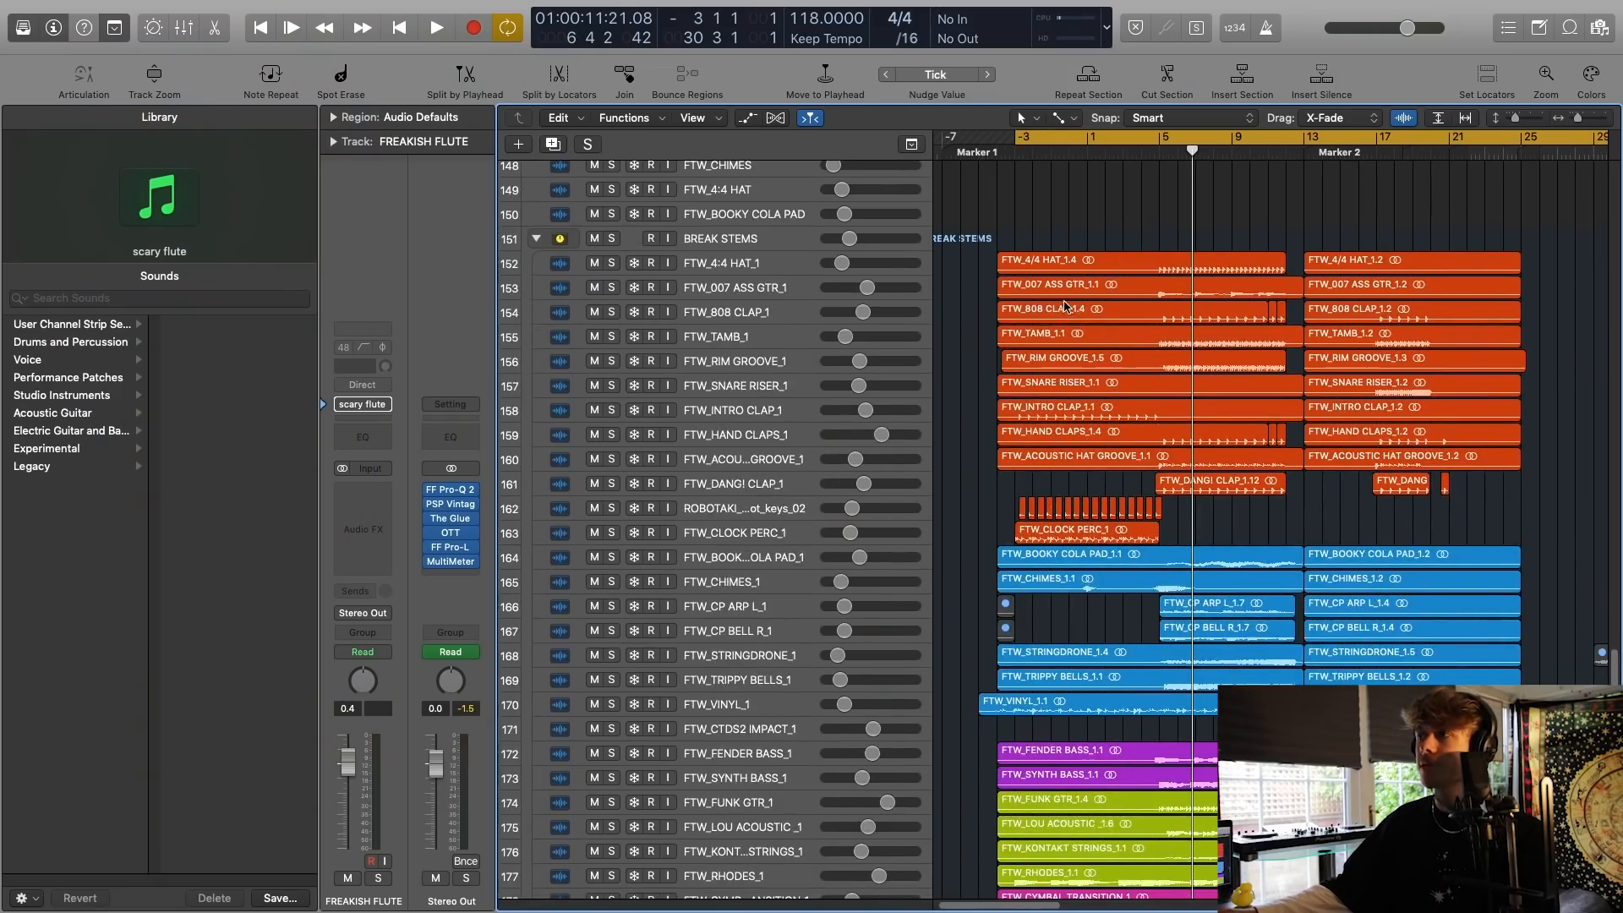
scroll(1479, 358, down, 5)
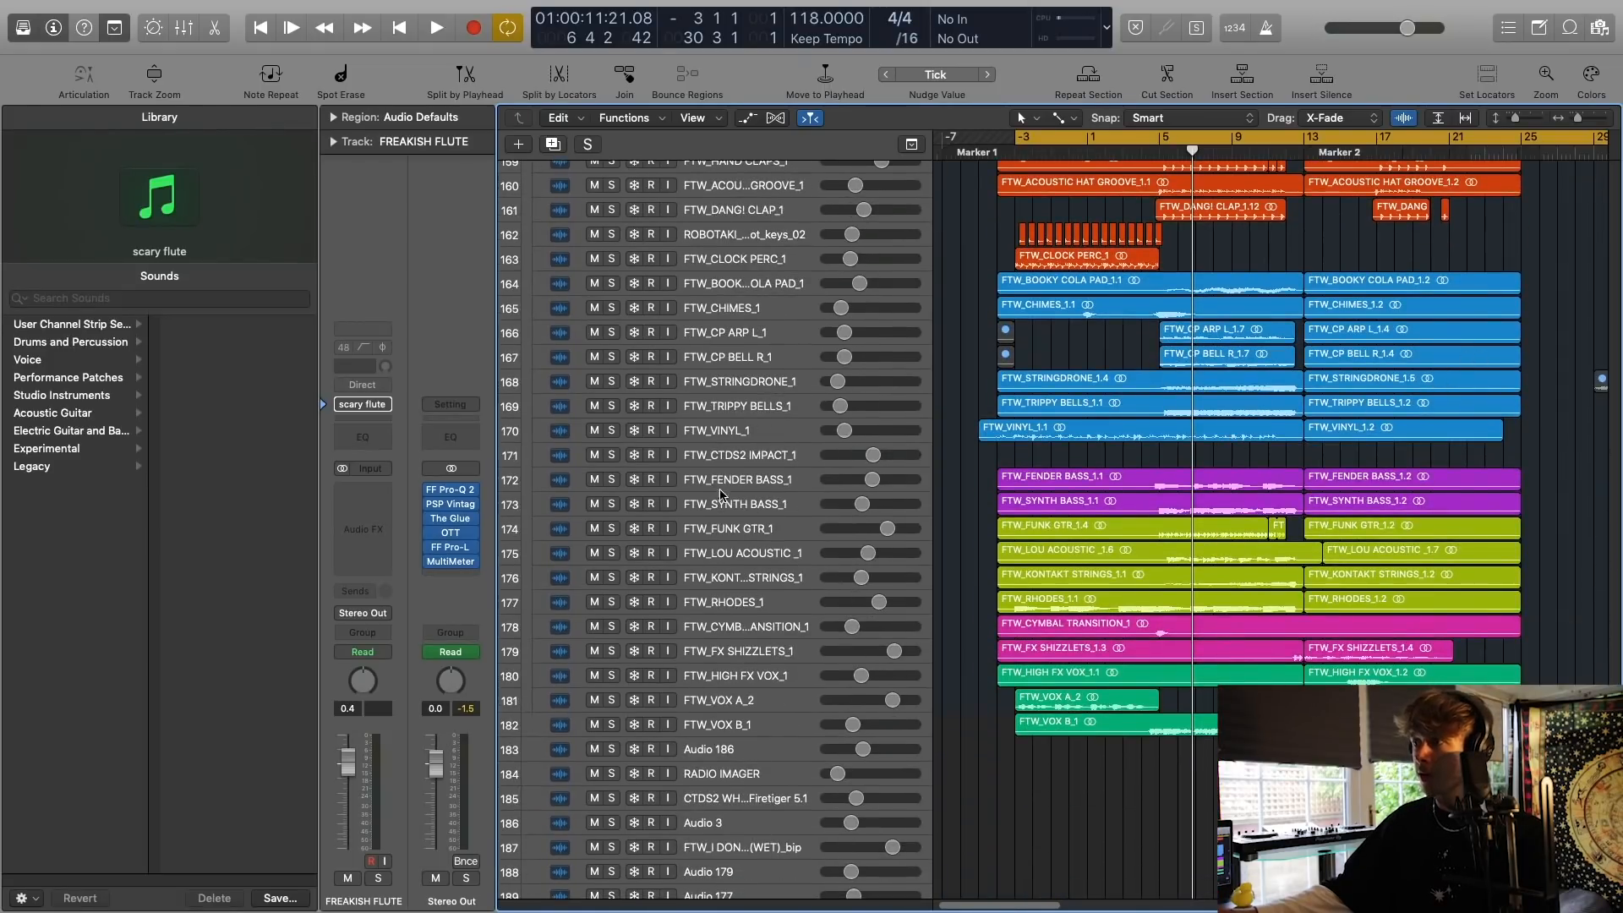
Select the FTW_FENDER BASS_1 track and the FTW_FUNK GTR_1 track in turn.
click(768, 480)
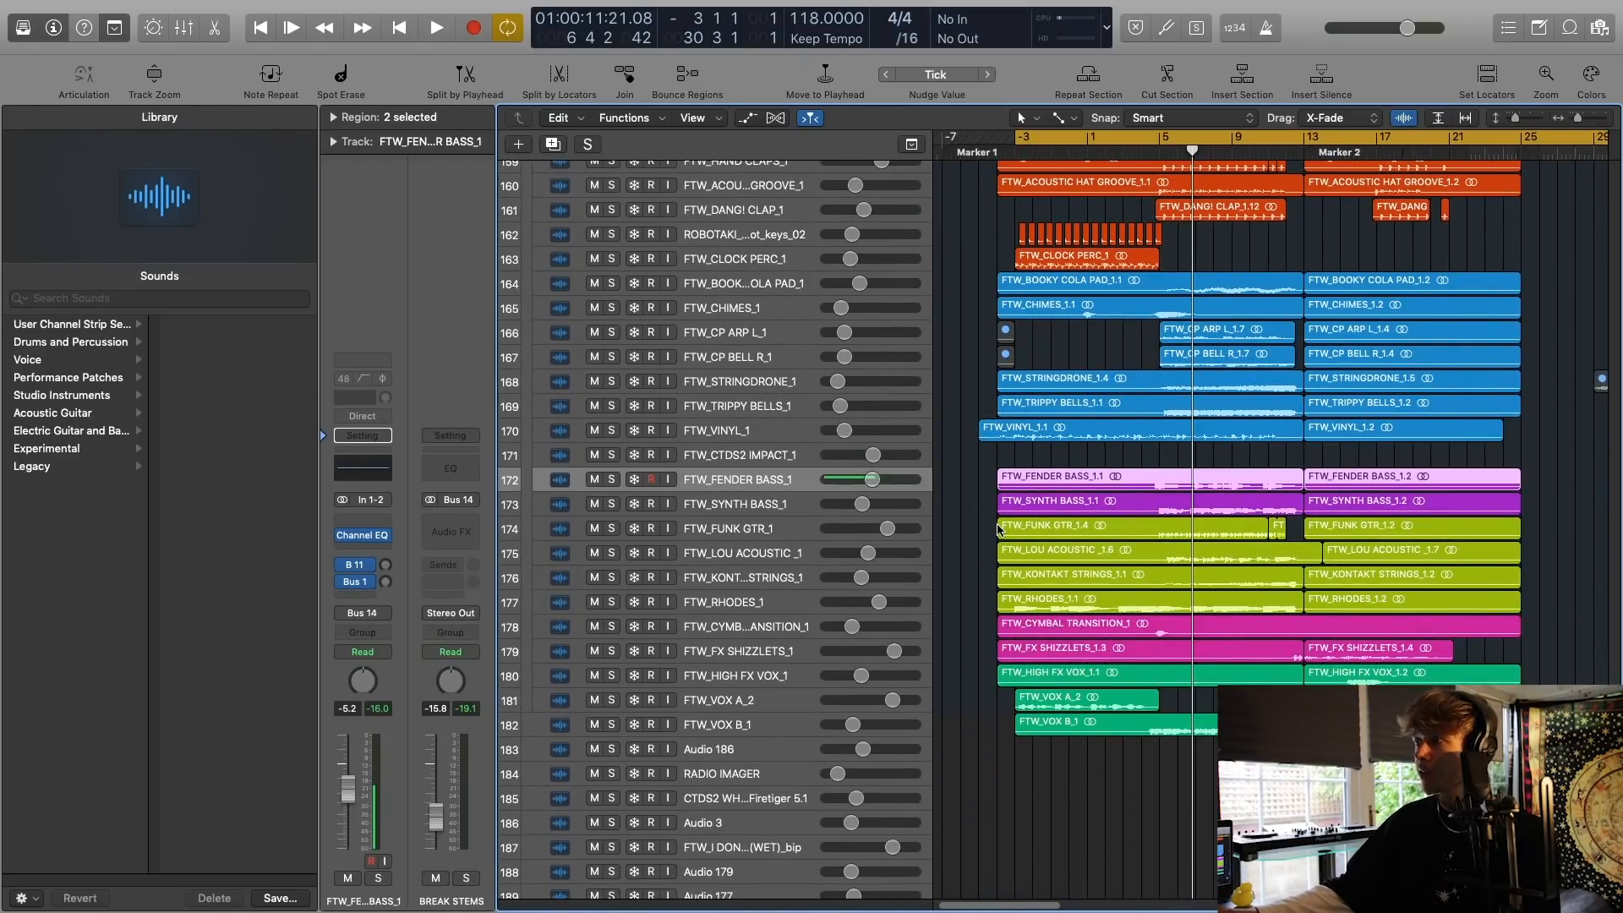
click(726, 532)
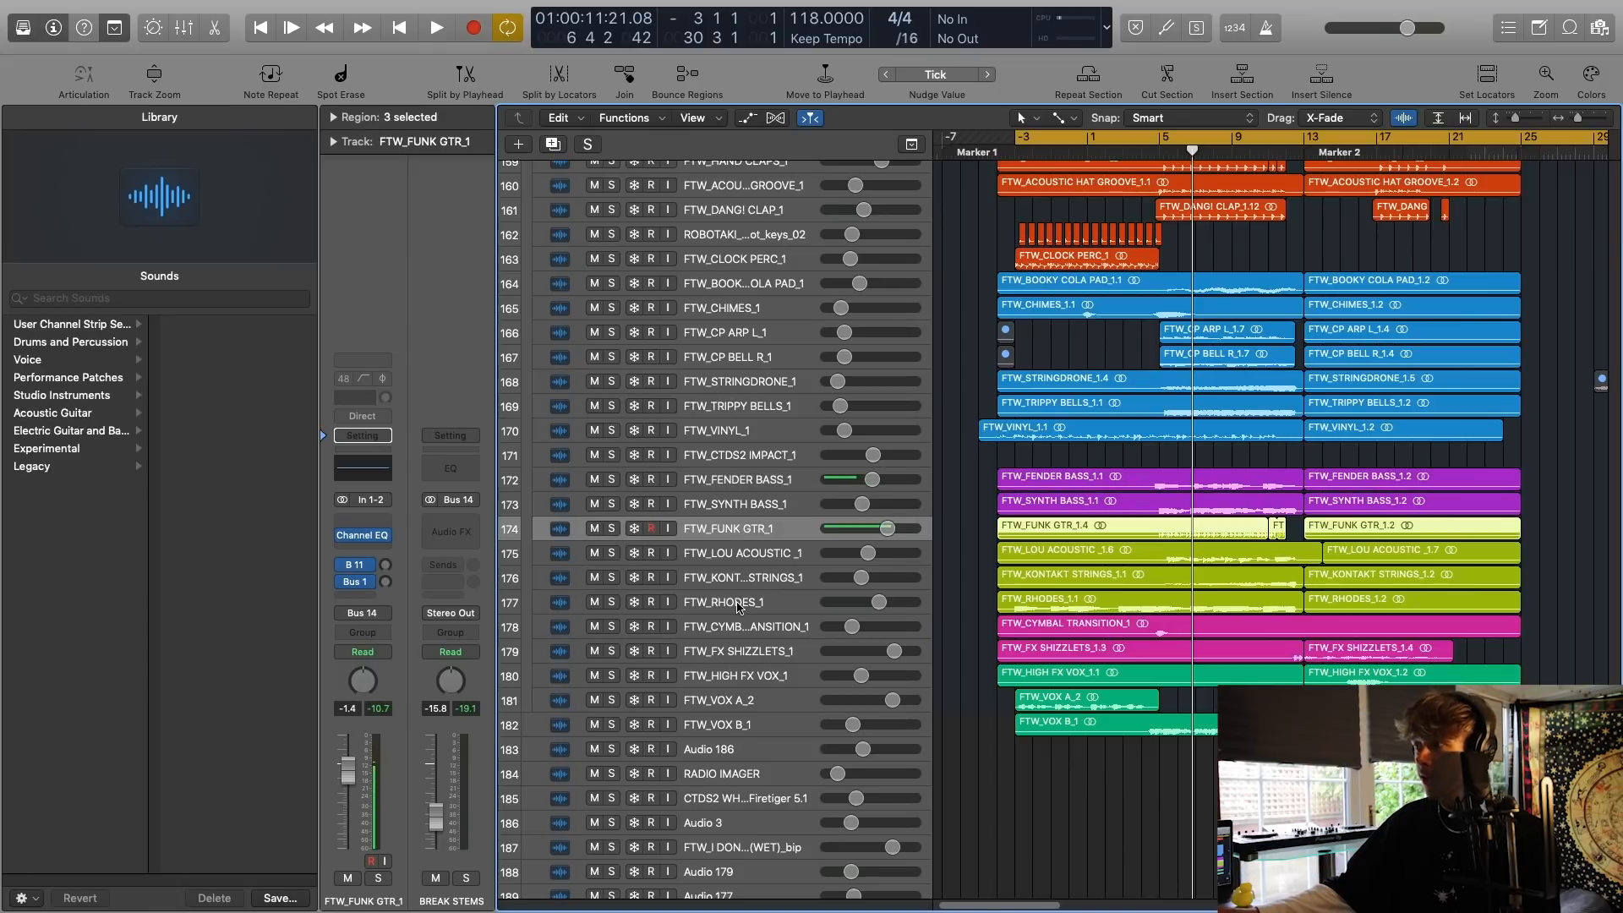
scroll(983, 493, up, 5)
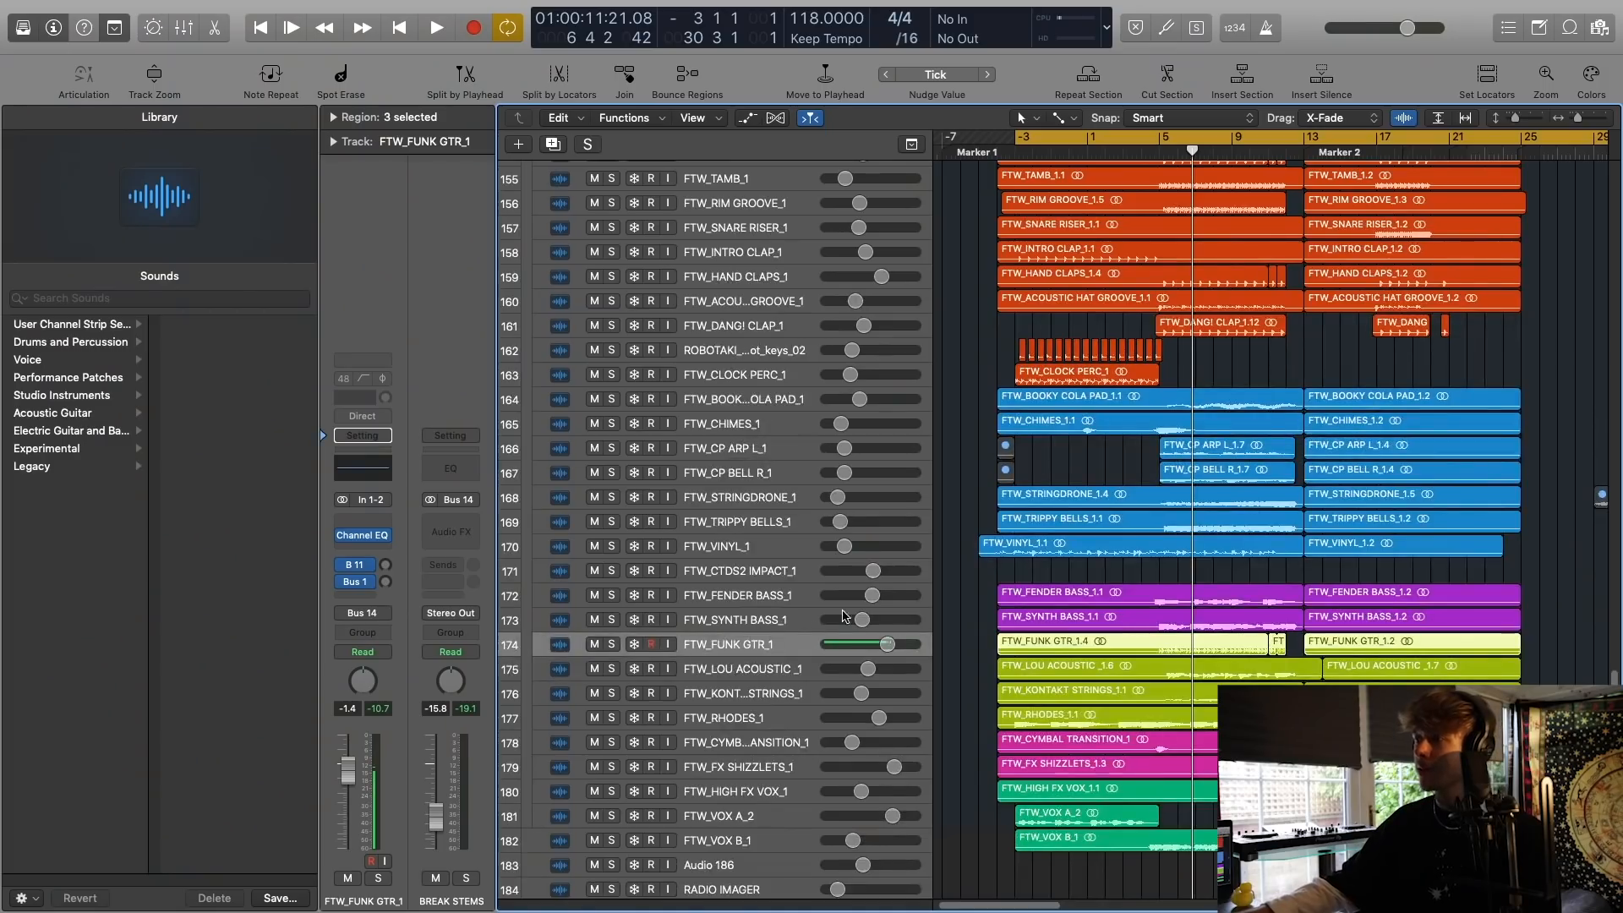
Select and solo the FTW_RHODES_1 track and listen to it from the start of the cycle range at bar -3.
click(748, 723)
click(611, 717)
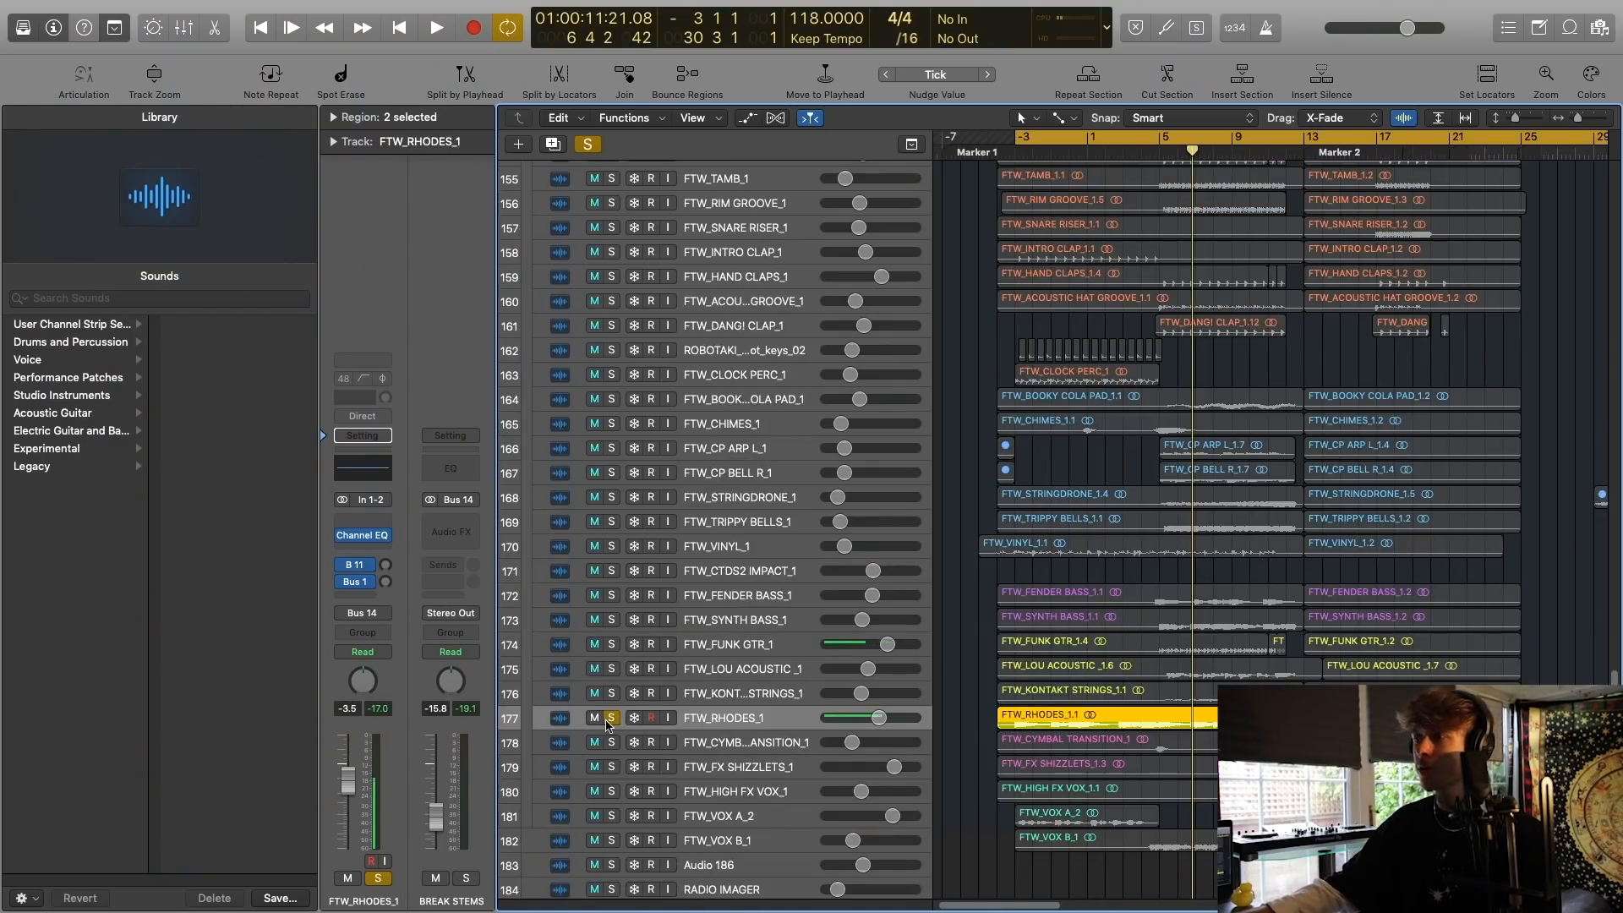
key(space)
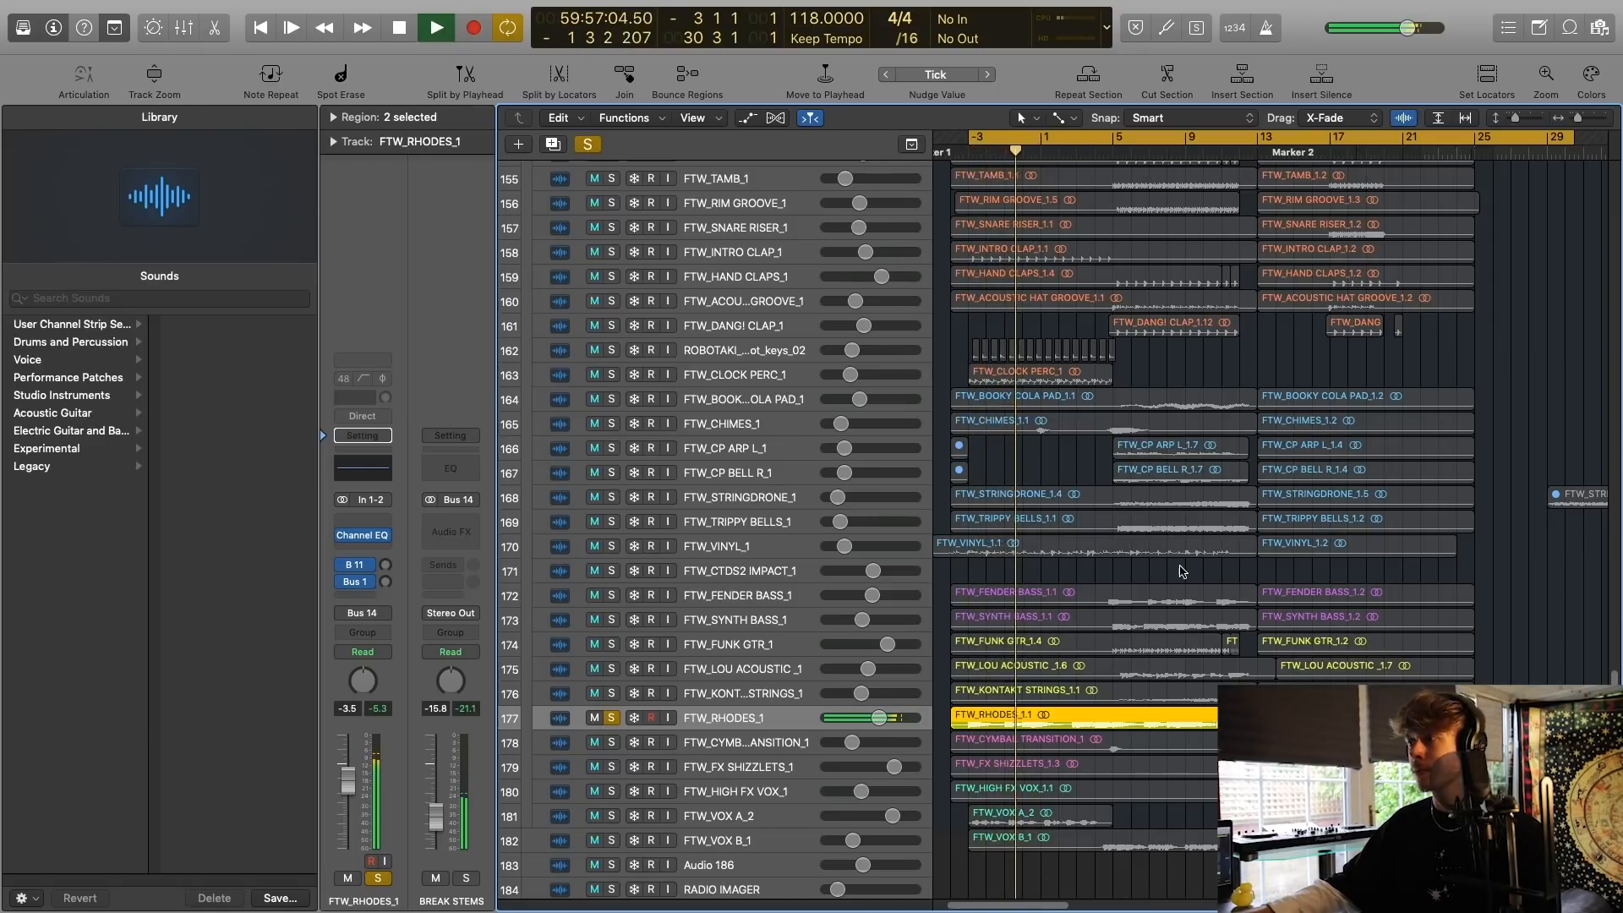
scroll(1182, 572, down, 3)
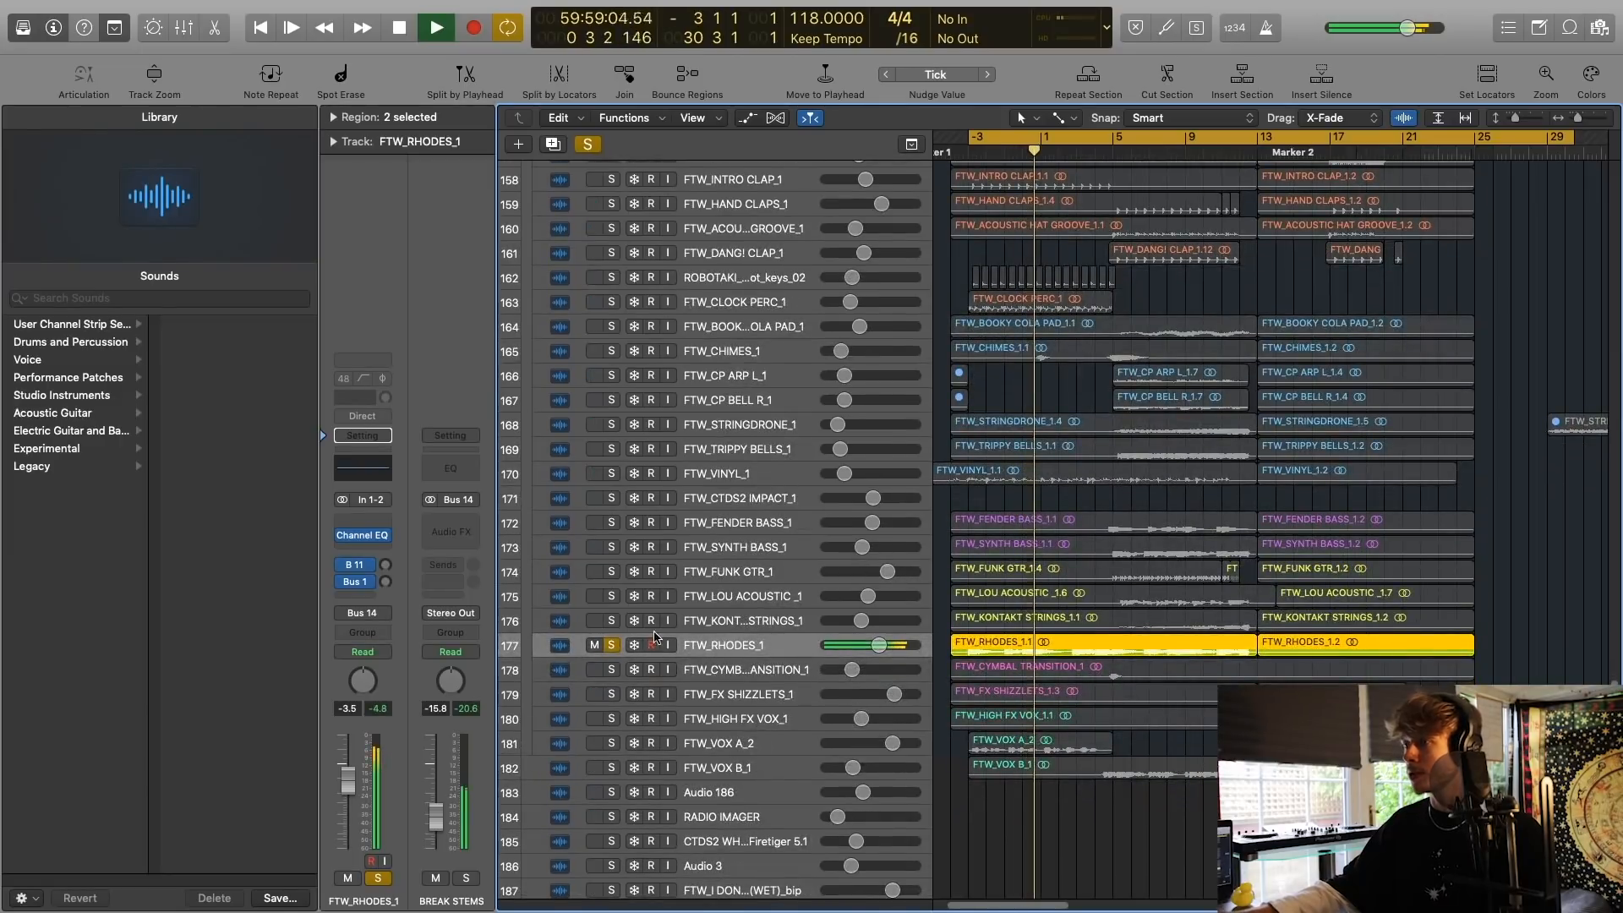
key(space)
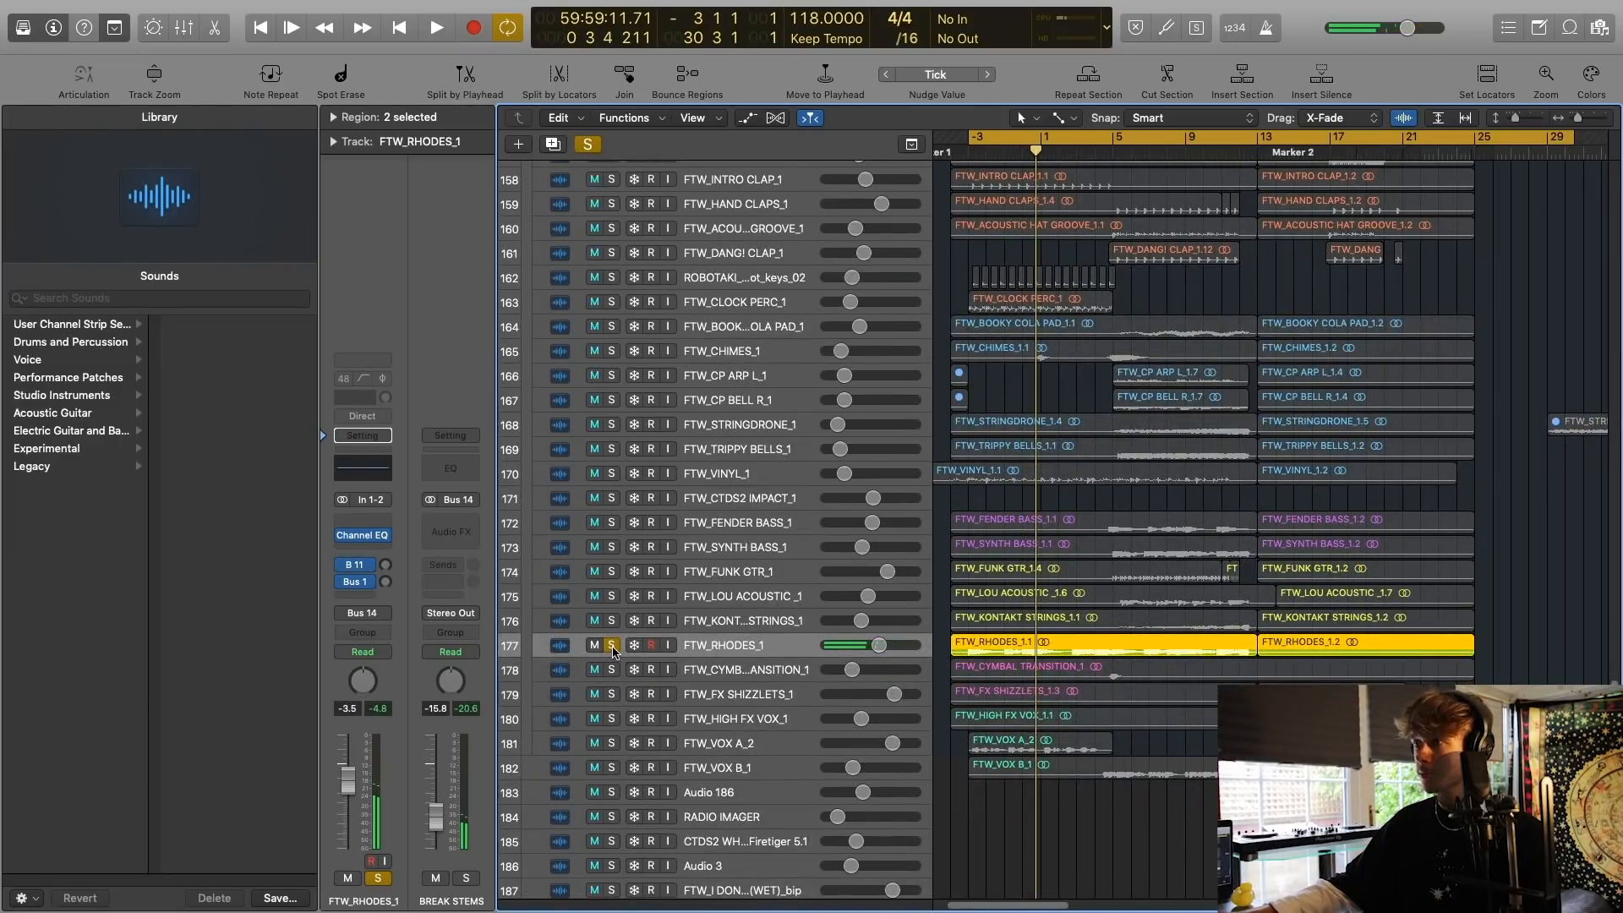
Clear the FTW_RHODES_1 solo and briefly play all the break stems together from bar -3.
click(611, 645)
key(space)
scroll(864, 543, up, 5)
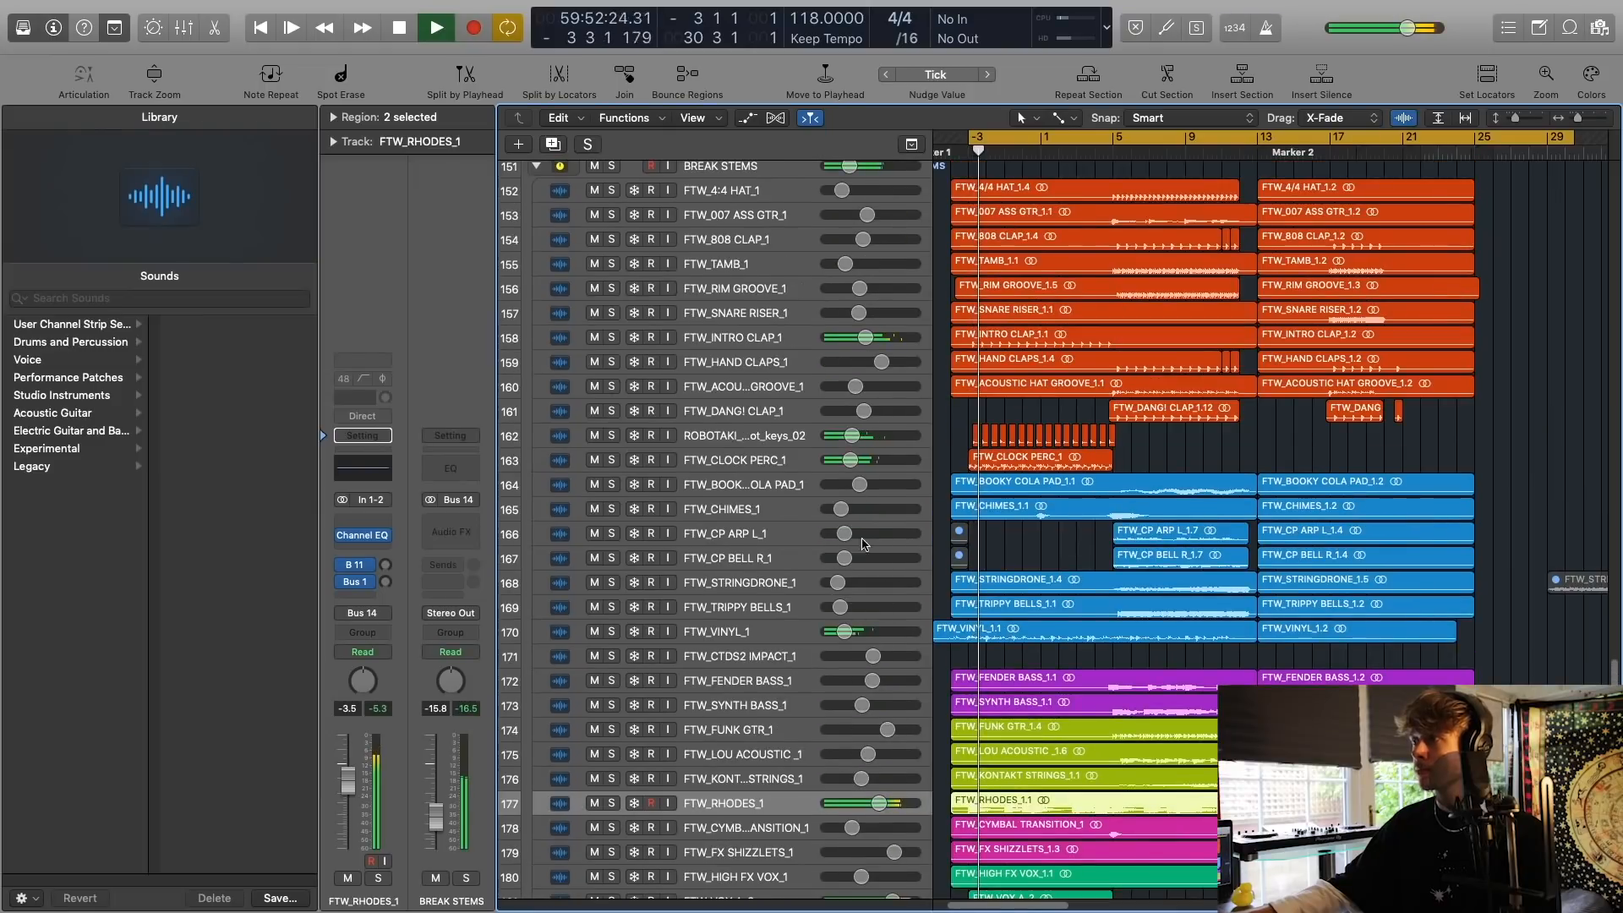
key(space)
scroll(863, 543, up, 5)
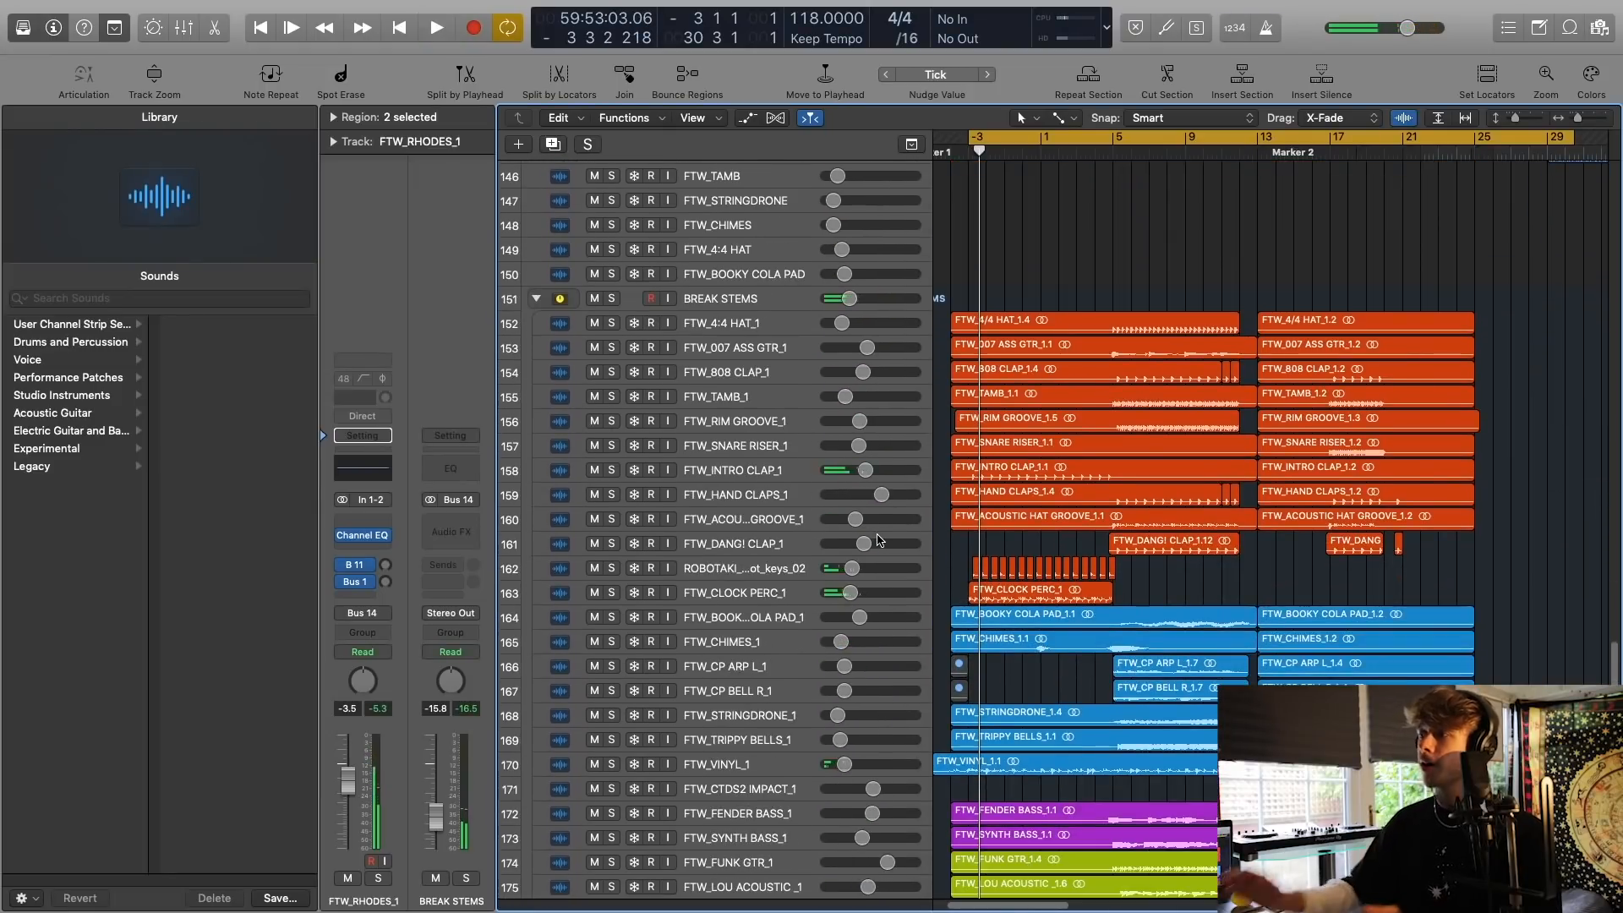
Solo the percussion tracks from FTW_CLOCK PERC_1 up to FTW_4:4 HAT_1 and play them from bar -3.
click(725, 595)
drag(611, 596, 611, 328)
key(space)
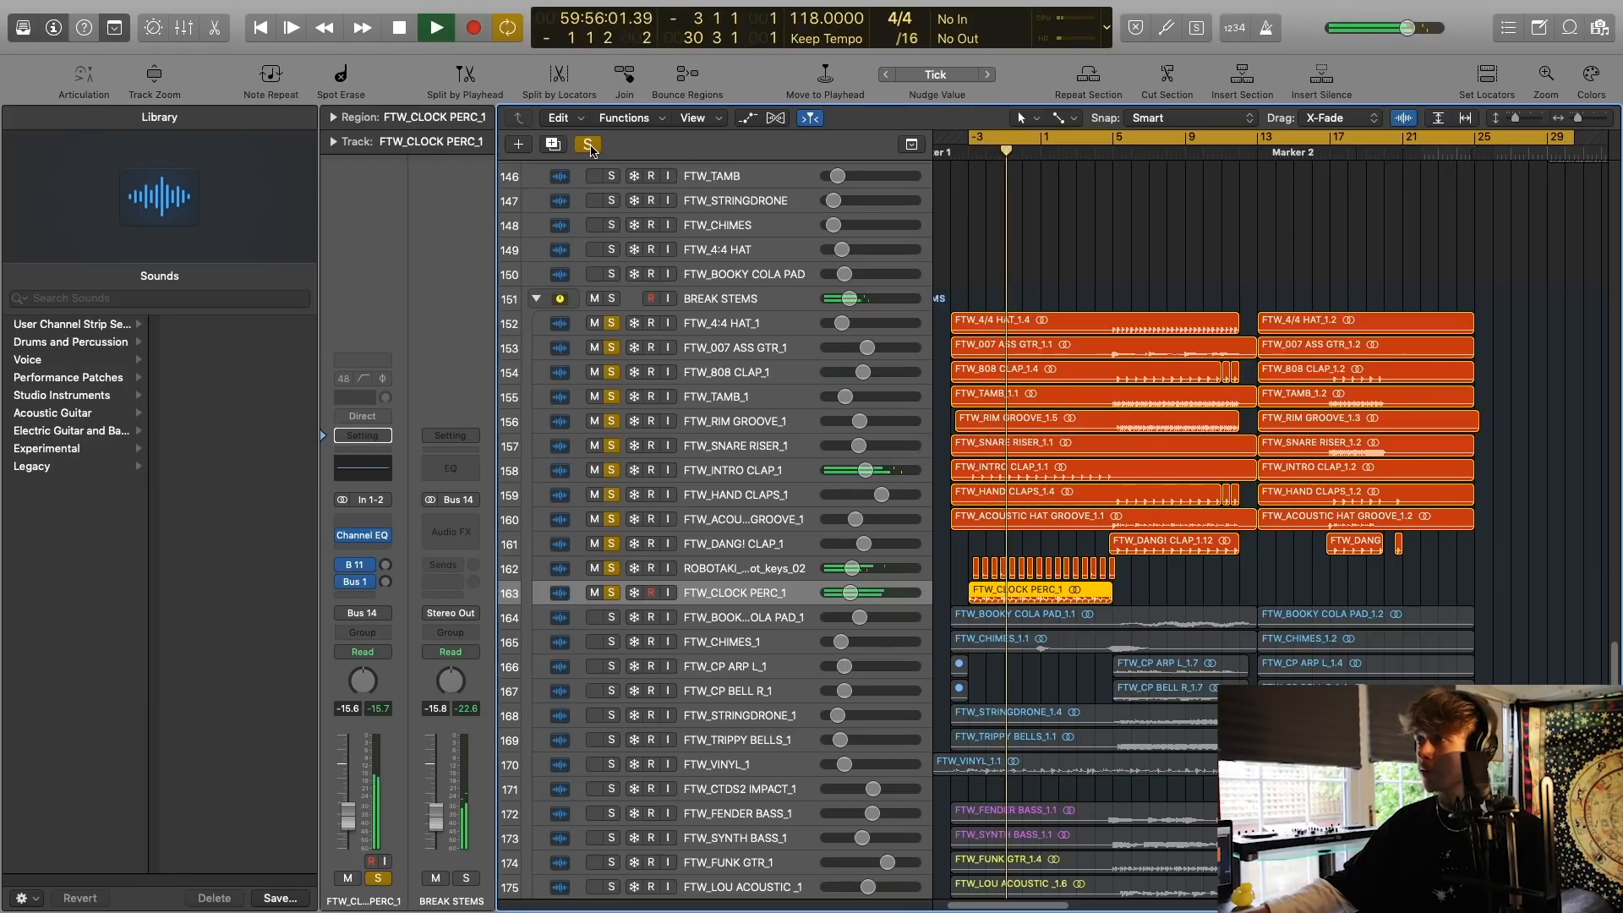
Clear all solos during playback and follow the full break stems towards bar 5.
click(588, 144)
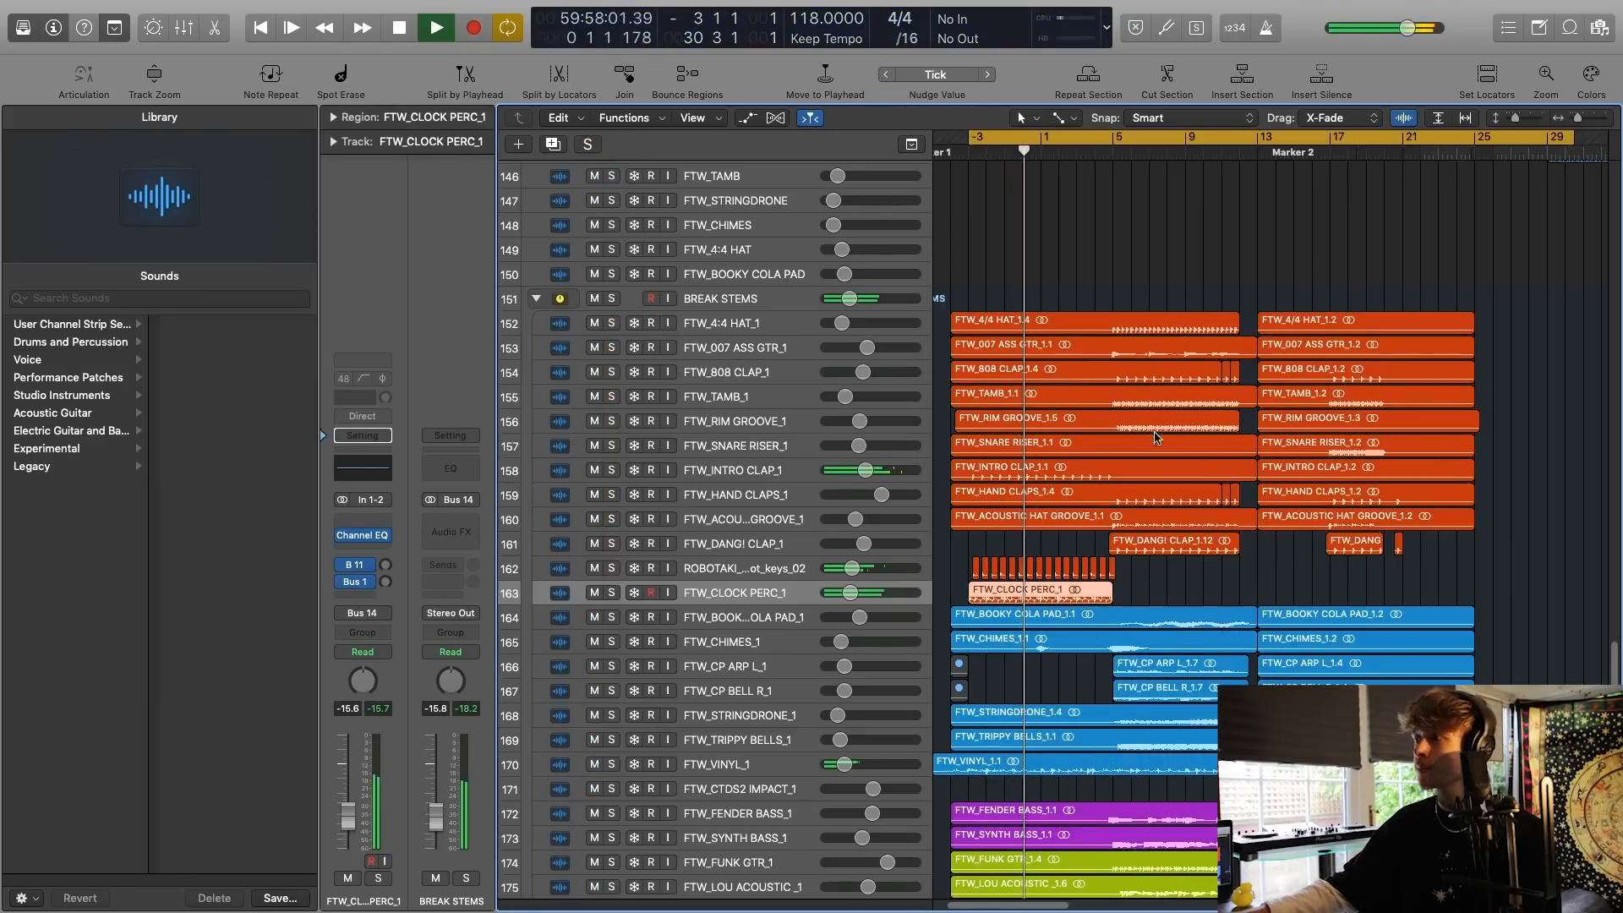
scroll(1129, 459, down, 2)
scroll(1129, 459, down, 5)
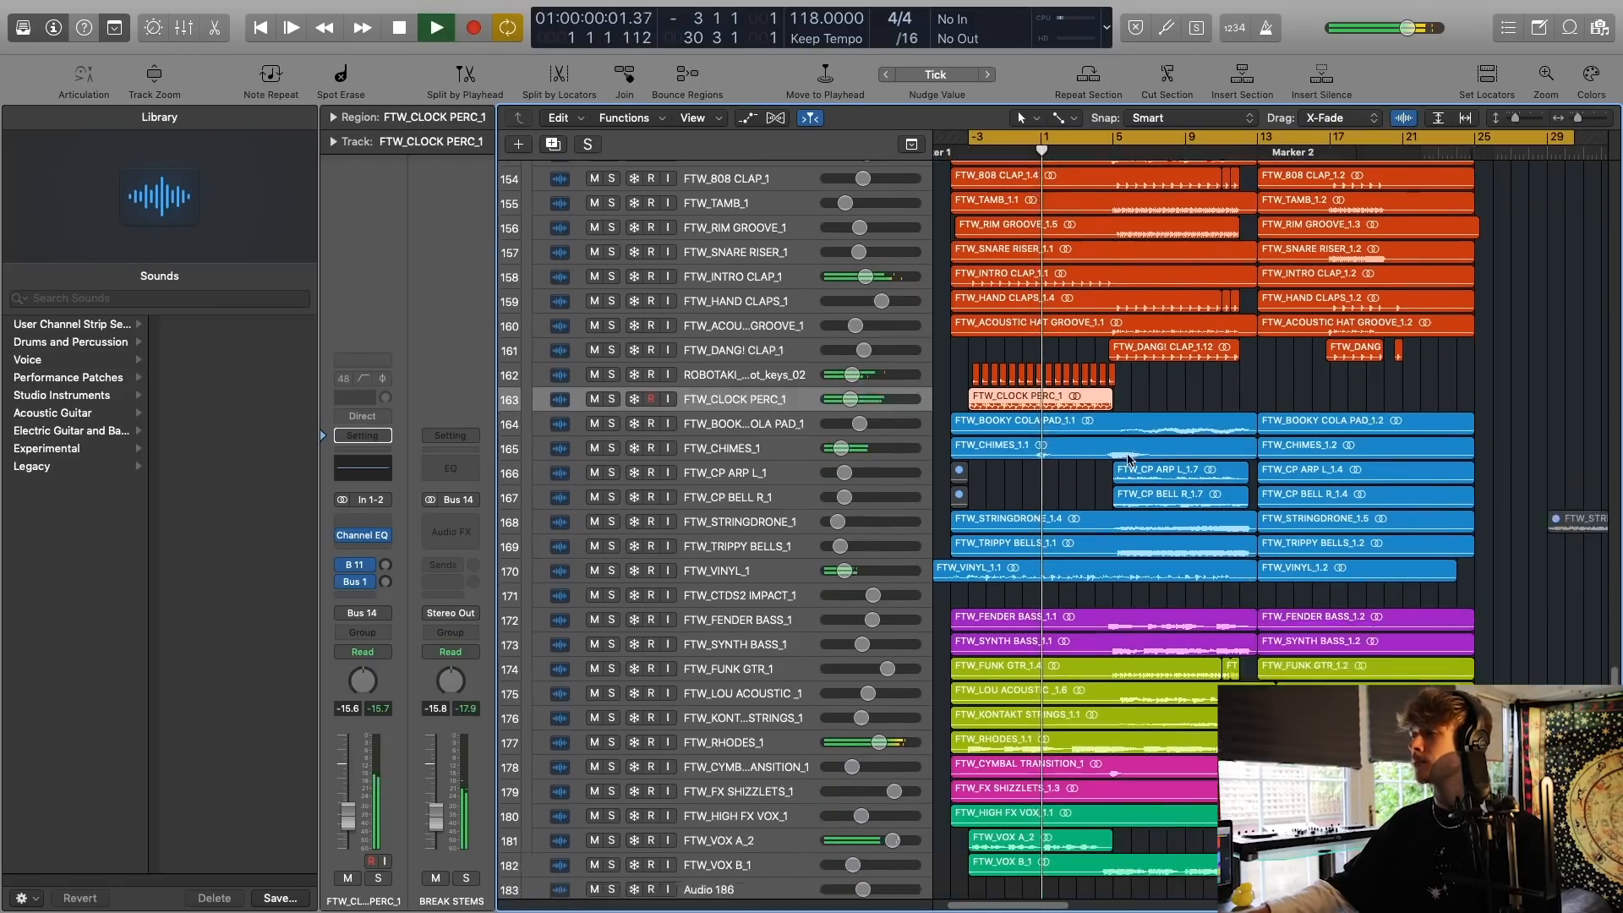
scroll(1126, 460, down, 1)
scroll(1126, 460, right, 1)
scroll(1129, 459, right, 1)
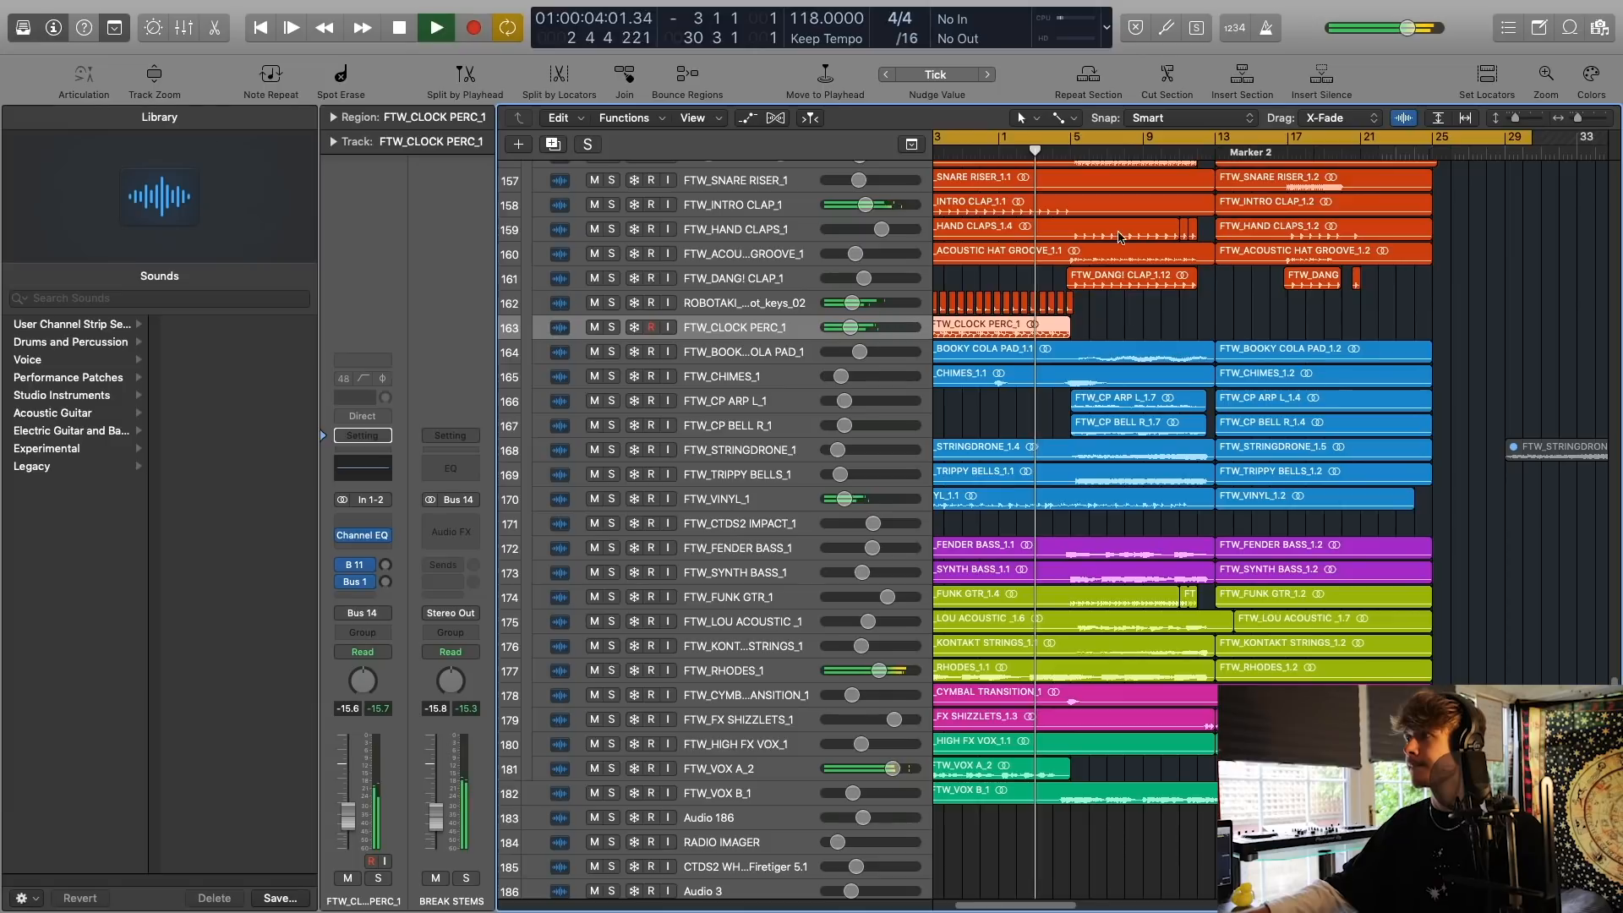
Stop playback and set the cycle range to bars 5 to 25.
key(space)
drag(1076, 141, 1434, 143)
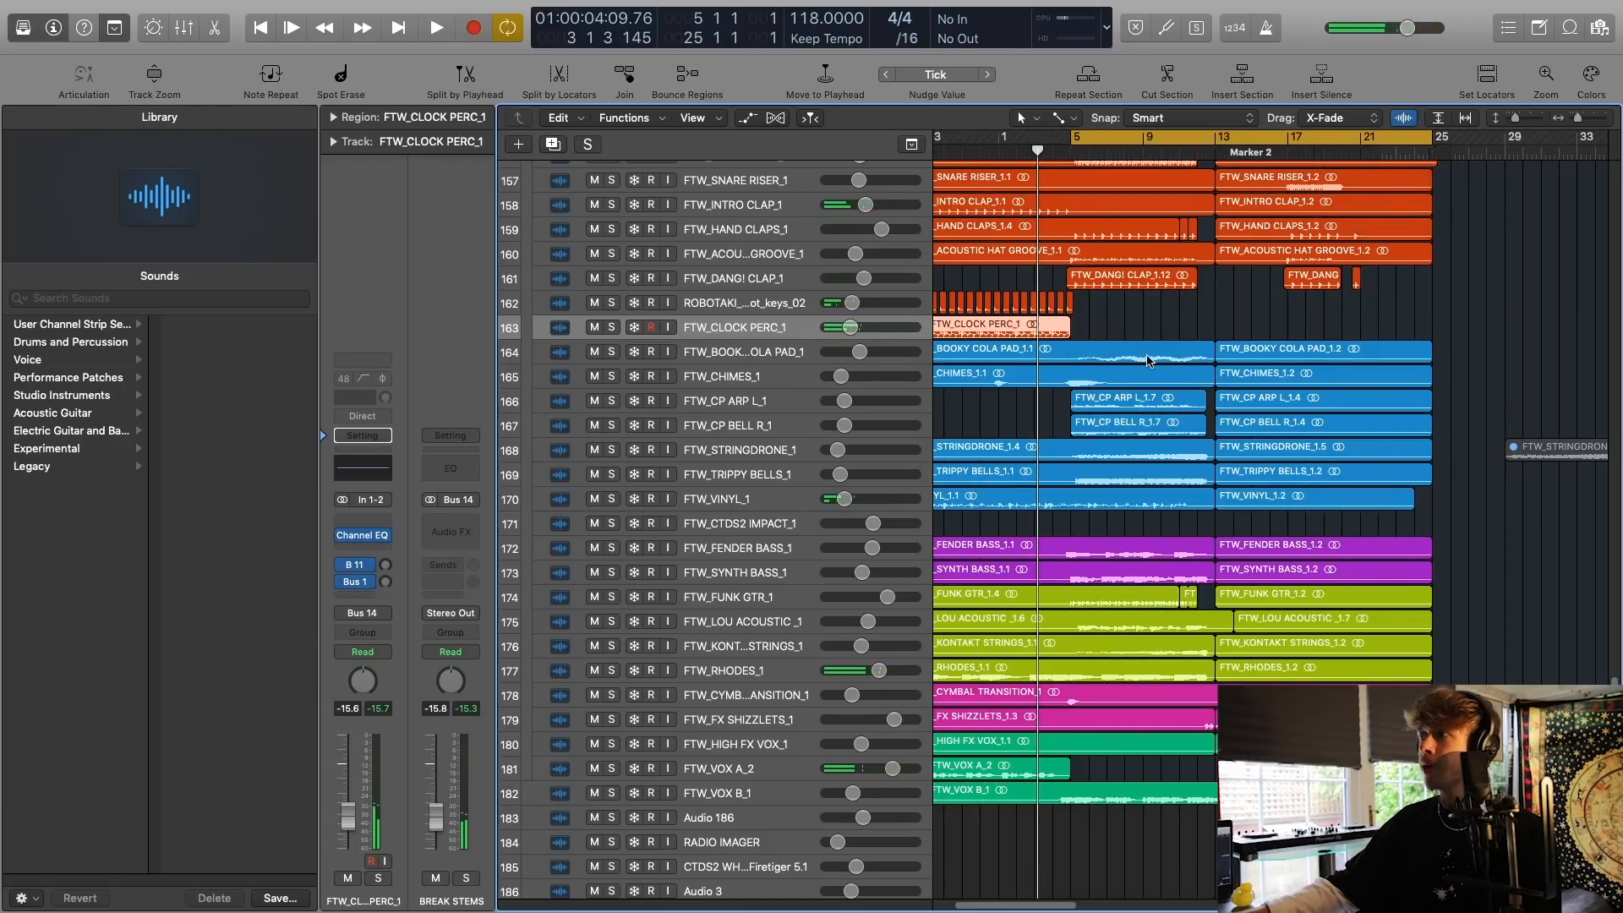
scroll(1147, 361, left, 2)
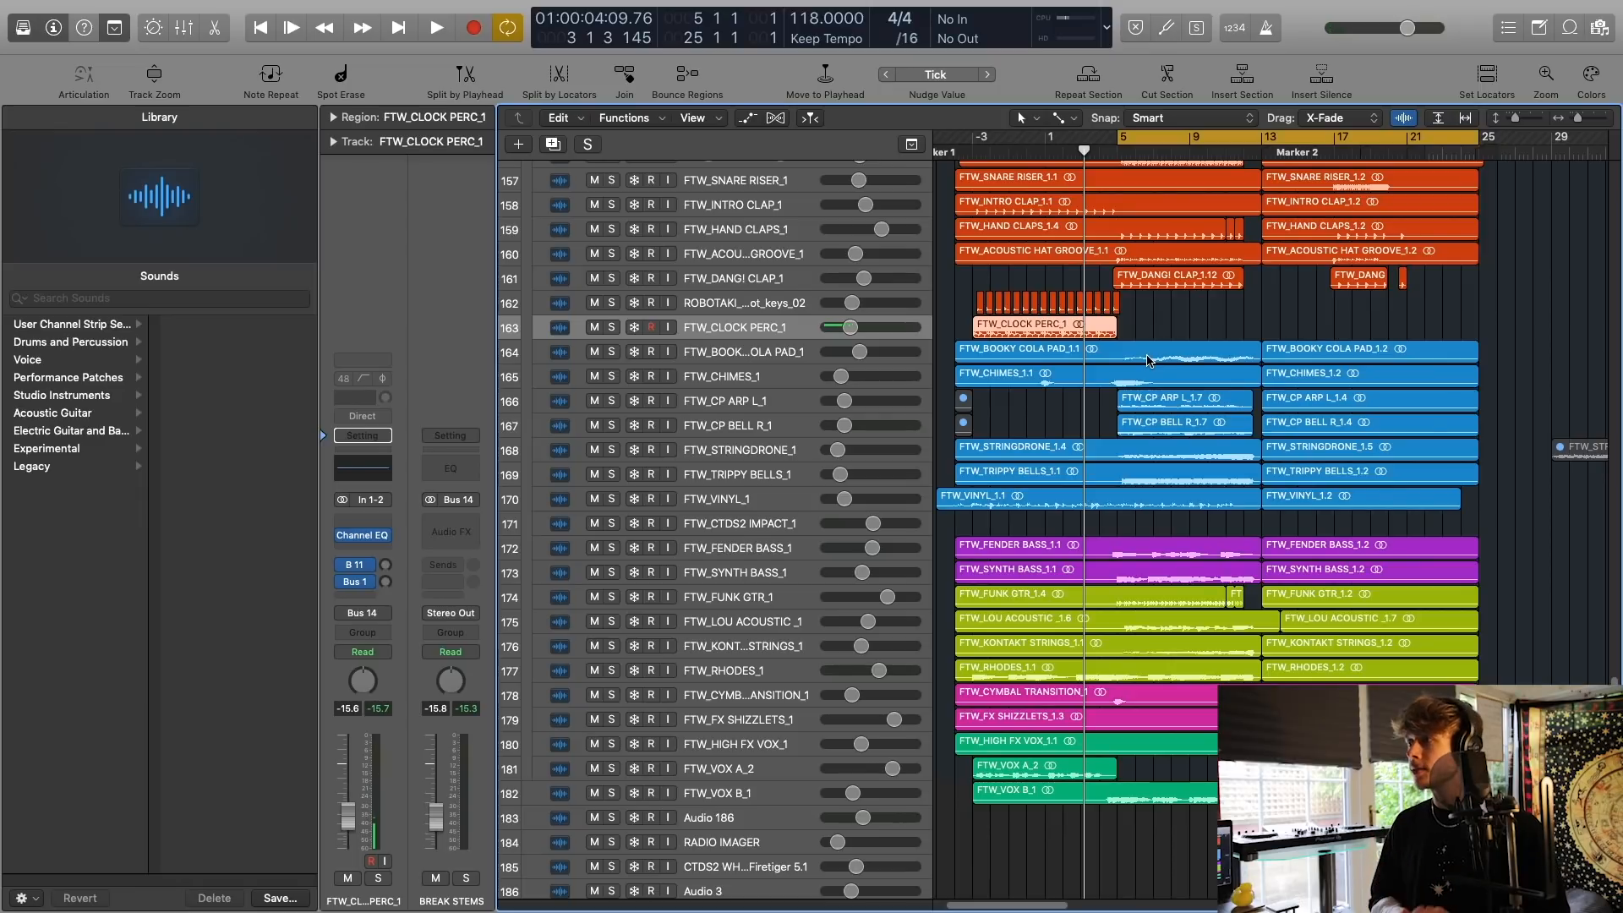
Select the FTW_FENDER BASS_1 track and solo it.
scroll(1090, 448, down, 3)
scroll(1089, 448, right, 2)
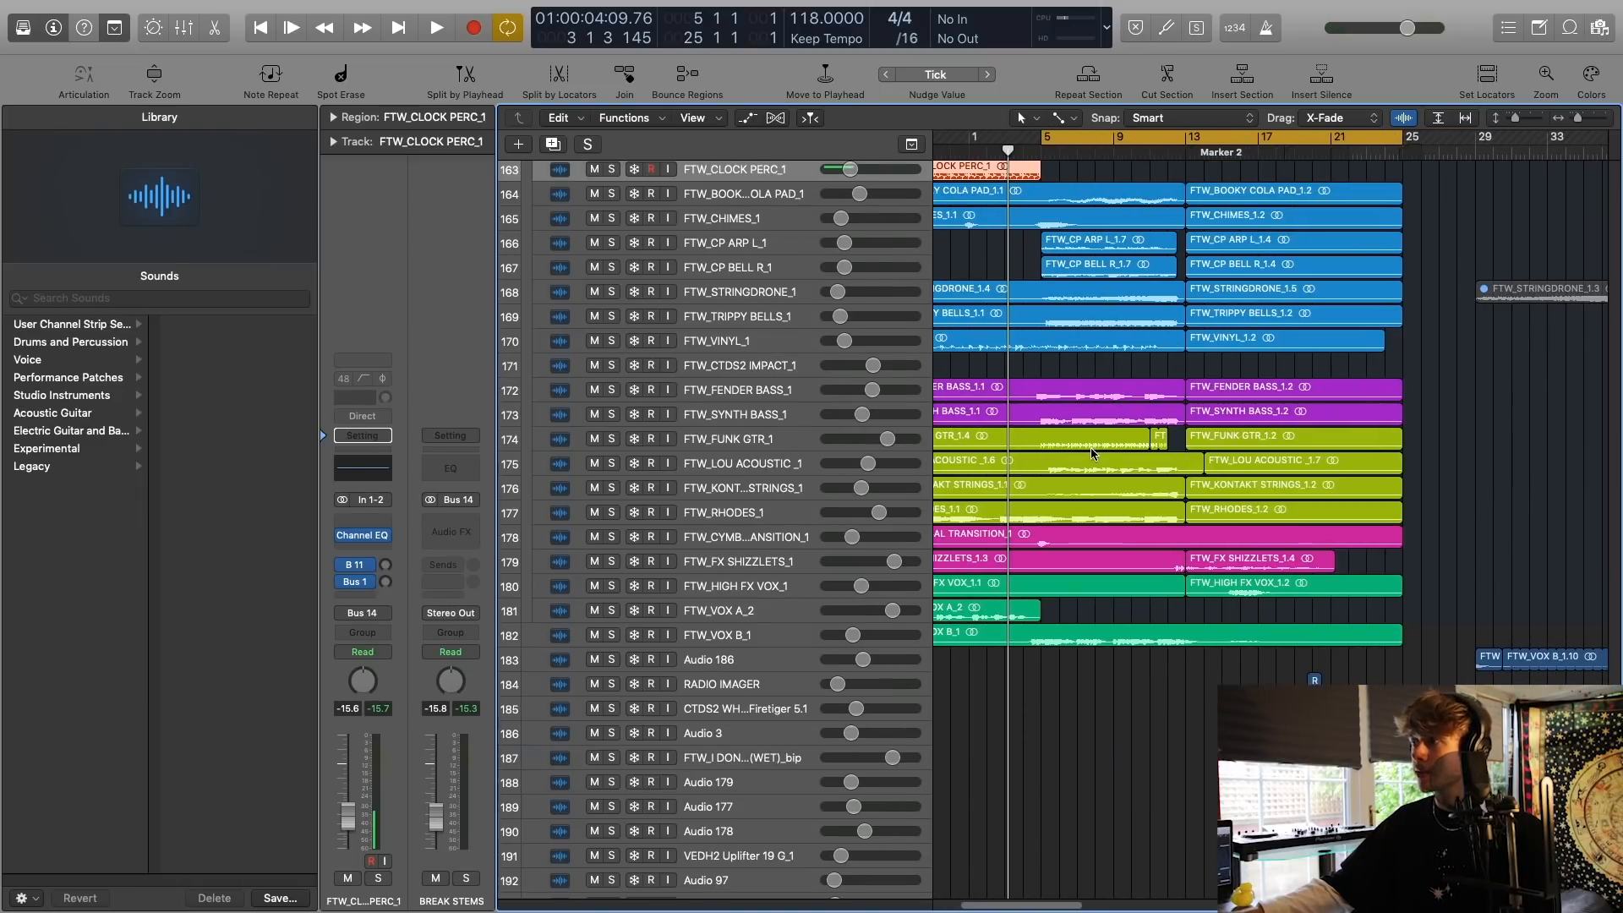
click(778, 390)
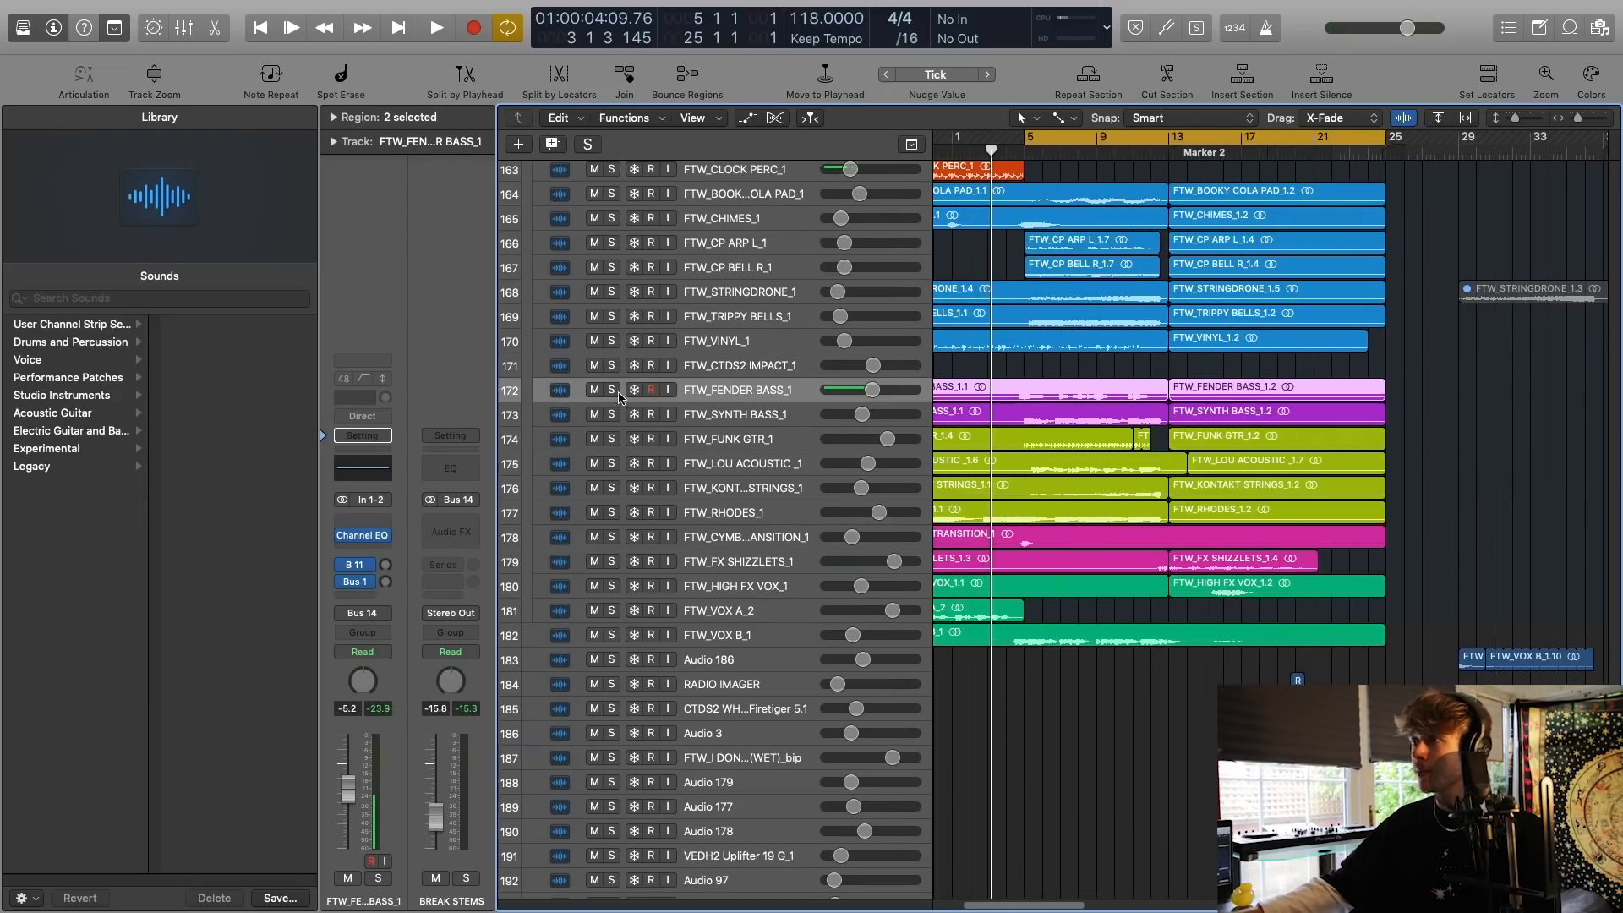
click(611, 390)
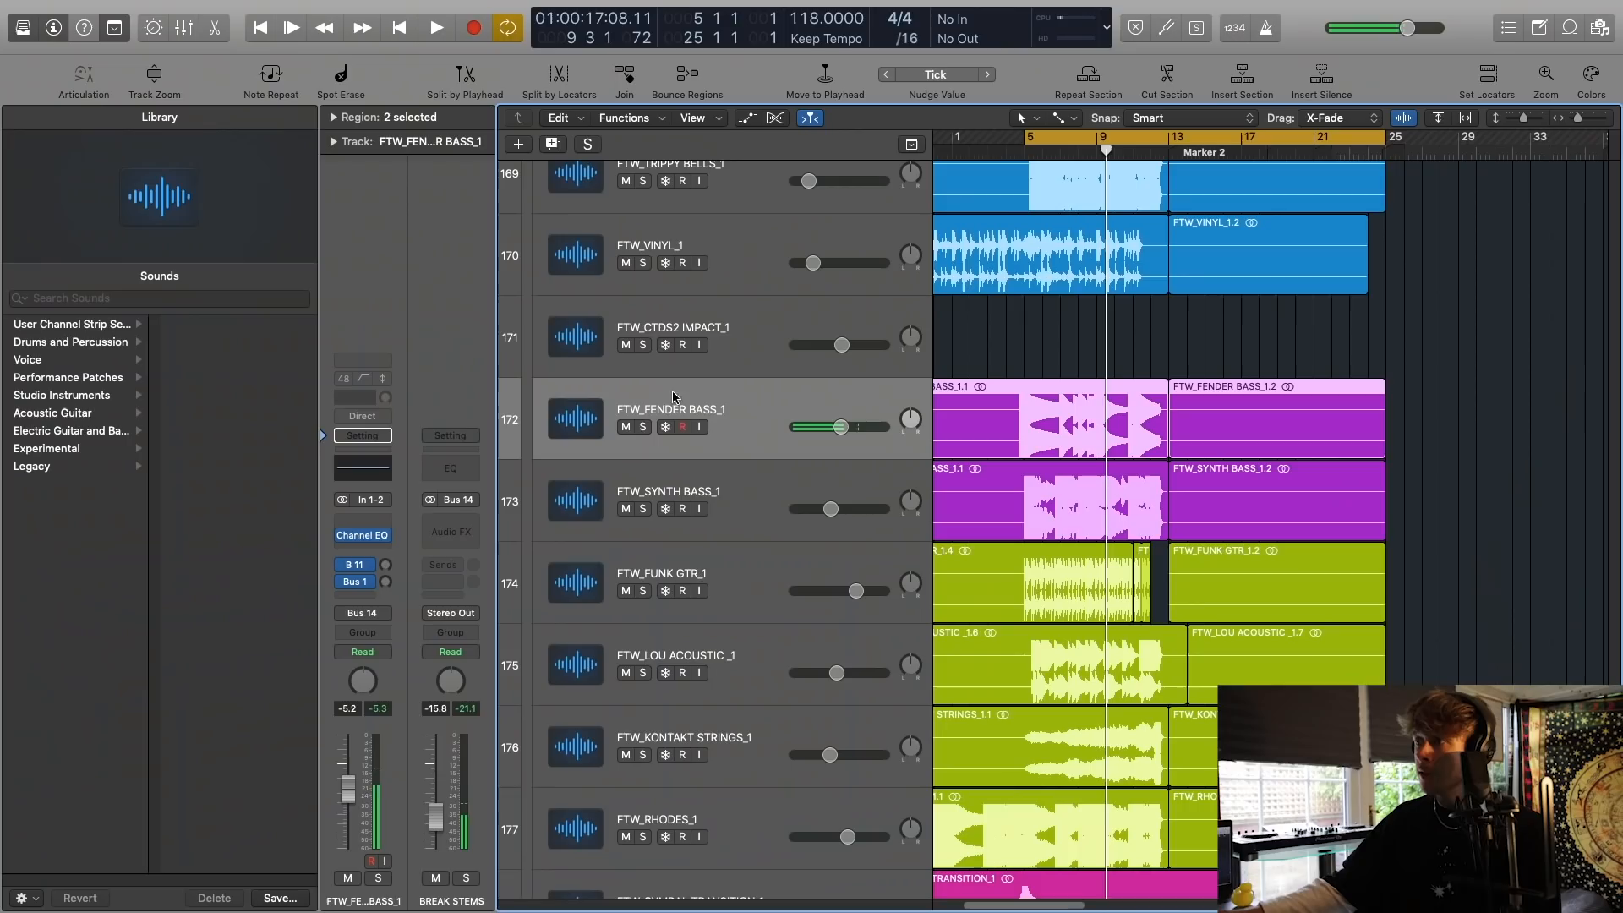
Solo the FTW_SYNTH BASS_1 track, play it from bar 5 with its waveform enlarged, and clear its solo.
click(764, 508)
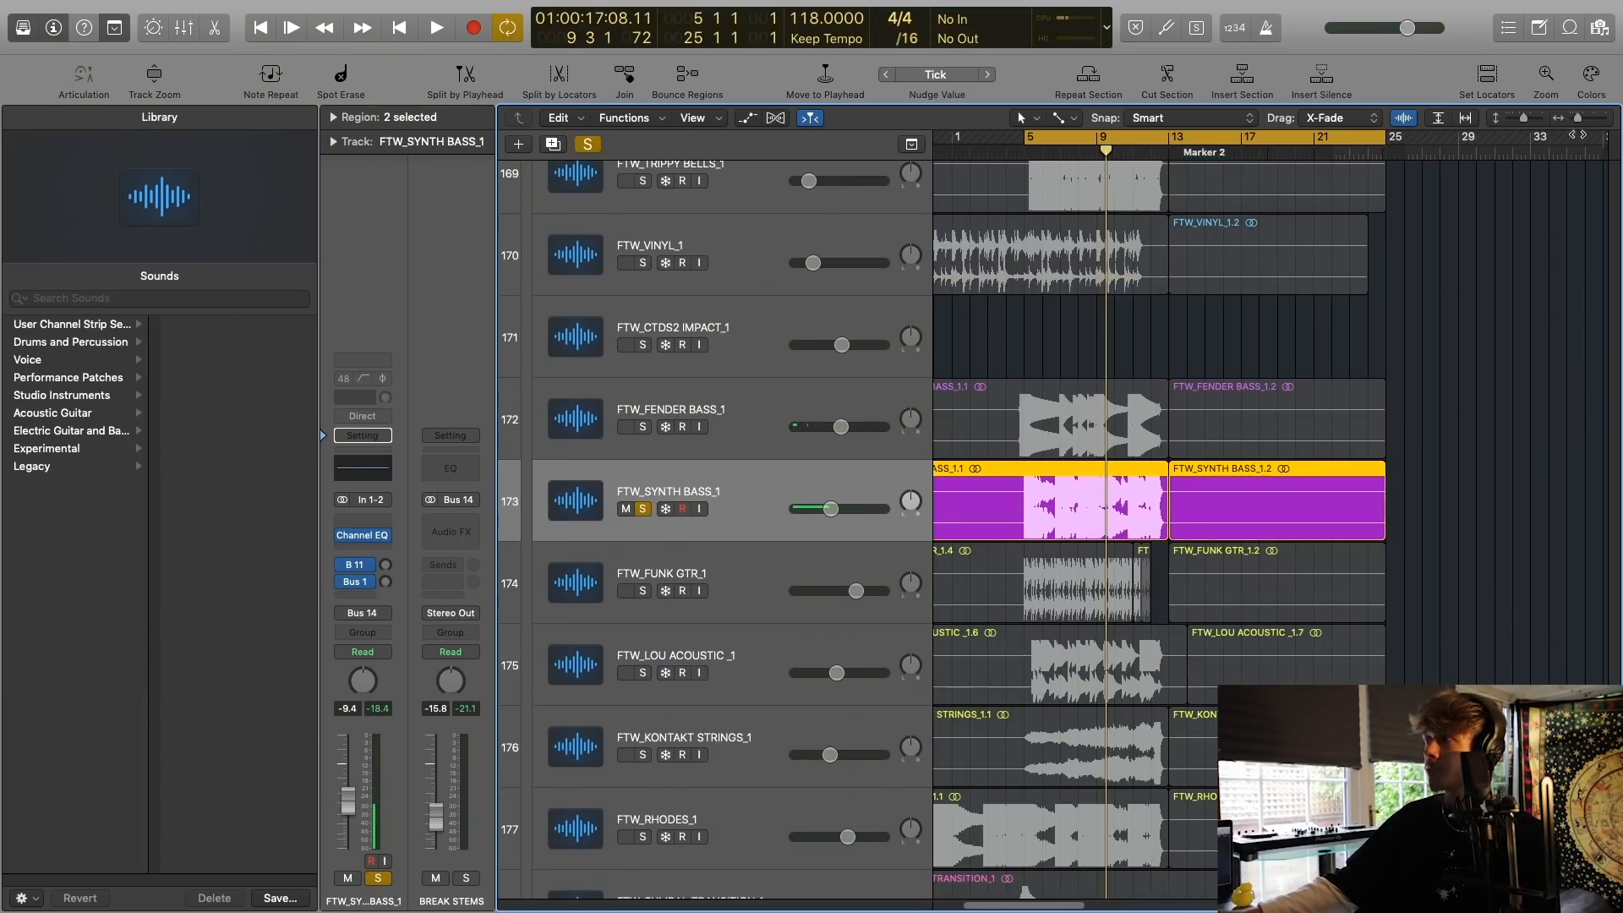
drag(1578, 118, 1583, 118)
key(space)
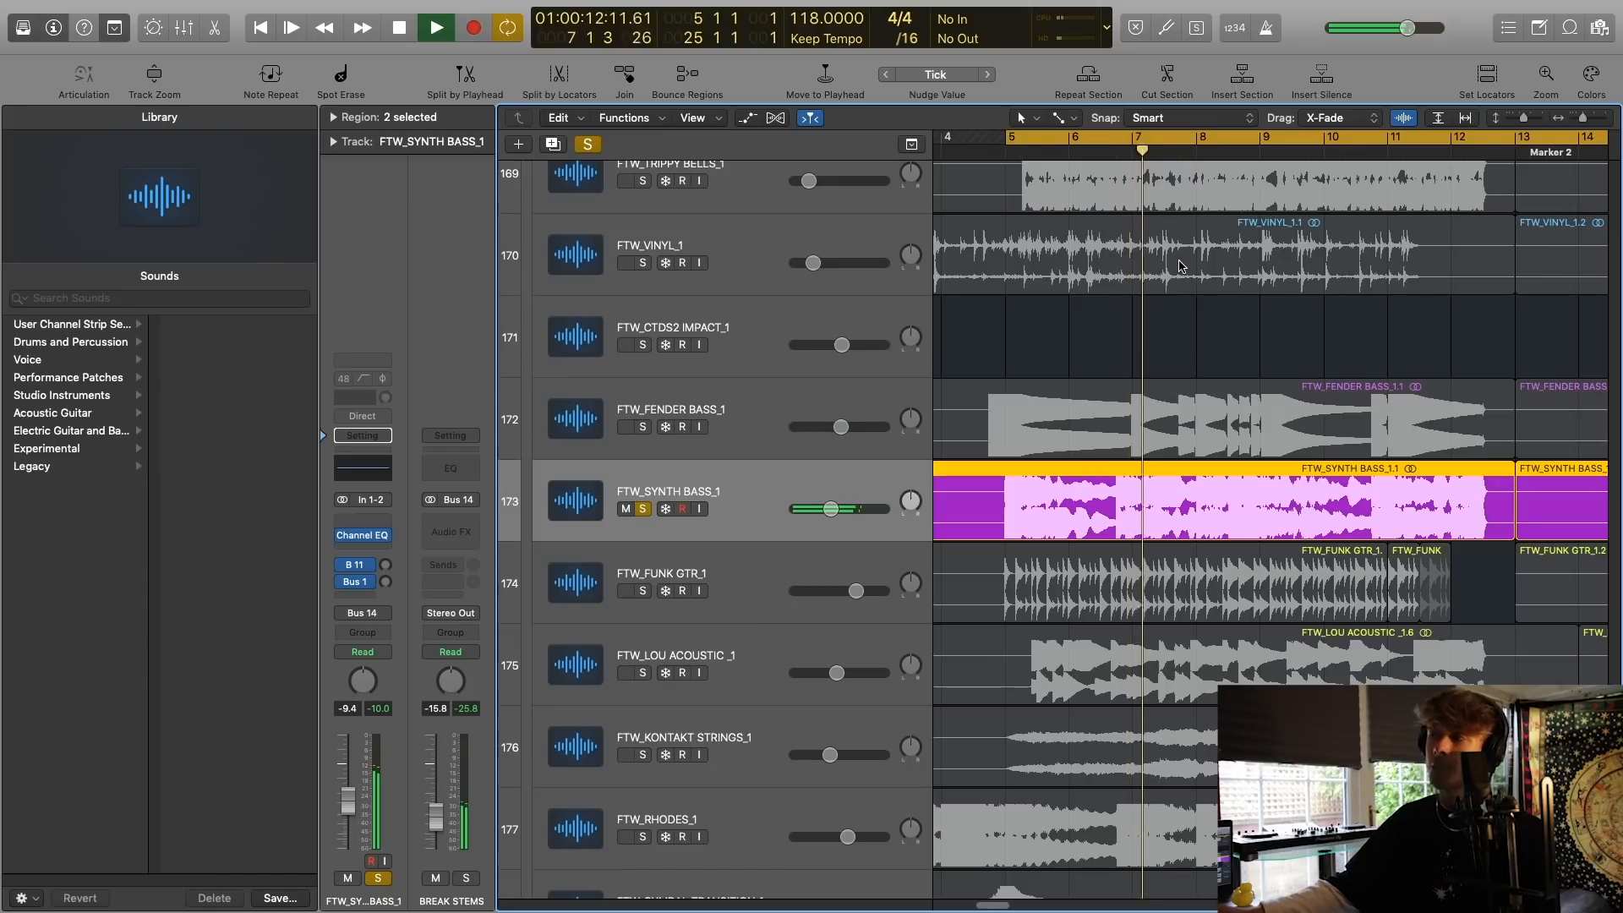
key(space)
click(642, 509)
Select and solo the FTW_FUNK GTR_1 track and listen to it from bar 5.
click(575, 582)
key(s)
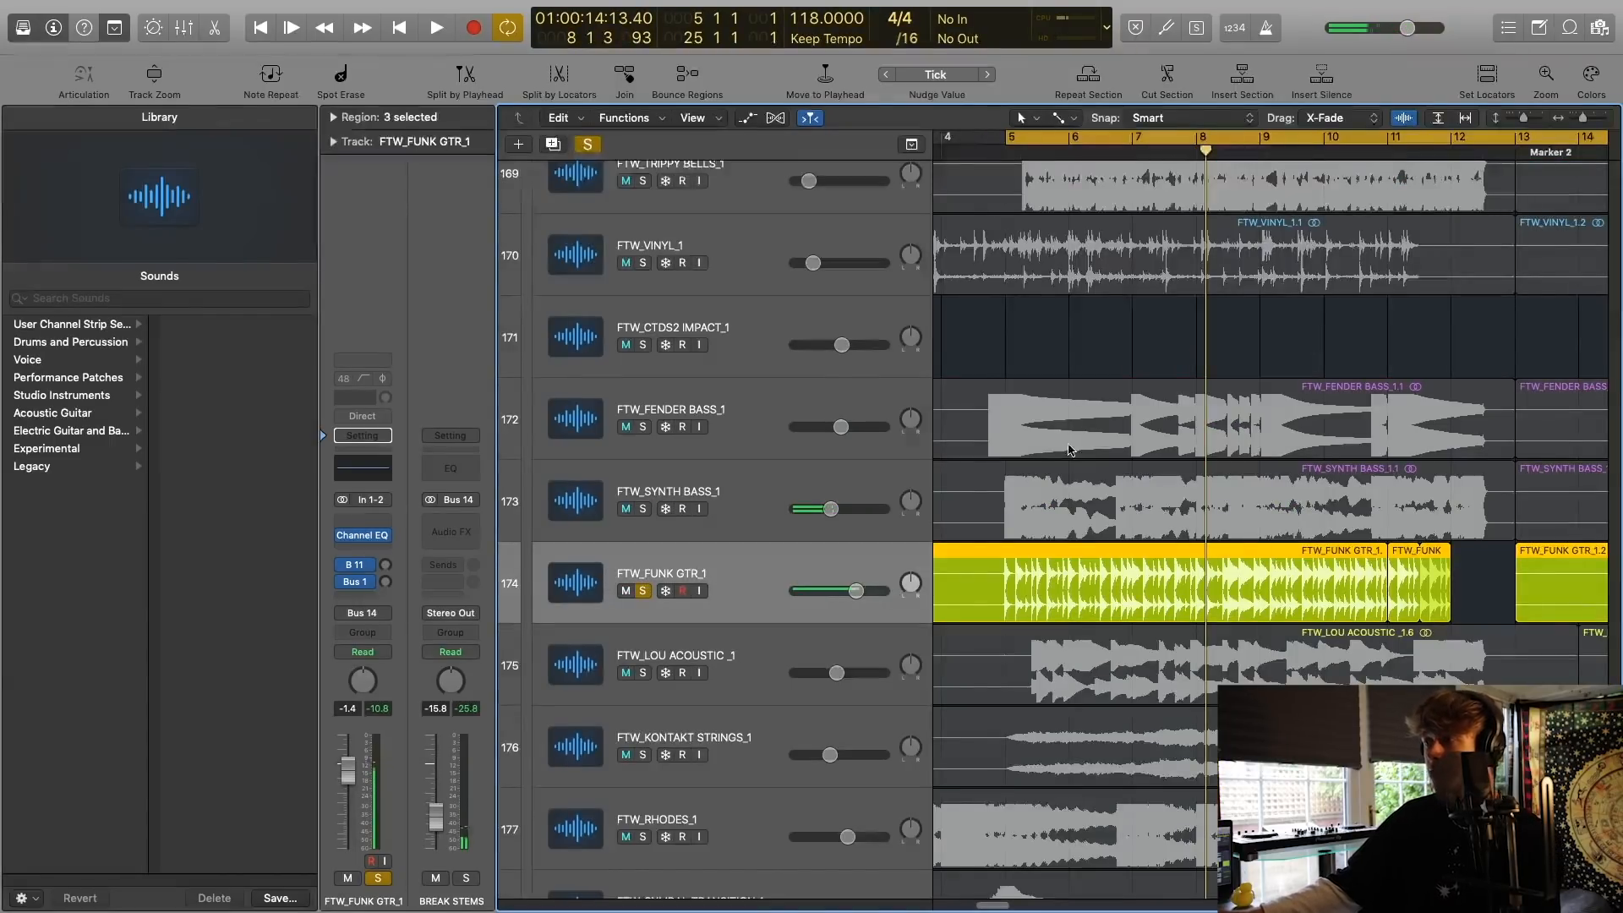
scroll(1059, 460, down, 3)
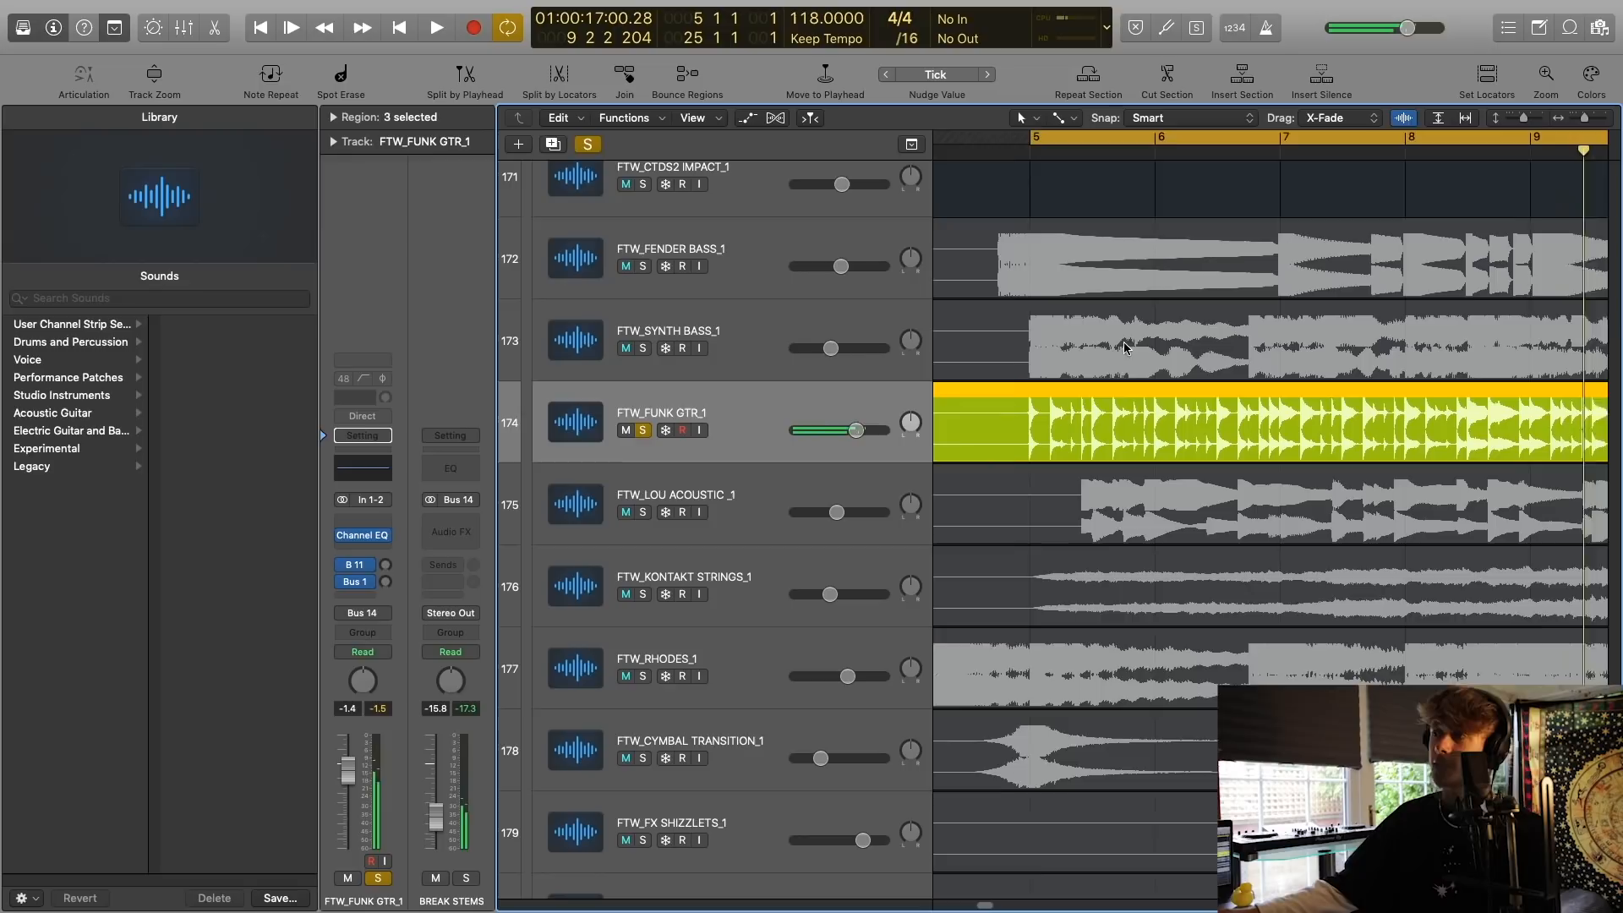
Solo the FTW_LOU ACOUSTIC_1 track, play it from bar 5 and clear its solo.
click(642, 512)
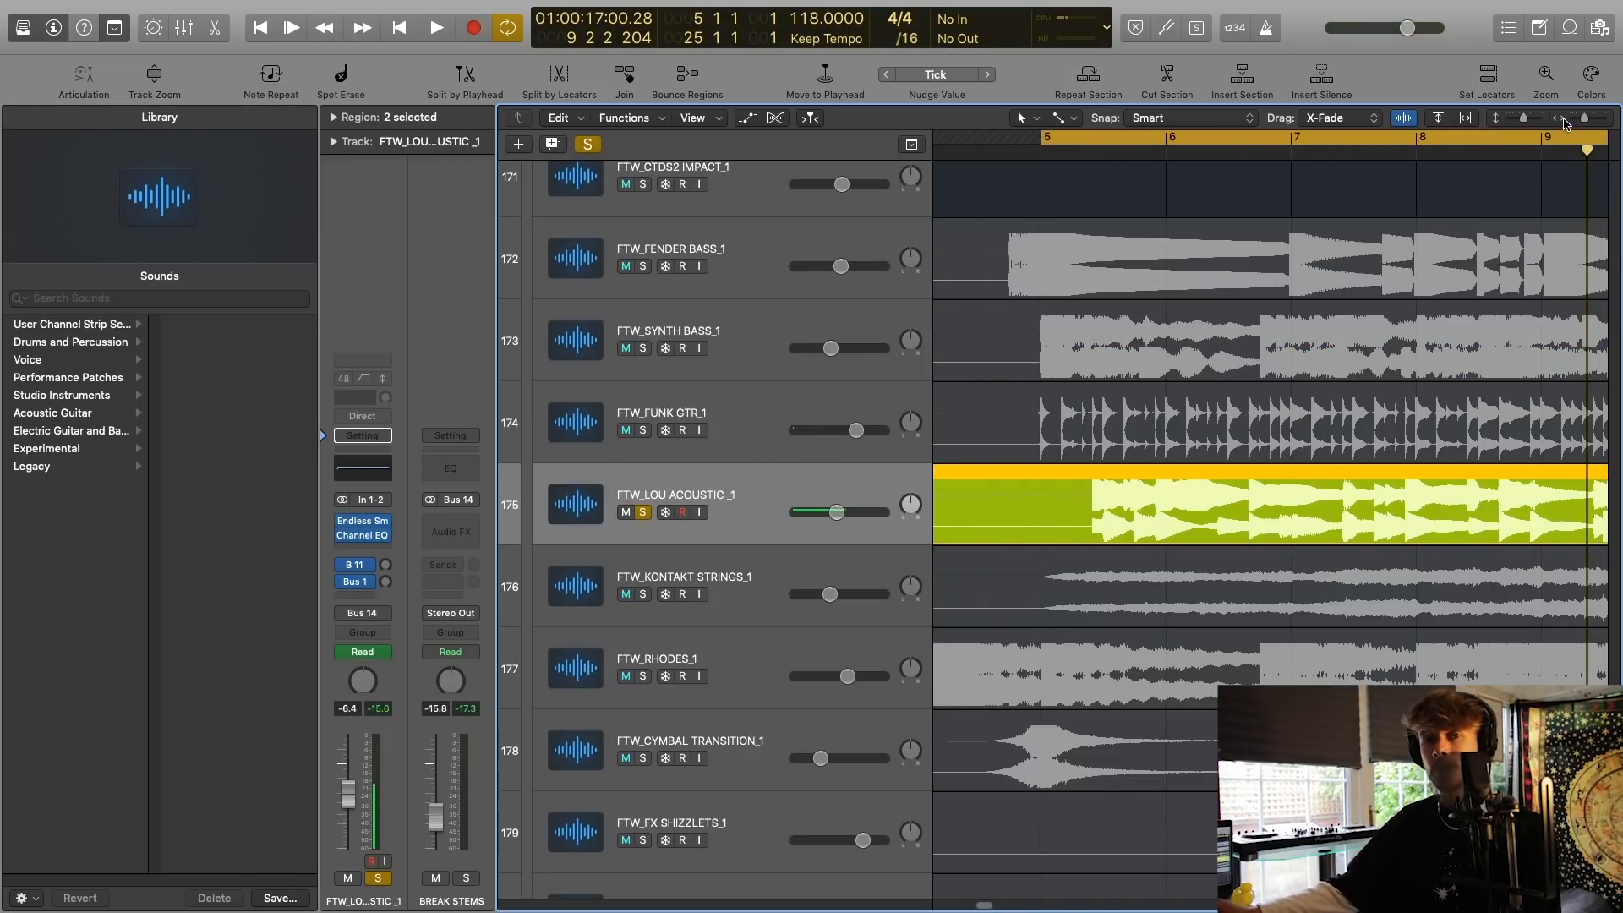
key(space)
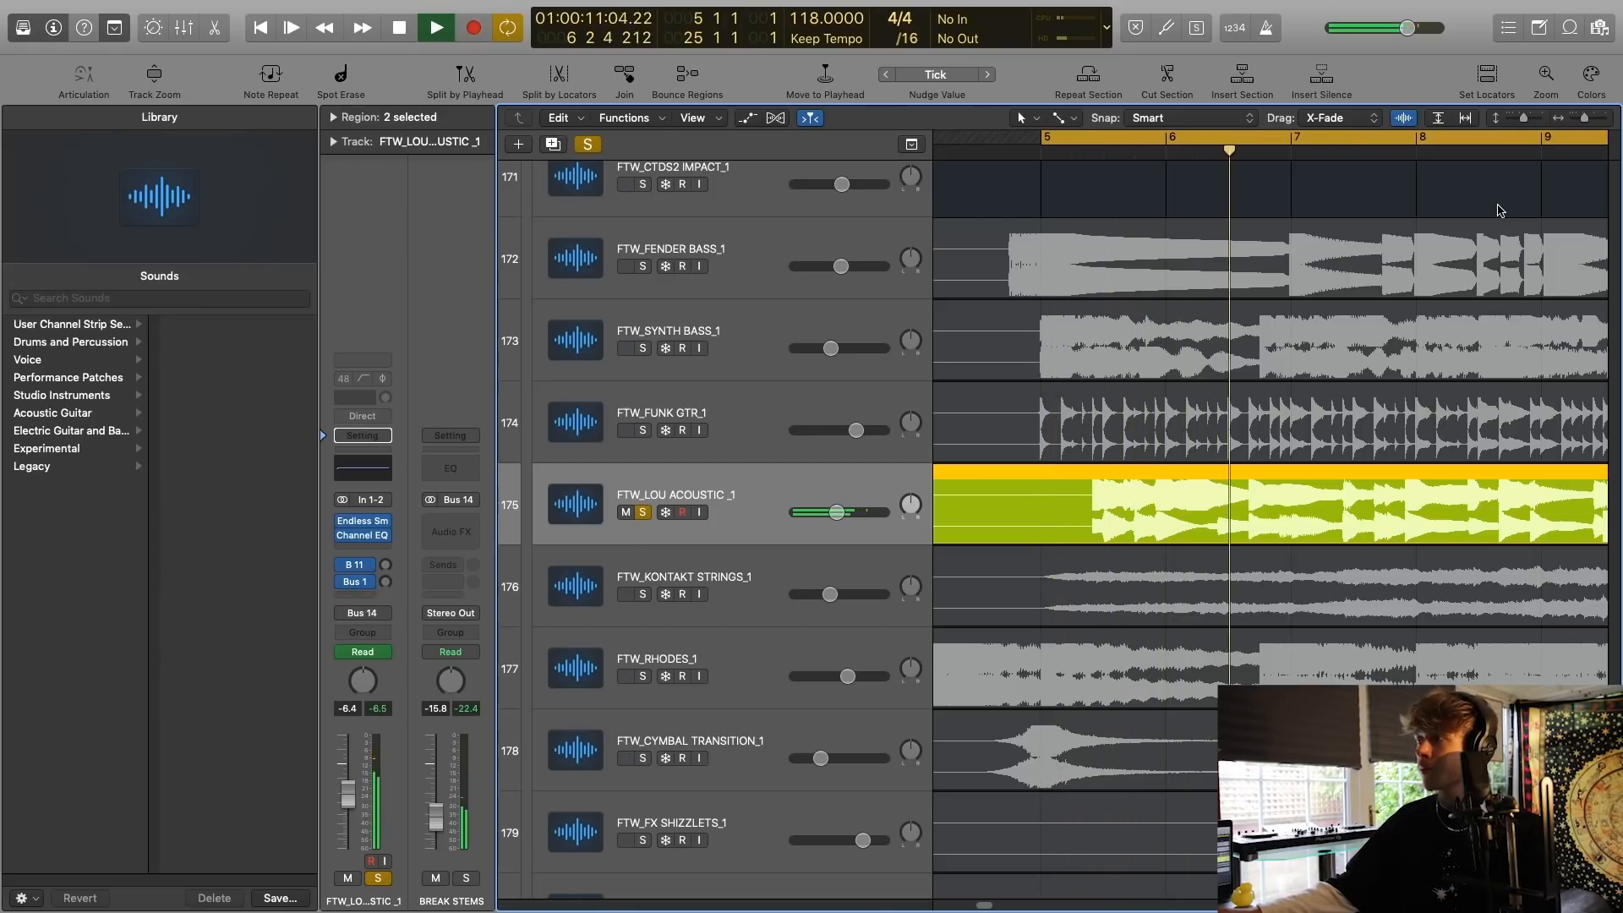
drag(1589, 120, 1585, 120)
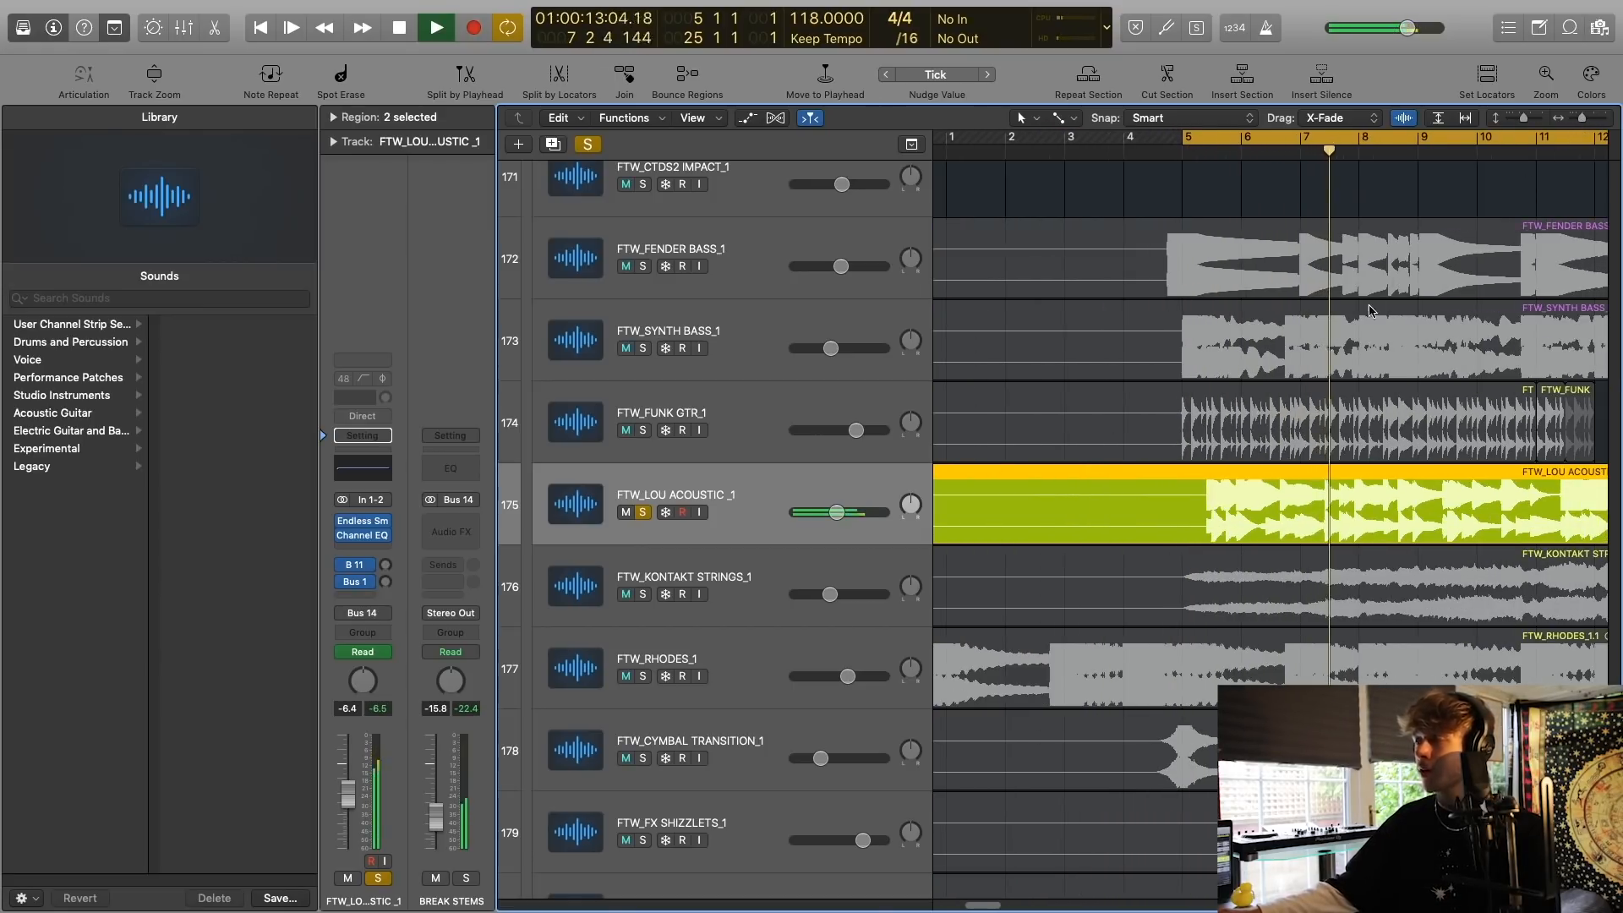
scroll(1373, 311, right, 3)
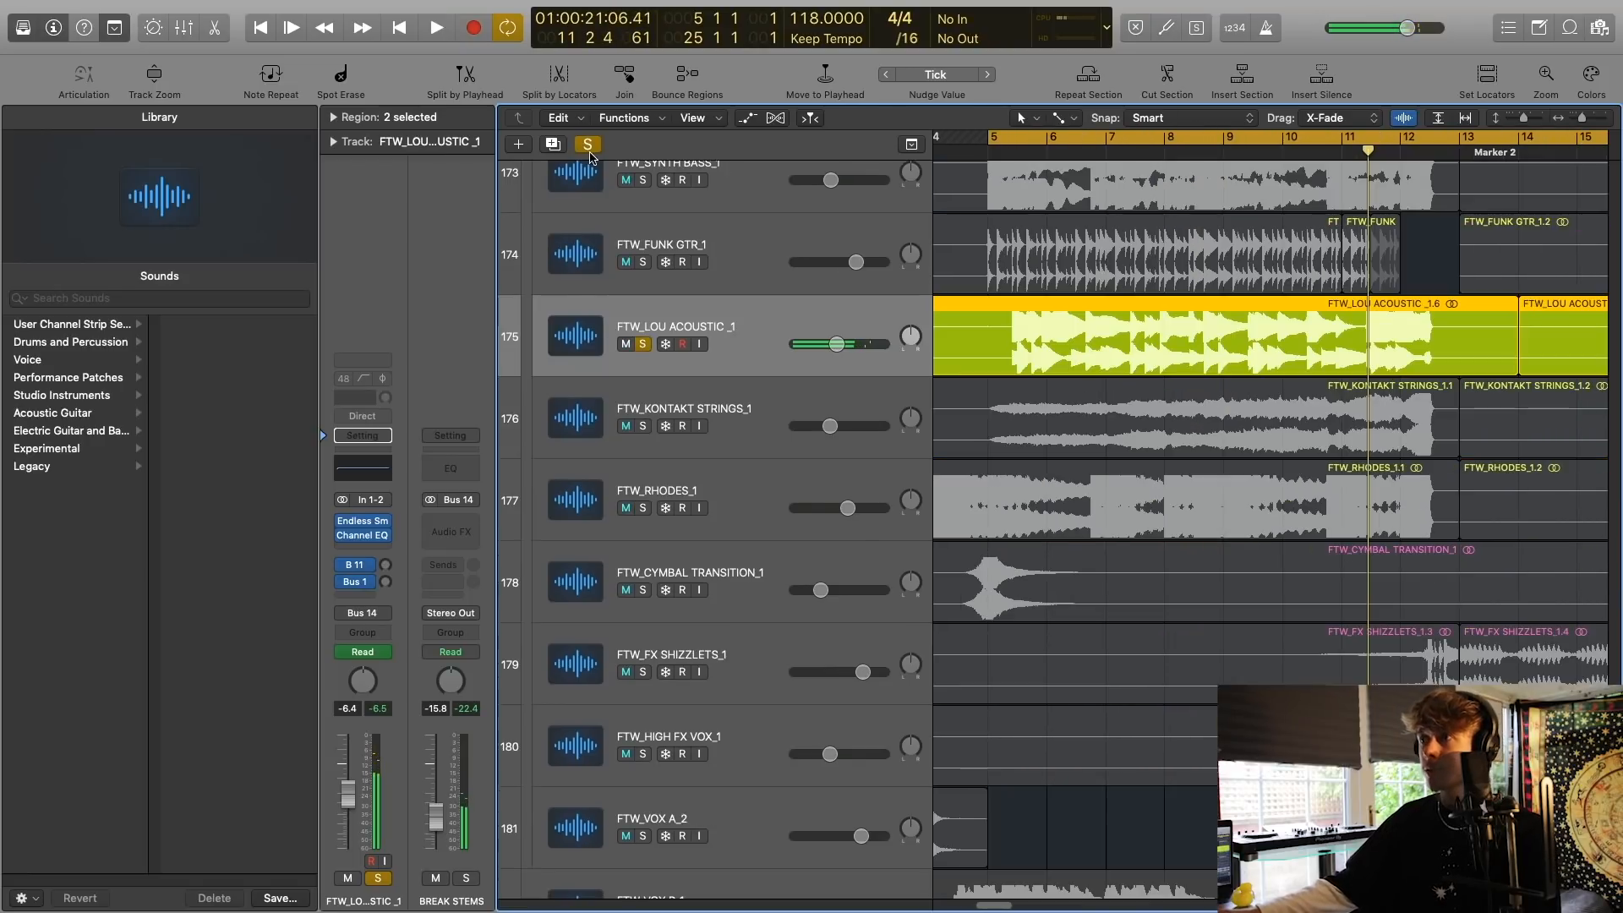
key(s)
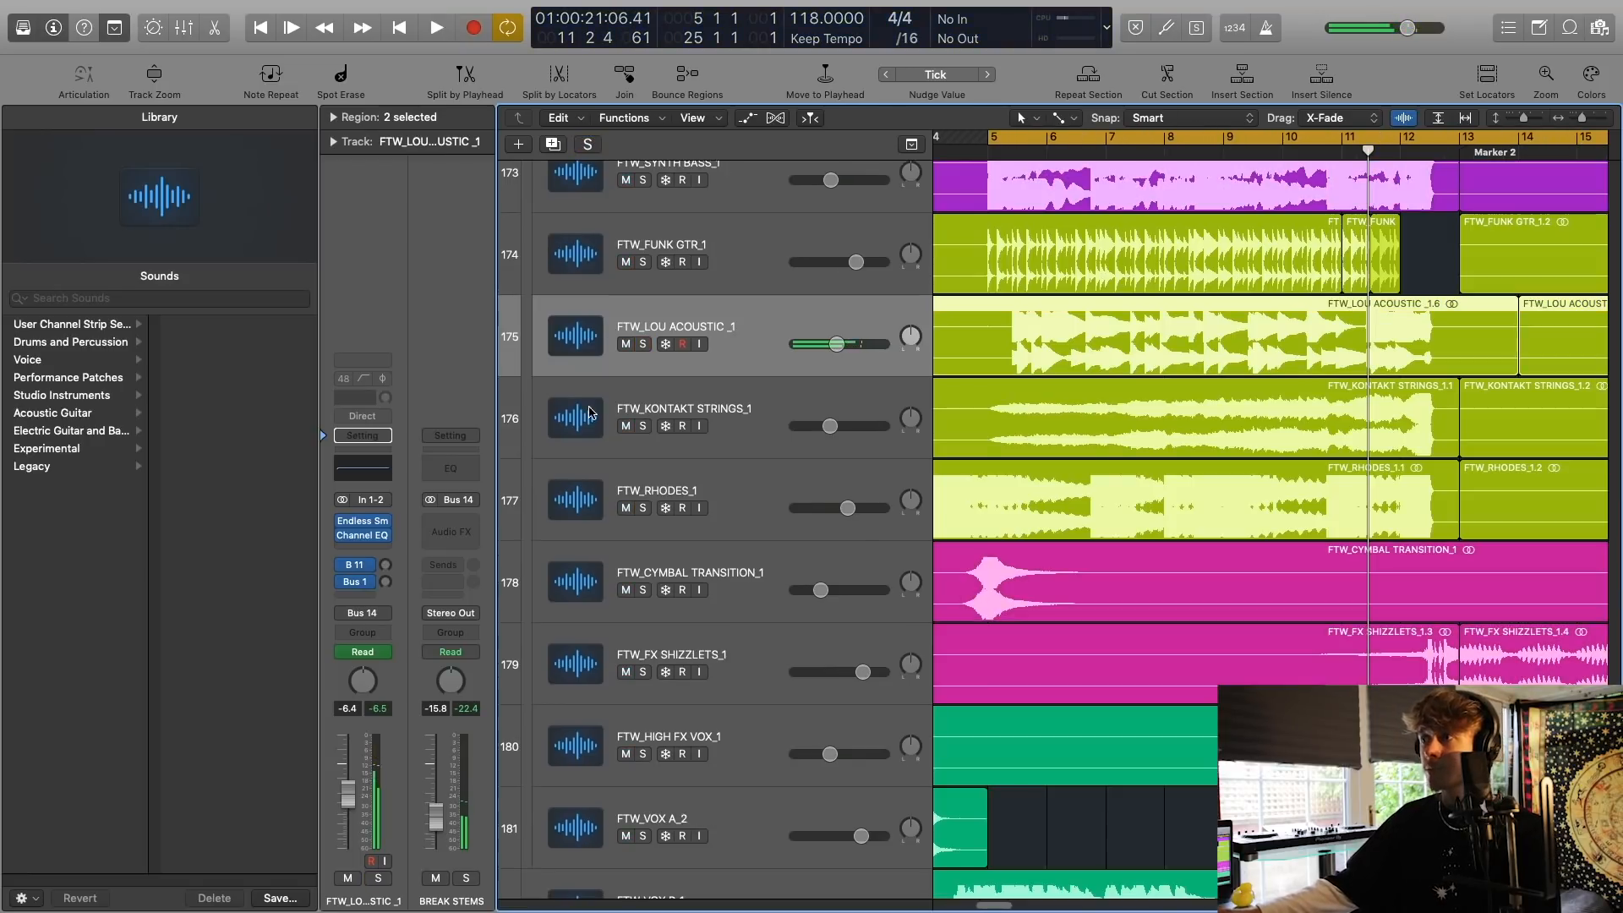
Select and solo the FTW_KONTAKT STRINGS_1 track and listen to it from bar 5.
click(651, 437)
click(642, 426)
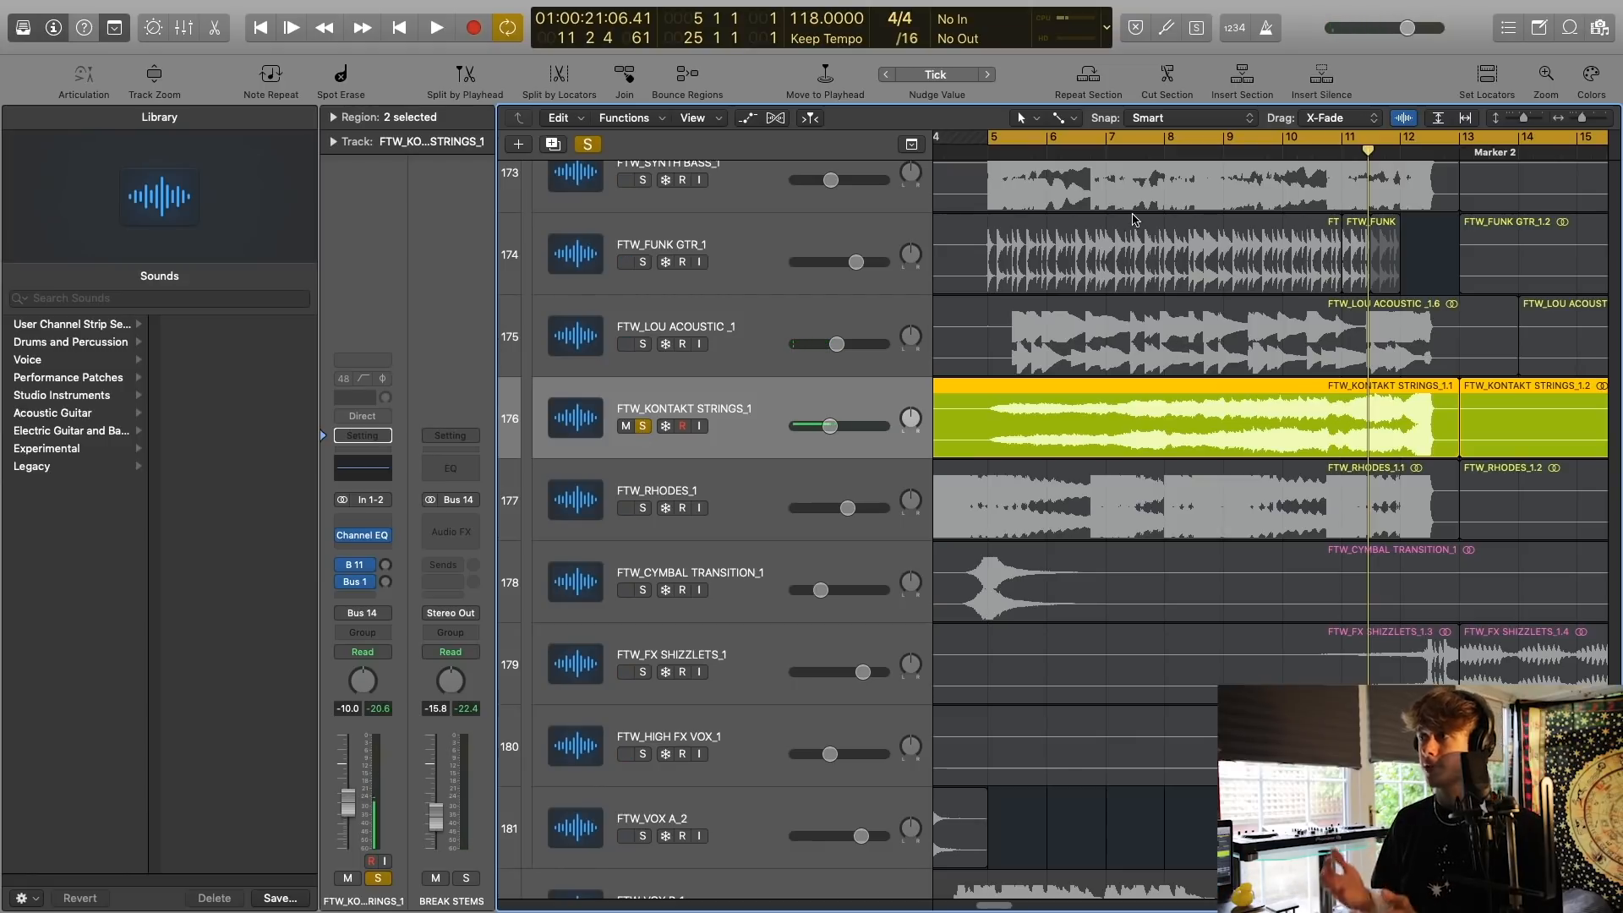
key(space)
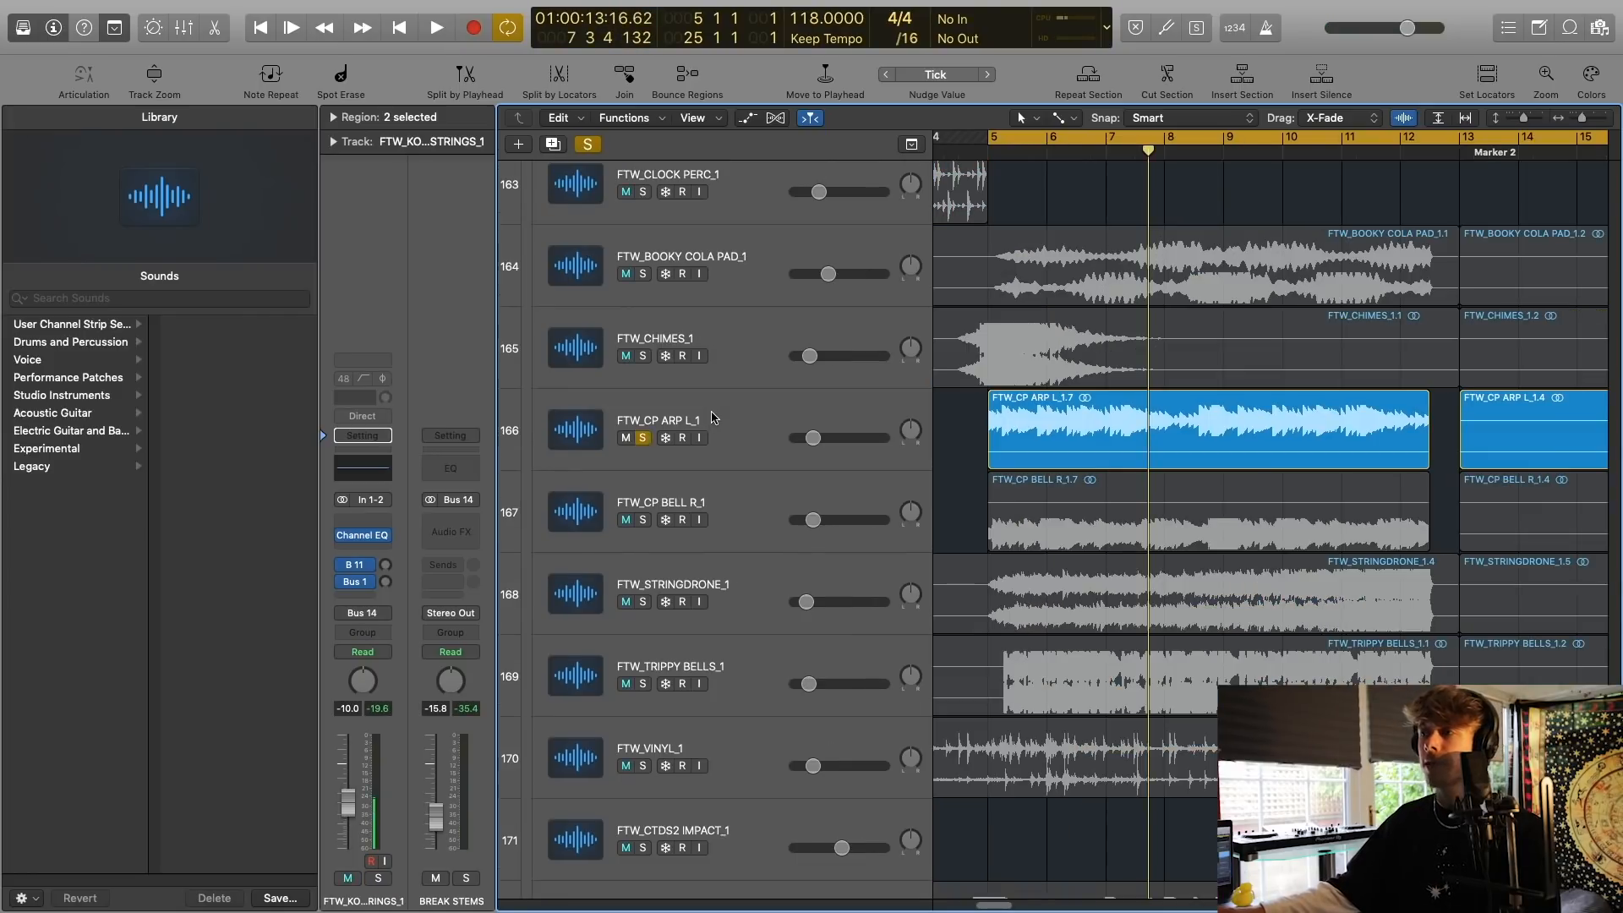
click(712, 417)
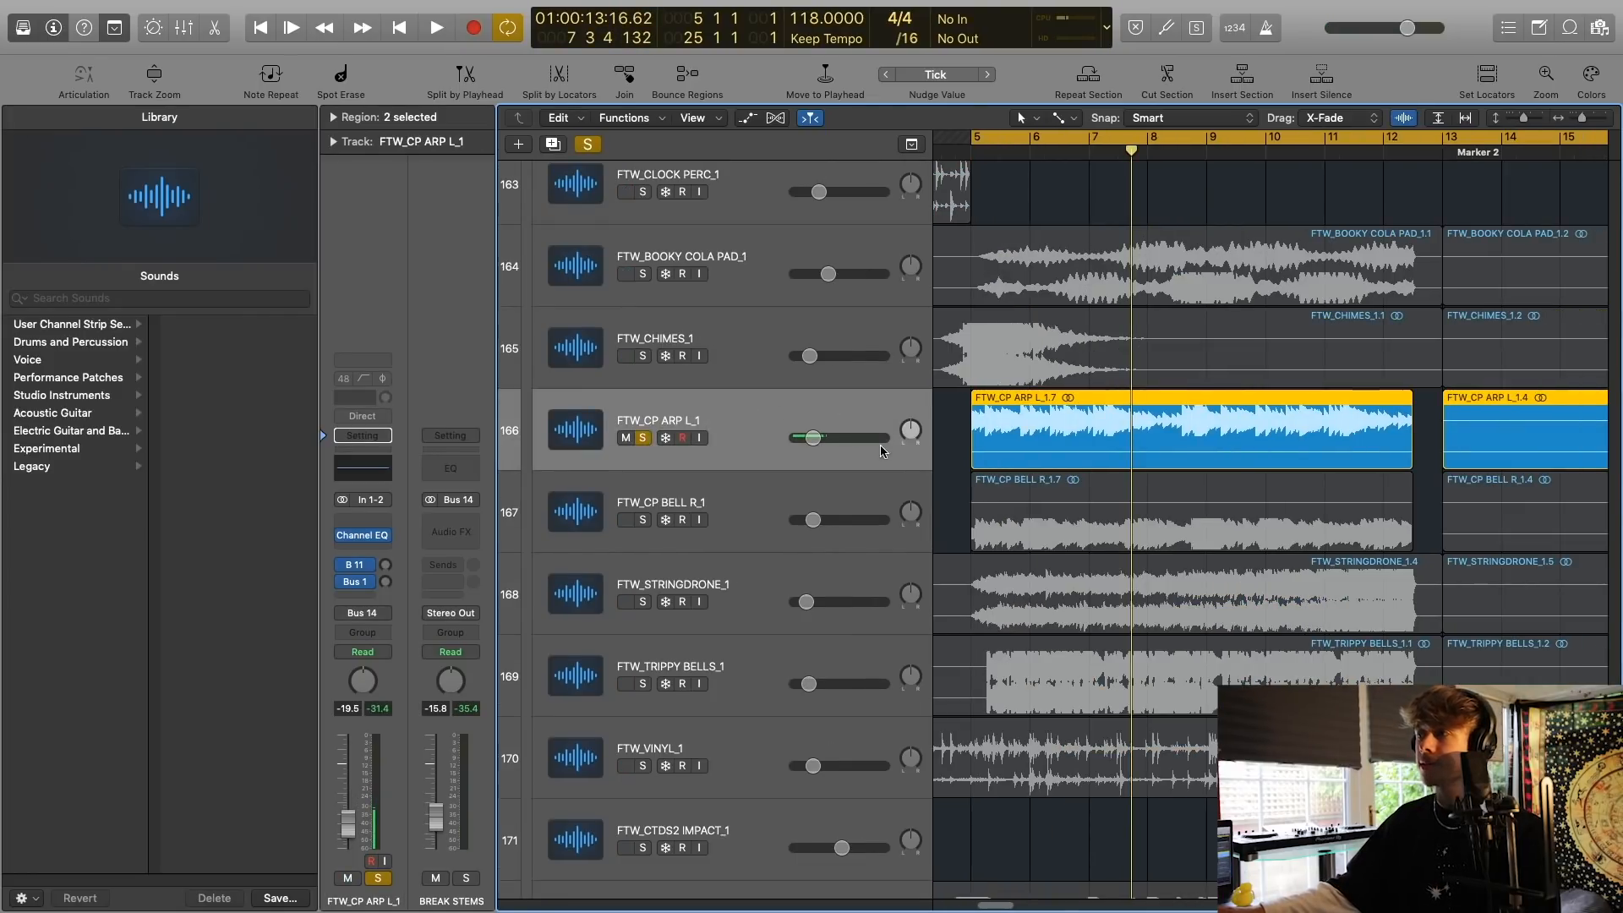
Solo the FTW_CP BELL R_1 track together with FTW_CP ARP L_1 and play both from bar 5.
click(643, 520)
scroll(760, 490, left, 3)
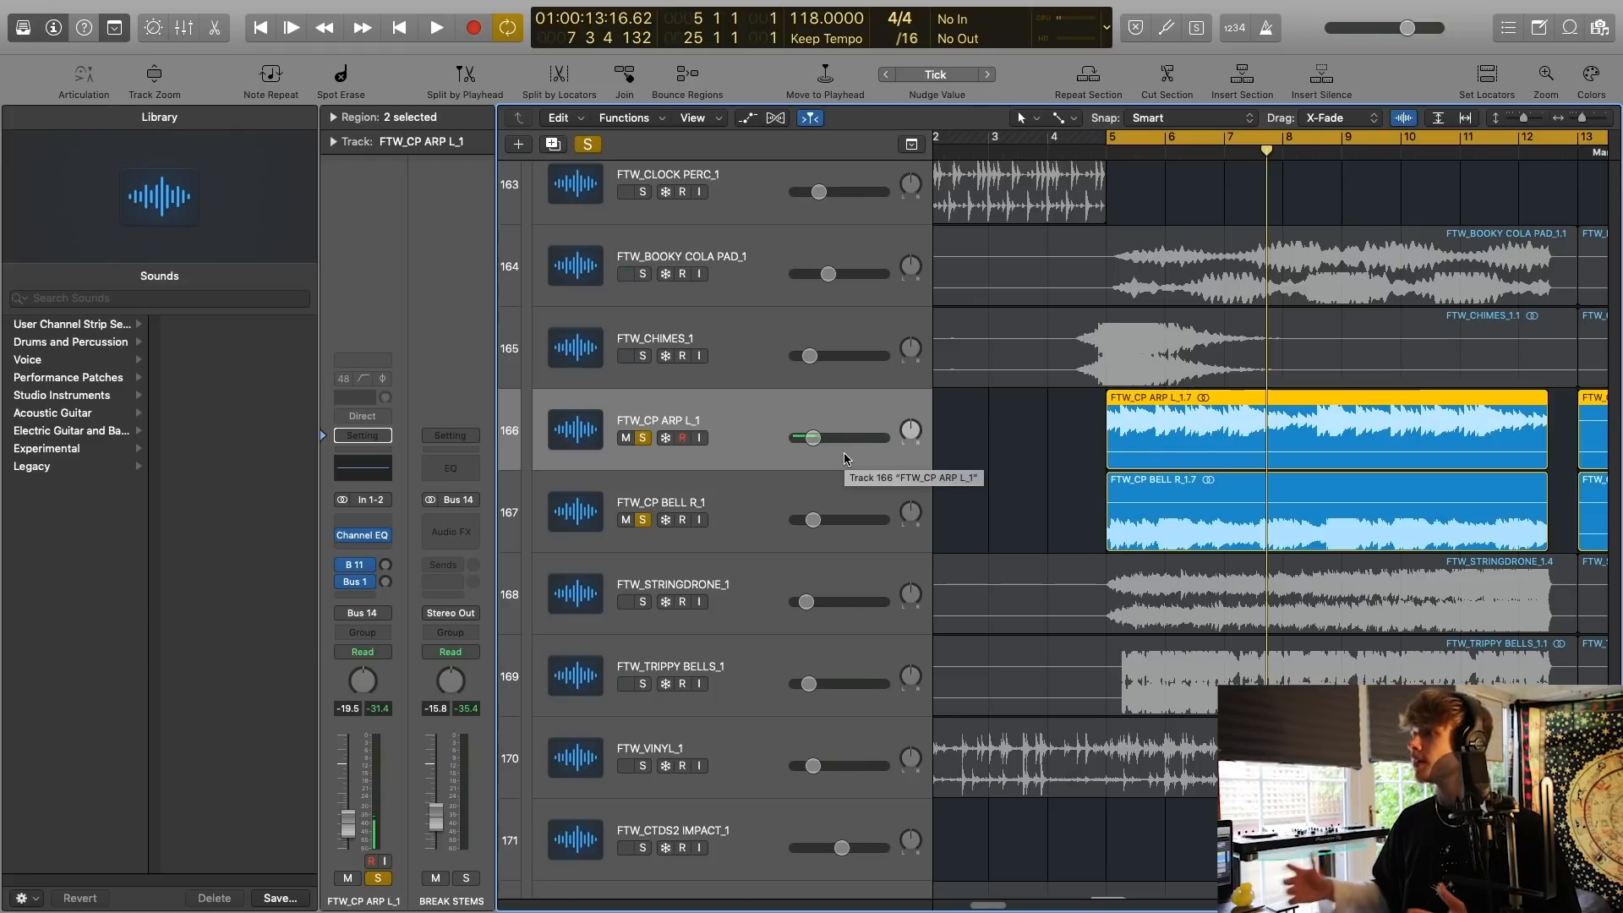
click(759, 495)
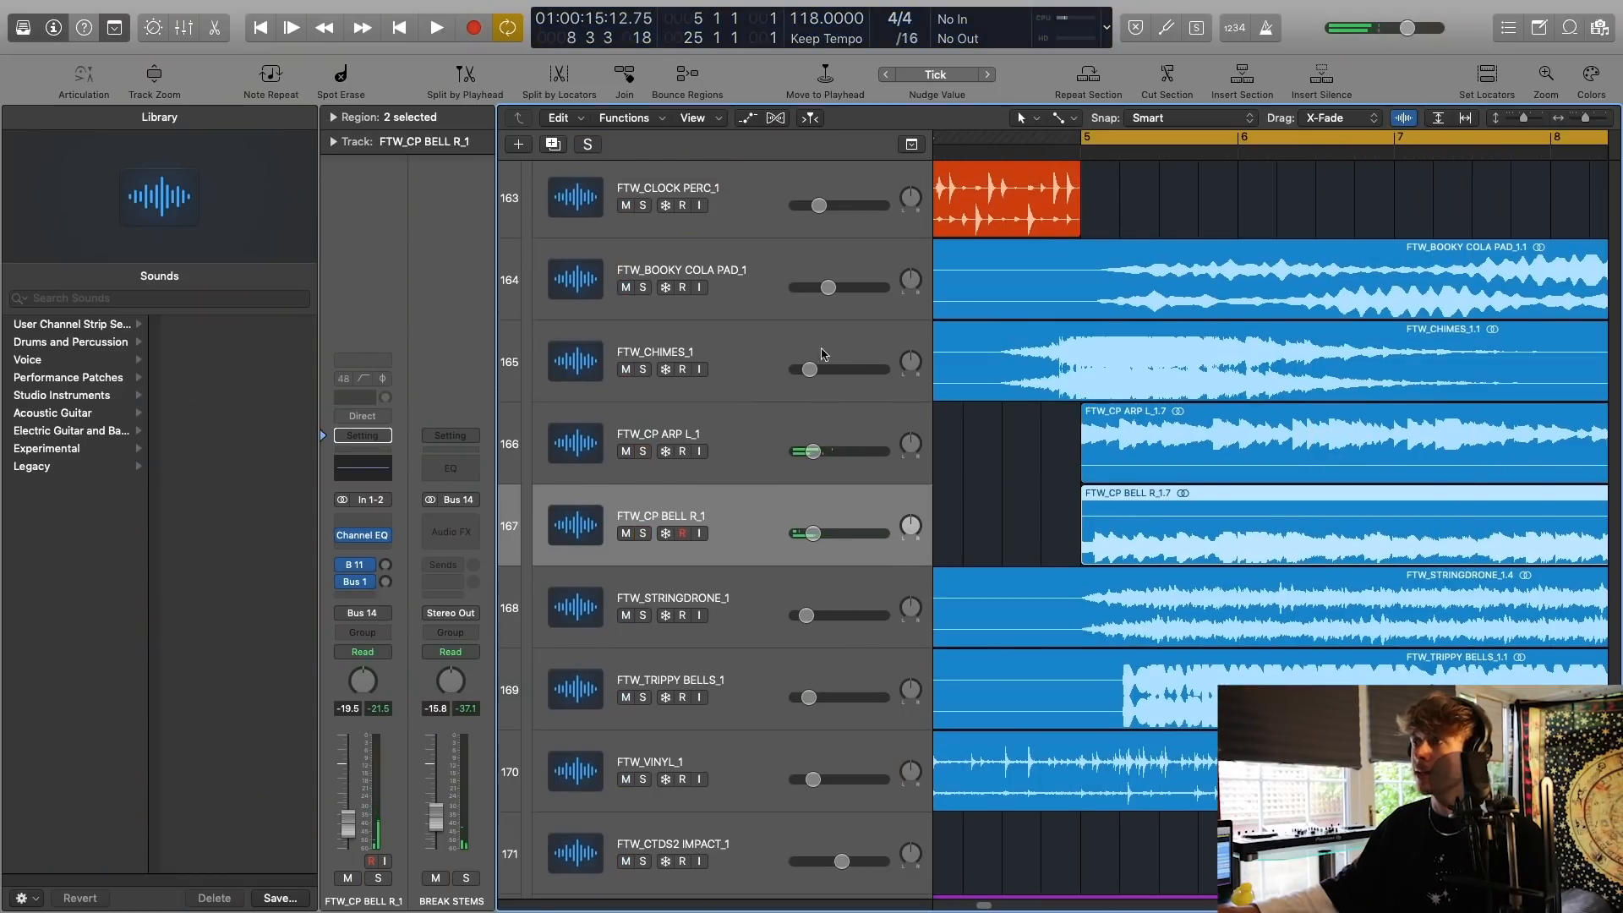
Select and solo the FTW_BOOKY COLA PAD_1 track and play it from bar 5 with its waveform enlarged.
click(590, 293)
click(642, 289)
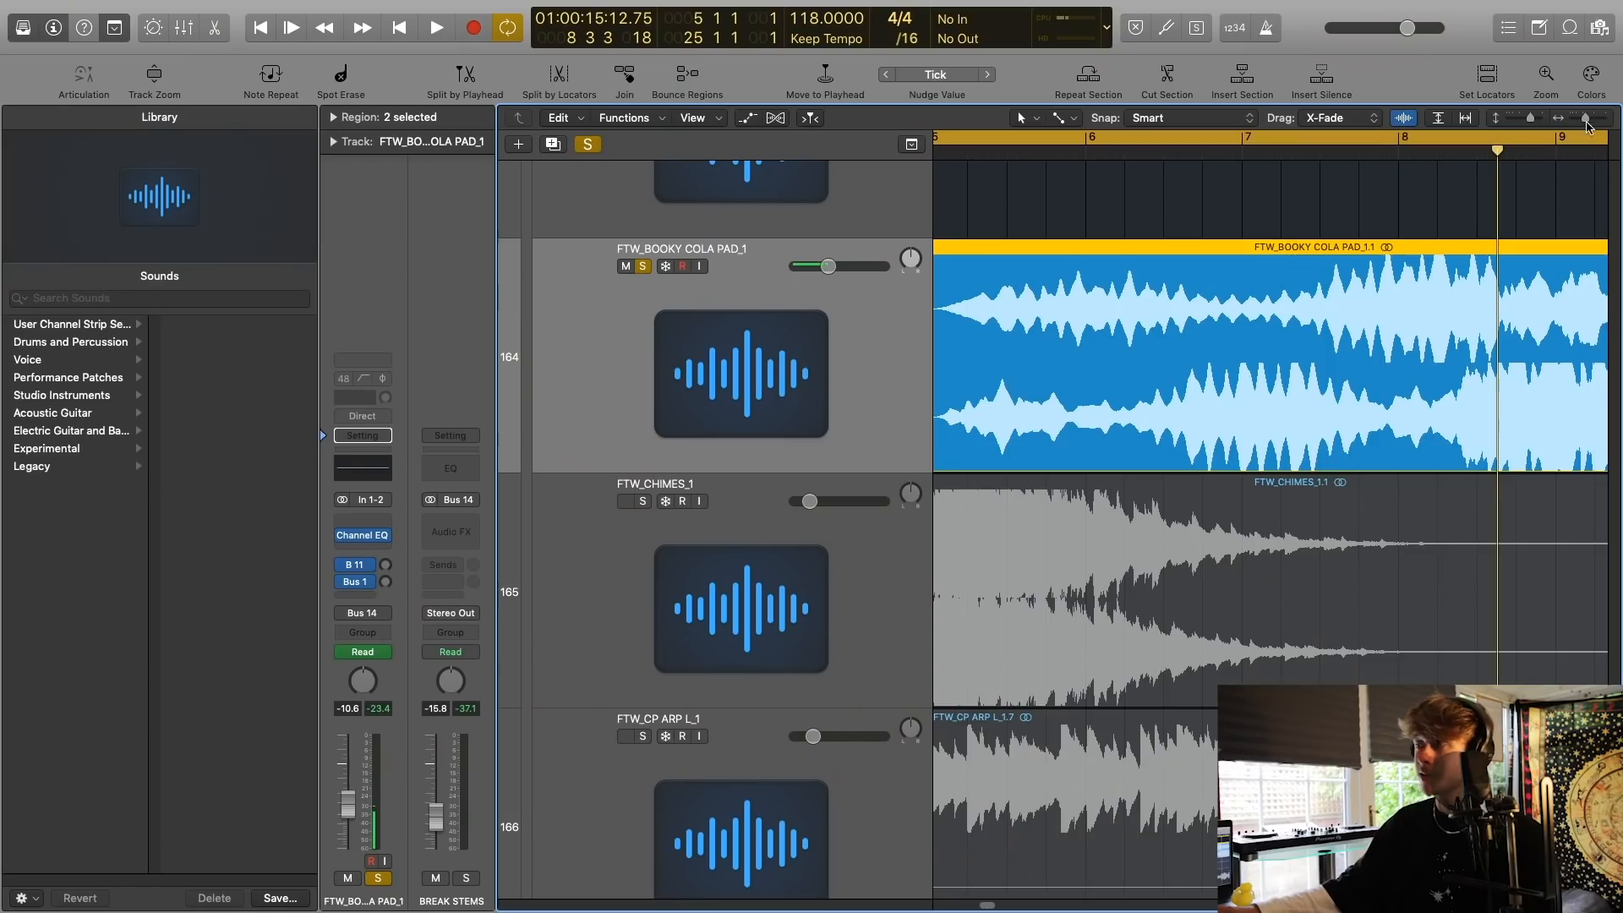
key(space)
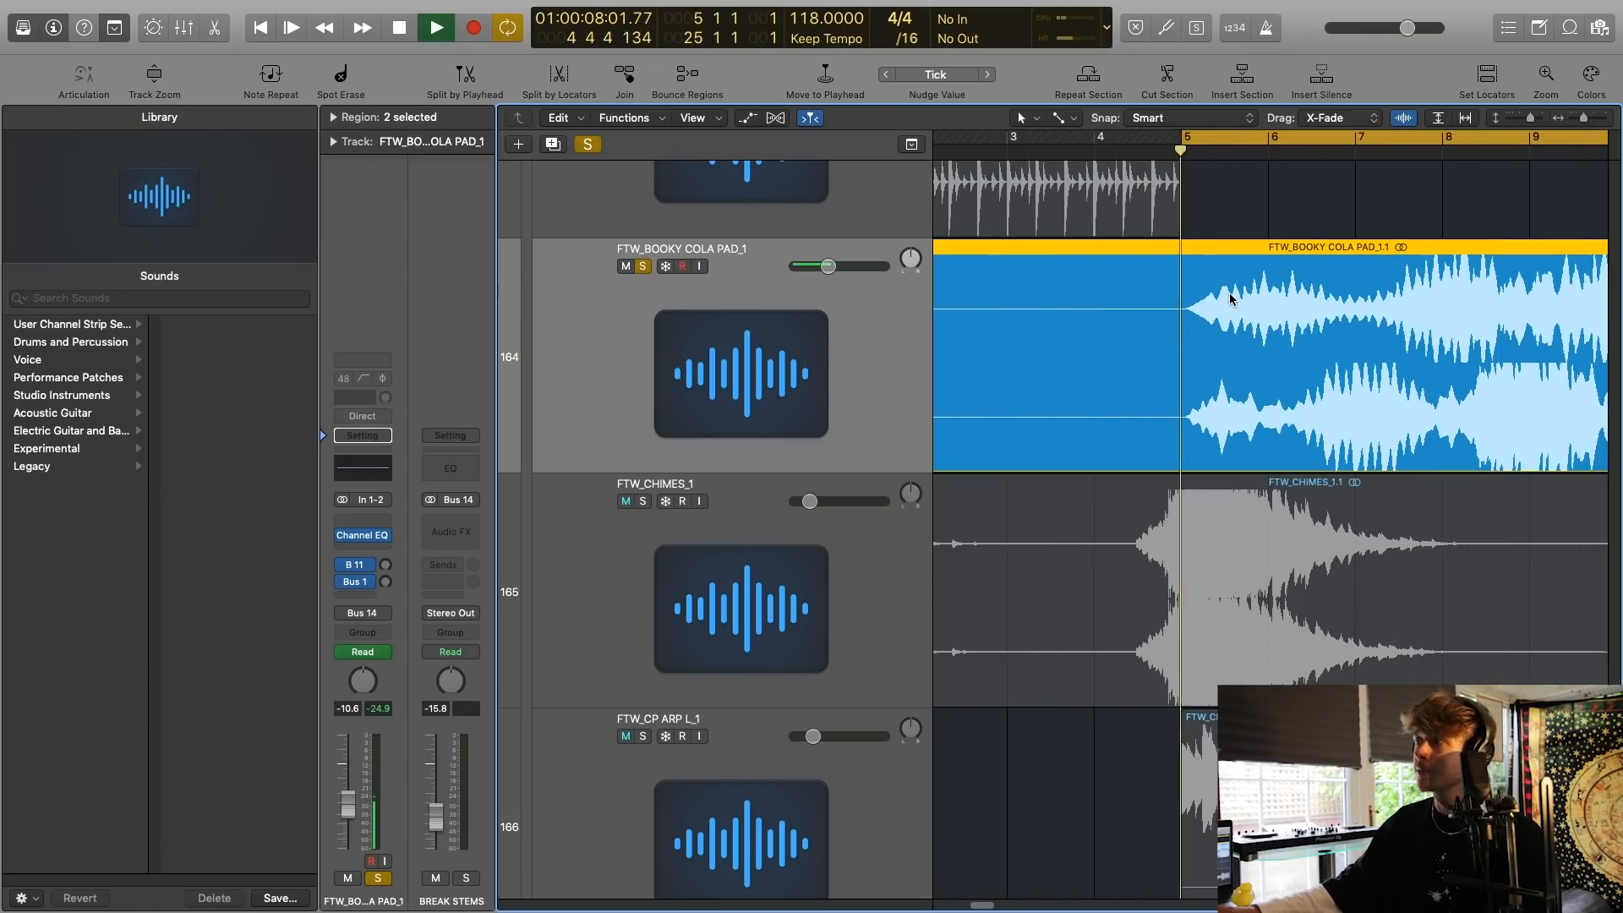
scroll(1212, 307, right, 2)
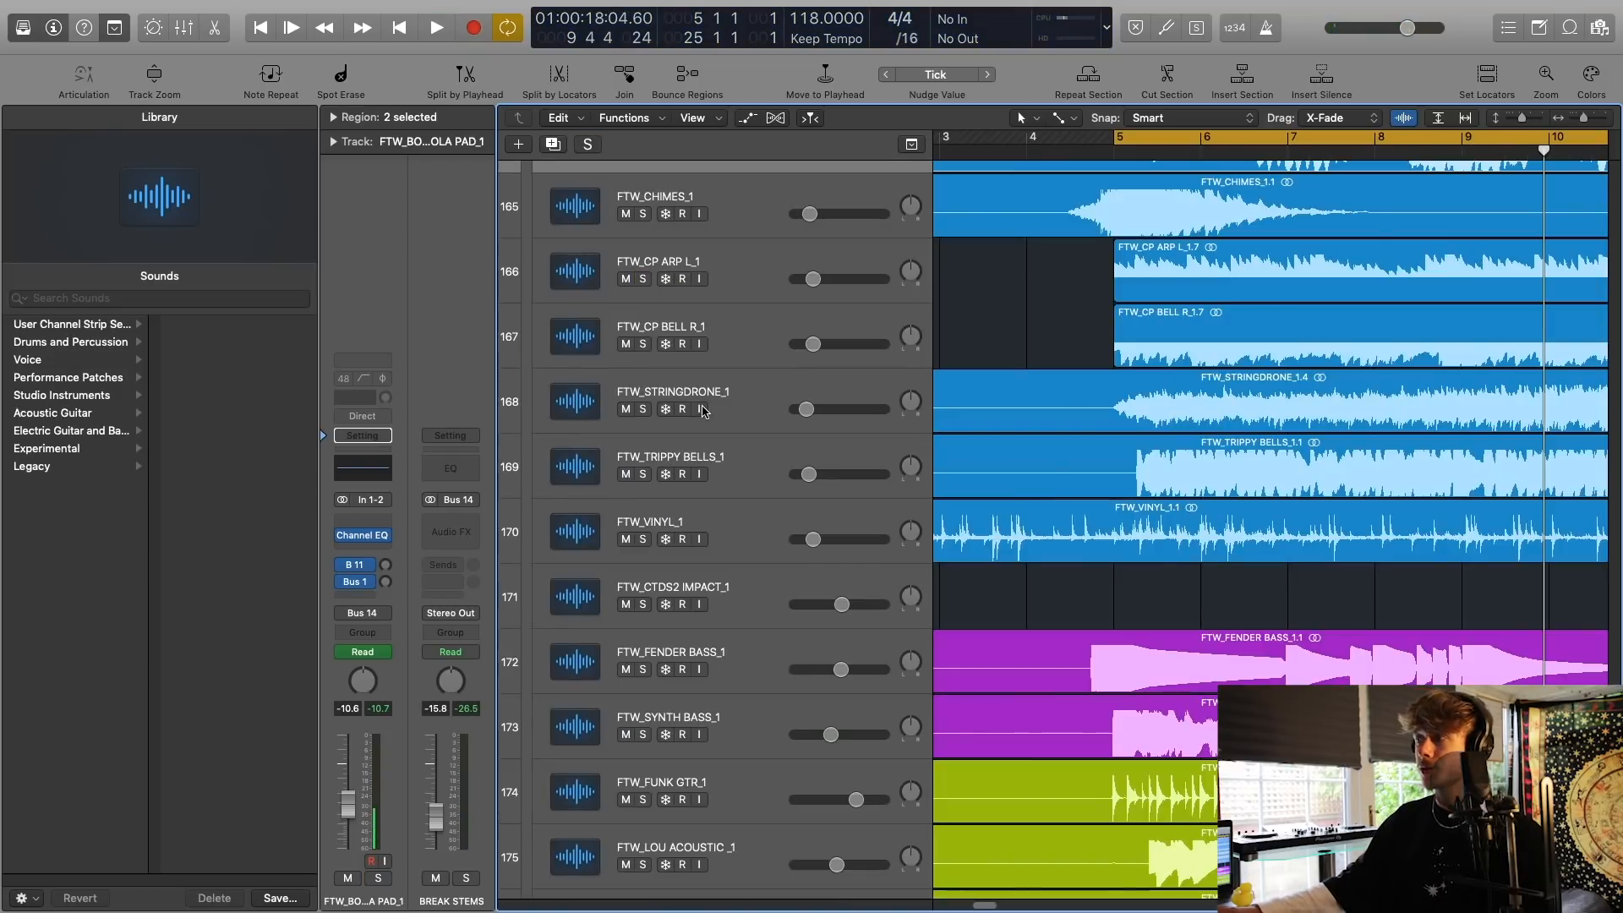
Solo the FTW_STRINGDRONE_1 track, add FTW_TRIPPY BELLS_1 to the solo and listen to both from bar 5.
click(642, 409)
key(space)
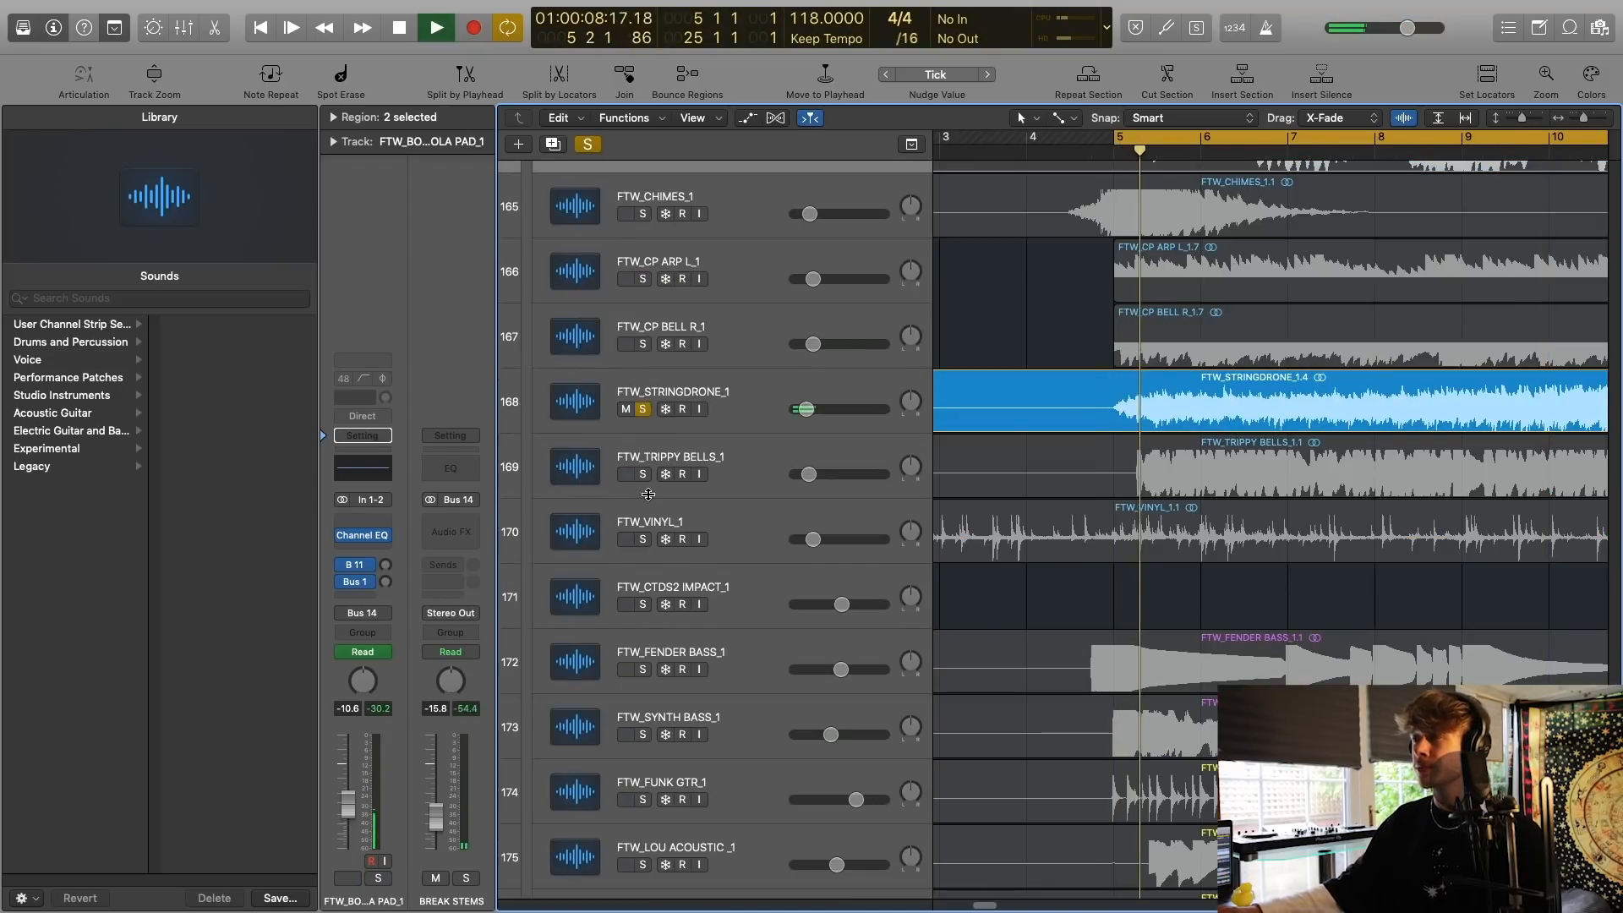
click(643, 474)
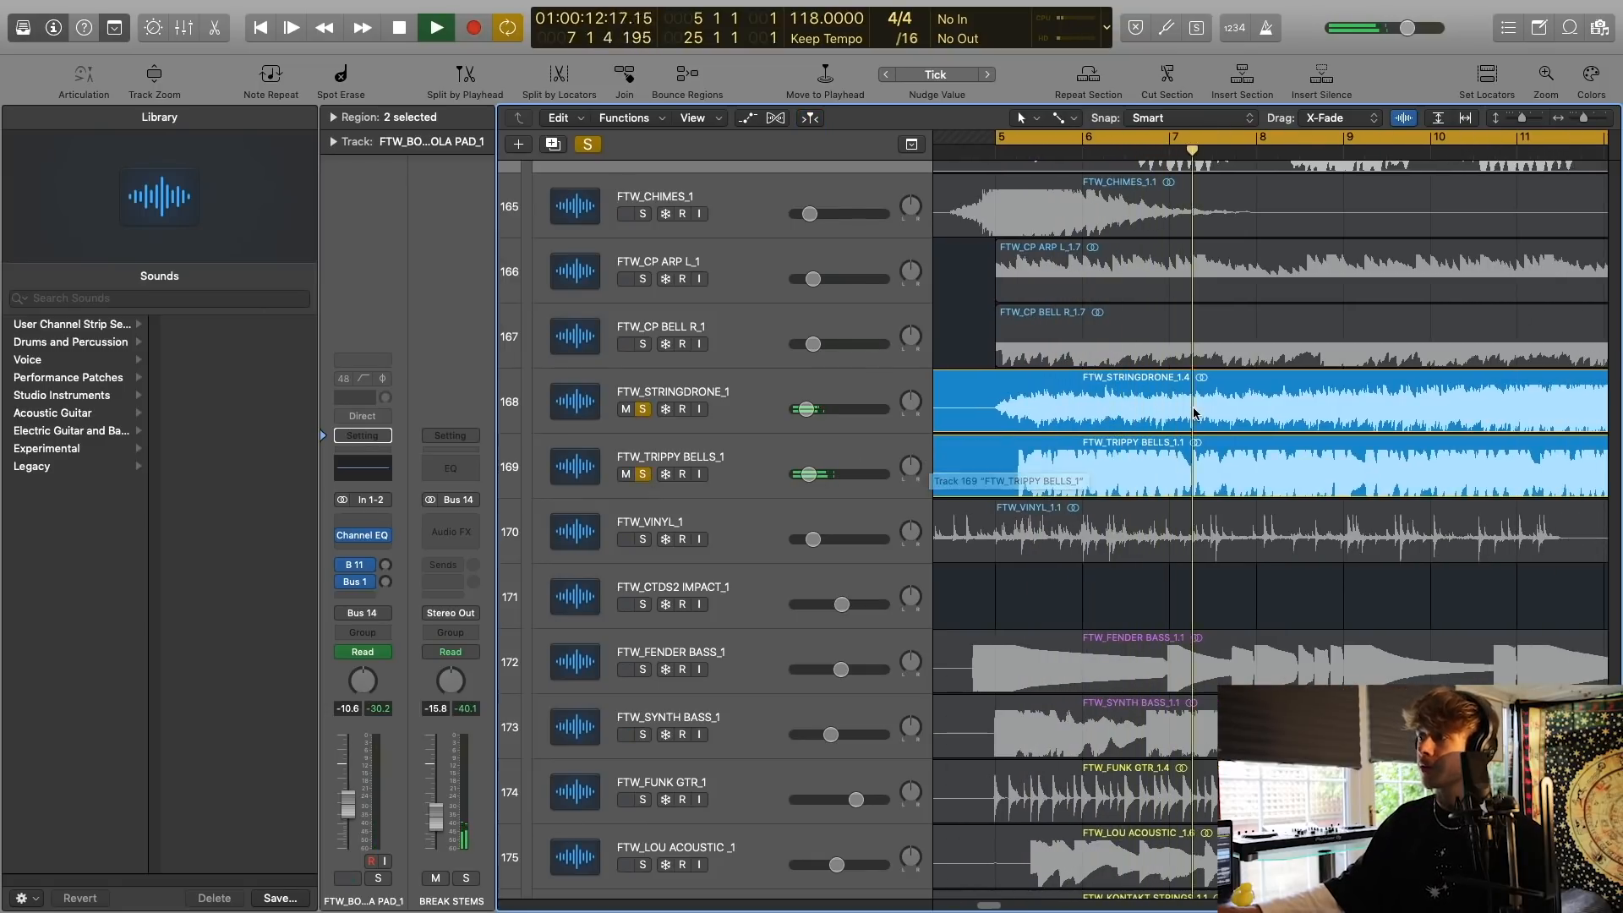
scroll(1185, 422, down, 1)
scroll(1185, 422, down, 4)
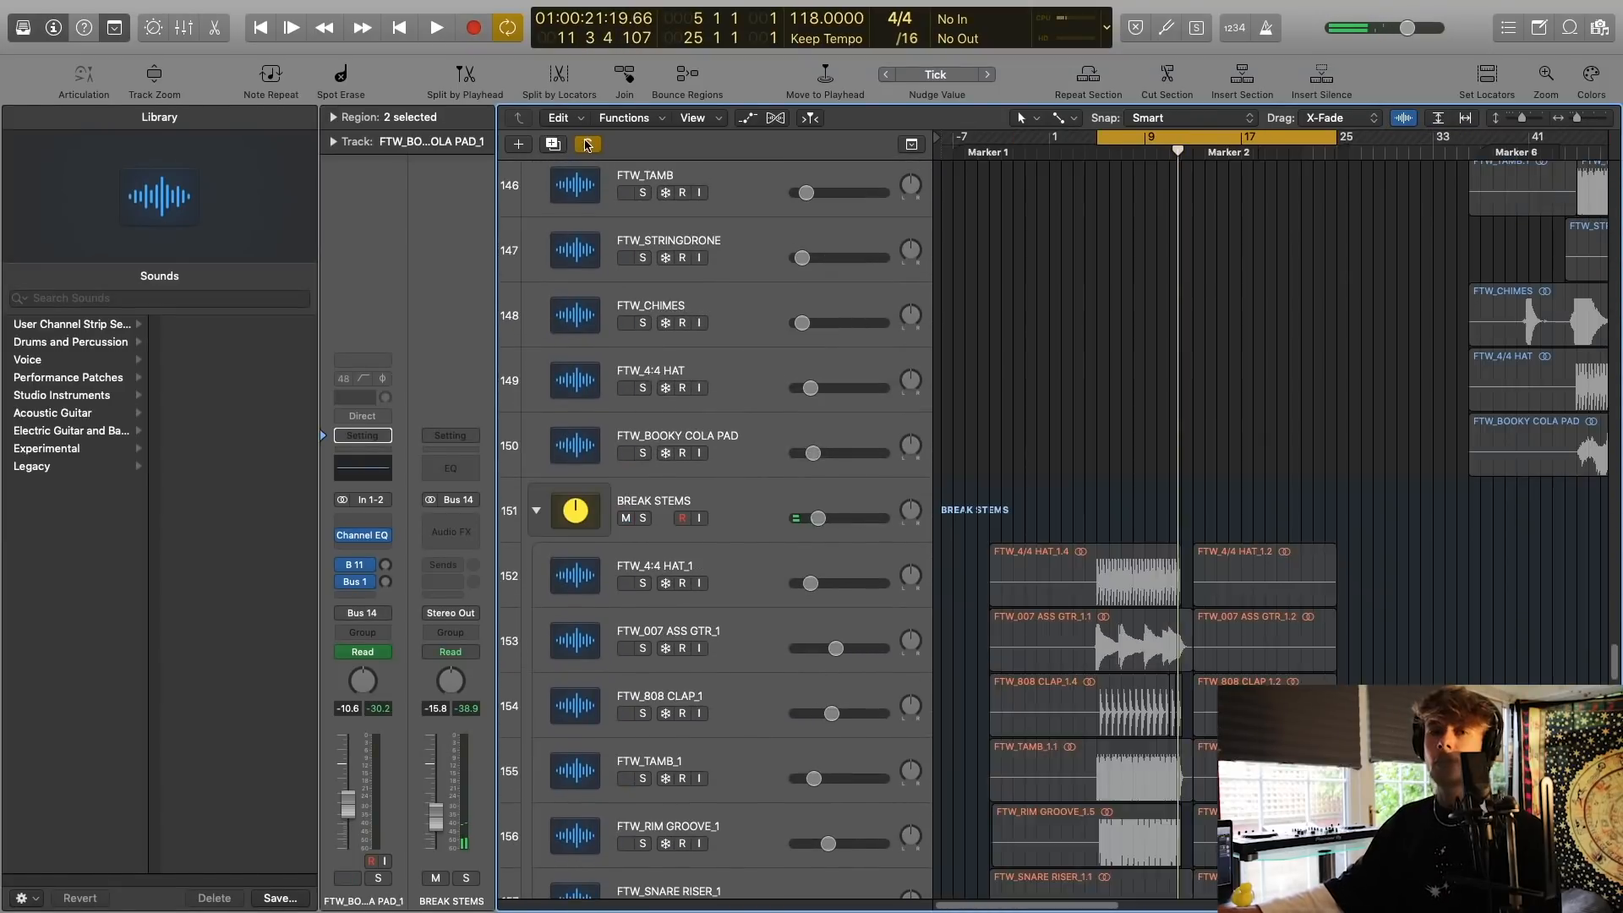
key(space)
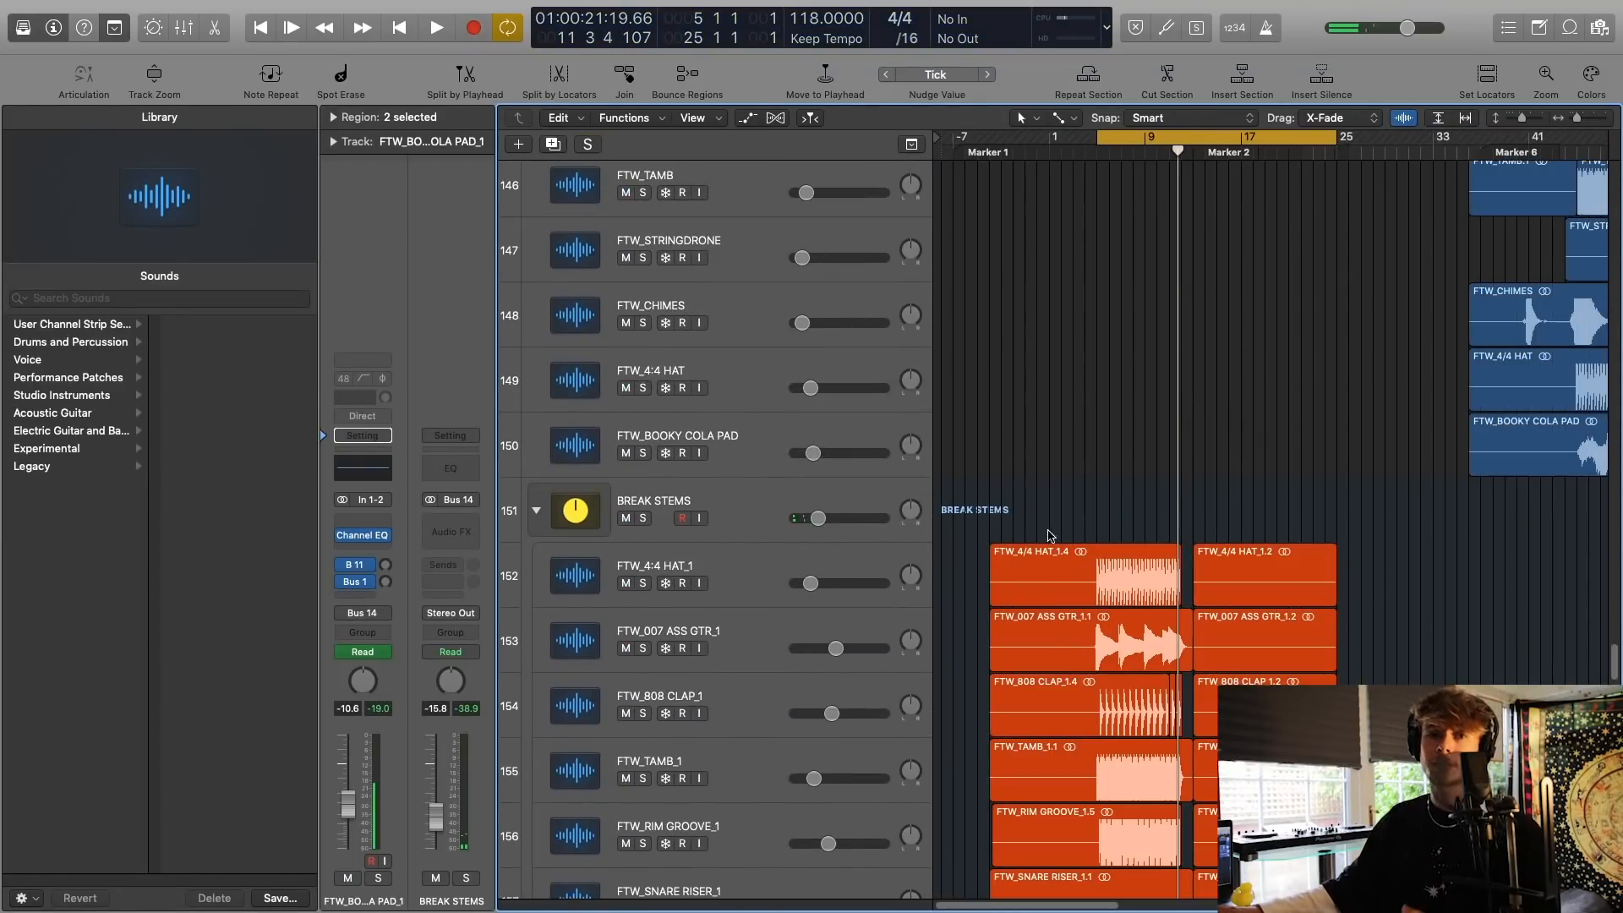
Set the cycle range from bar -3 to bar 38 so that it spans the break stems.
scroll(1051, 537, down, 6)
scroll(1051, 537, down, 6)
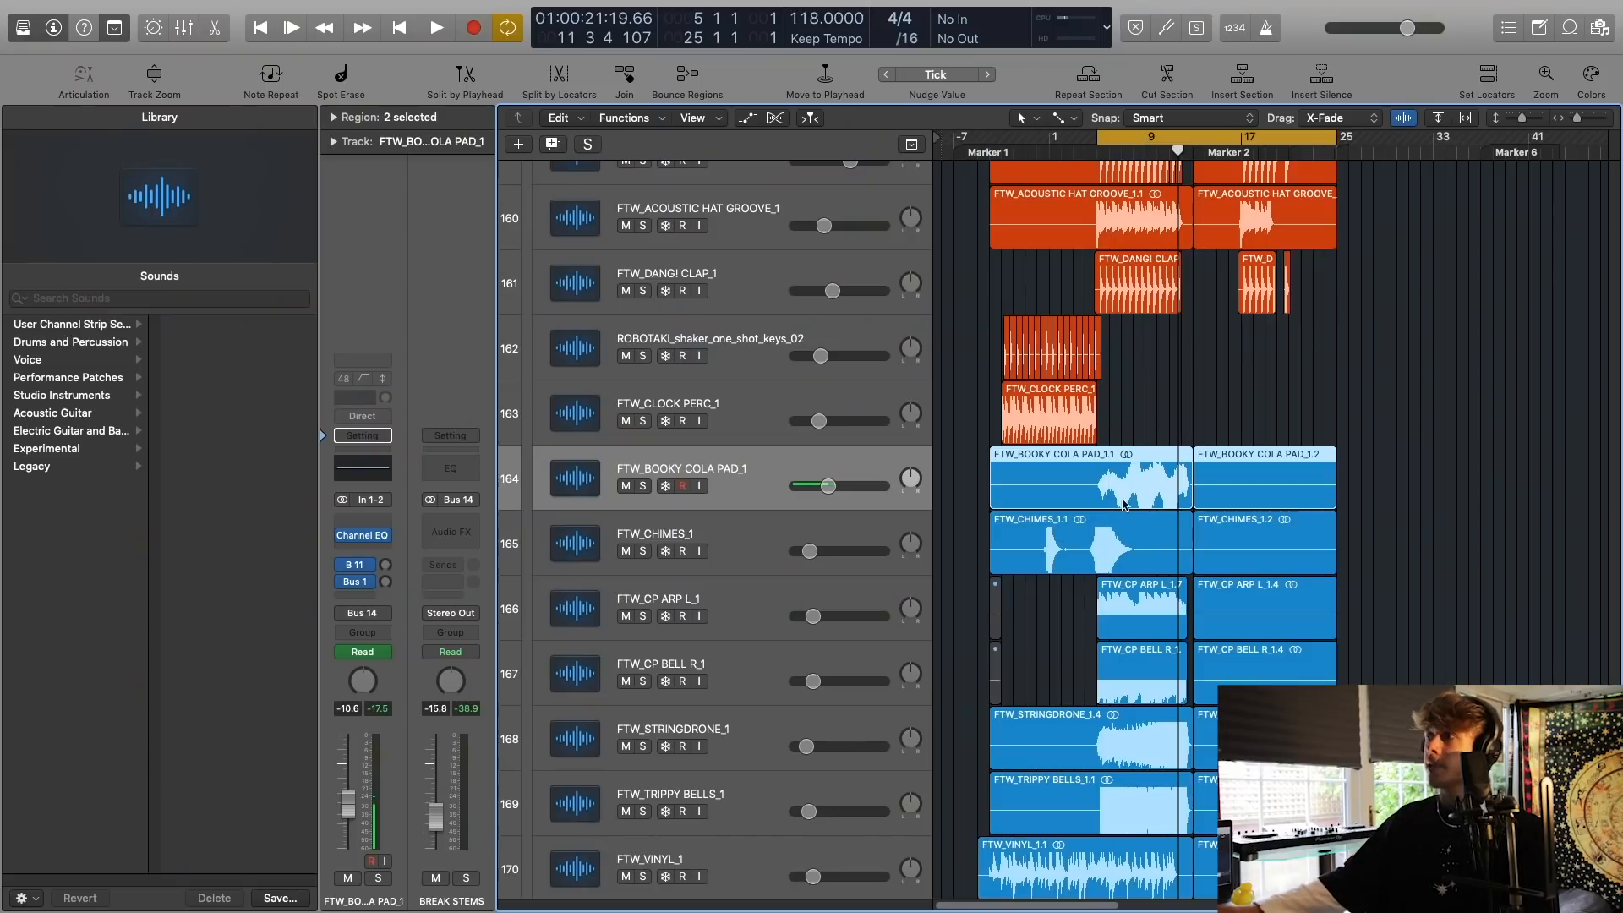
drag(1520, 118, 1508, 119)
scroll(1184, 406, down, 4)
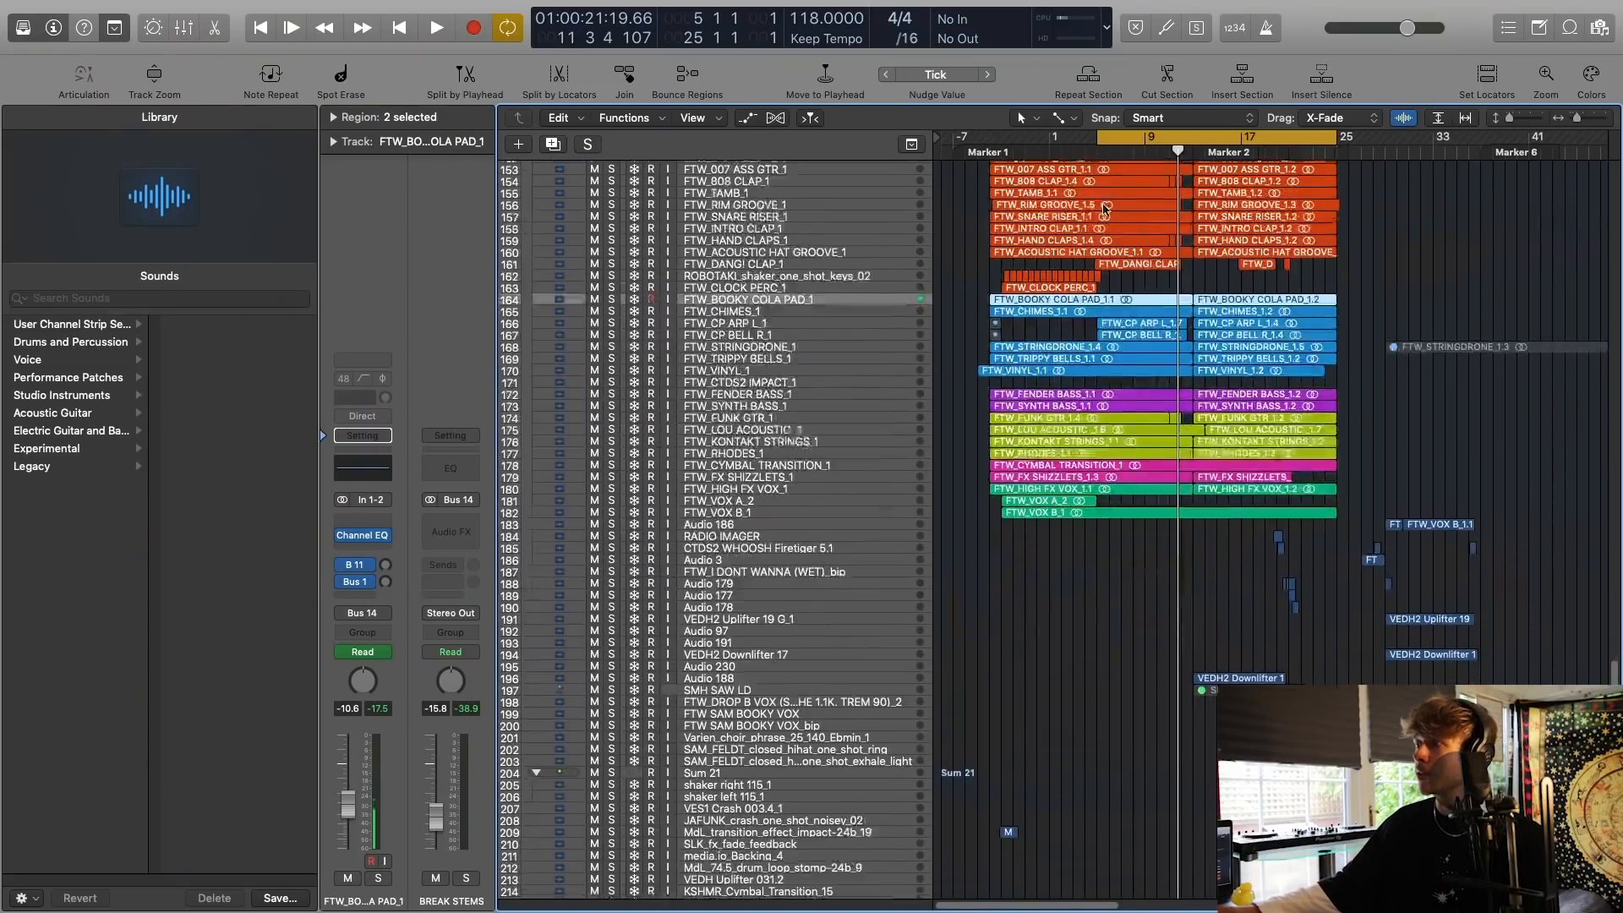
drag(1001, 135, 1519, 129)
scroll(1442, 242, left, 3)
scroll(1442, 242, down, 6)
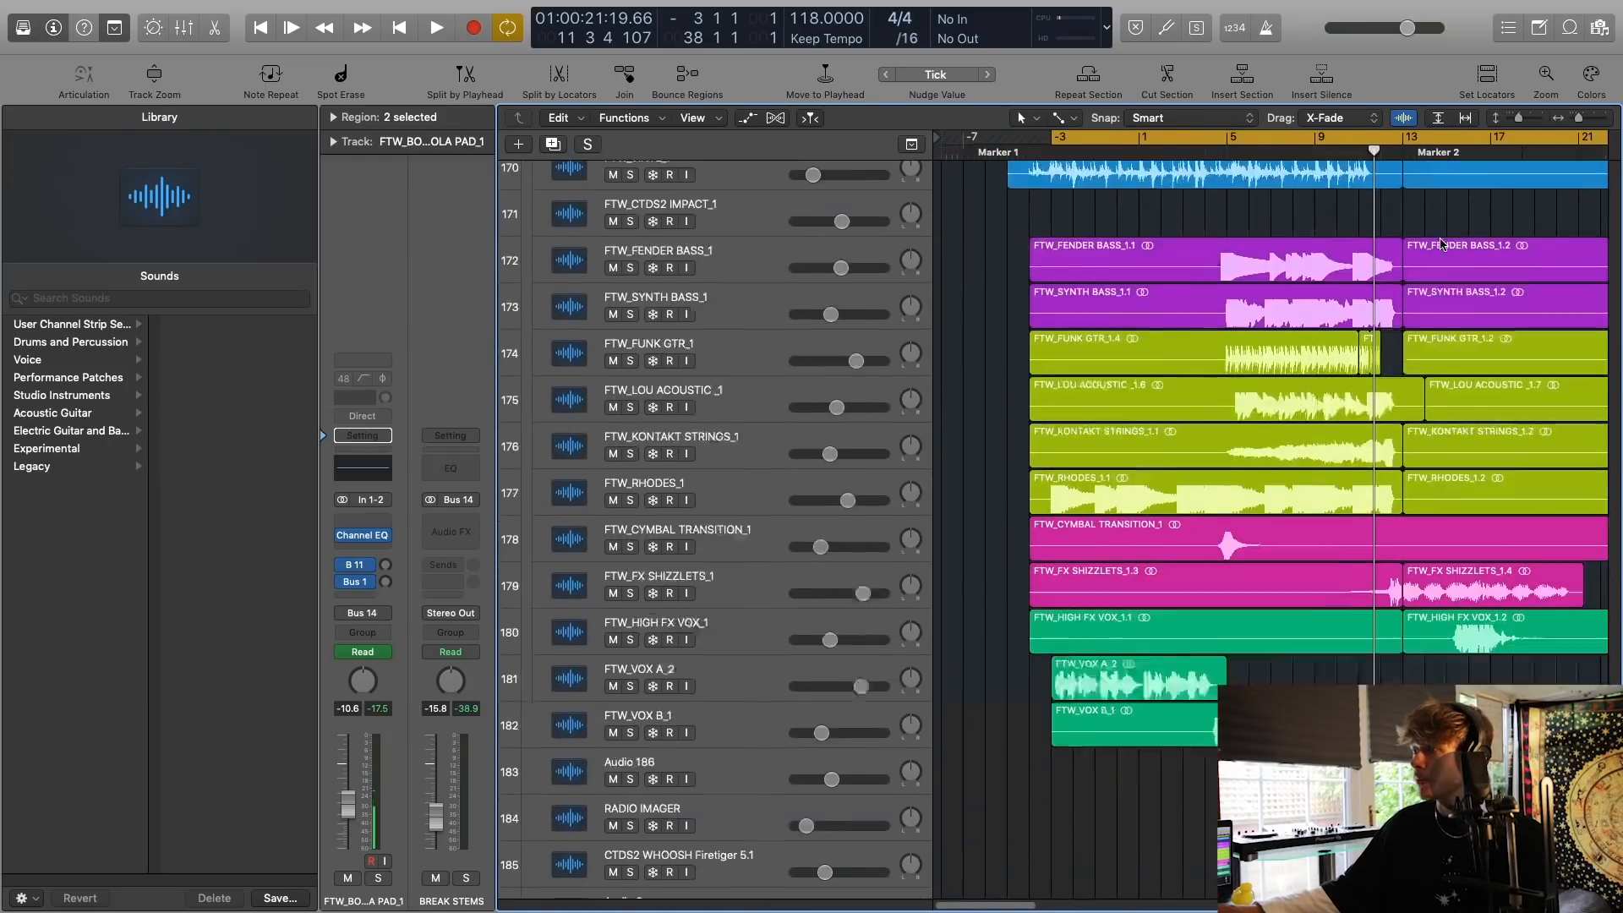
Select and solo the FTW_VOX A_2 track and play it from bar -3.
click(768, 621)
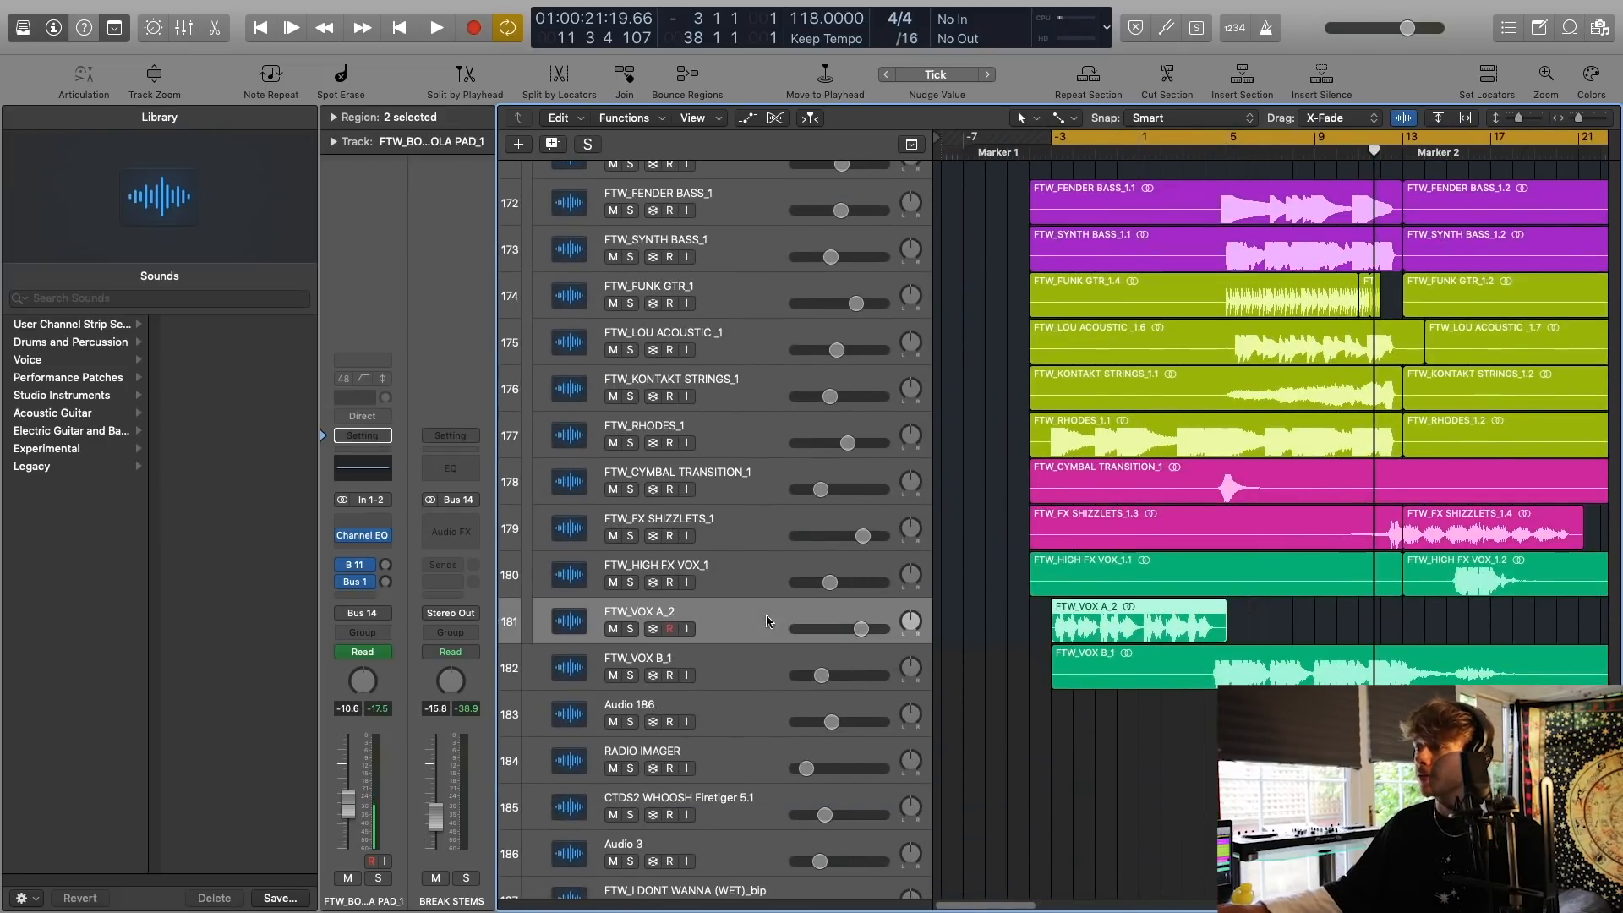
click(629, 630)
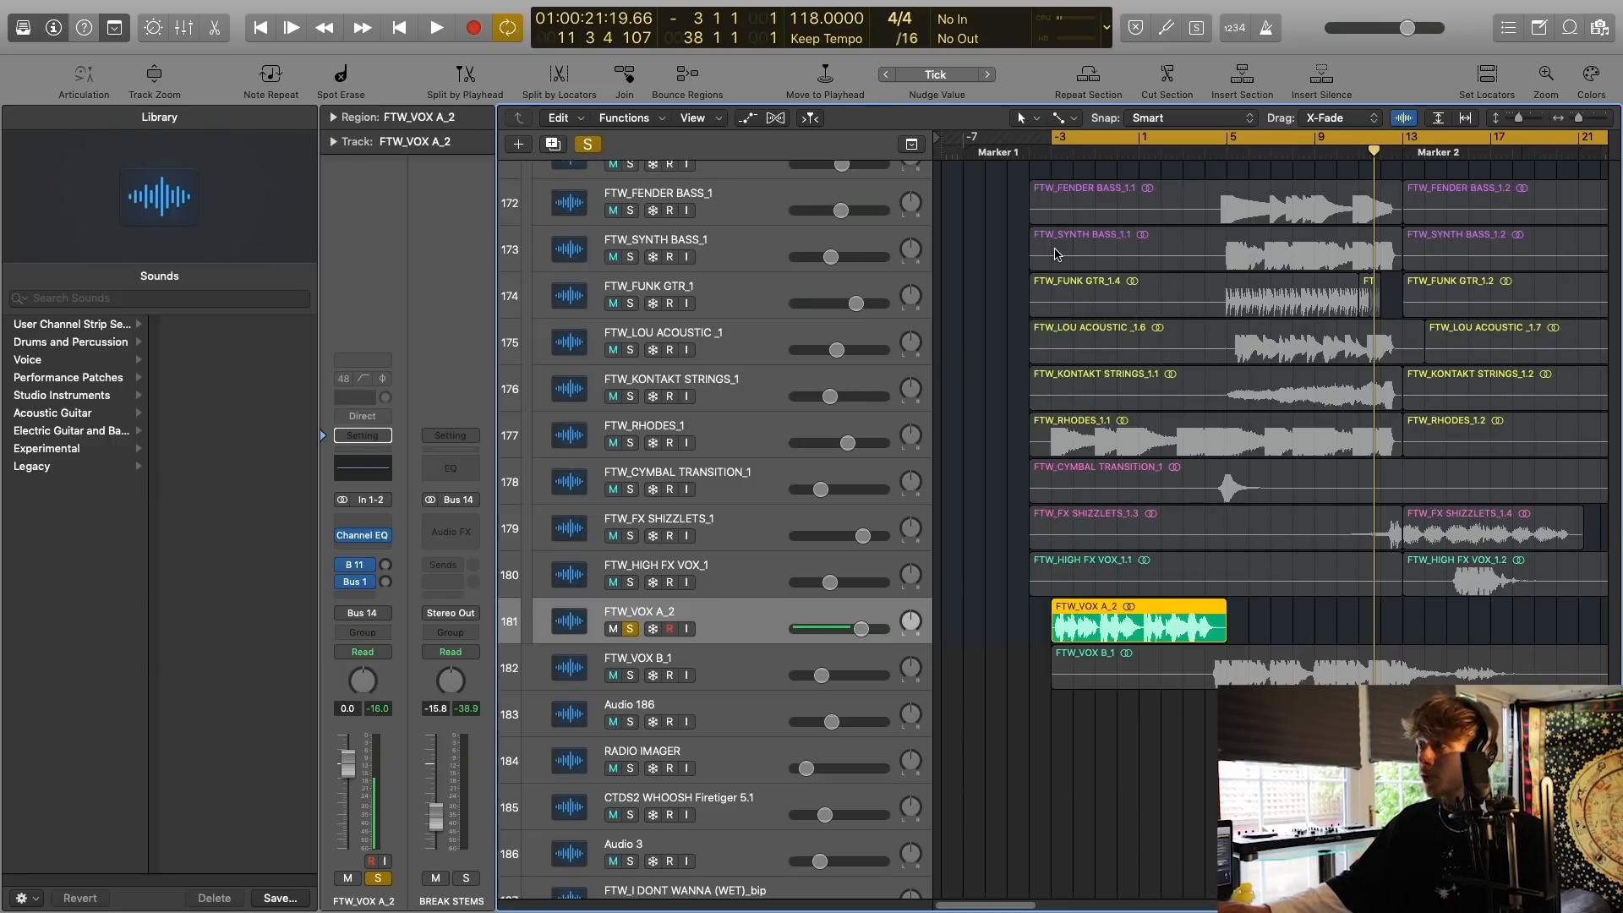
key(space)
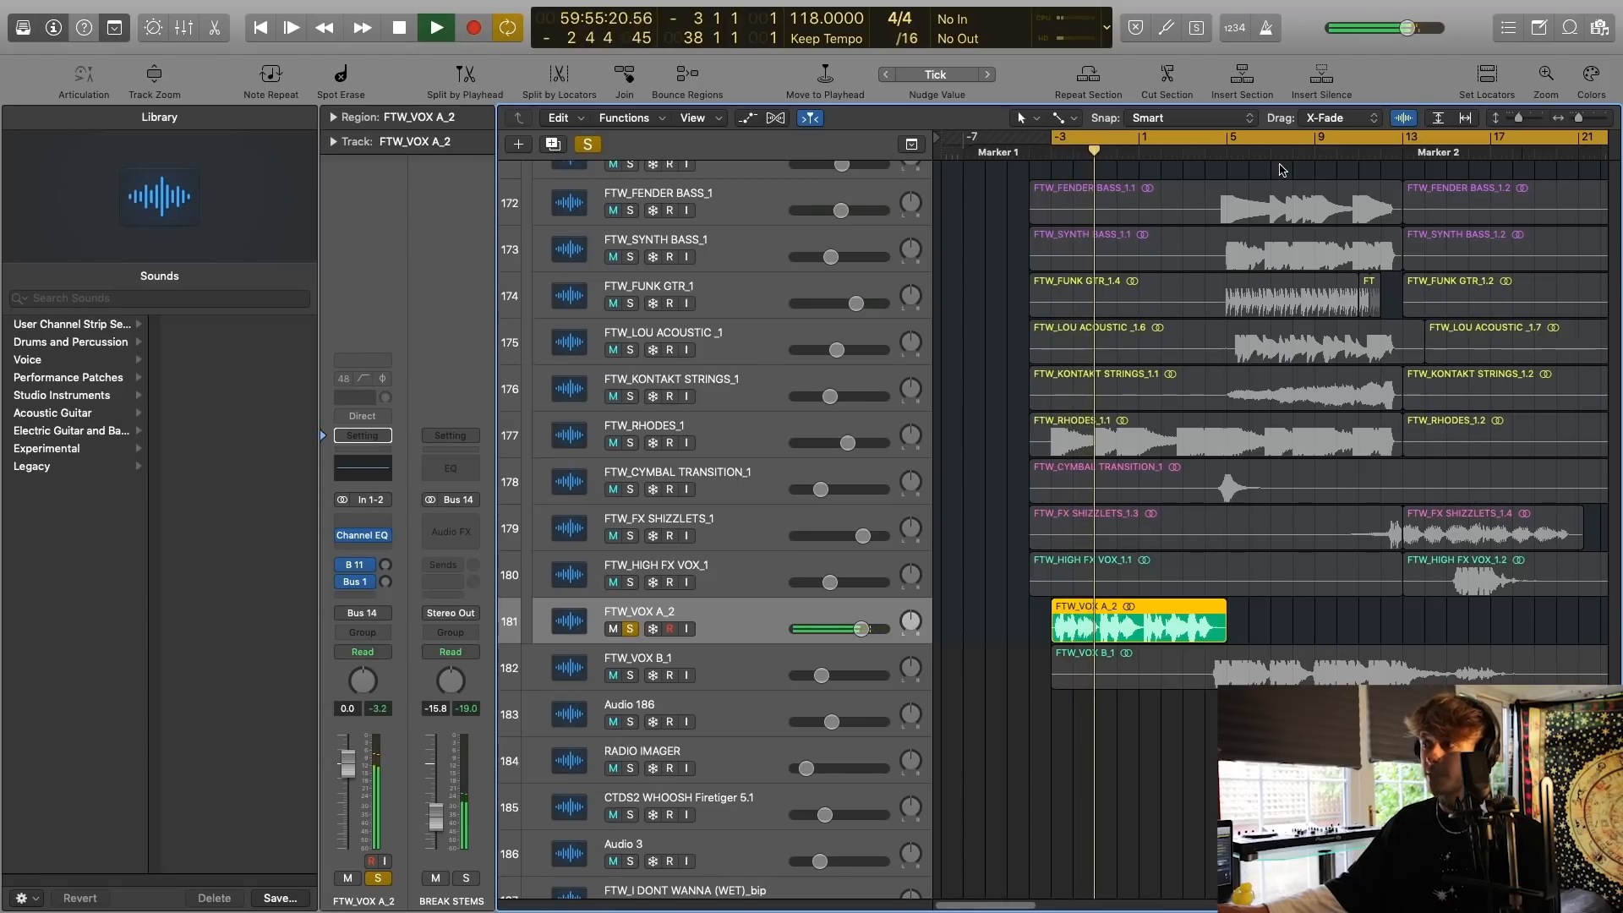
Solo and select the FTW_VOX B_1 track as well and set the cycle range to bars 4 to 17.
click(630, 675)
click(524, 676)
scroll(1208, 292, down, 1)
click(1211, 140)
drag(1211, 140, 1498, 140)
scroll(1362, 428, right, 2)
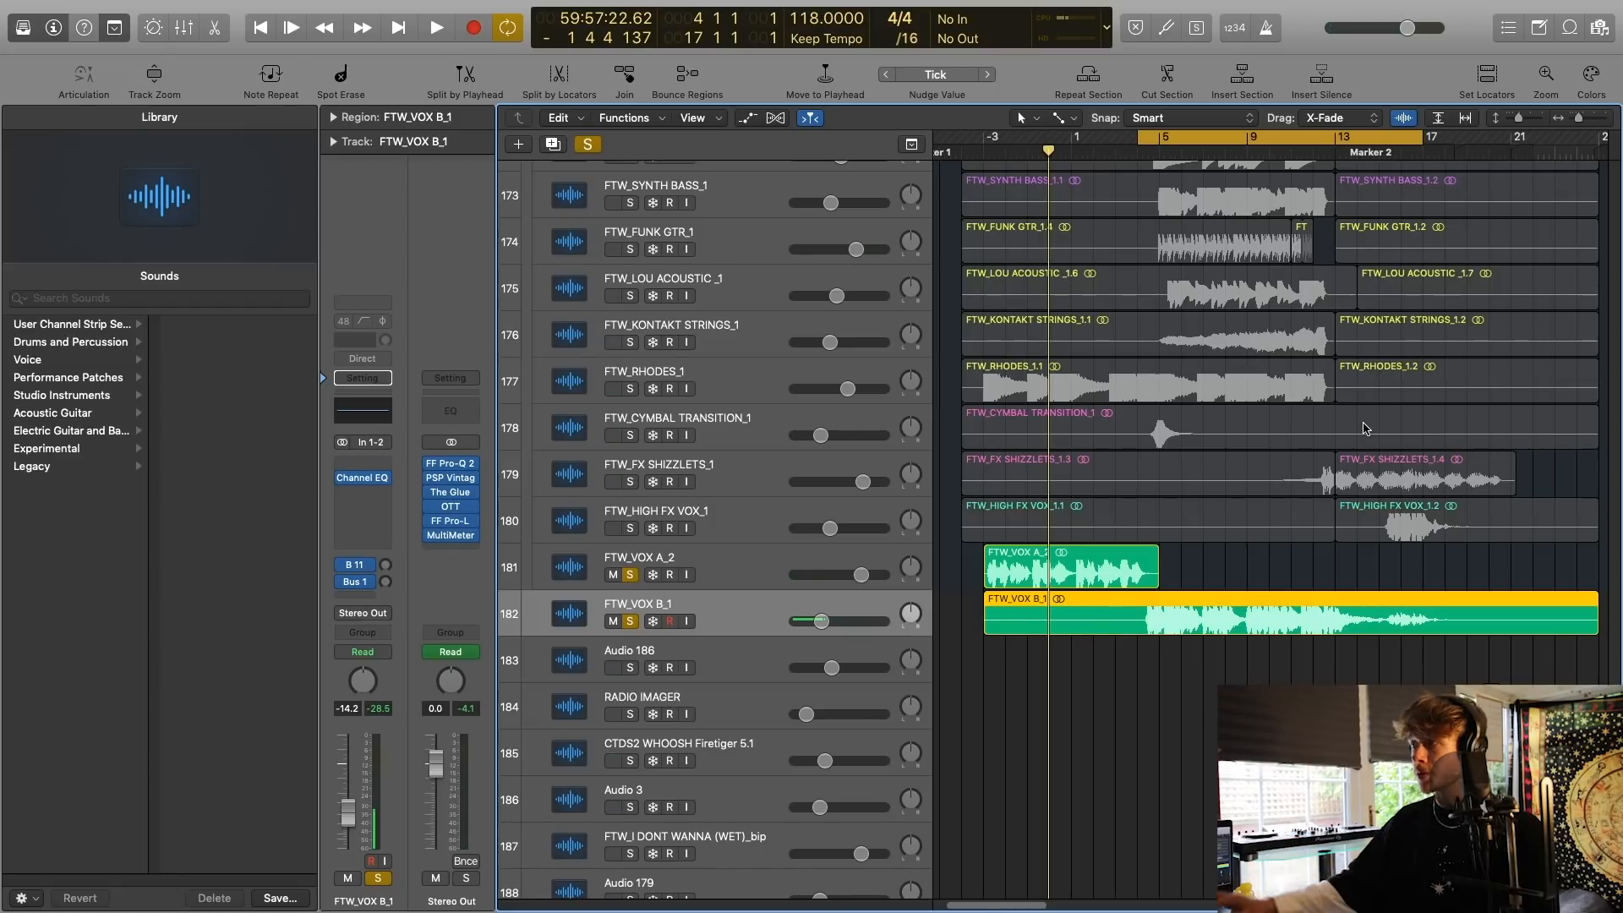
Select the FTW_VOX A_2 region and listen to both soloed vocal tracks from bar 4, following the playback across the arrangement.
scroll(1395, 304, up, 2)
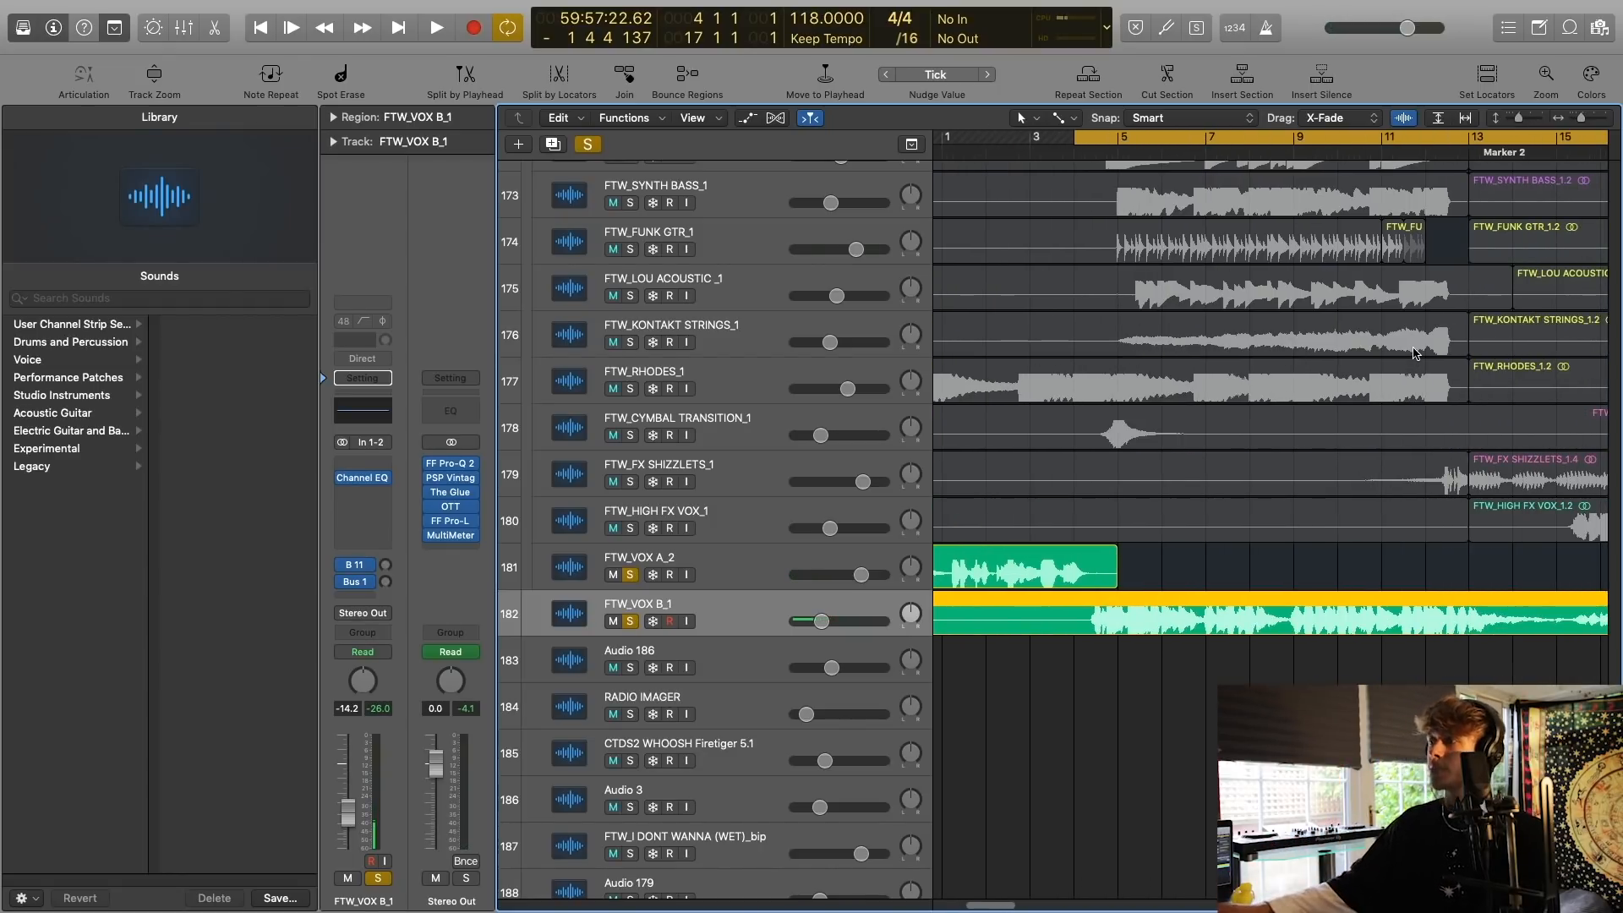
scroll(1417, 354, left, 2)
click(1114, 565)
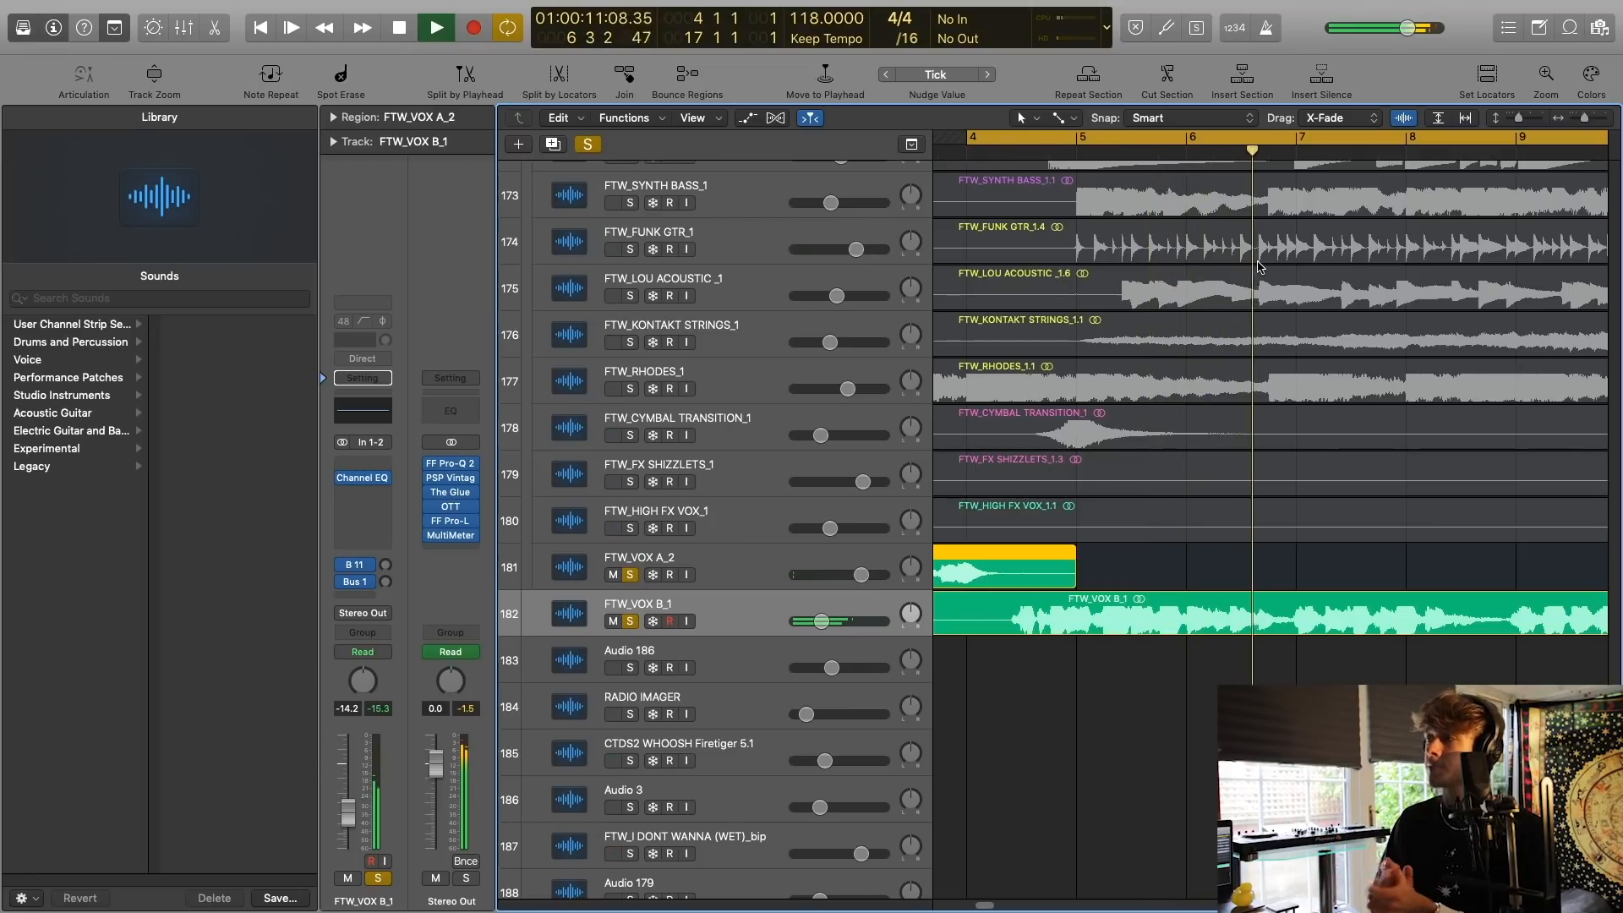
scroll(1260, 176, right, 4)
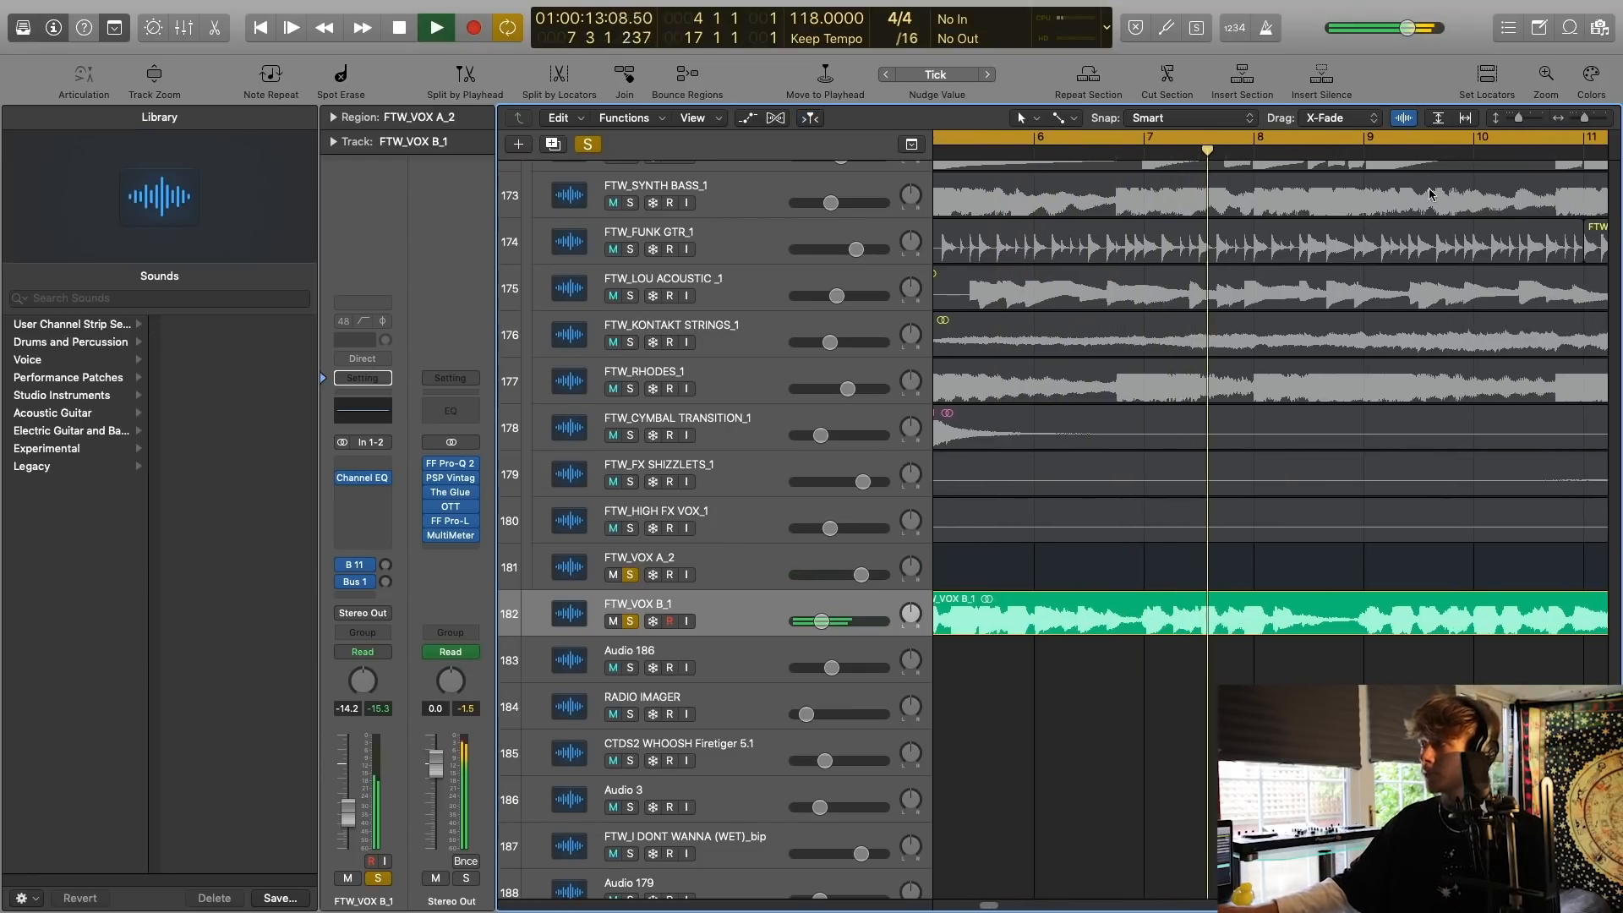
click(1587, 123)
drag(1586, 123, 1582, 123)
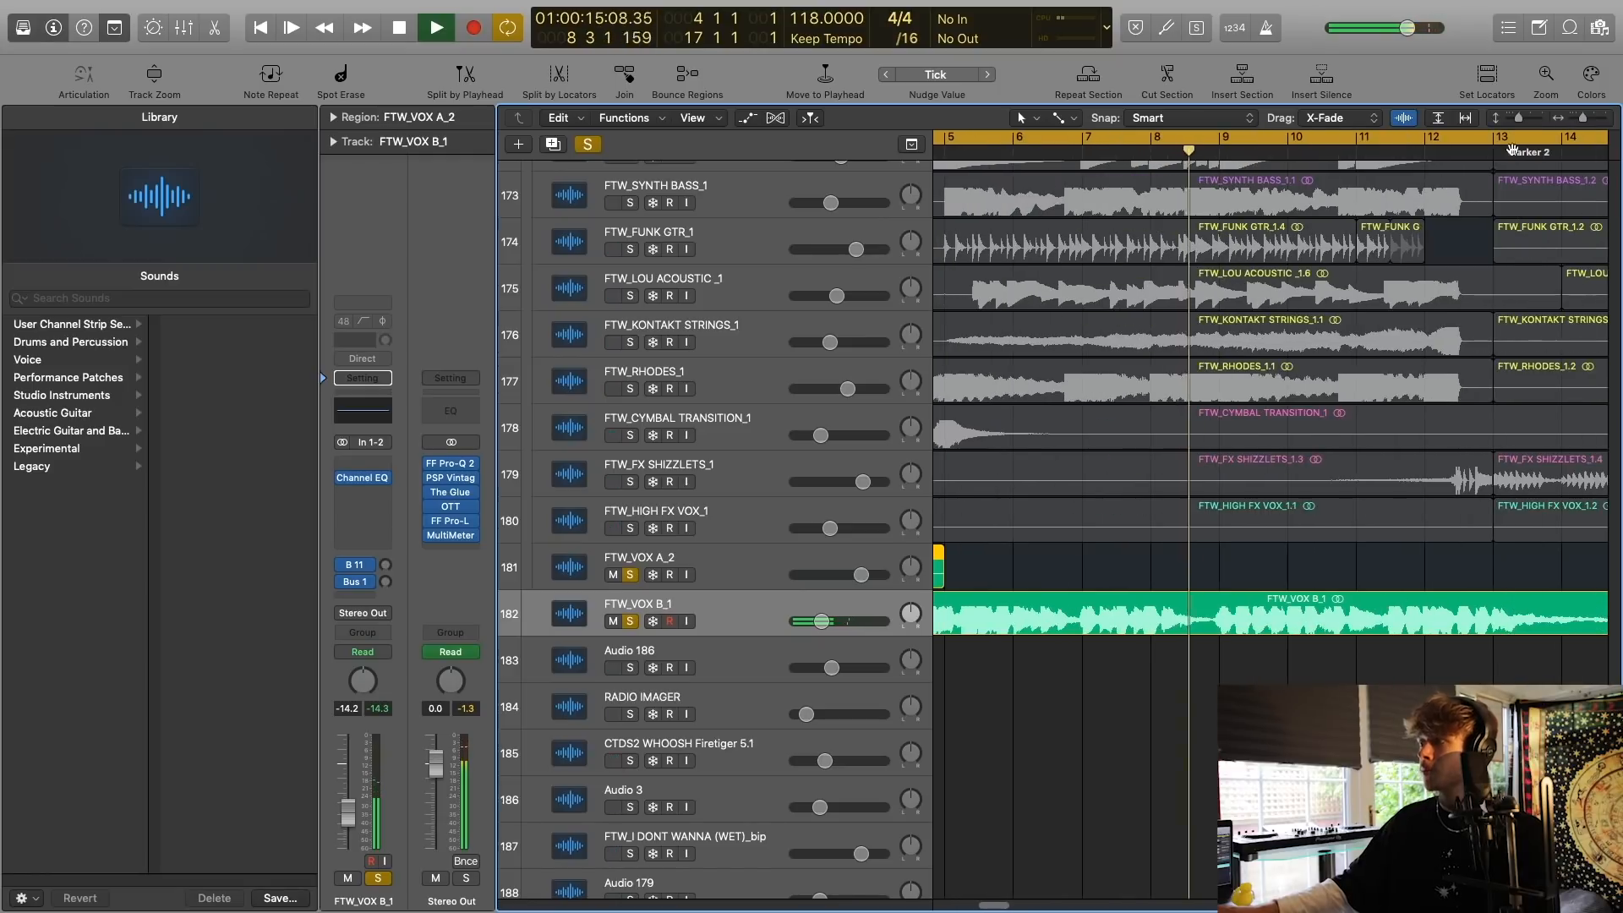
scroll(1274, 319, right, 3)
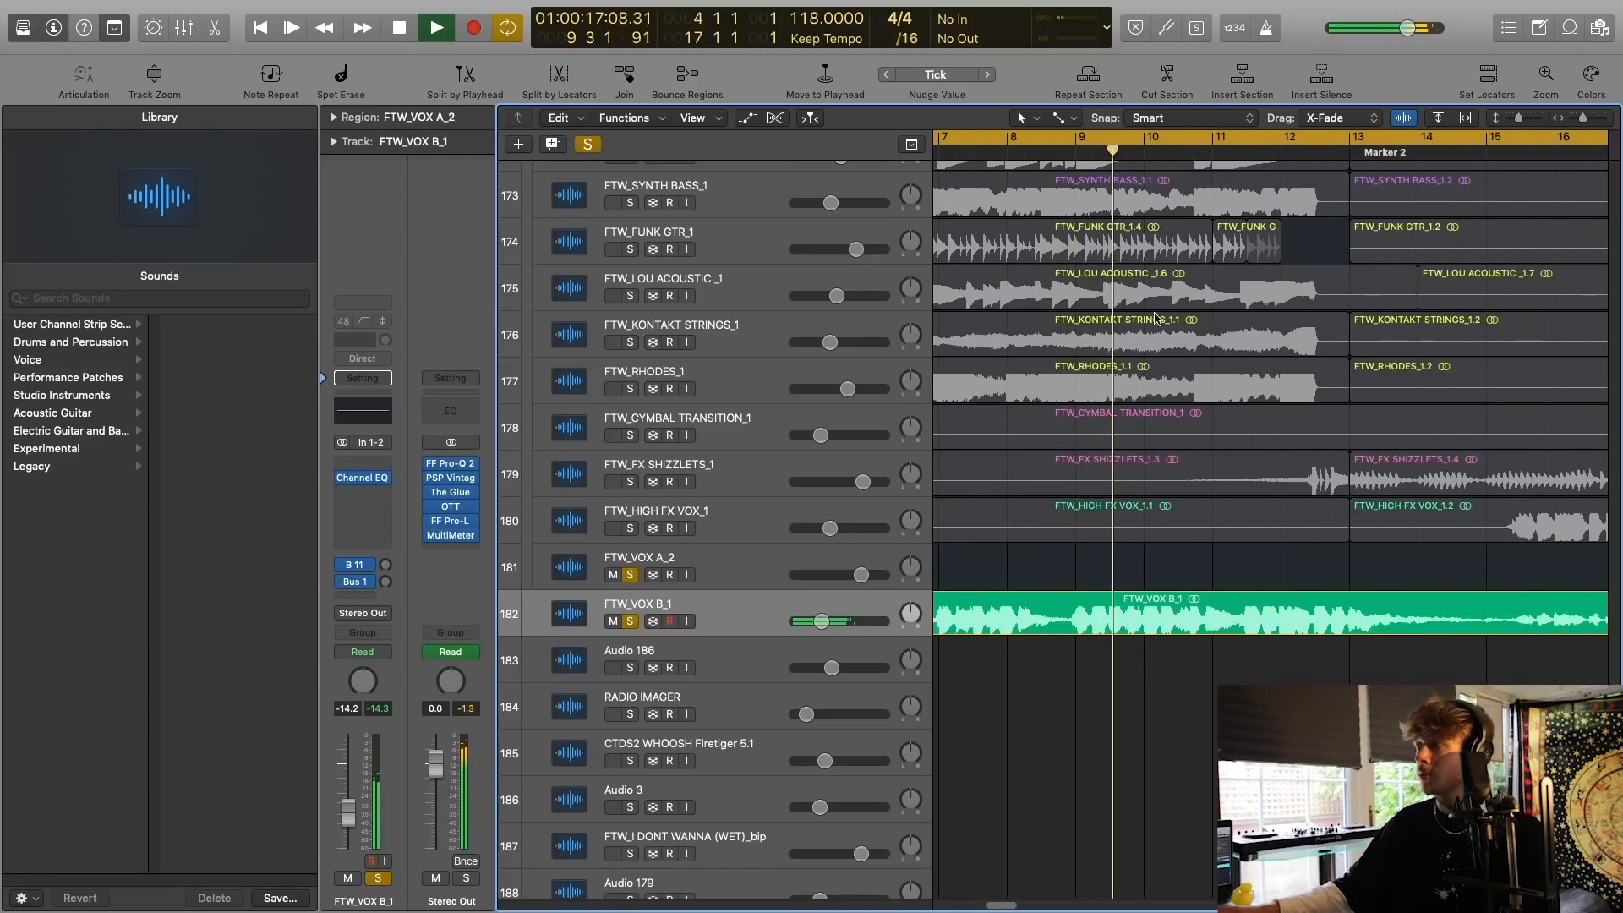
Clear all solos and set the cycle range to bars 37 to 51 at Marker 6.
click(587, 144)
drag(1517, 120, 1581, 120)
click(1398, 135)
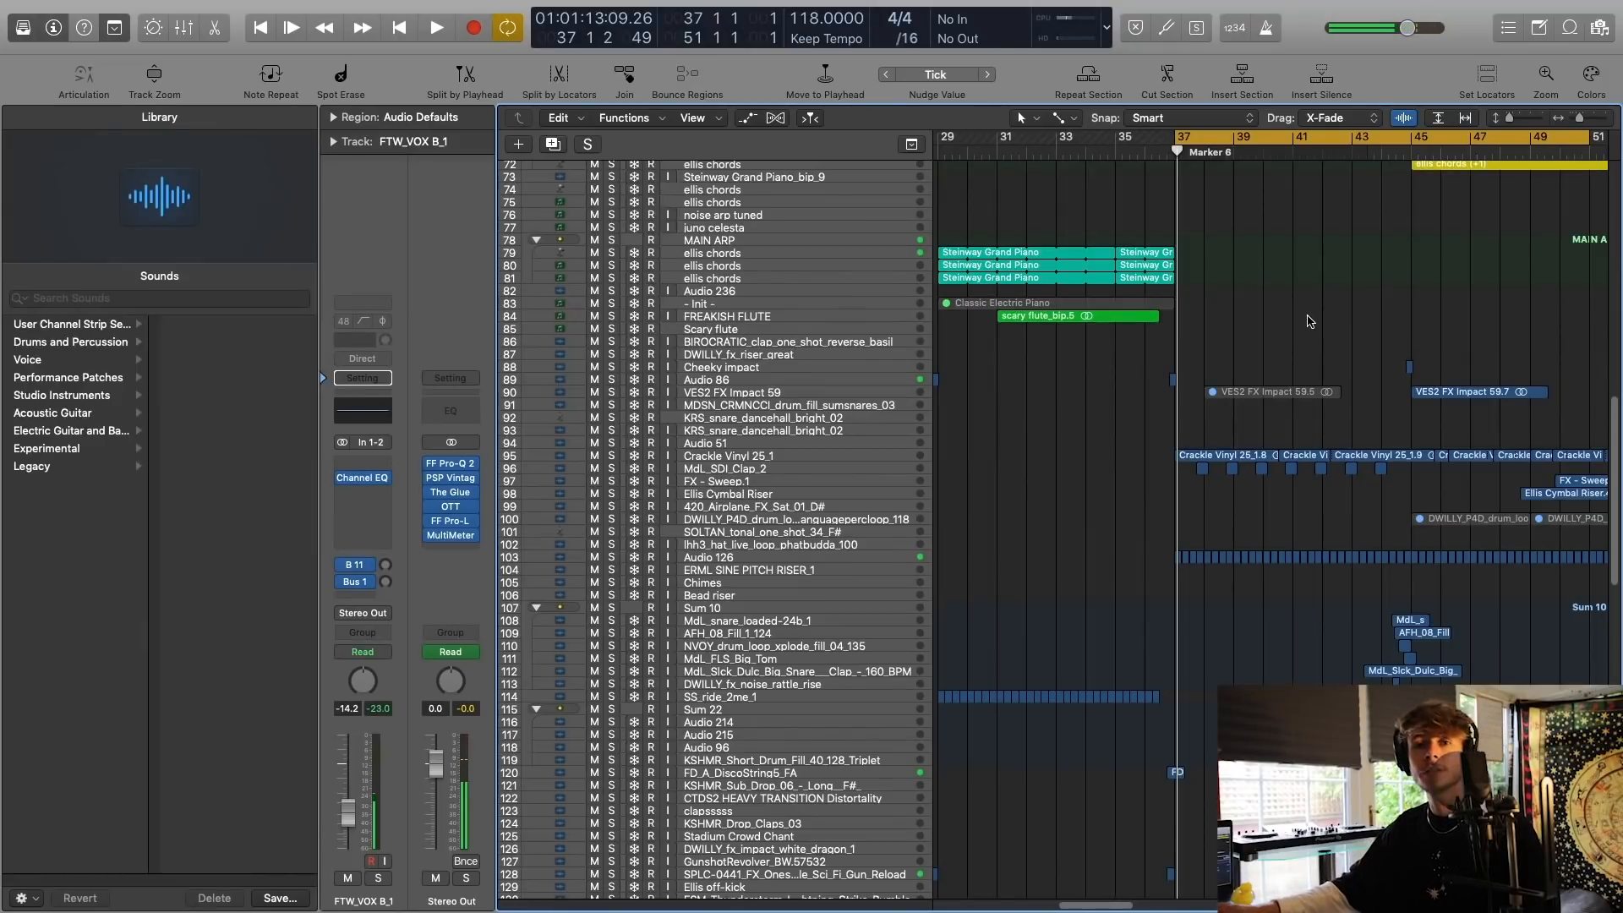
Look over the tracks around Marker 6 and select the drum regions from TOP KICK to IMPACT 1 SHOT between bars 29 and 37.
scroll(1308, 321, up, 20)
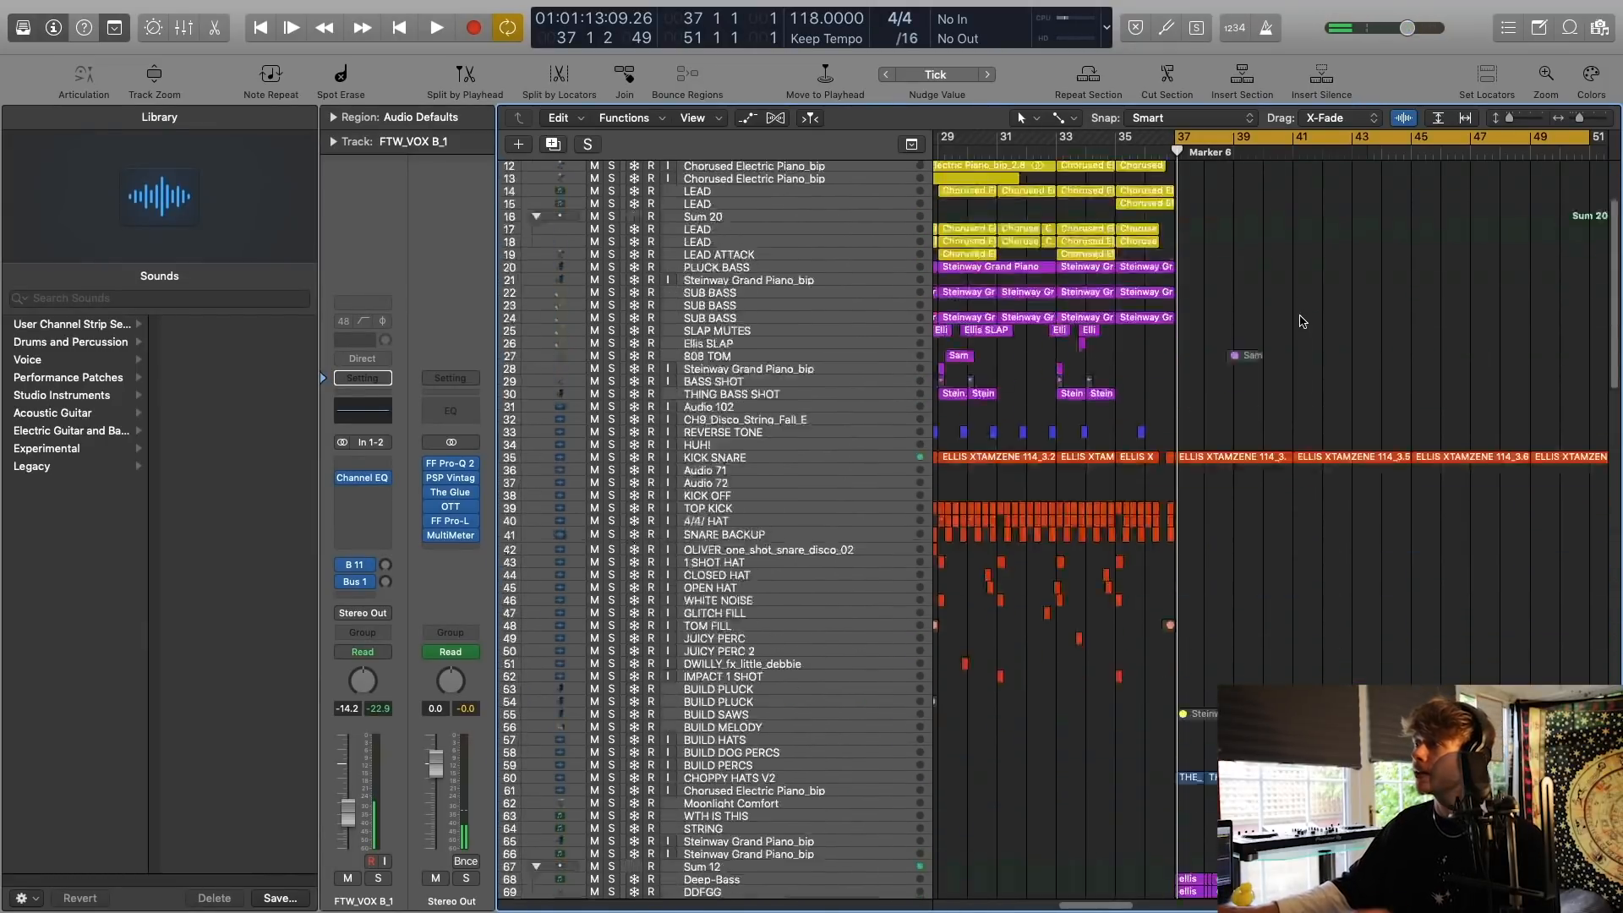
scroll(1293, 319, right, 1)
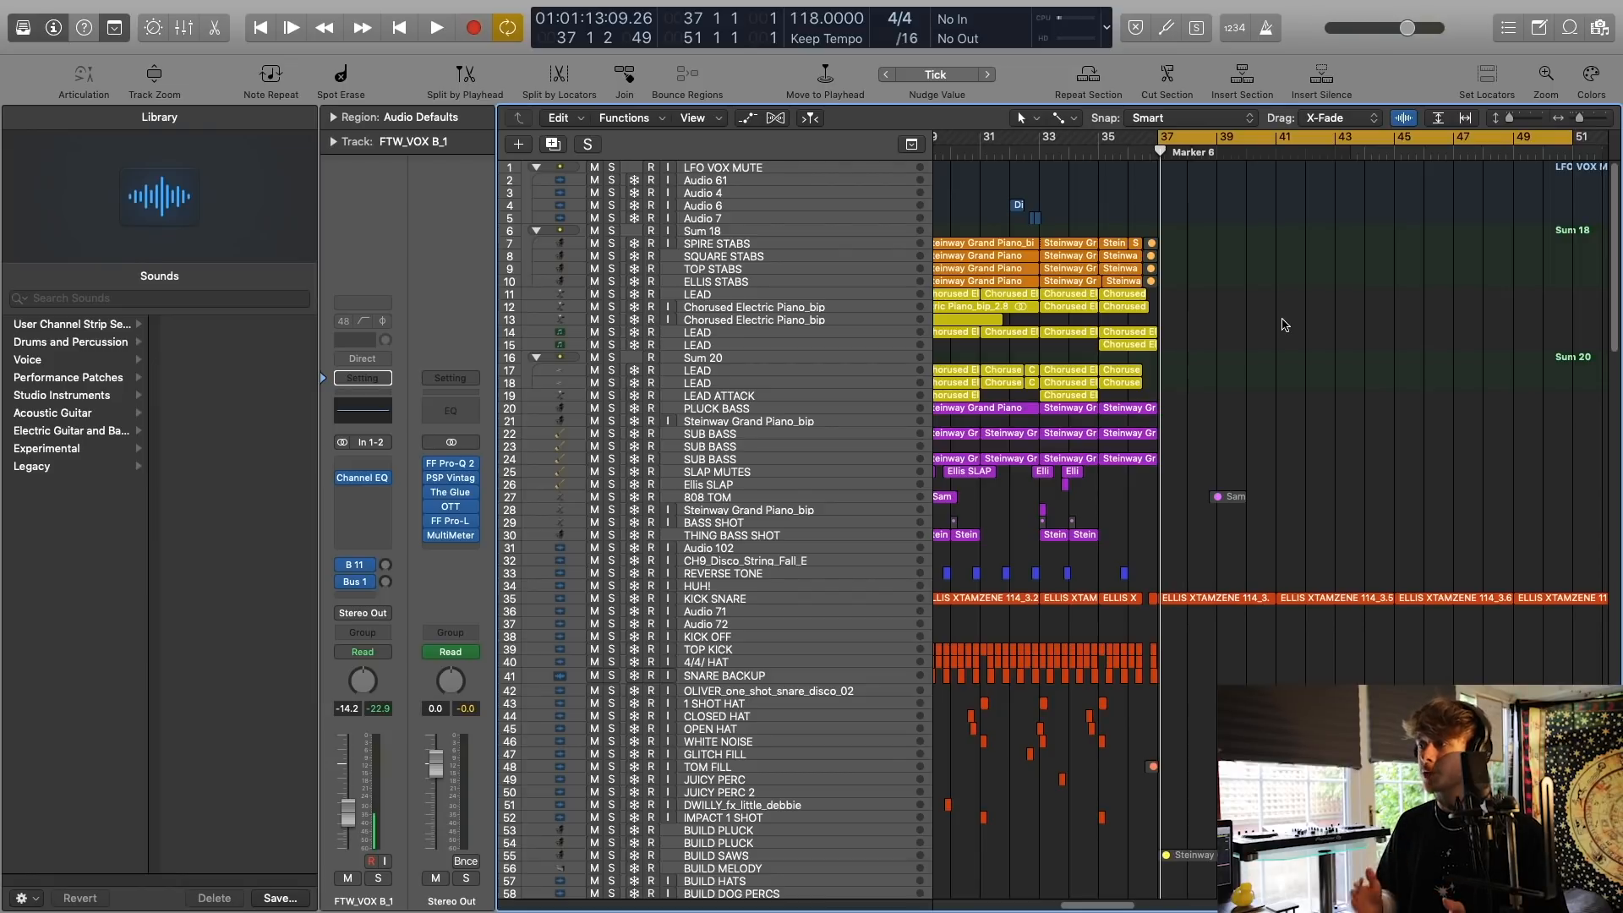
scroll(1283, 324, down, 10)
scroll(1268, 355, up, 10)
scroll(1237, 399, down, 7)
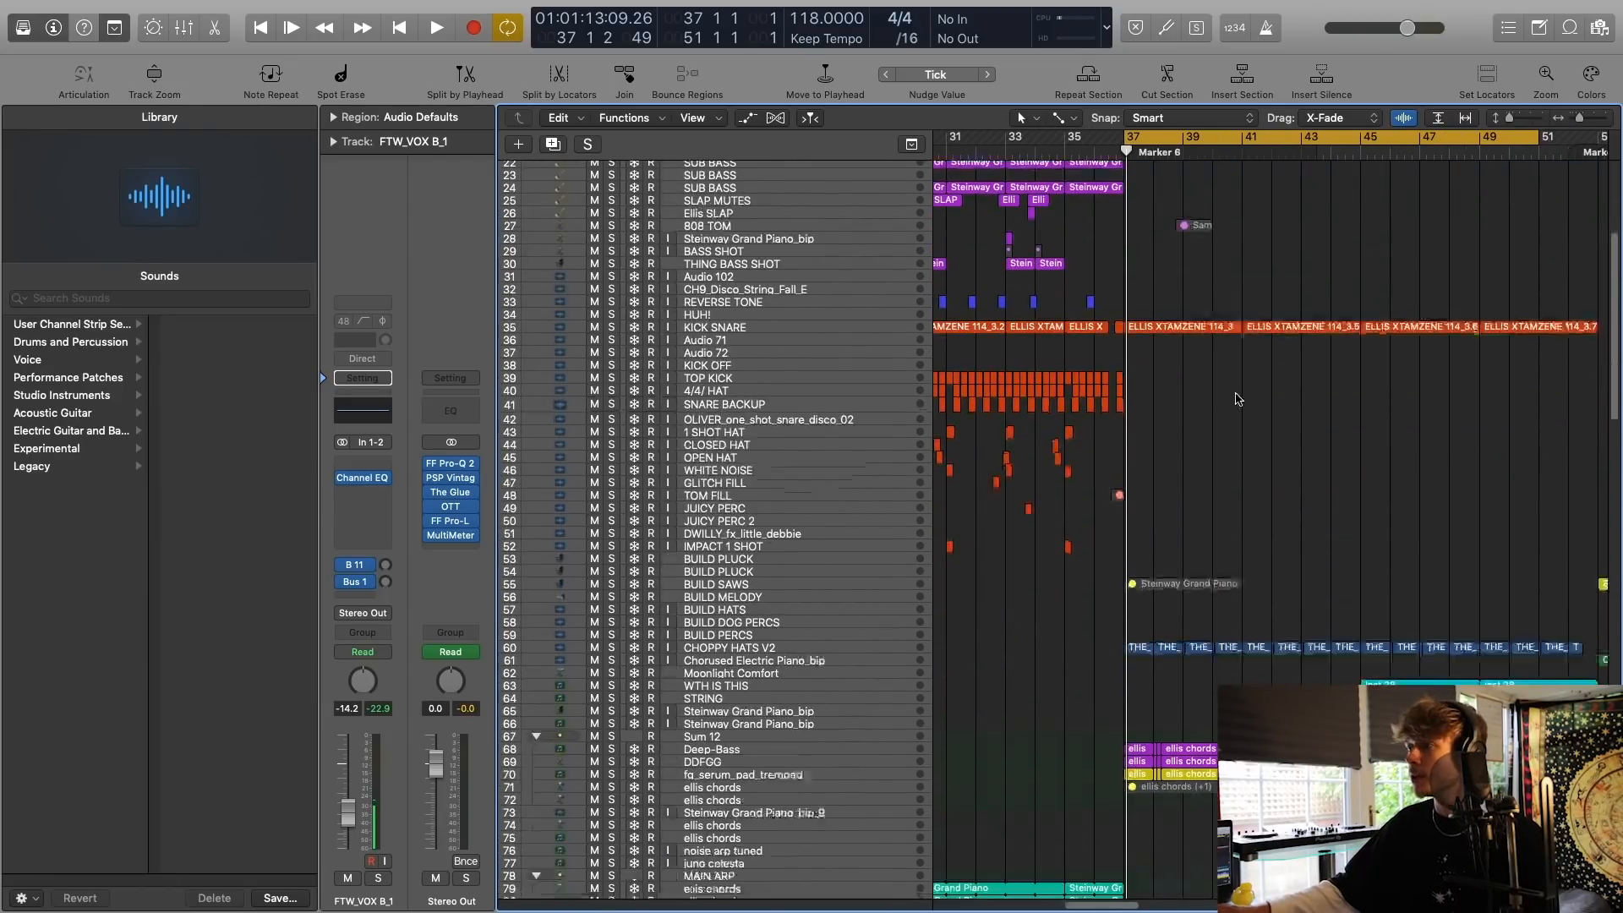
scroll(1213, 423, left, 5)
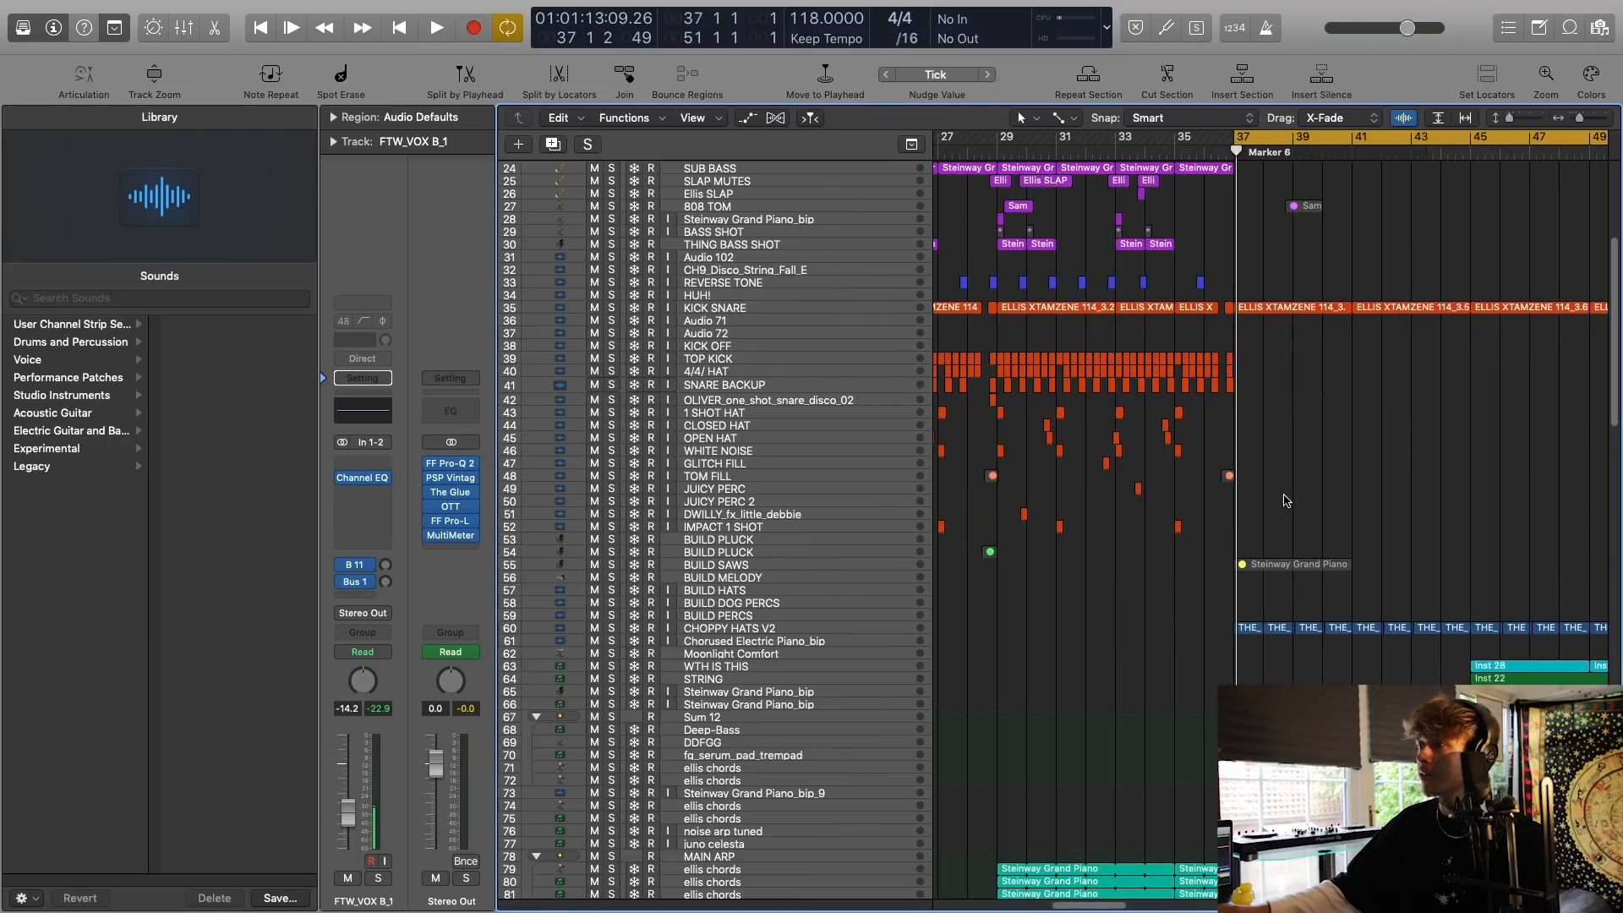
drag(1335, 536, 991, 347)
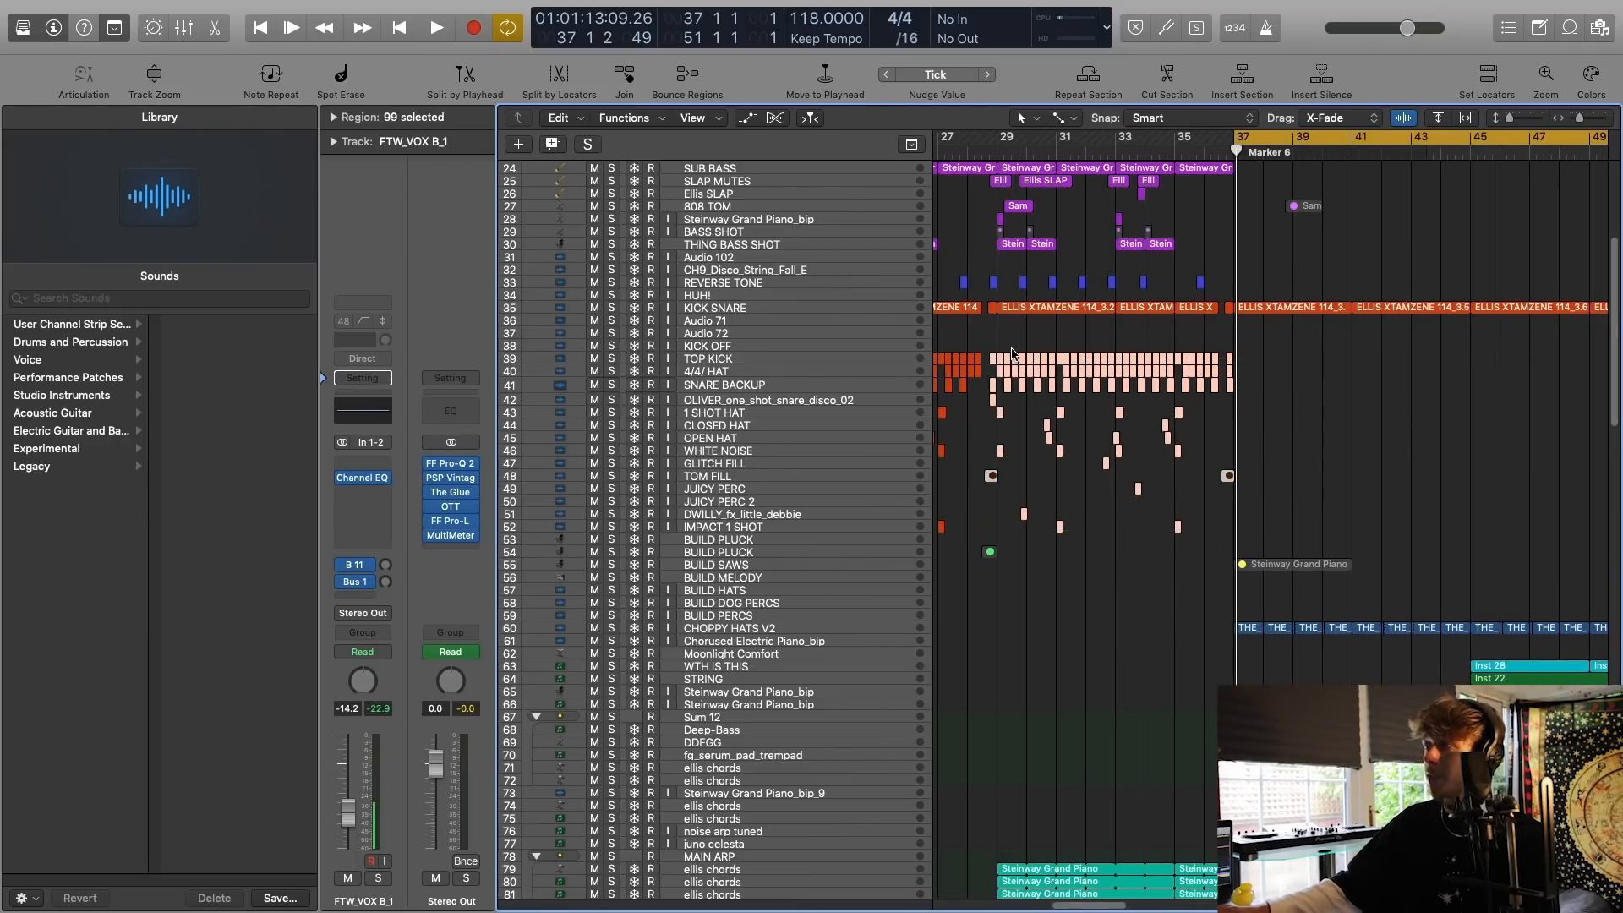
scroll(1343, 484, left, 2)
scroll(1329, 515, right, 1)
scroll(1302, 513, down, 5)
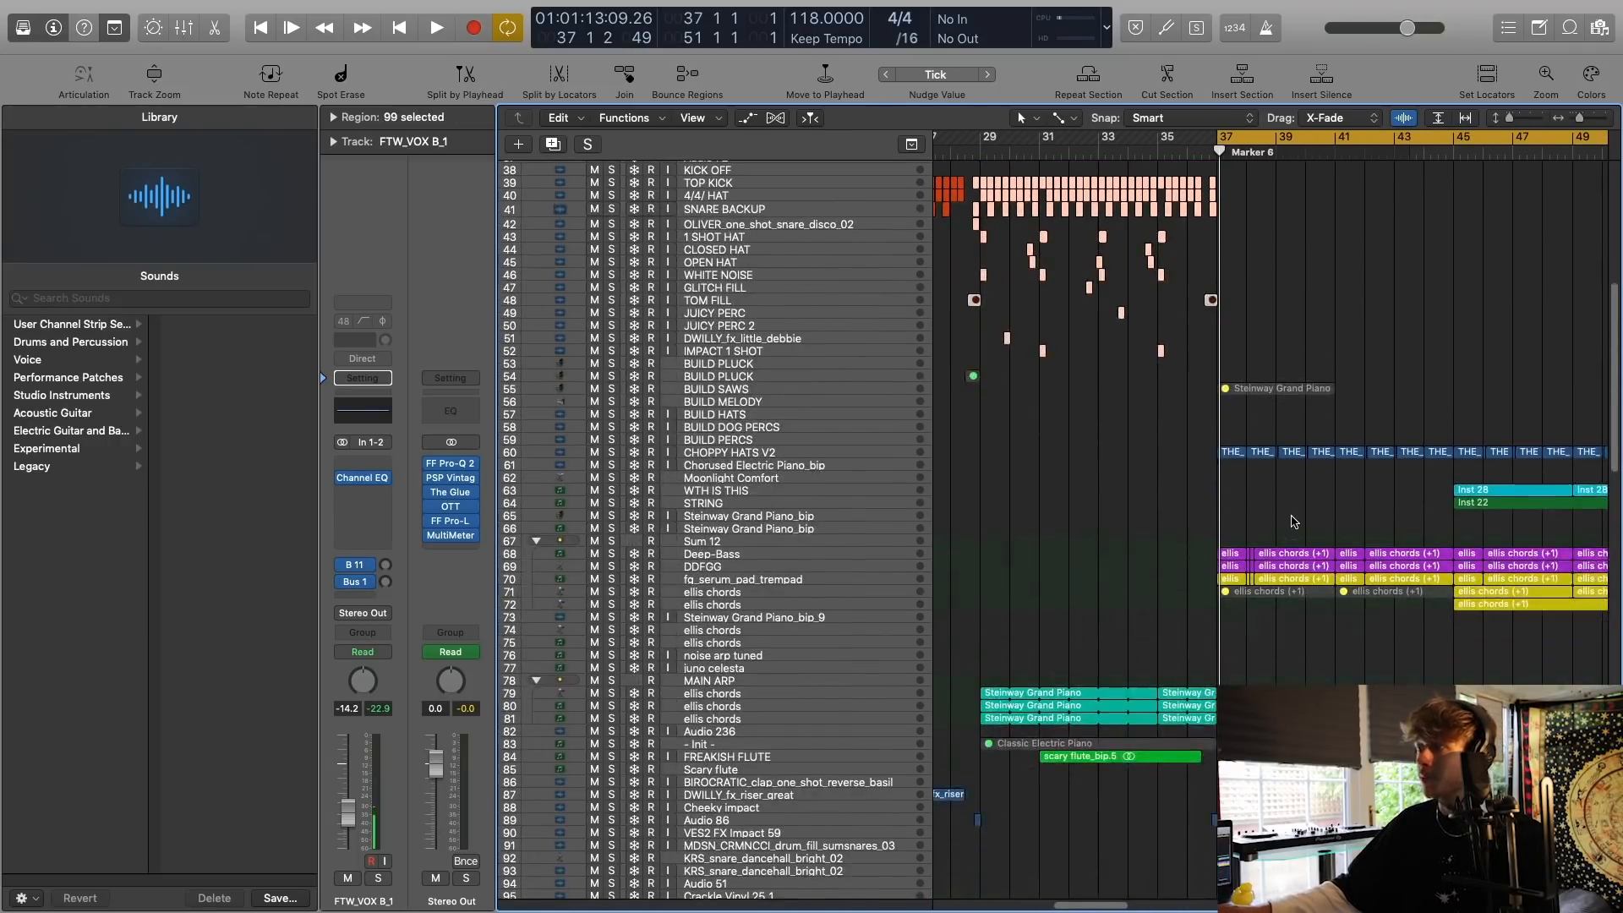
Select and solo the CHOPPY HATS V2 track and play it from bar 37 with its insert effects bypassed.
scroll(1234, 508, right, 3)
click(736, 454)
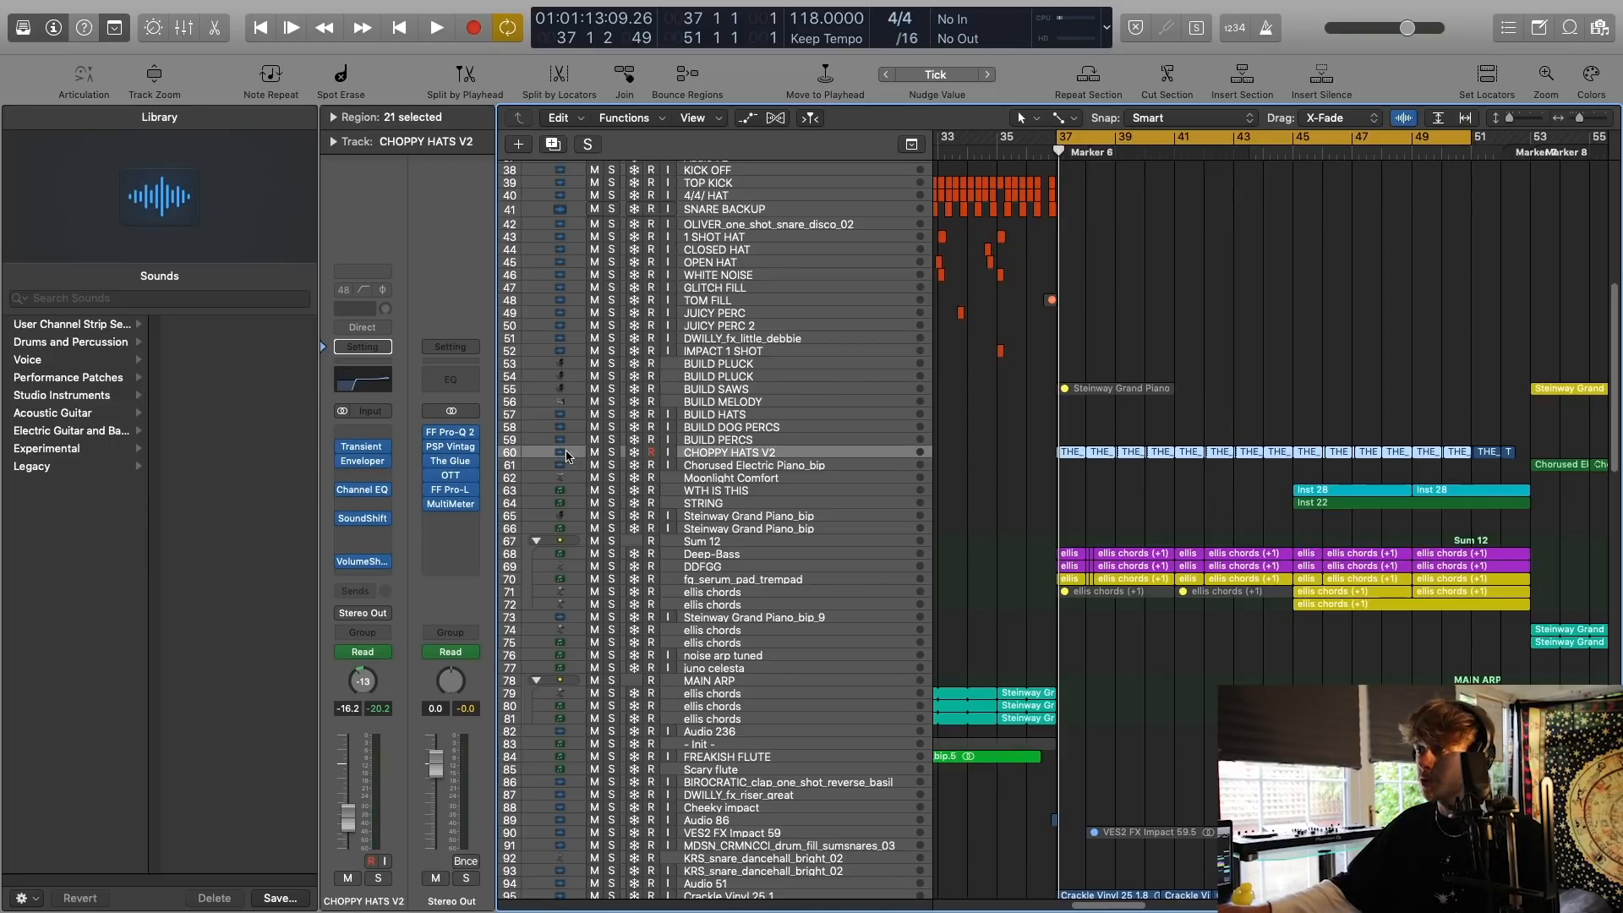
click(612, 454)
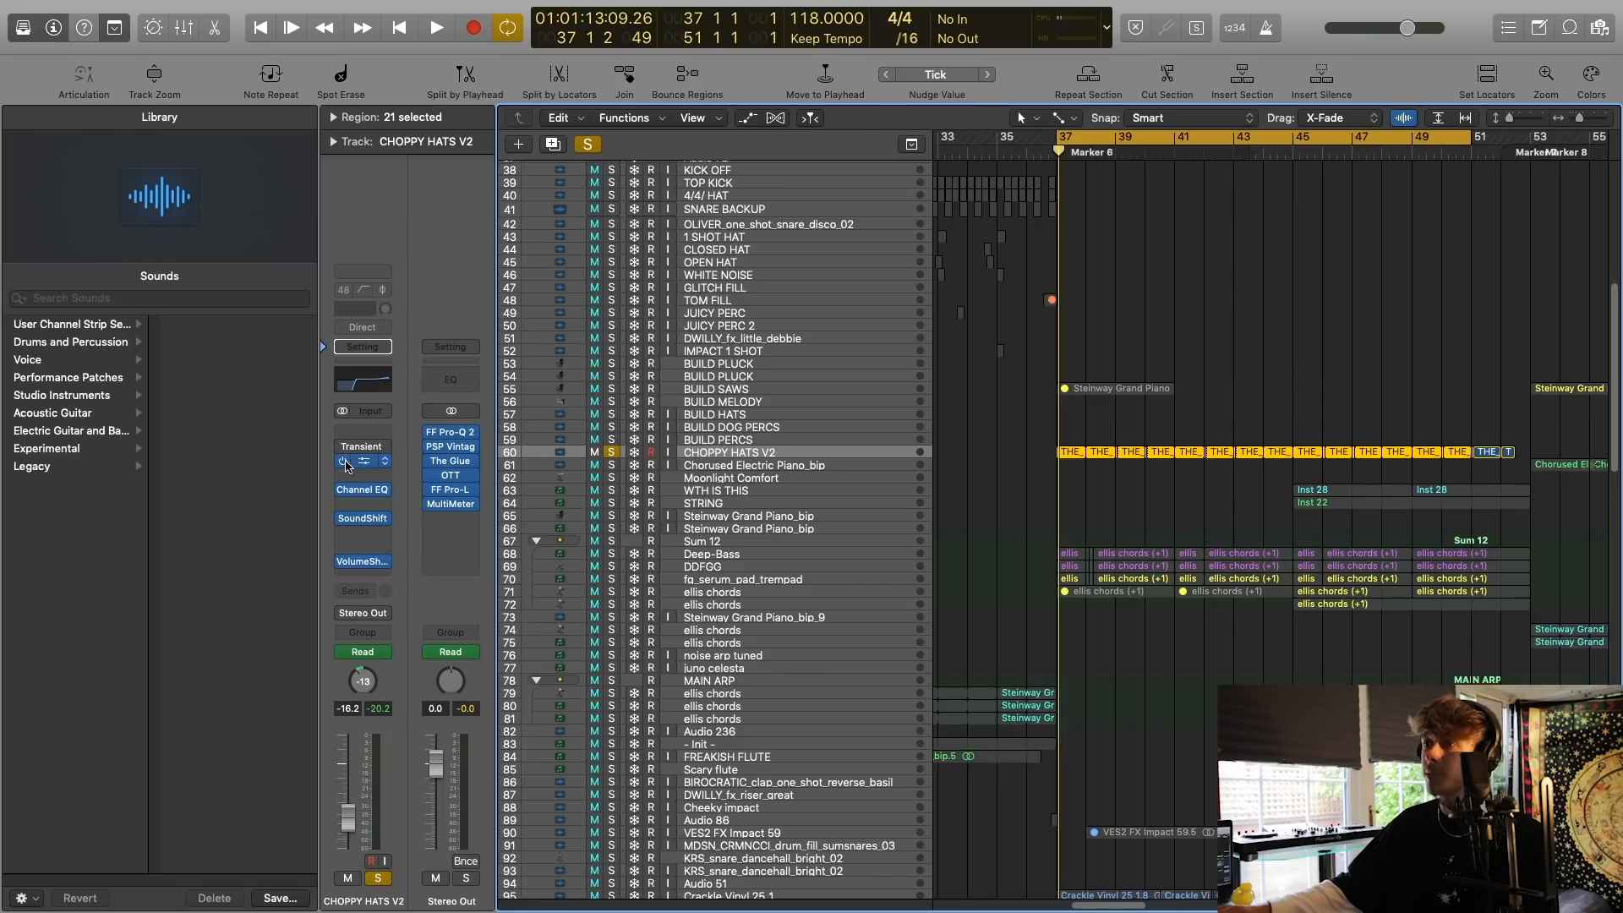
key(space)
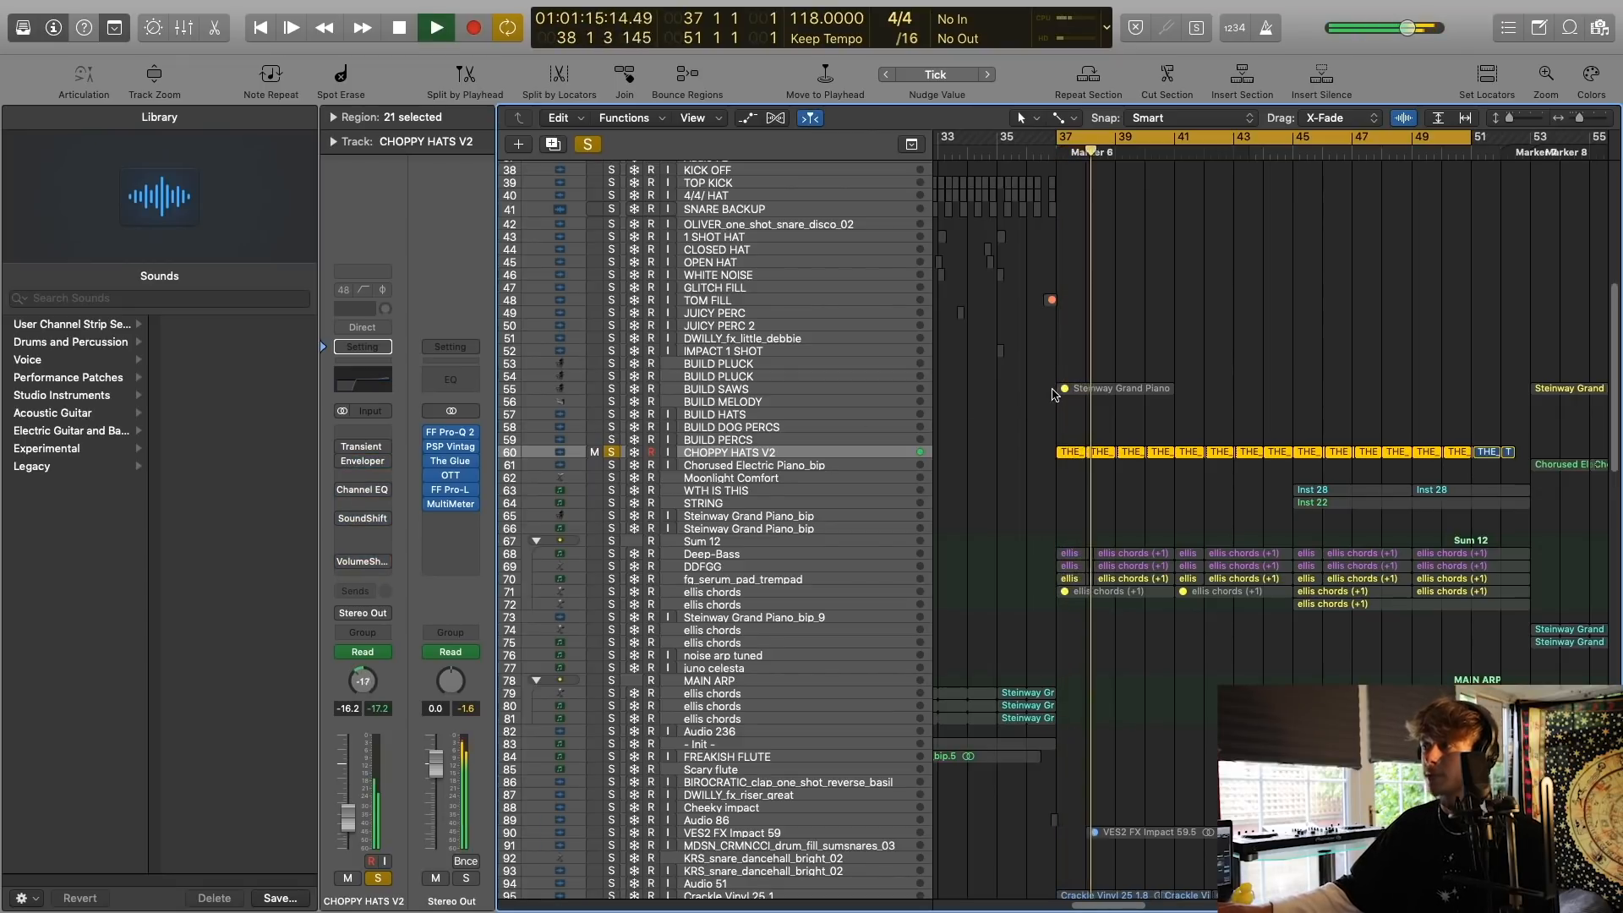
key(space)
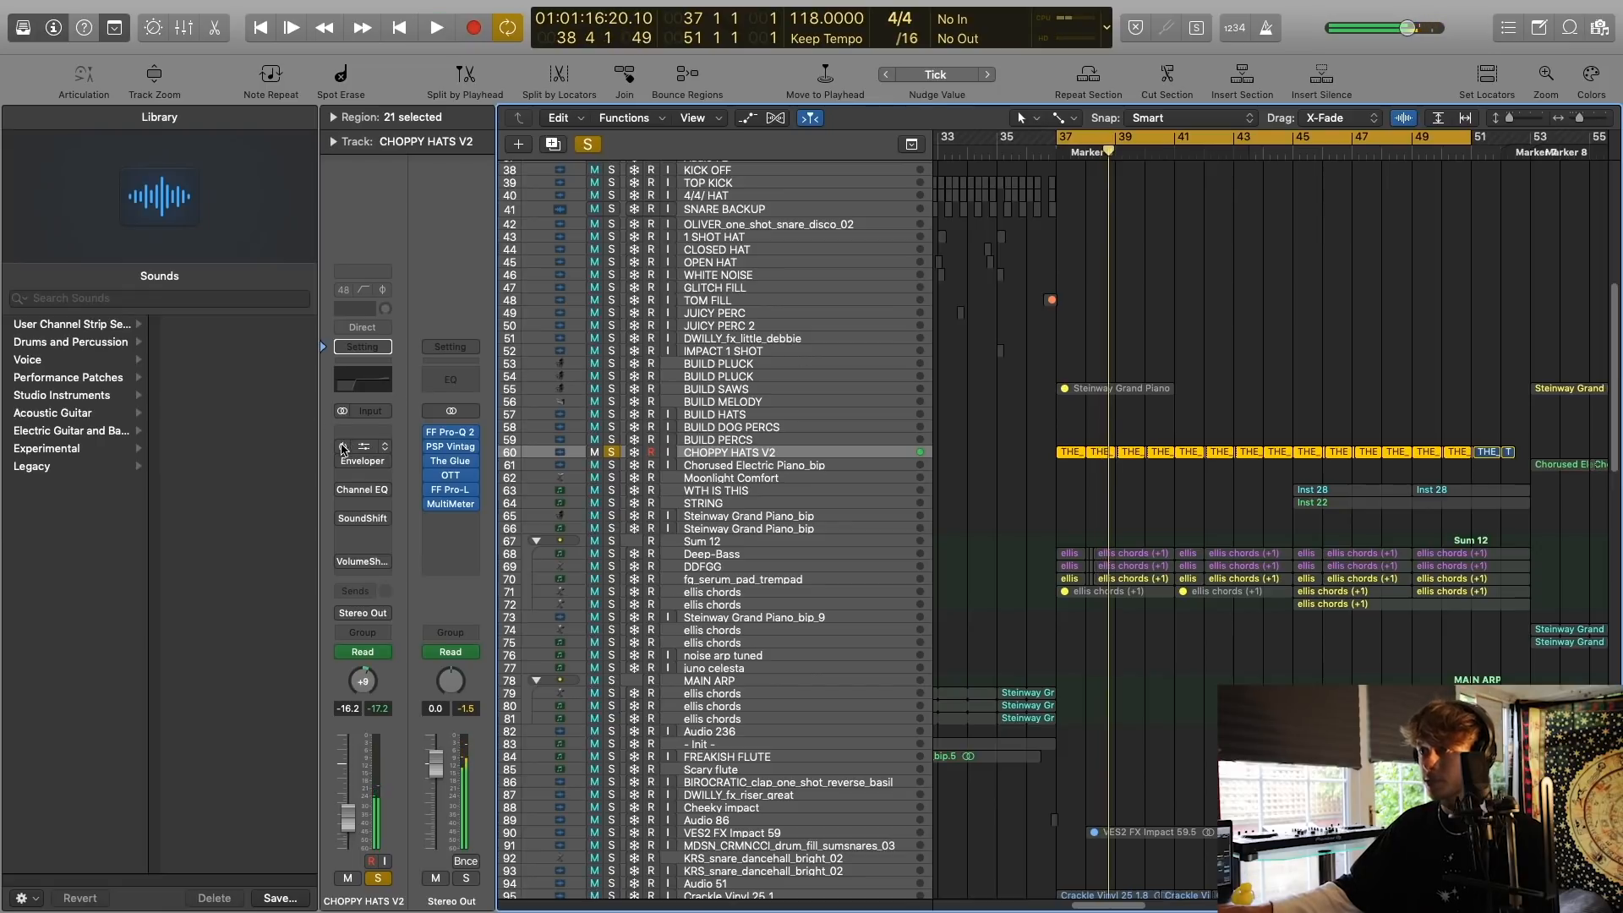
Re-enable the Transient Master, Enveloper and Channel EQ inserts on CHOPPY HATS V2 and inspect the Transient Master and Enveloper settings.
click(368, 449)
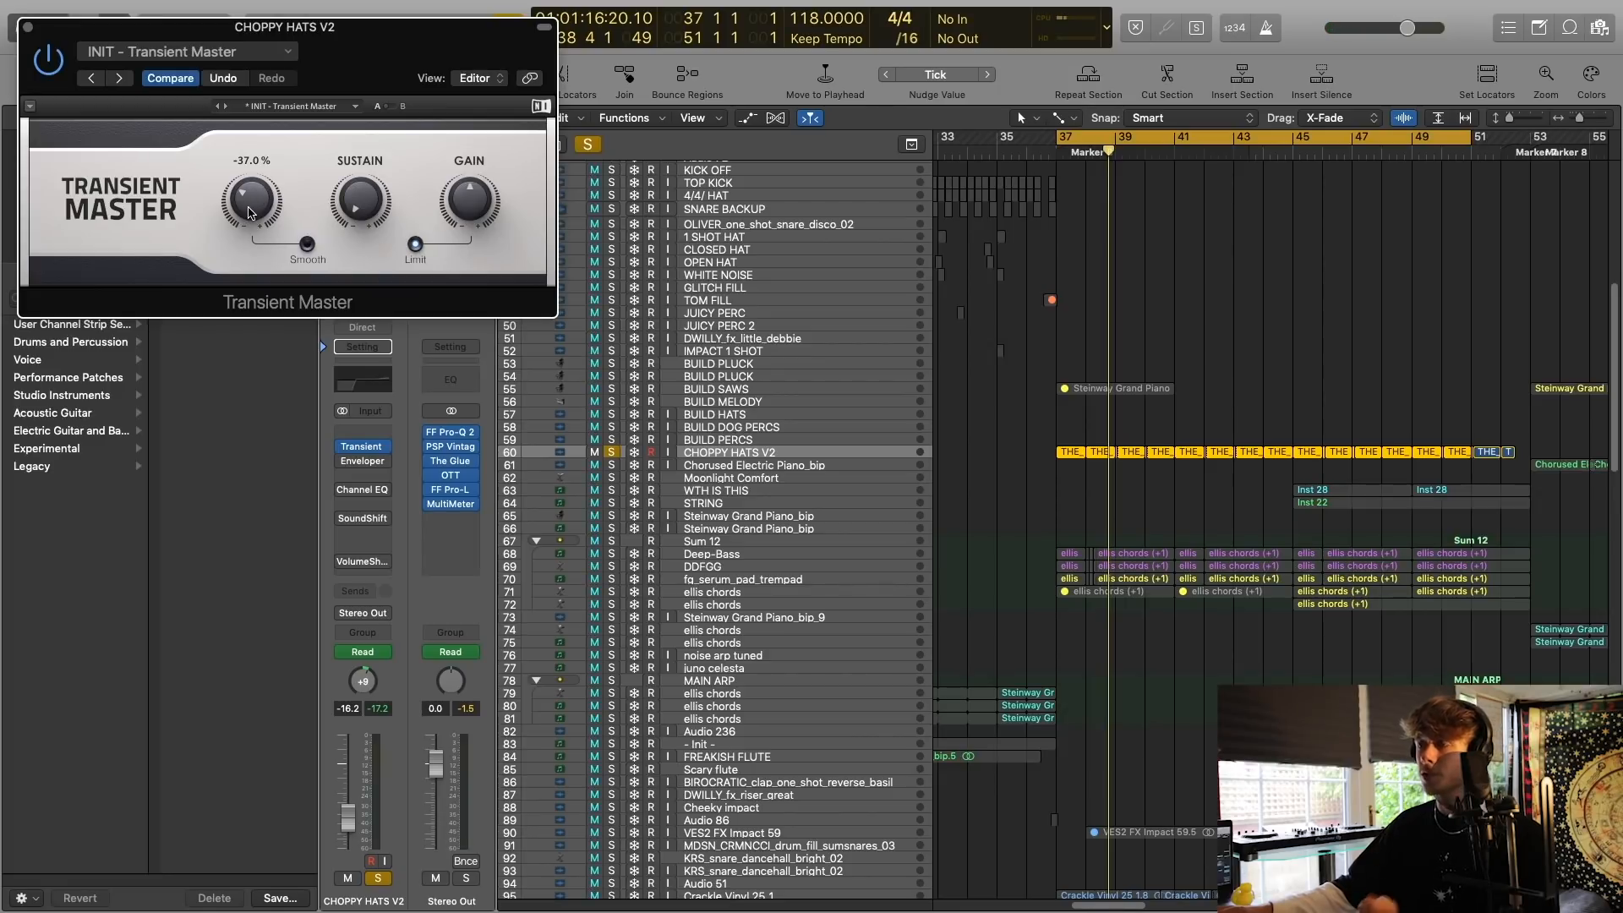
drag(375, 51, 514, 171)
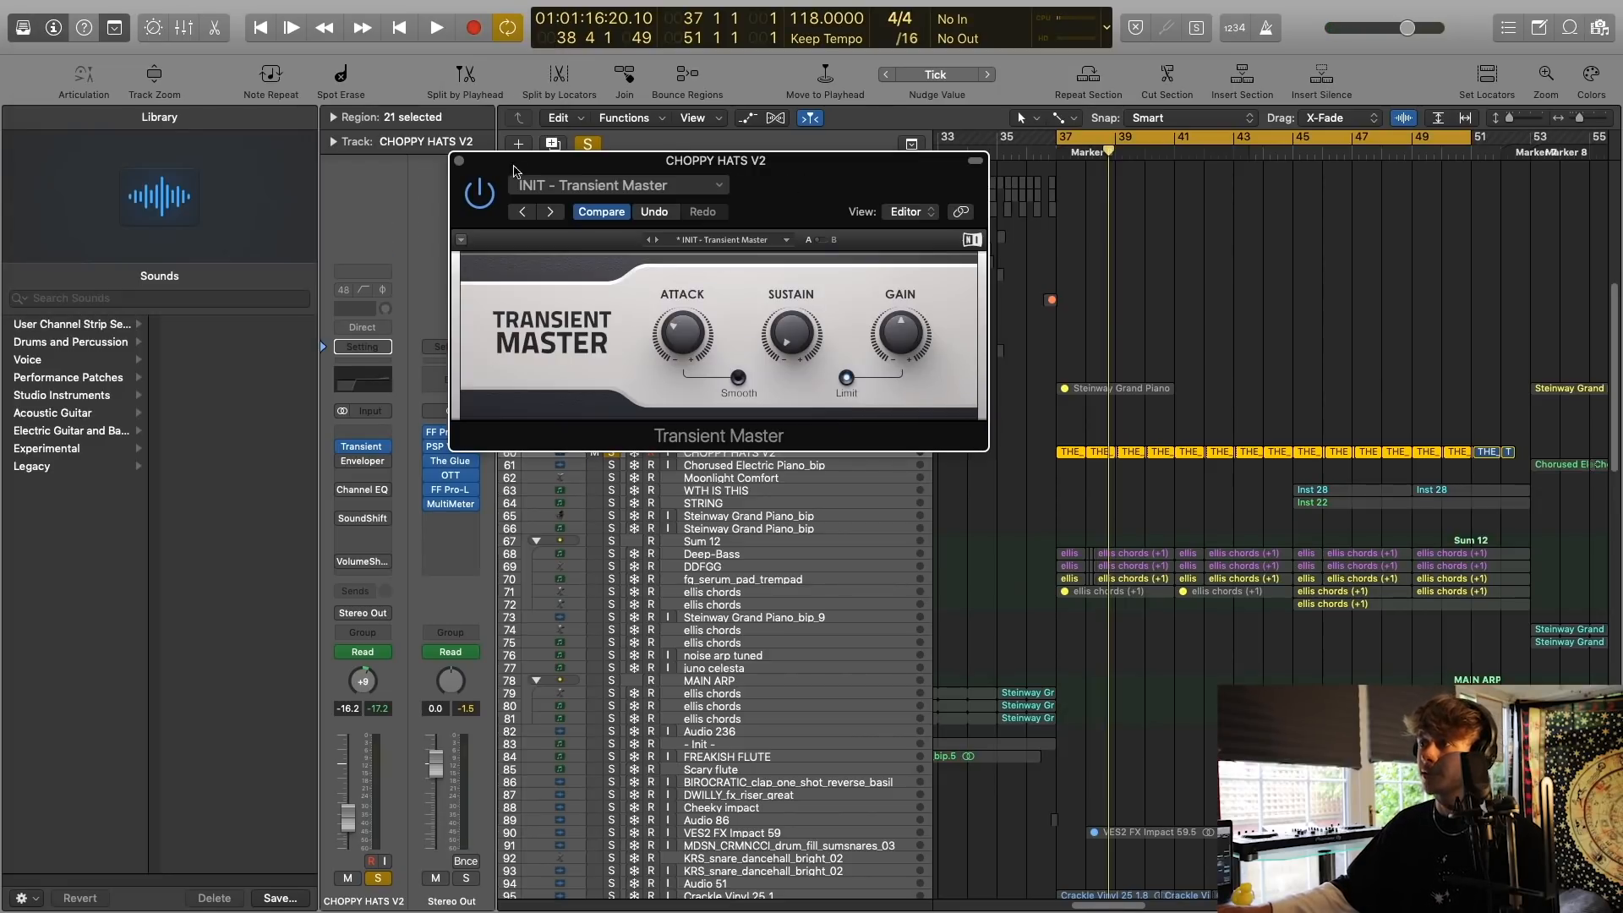
click(459, 161)
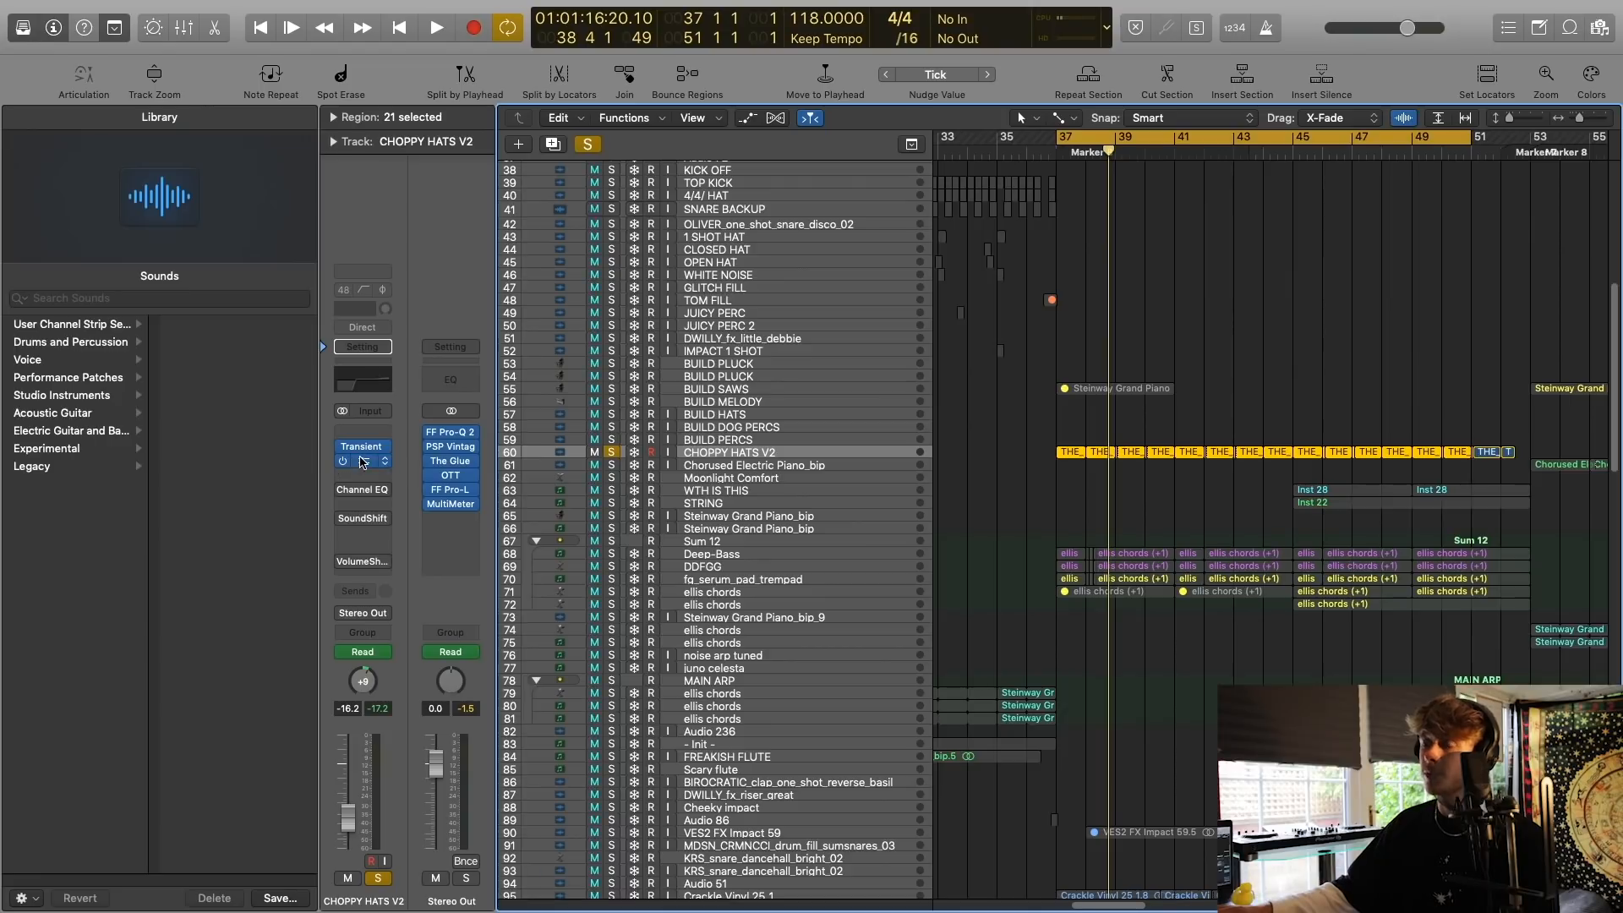
click(361, 462)
click(27, 29)
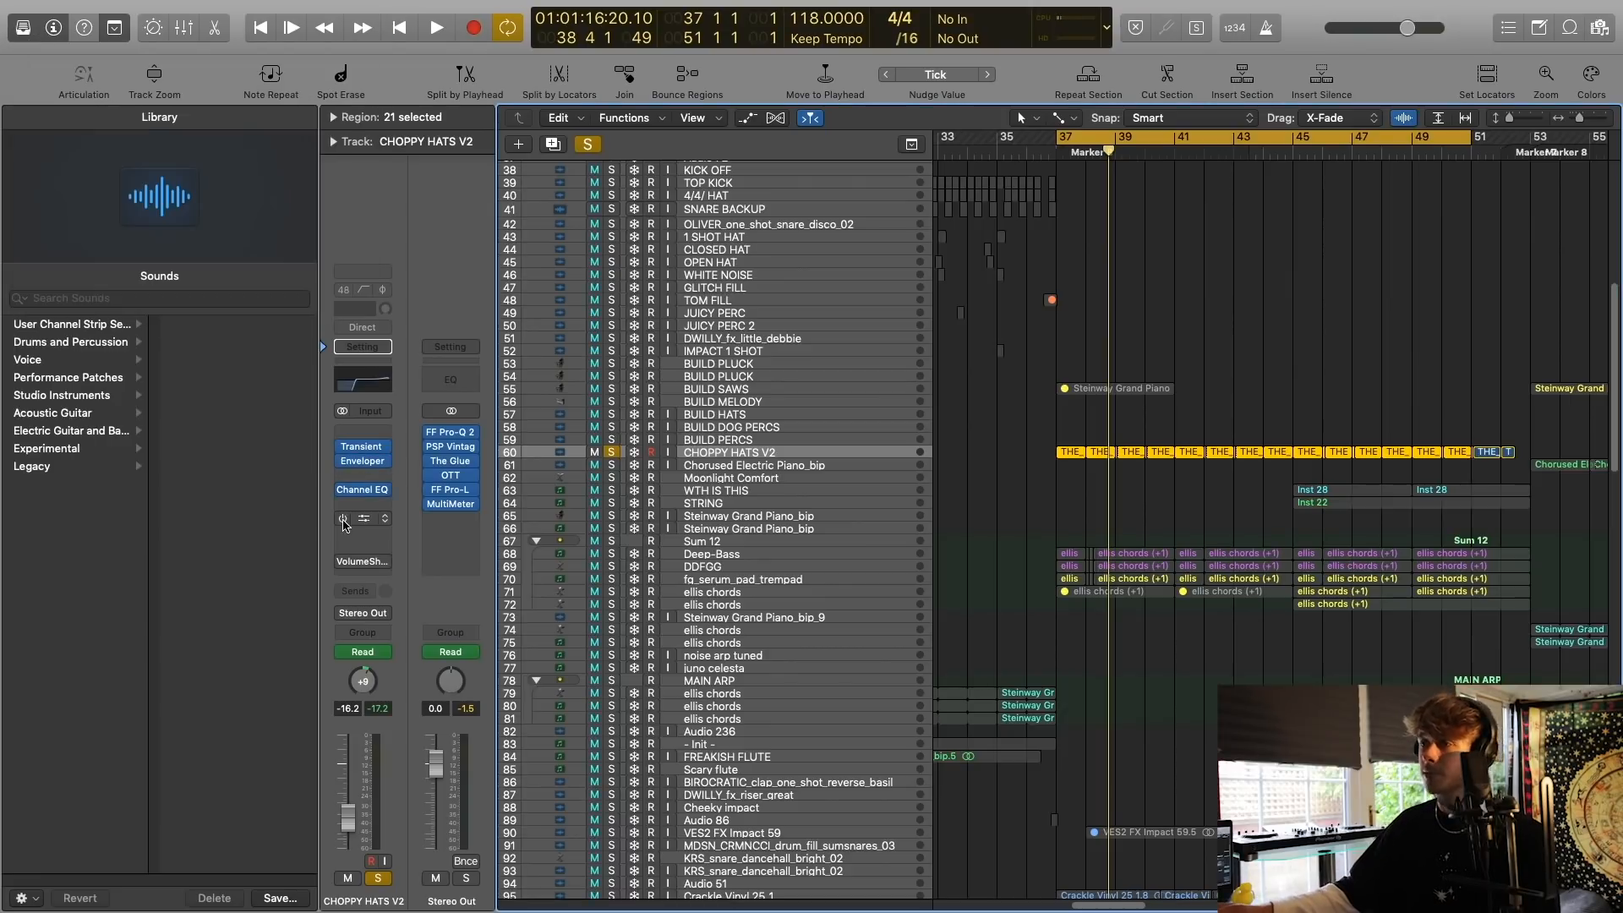
Re-enable the SoundShifter Pitch insert on CHOPPY HATS V2 and play the track from bar 37 with the plug-in's pitch ratio in view.
click(366, 521)
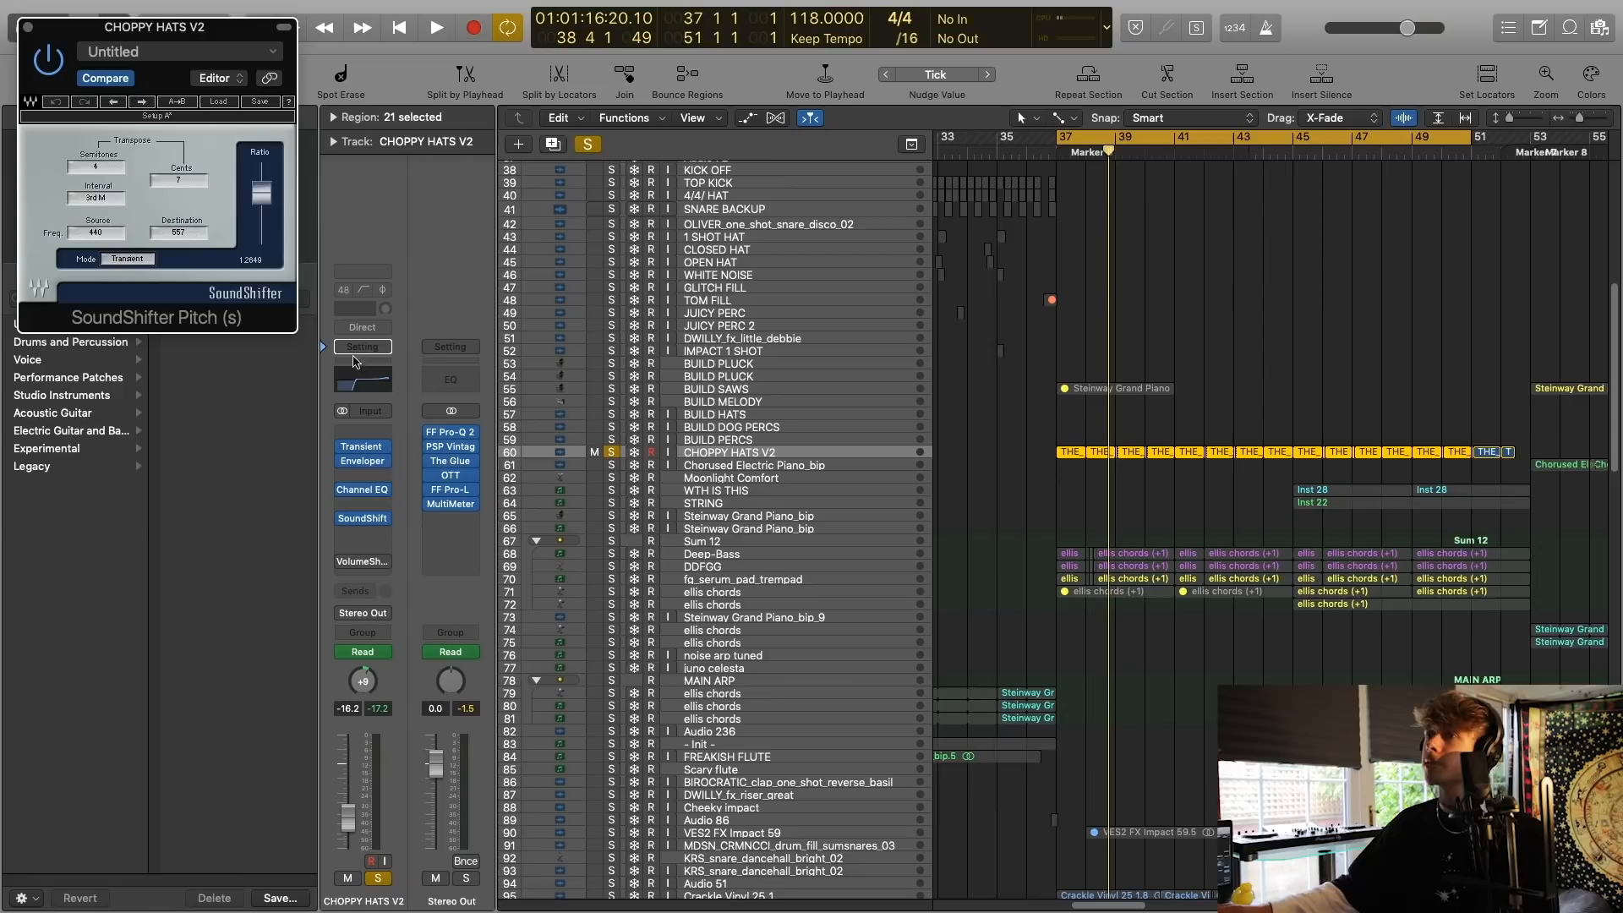
drag(193, 32, 782, 363)
key(space)
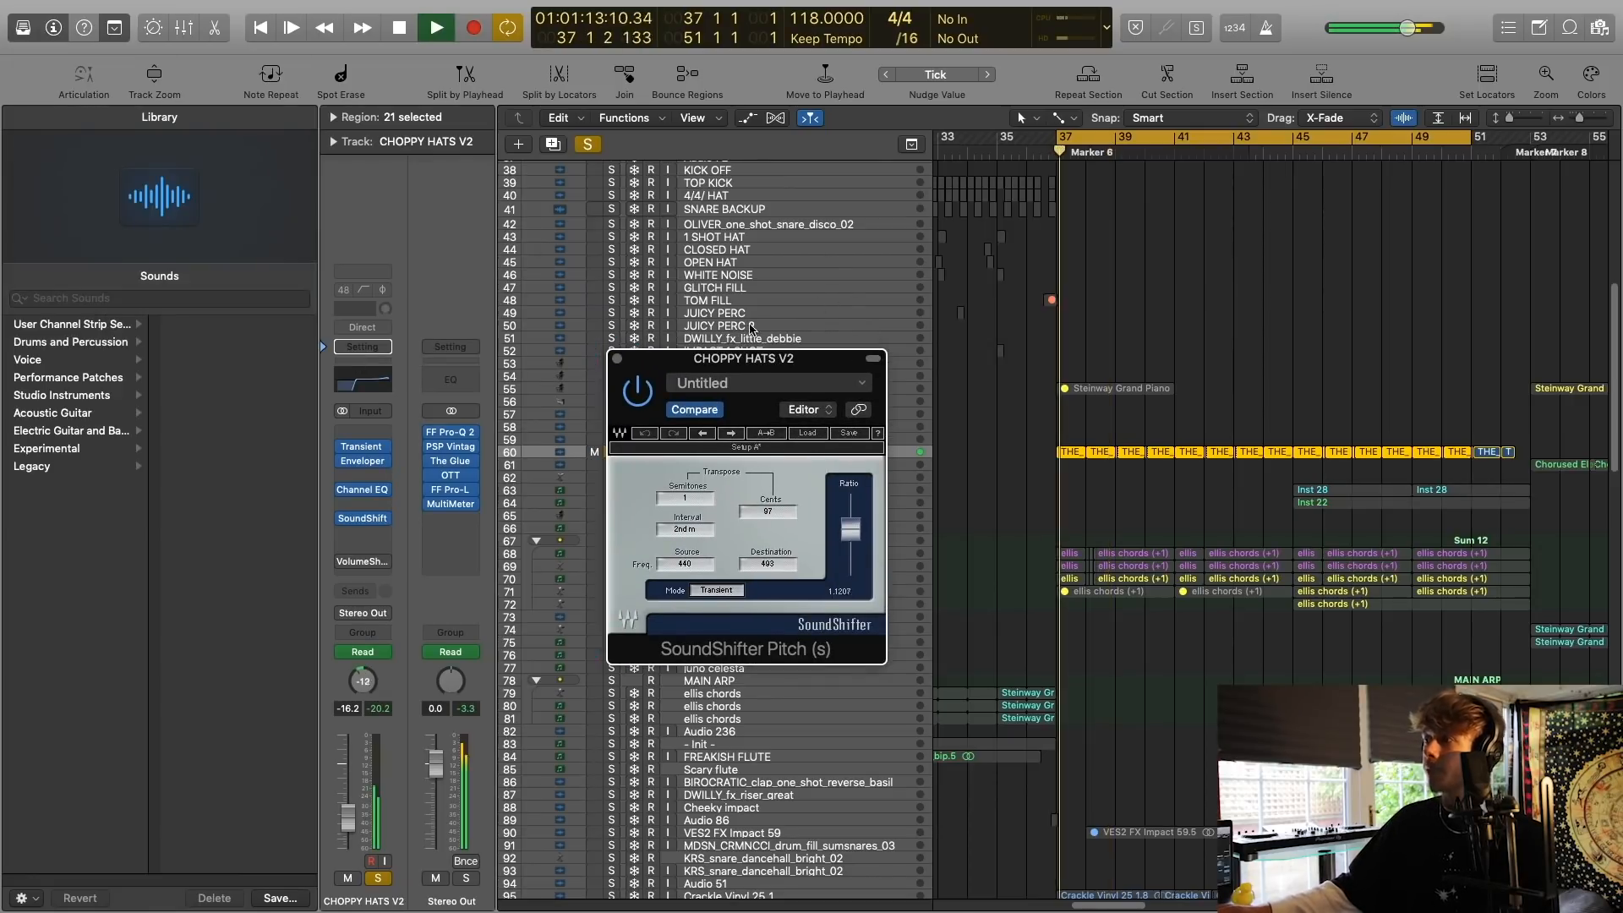
mouse_move(850, 536)
mouse_down()
mouse_move(853, 559)
mouse_move(857, 524)
mouse_up()
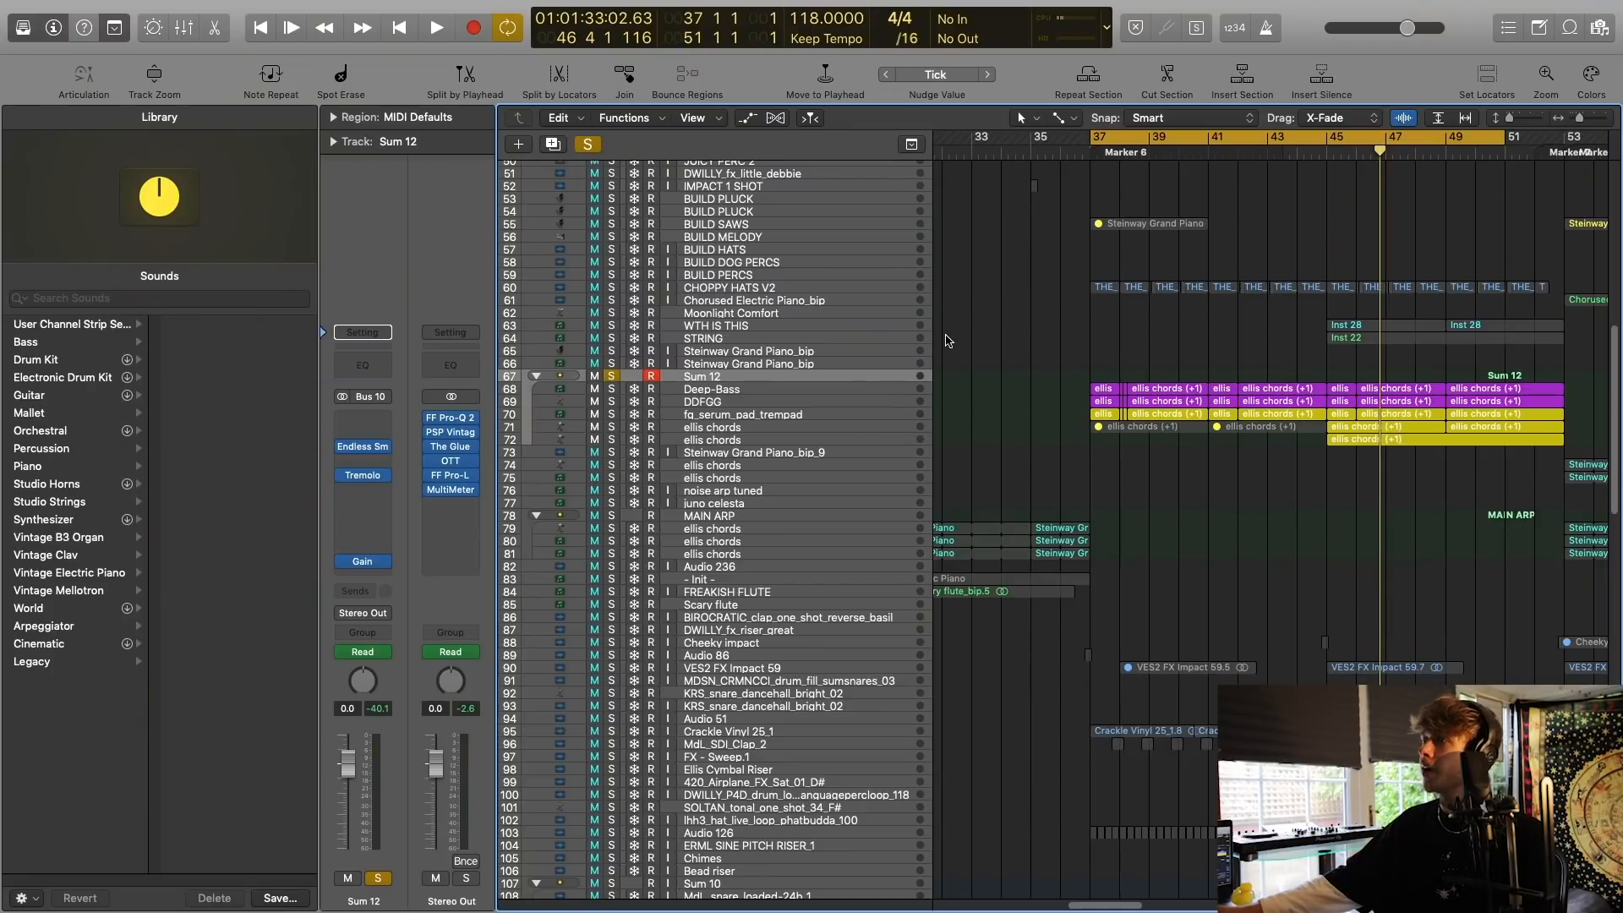
Enlarge the tracks inside Sum 12, solo the Deep-Bass track and play it from bar 37.
click(1581, 123)
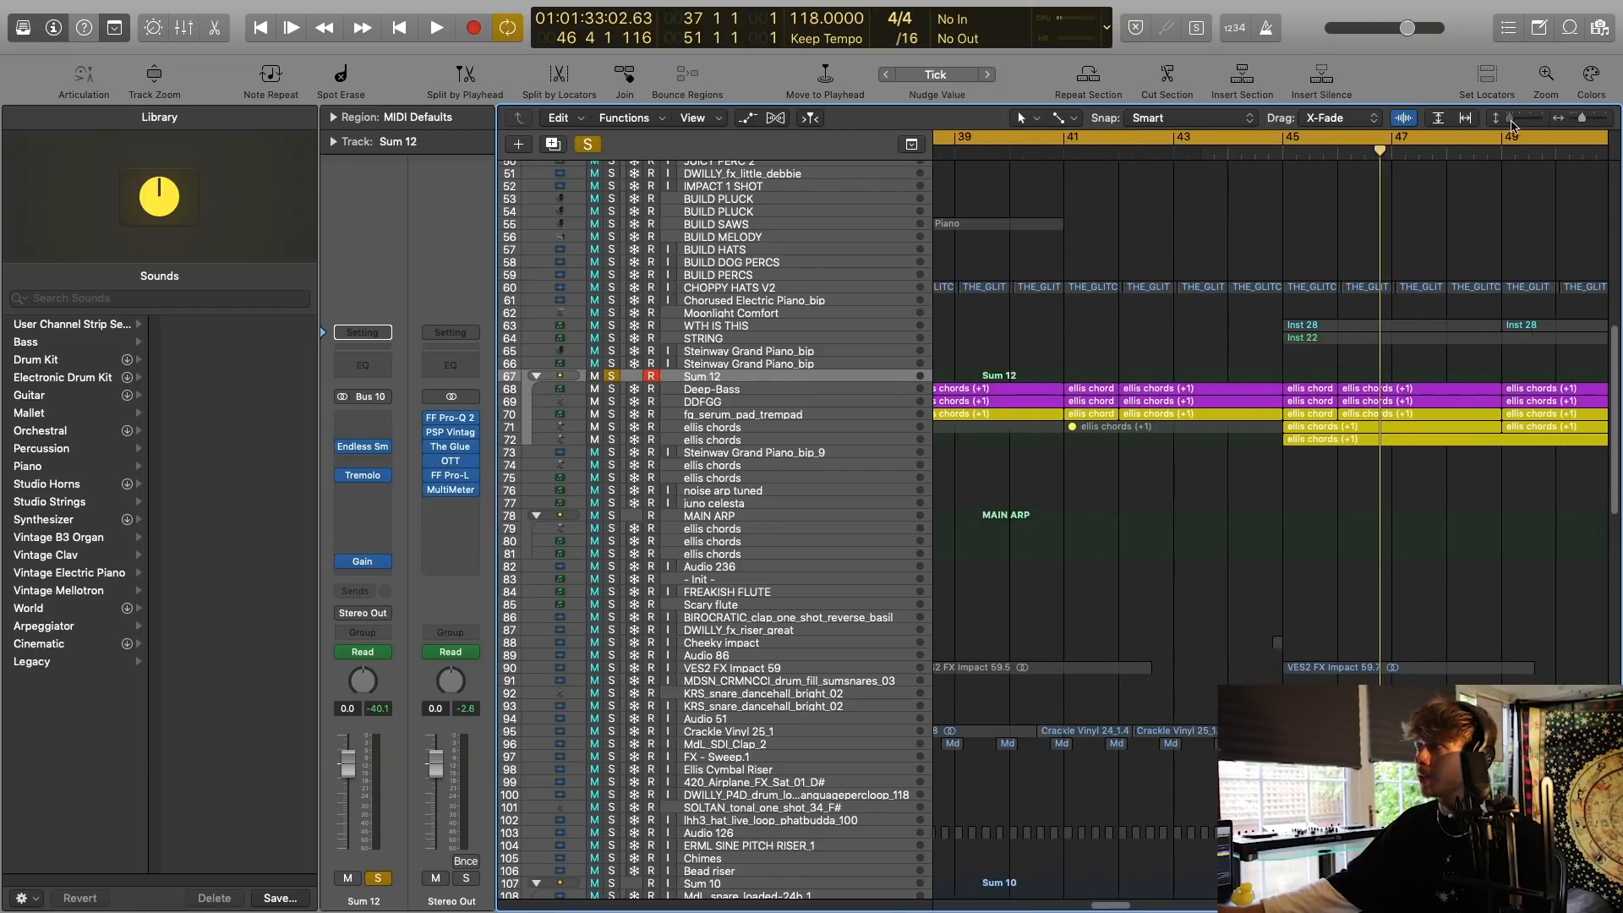
click(1513, 125)
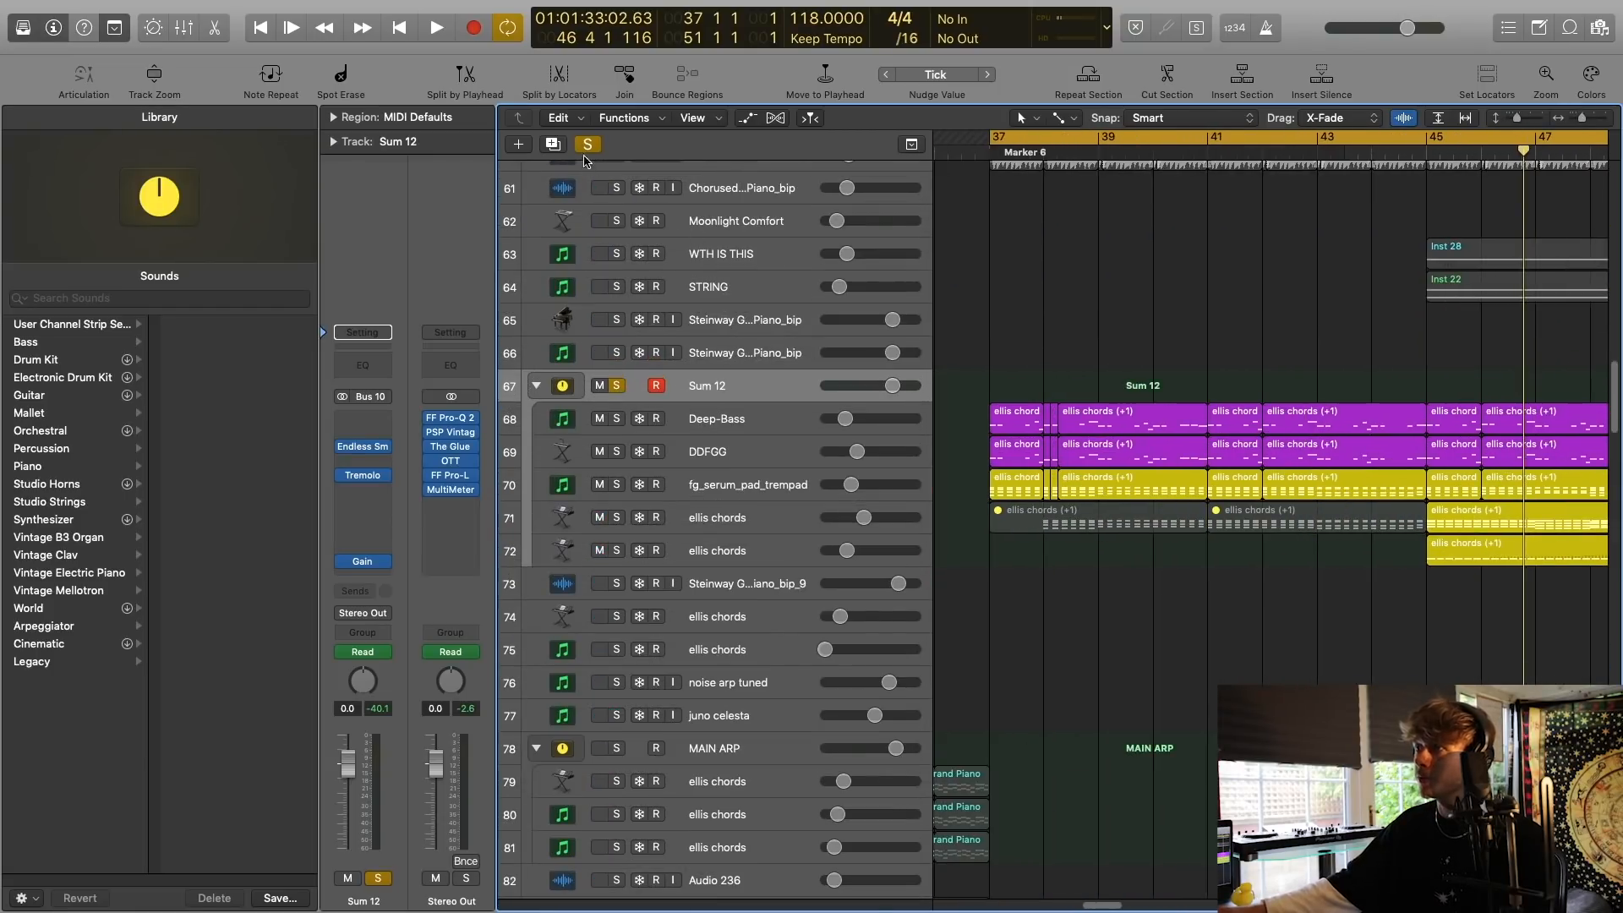
click(742, 418)
click(617, 419)
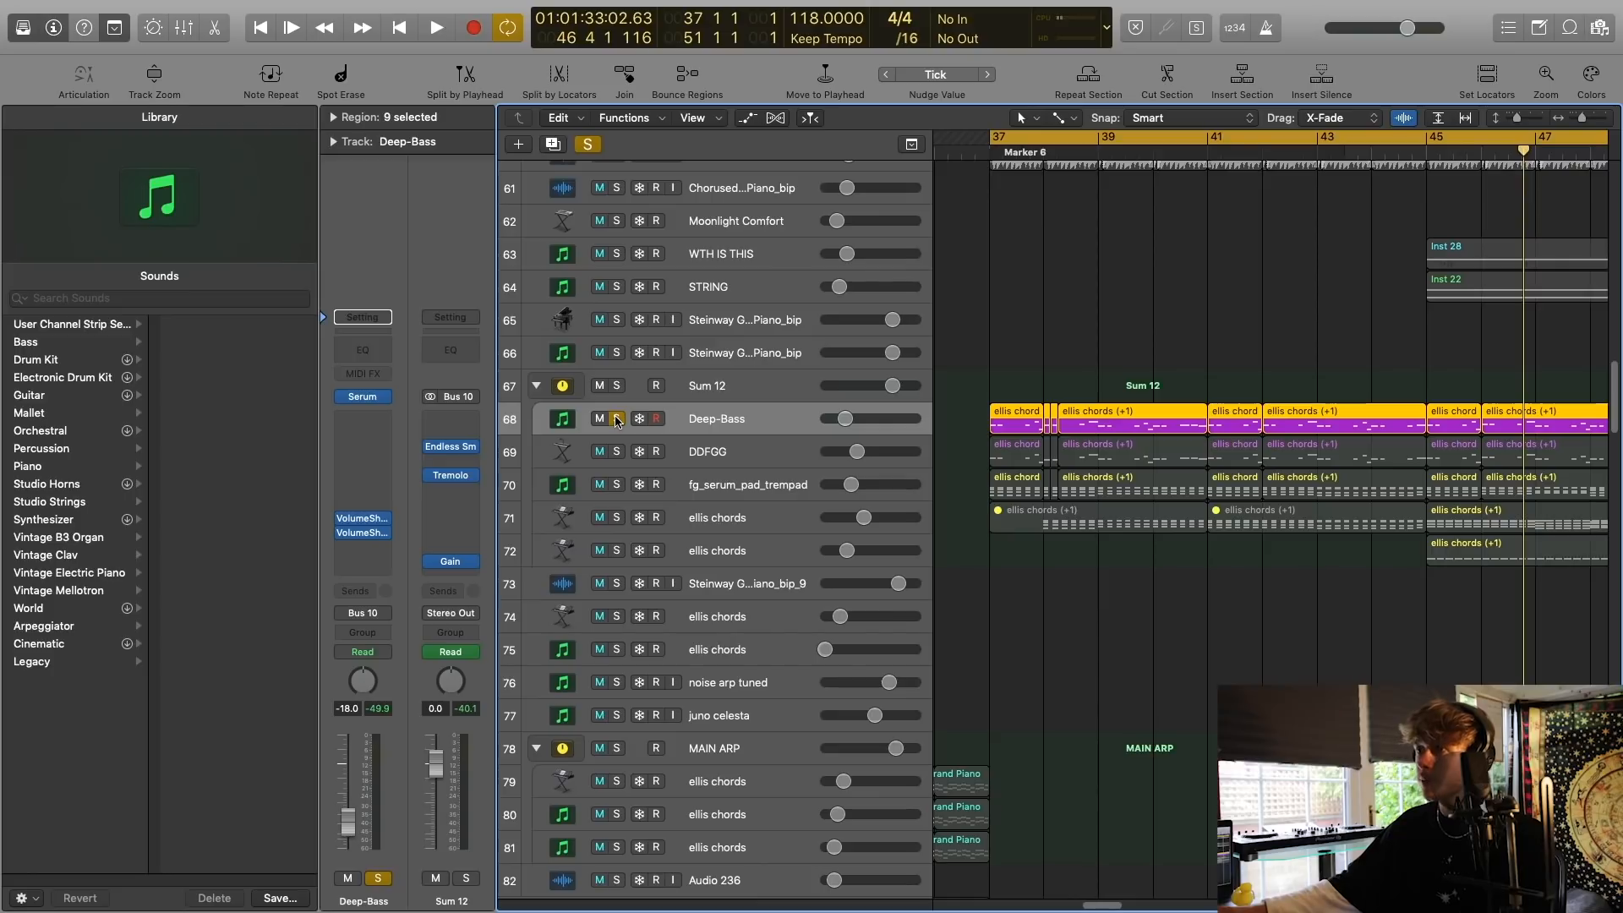
key(space)
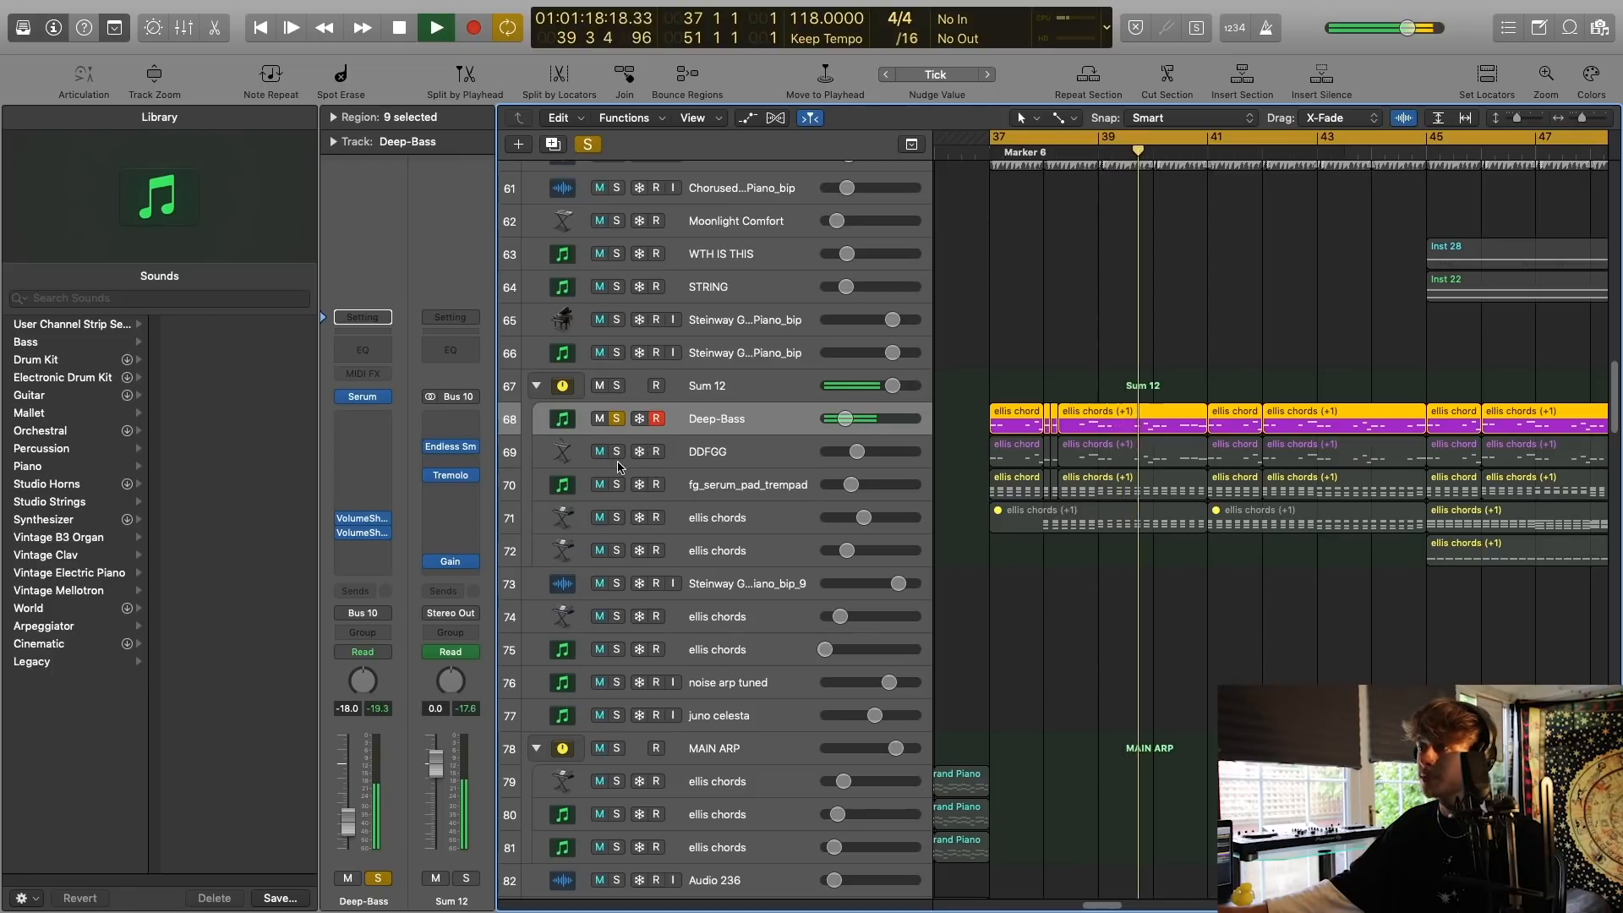
Move the solo from Deep-Bass to the DDFGG track, select it and listen to it until about bar 42.
click(617, 453)
click(617, 420)
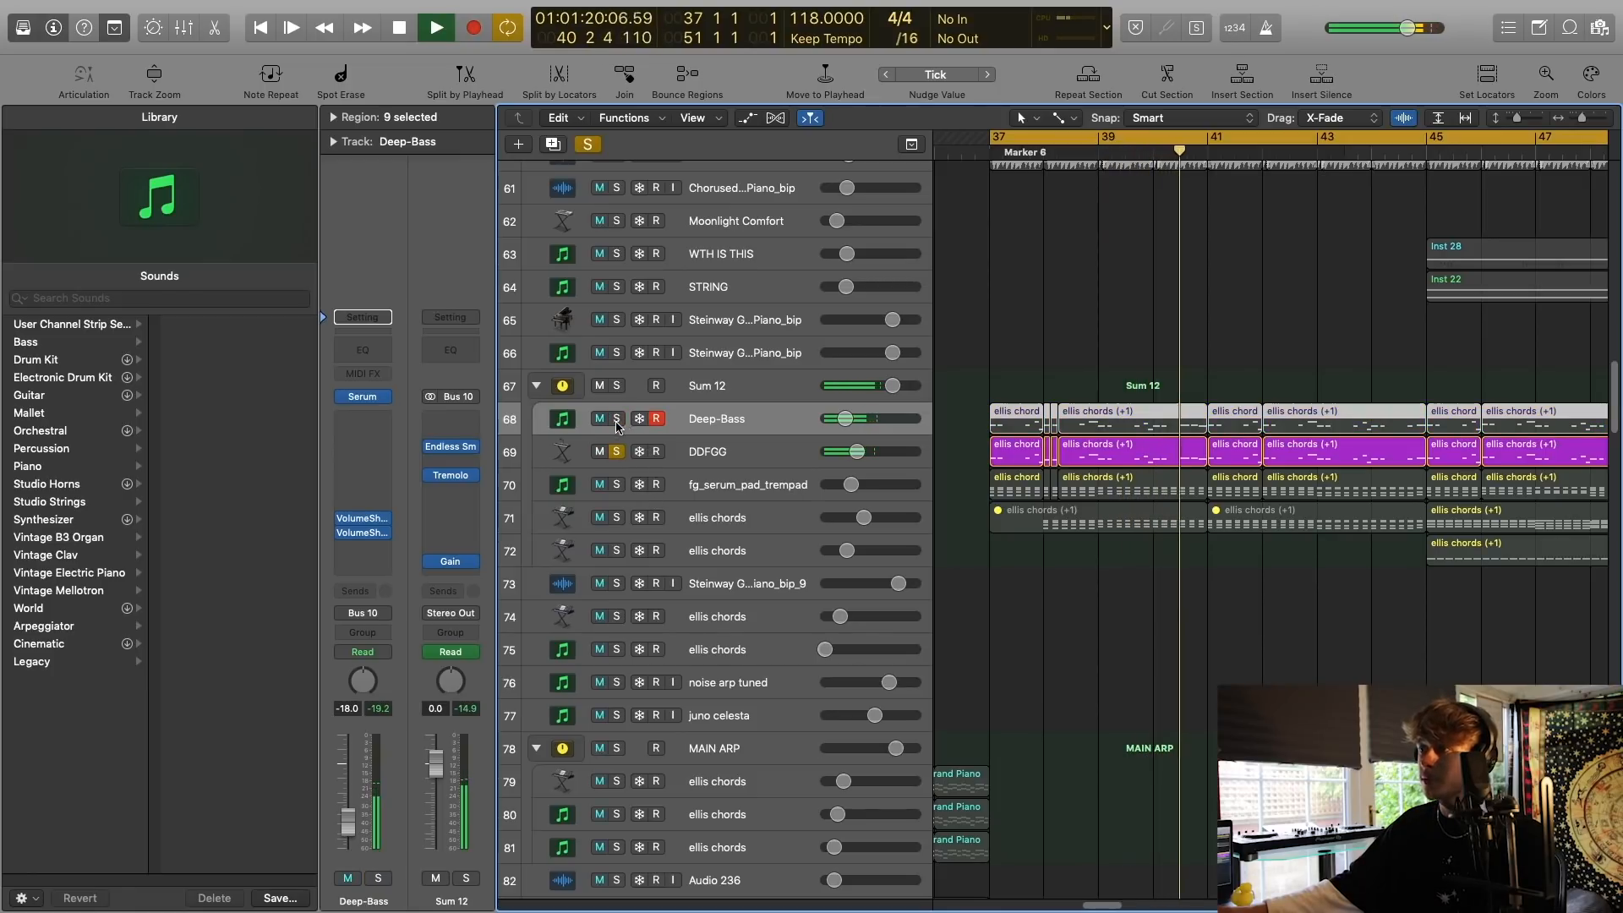
click(725, 453)
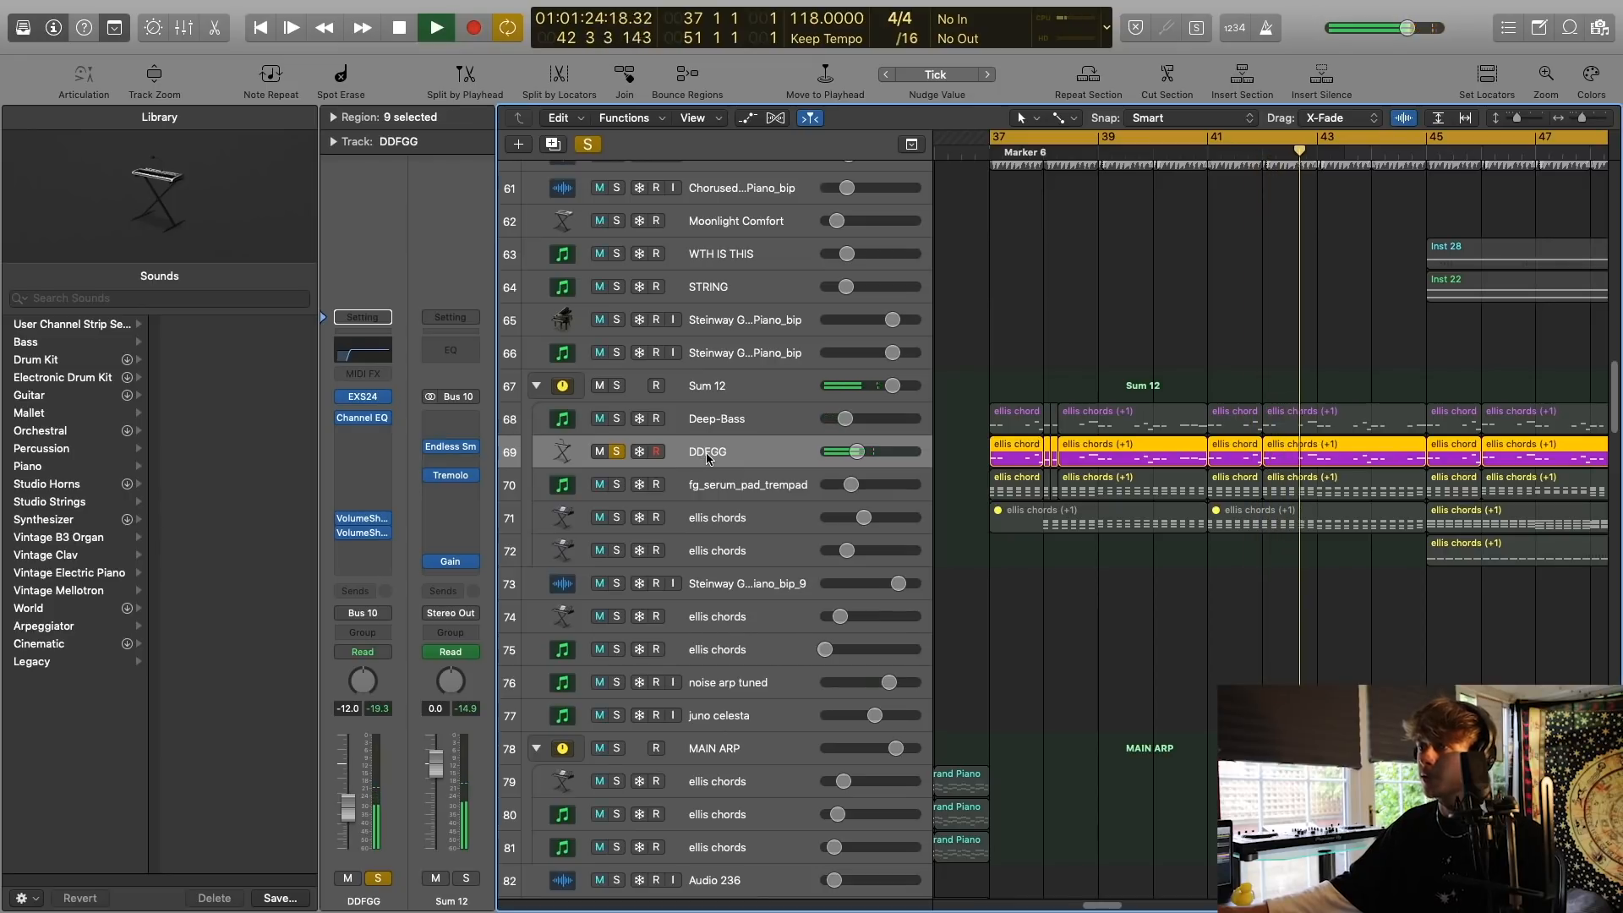
key(space)
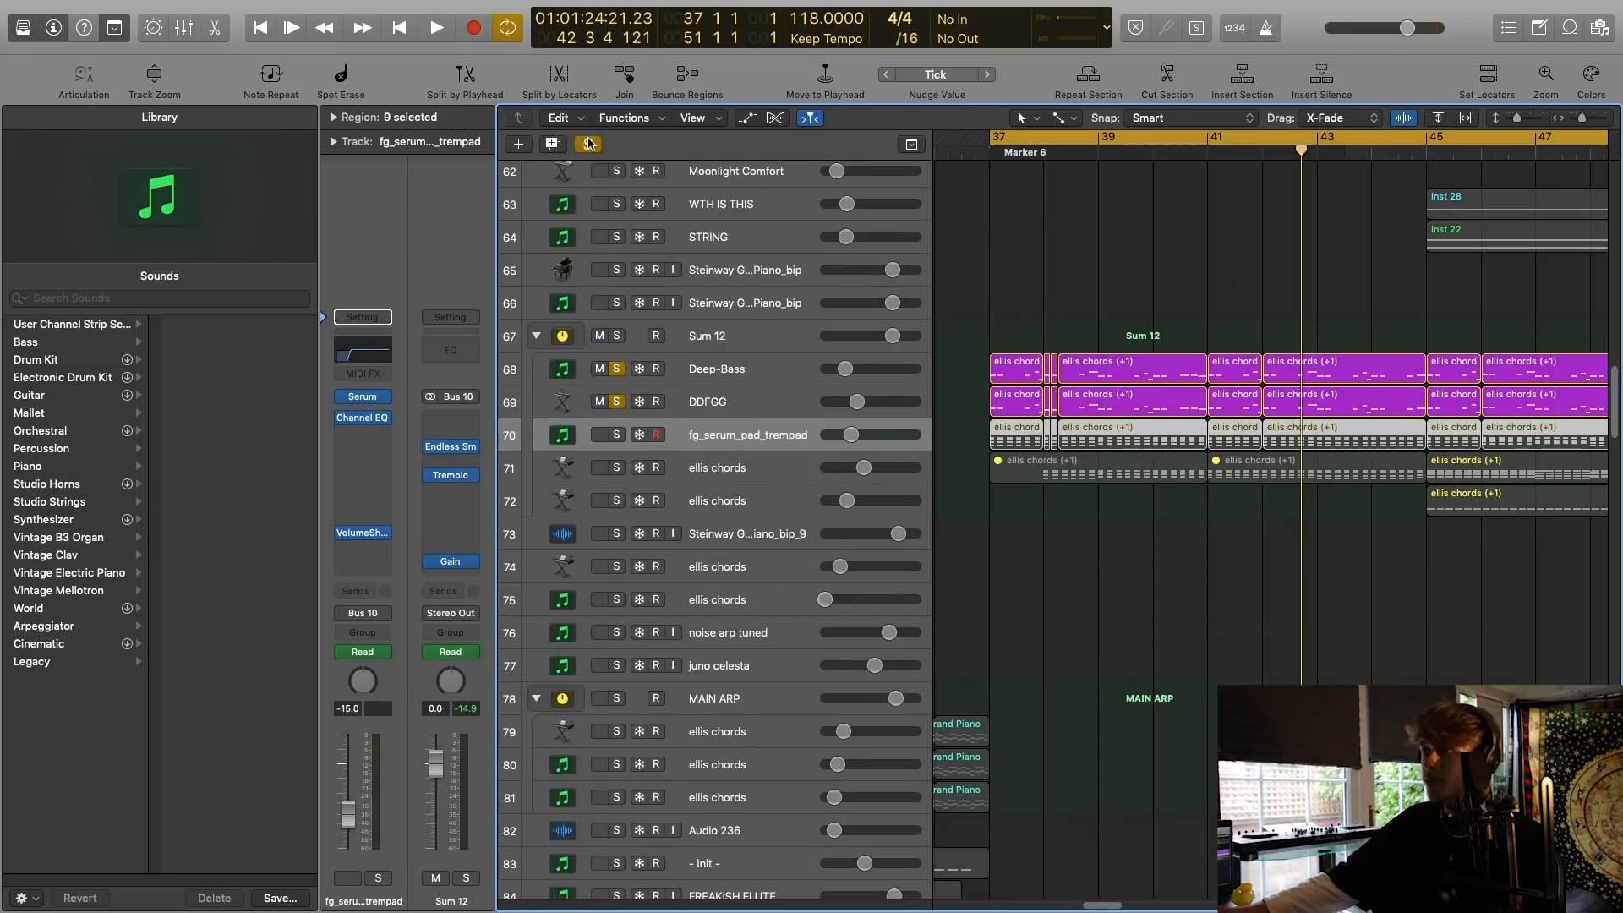
Clear the solo on DDFGG, solo the fg_serum_pad_trempad track and play it.
click(589, 144)
click(616, 434)
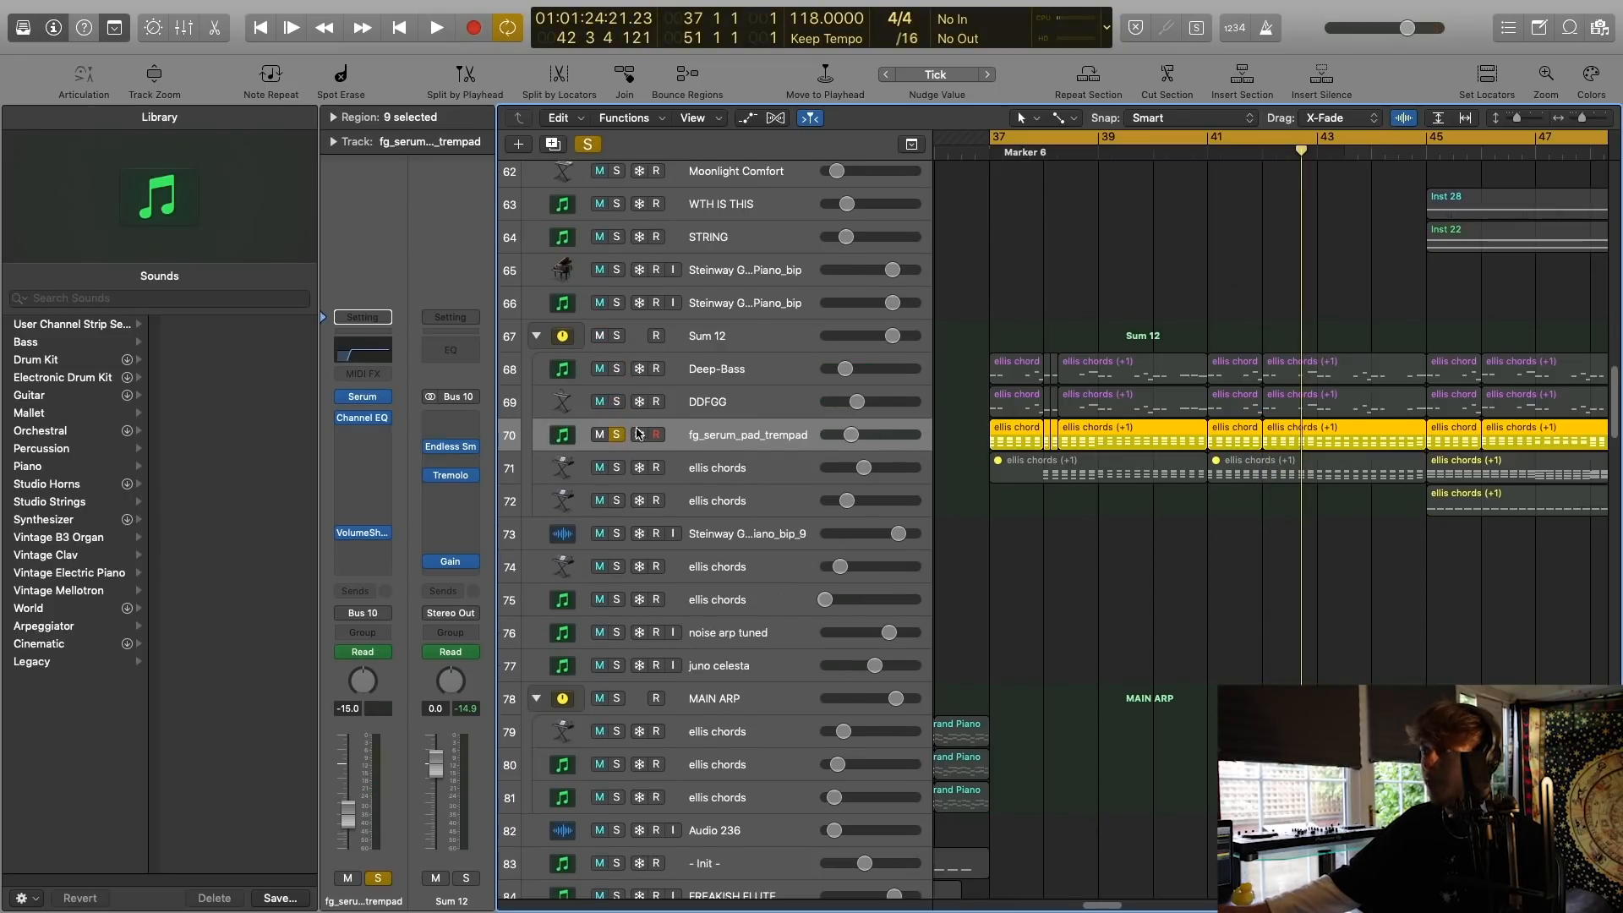
key(space)
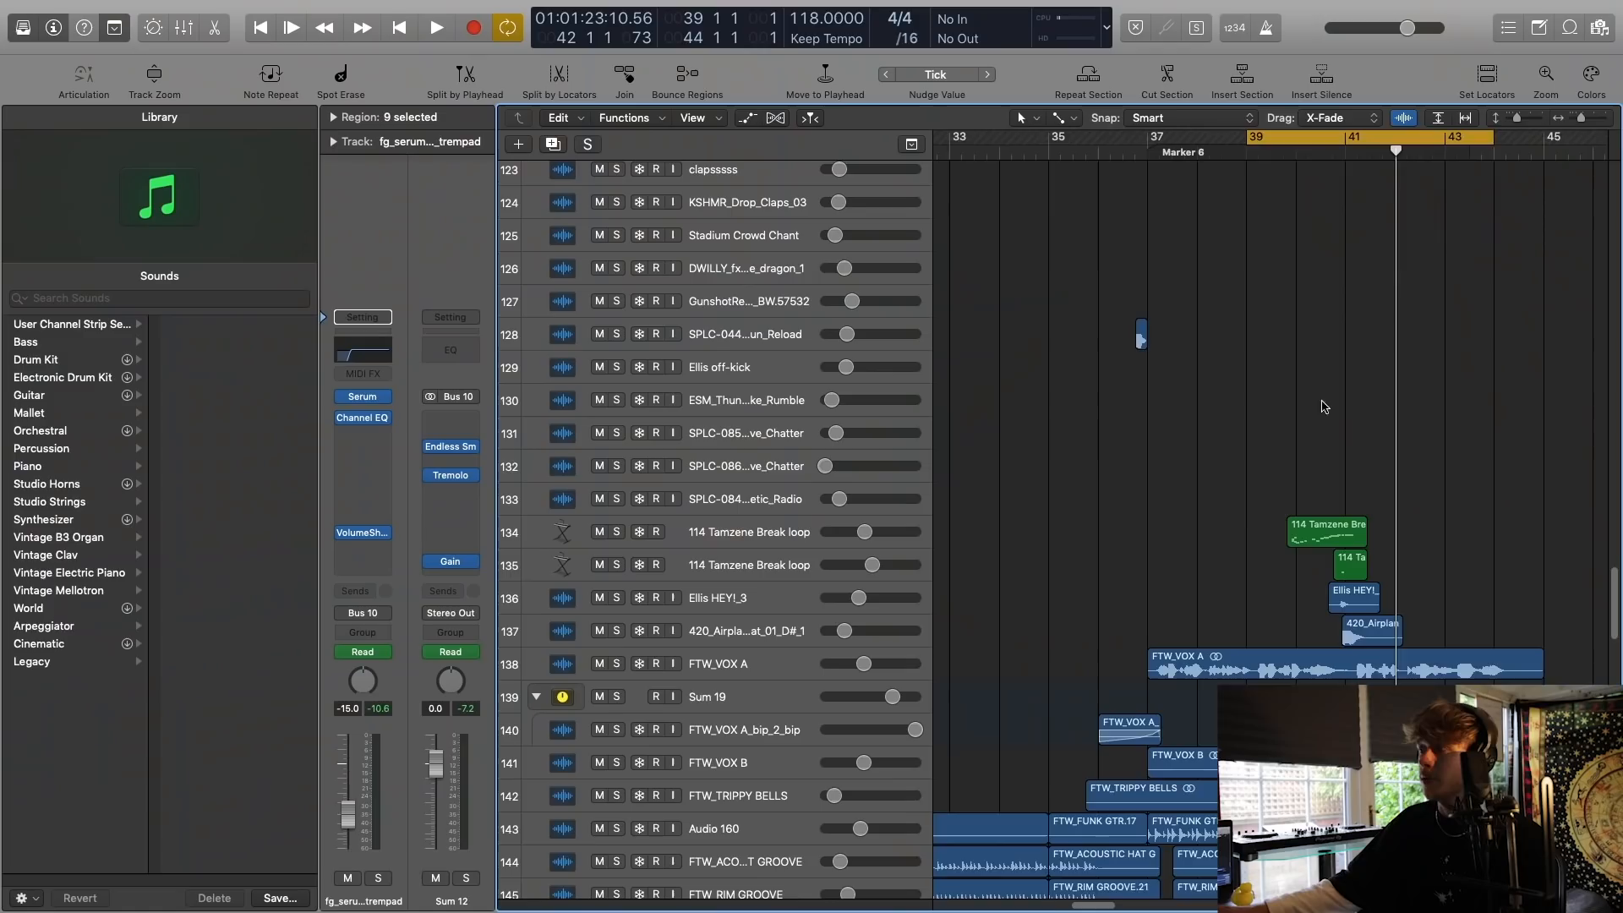
Select the upper 114 Tamzene Break loop track (134) and play the full arrangement from bar 39 around its region.
scroll(1141, 529, left, 3)
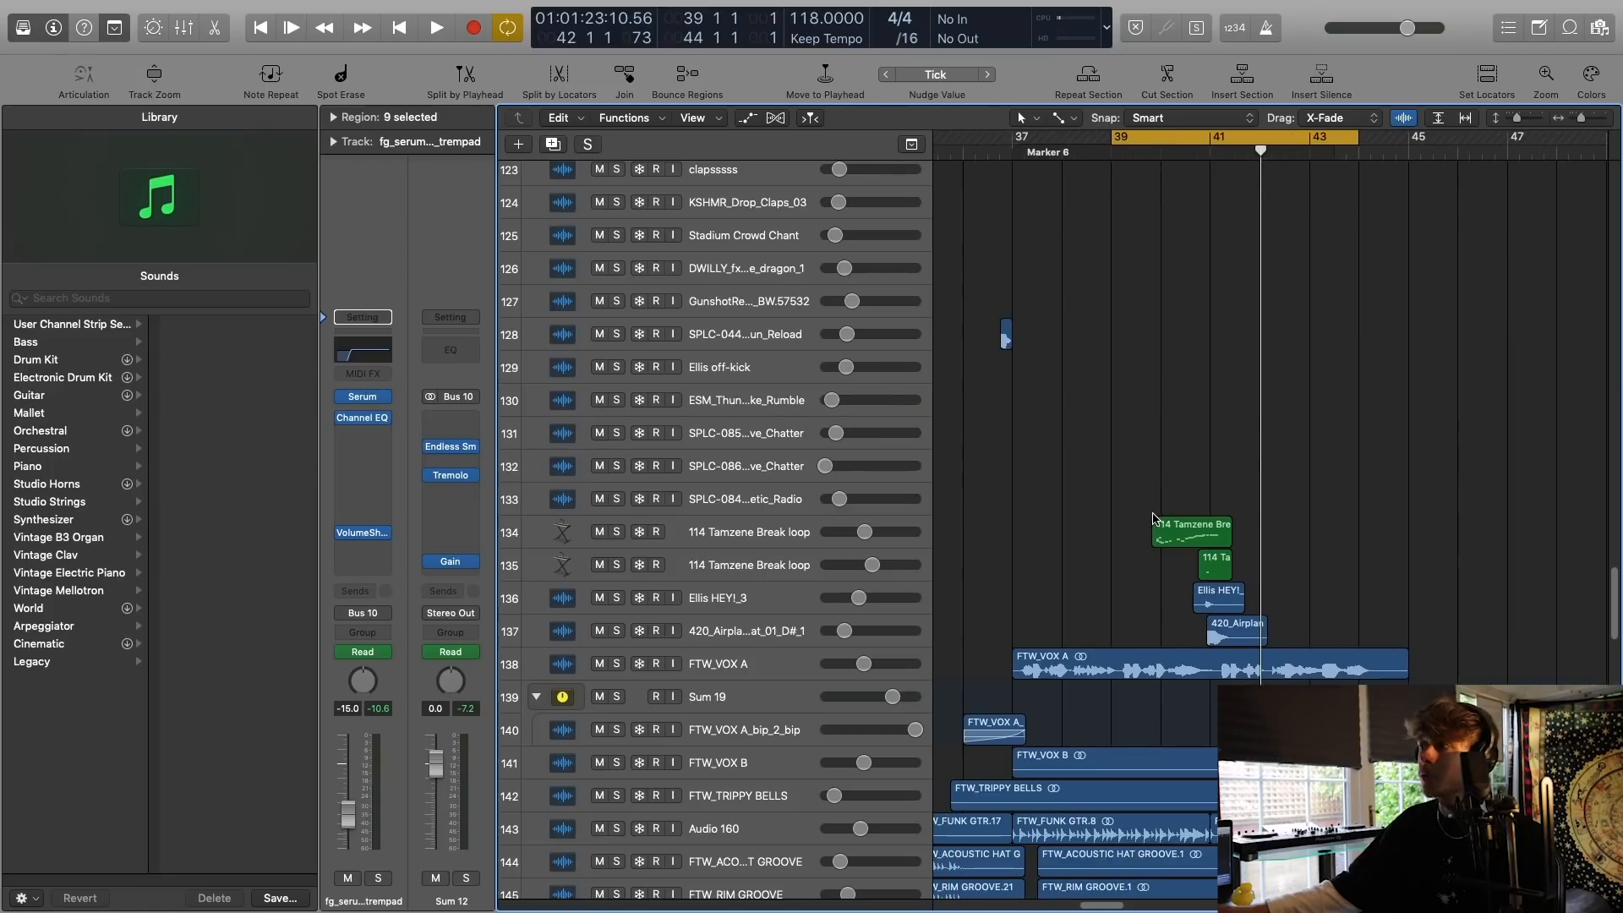
scroll(1154, 519, right, 2)
click(766, 532)
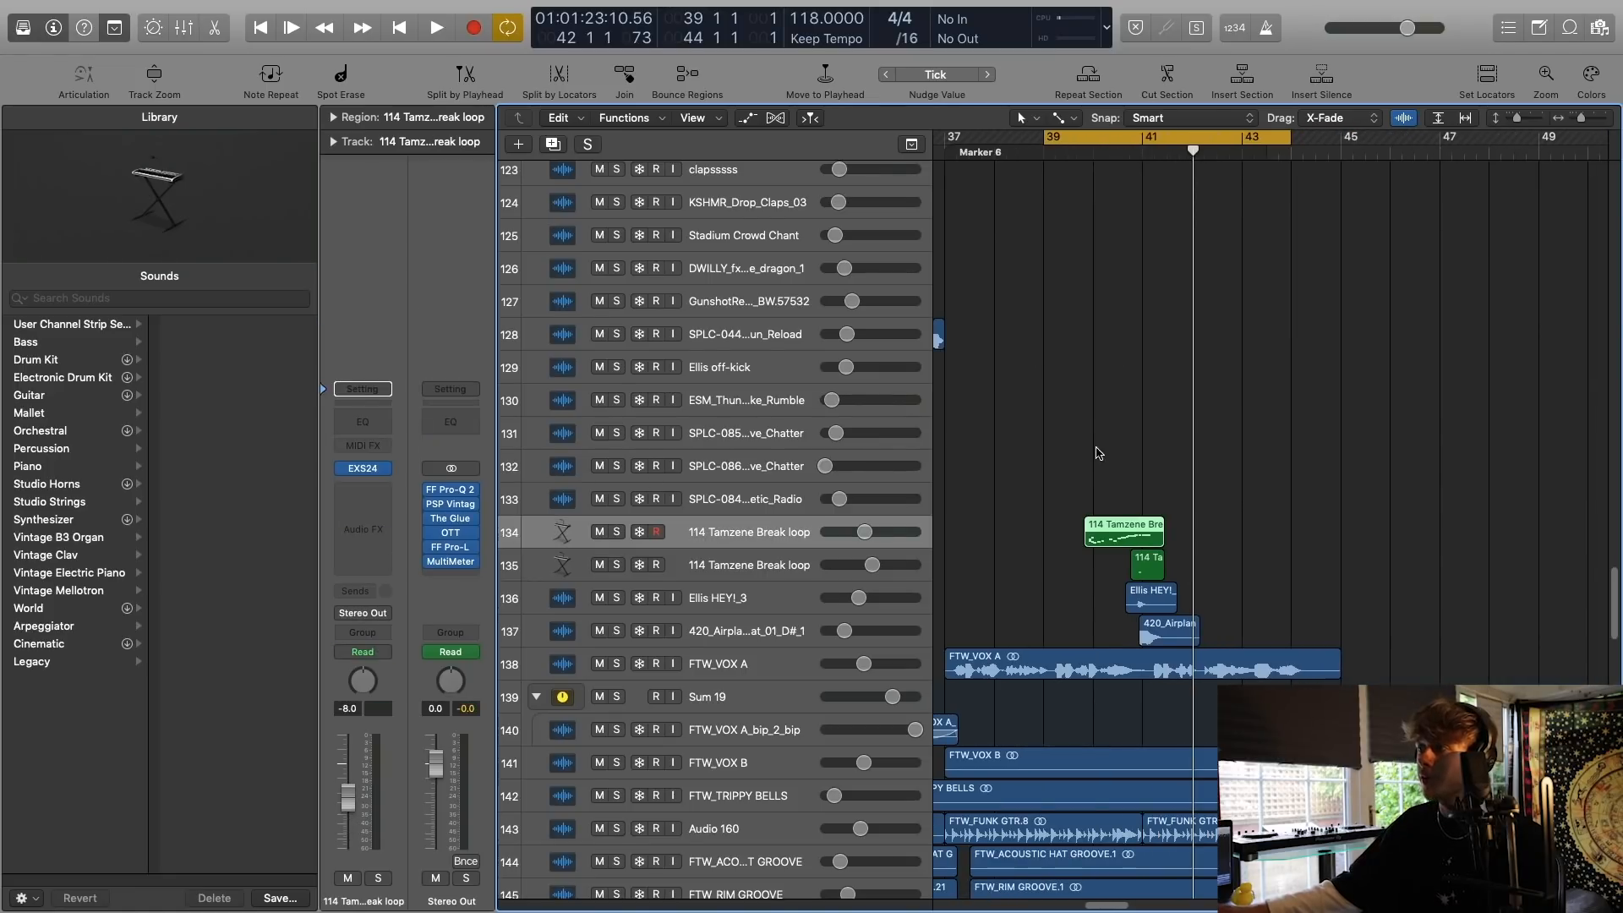
scroll(1099, 454, down, 2)
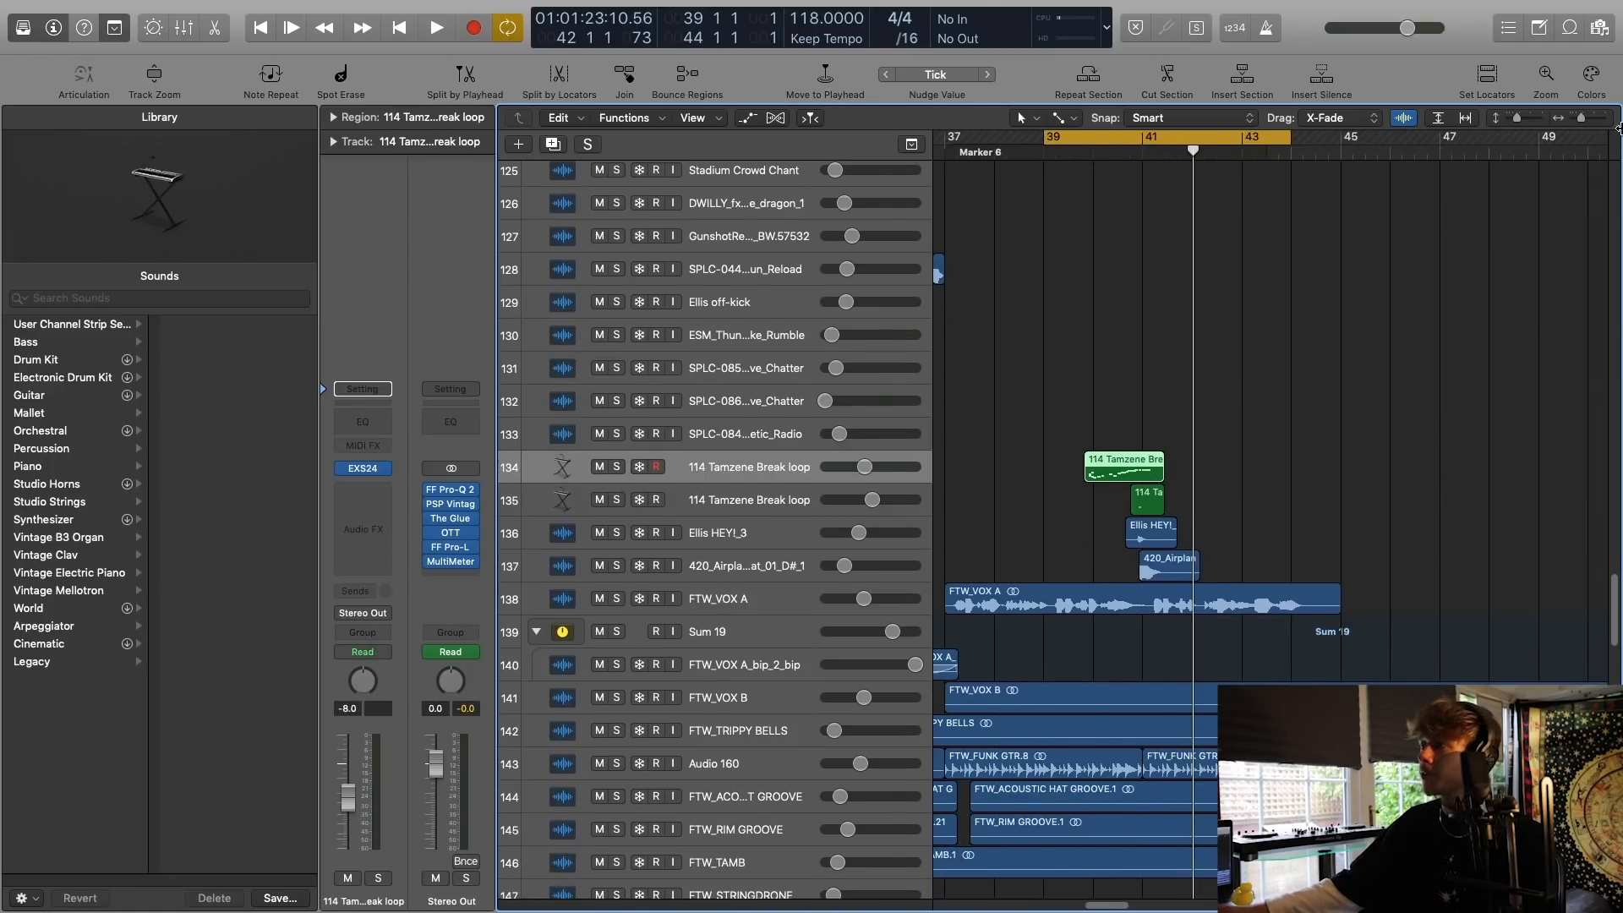
key(space)
scroll(1221, 540, up, 5)
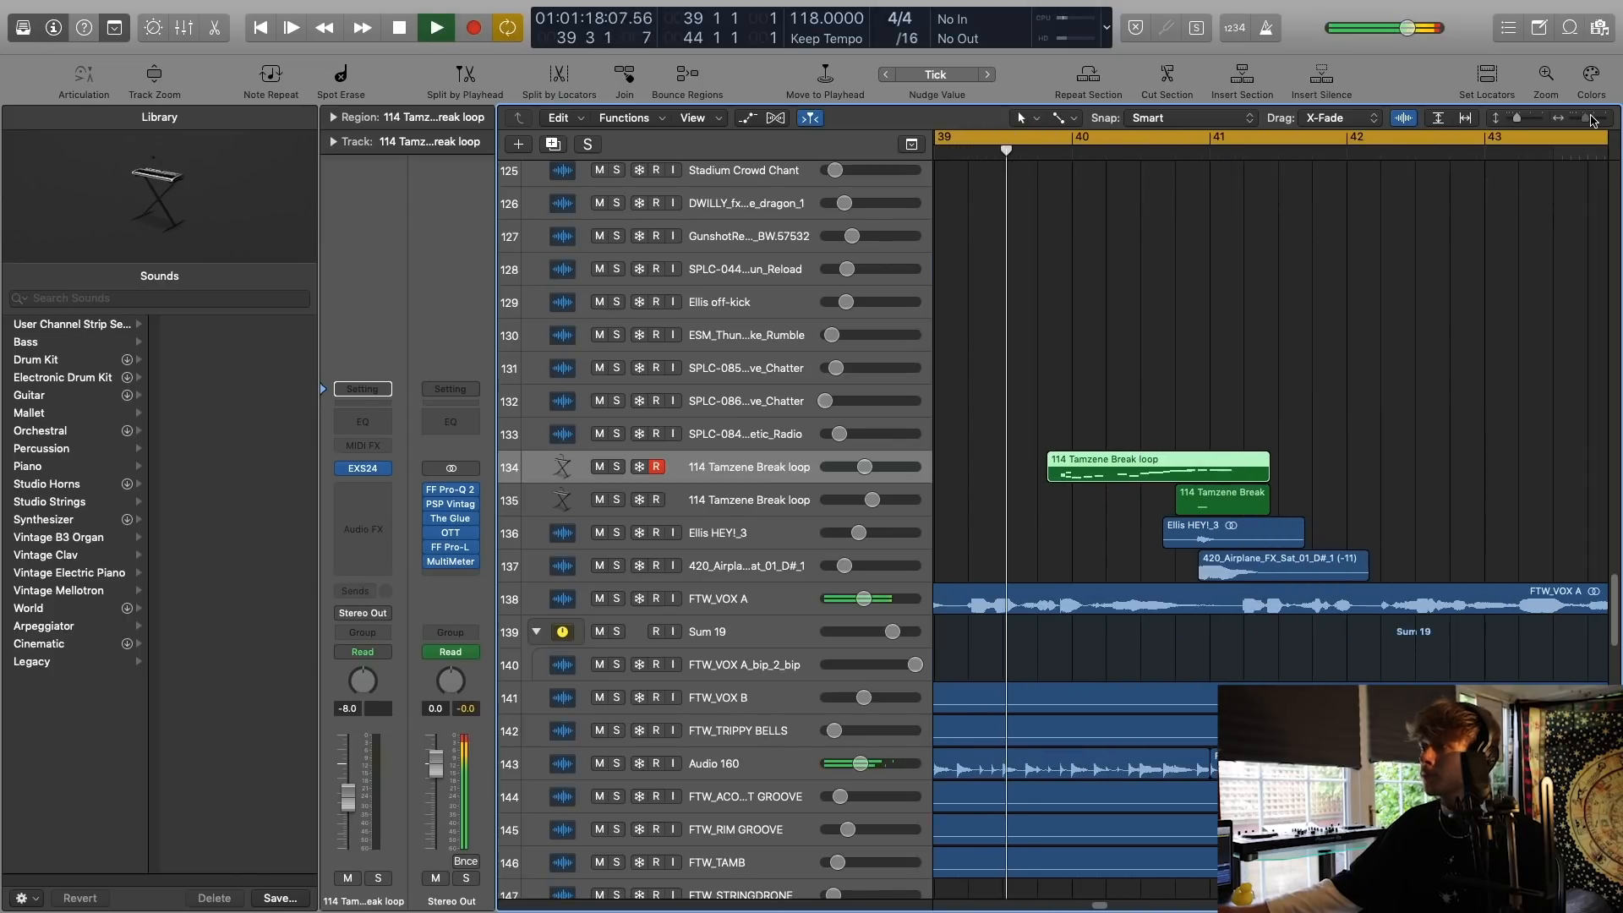
click(1227, 412)
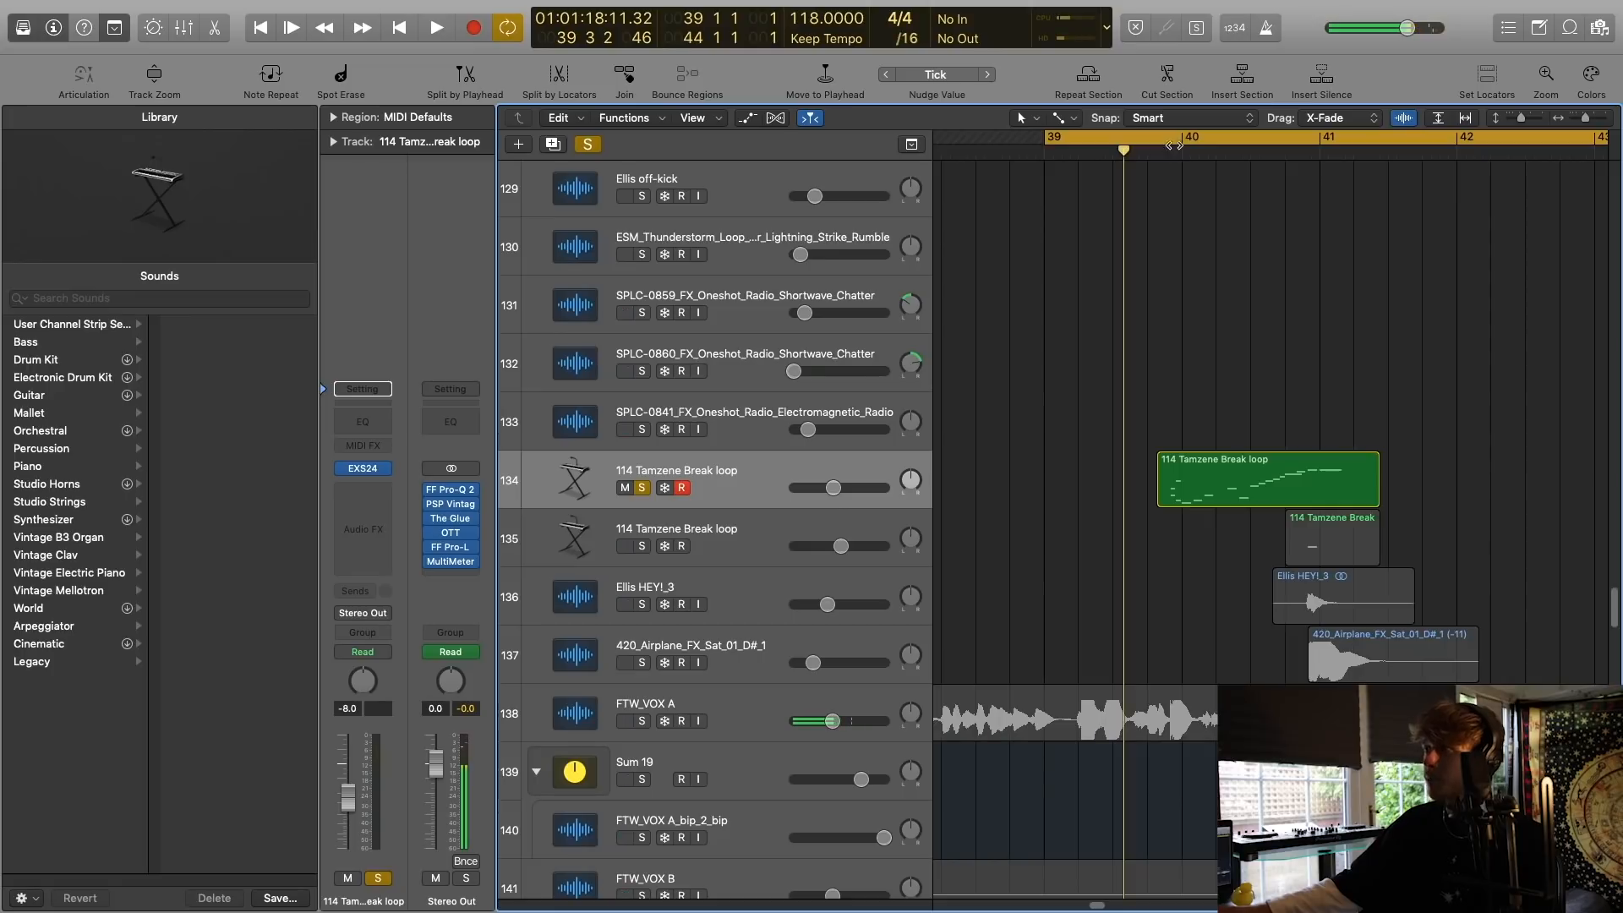
Set the cycle range from 39 4 3 to 42 1 1 and play track 134, 114 Tamzene Break loop, in solo.
drag(1174, 144, 1467, 142)
drag(1183, 139, 1167, 140)
key(space)
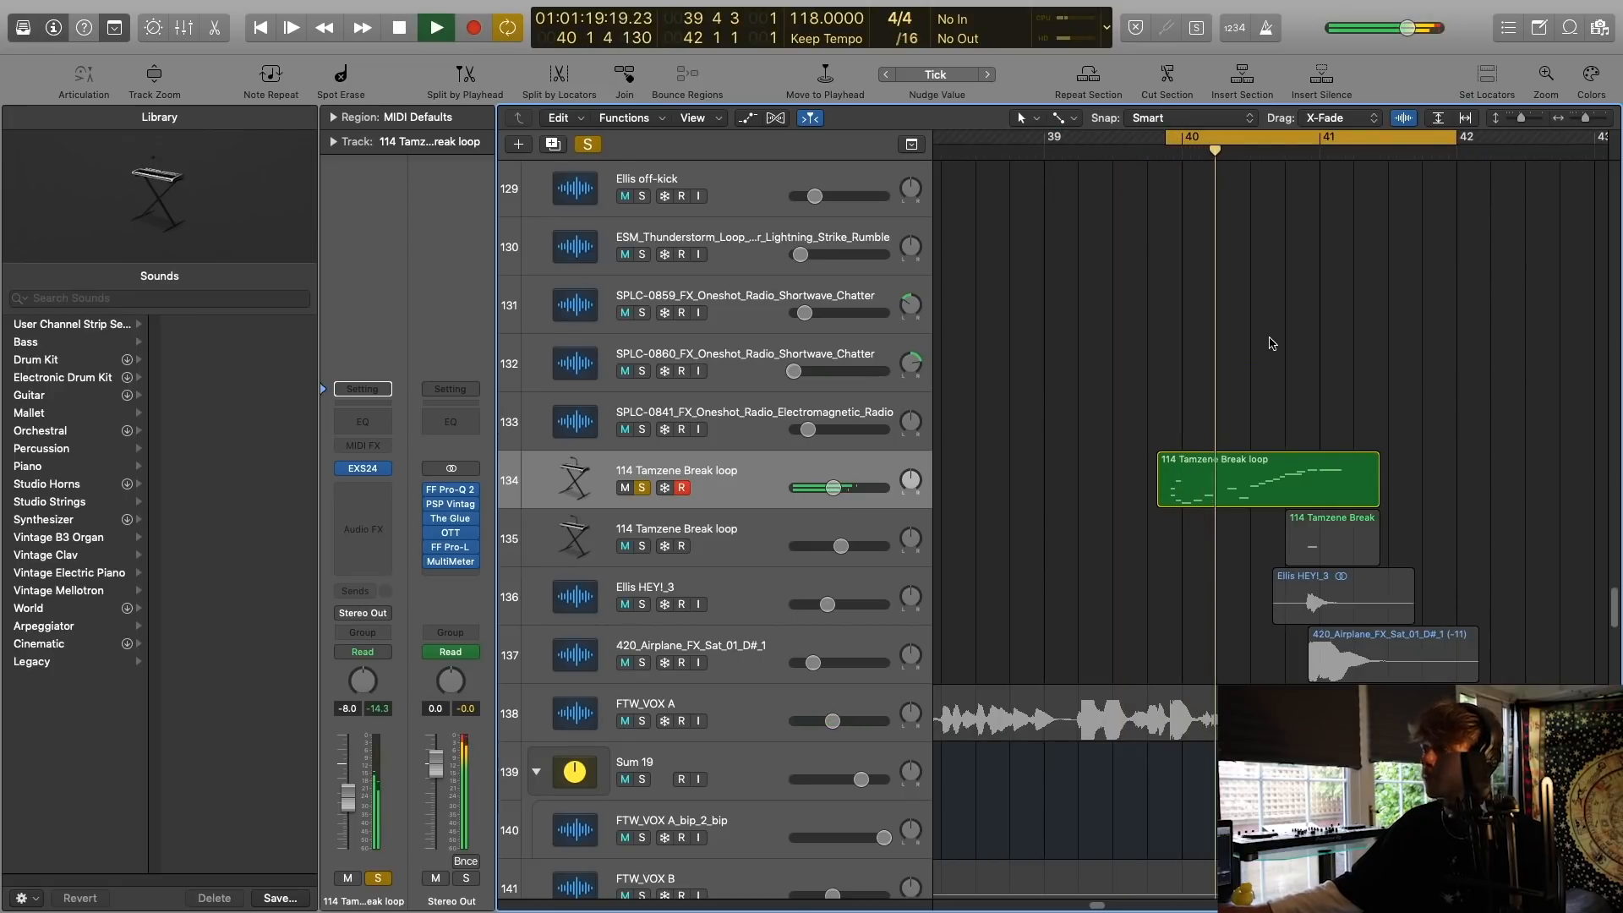
key(space)
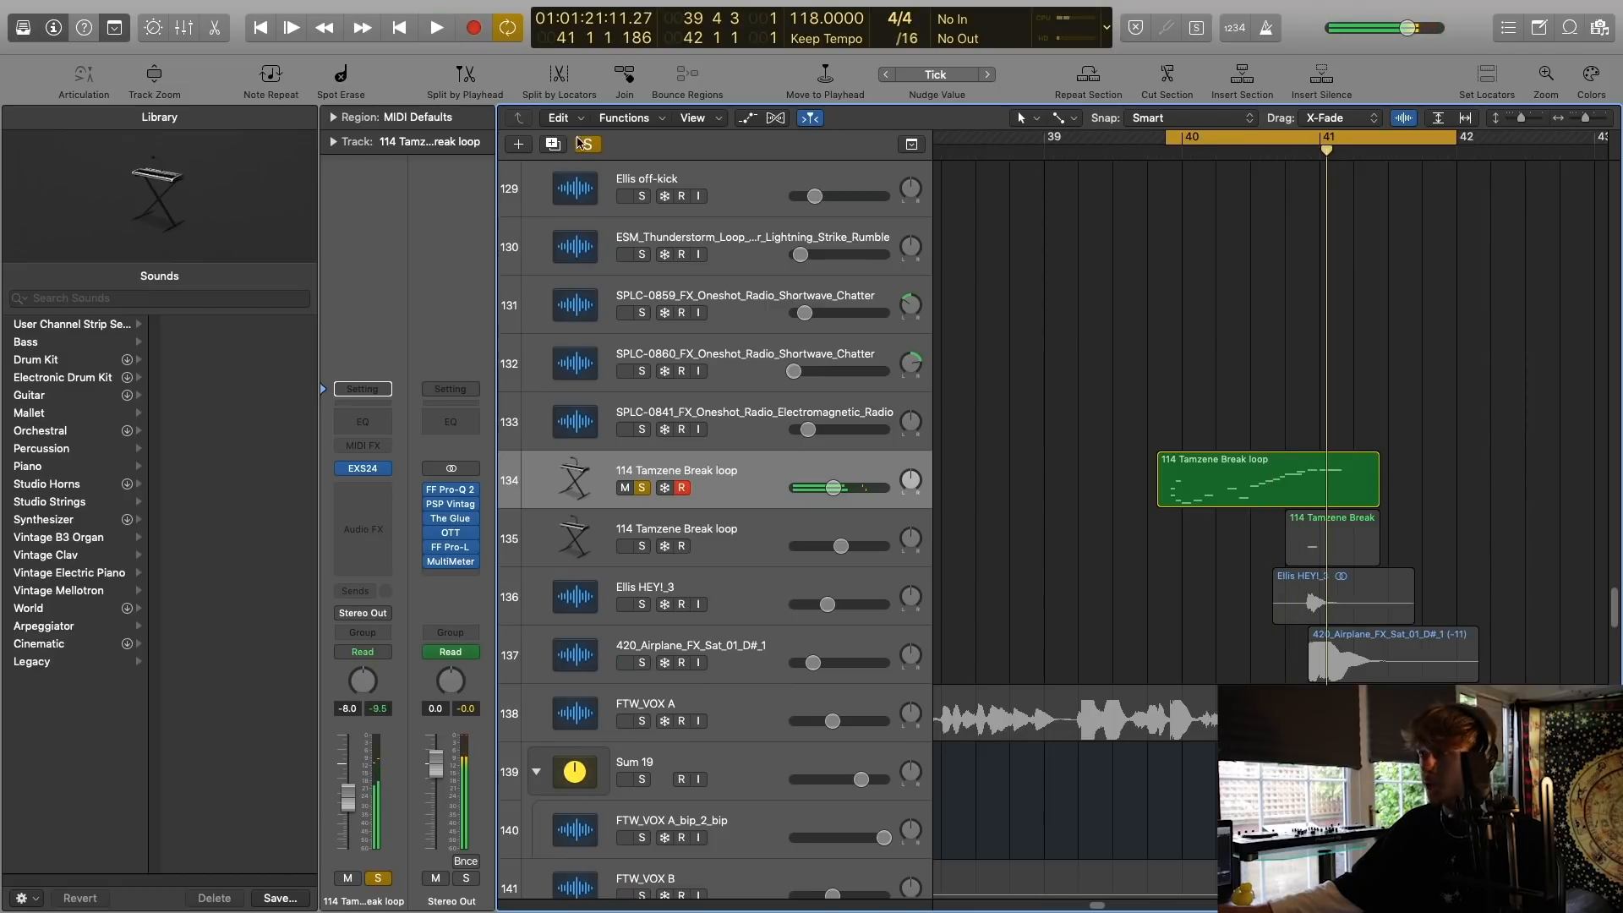
Clear the solo, switch cycling off and play all layers around bar 41.
click(591, 145)
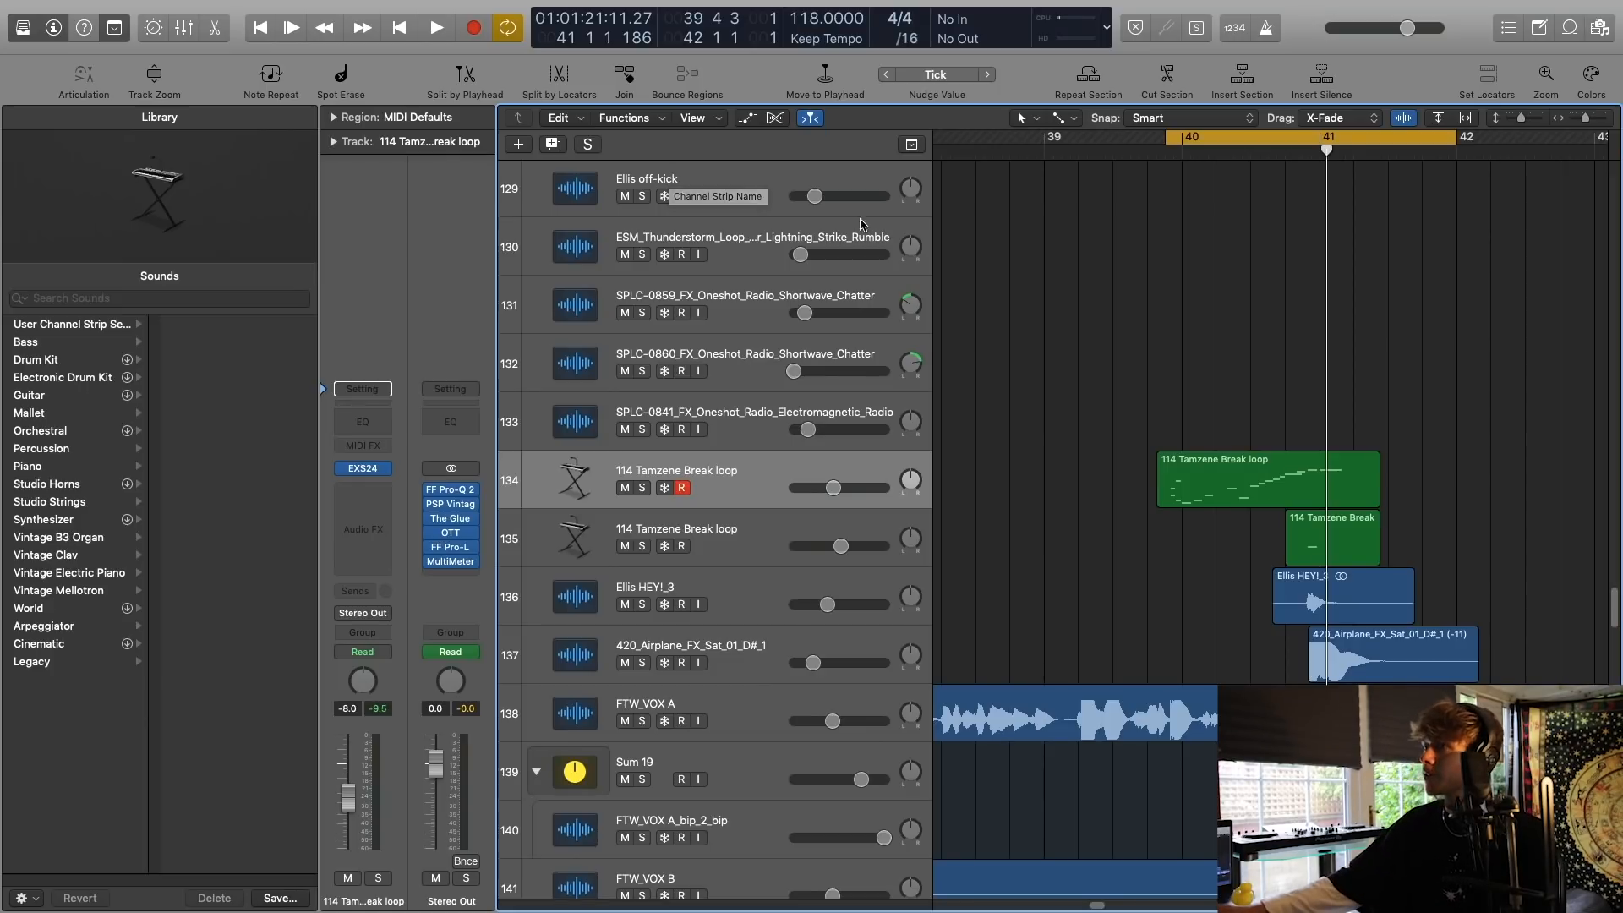
click(1284, 142)
key(space)
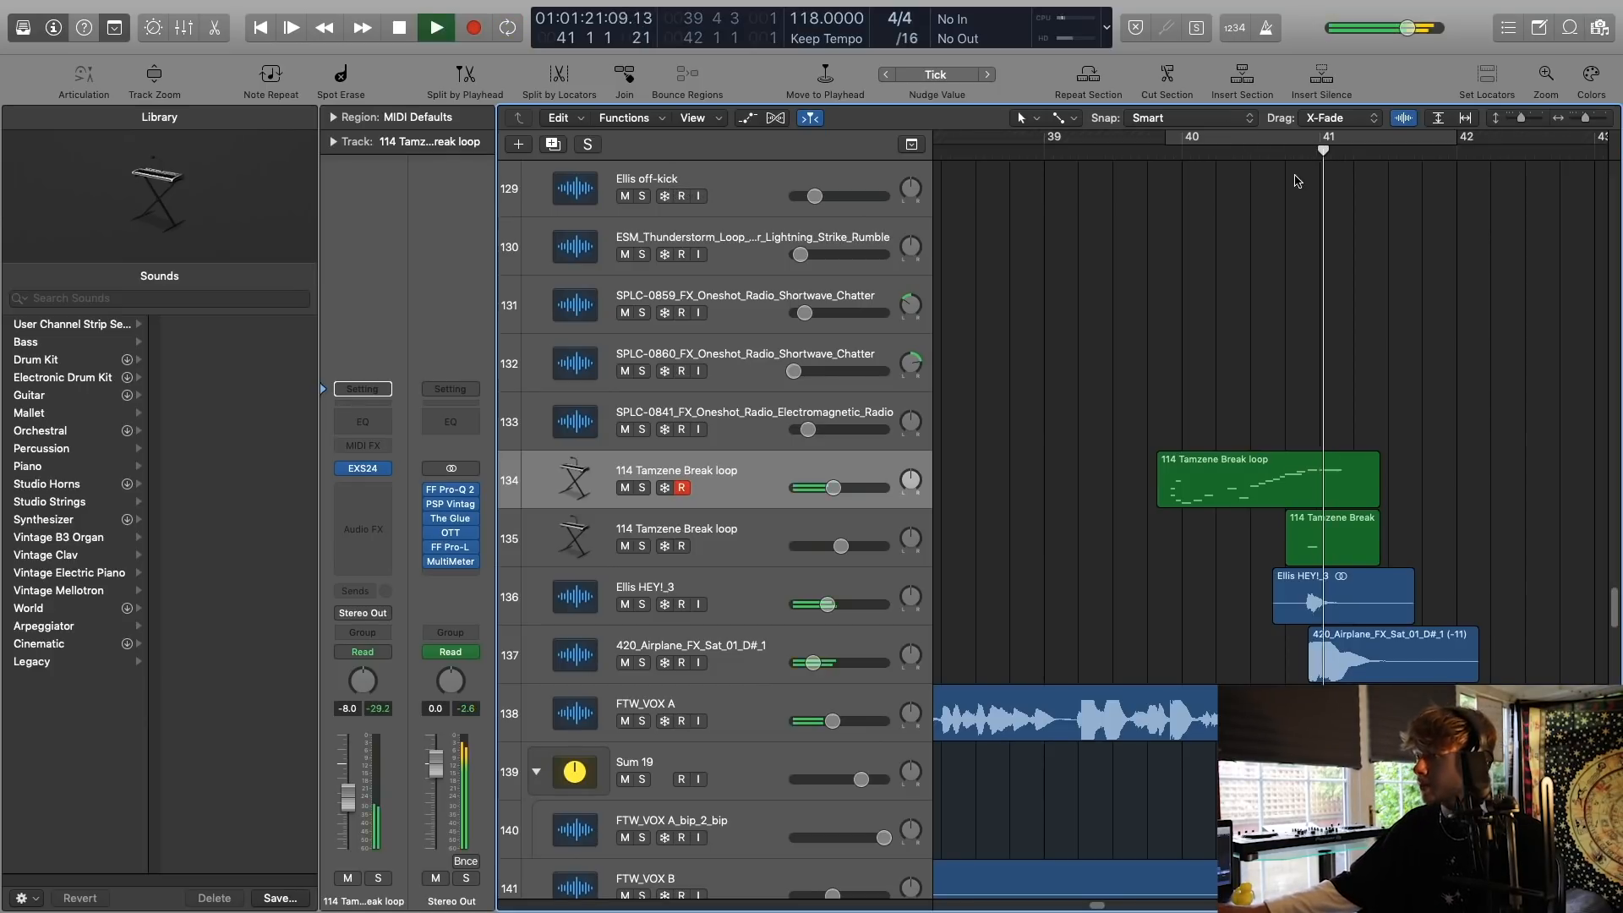
Set the cycle range to bars 45 to 54, then solo the ellis chords track 72 and play it from bar 45.
drag(1521, 119, 1579, 118)
scroll(1265, 236, up, 15)
scroll(1251, 236, right, 10)
scroll(1251, 236, up, 5)
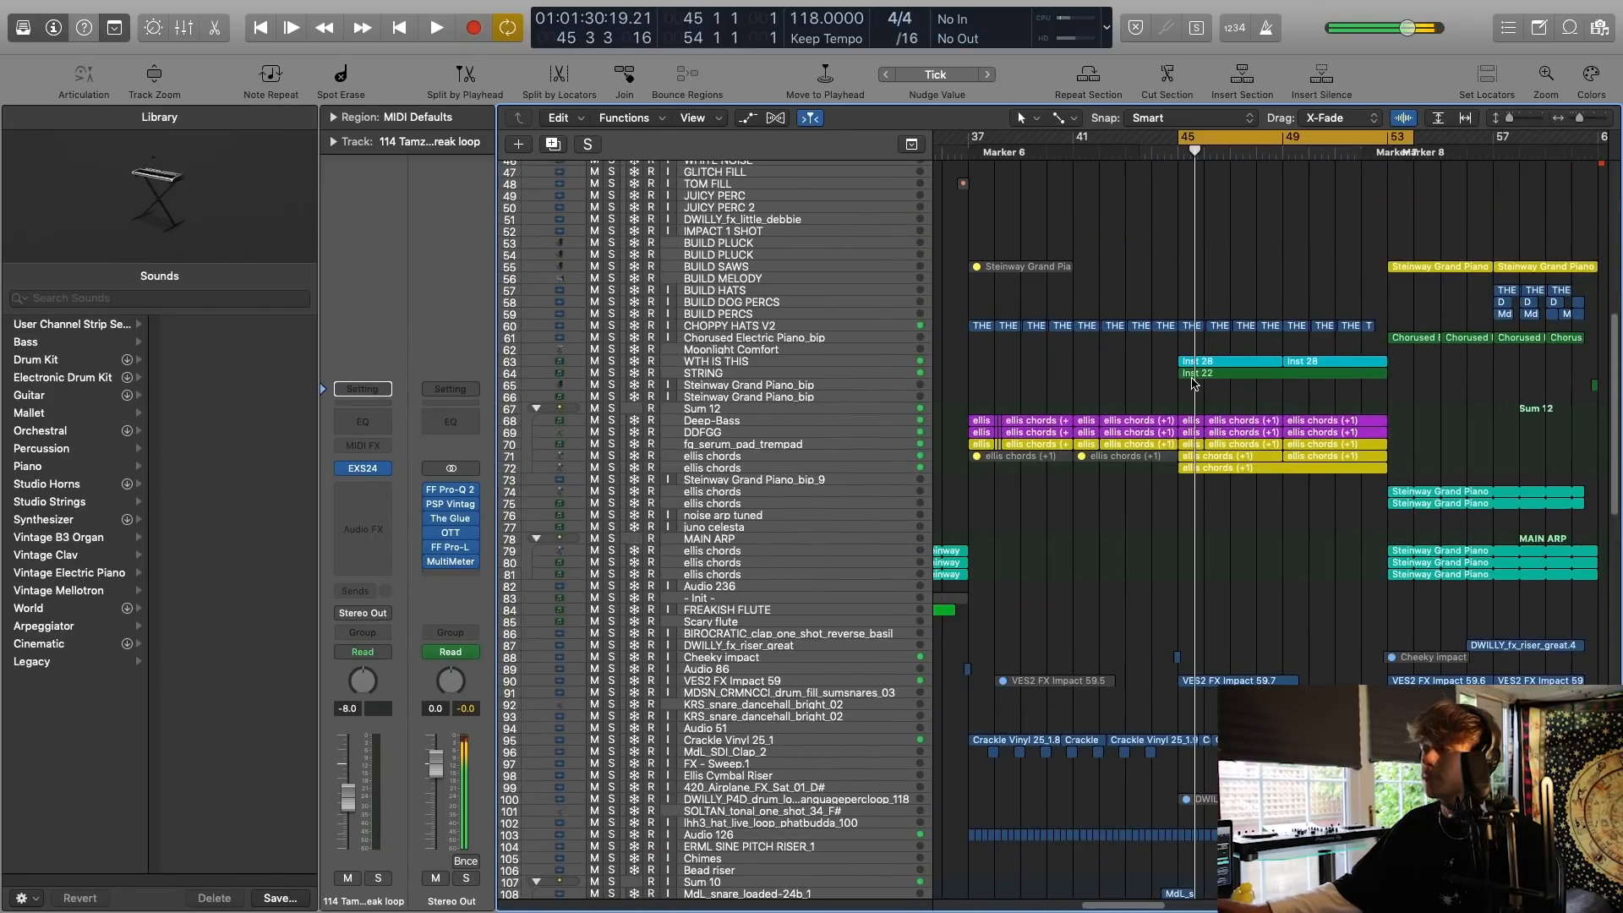
scroll(1182, 383, left, 2)
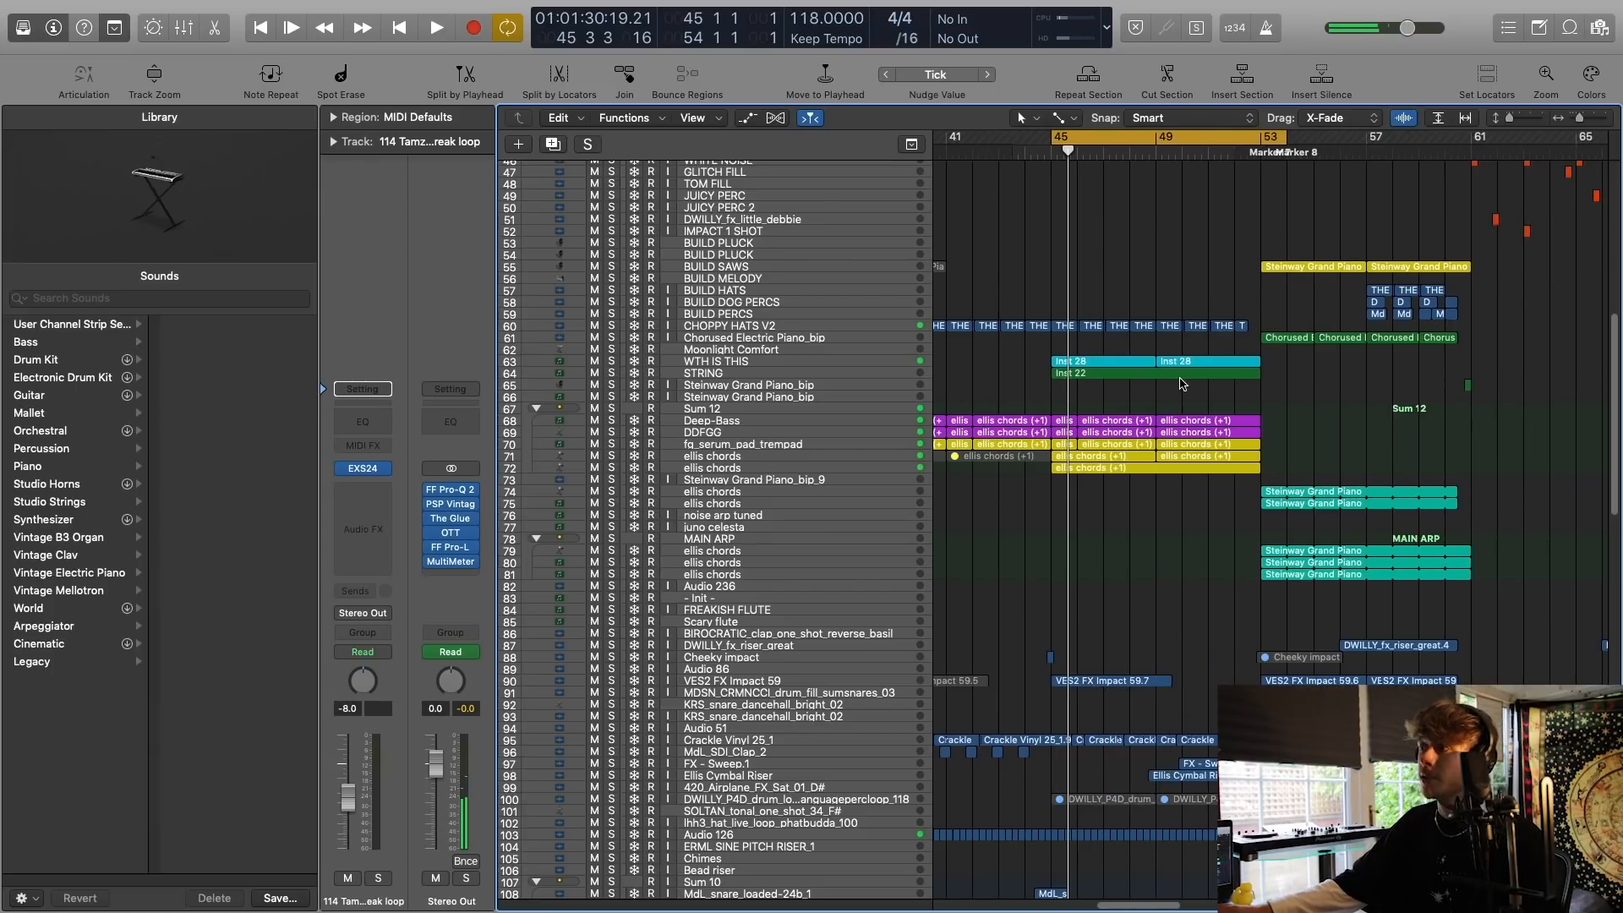
click(742, 469)
click(612, 468)
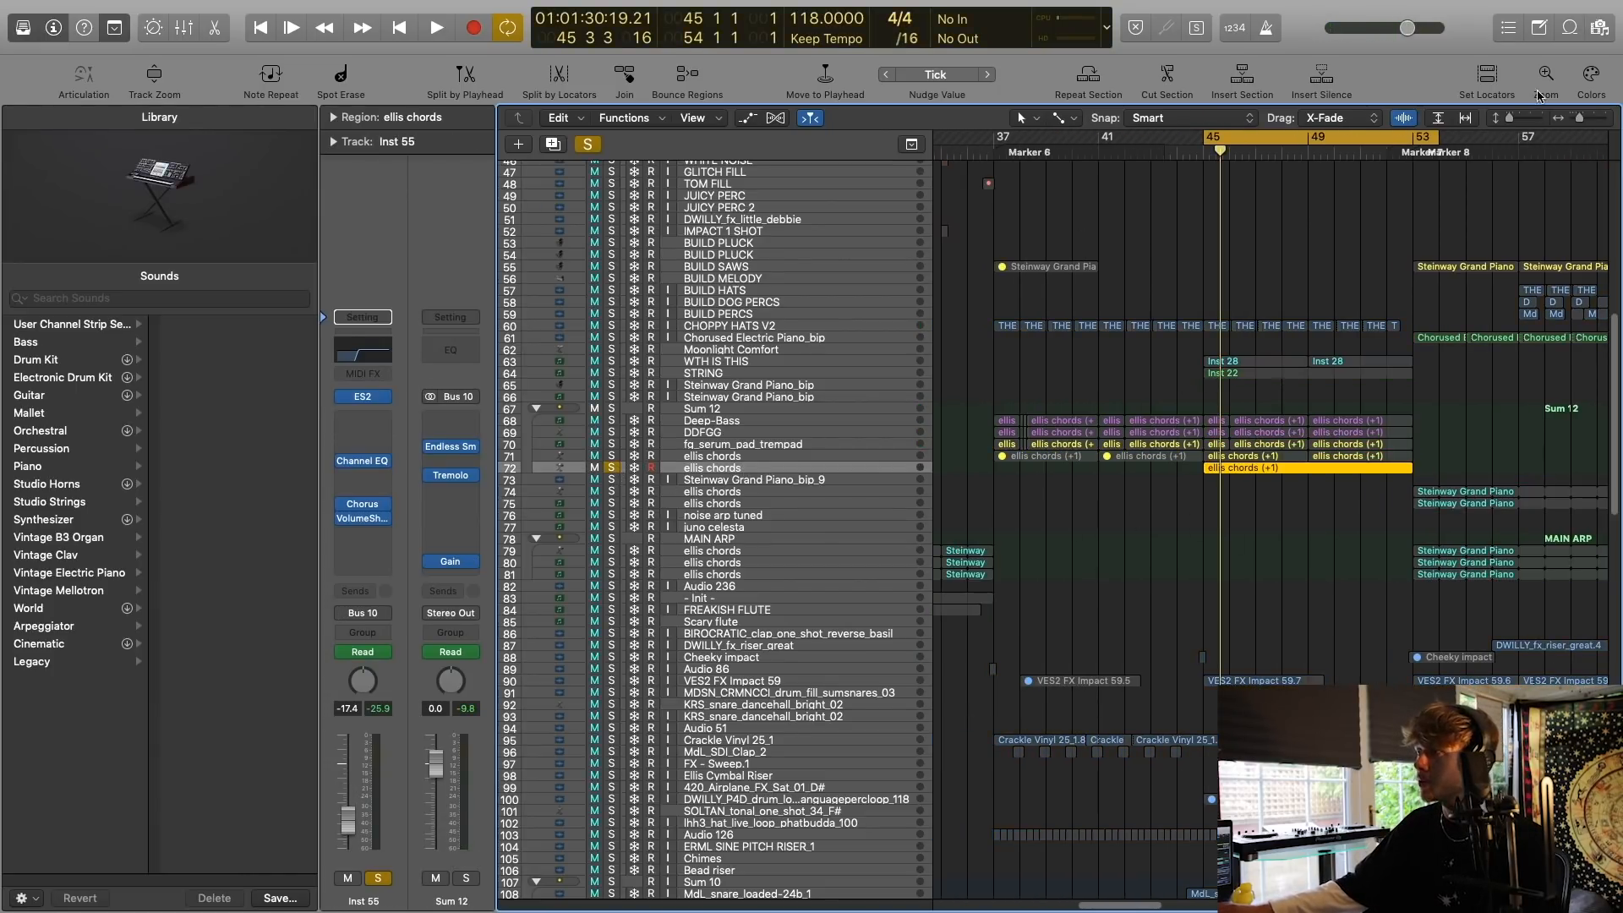
key(space)
drag(1508, 118, 1525, 119)
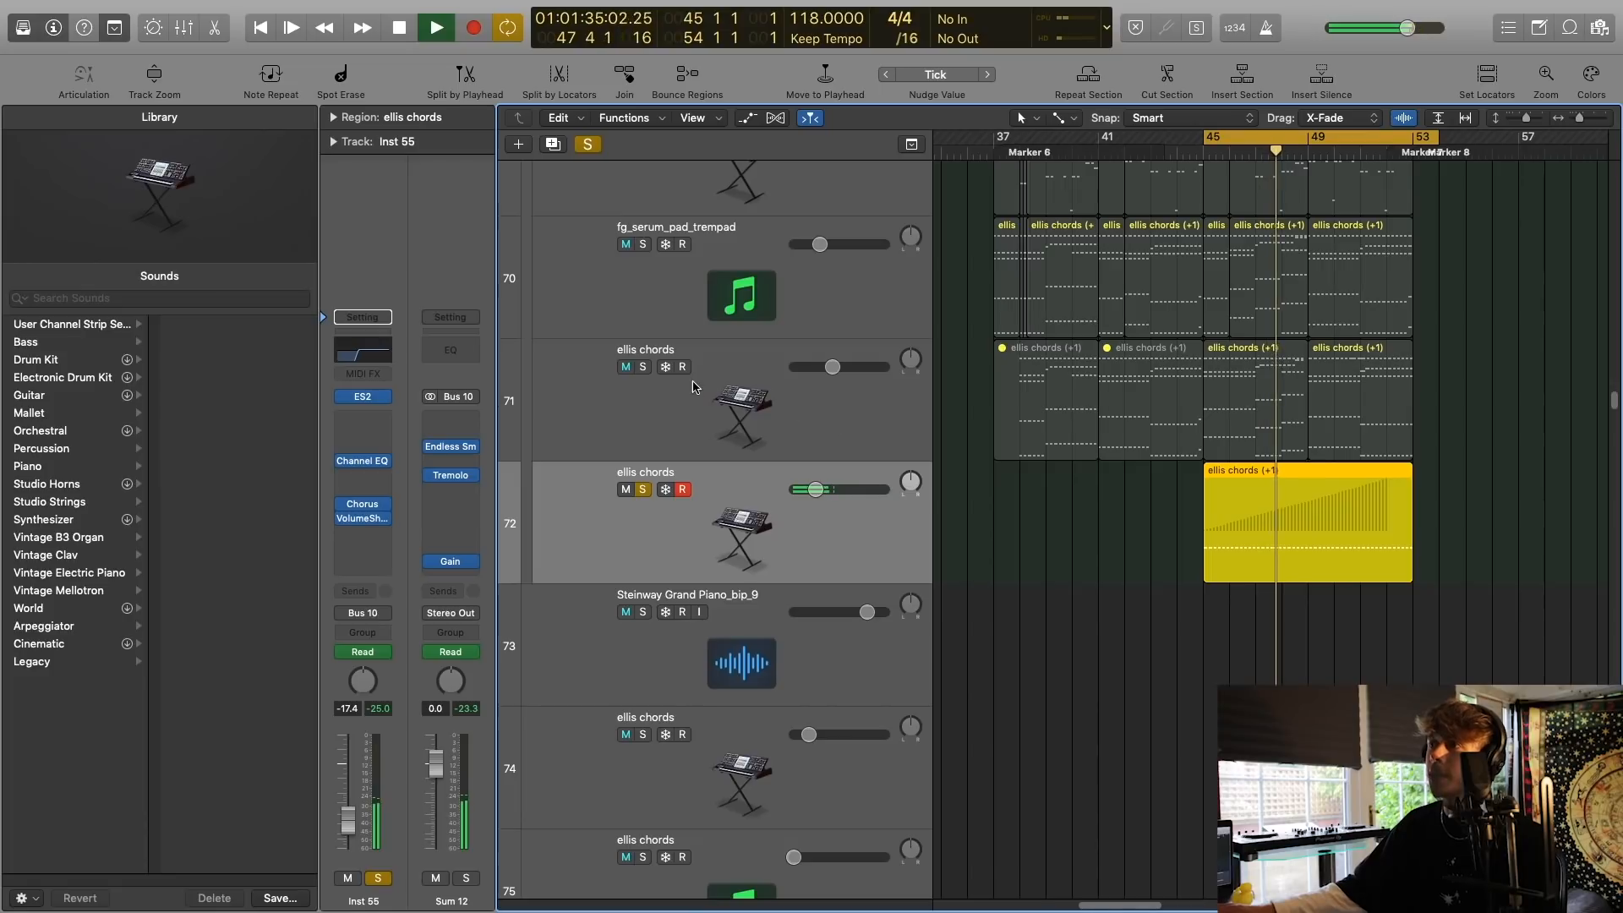
Solo the ellis chords track 71 as well and select it while playback continues.
scroll(660, 393, up, 1)
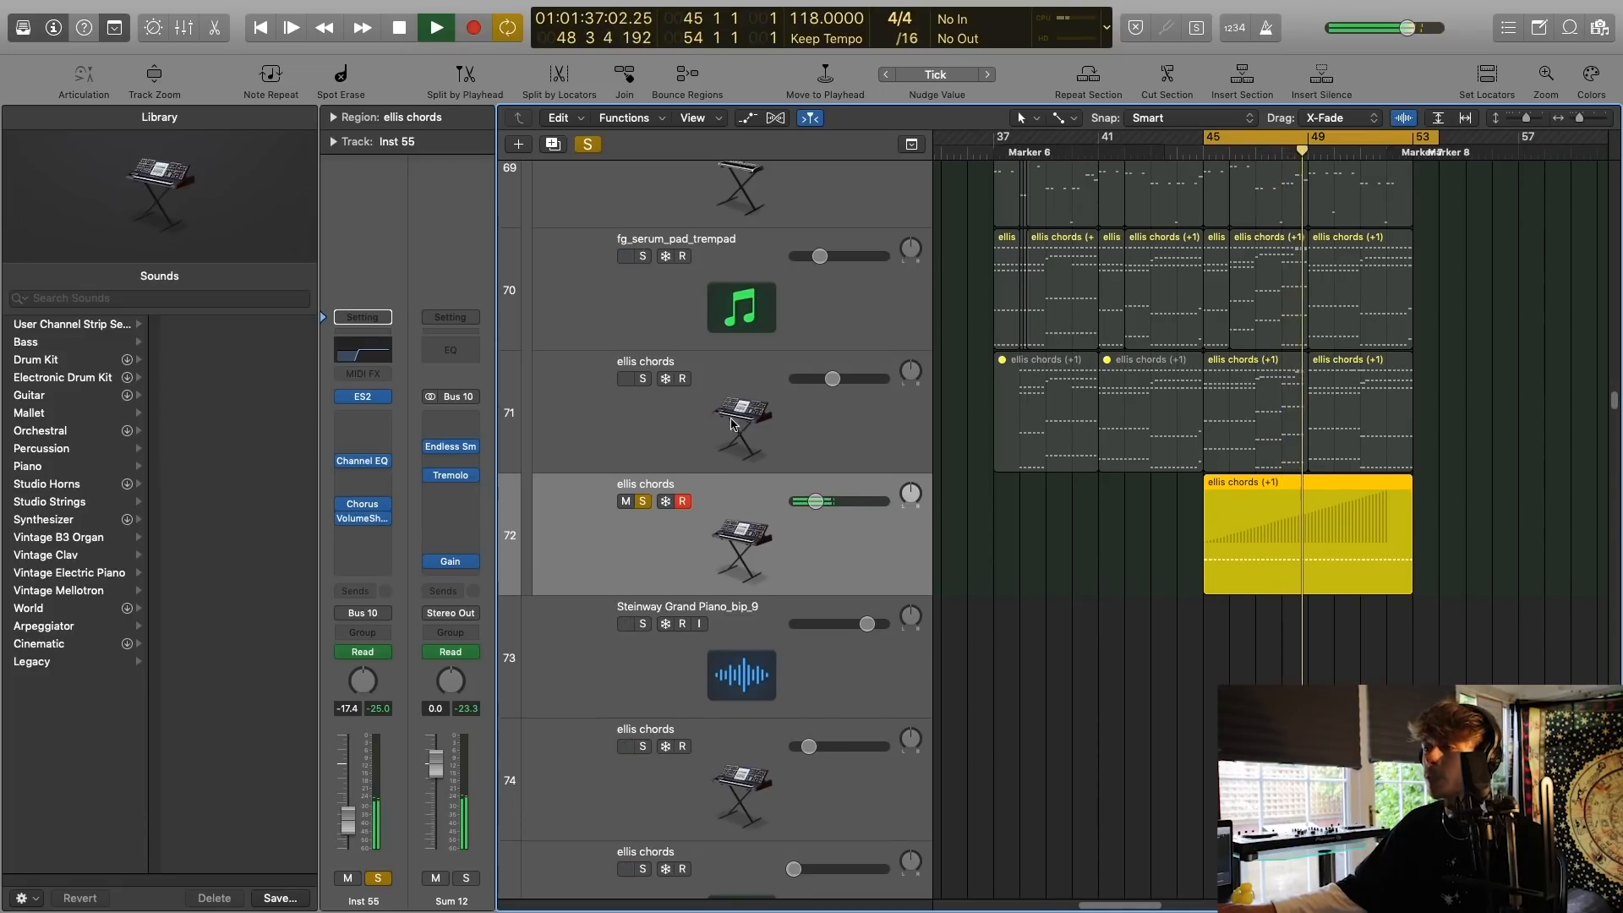
click(642, 379)
click(744, 446)
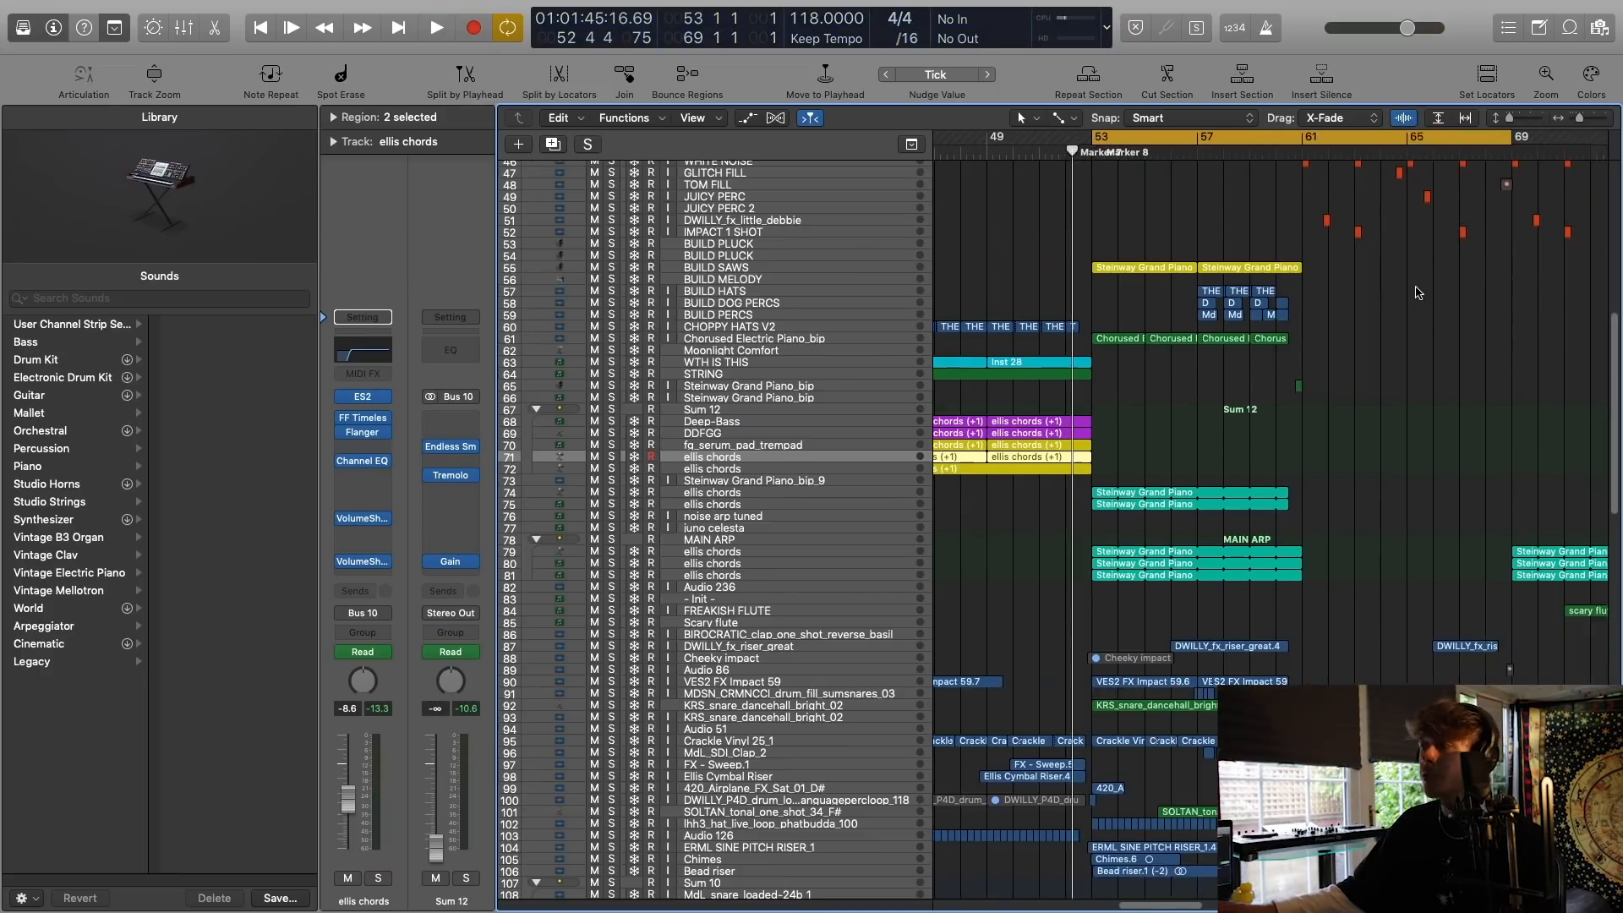
Look over all tracks in the section from bar 53 to 69 and play the full mix from bar 53.
scroll(1225, 366, up, 5)
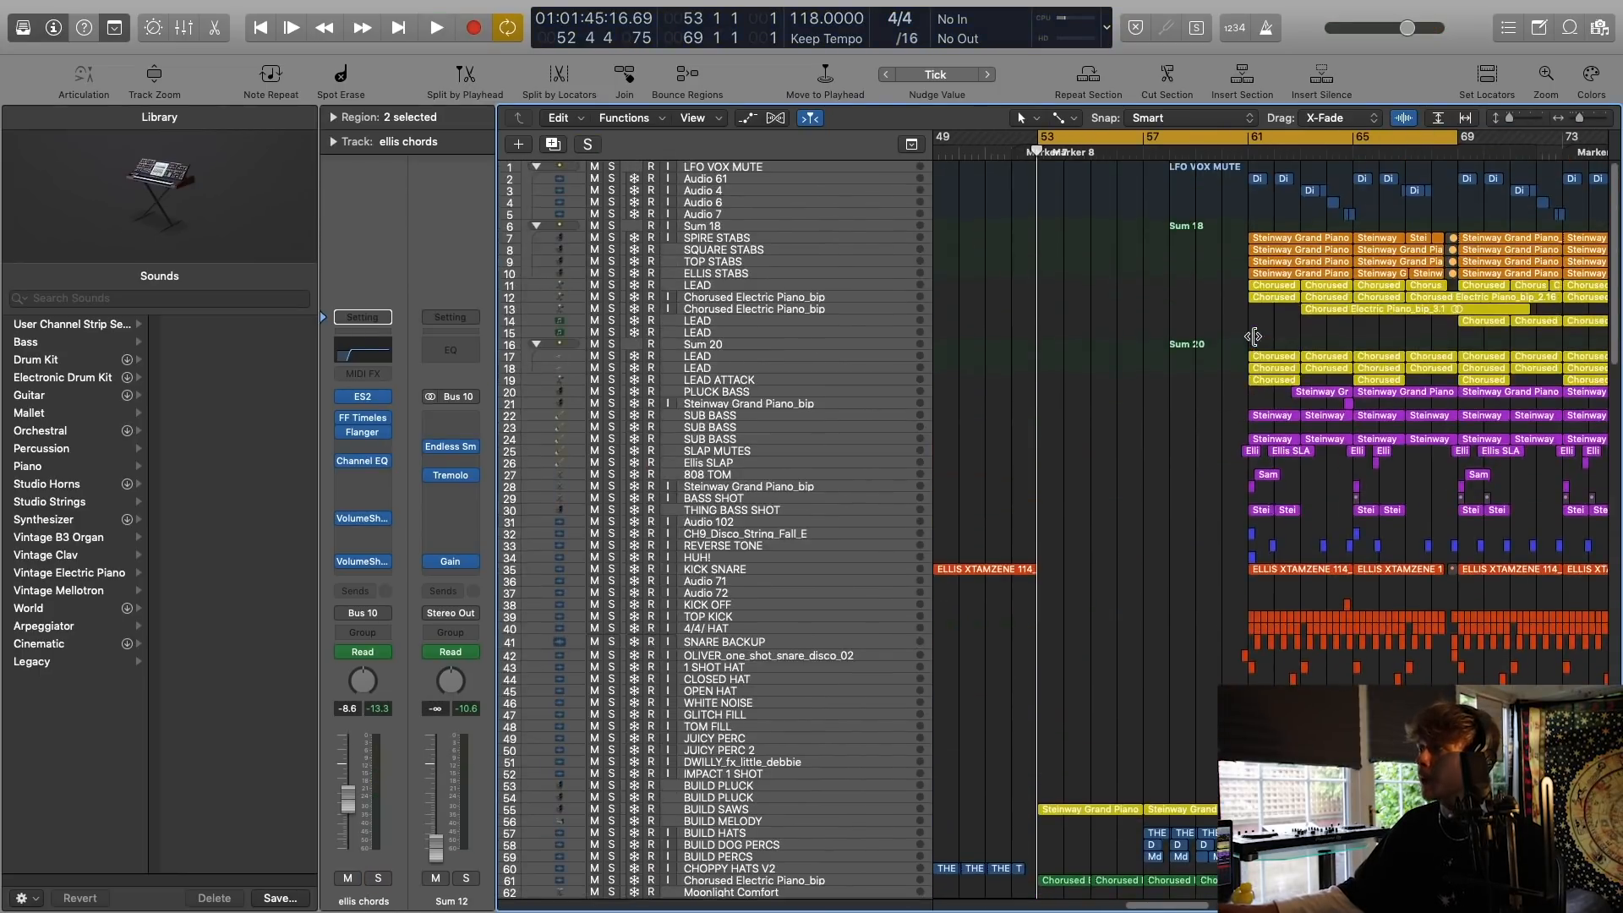
scroll(1242, 338, down, 15)
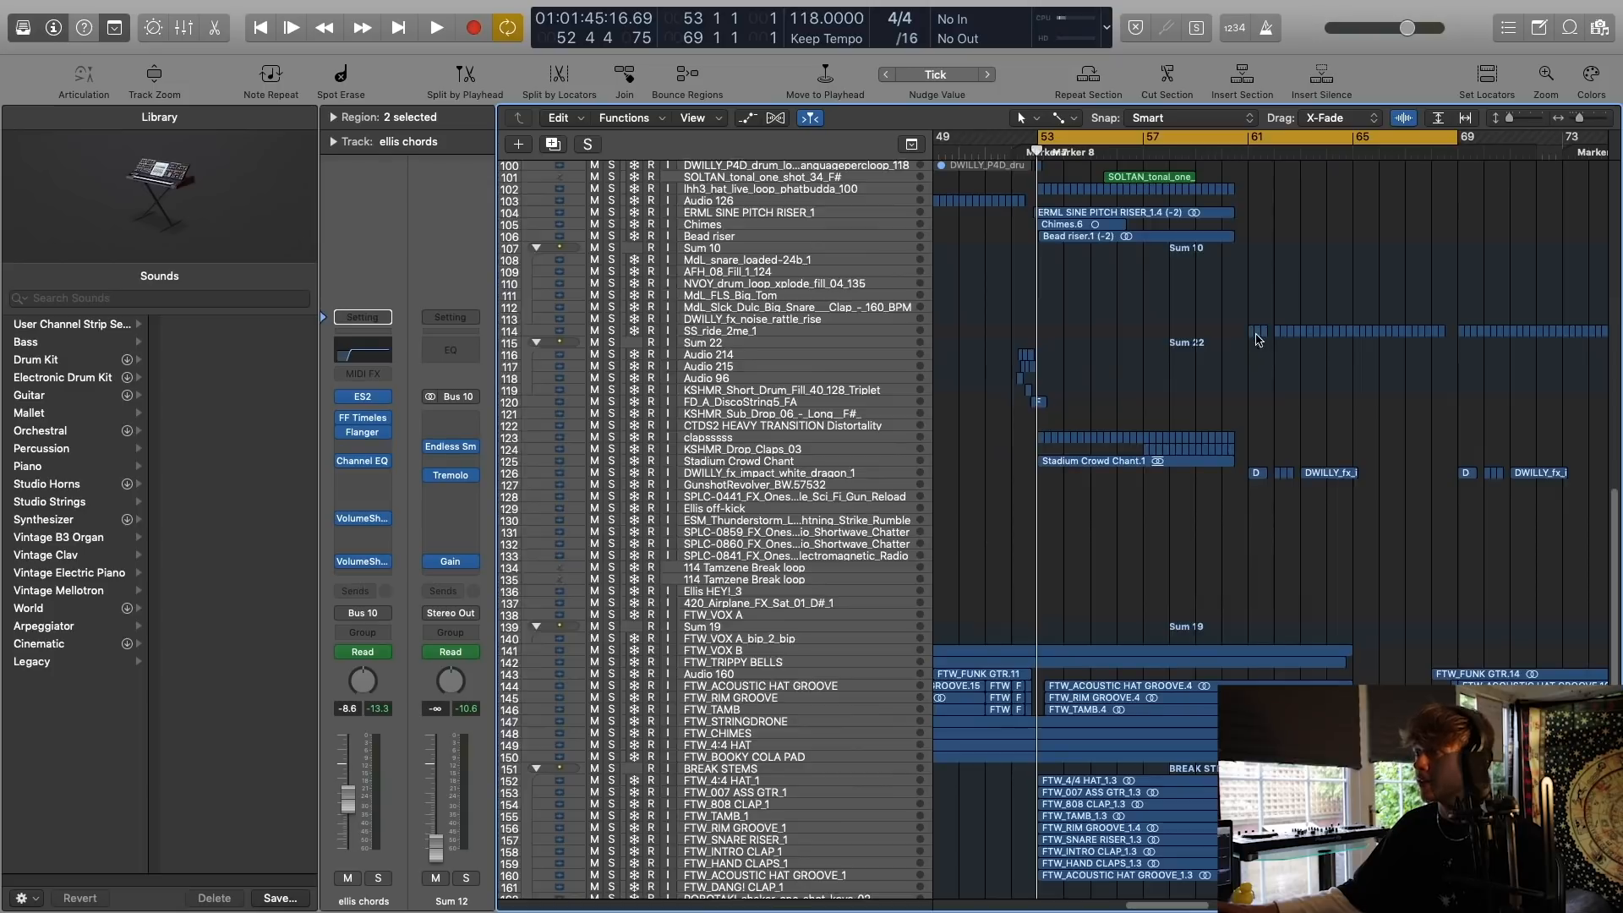
scroll(1256, 340, down, 10)
scroll(1257, 340, down, 4)
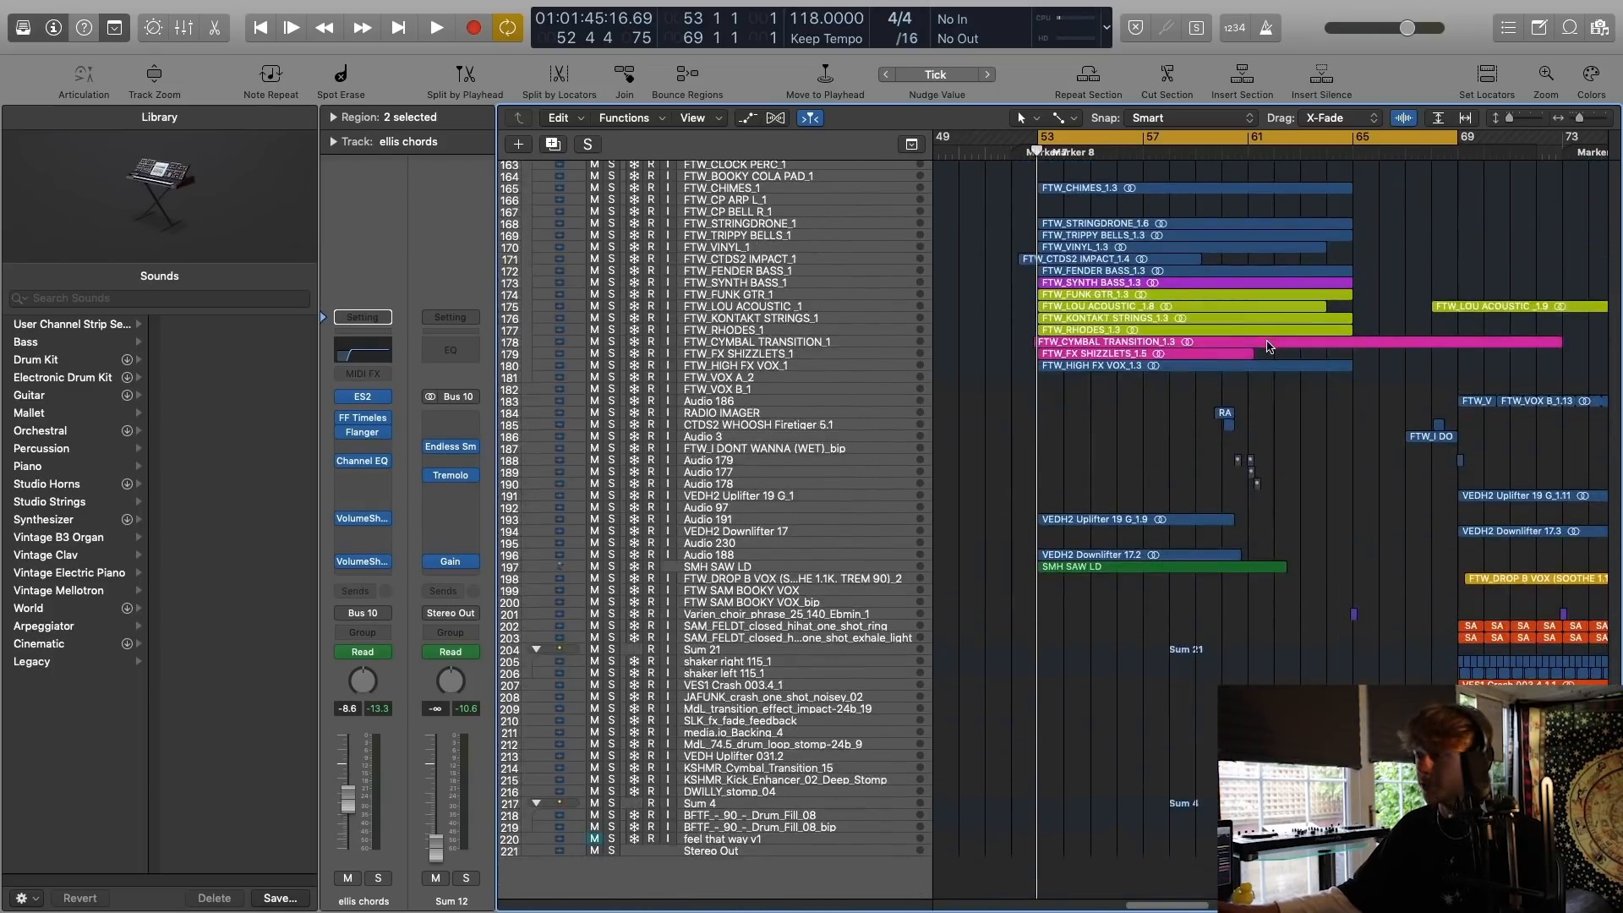
scroll(1262, 341, up, 20)
key(space)
scroll(1258, 340, down, 20)
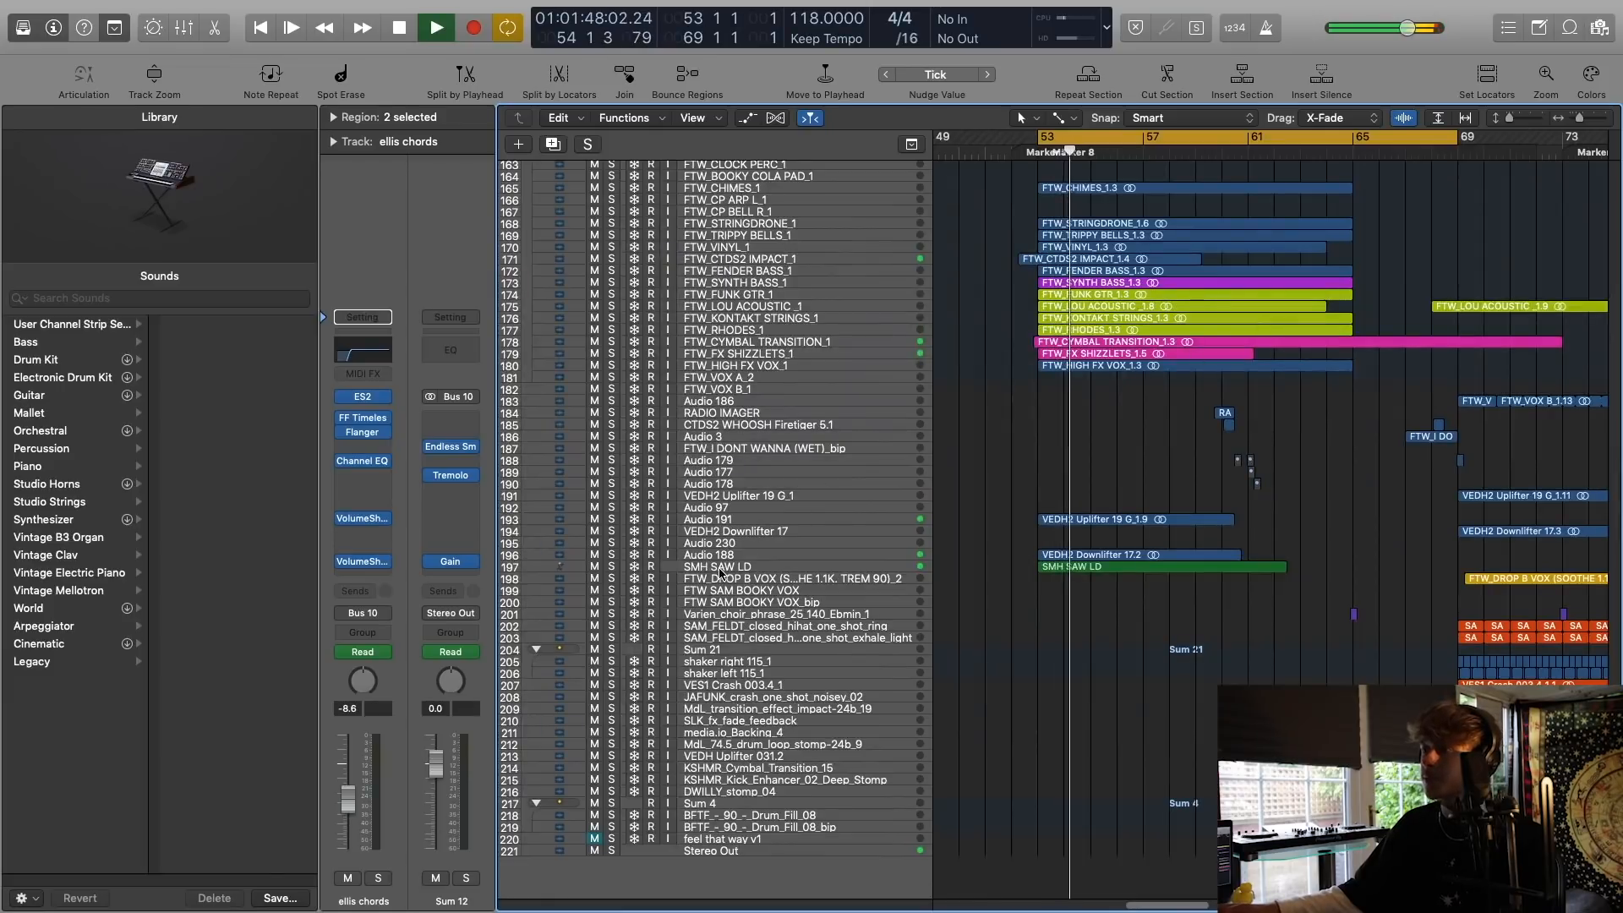
Select and solo the SMH SAW LD track during playback and enlarge the tracks to examine its notes.
click(719, 567)
click(612, 567)
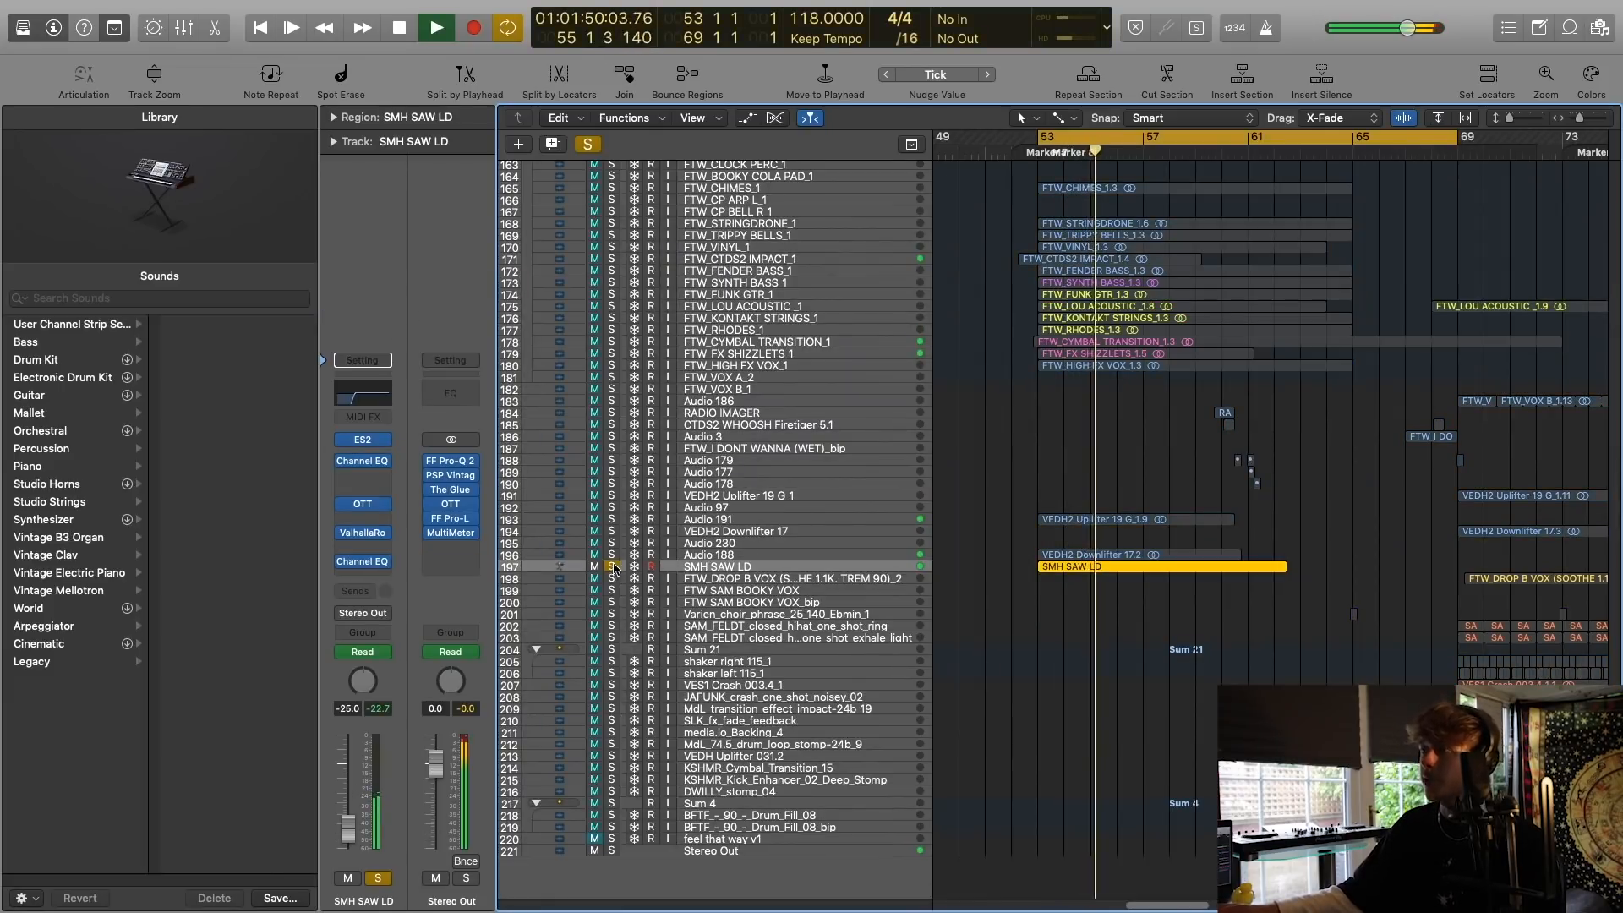
drag(1510, 117, 1521, 121)
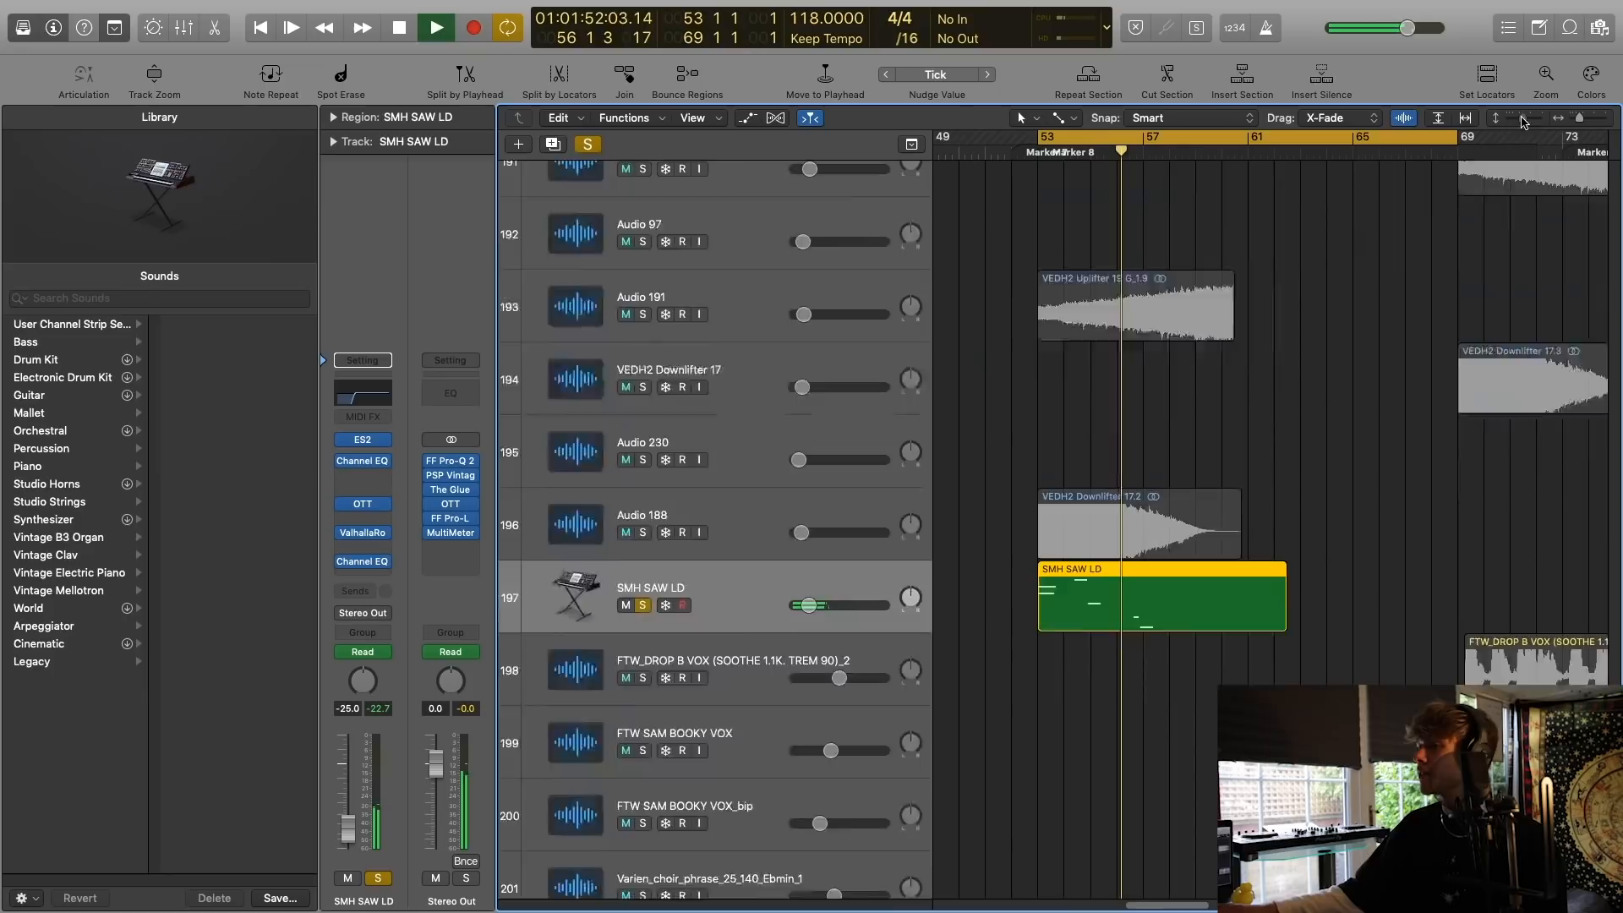